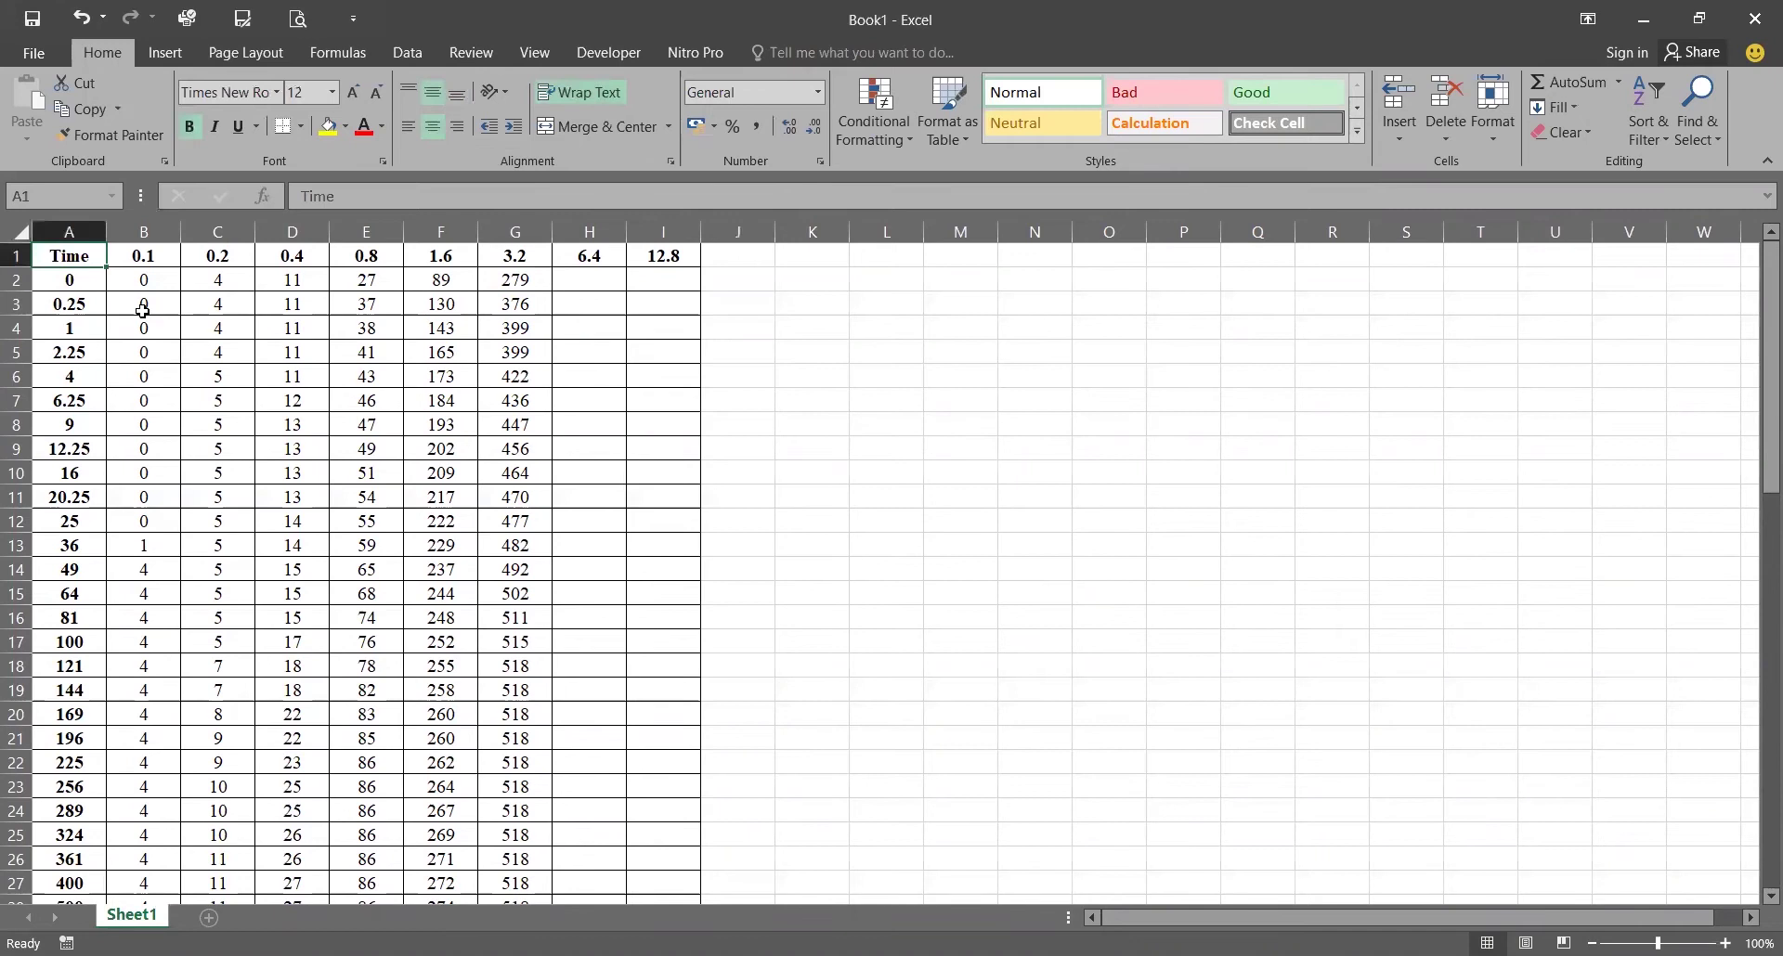
Step: Start a VLOOKUP formula in L37 under the 0.8 heading, using the time in K37 as the lookup value
scroll(143, 408, down, 6)
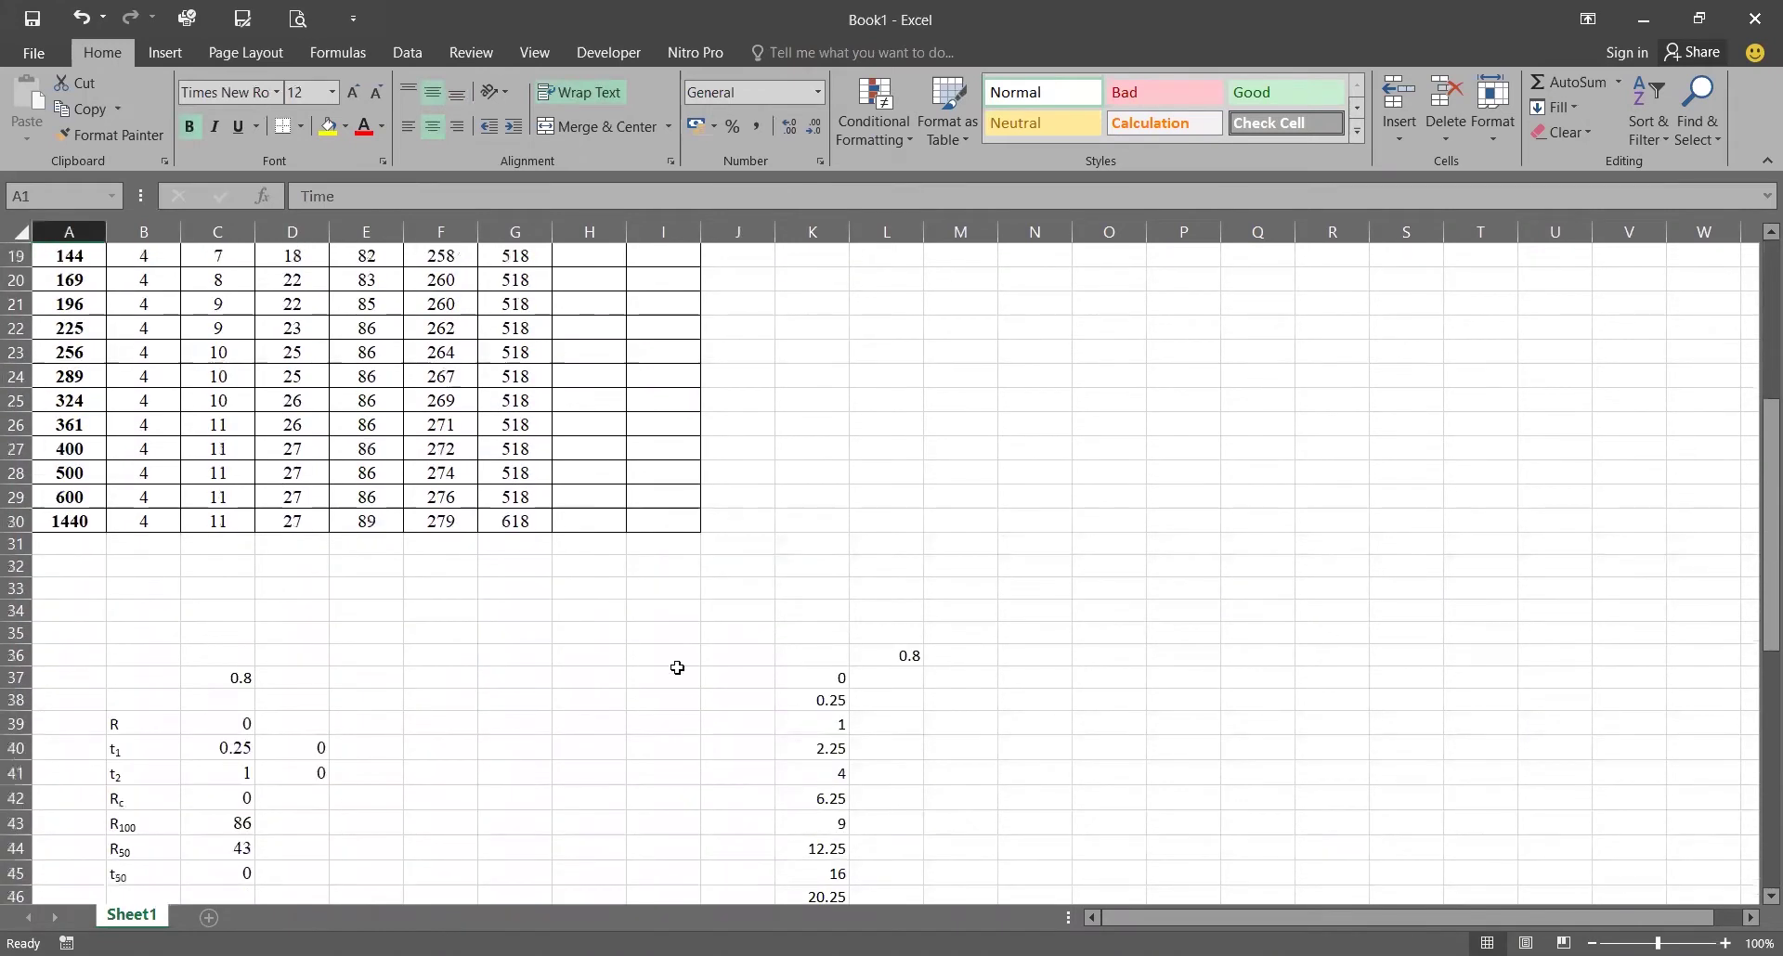
scroll(677, 668, down, 2)
click(888, 535)
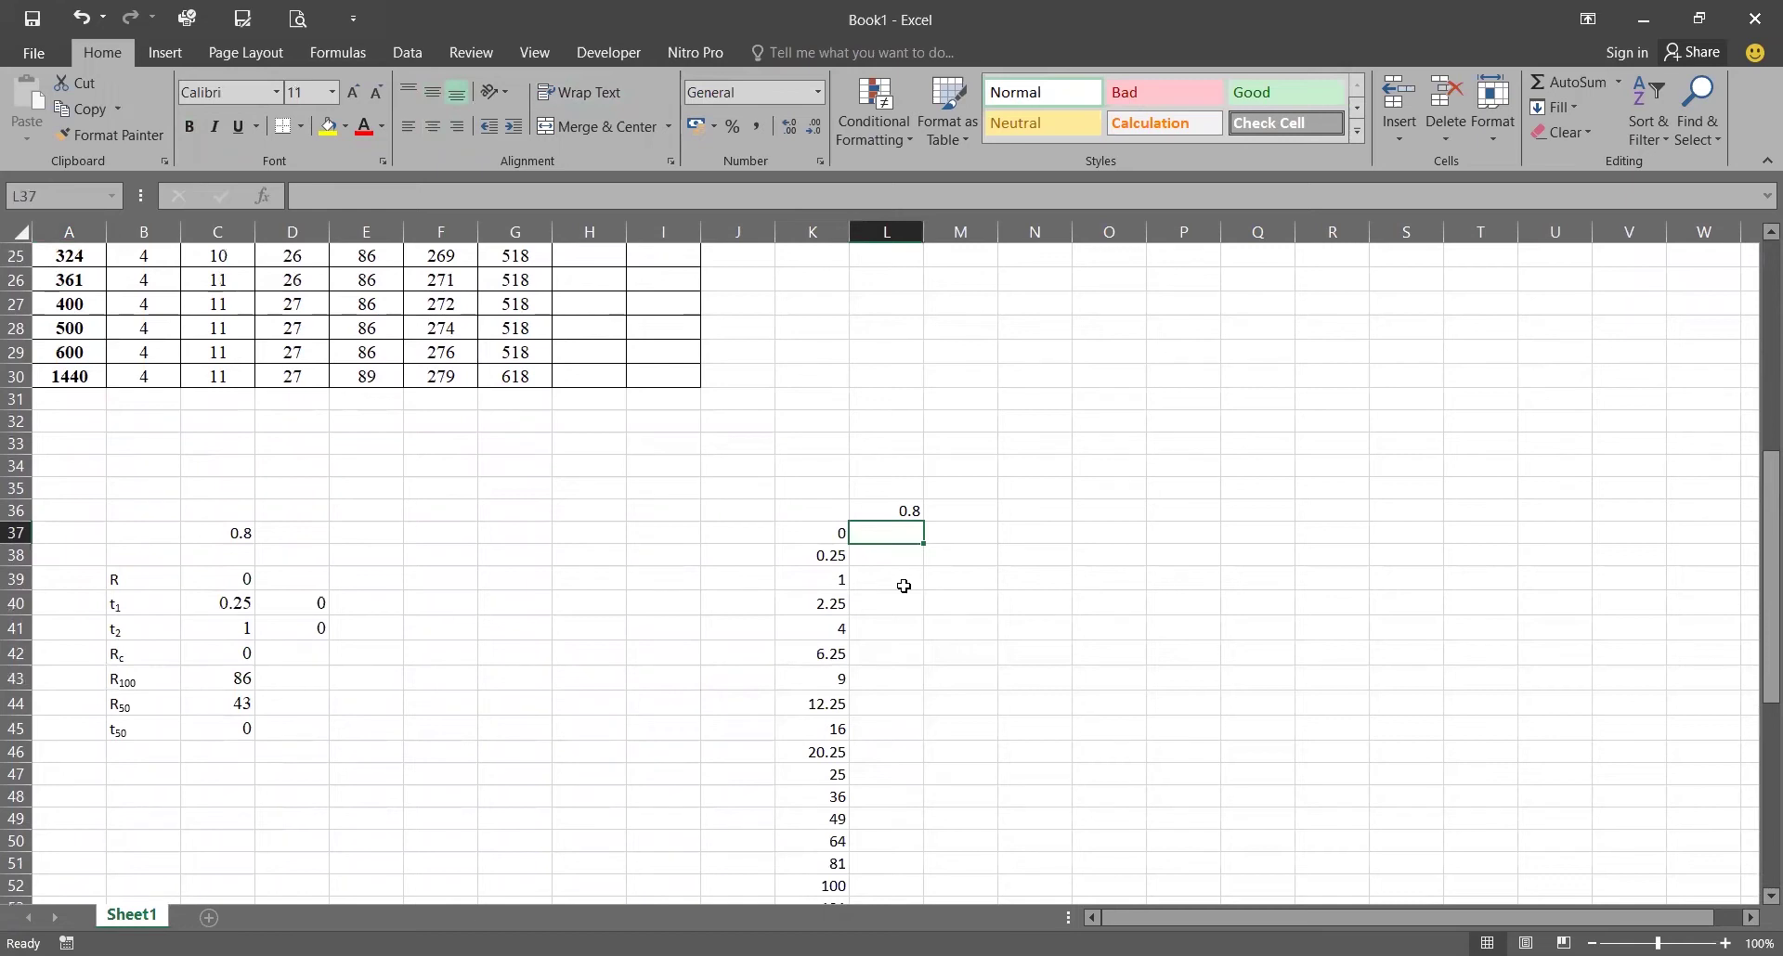
text(=)
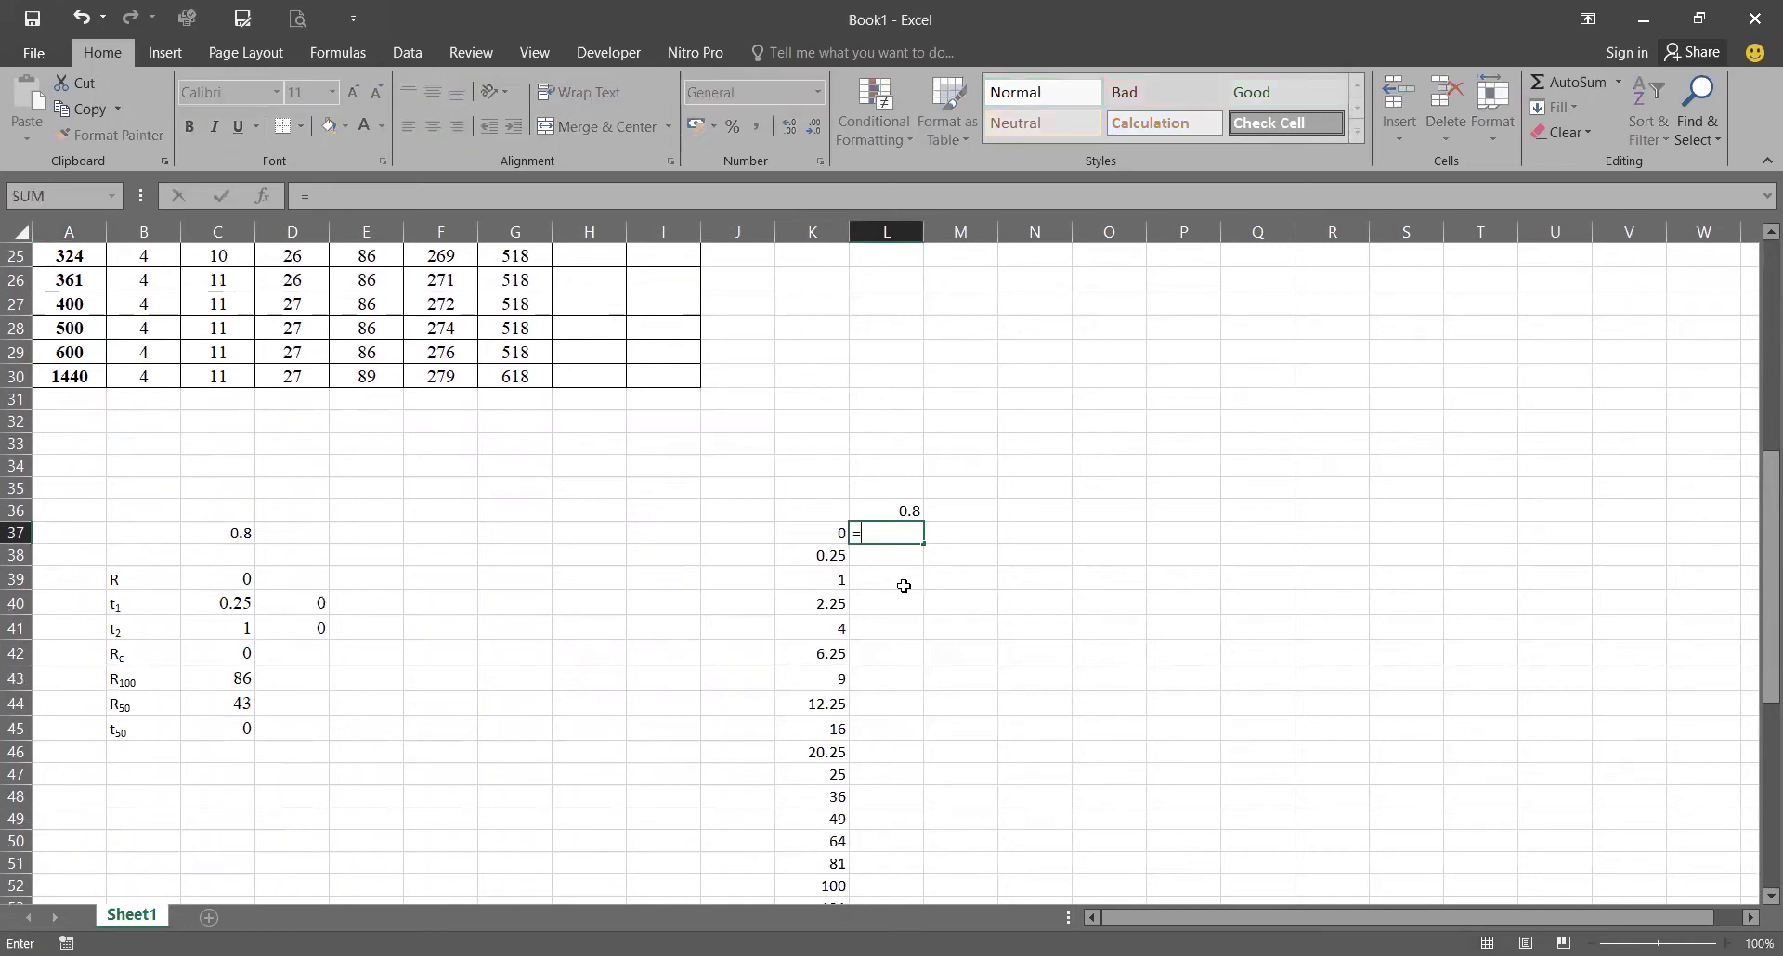
text(vl)
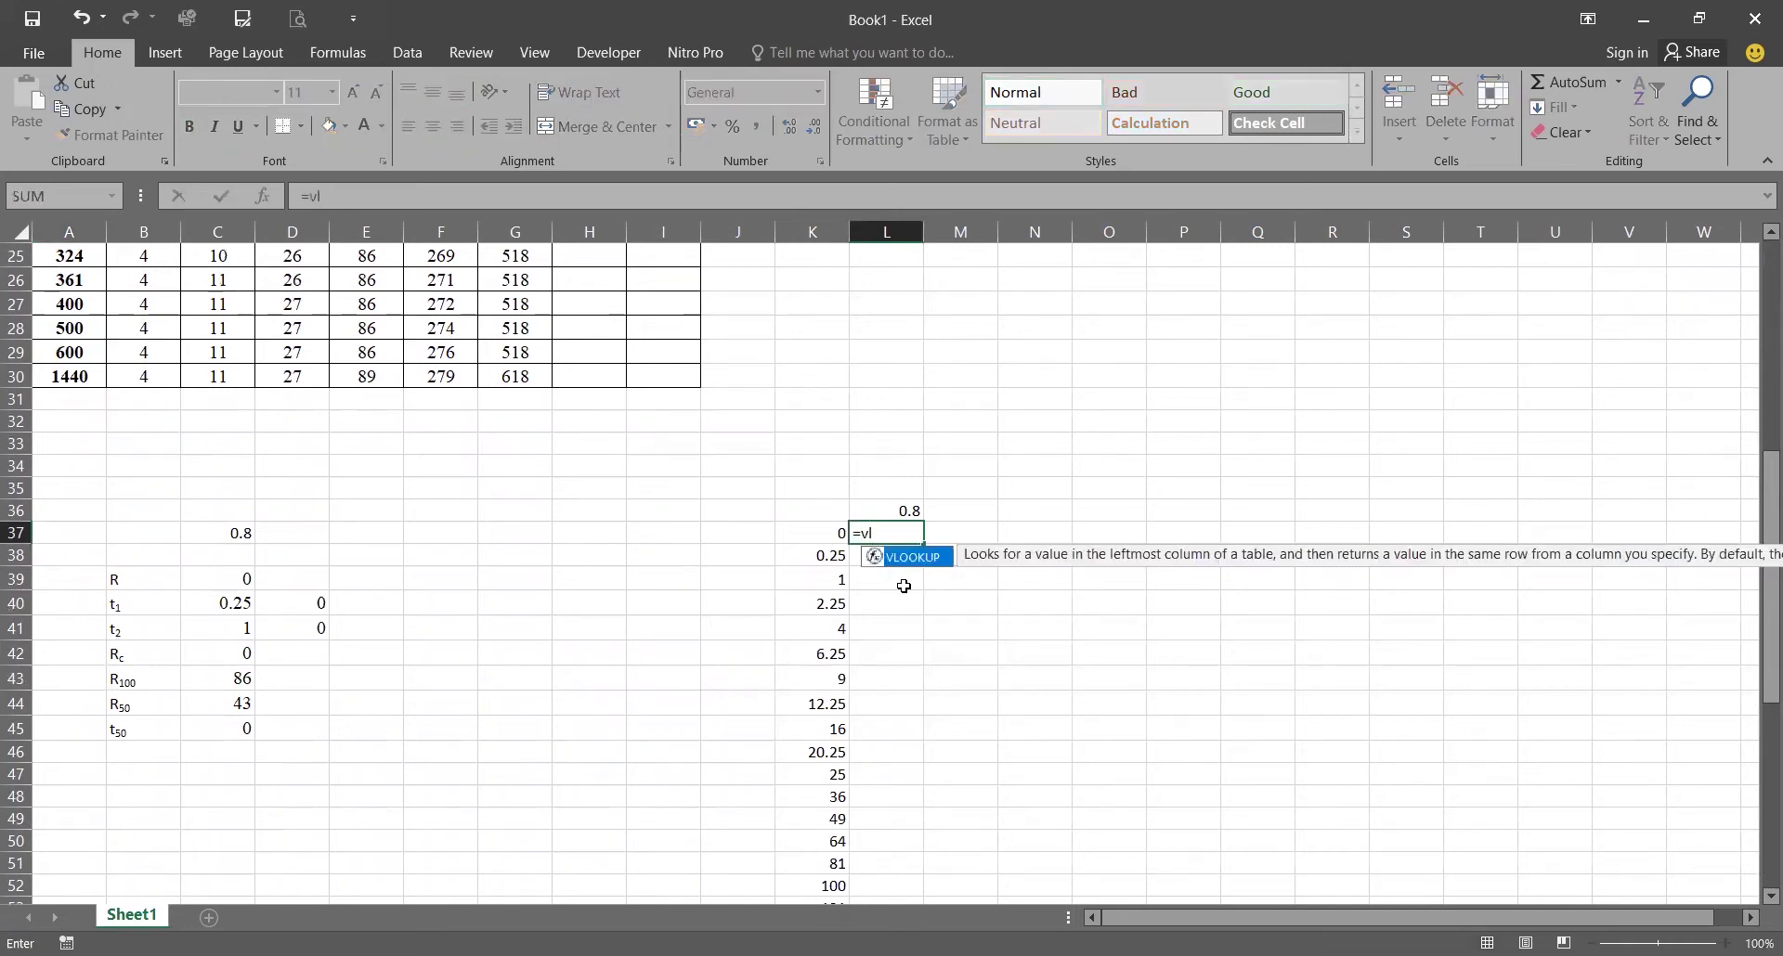
key(Tab)
click(808, 535)
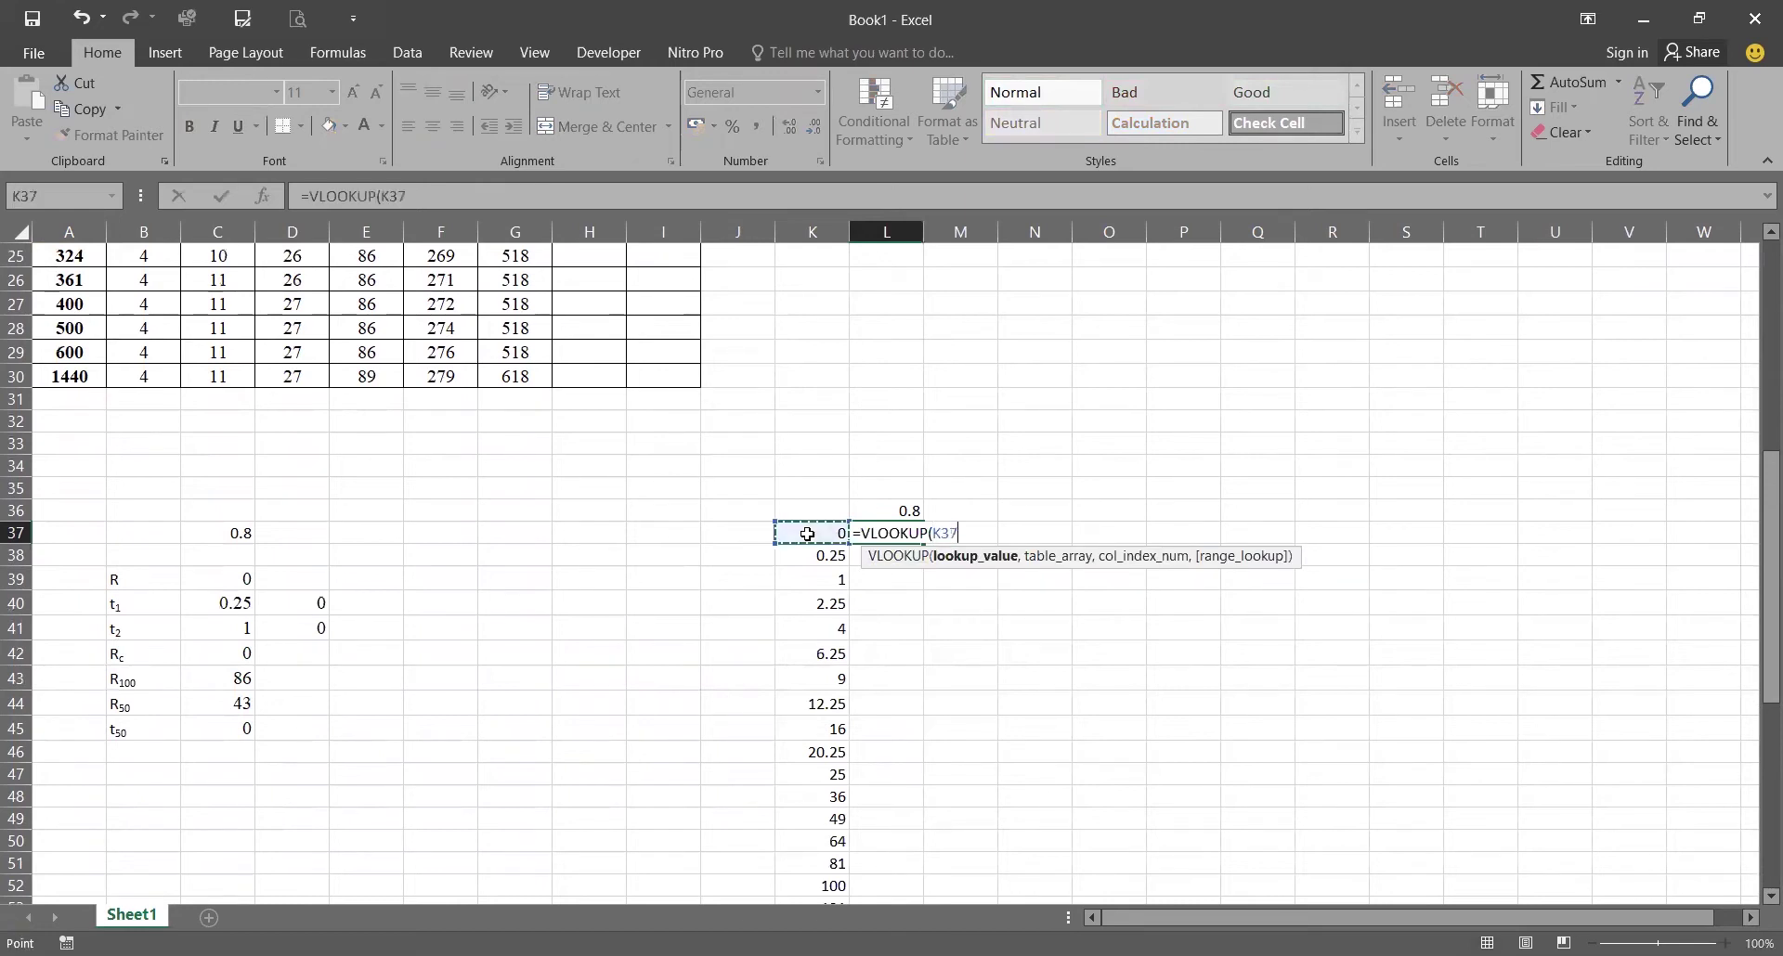
text(,)
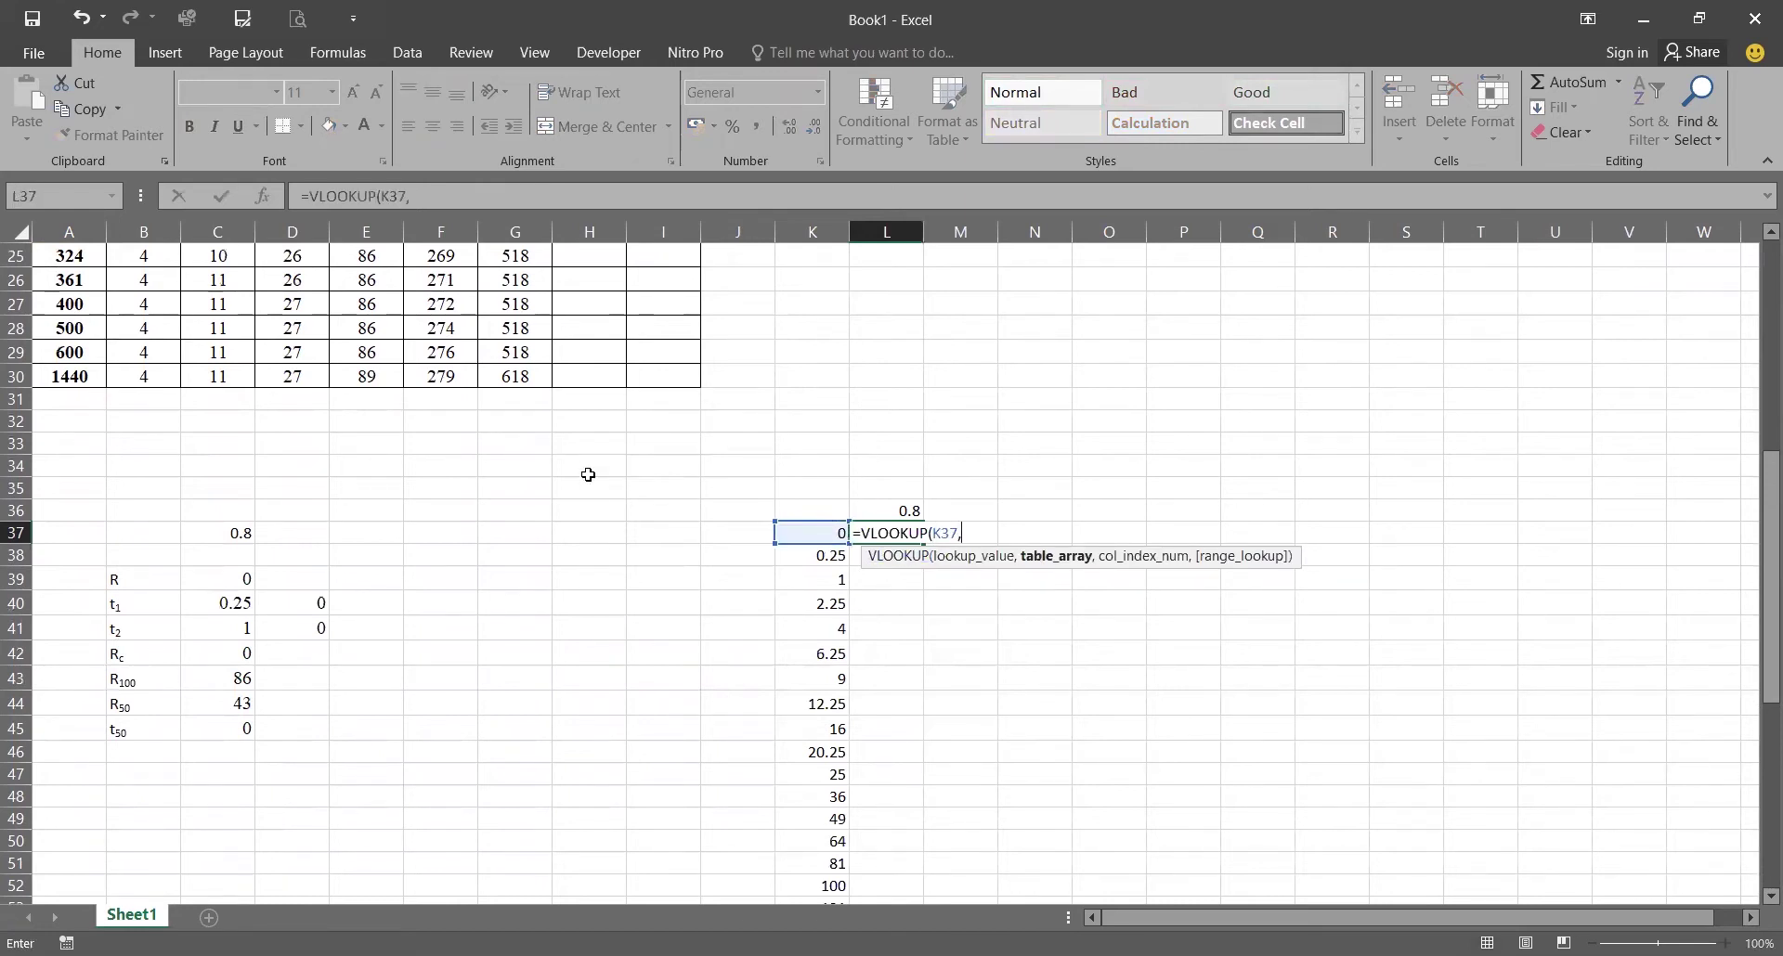
Step: Set the VLOOKUP table array to the whole readings table as the absolute range $A$1:$I$30
scroll(487, 474, up, 5)
scroll(117, 306, up, 3)
click(70, 256)
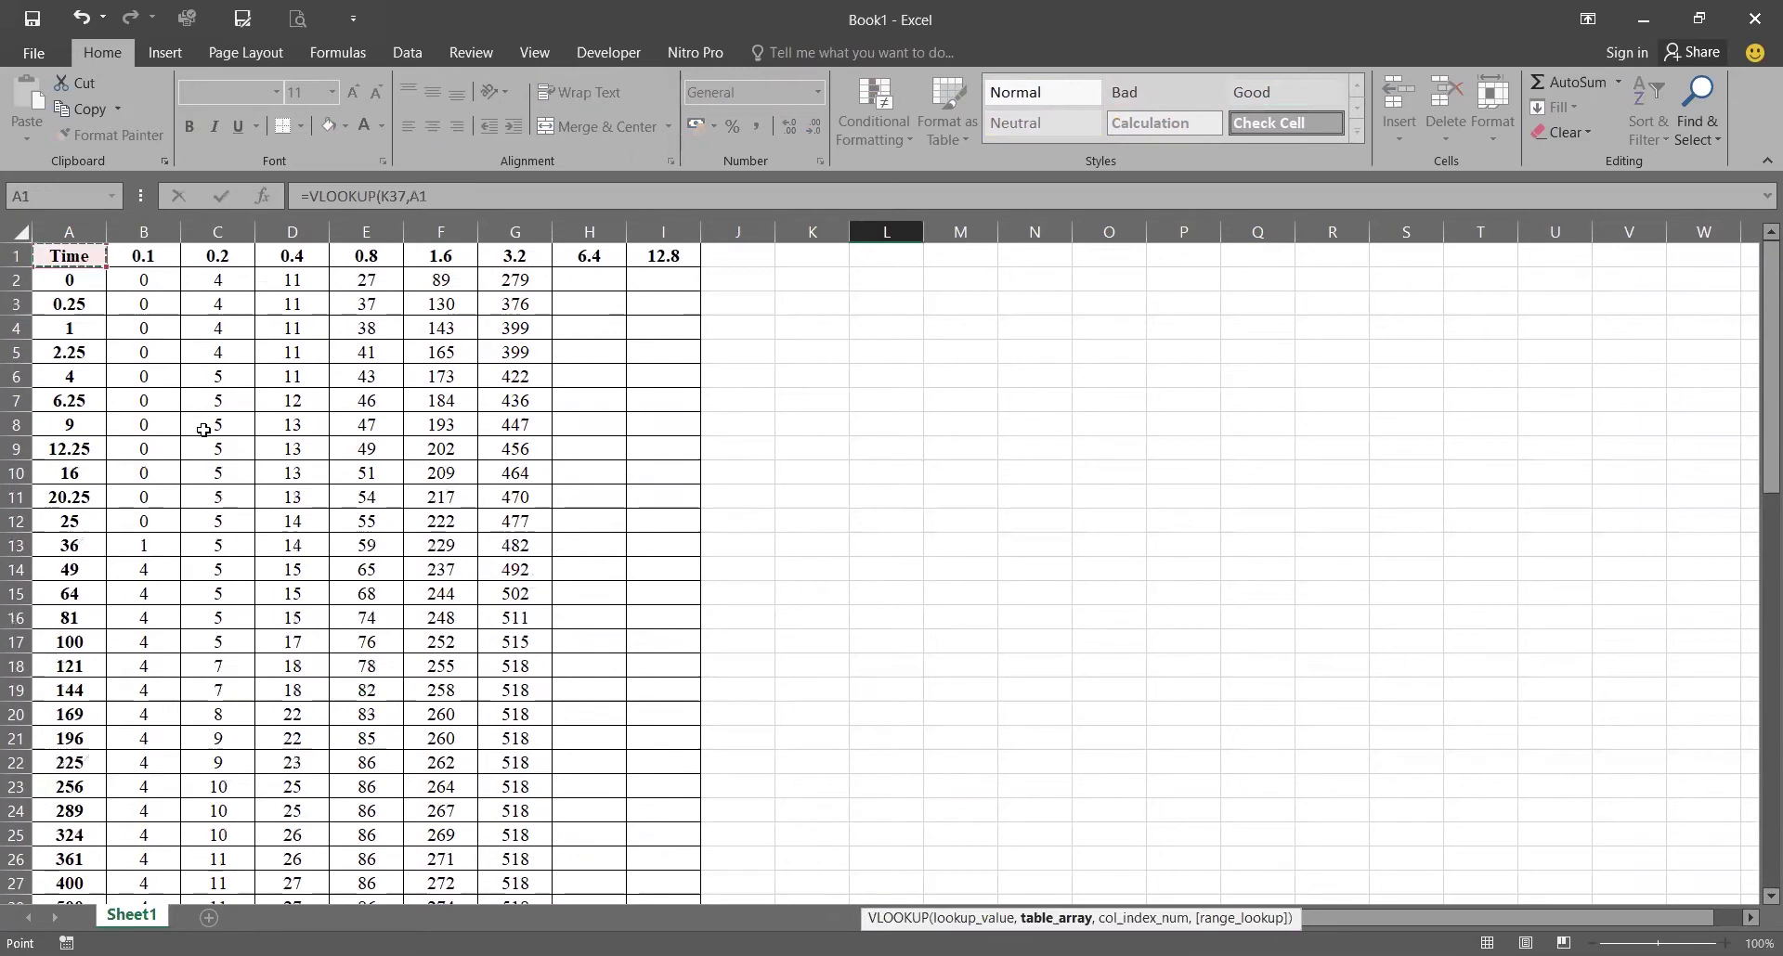
scroll(670, 595, down, 5)
shift+click(670, 595)
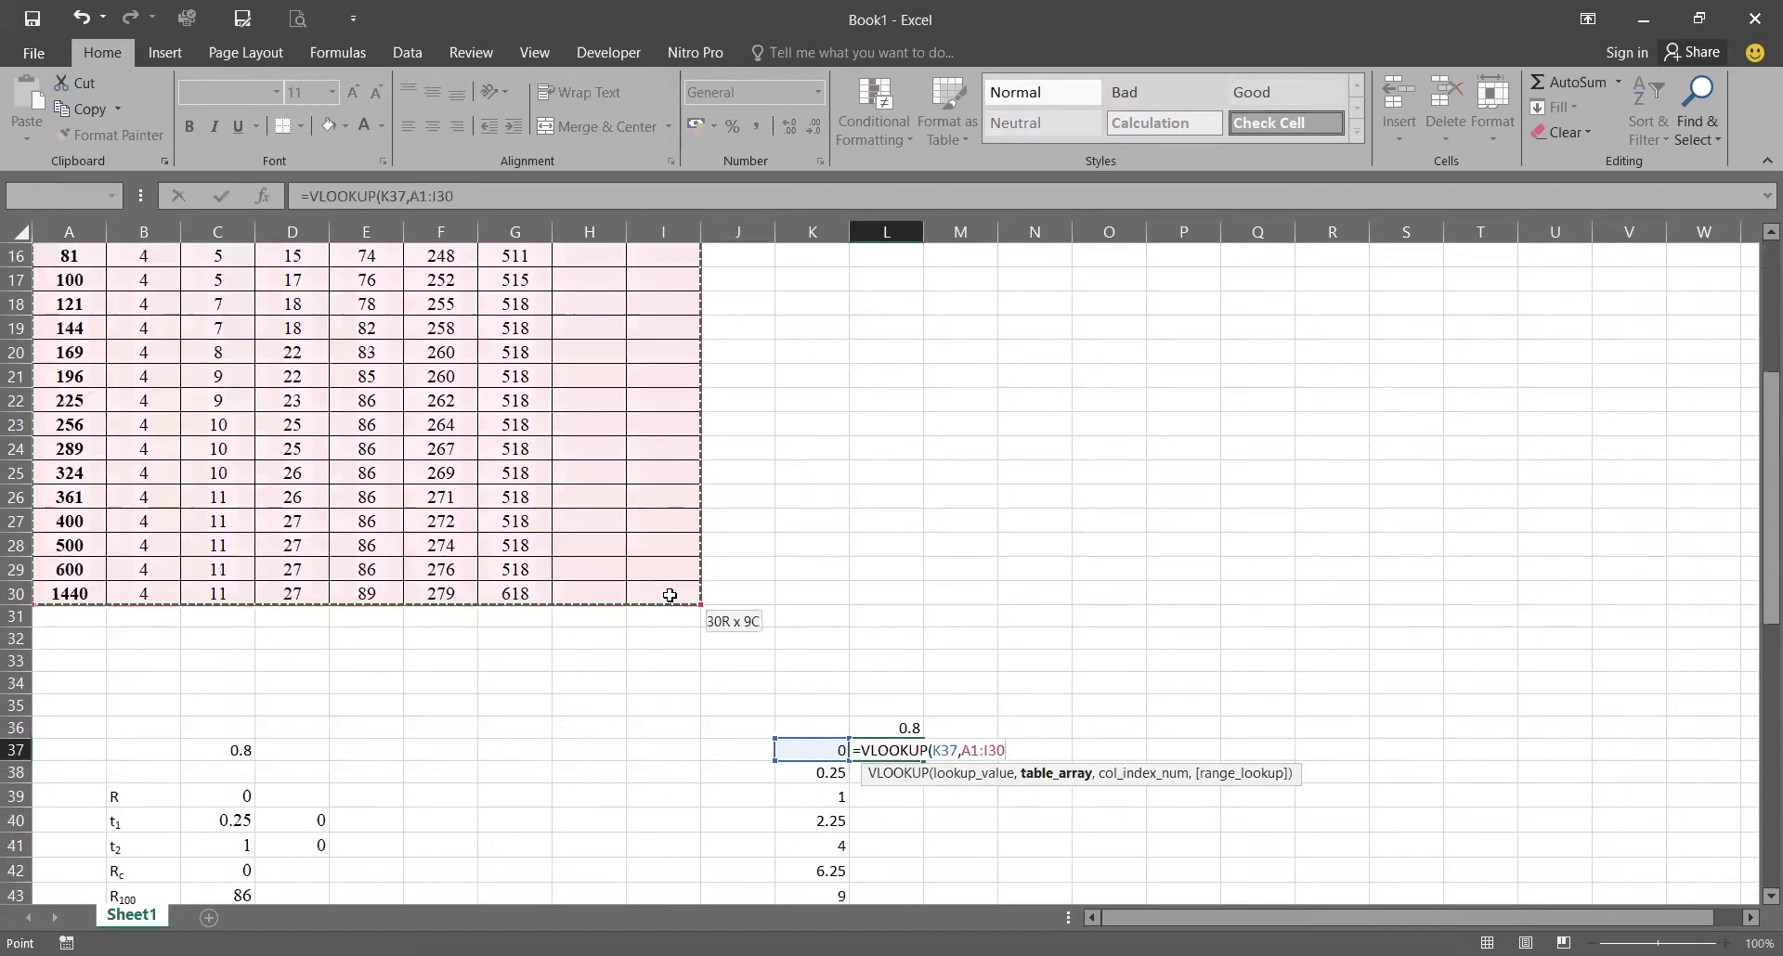
key(F4)
text(,)
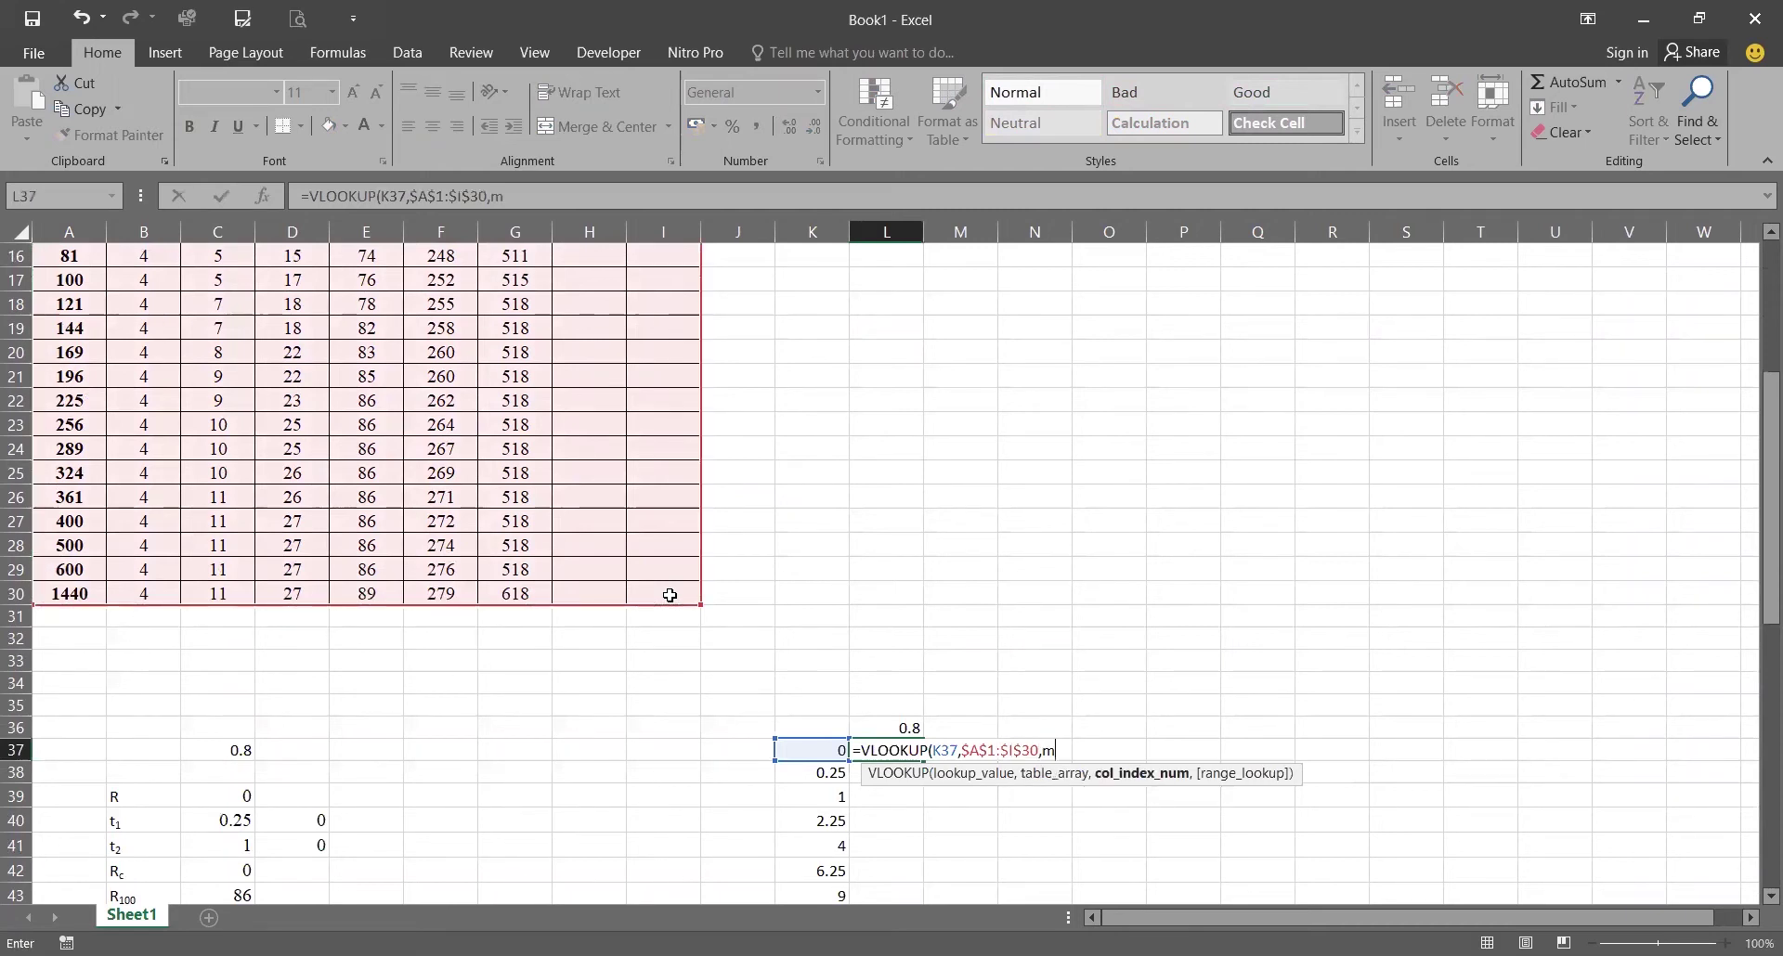
Step: Nest a MATCH function as the column index, with the absolute reference $L$36 as its lookup value
text(m)
key(Tab)
click(909, 725)
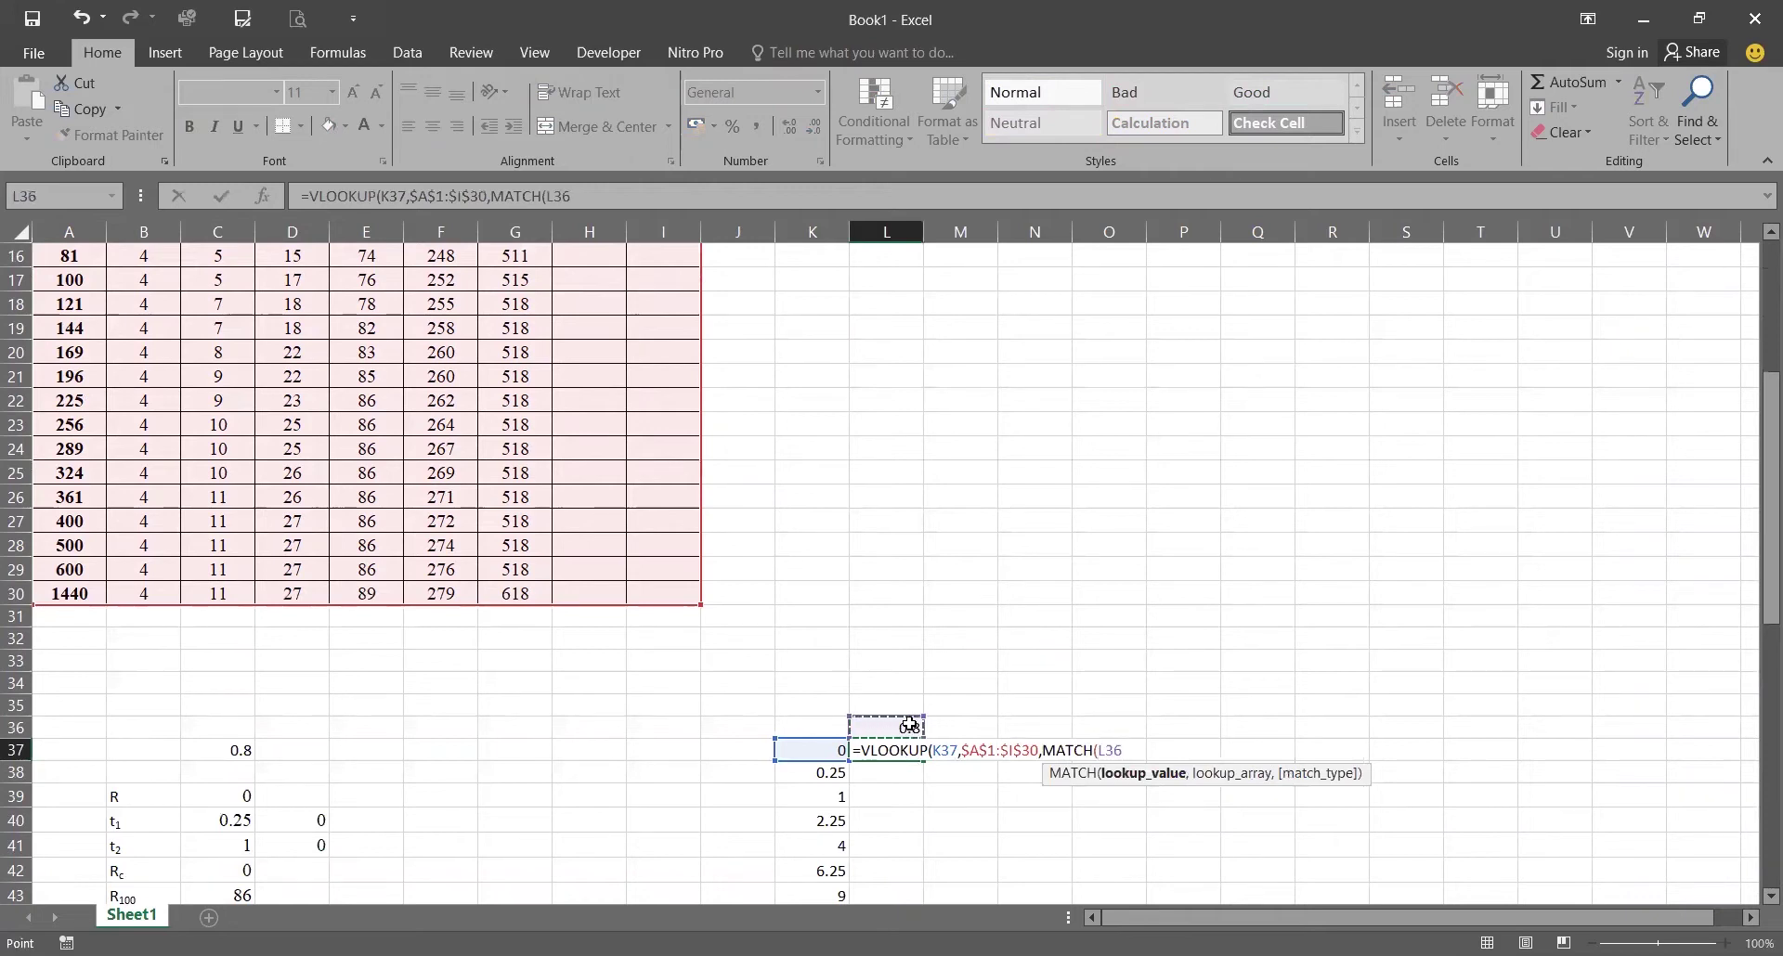
key(F4)
text(,)
Step: Set the MATCH lookup array to the header row $A$1:$I$1 and enter the formula, accepting the proposed correction
scroll(629, 605, up, 5)
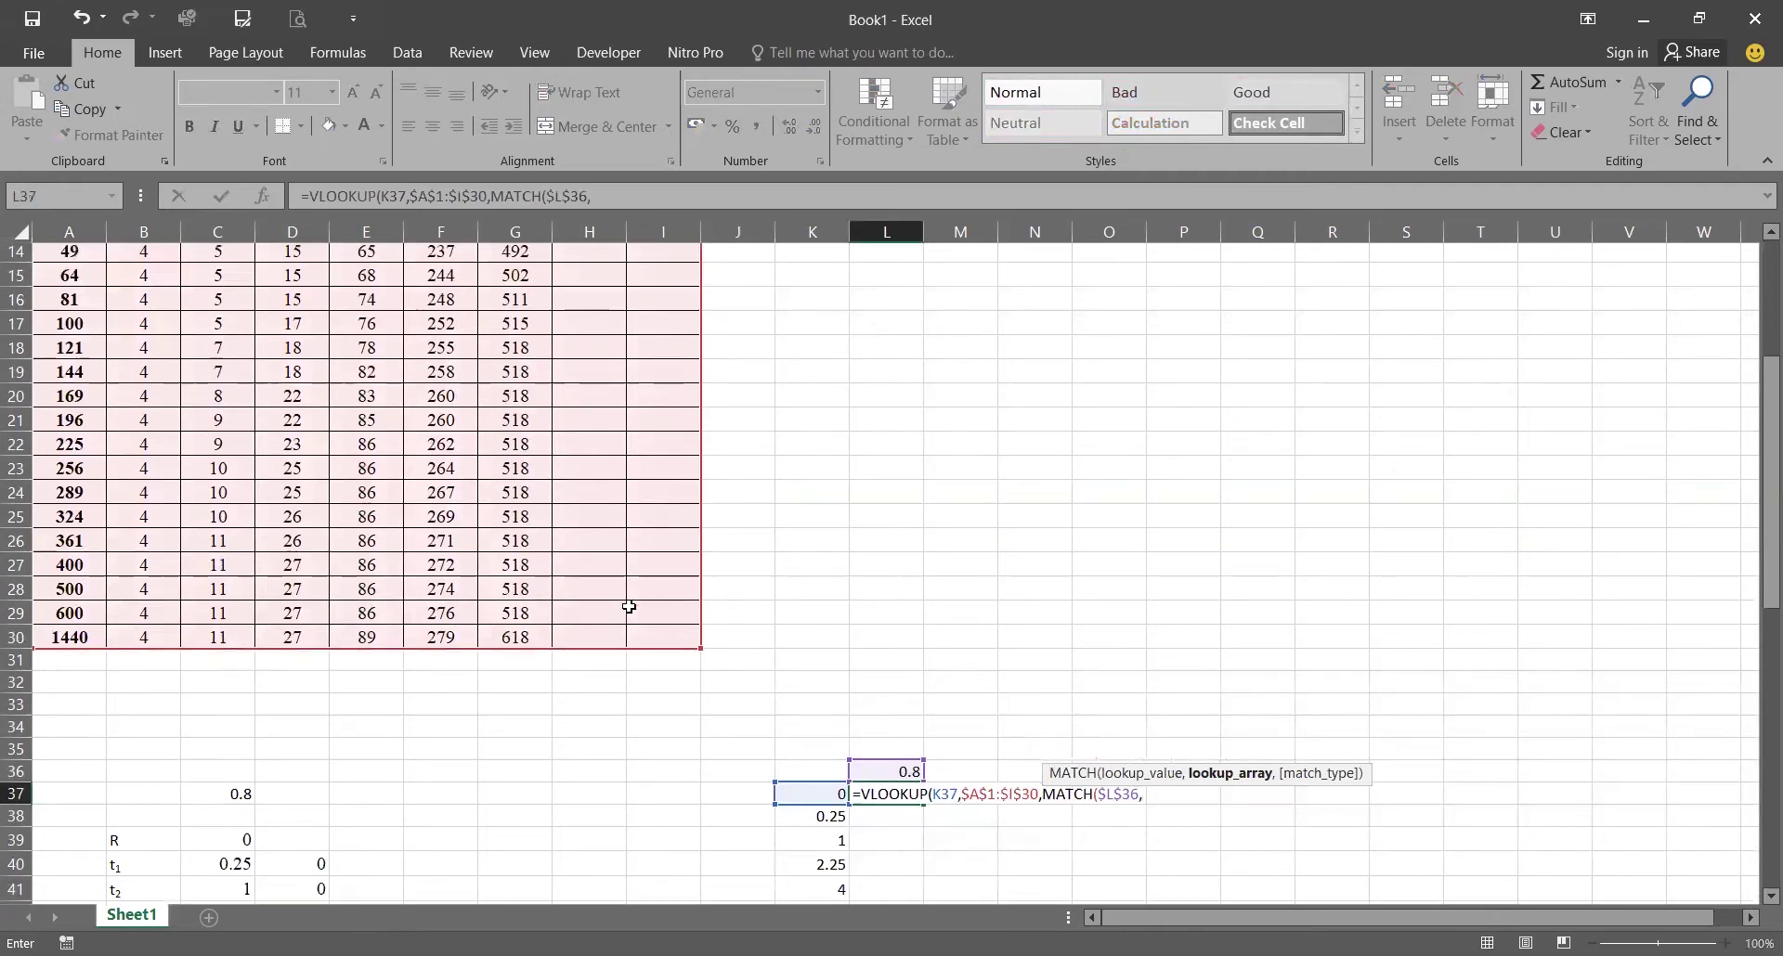
click(75, 256)
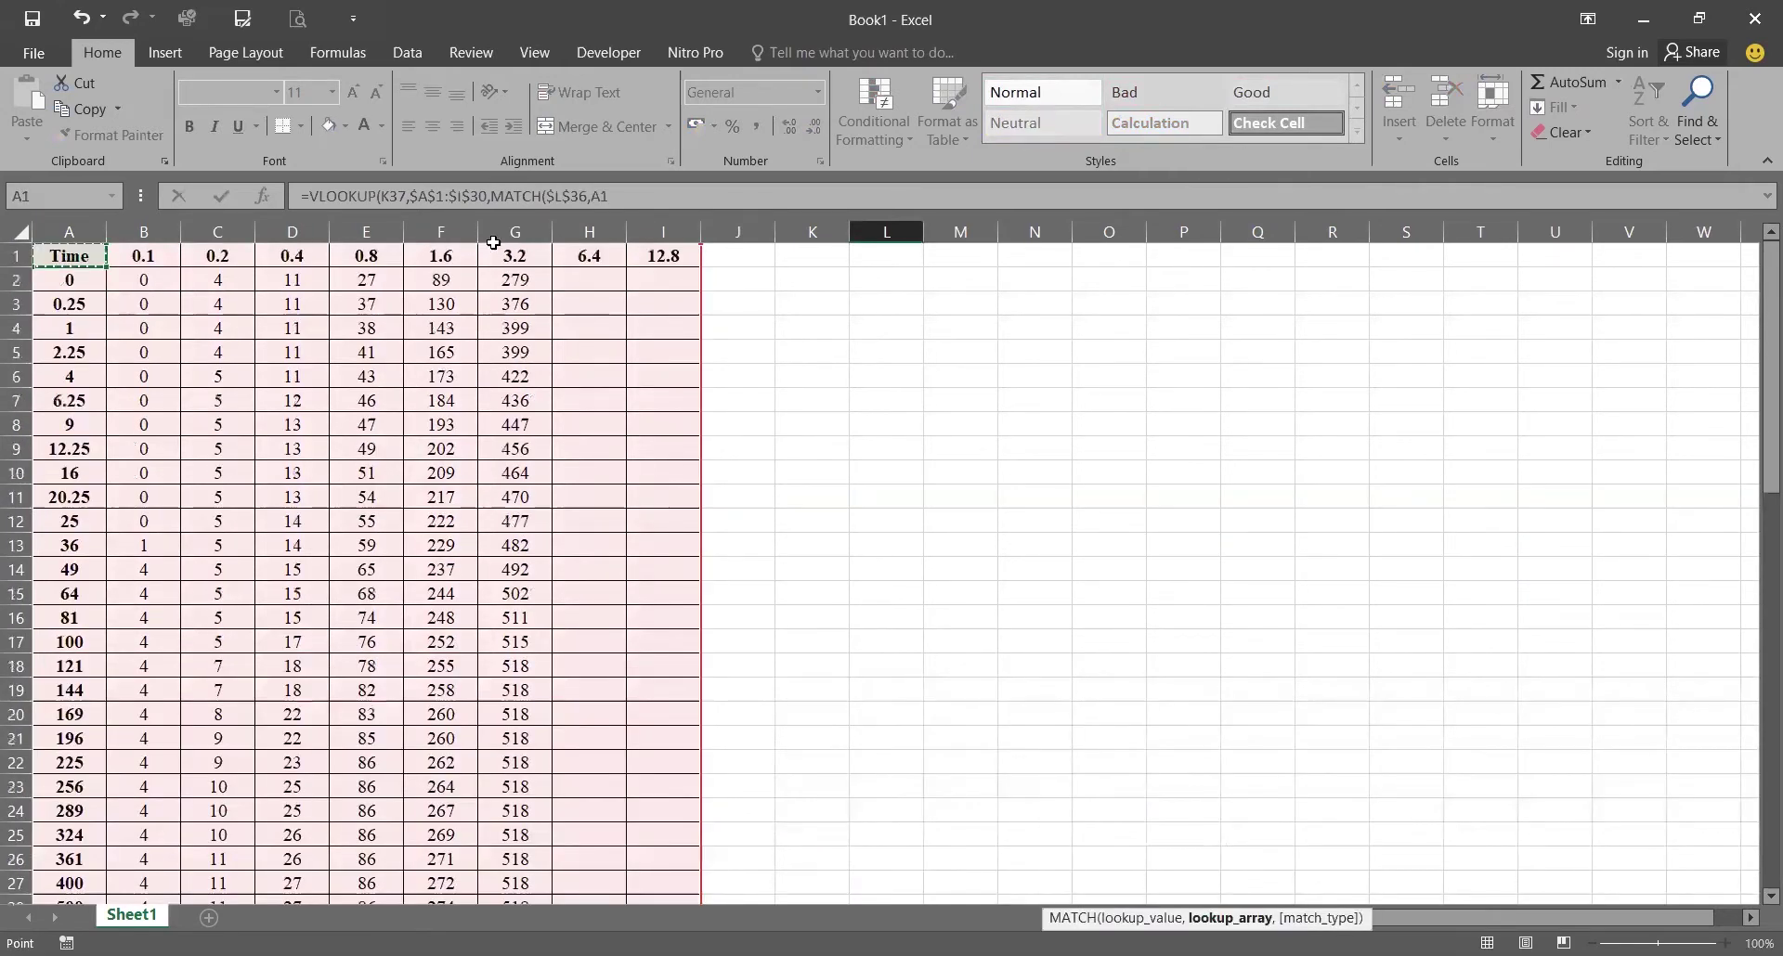
drag(493, 243, 630, 243)
scroll(794, 524, down, 3)
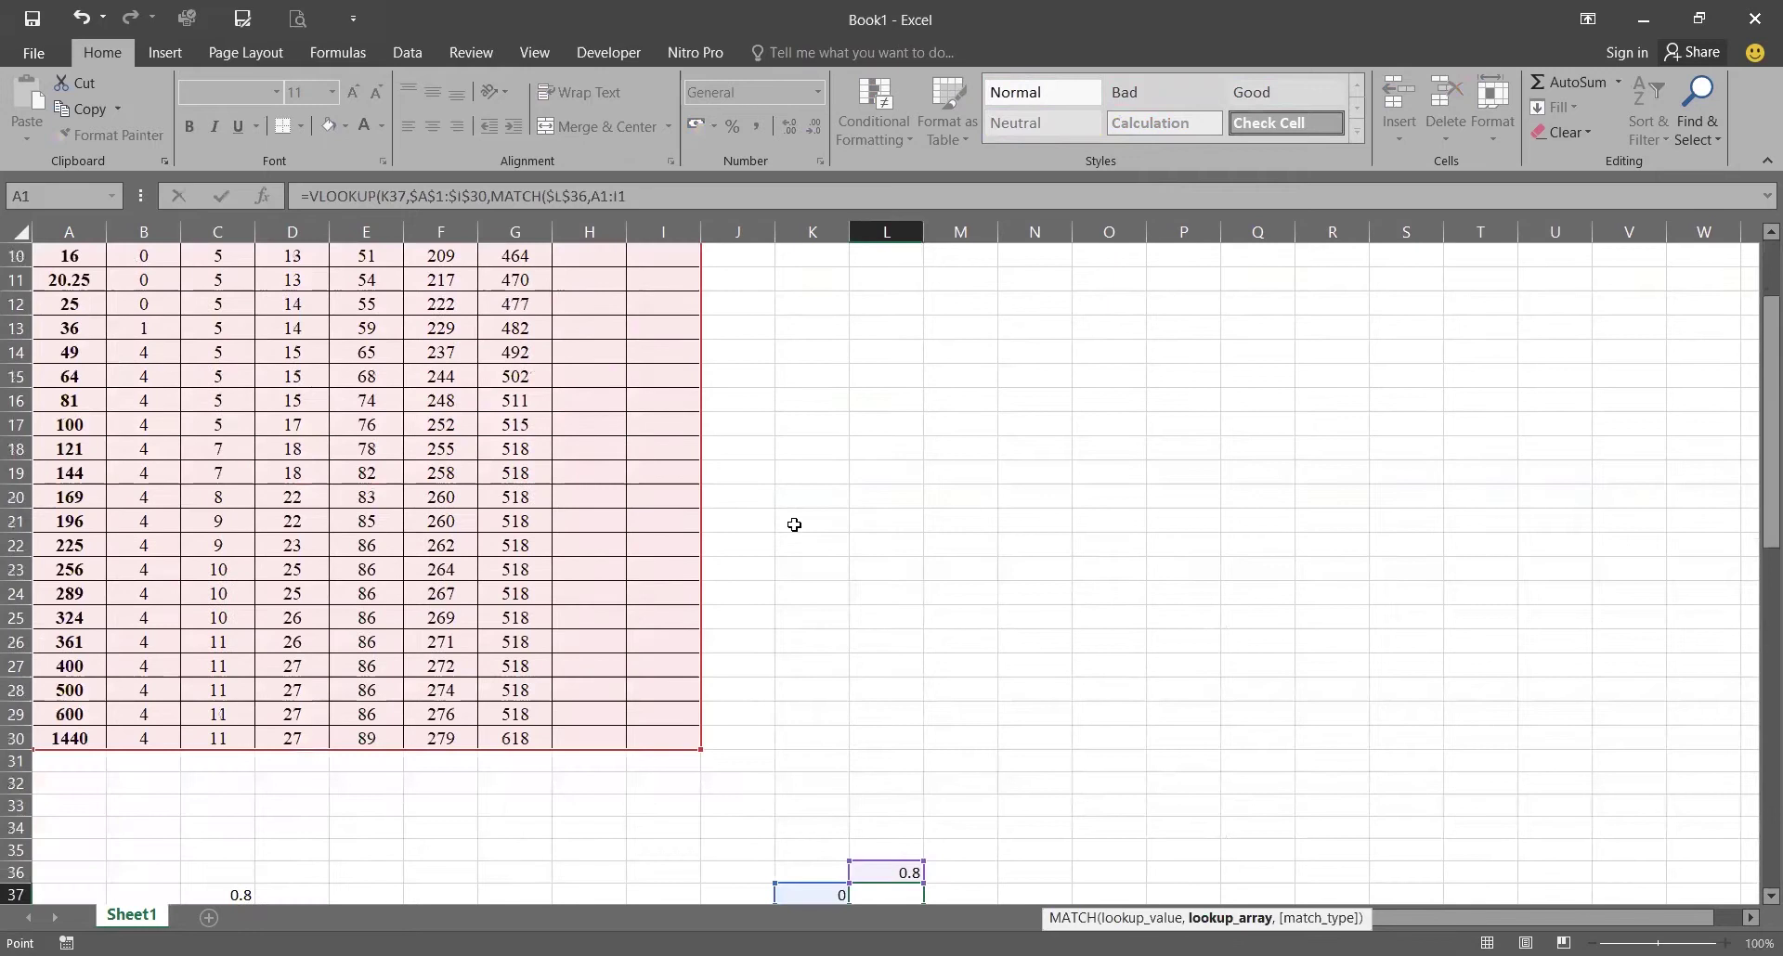
scroll(794, 525, down, 1)
key(F4)
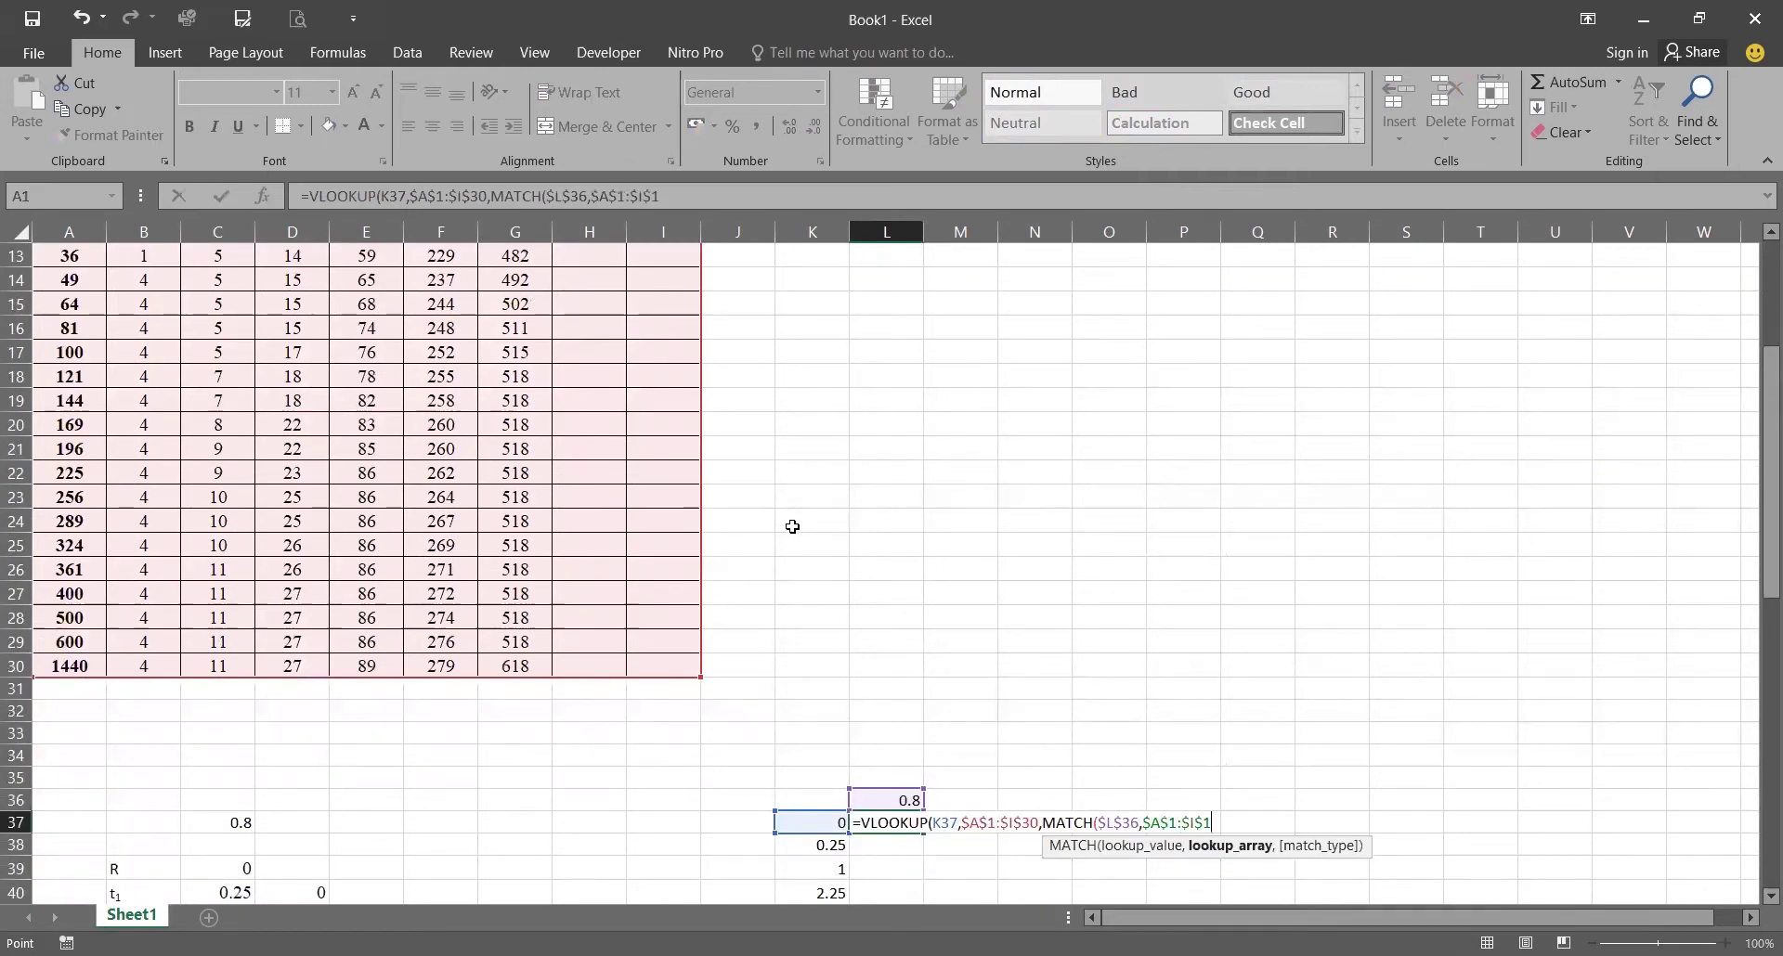
text(,)
key(Down)
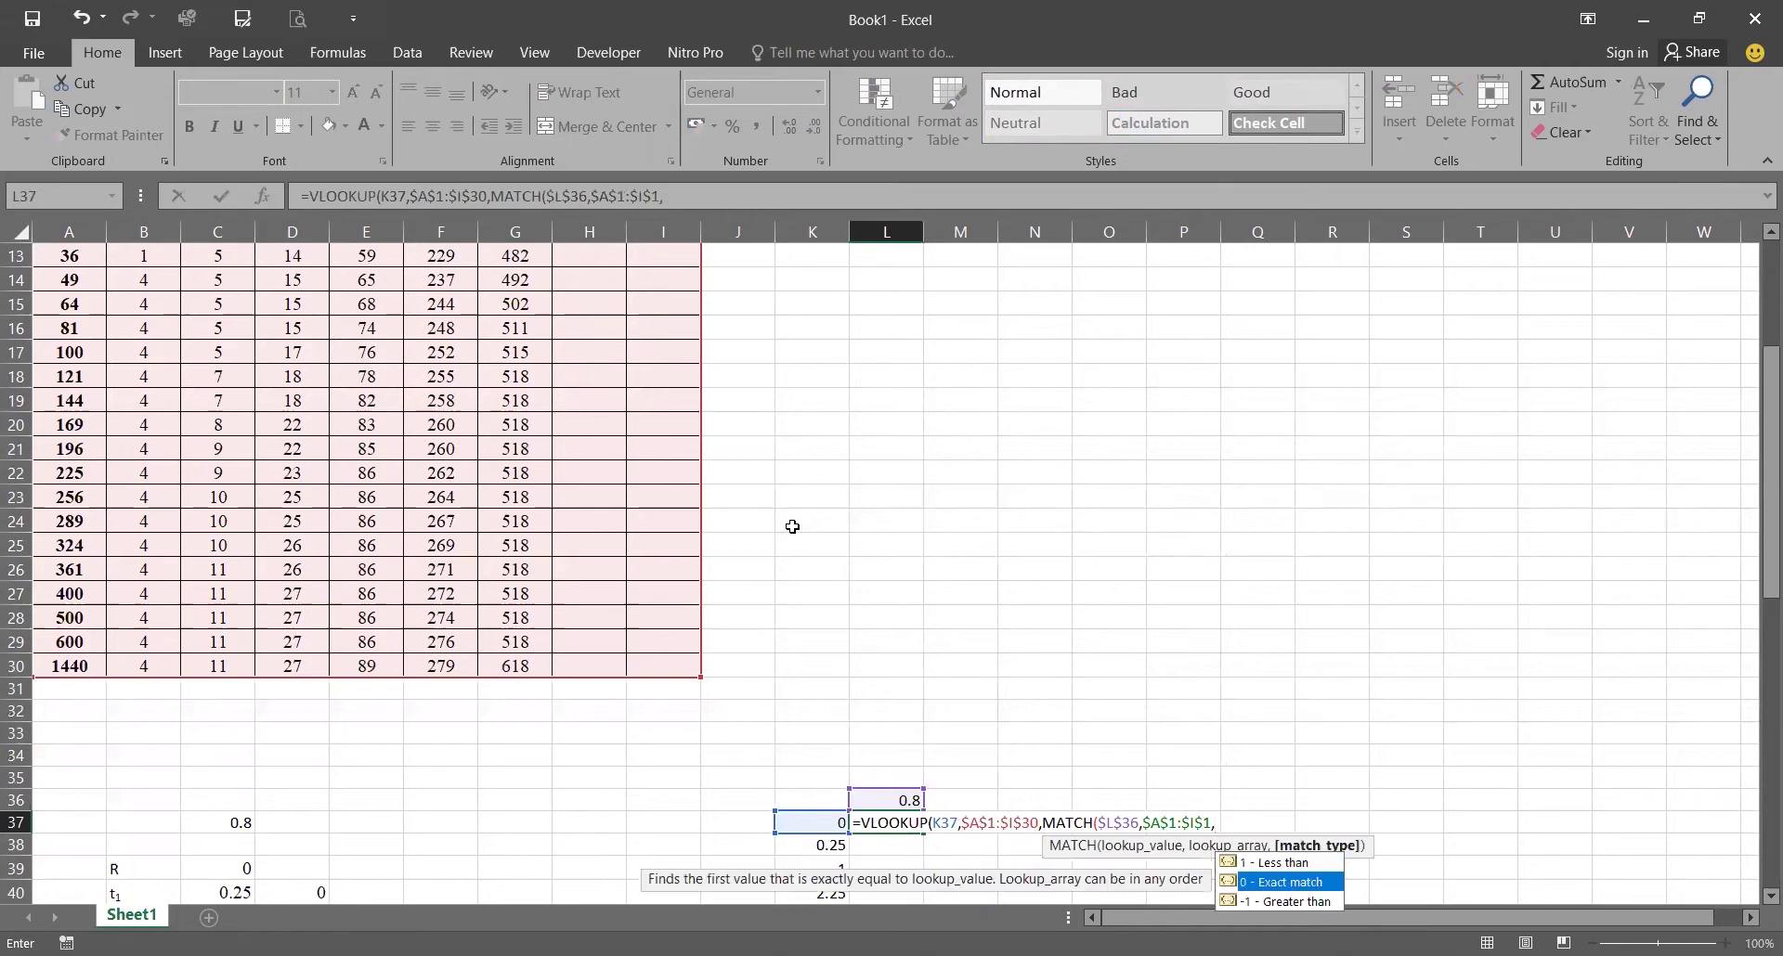
key(Return)
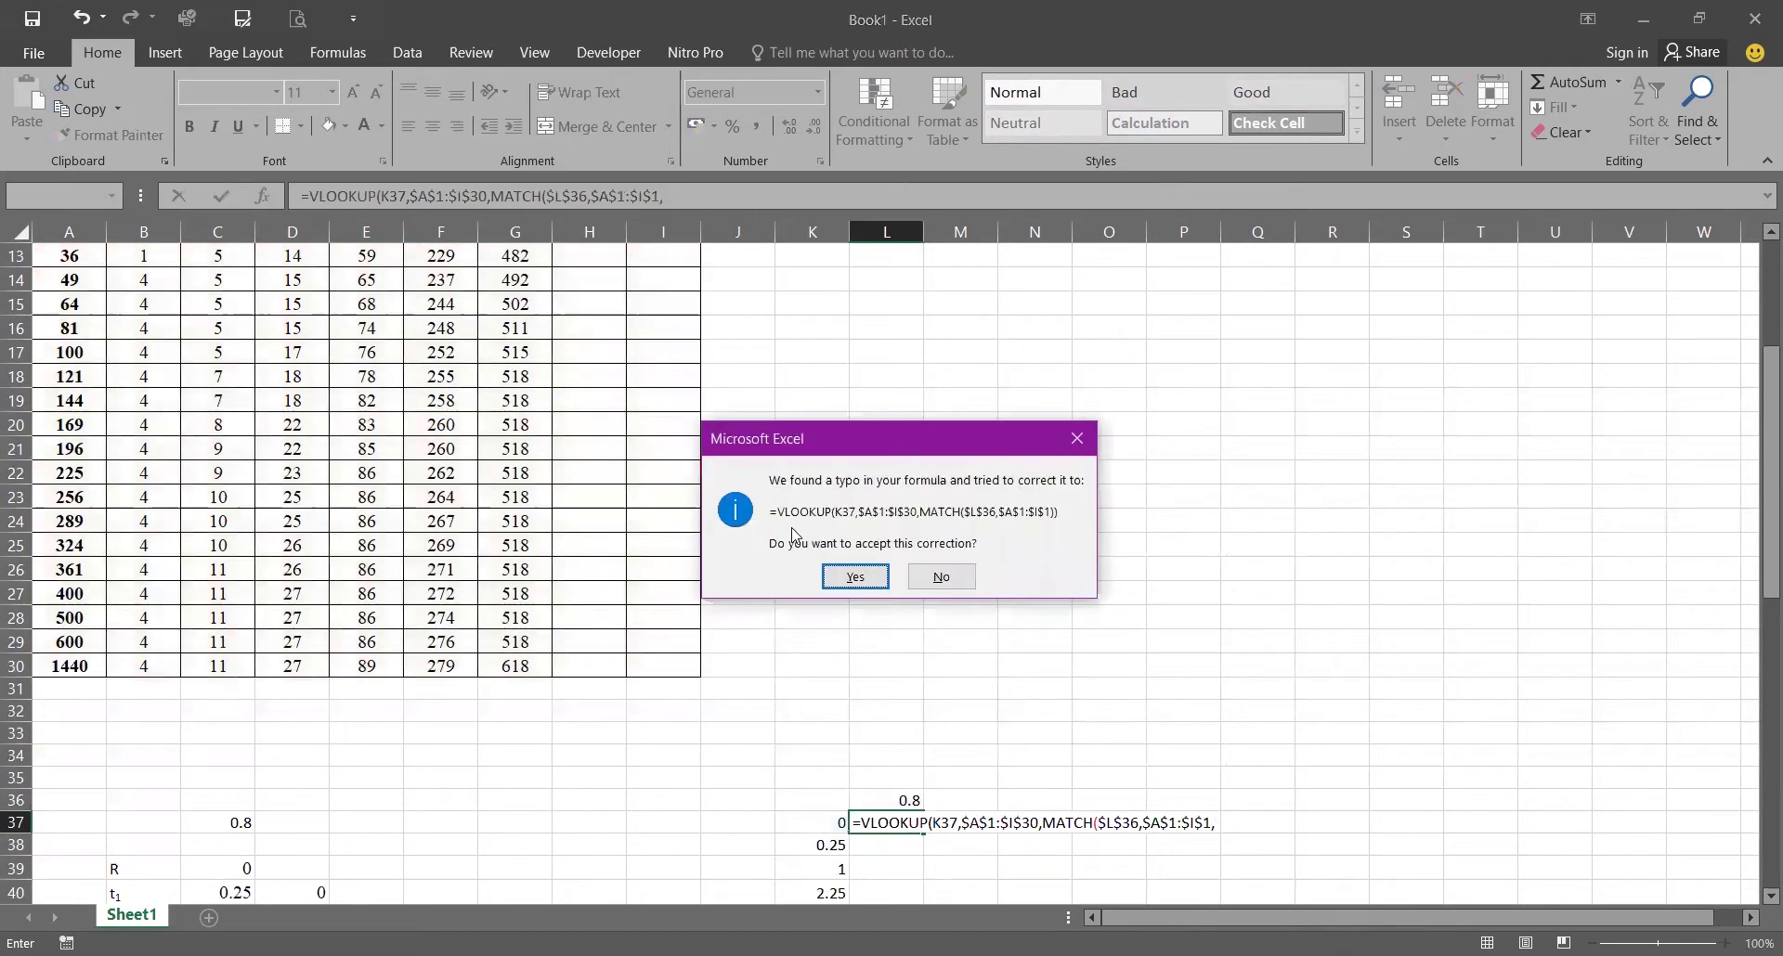
key(Return)
Step: Edit the L37 formula to add match type 0 to MATCH and FALSE as the VLOOKUP range lookup
key(F2)
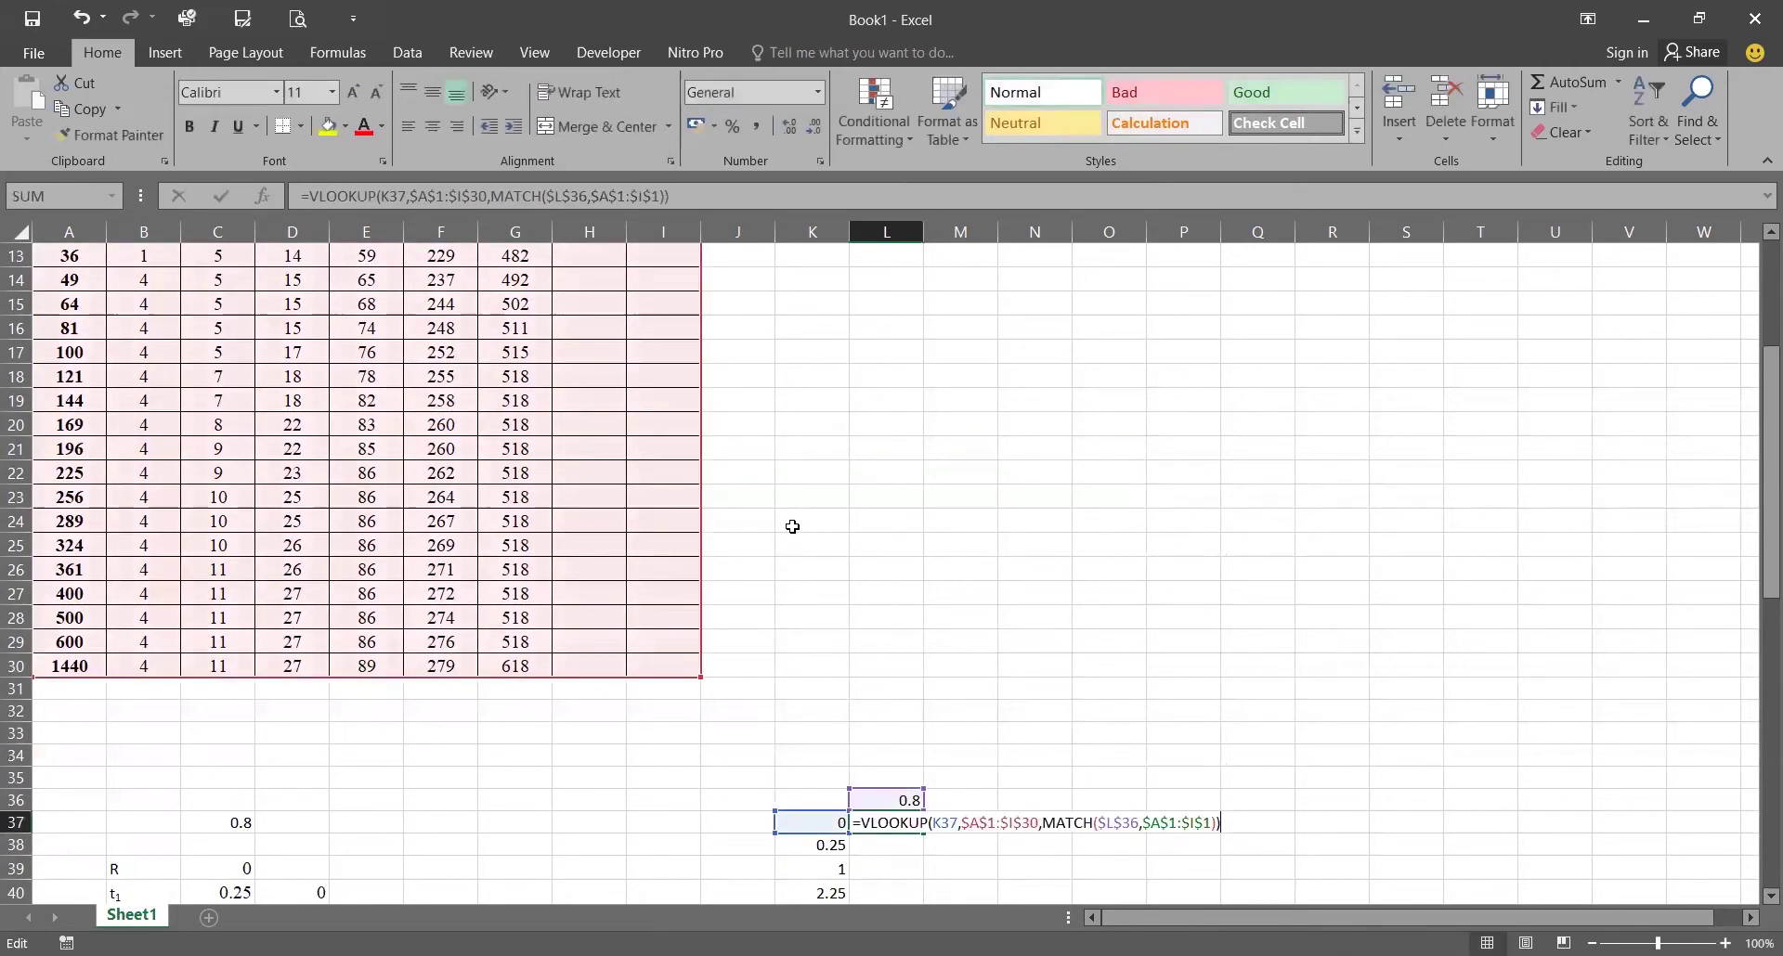
key(Left)
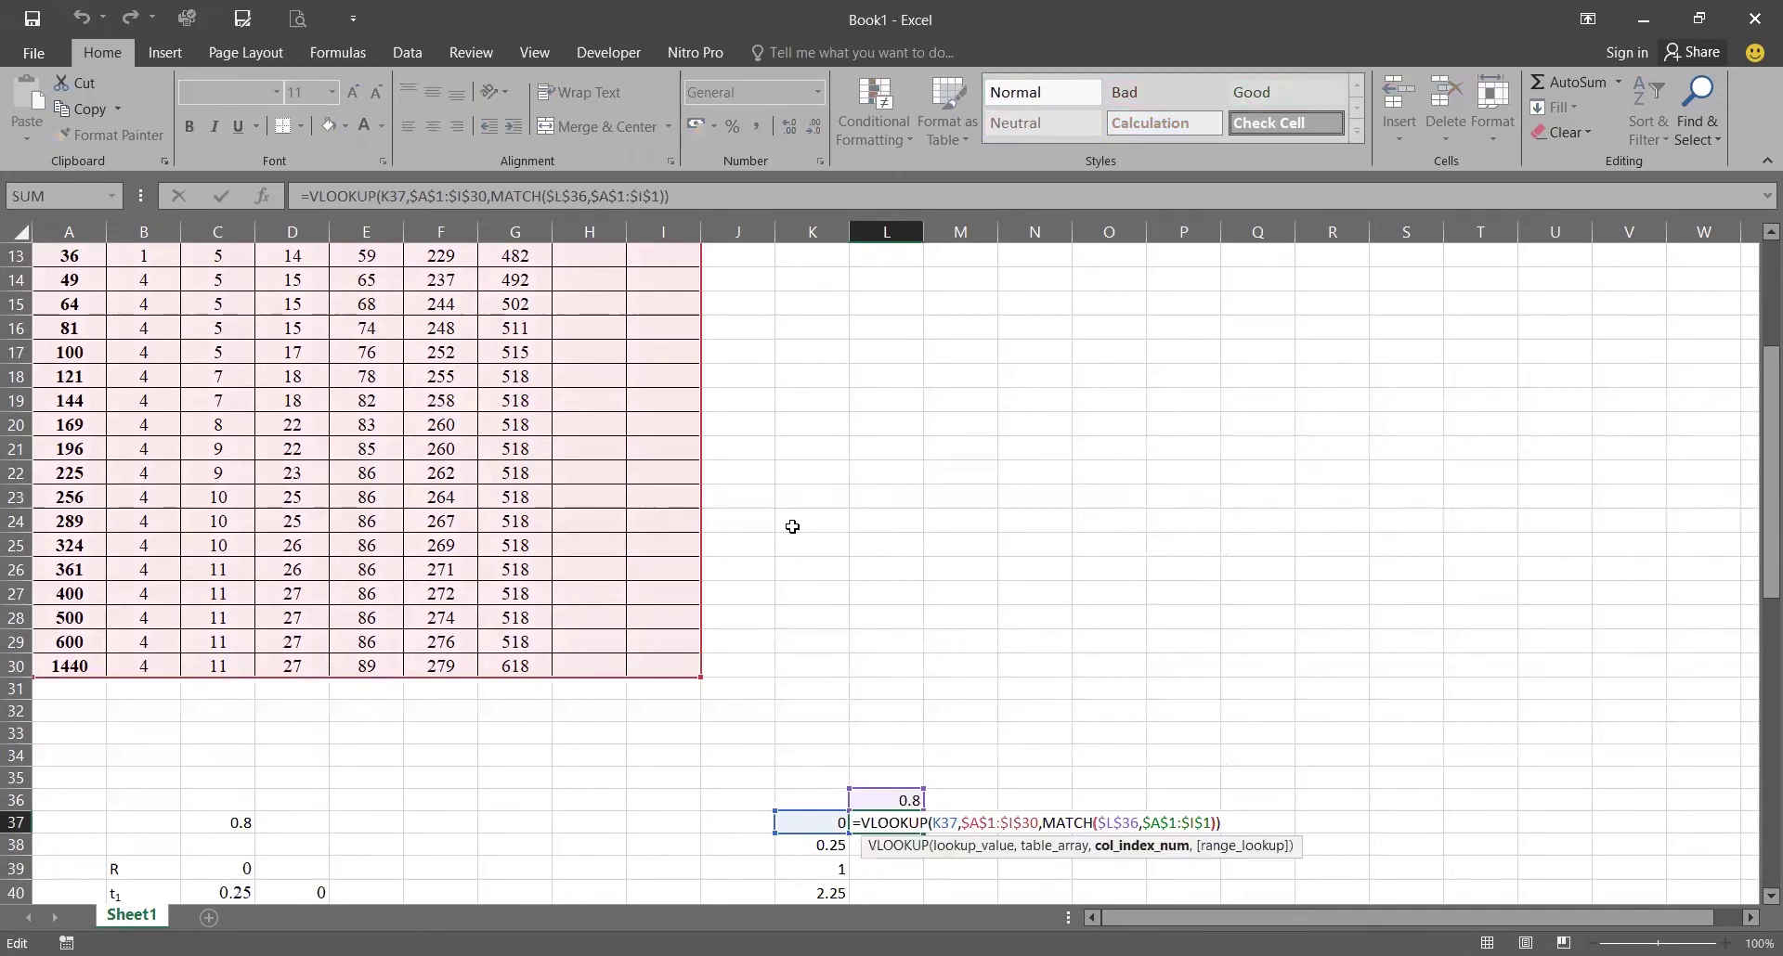
text(,0)
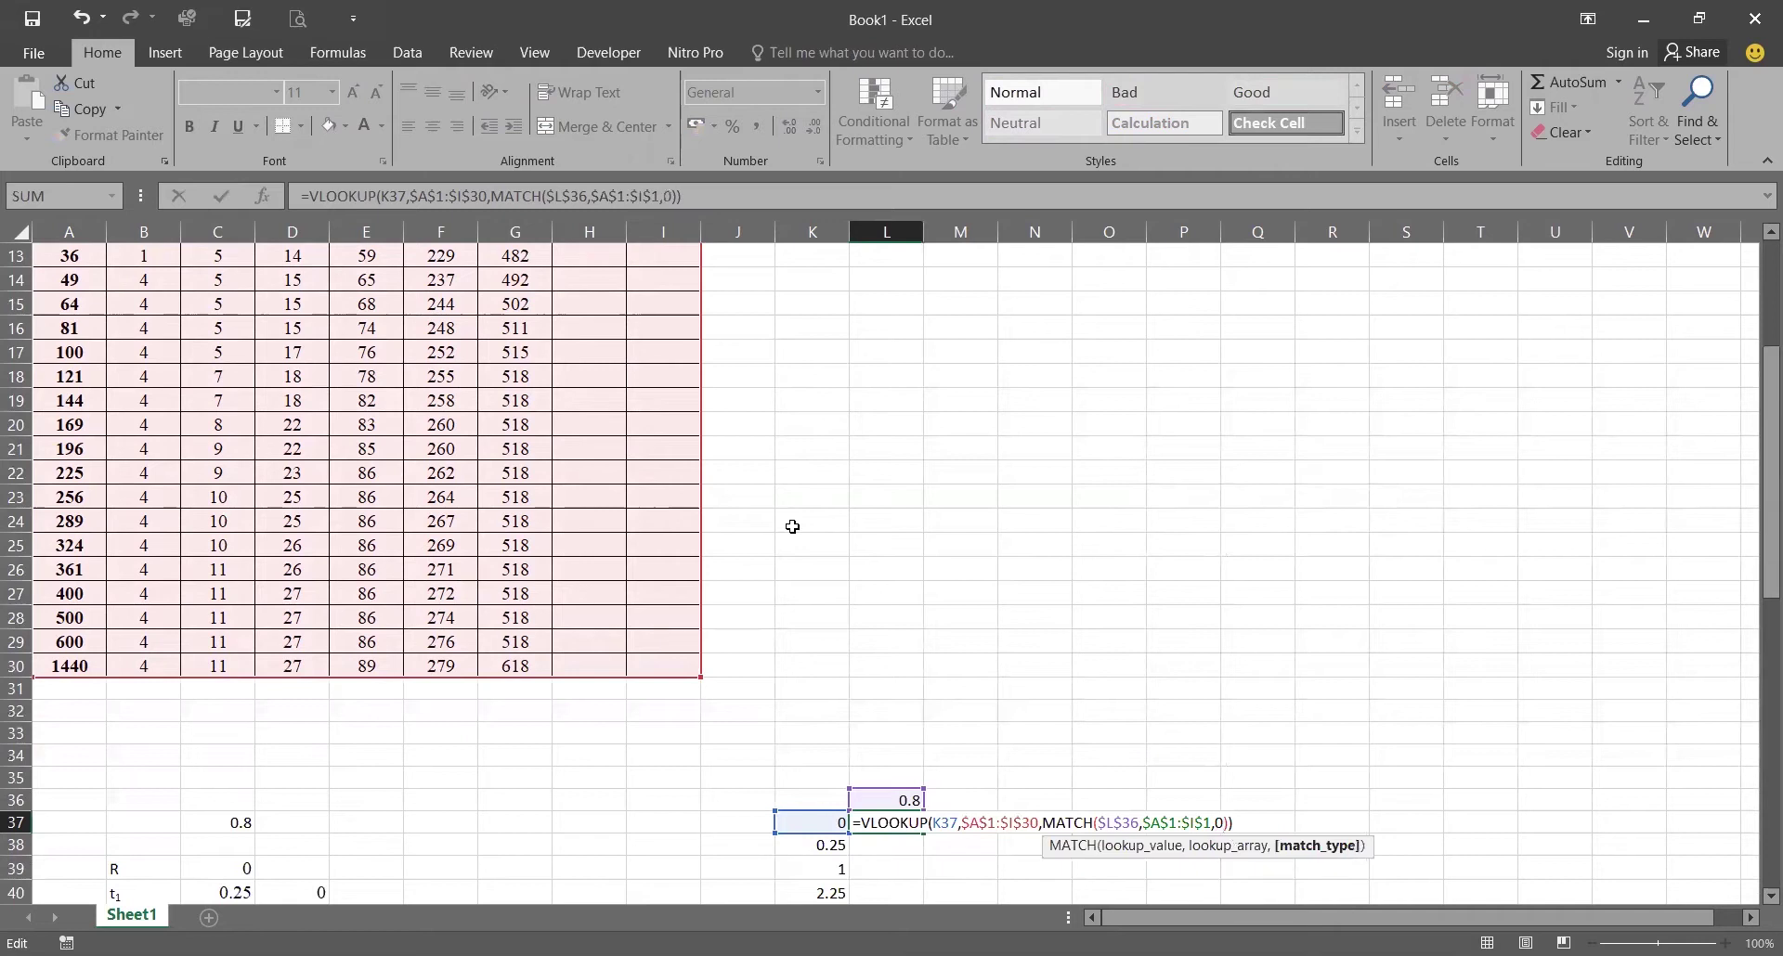
key(Right)
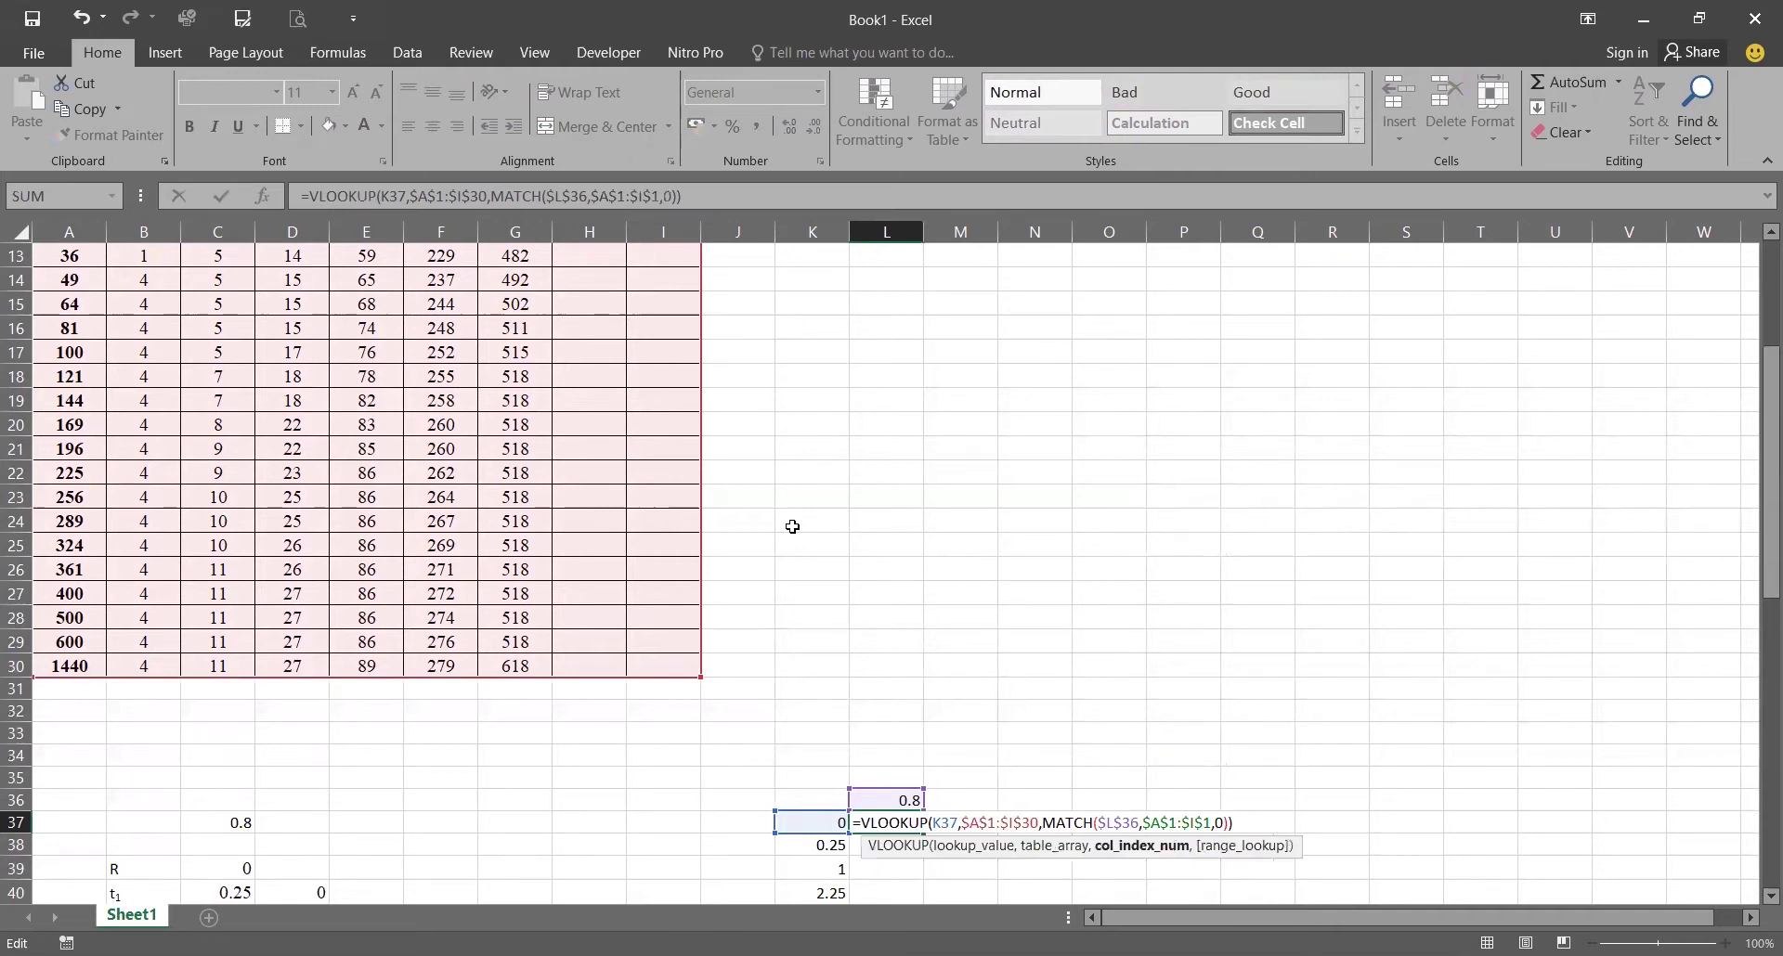
text(,)
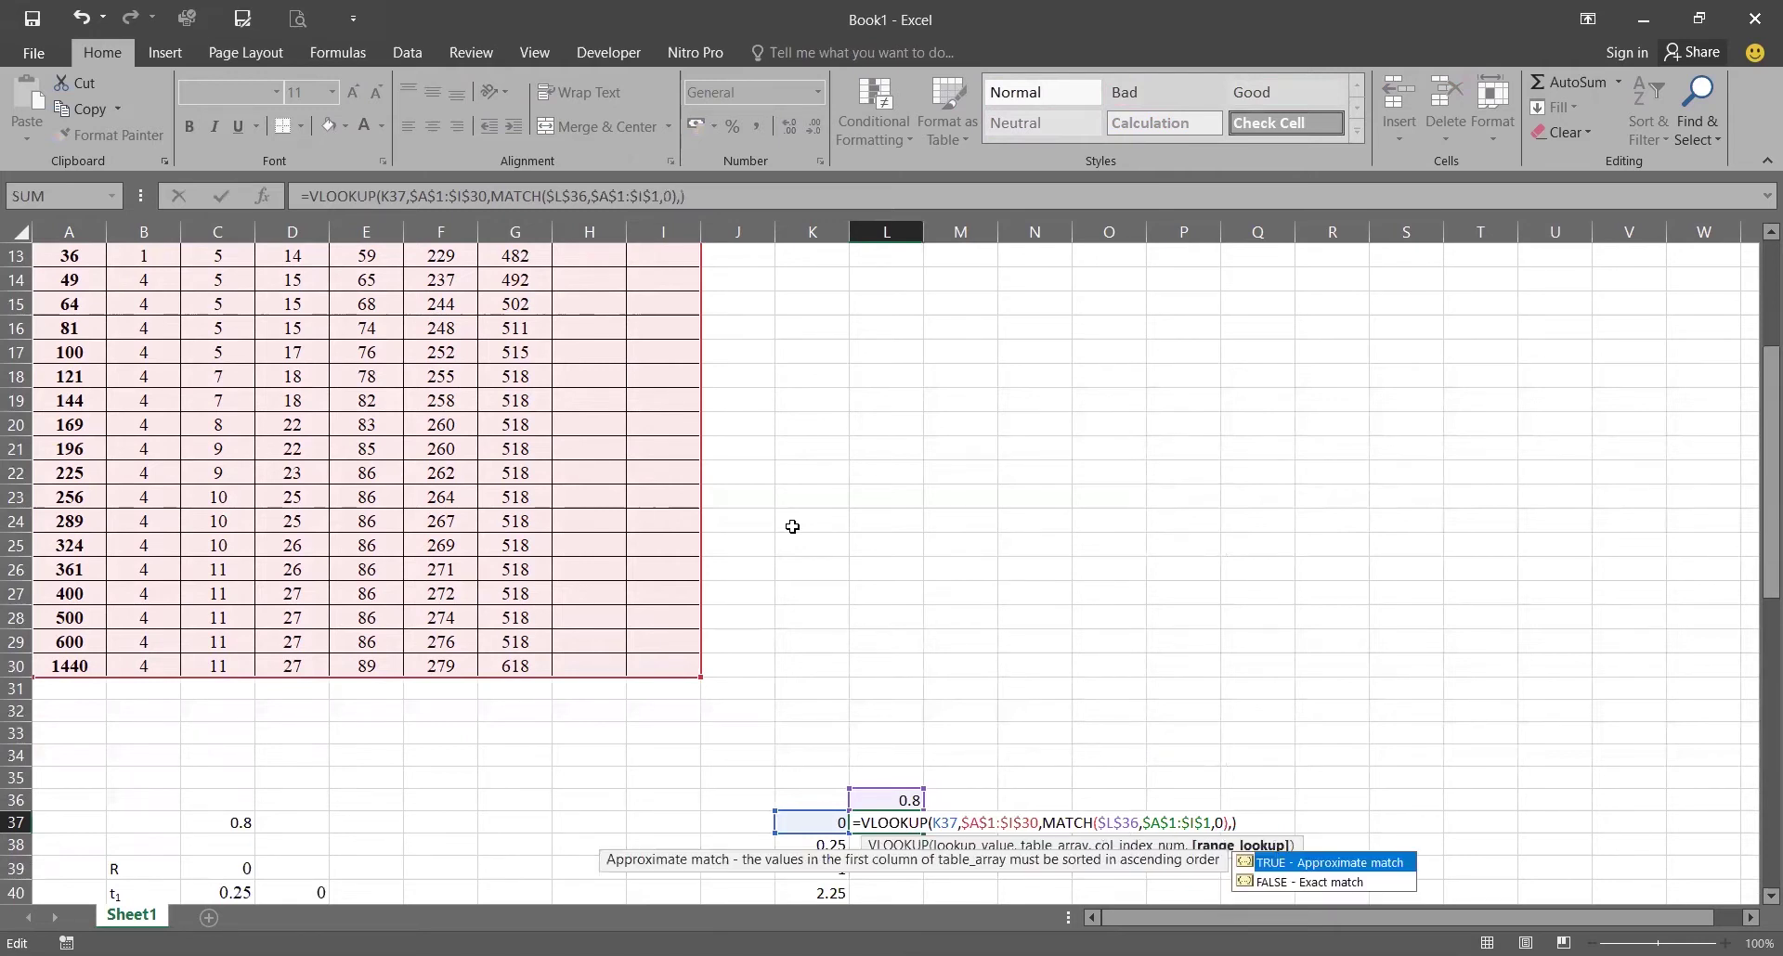
key(Down)
key(Tab)
key(ctrl+Return)
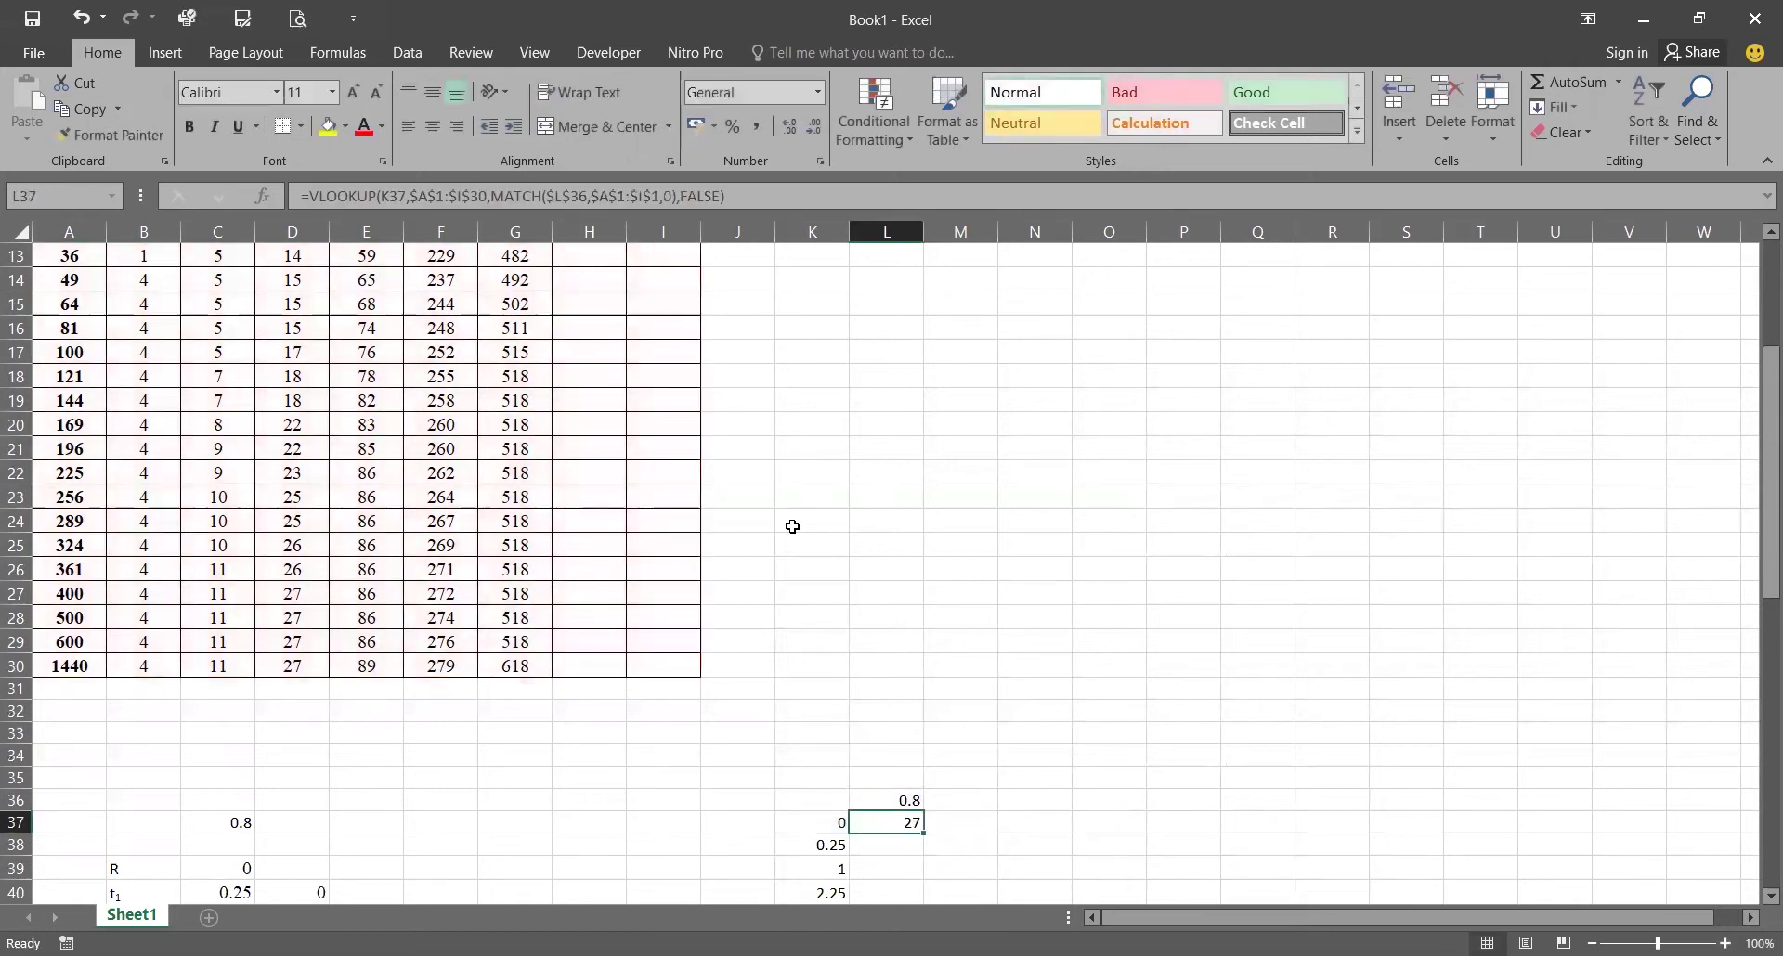
Step: Fill the L37 lookup formula down to L65 for all the times in column K
scroll(848, 559, down, 5)
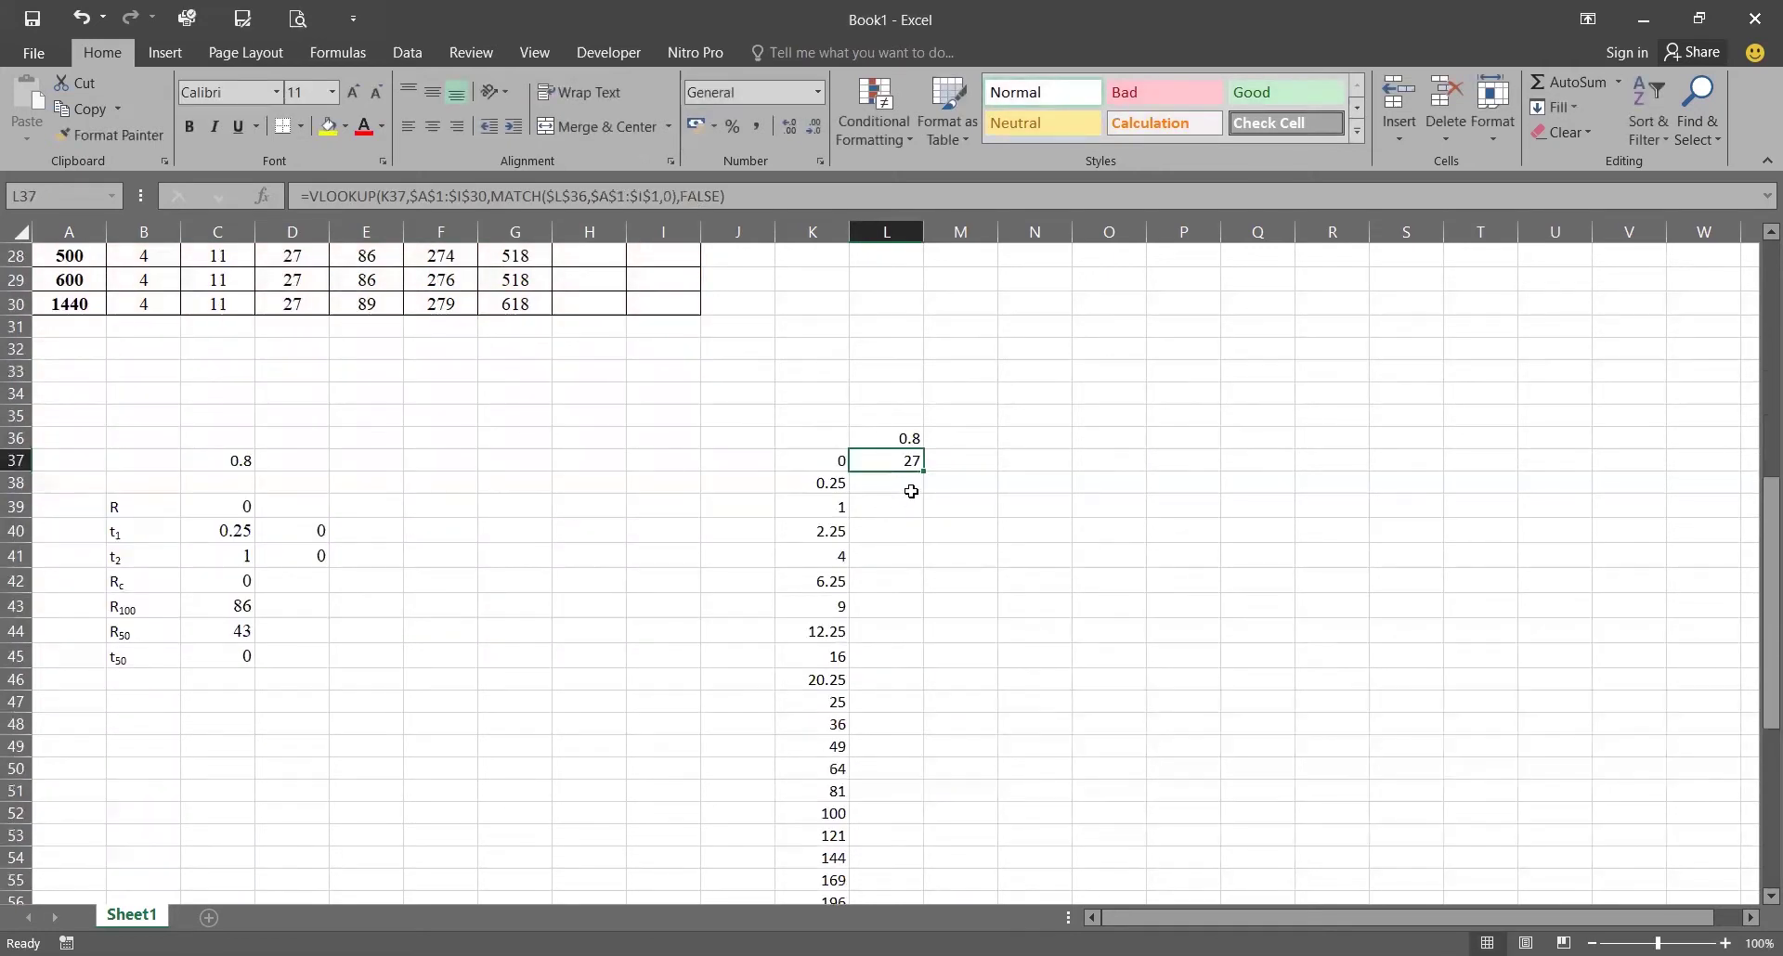
double_click(924, 469)
scroll(927, 704, down, 5)
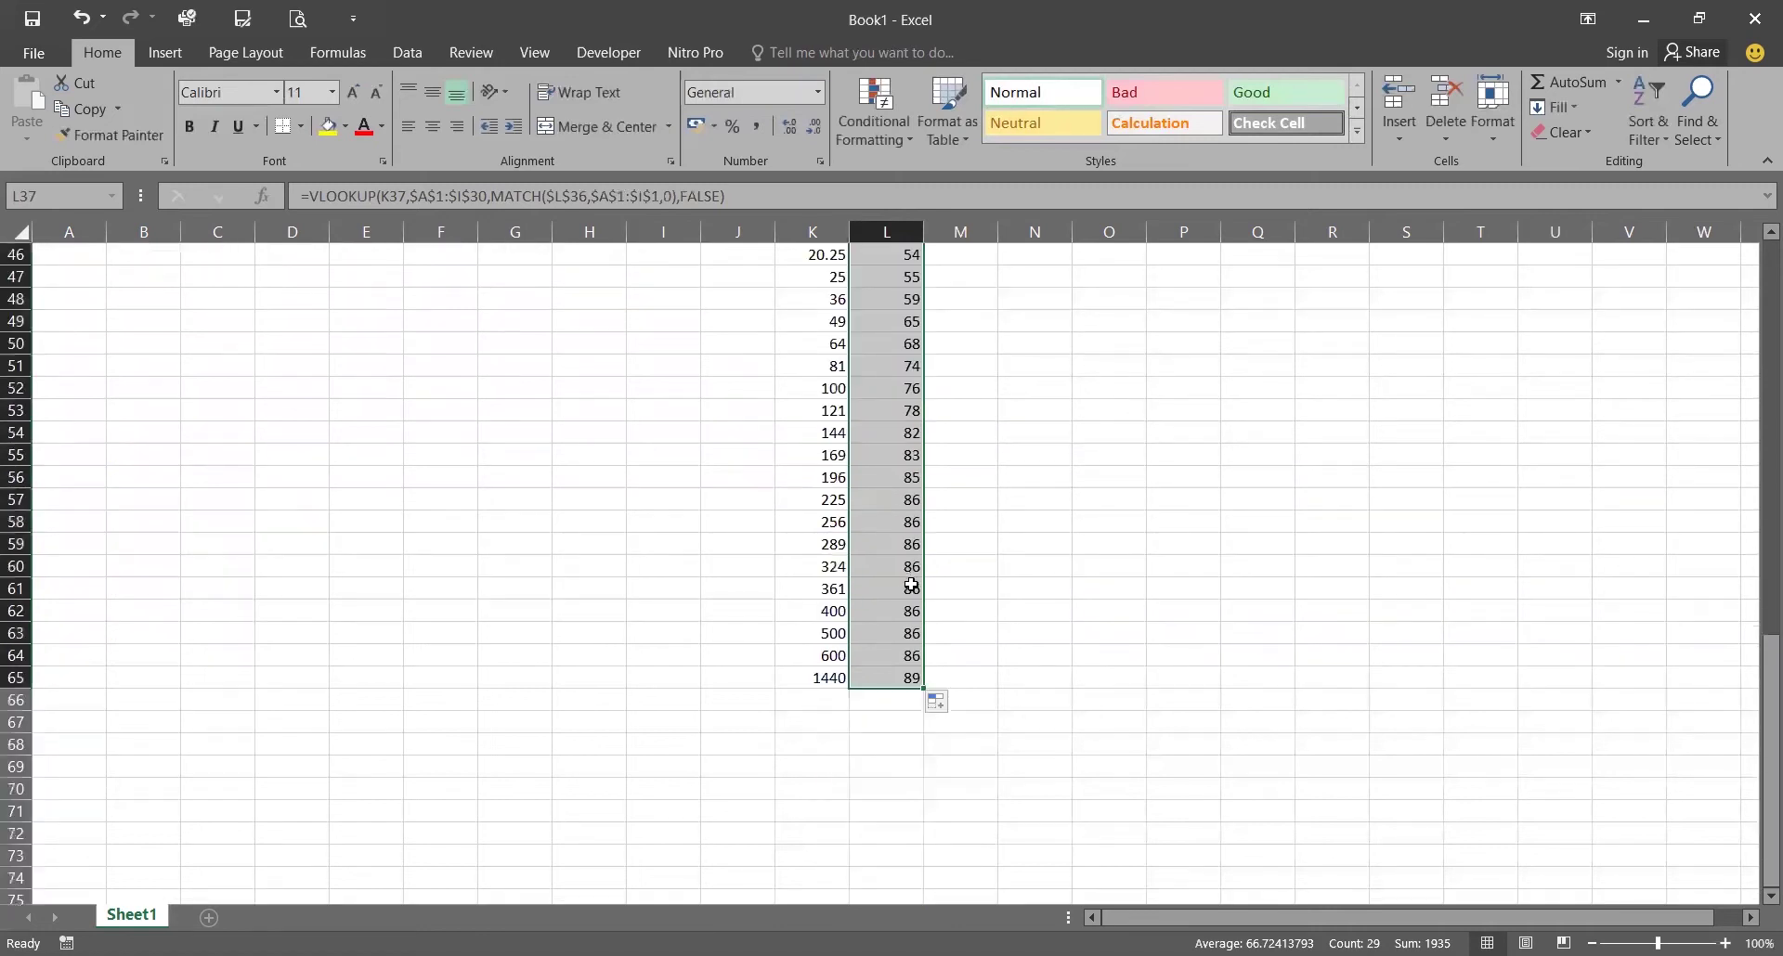
scroll(896, 614, up, 5)
scroll(894, 613, down, 4)
scroll(896, 614, down, 1)
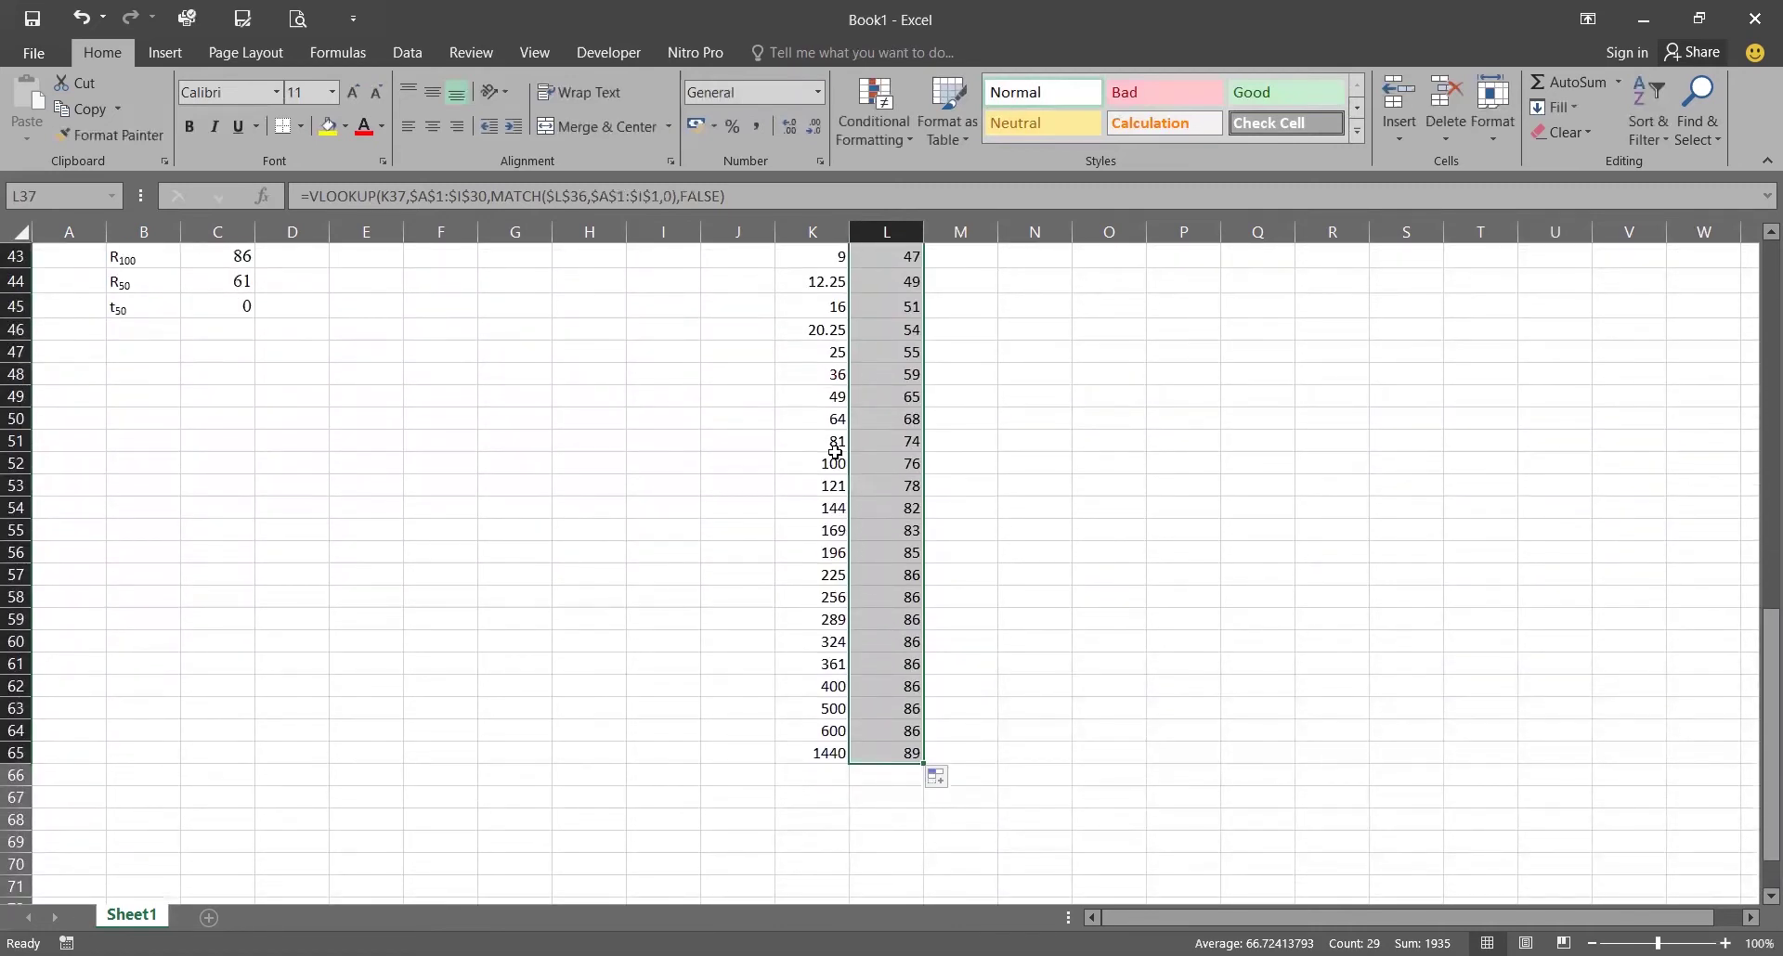
Step: Insert a scatter chart with smooth lines and markers for the time and 0.8 columns, then place it beside the readings table and enlarge it
scroll(818, 506, up, 2)
click(822, 502)
click(901, 520)
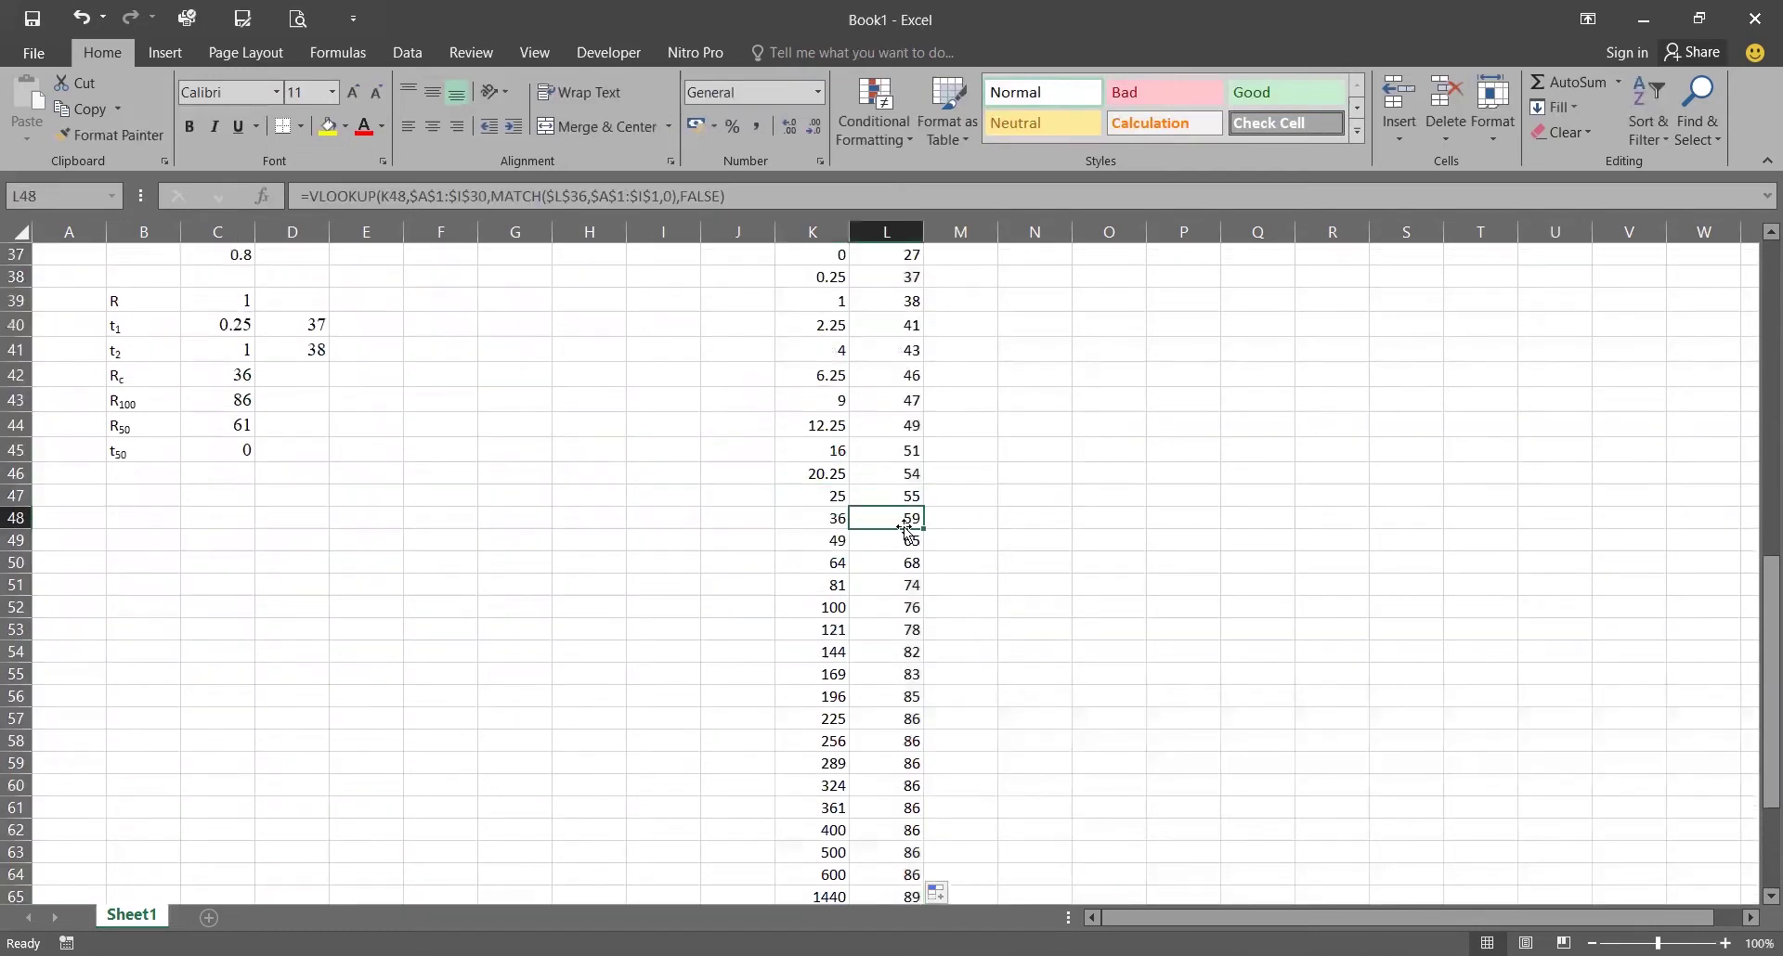
scroll(900, 530, up, 9)
scroll(900, 531, up, 3)
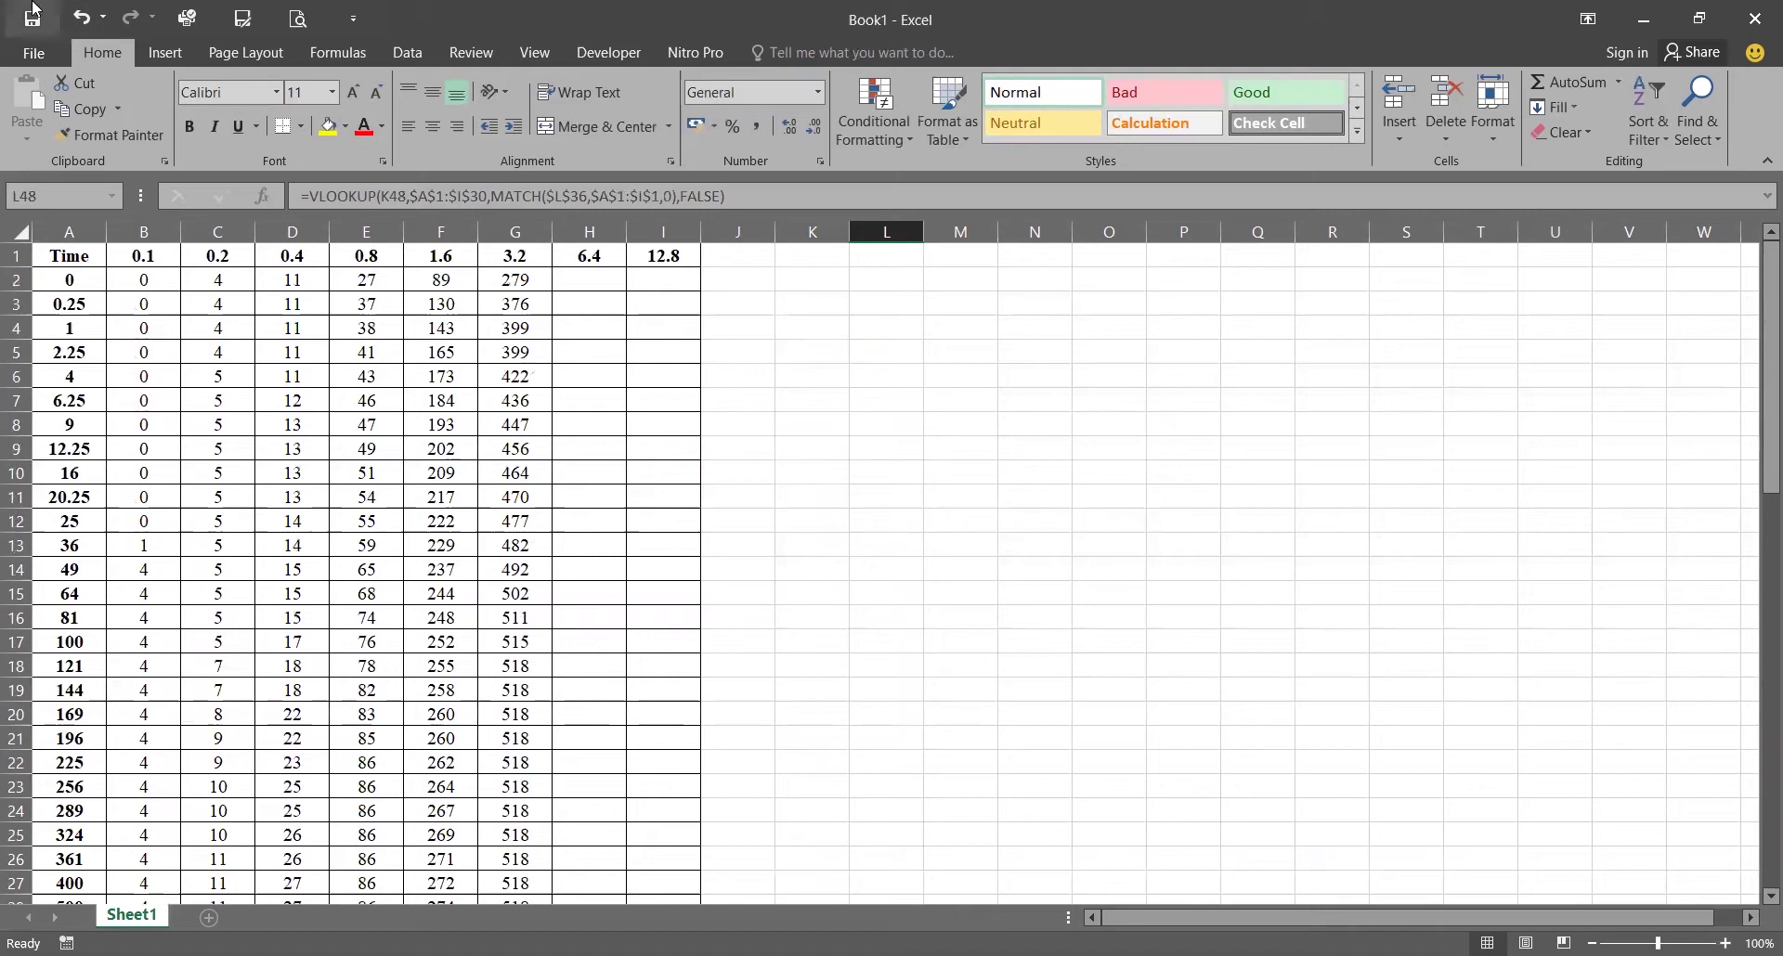
click(165, 53)
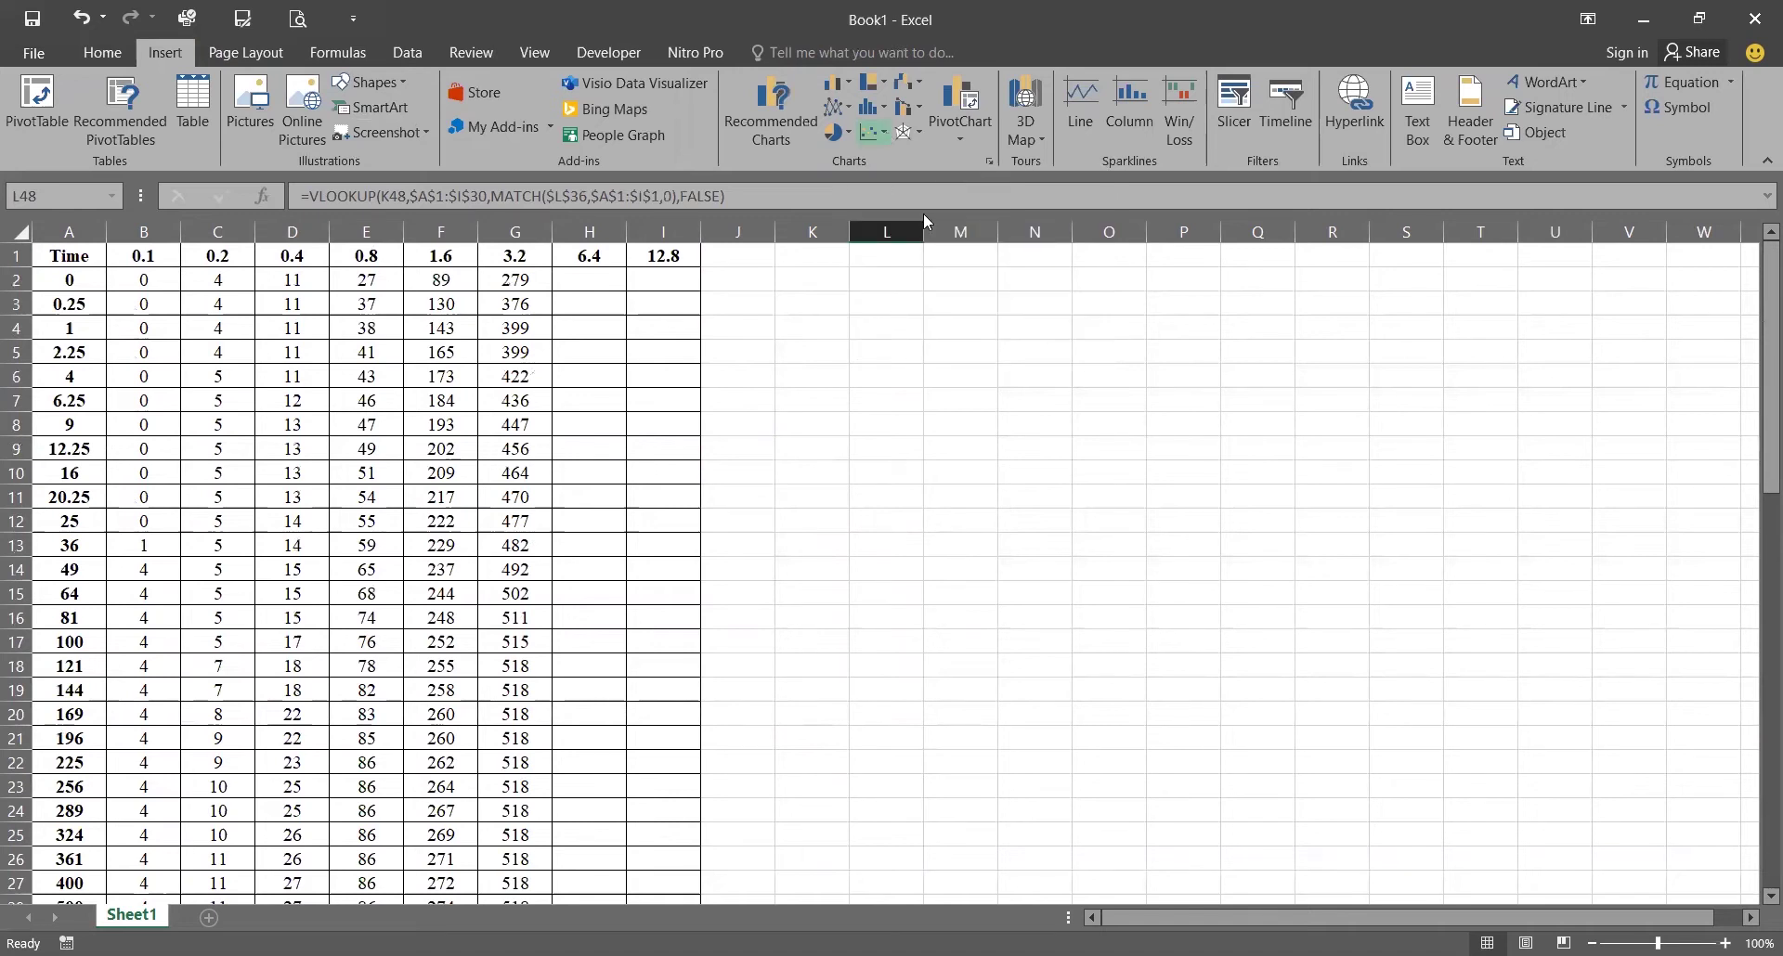
click(885, 132)
click(945, 204)
drag(922, 415, 1216, 312)
drag(1418, 605, 1649, 748)
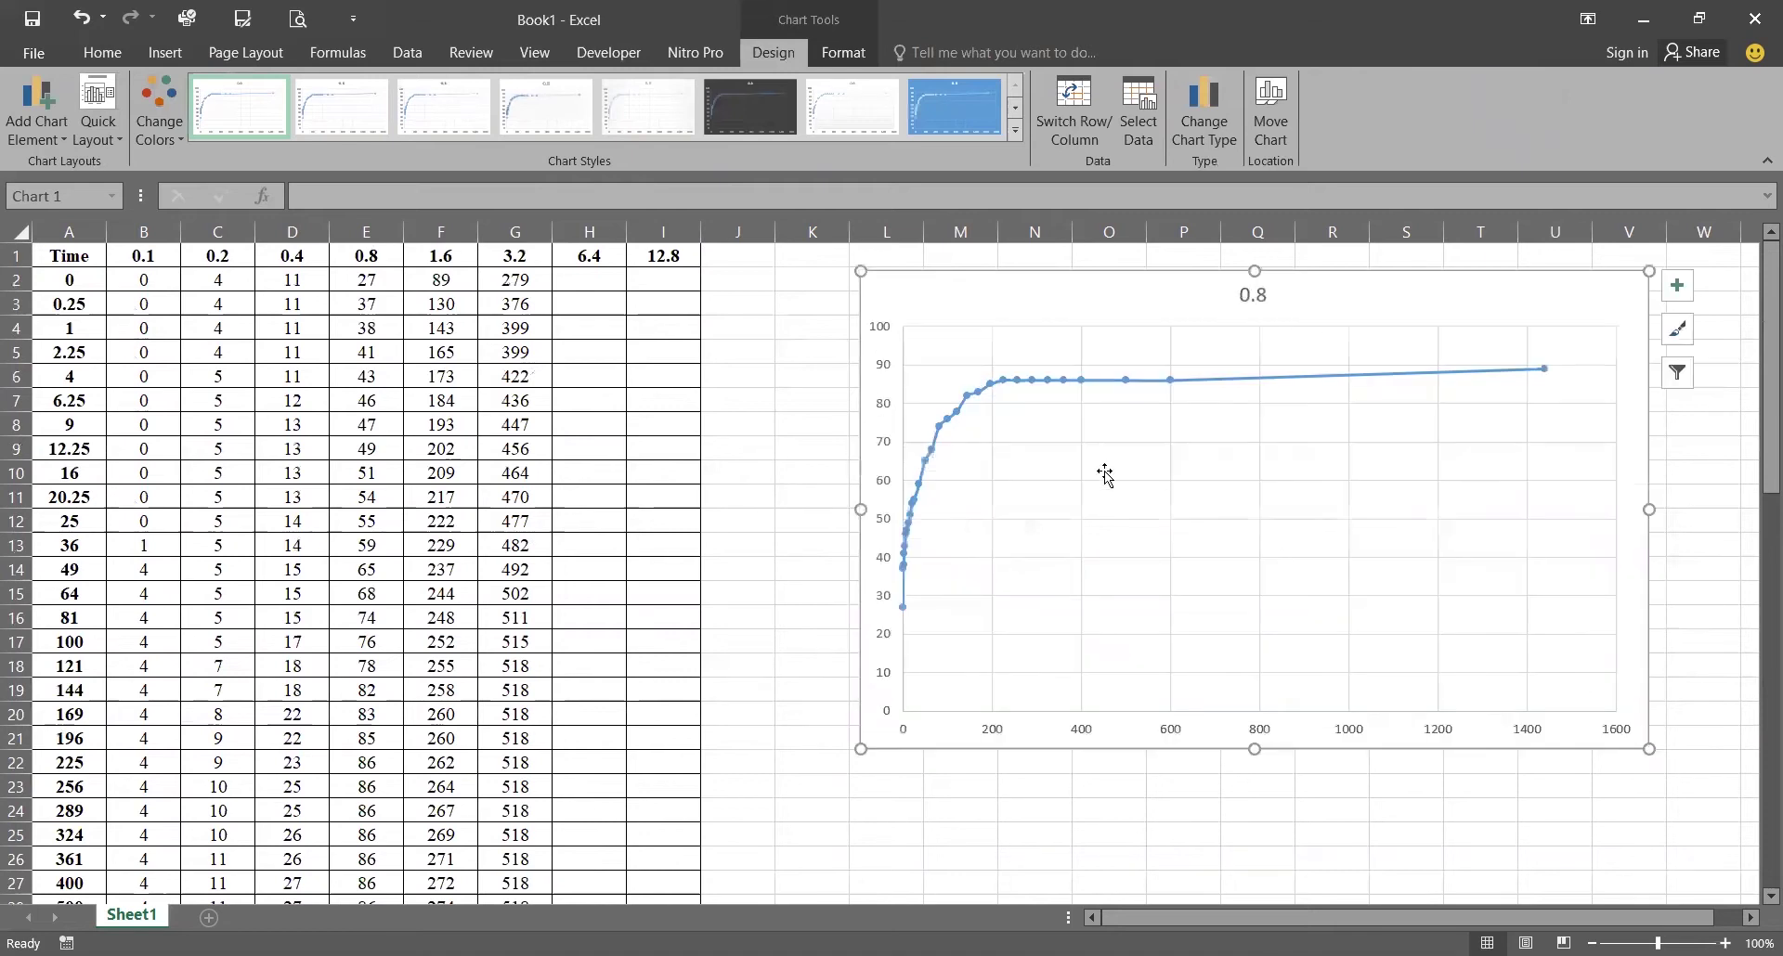
click(1049, 381)
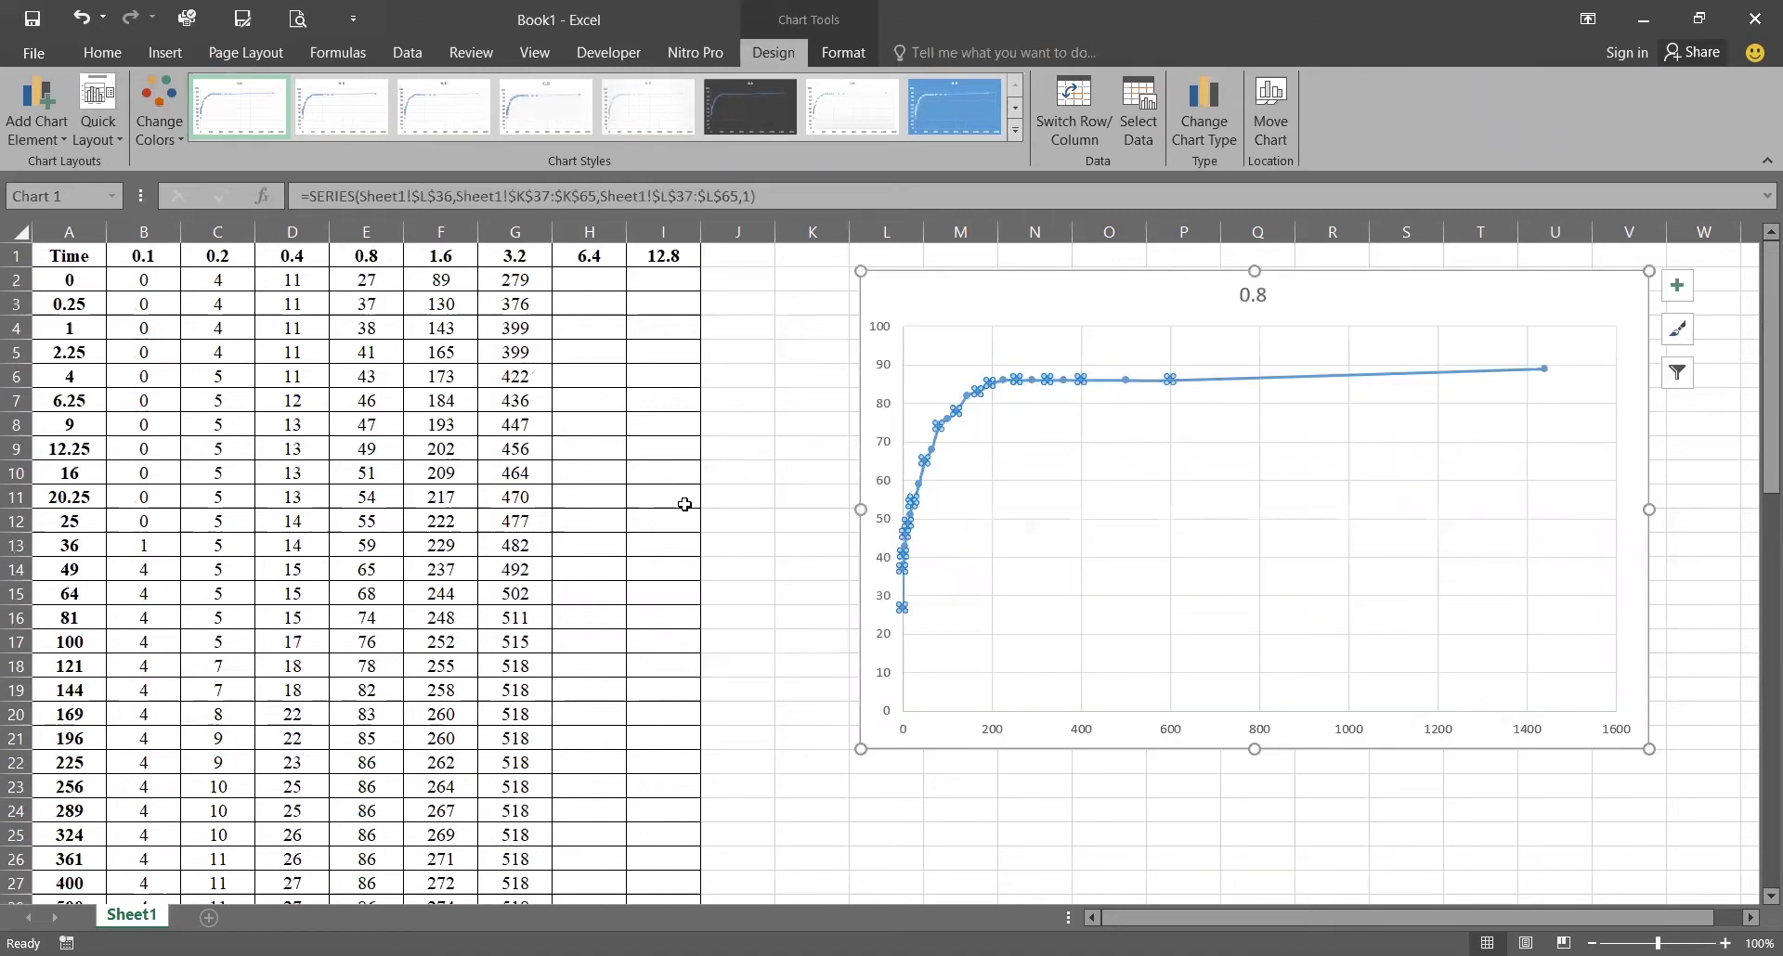
scroll(715, 506, down, 6)
scroll(856, 506, down, 1)
scroll(855, 506, up, 7)
Step: Format the chart's horizontal axis with a logarithmic scale of base 10, dismissing the warning
click(989, 734)
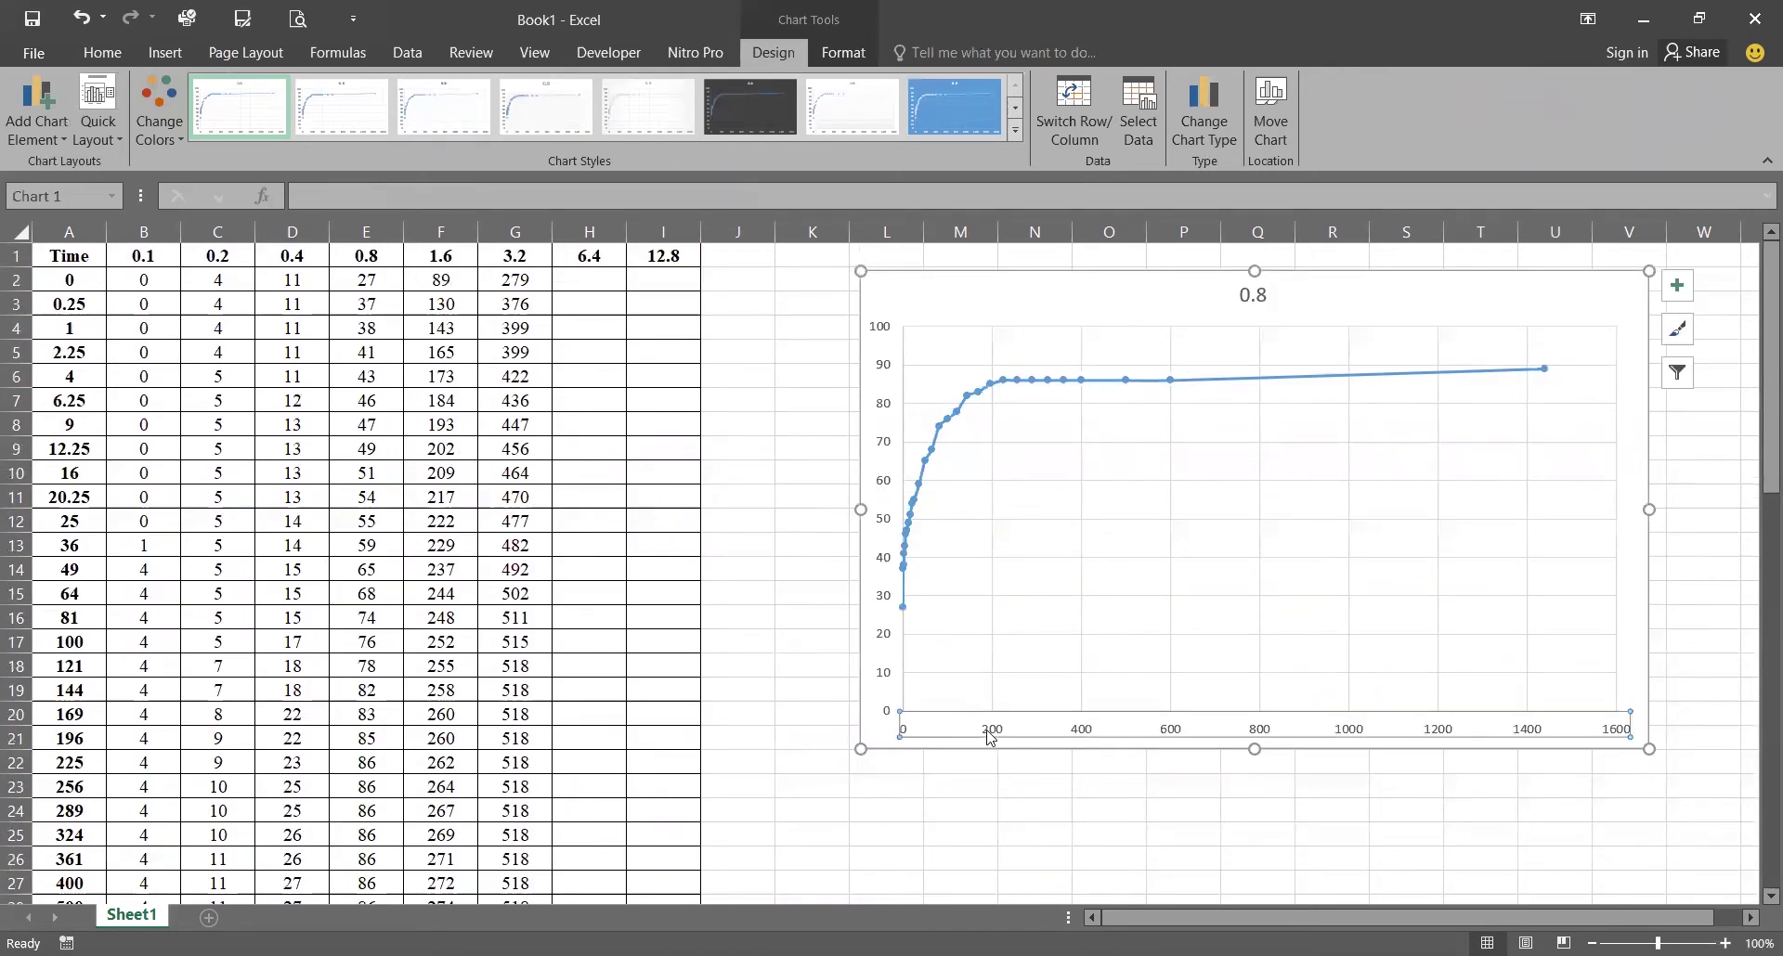
right_click(990, 736)
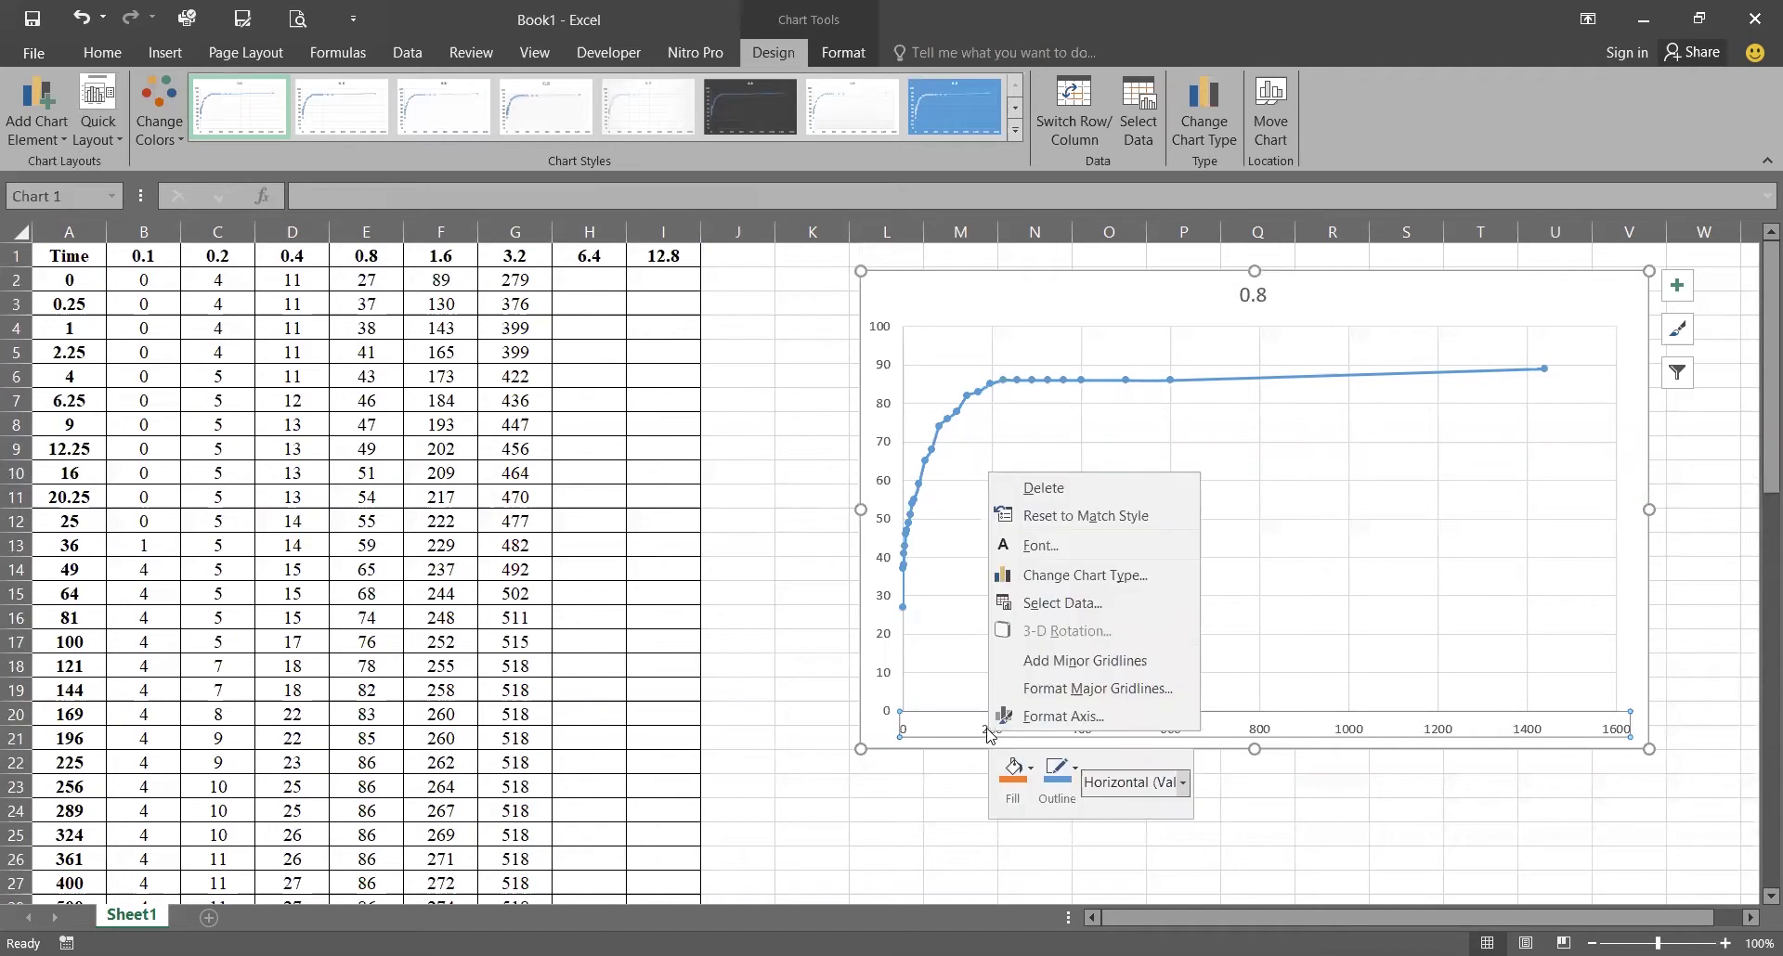
click(1056, 718)
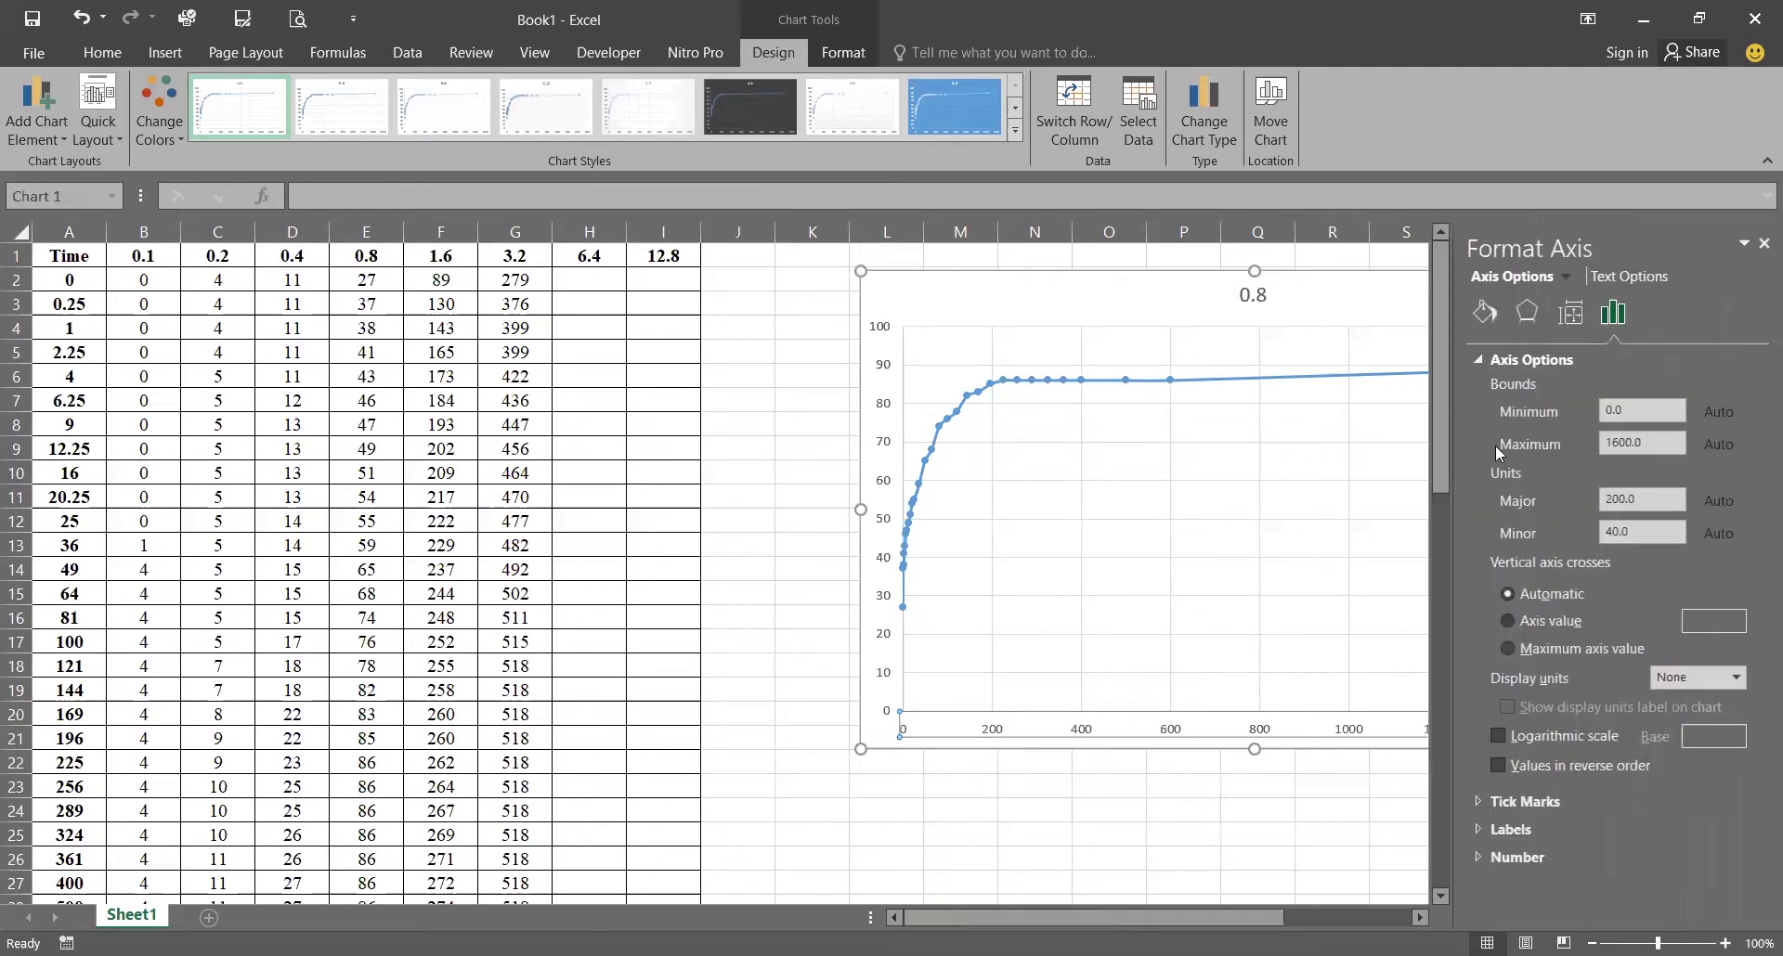
click(1556, 738)
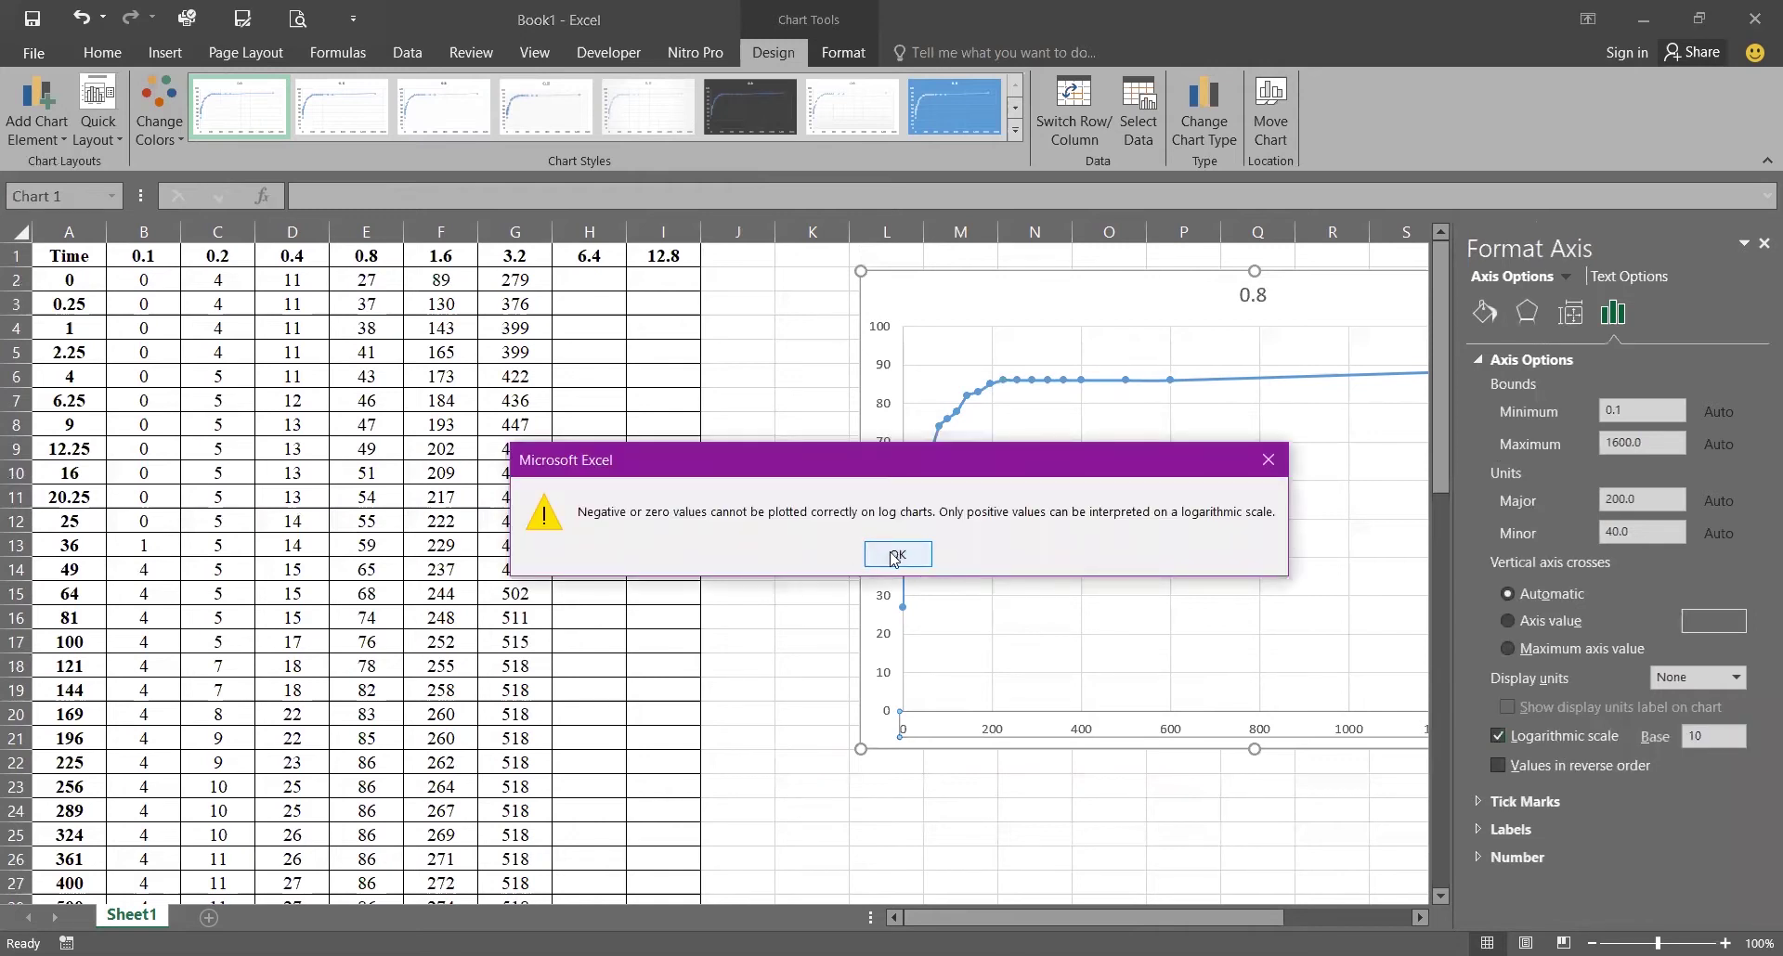
click(894, 554)
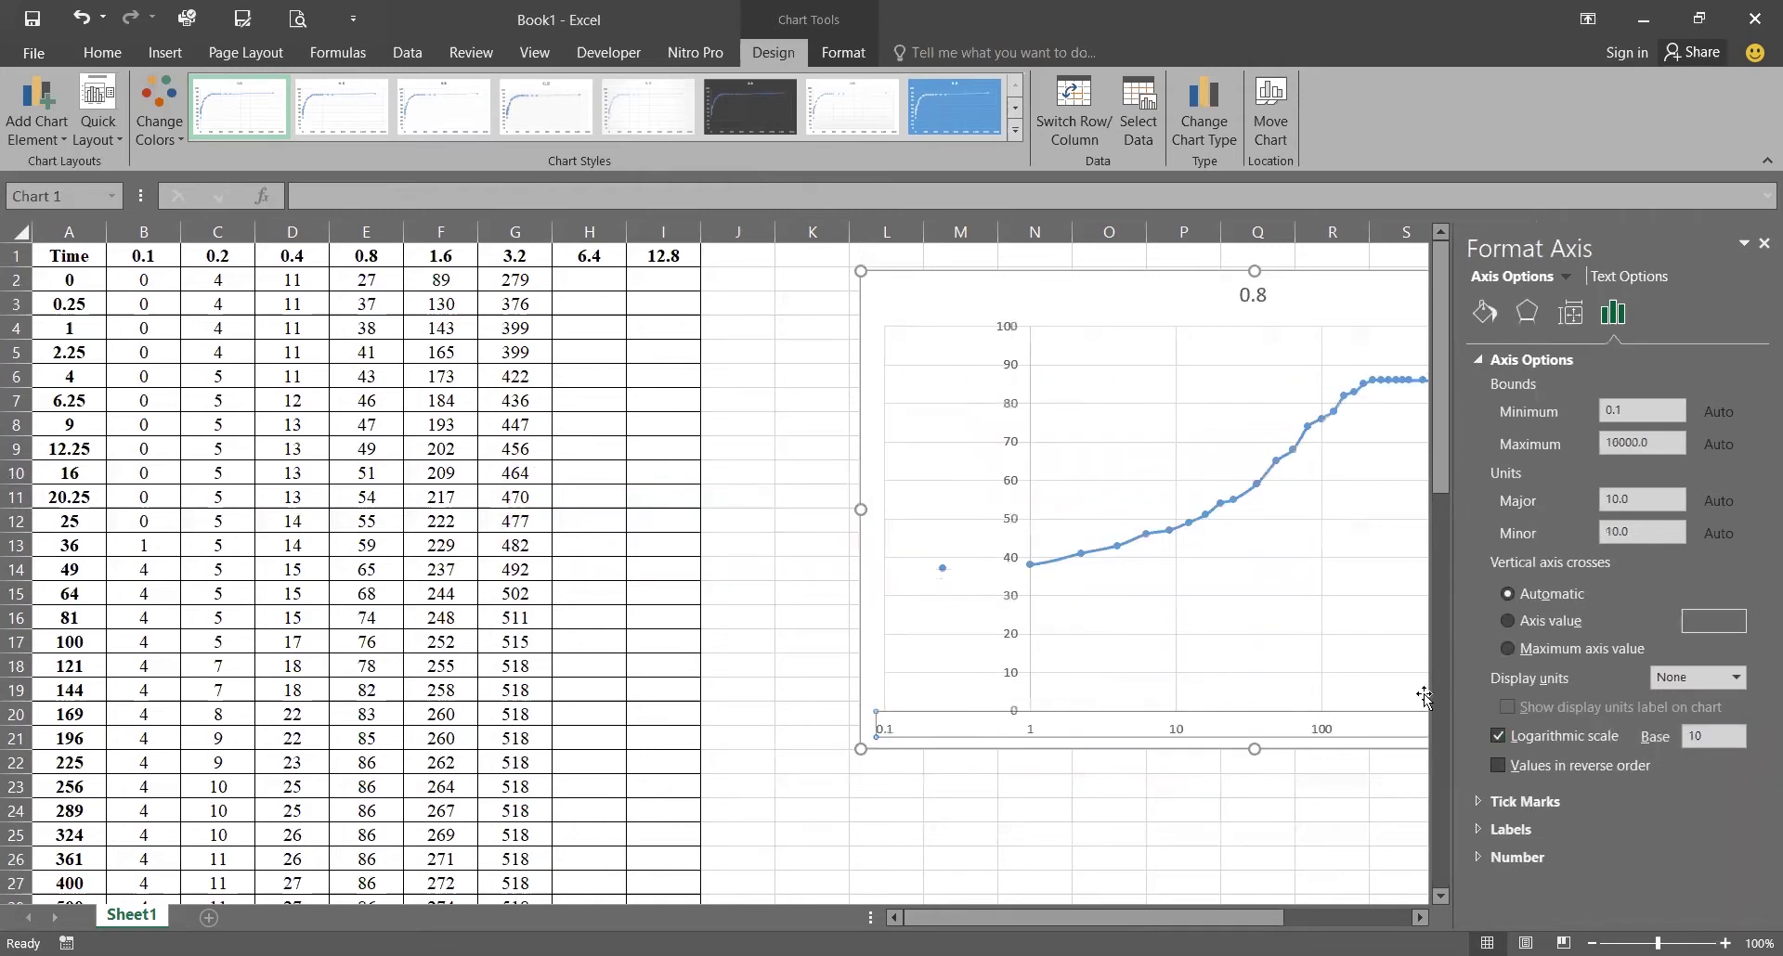
Step: Set the label position of the chart's vertical axis to Low
drag(1263, 918, 1392, 922)
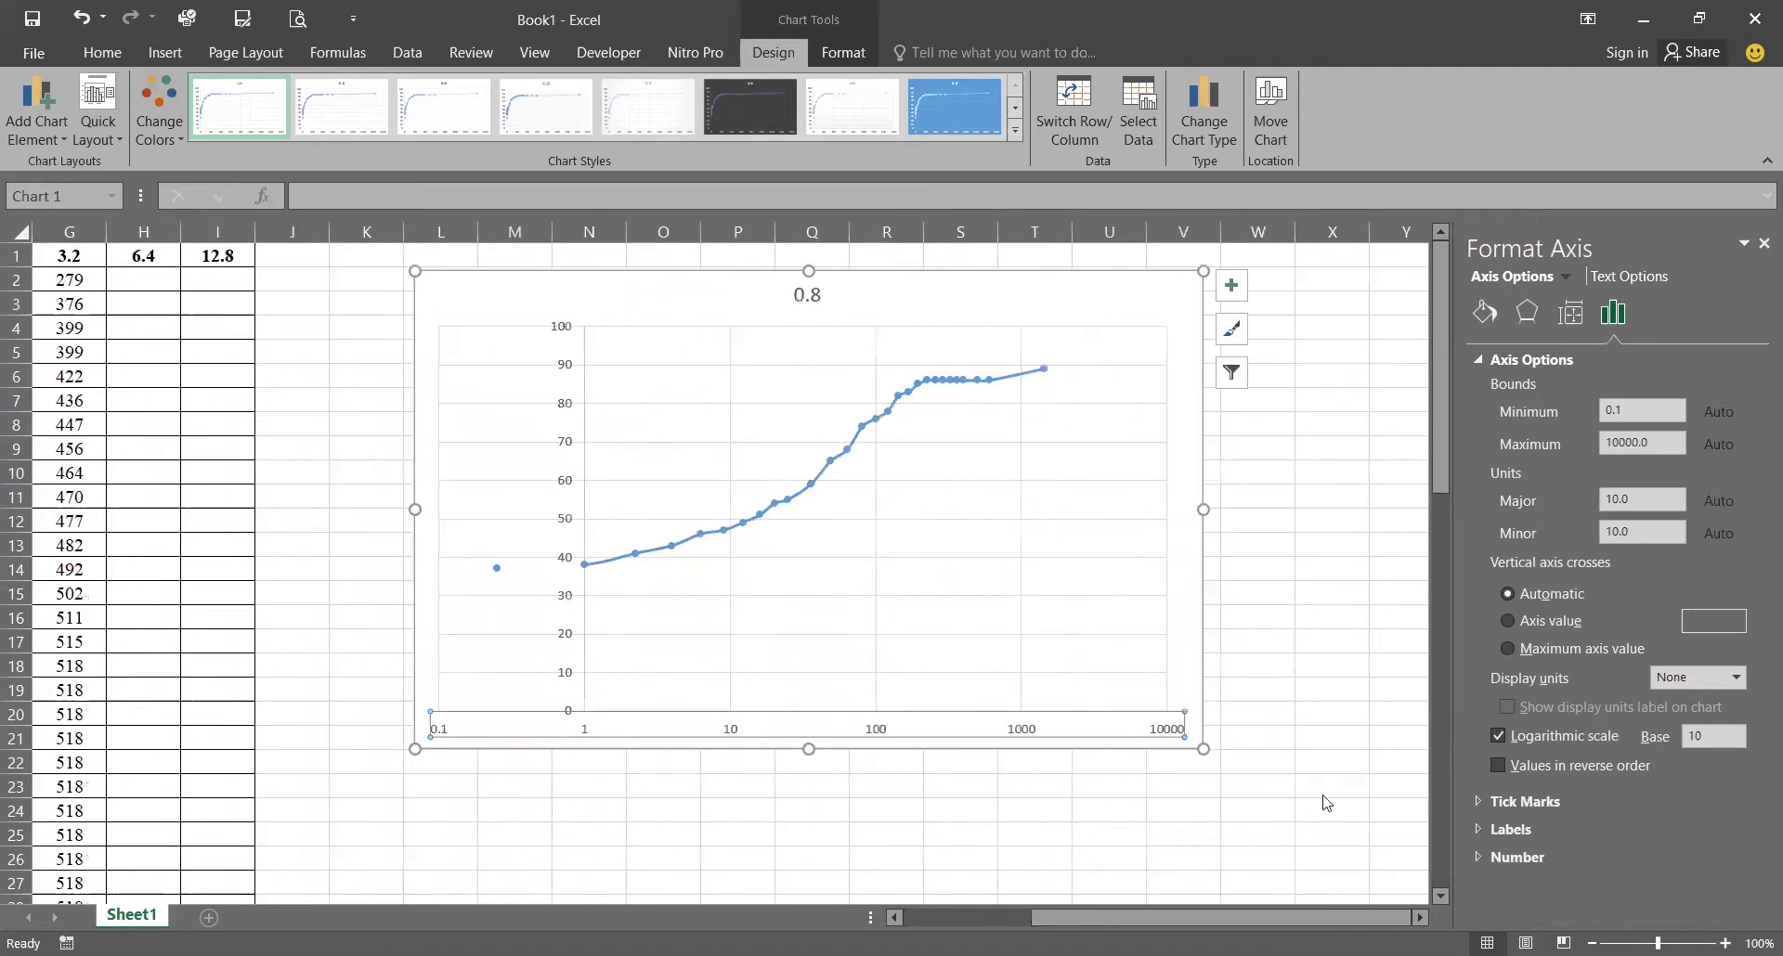
click(568, 455)
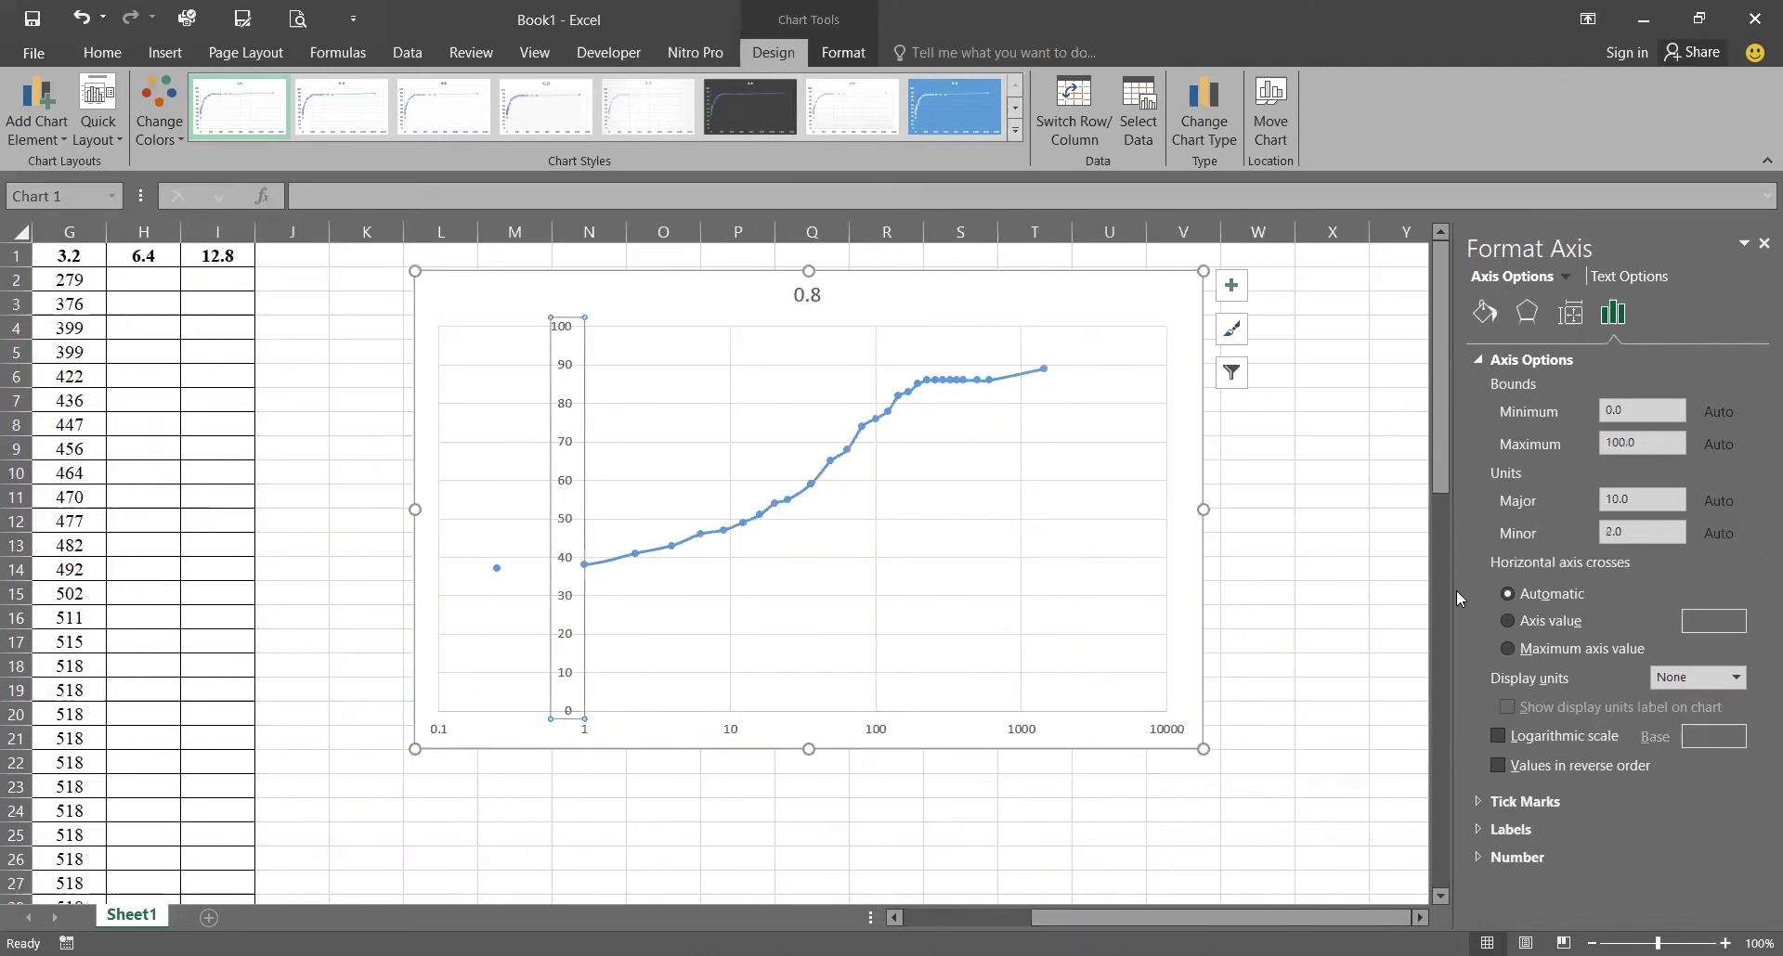
click(1724, 688)
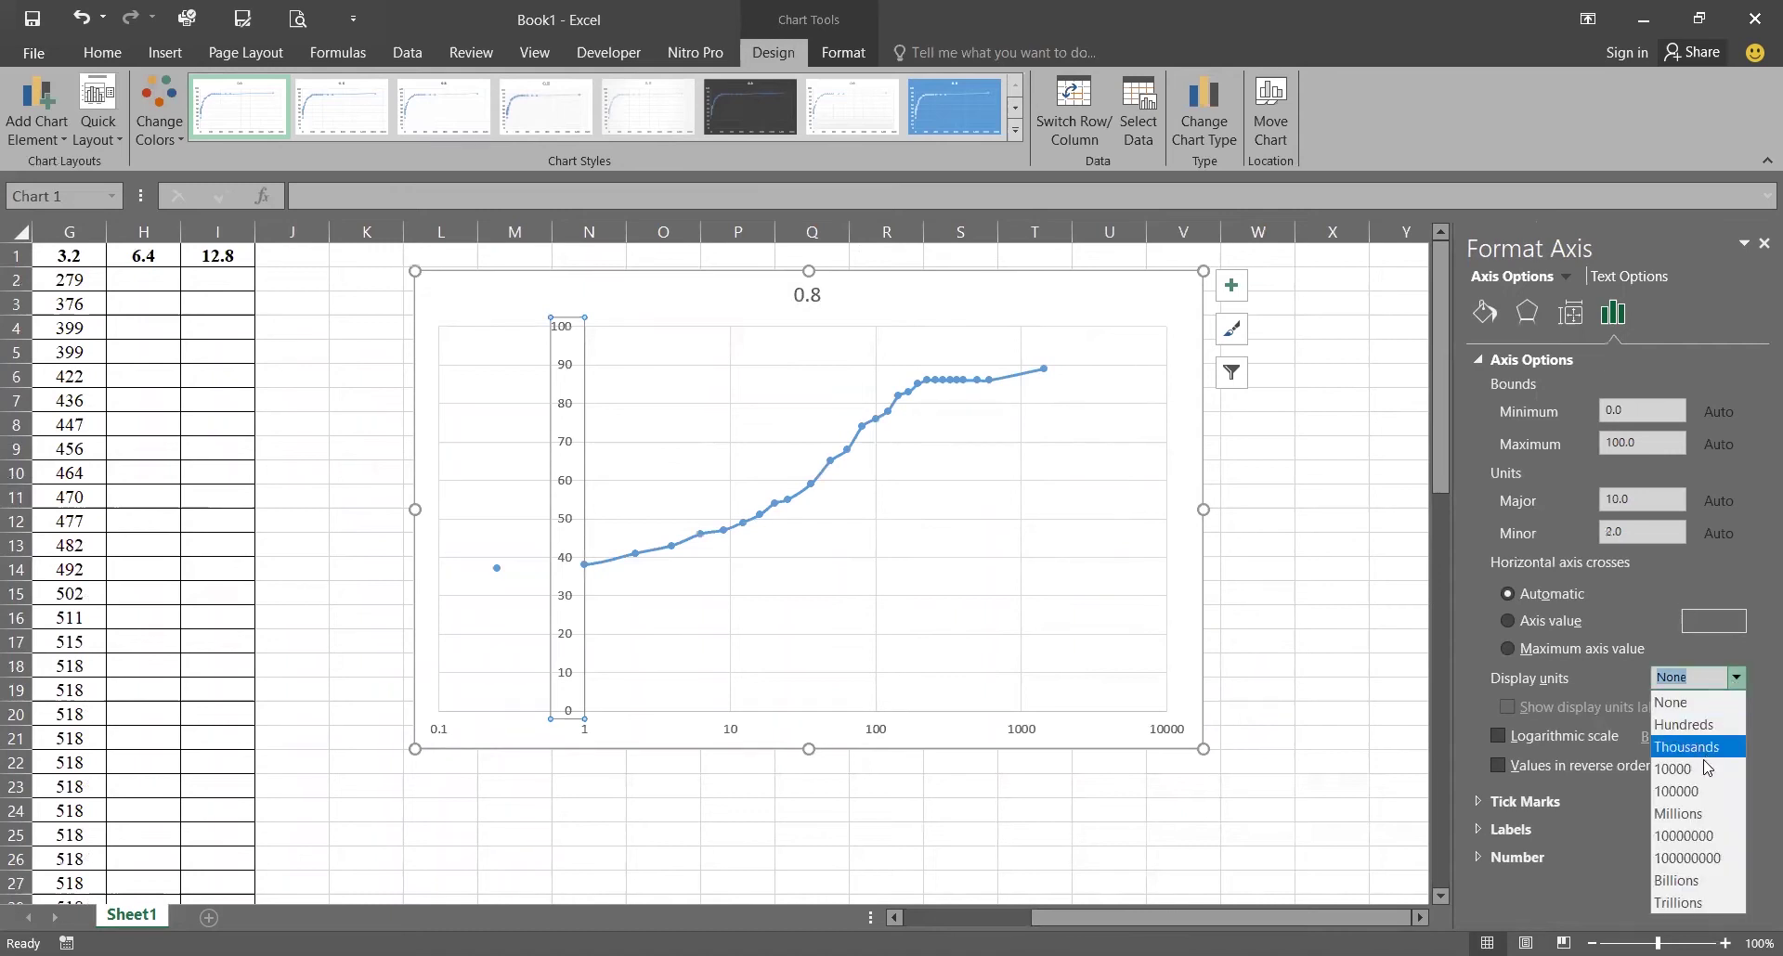
click(1724, 689)
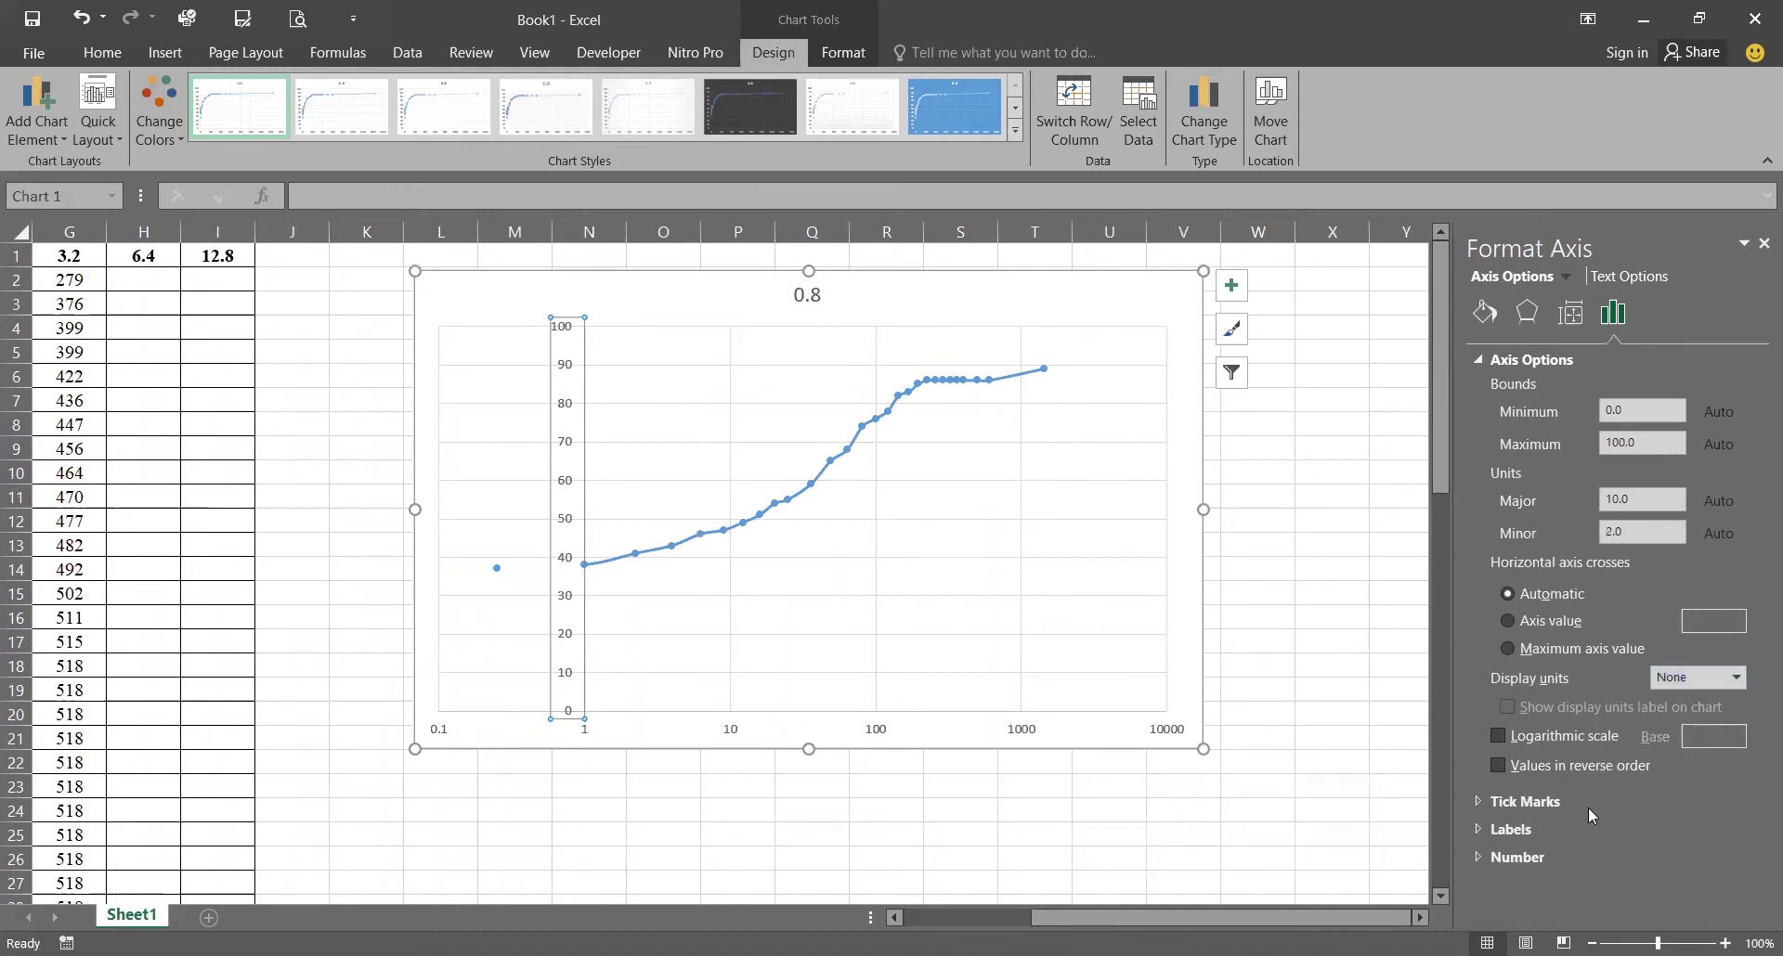
click(1521, 826)
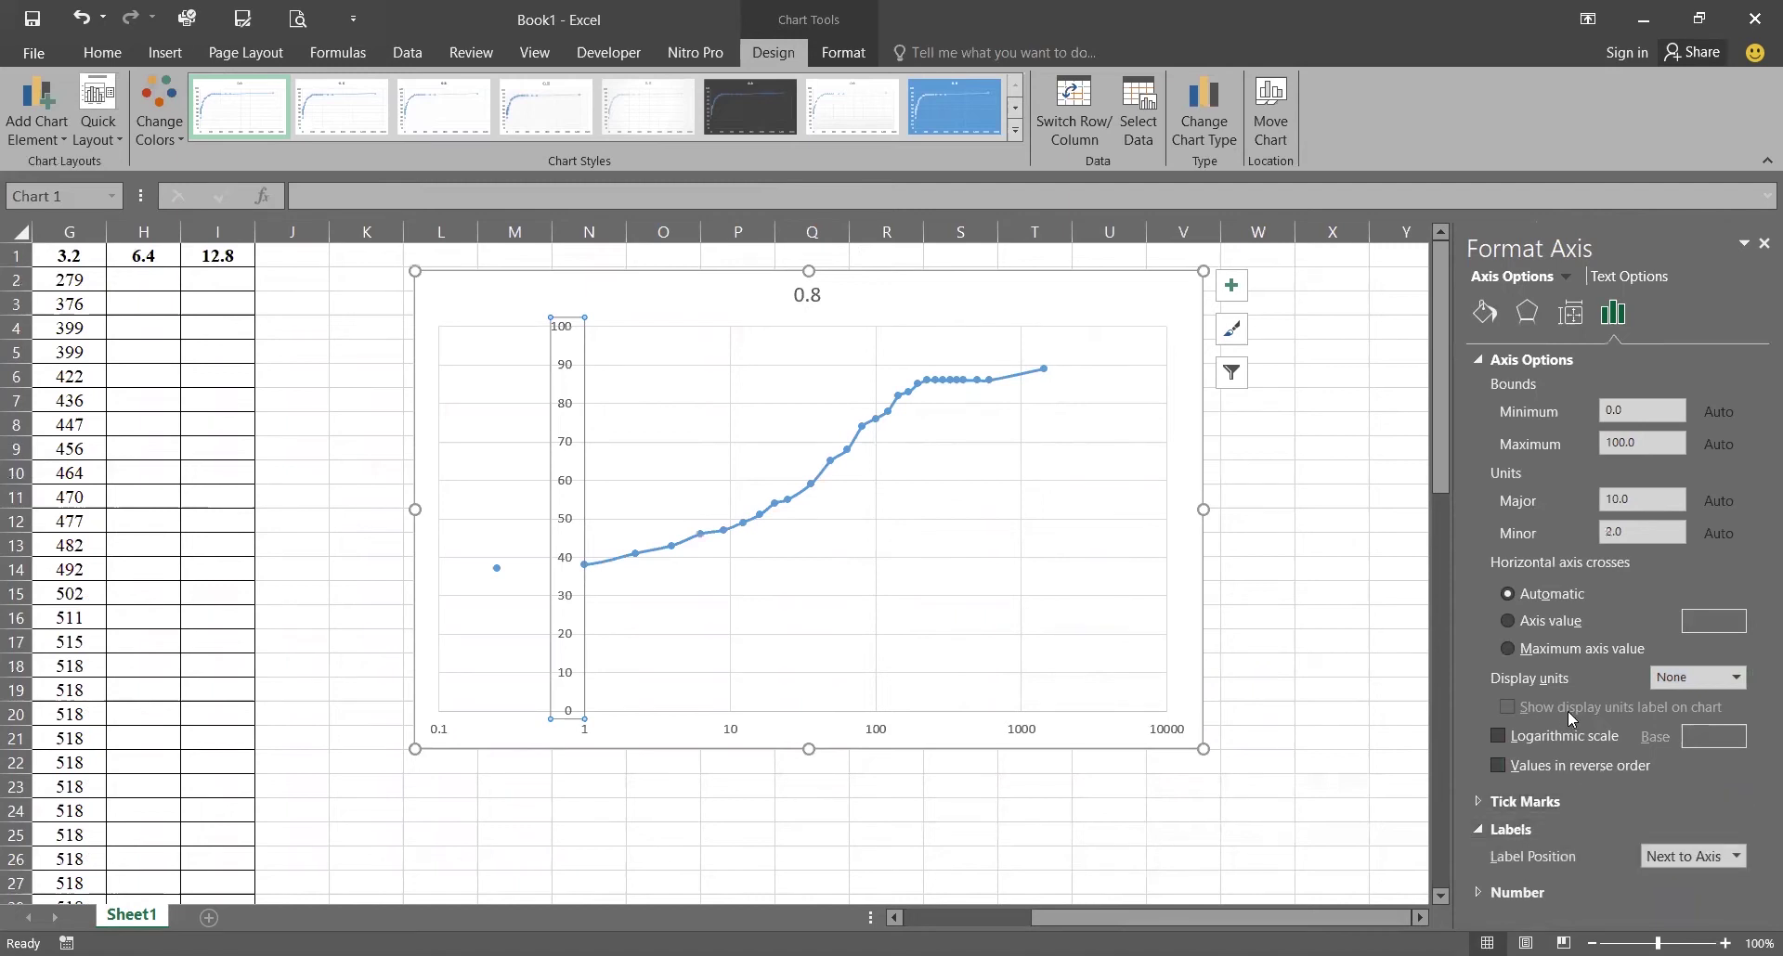
click(1677, 858)
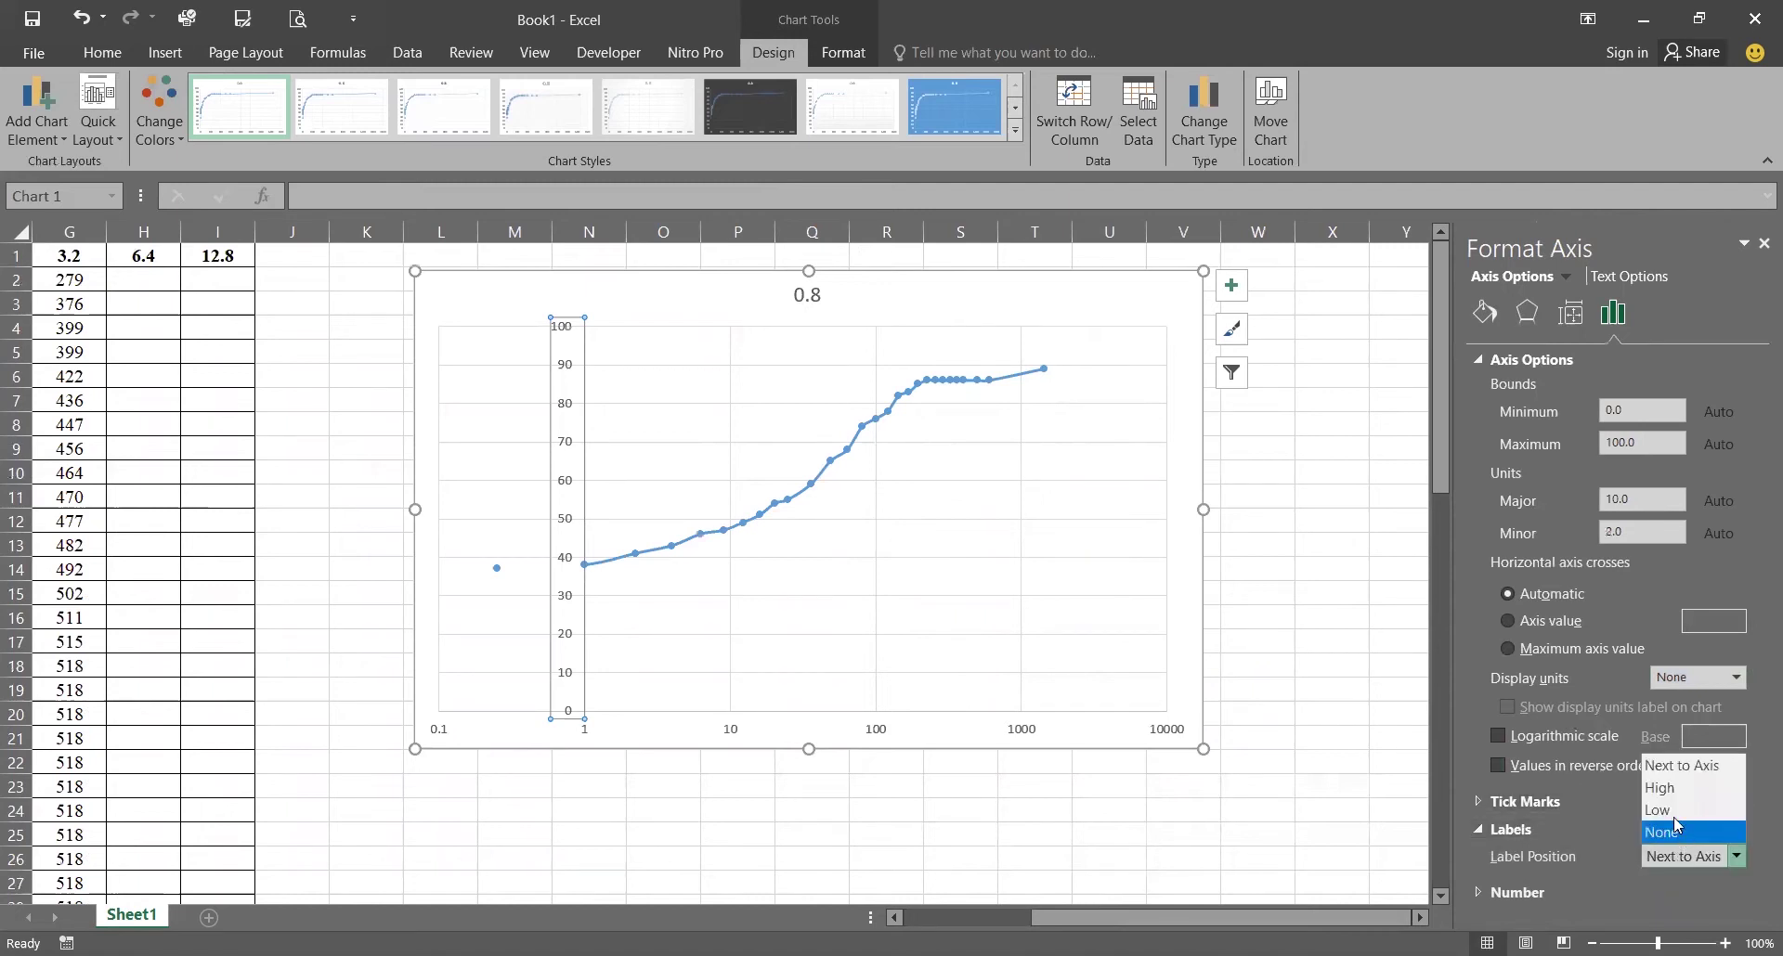
click(1671, 814)
click(1142, 826)
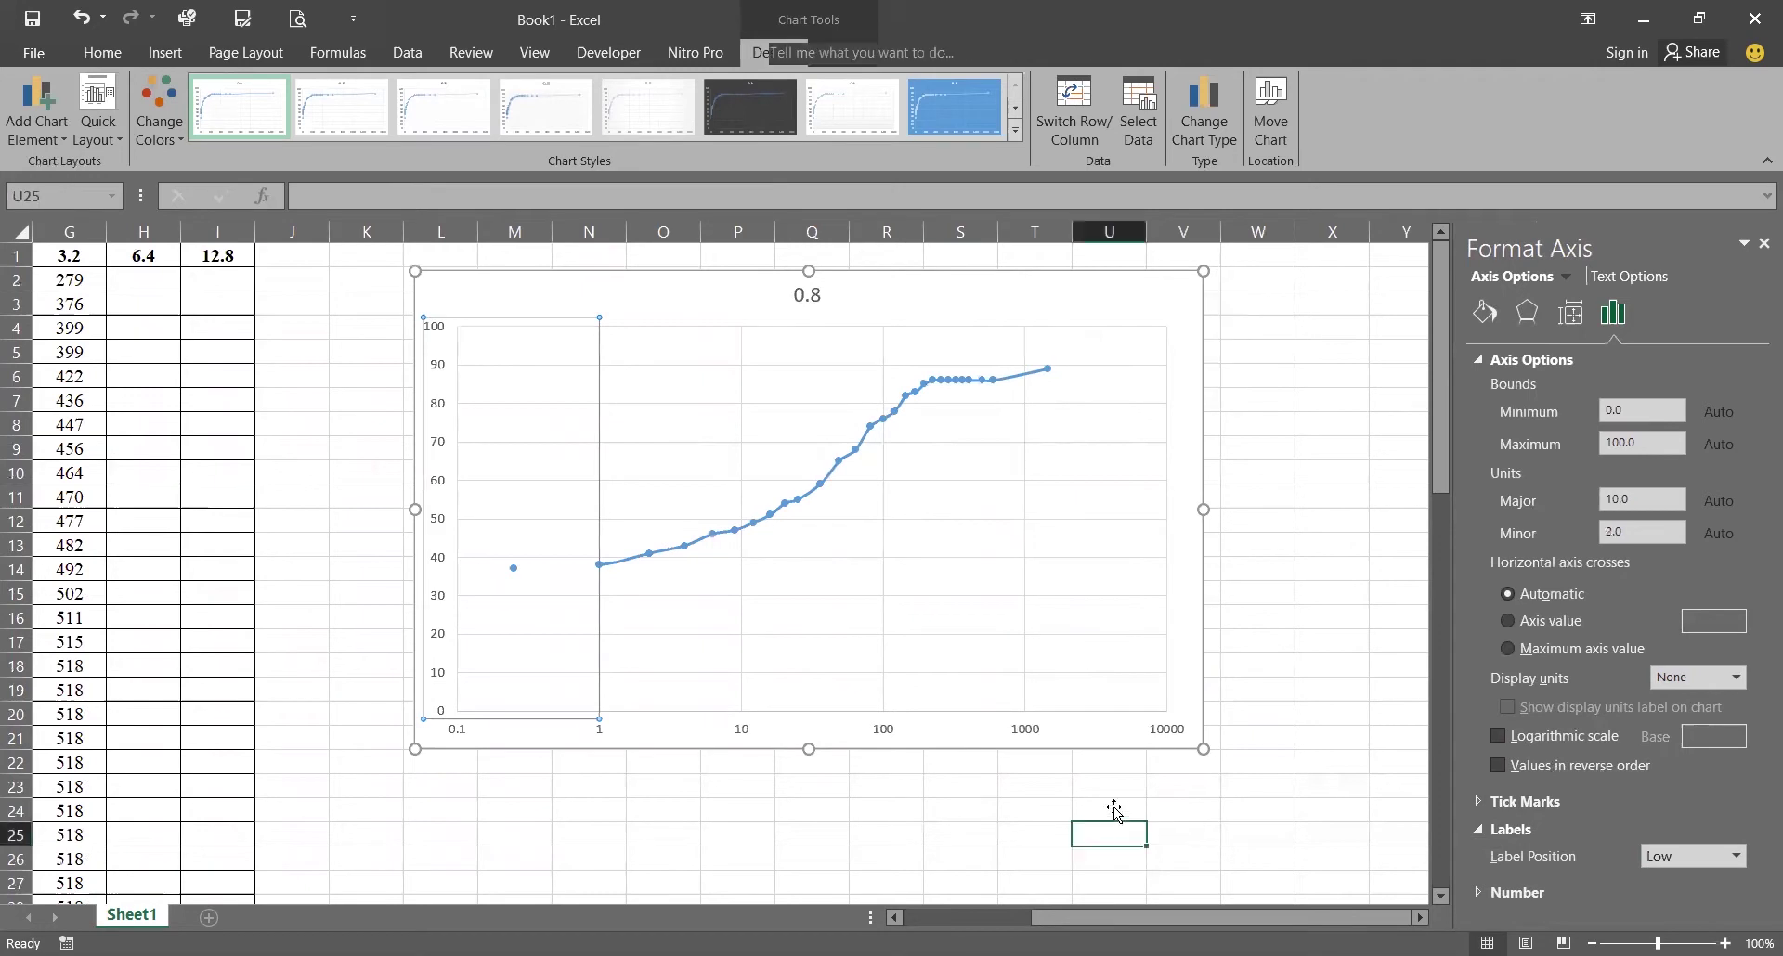
click(695, 757)
click(764, 827)
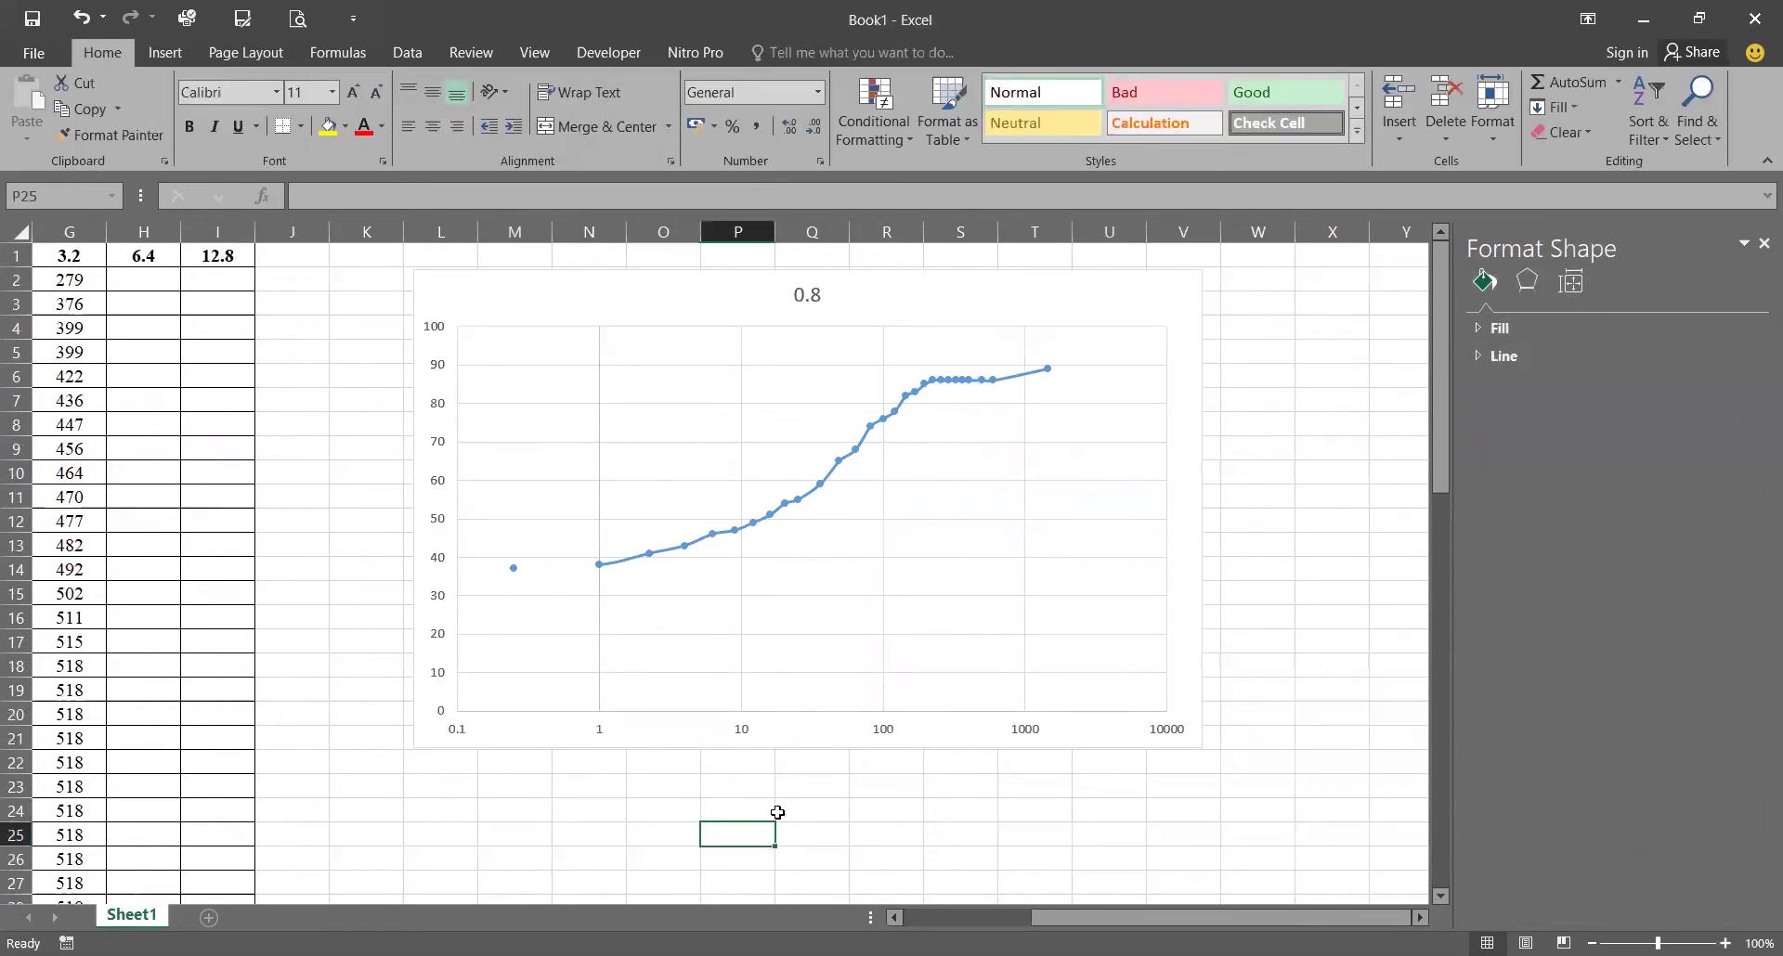
scroll(558, 699, down, 3)
scroll(558, 700, up, 3)
Step: Try showing the chart's horizontal axis values in reverse order and undo the change
click(598, 731)
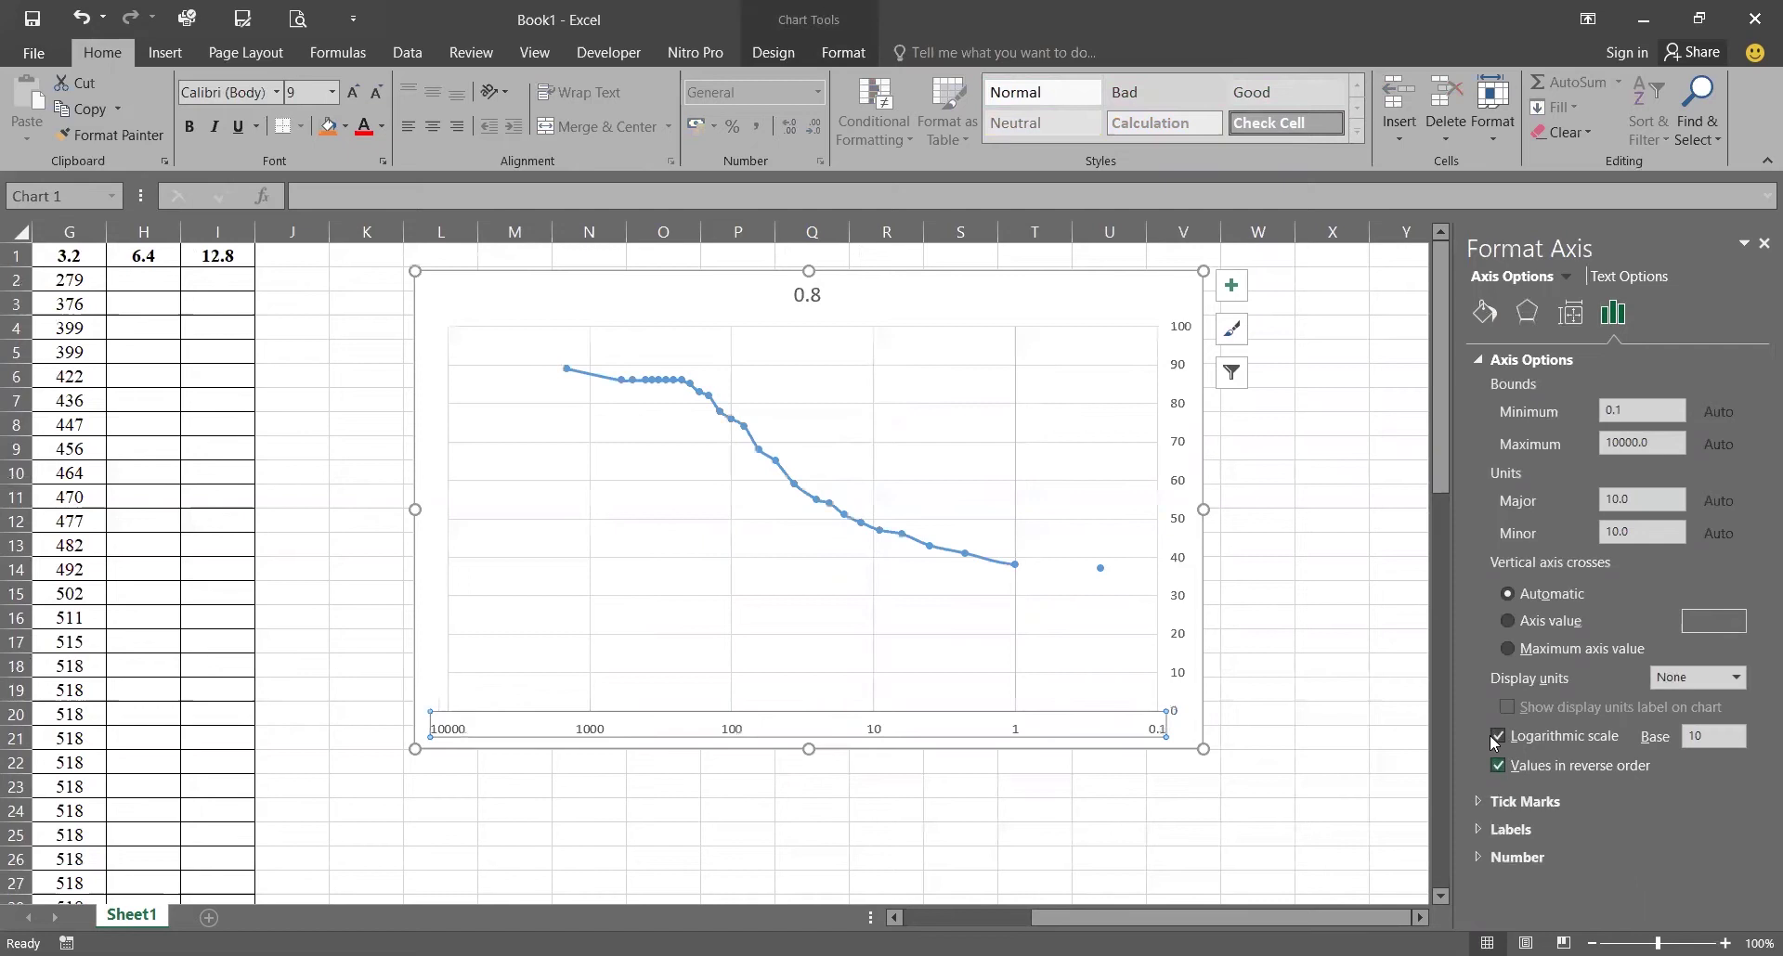
click(1281, 662)
key(ctrl+z)
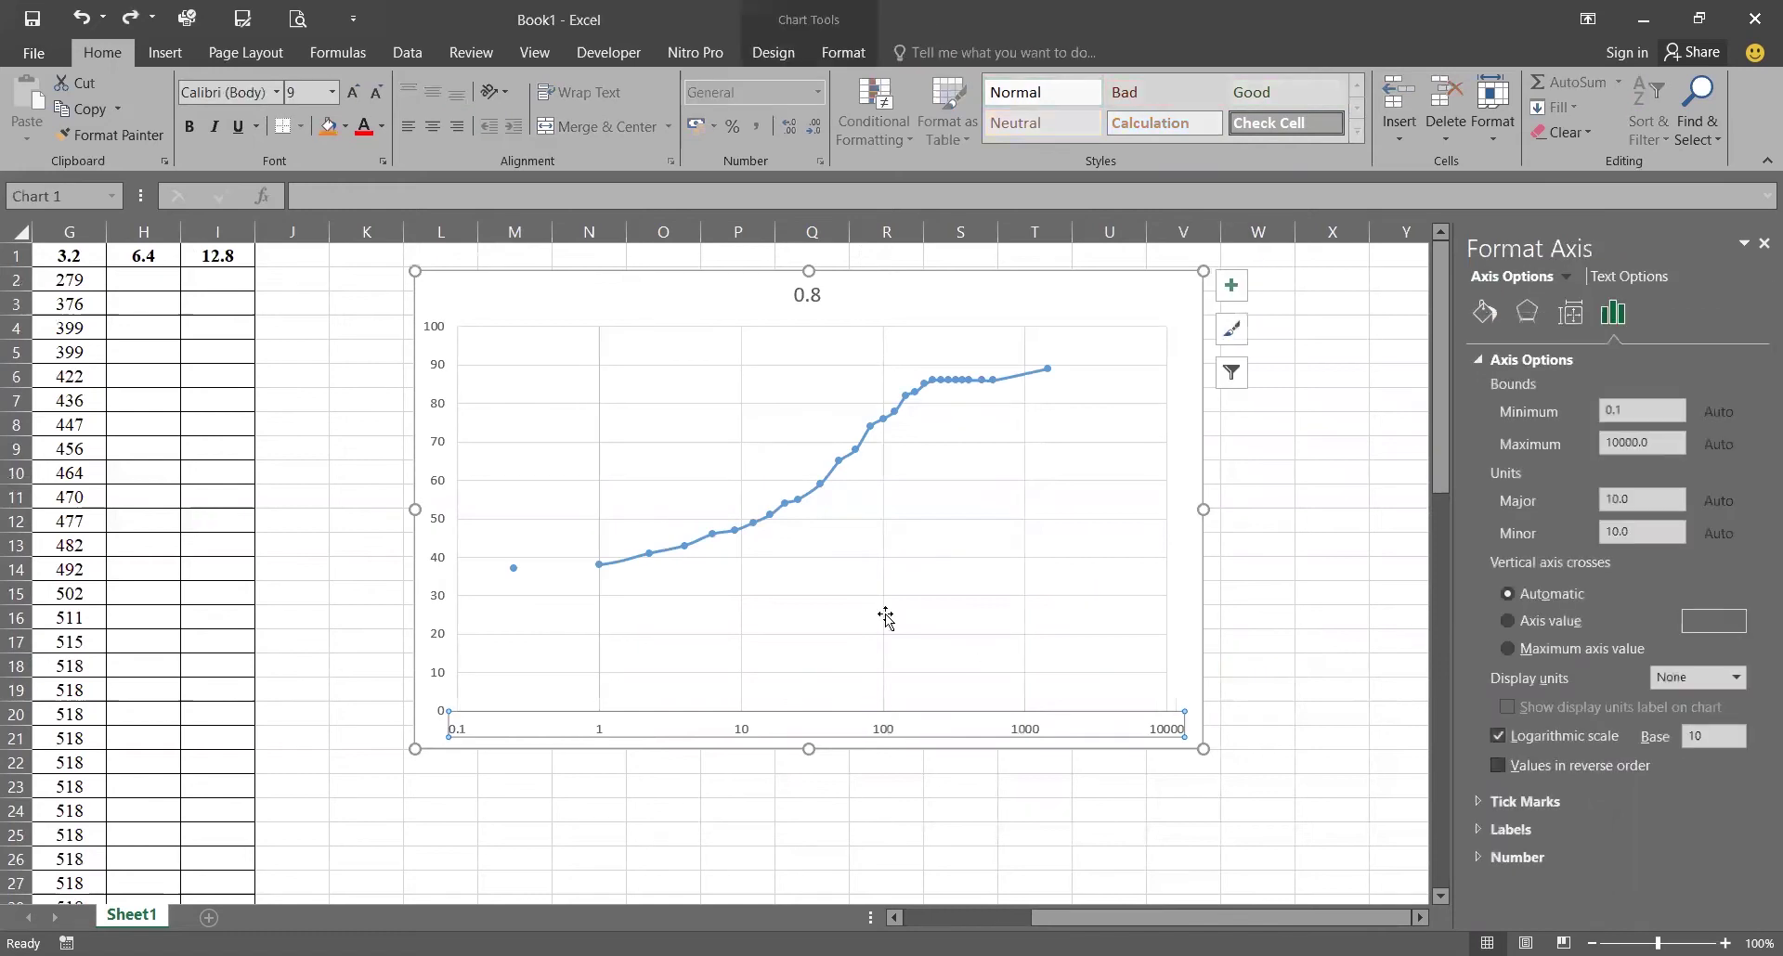
Step: Set the chart's vertical axis to show its values in reverse order
click(447, 494)
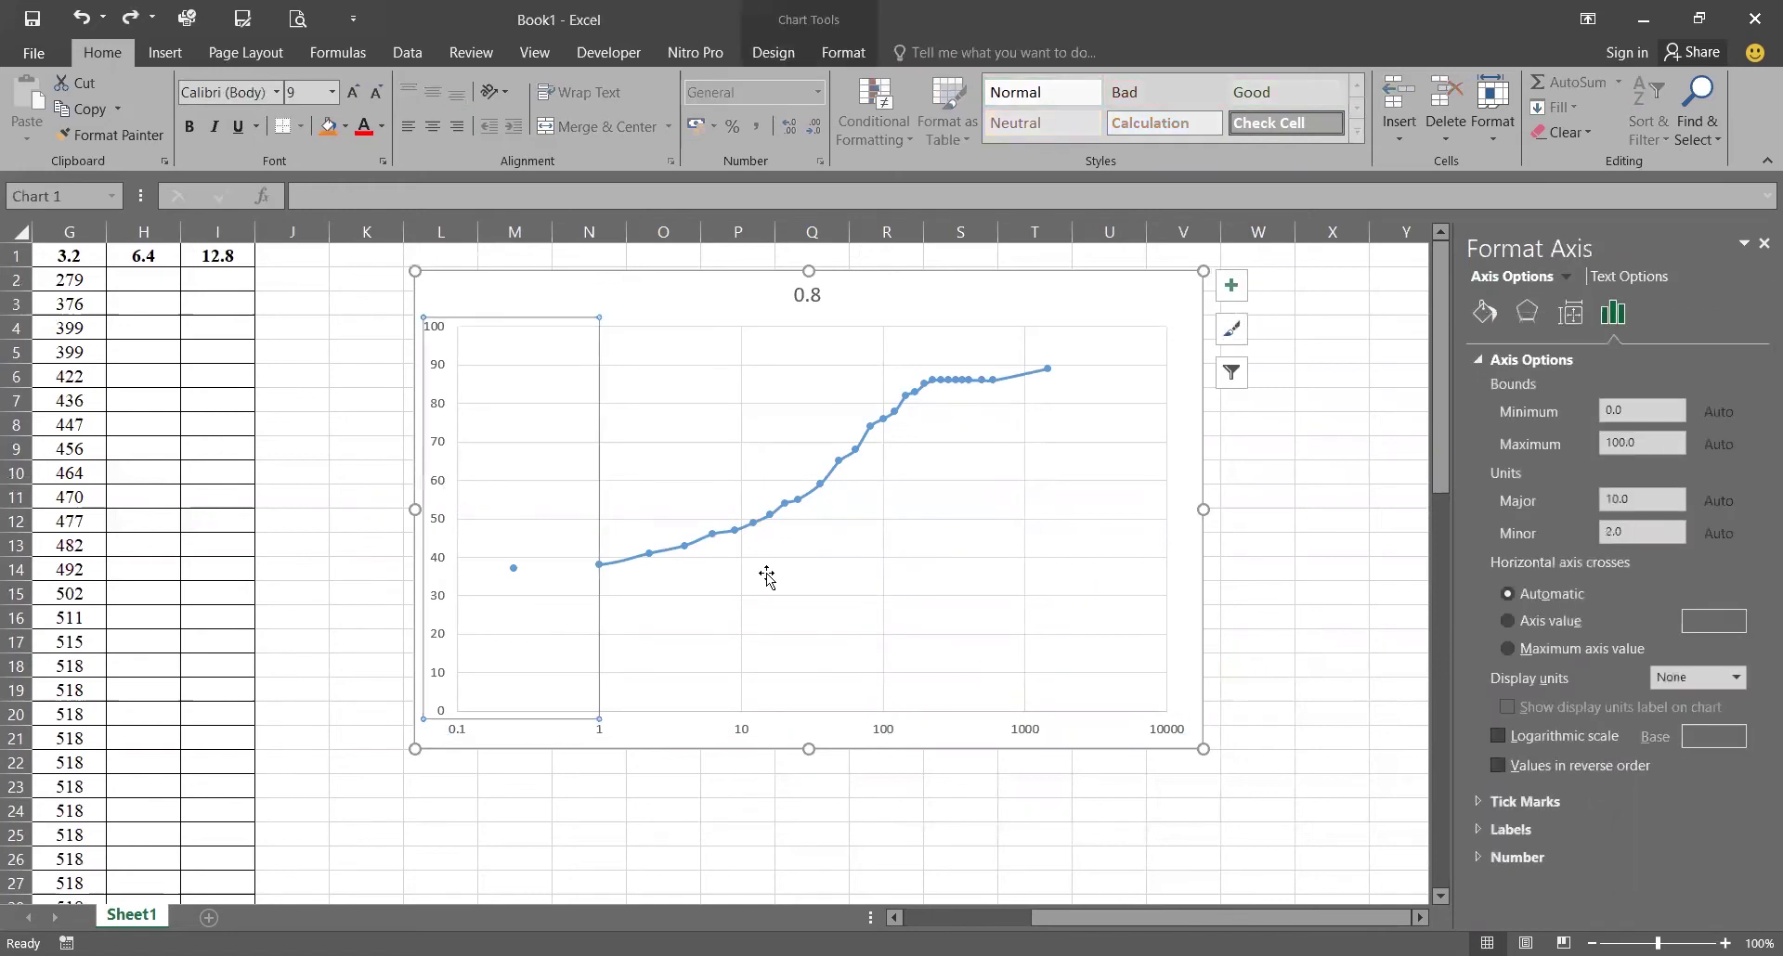
click(1572, 766)
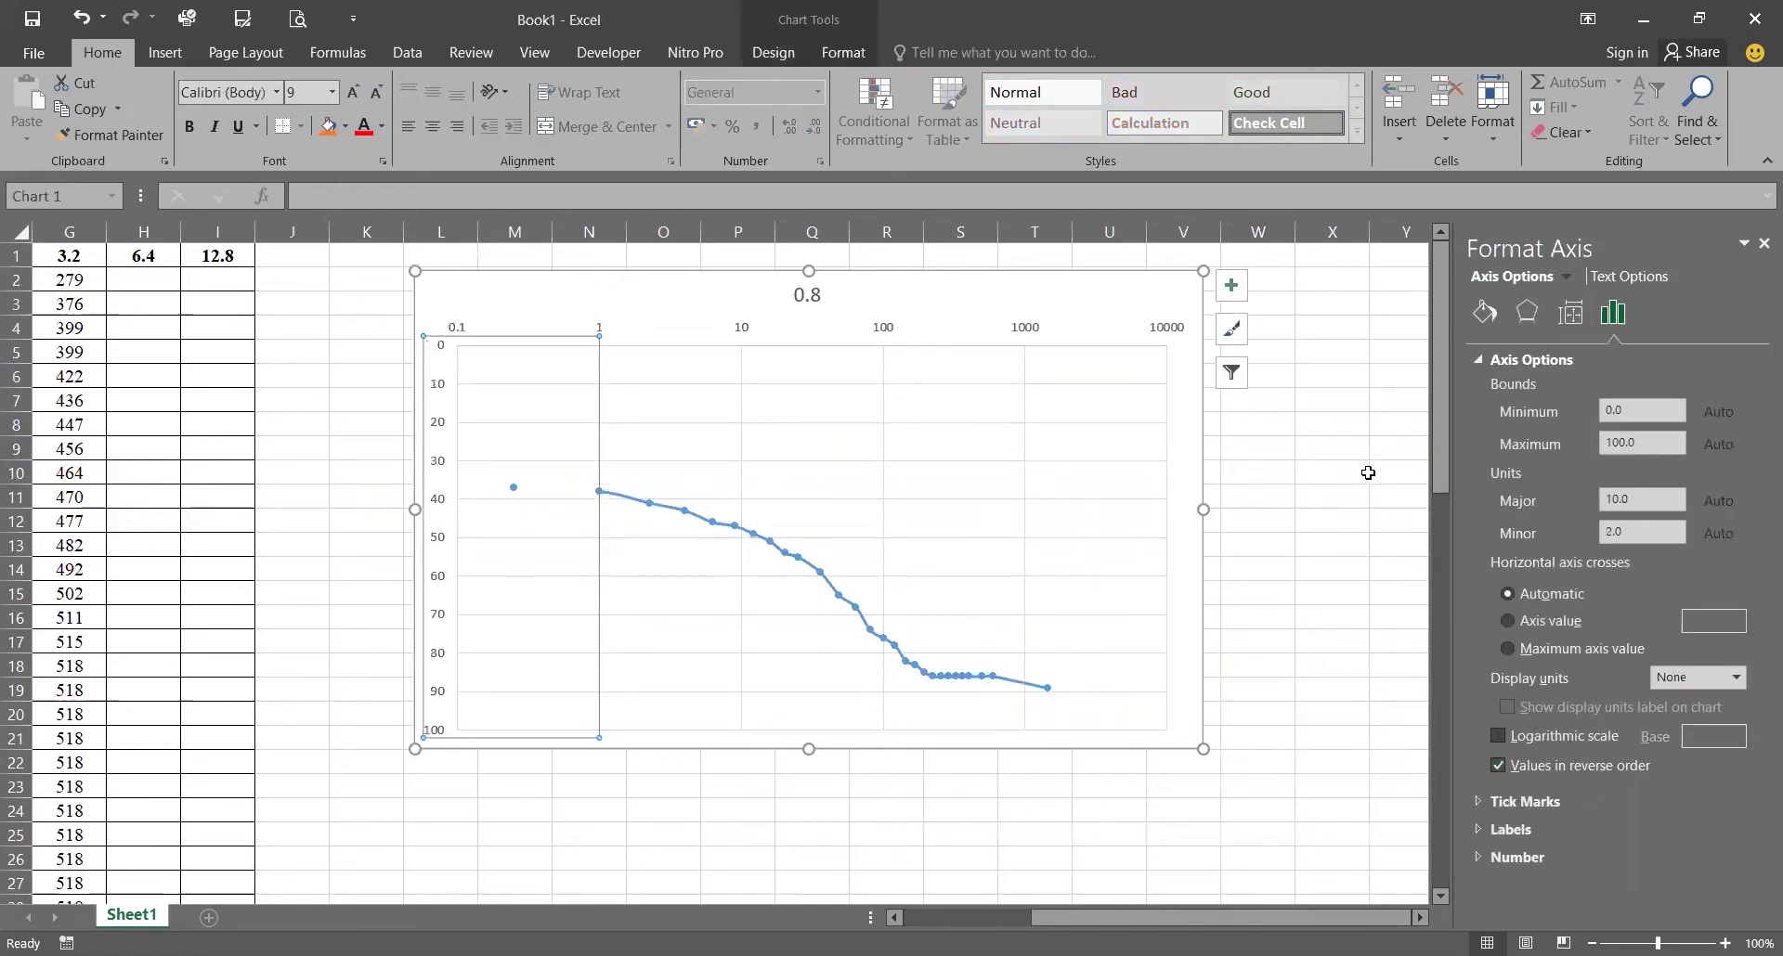
click(1367, 473)
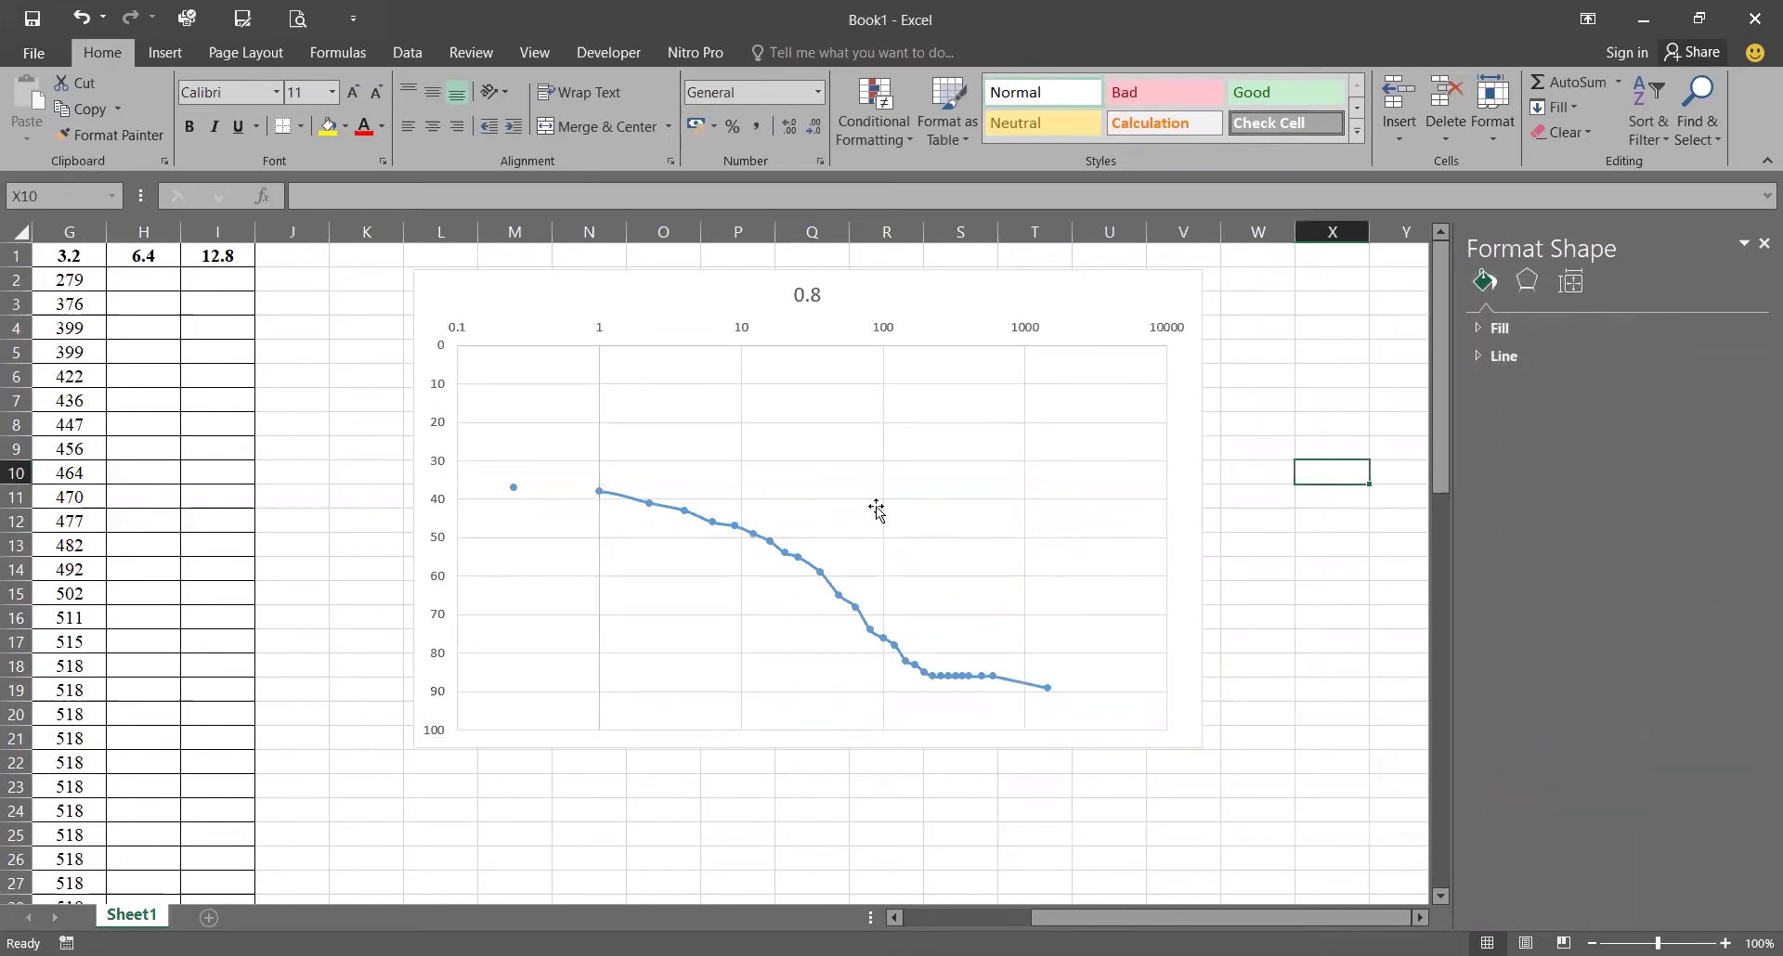
Step: Set the label position of the chart's horizontal axis to High
click(444, 382)
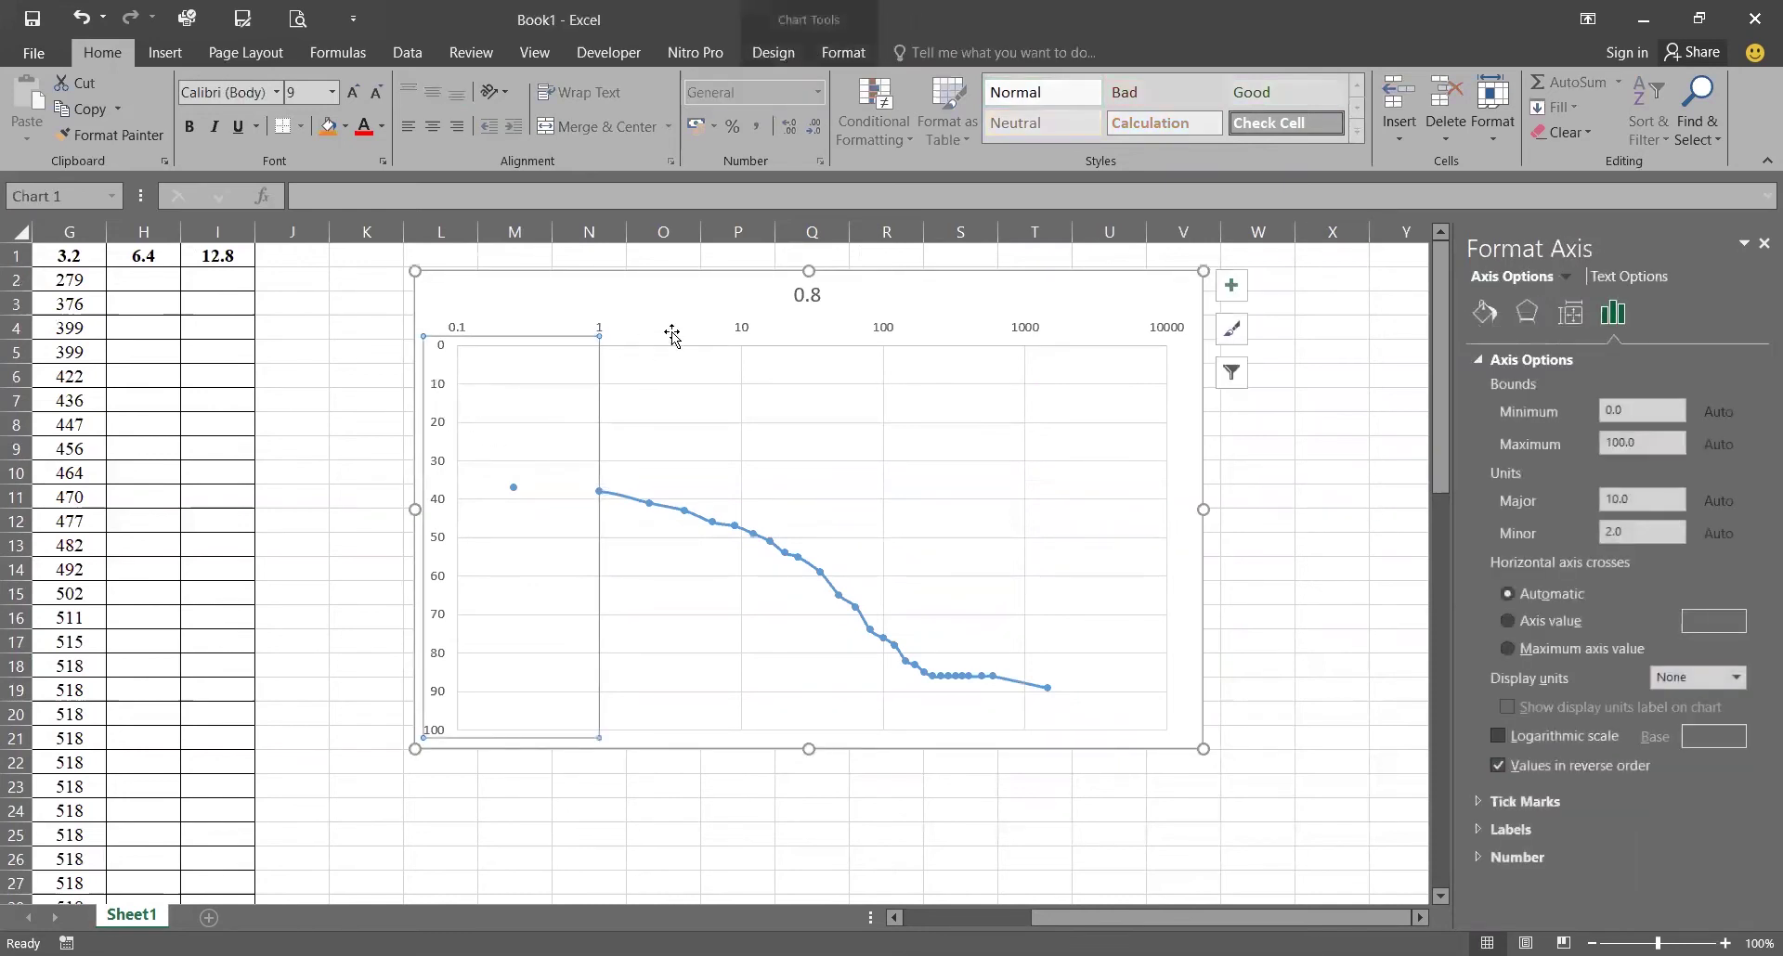
click(733, 330)
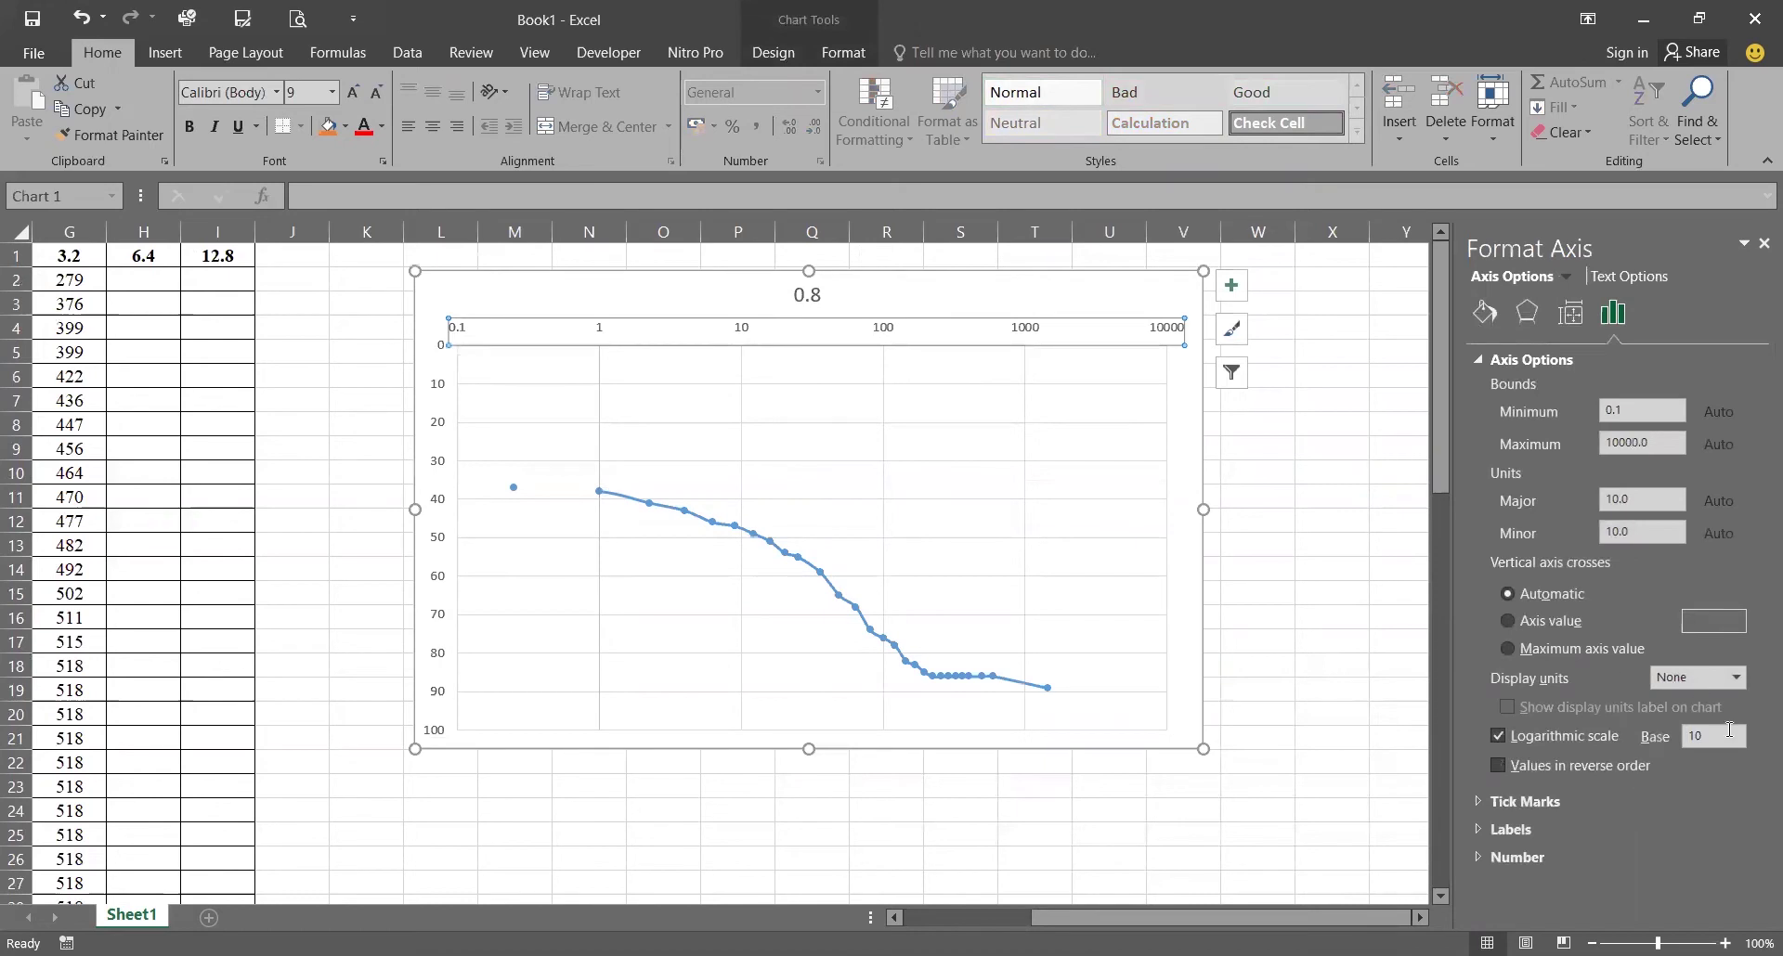
click(1682, 829)
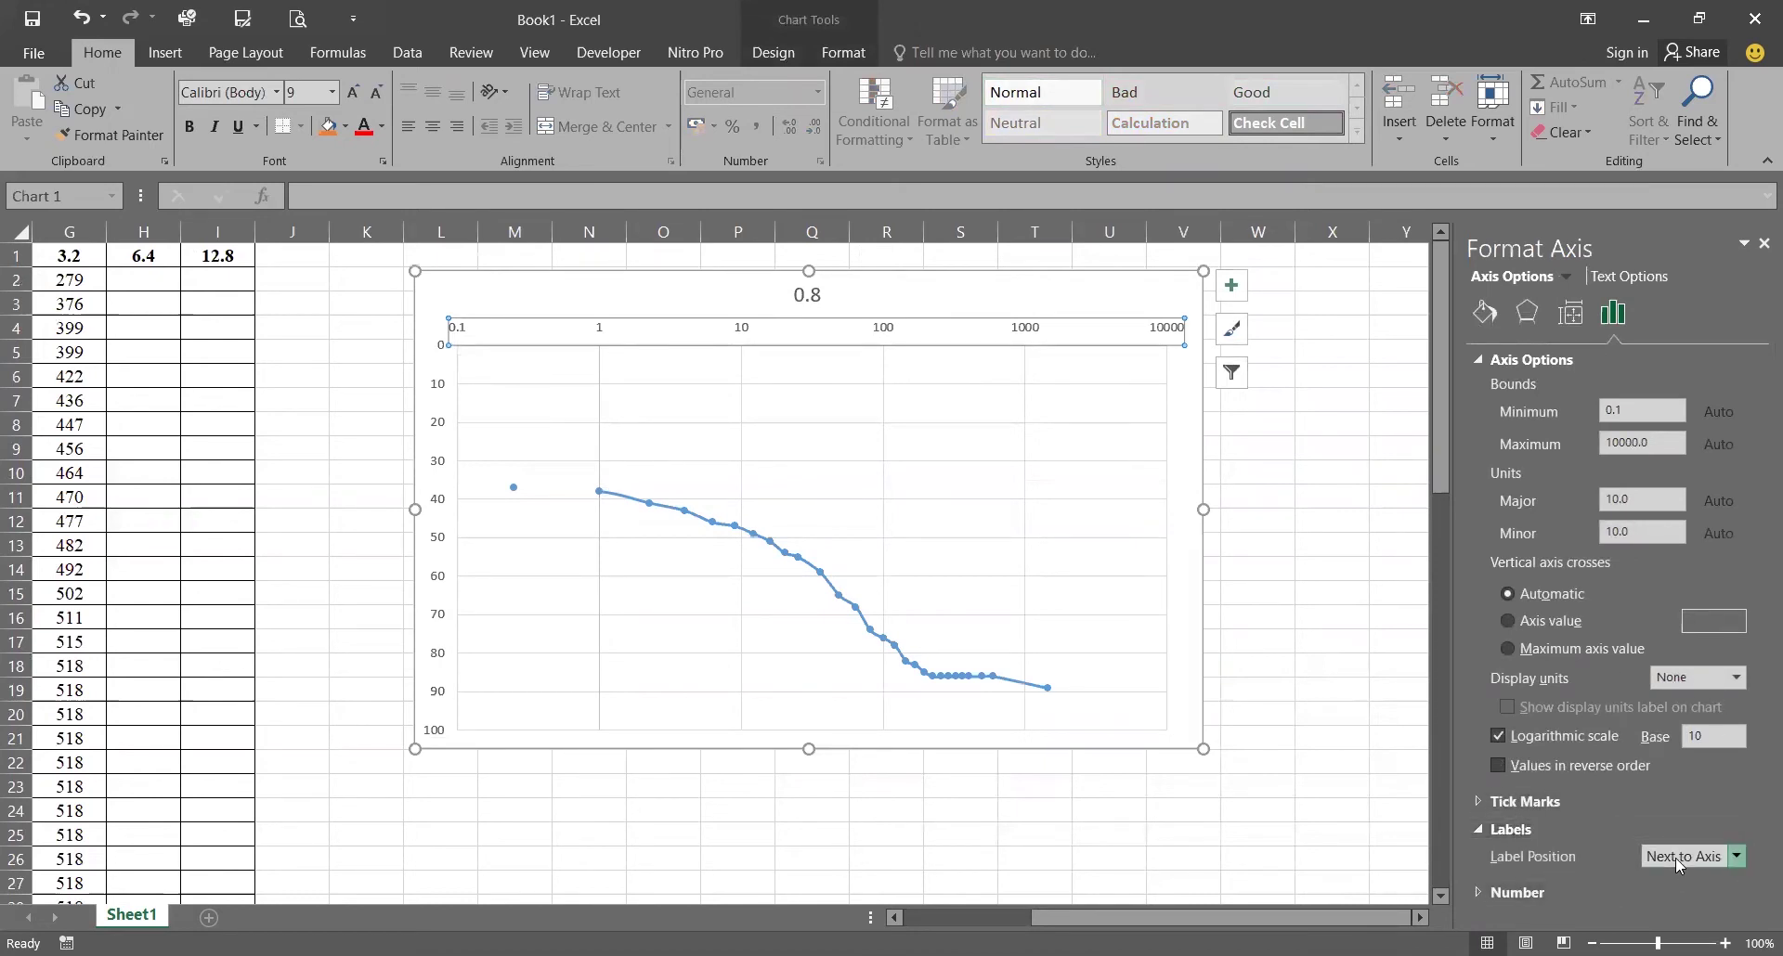
click(1677, 859)
click(1676, 811)
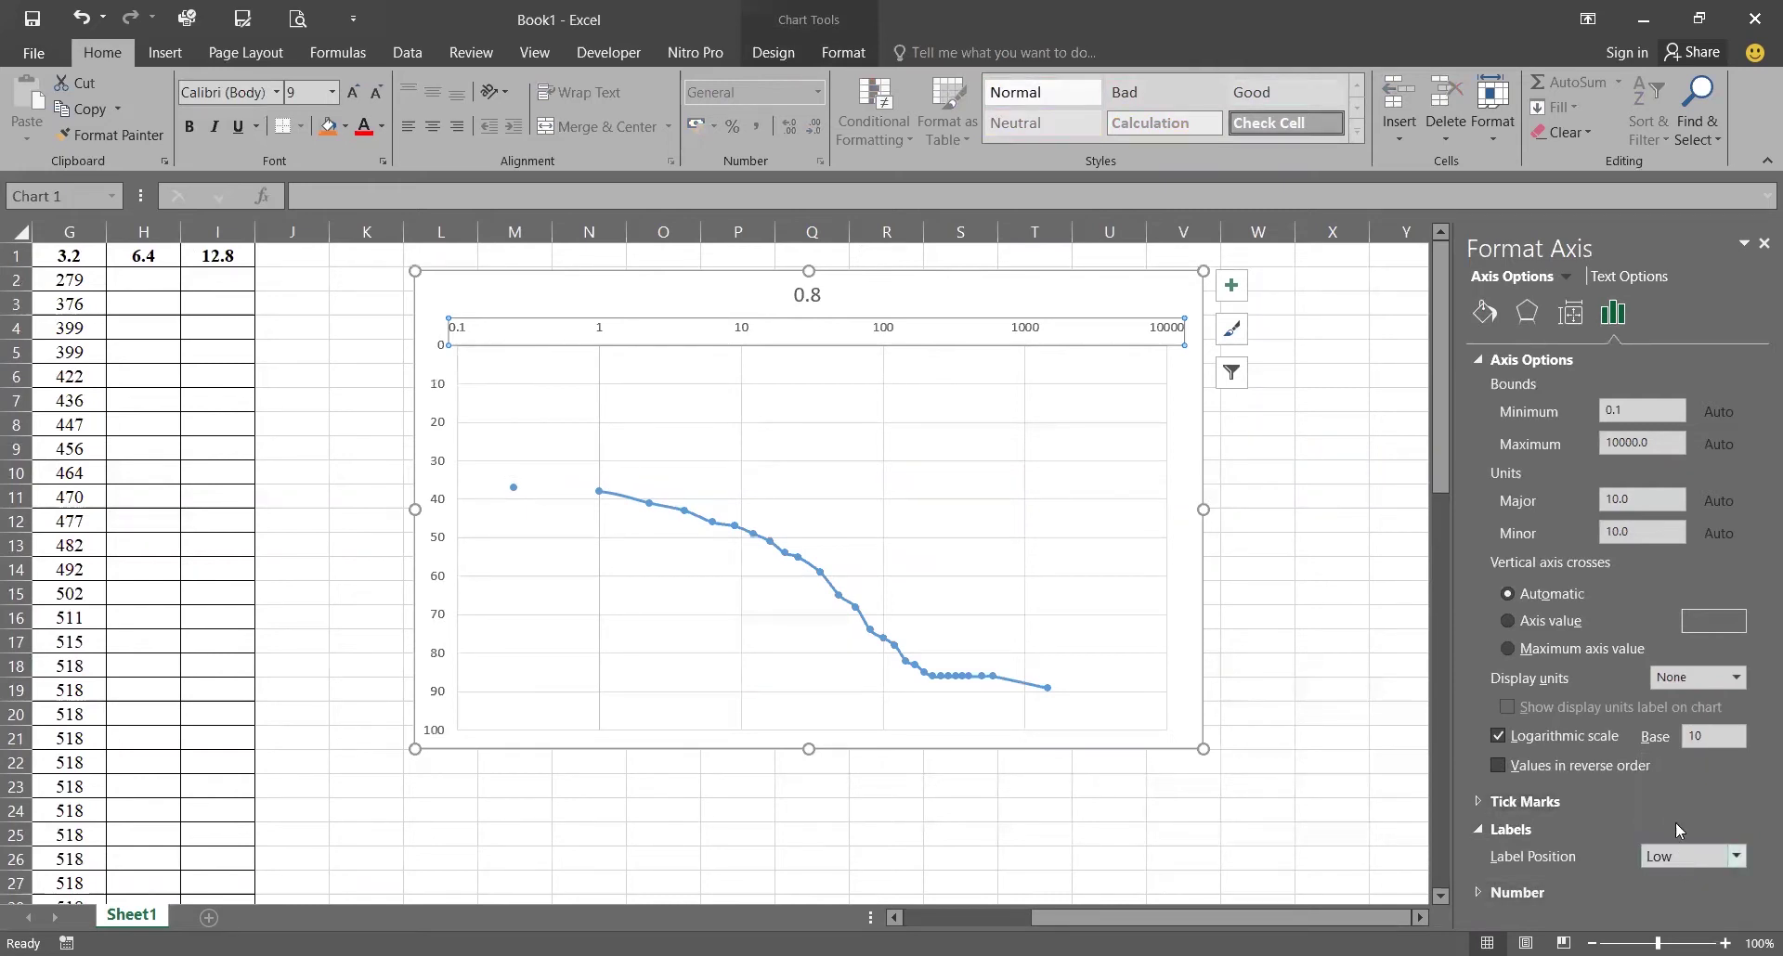
click(1682, 858)
click(1679, 791)
click(1286, 650)
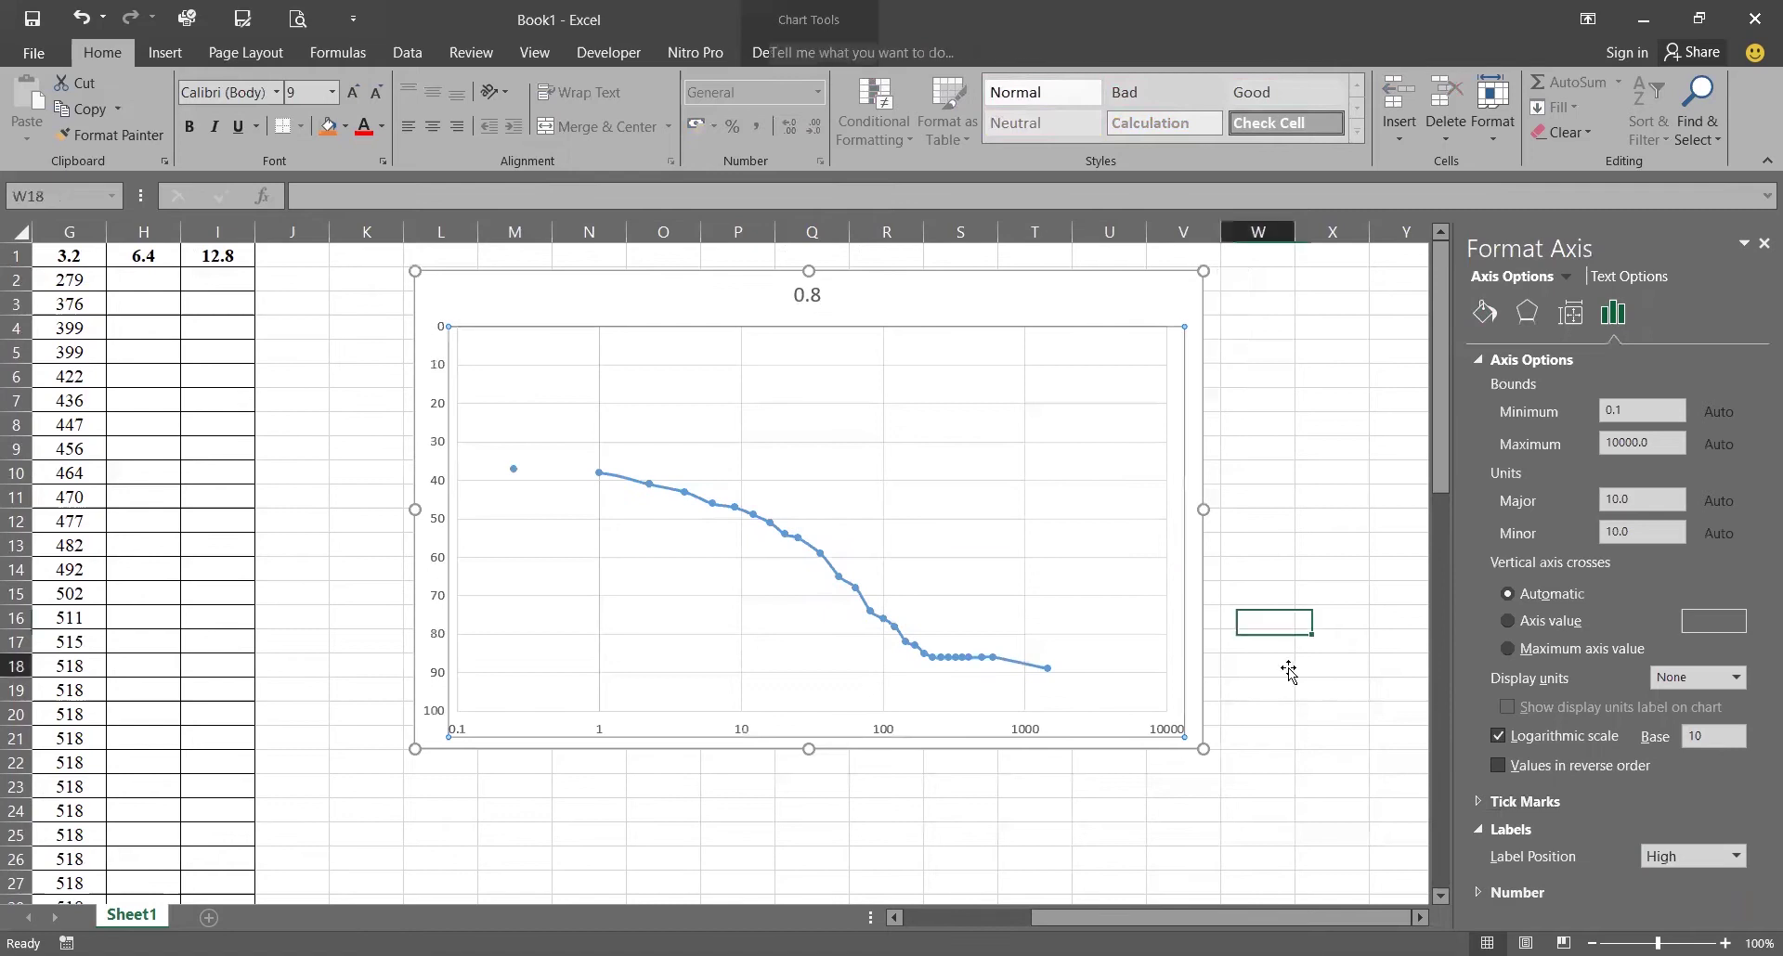
click(837, 822)
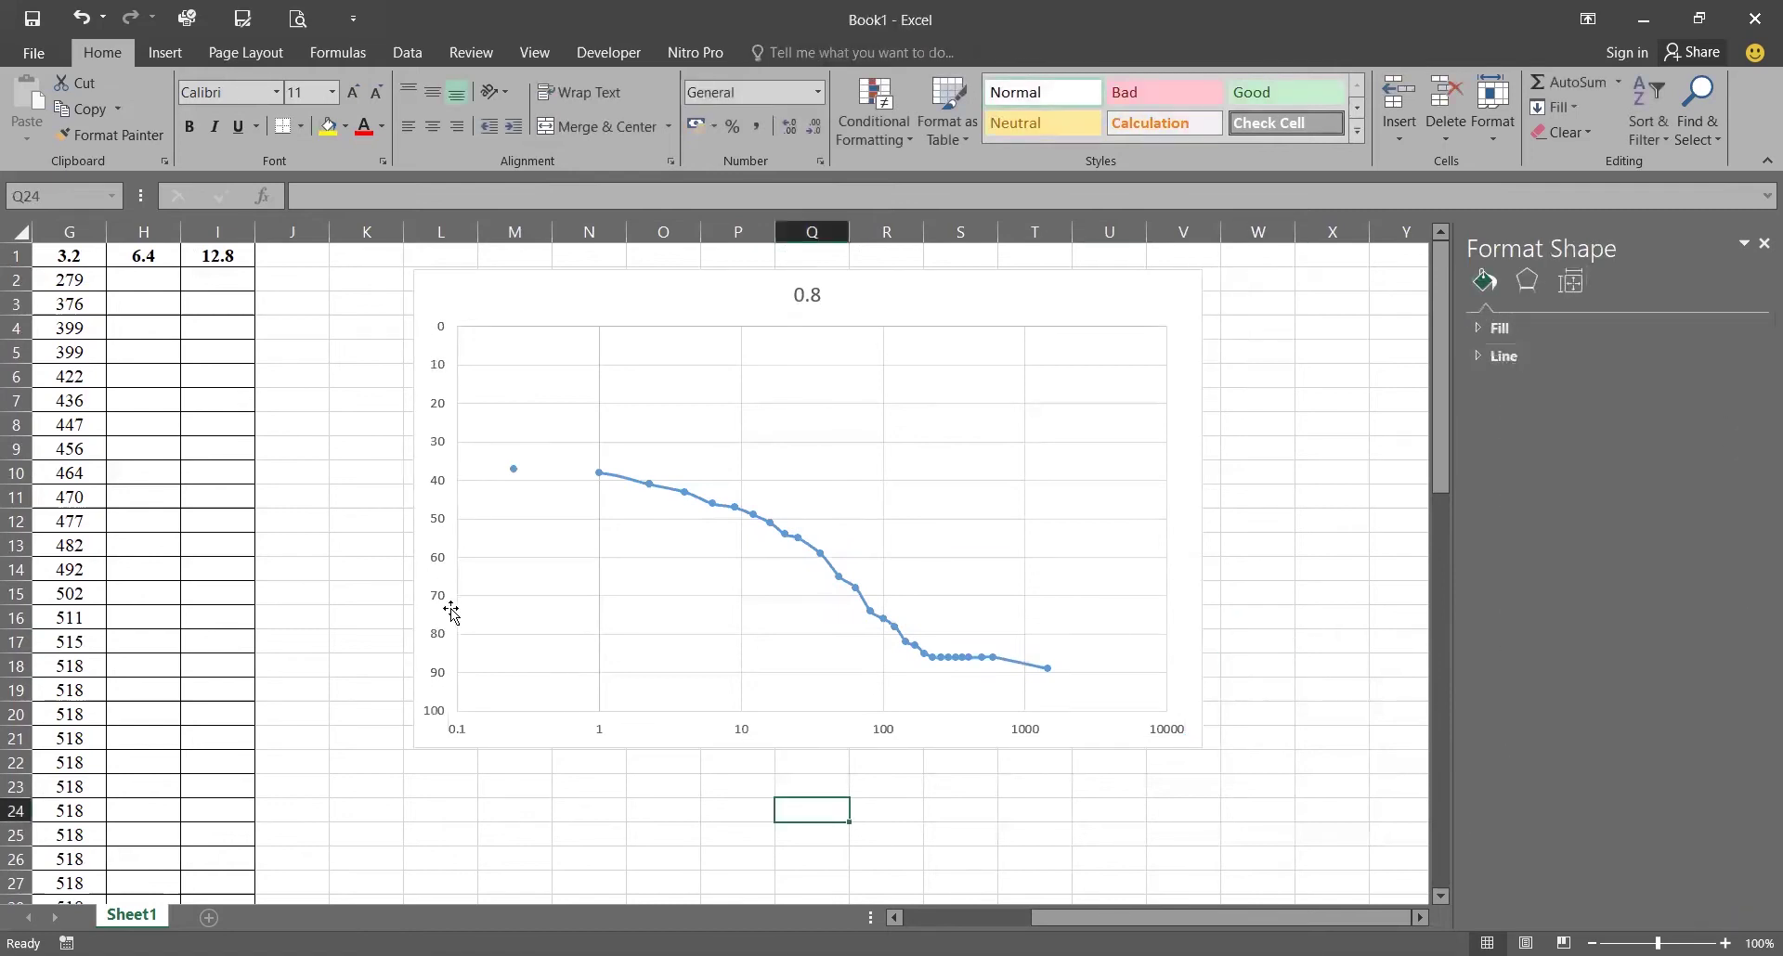
scroll(620, 661, down, 3)
scroll(620, 661, up, 3)
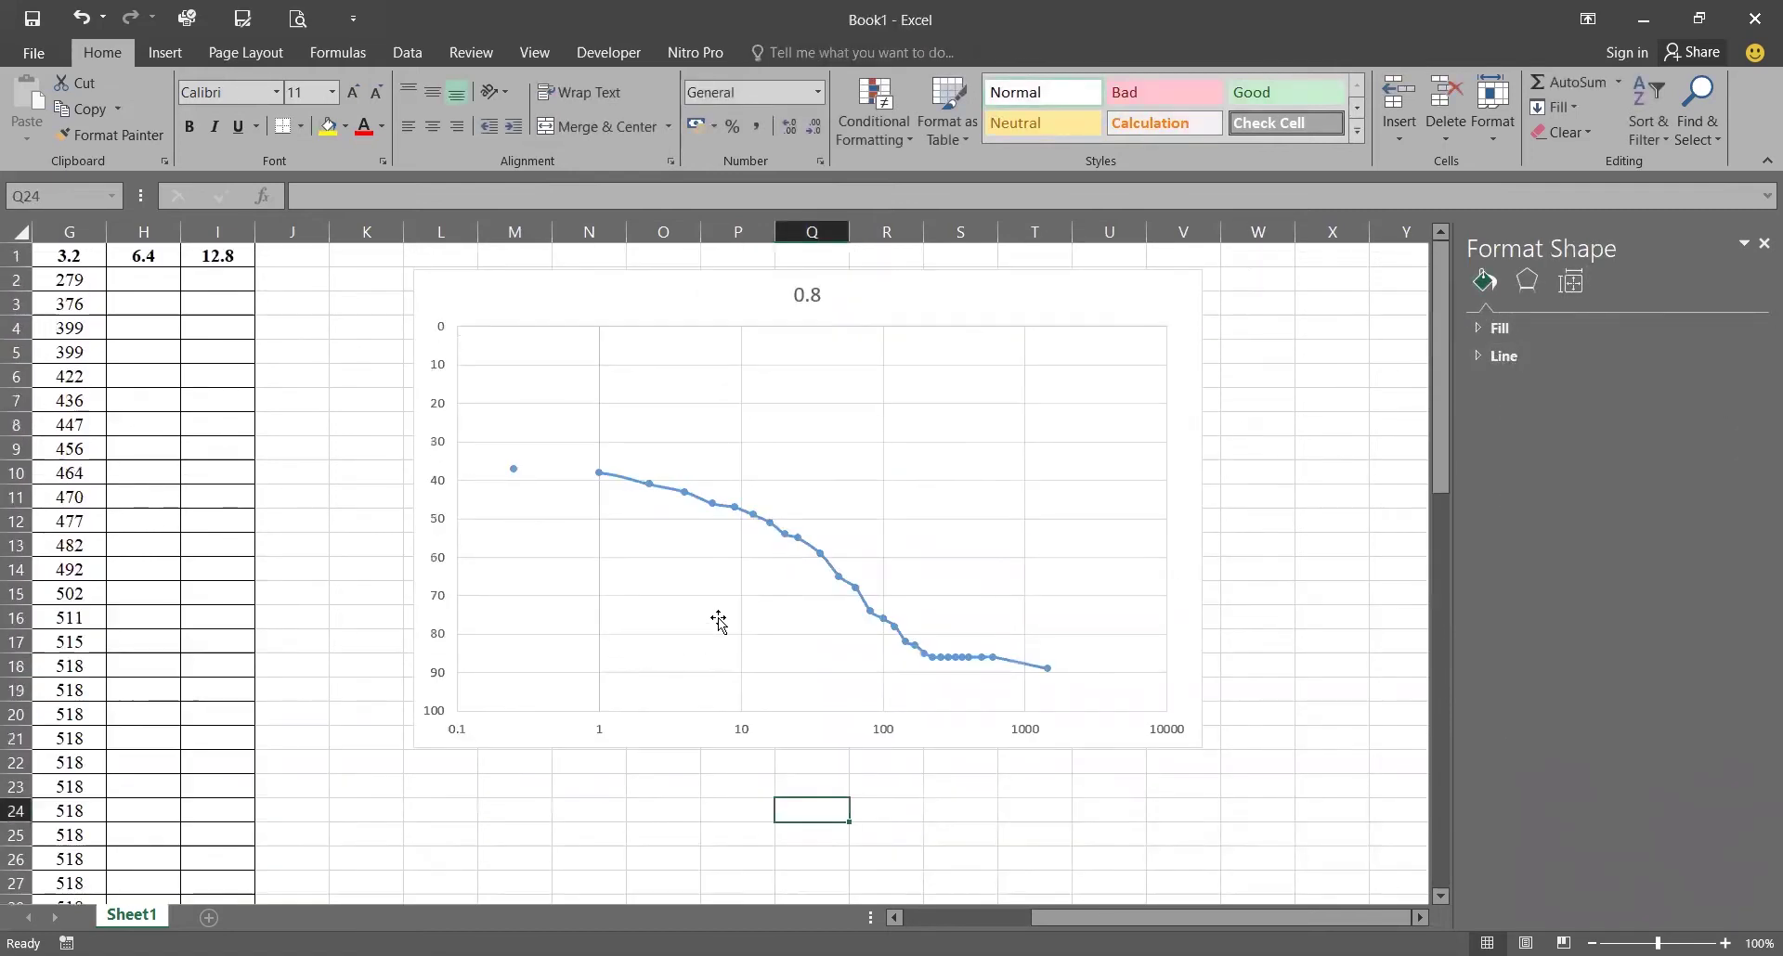
Step: Set the minimum bound of the chart's vertical axis to 30
click(439, 481)
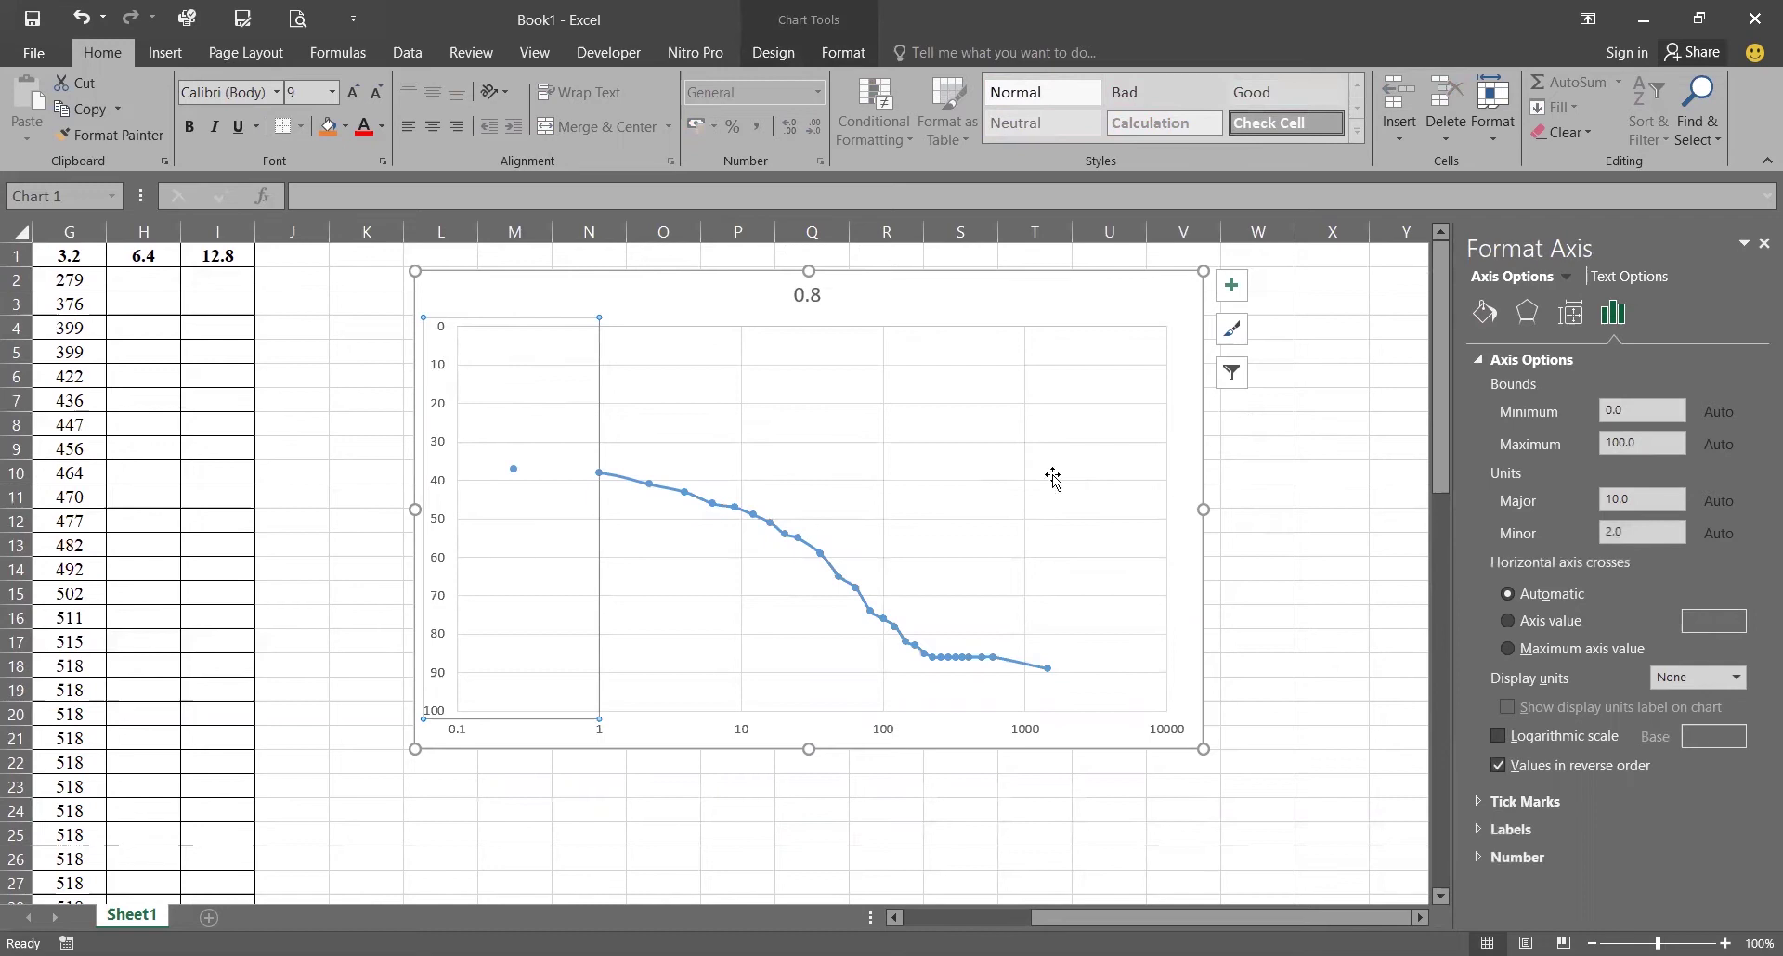
double_click(1639, 413)
text(30)
key(Return)
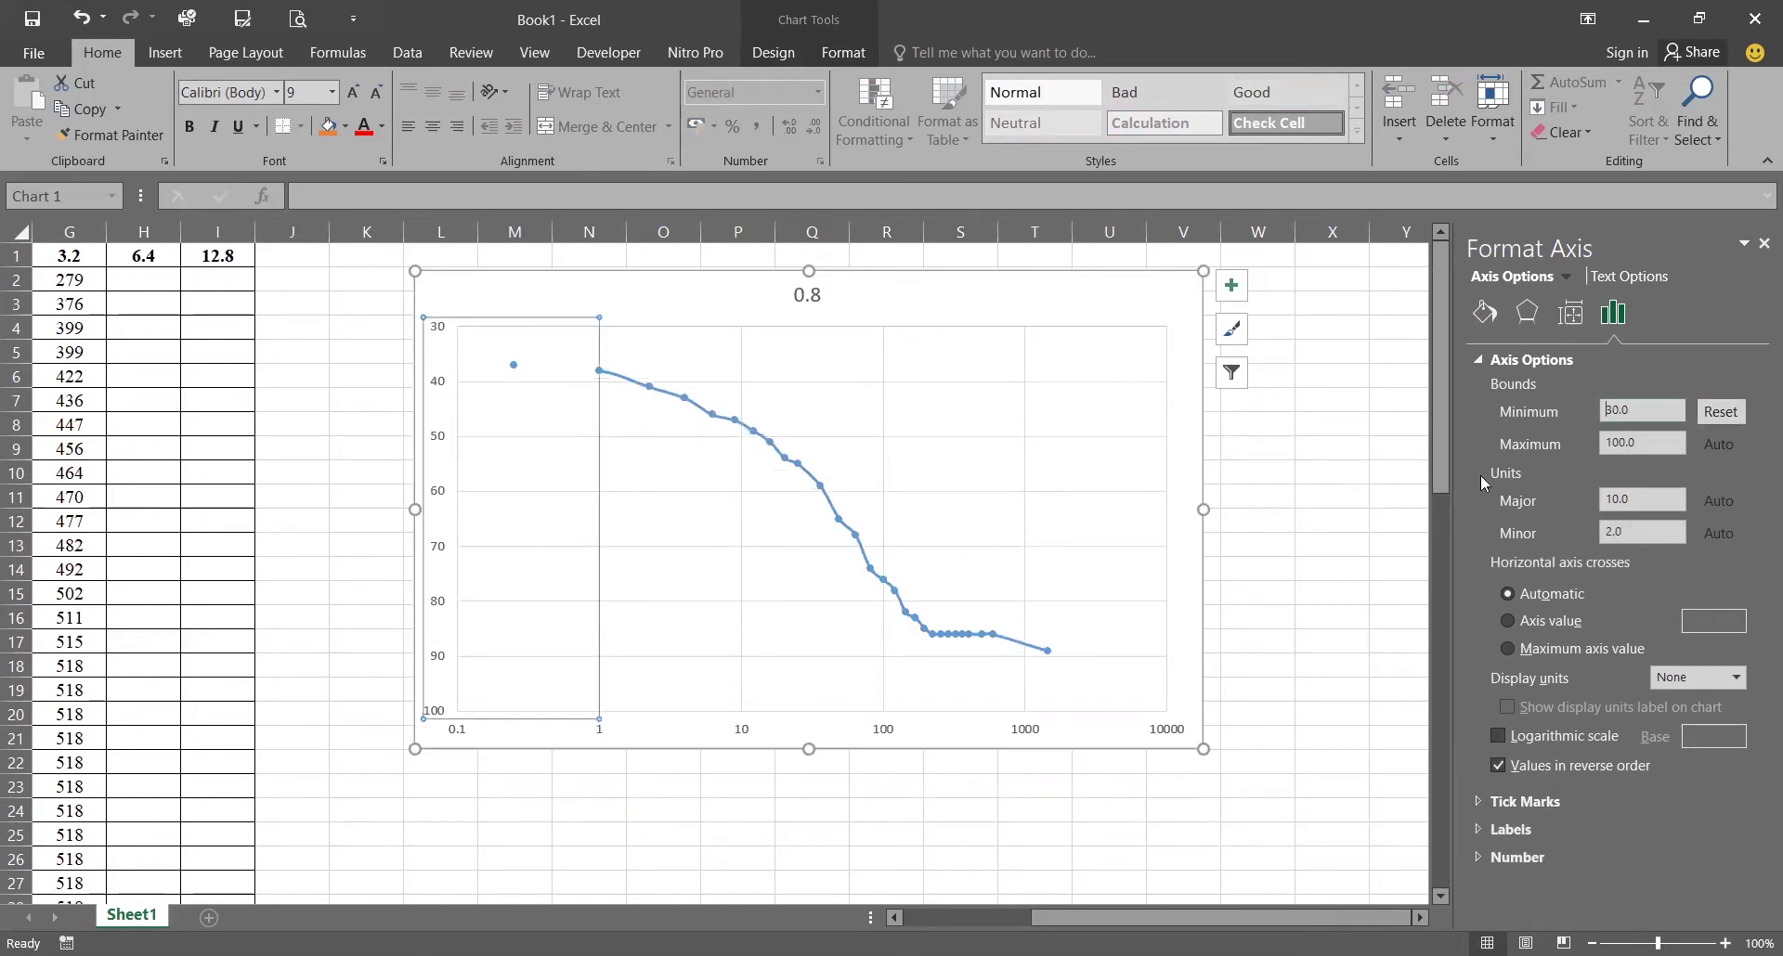
click(1271, 617)
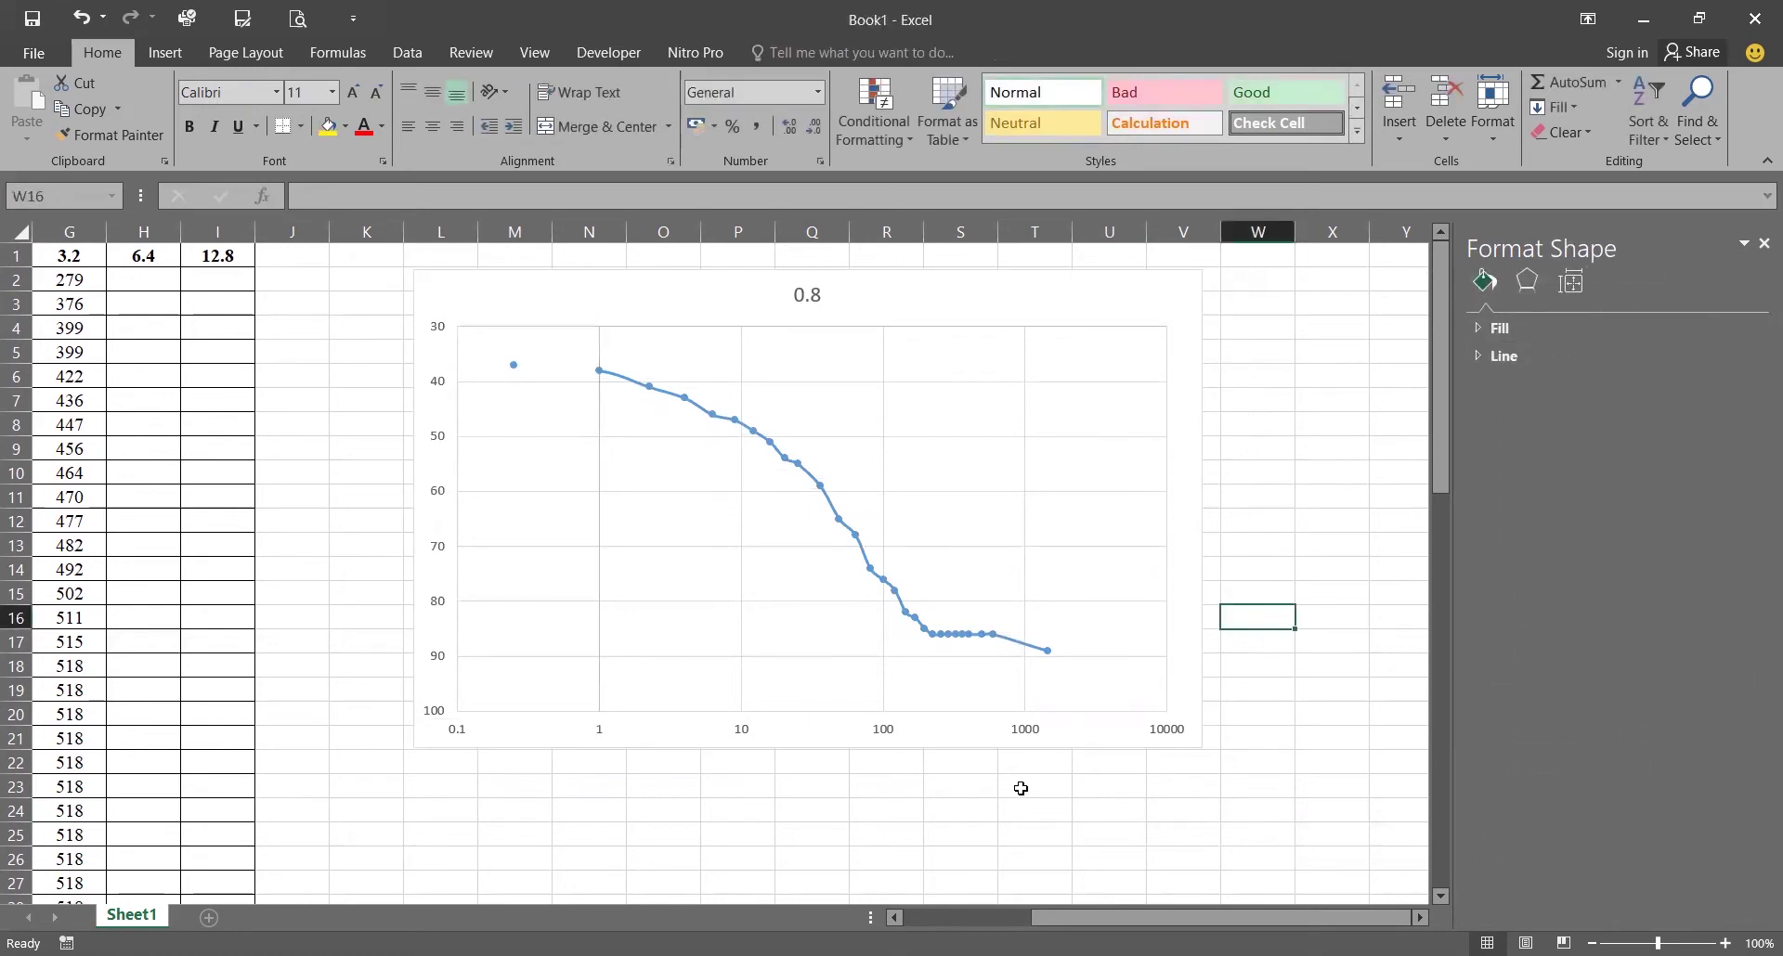
Step: Add minor gridlines for the chart's logarithmic horizontal axis
scroll(1034, 920, left, 3)
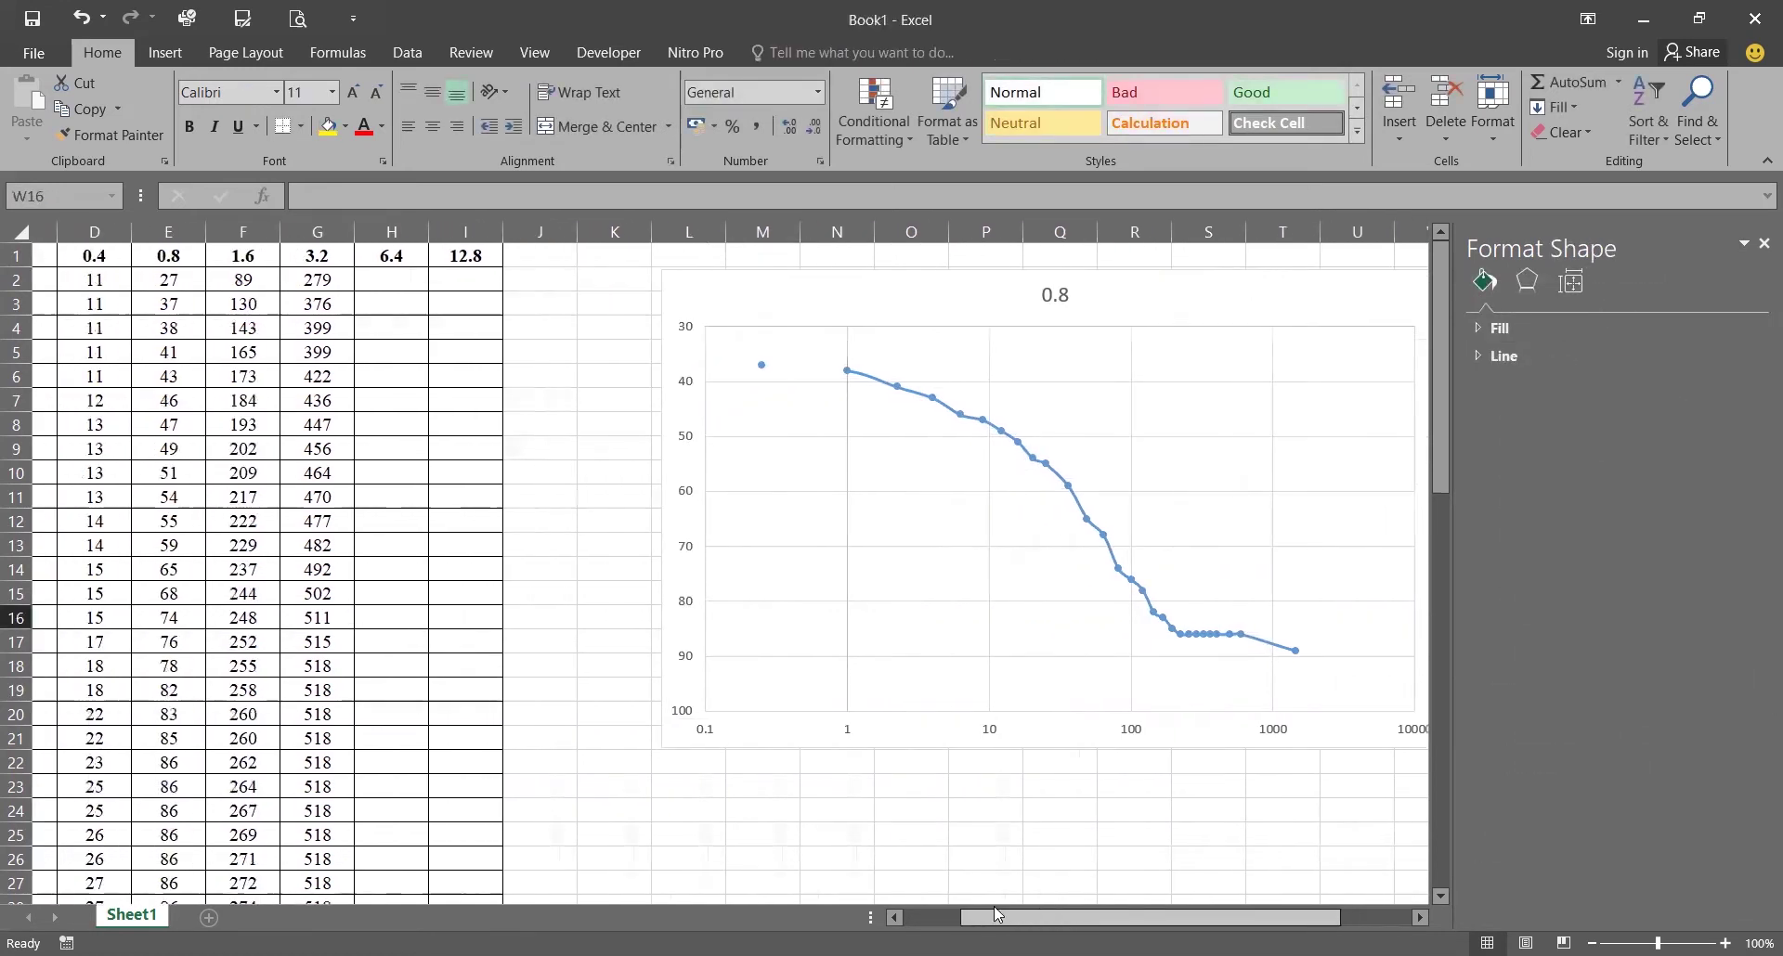
scroll(984, 906, right, 3)
scroll(1063, 918, left, 5)
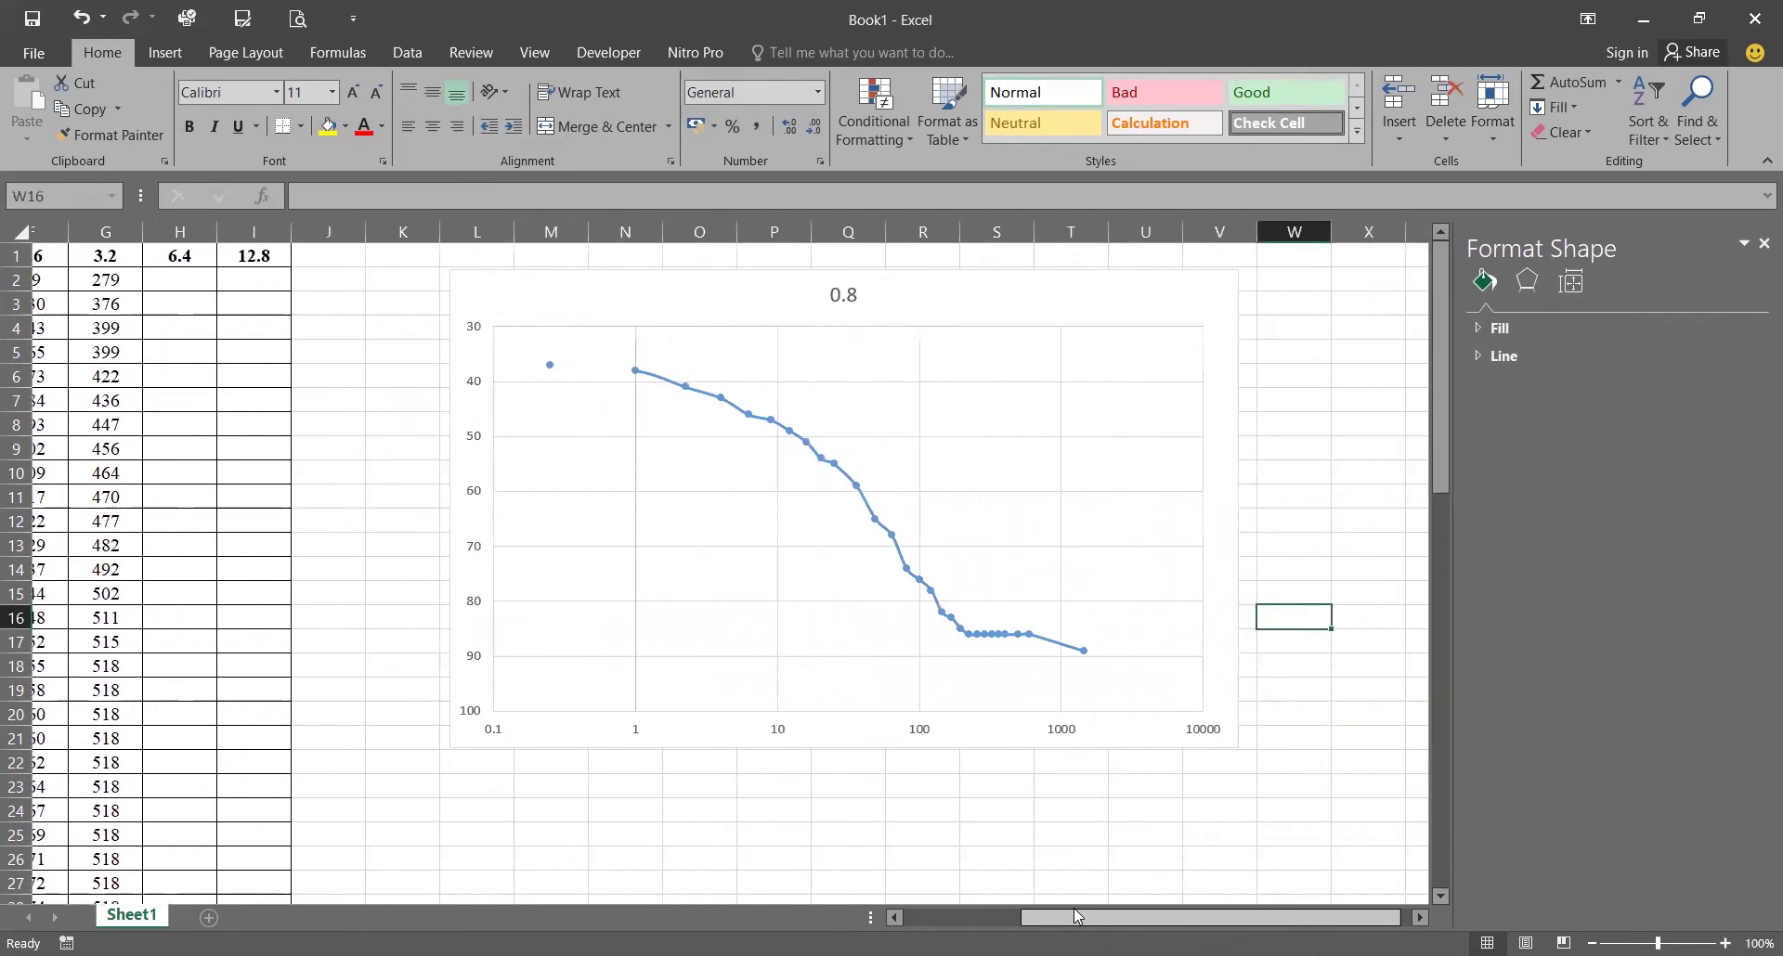
scroll(633, 647, down, 4)
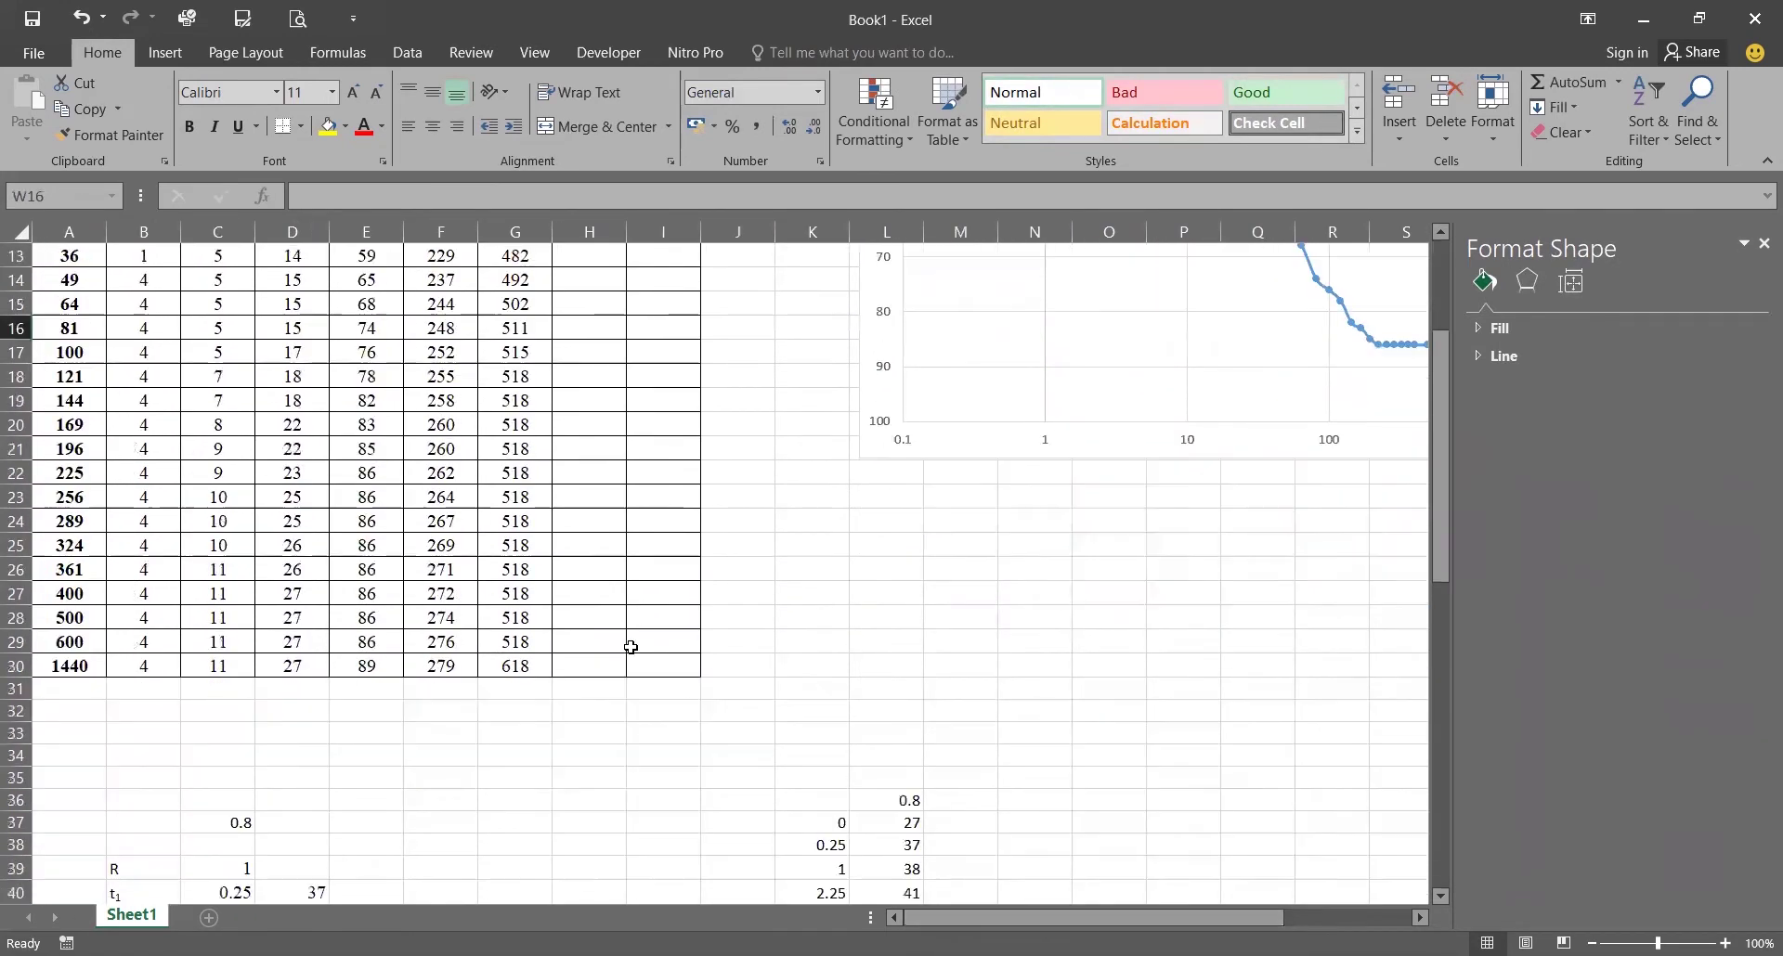
scroll(632, 647, up, 4)
click(922, 737)
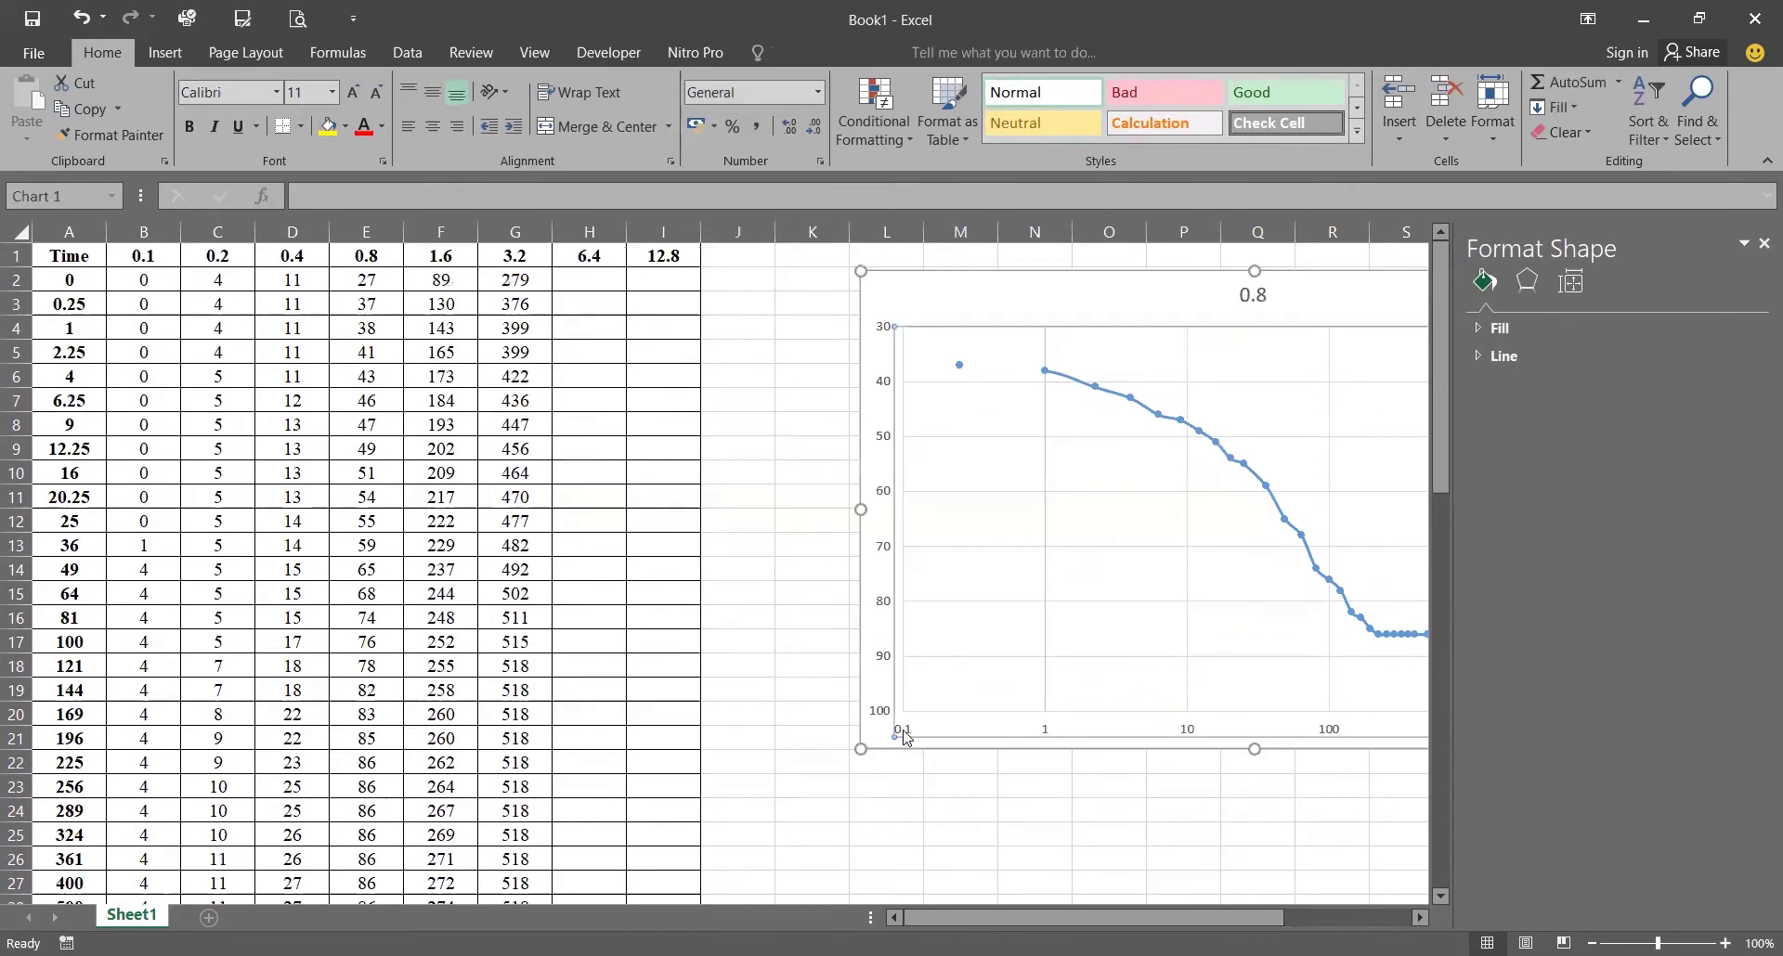
right_click(932, 733)
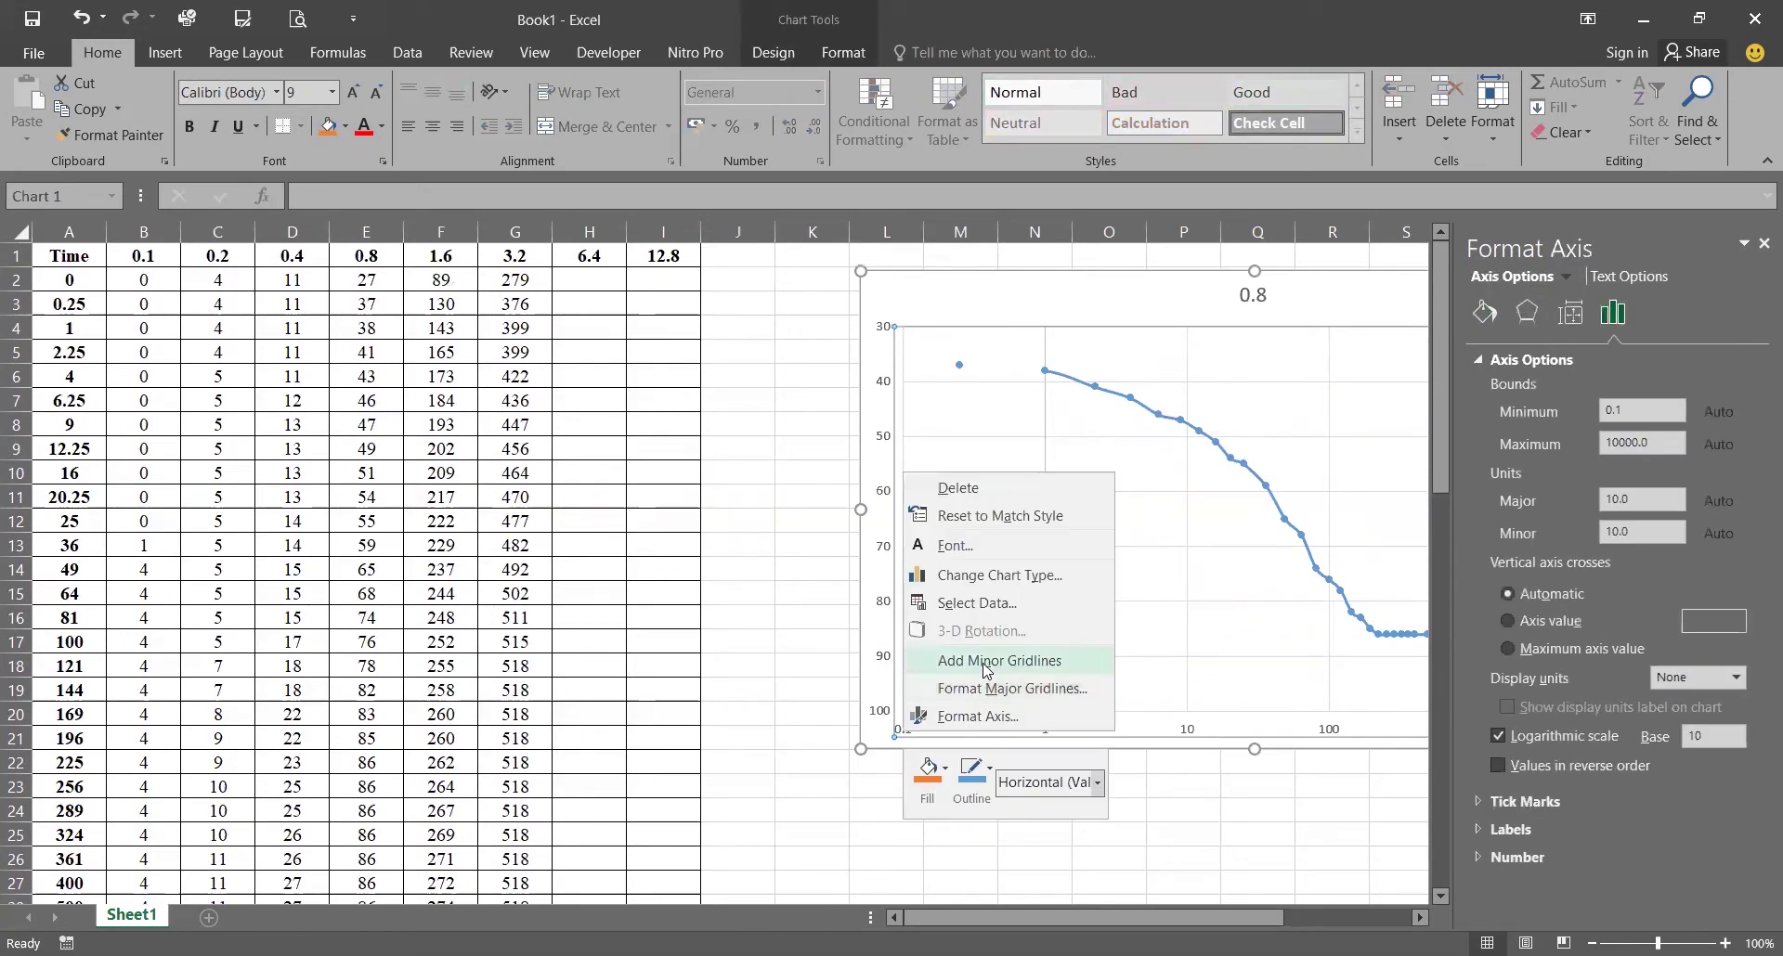
click(986, 661)
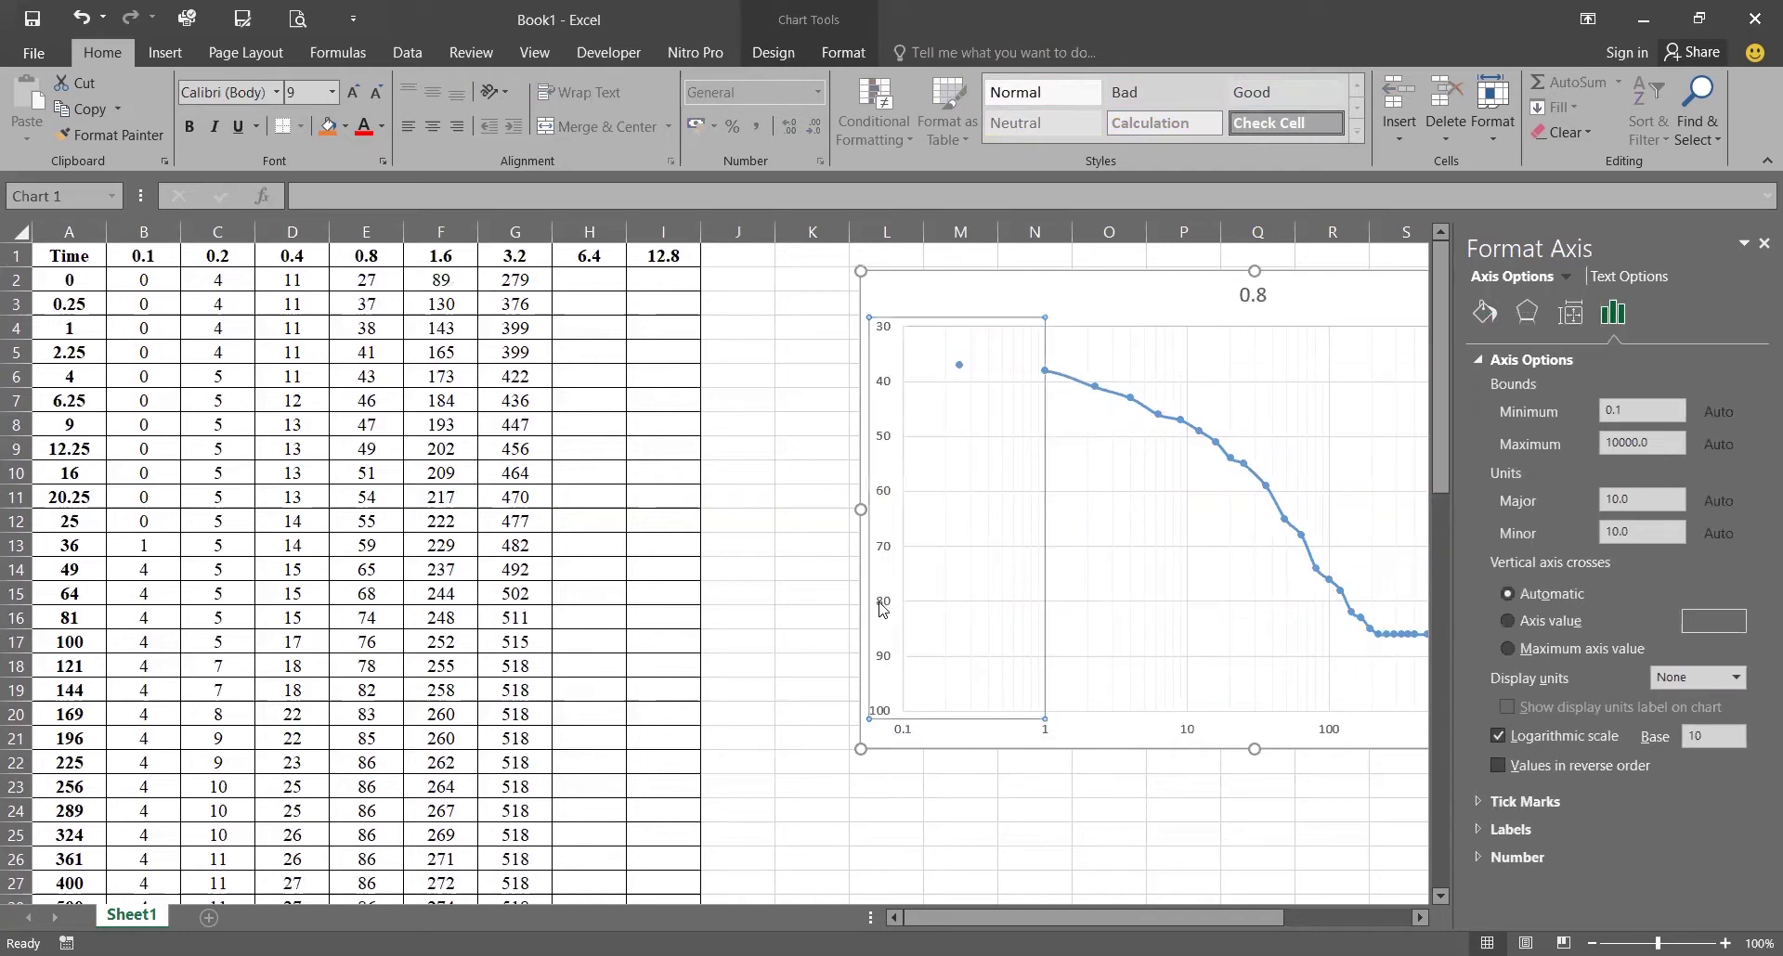
right_click(882, 608)
click(812, 594)
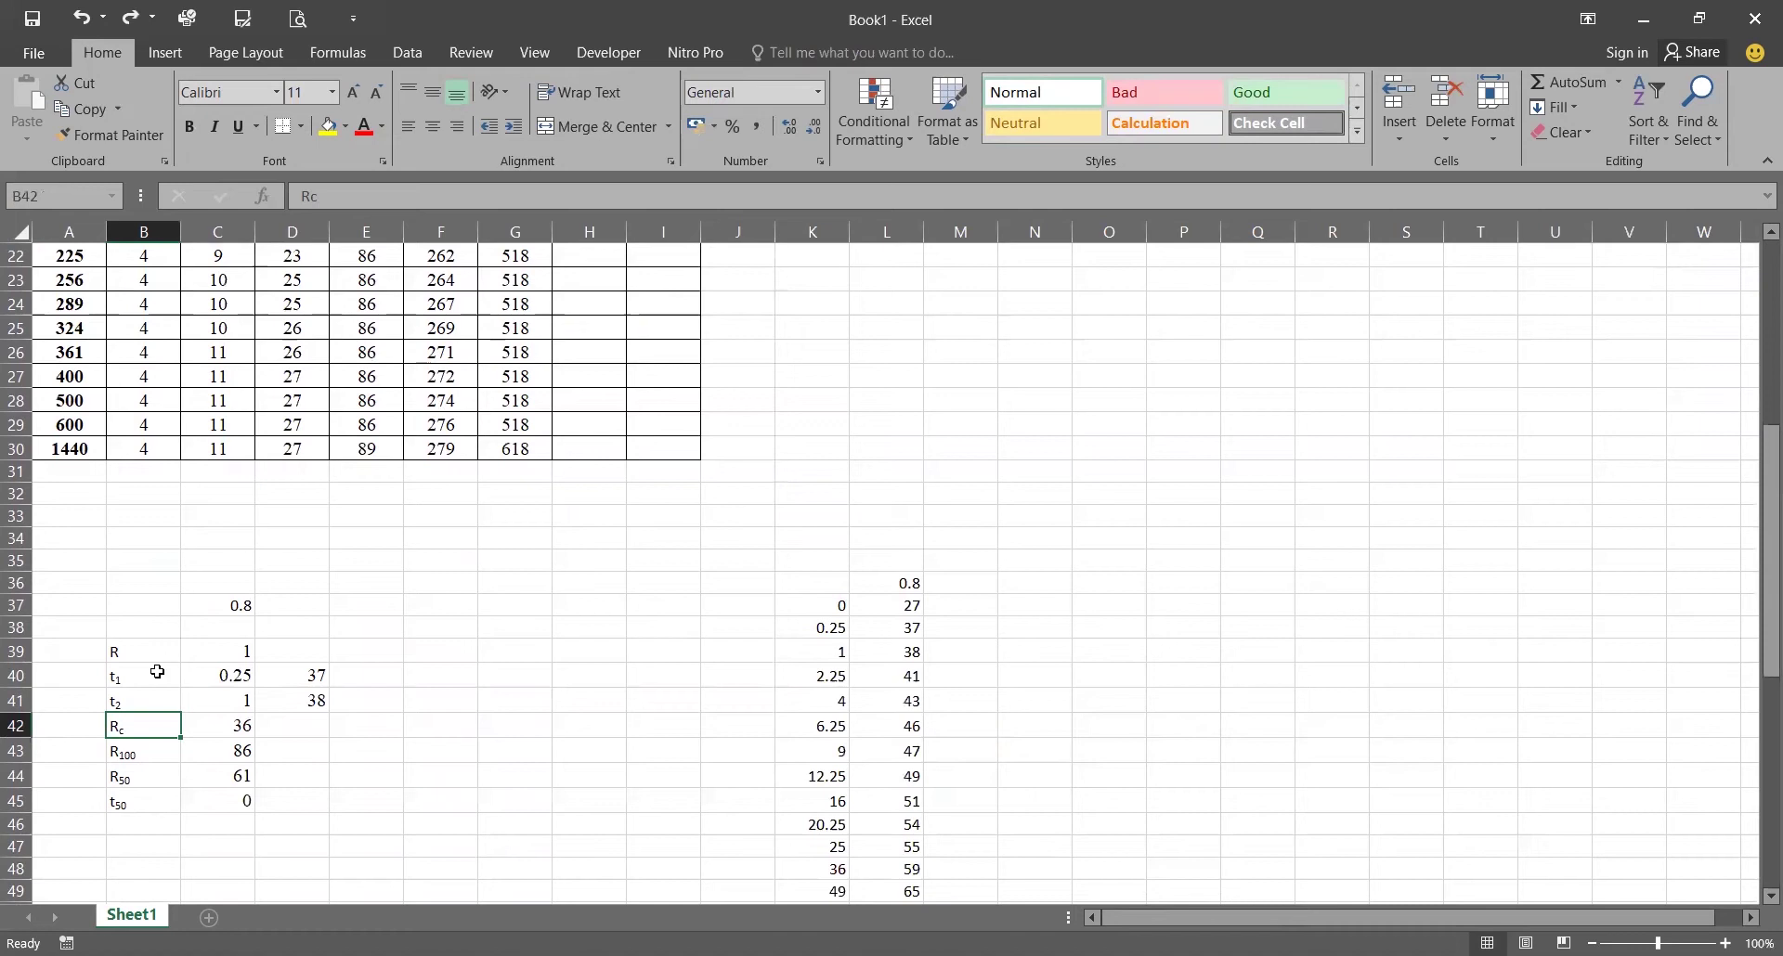
Step: Examine the t1 and t2 times in C40:C41 and the lookup formulas for their readings in D40:D41
click(220, 671)
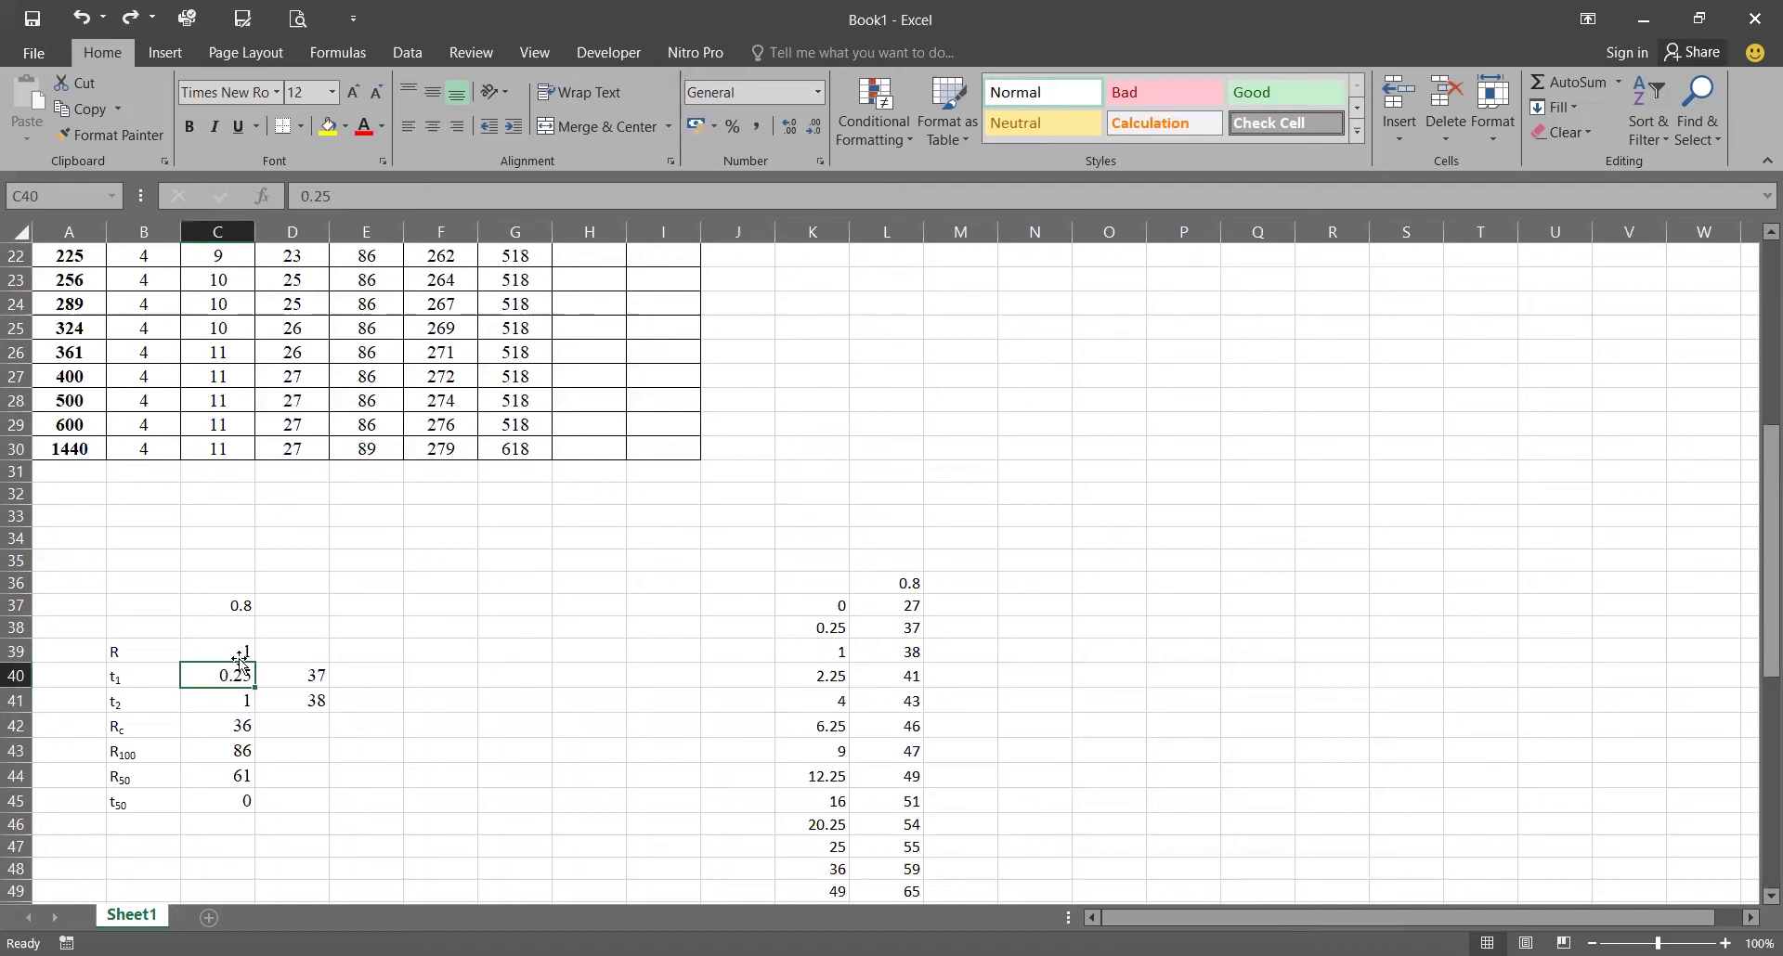
click(288, 675)
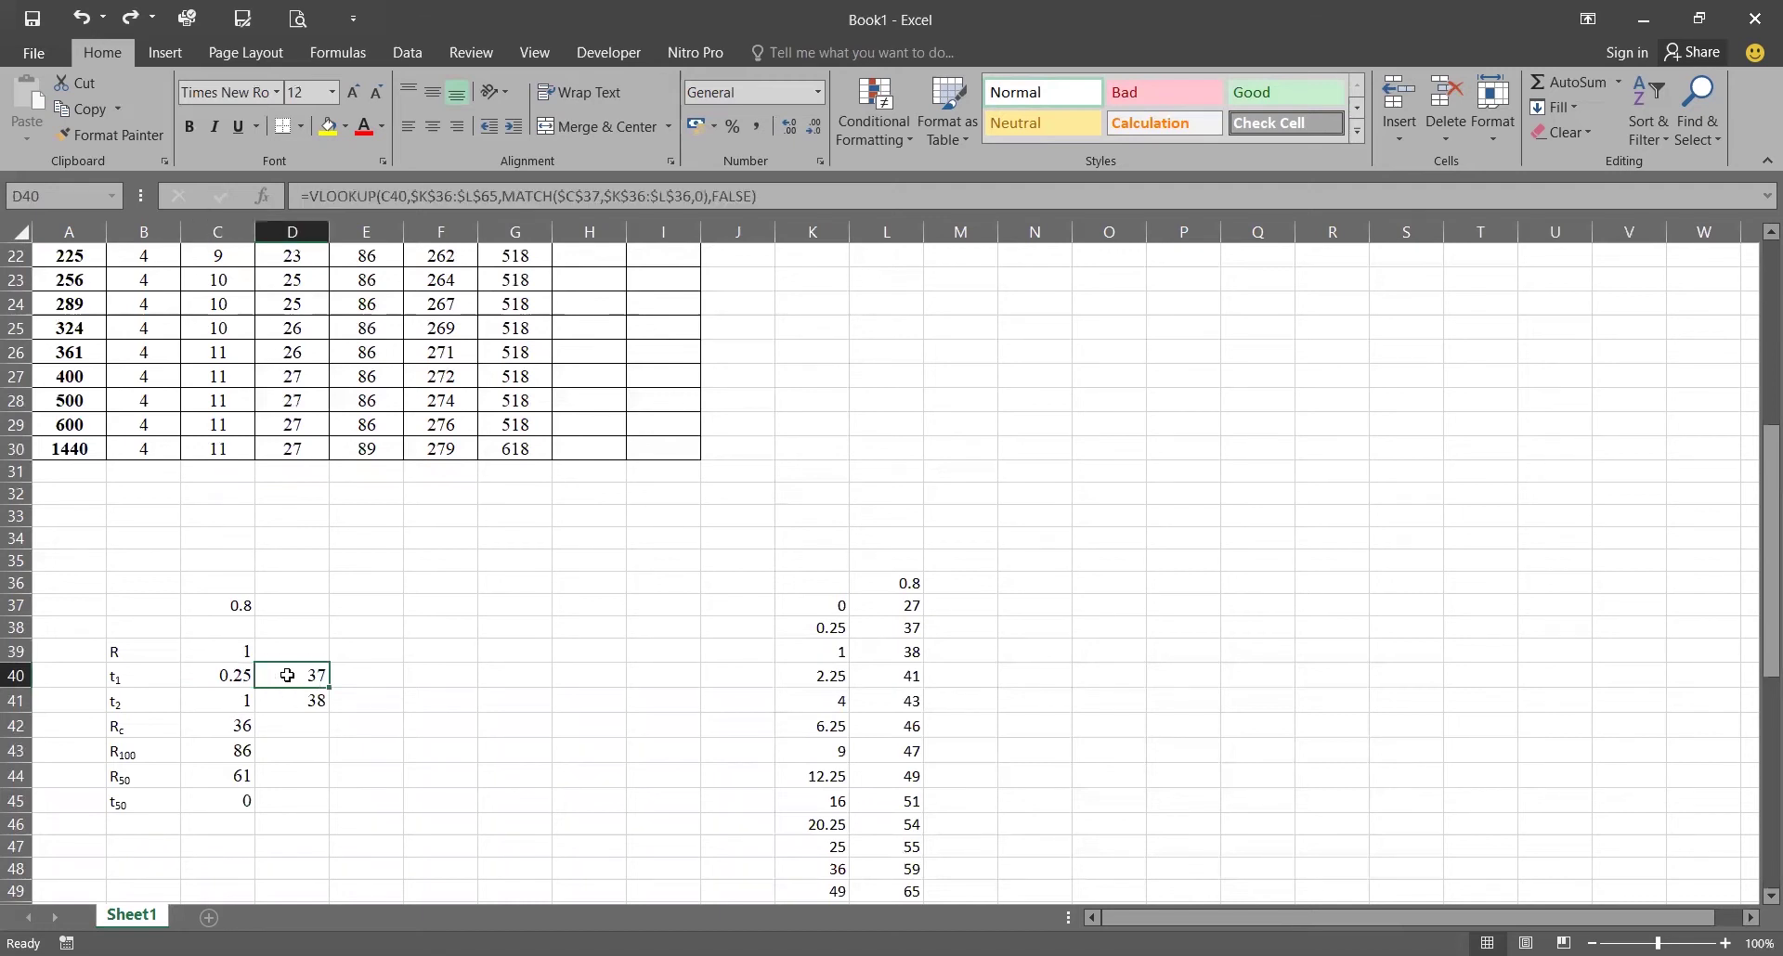
click(223, 677)
click(266, 681)
click(229, 704)
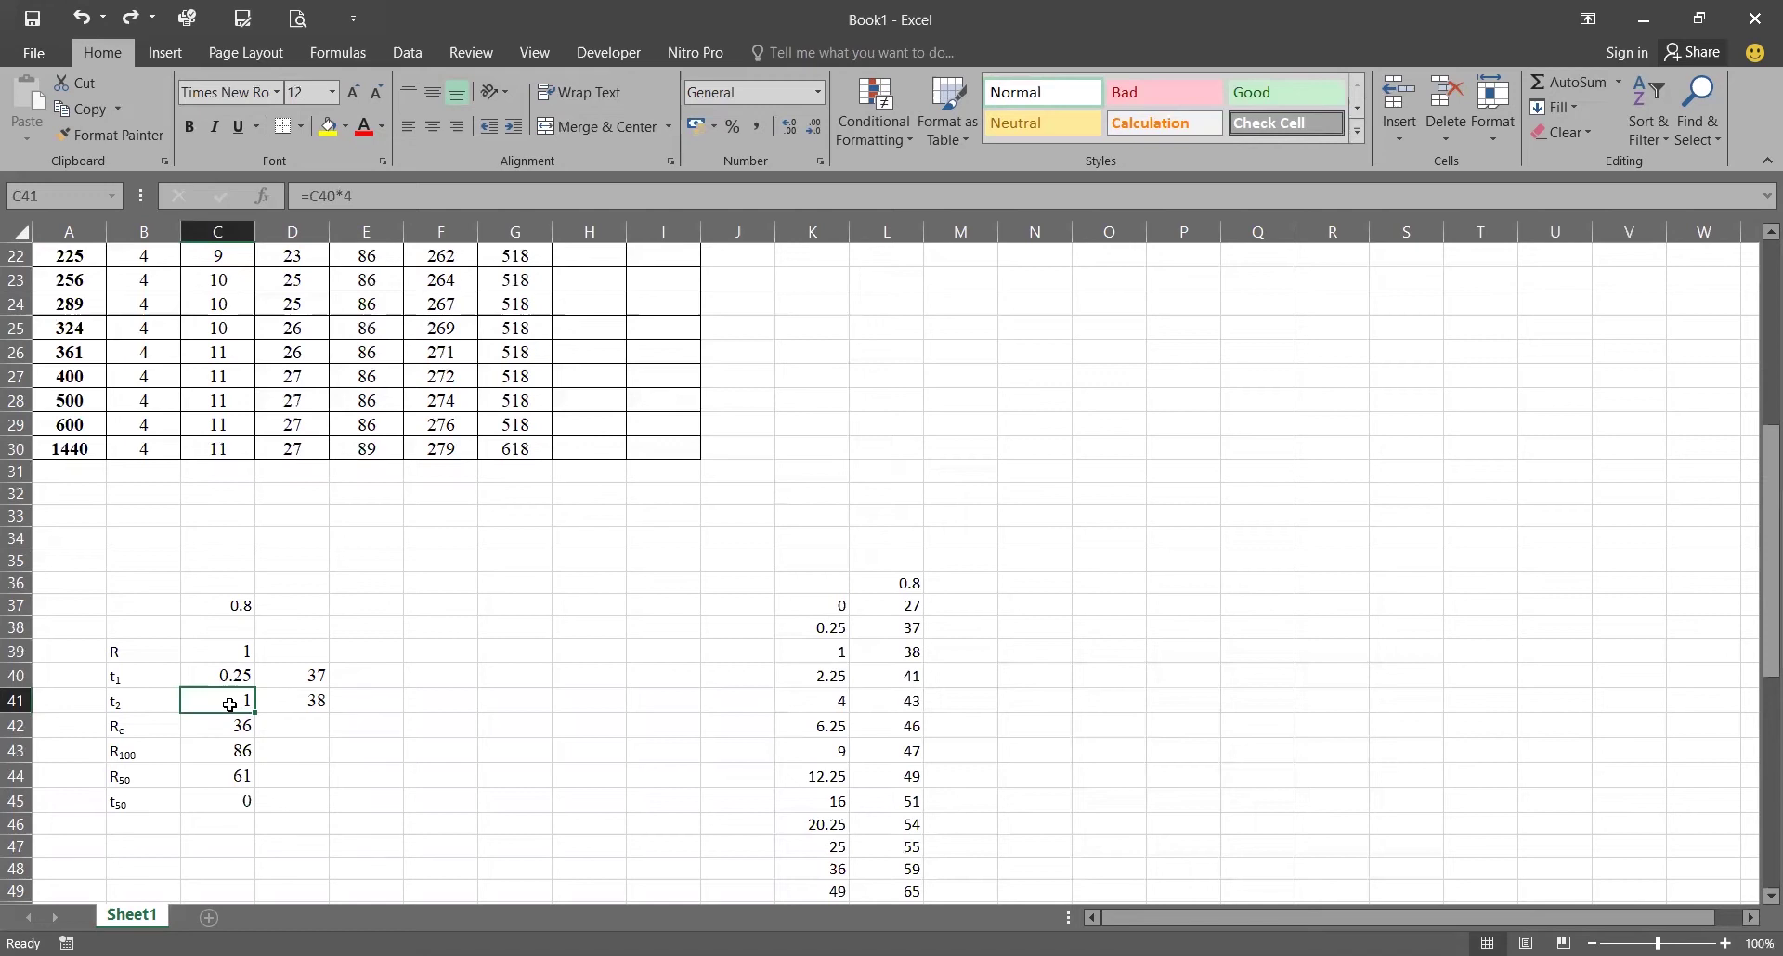
click(315, 698)
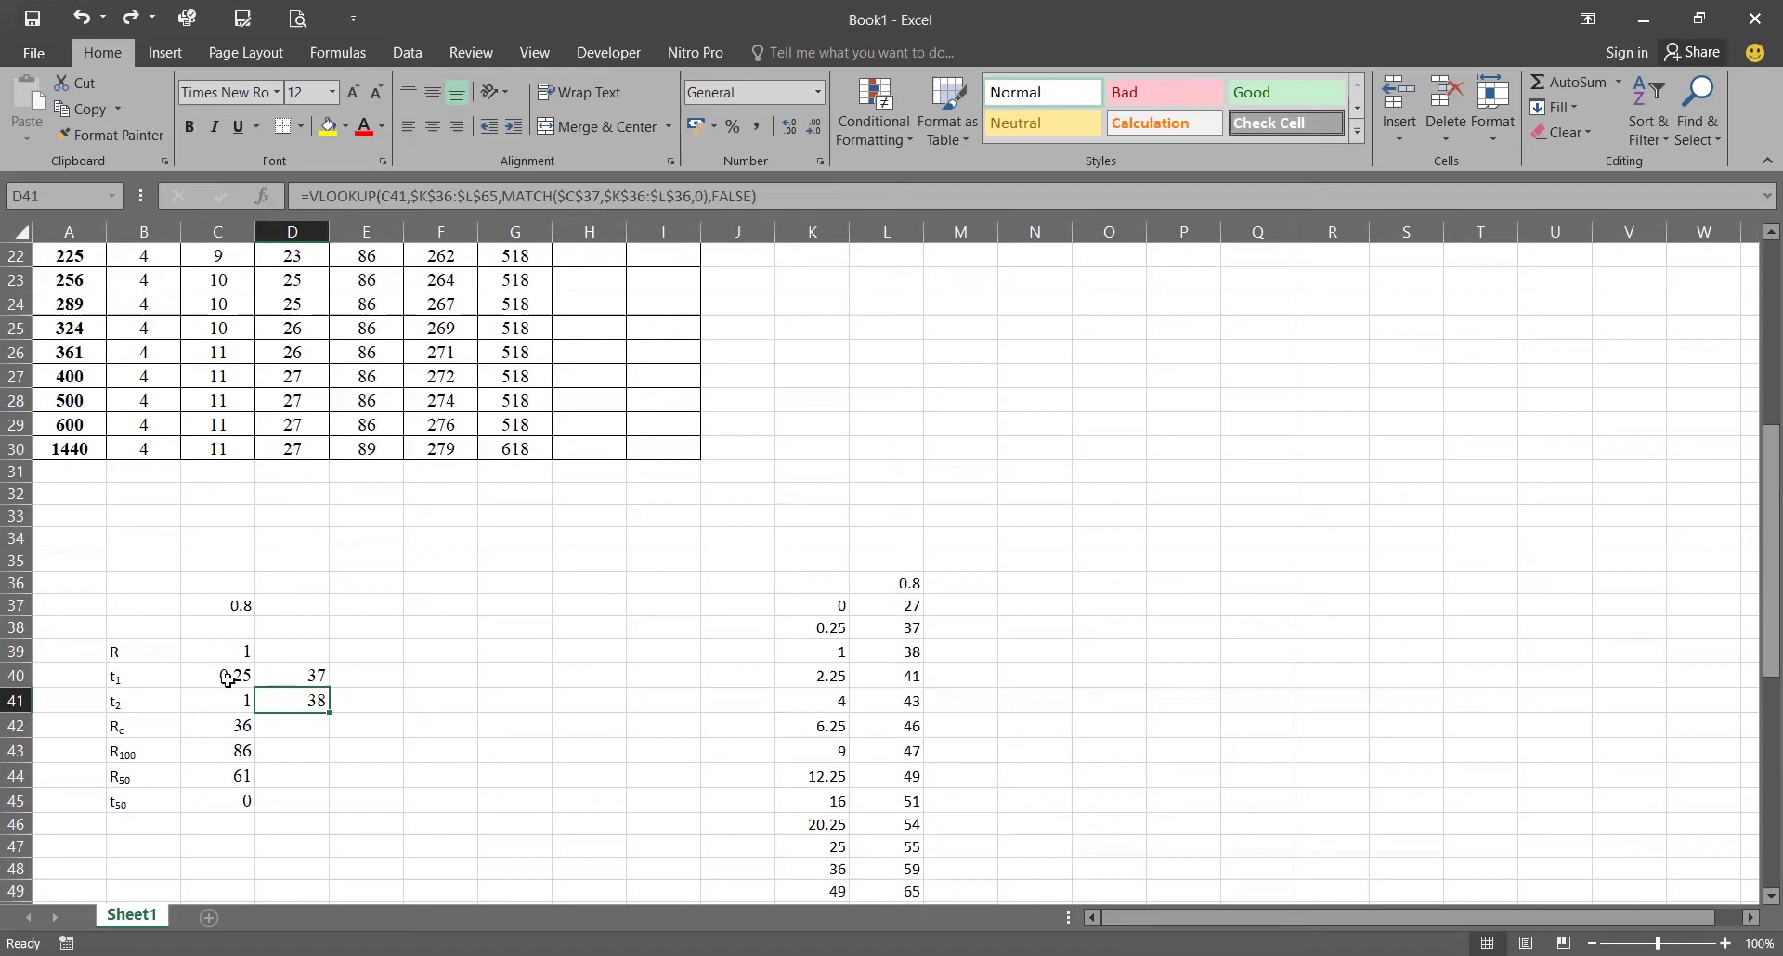
click(293, 675)
drag(293, 698, 293, 699)
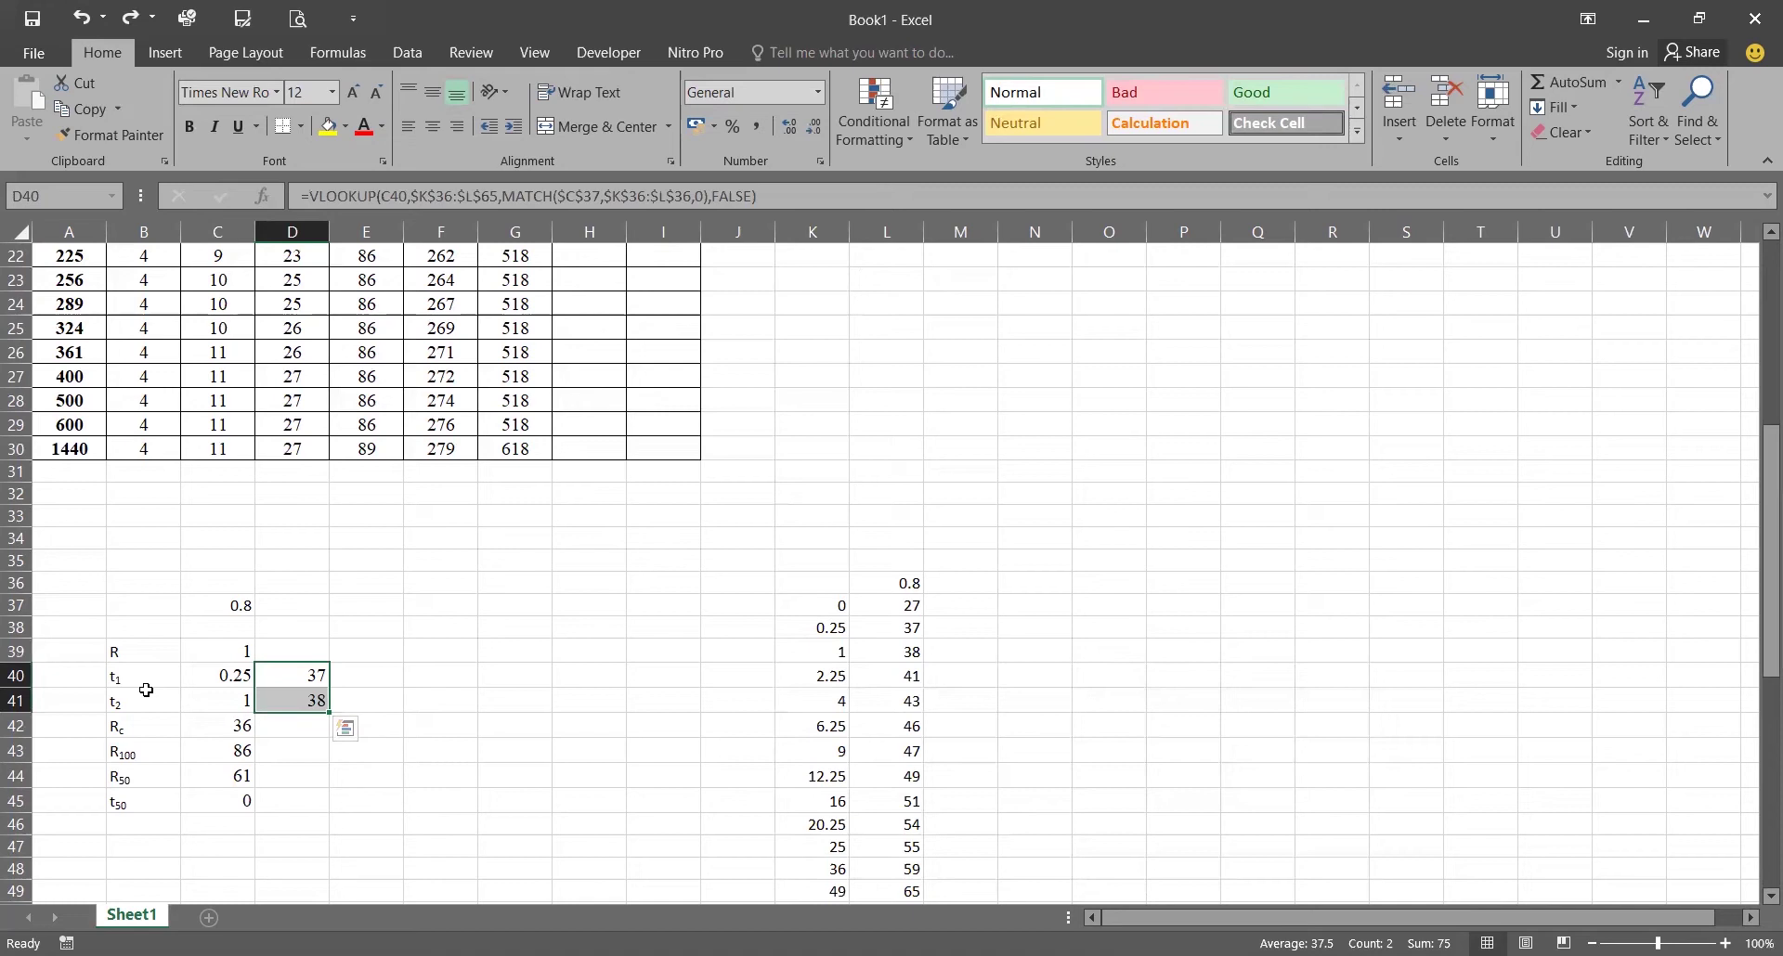
Step: Check the formulas for R, the t1 reading and Rc, and clear the R100 value in C43
click(191, 651)
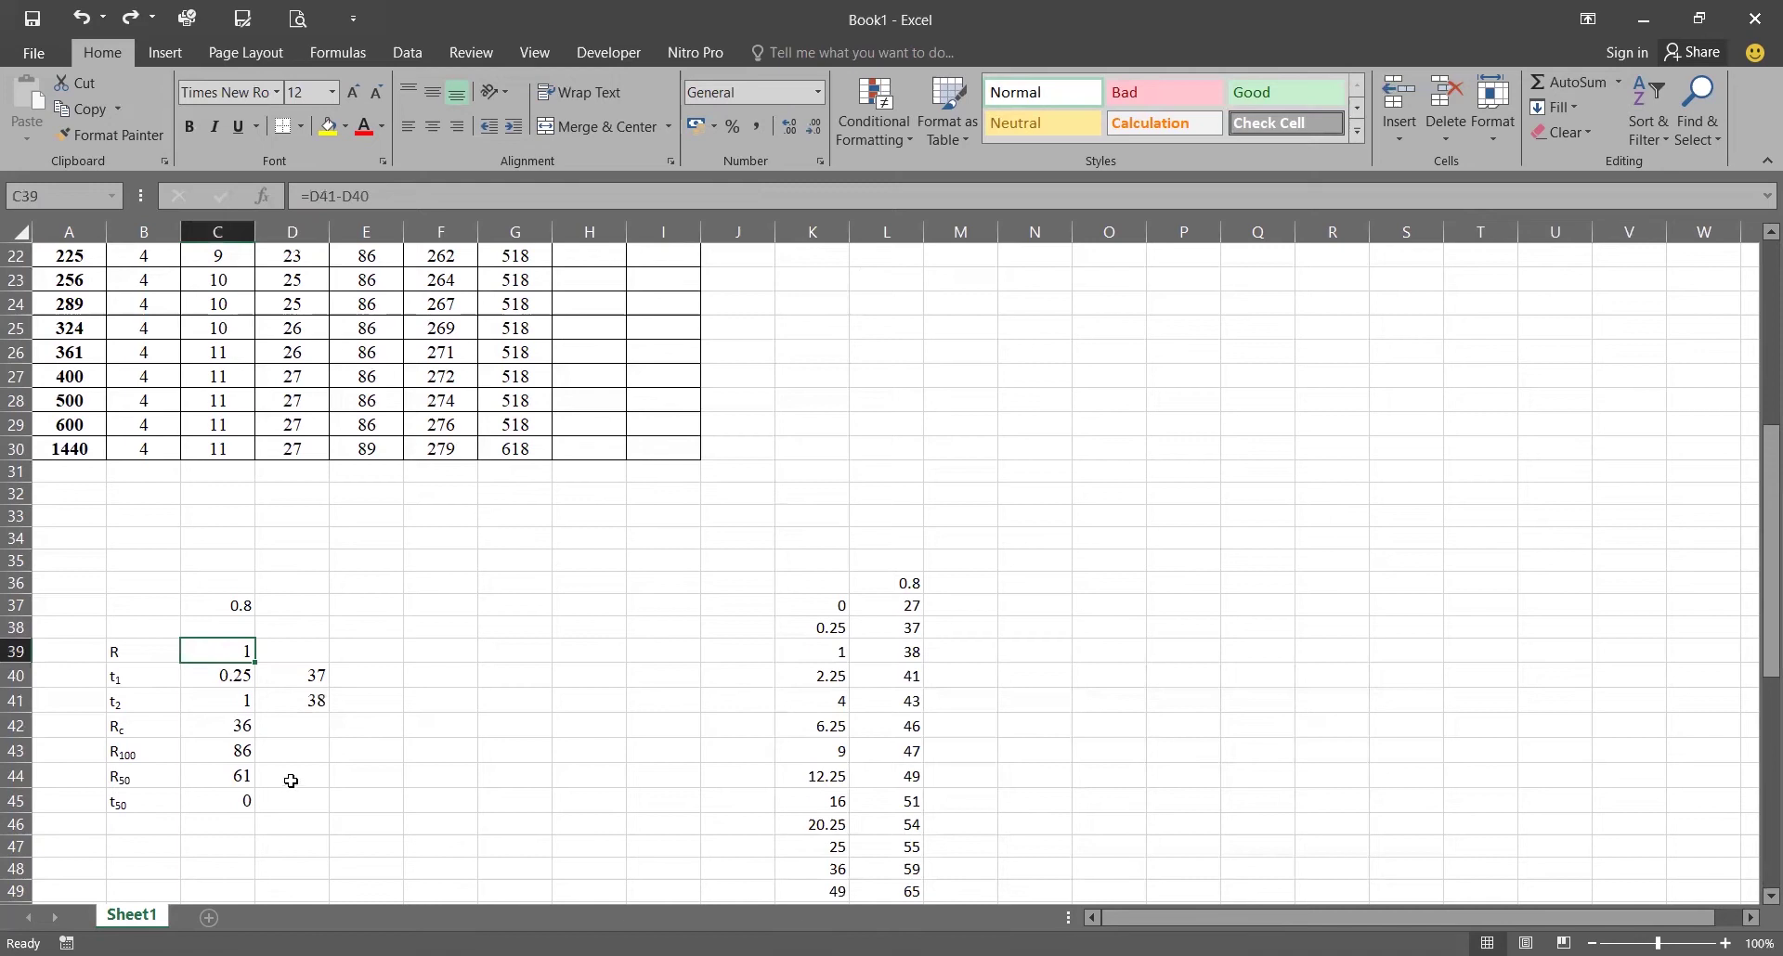
click(308, 674)
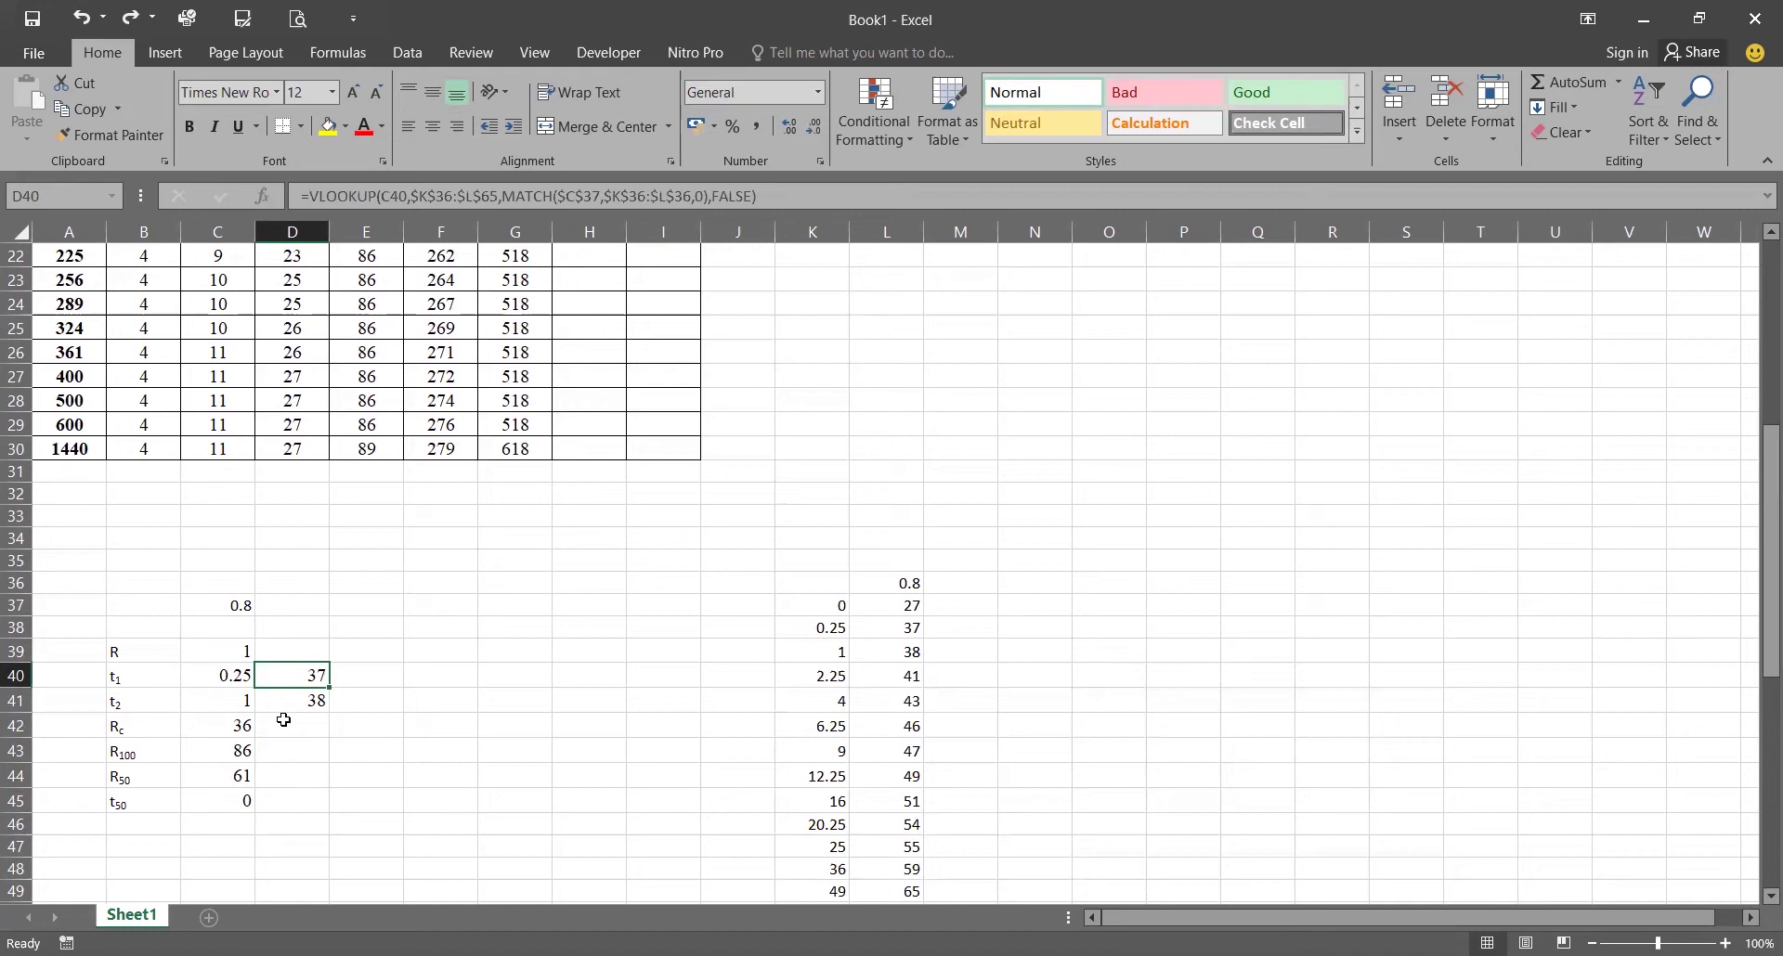
click(242, 727)
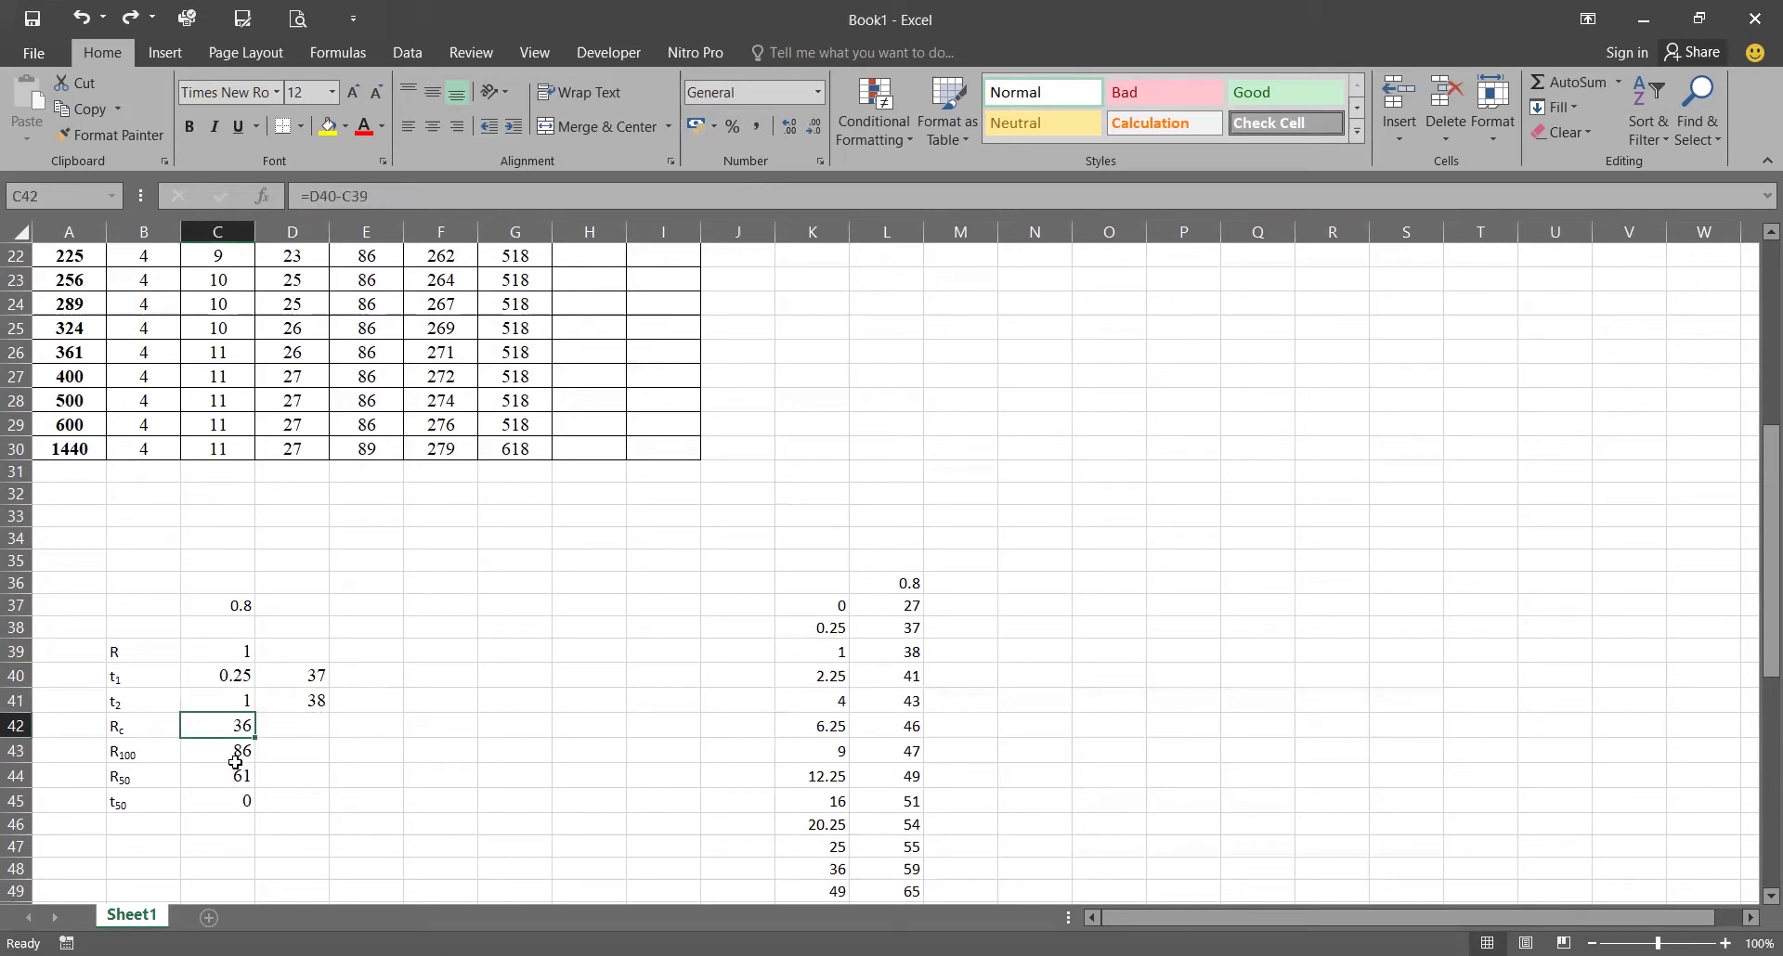
key(Down)
key(Delete)
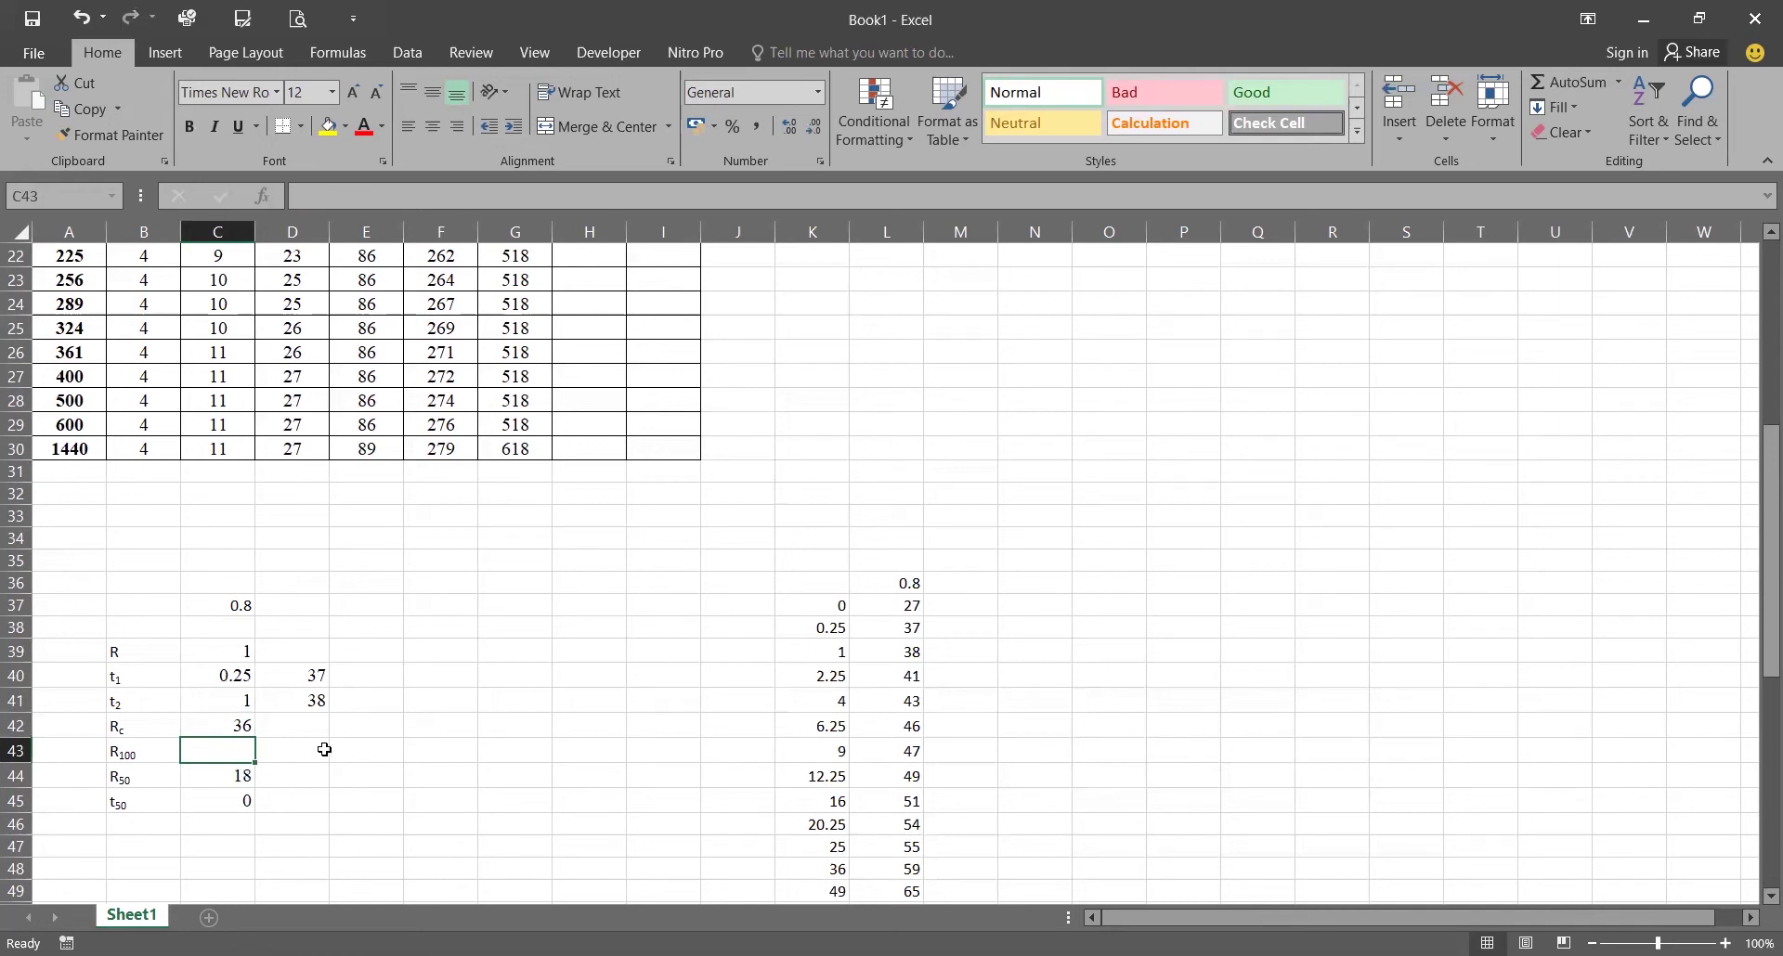
click(484, 546)
click(235, 724)
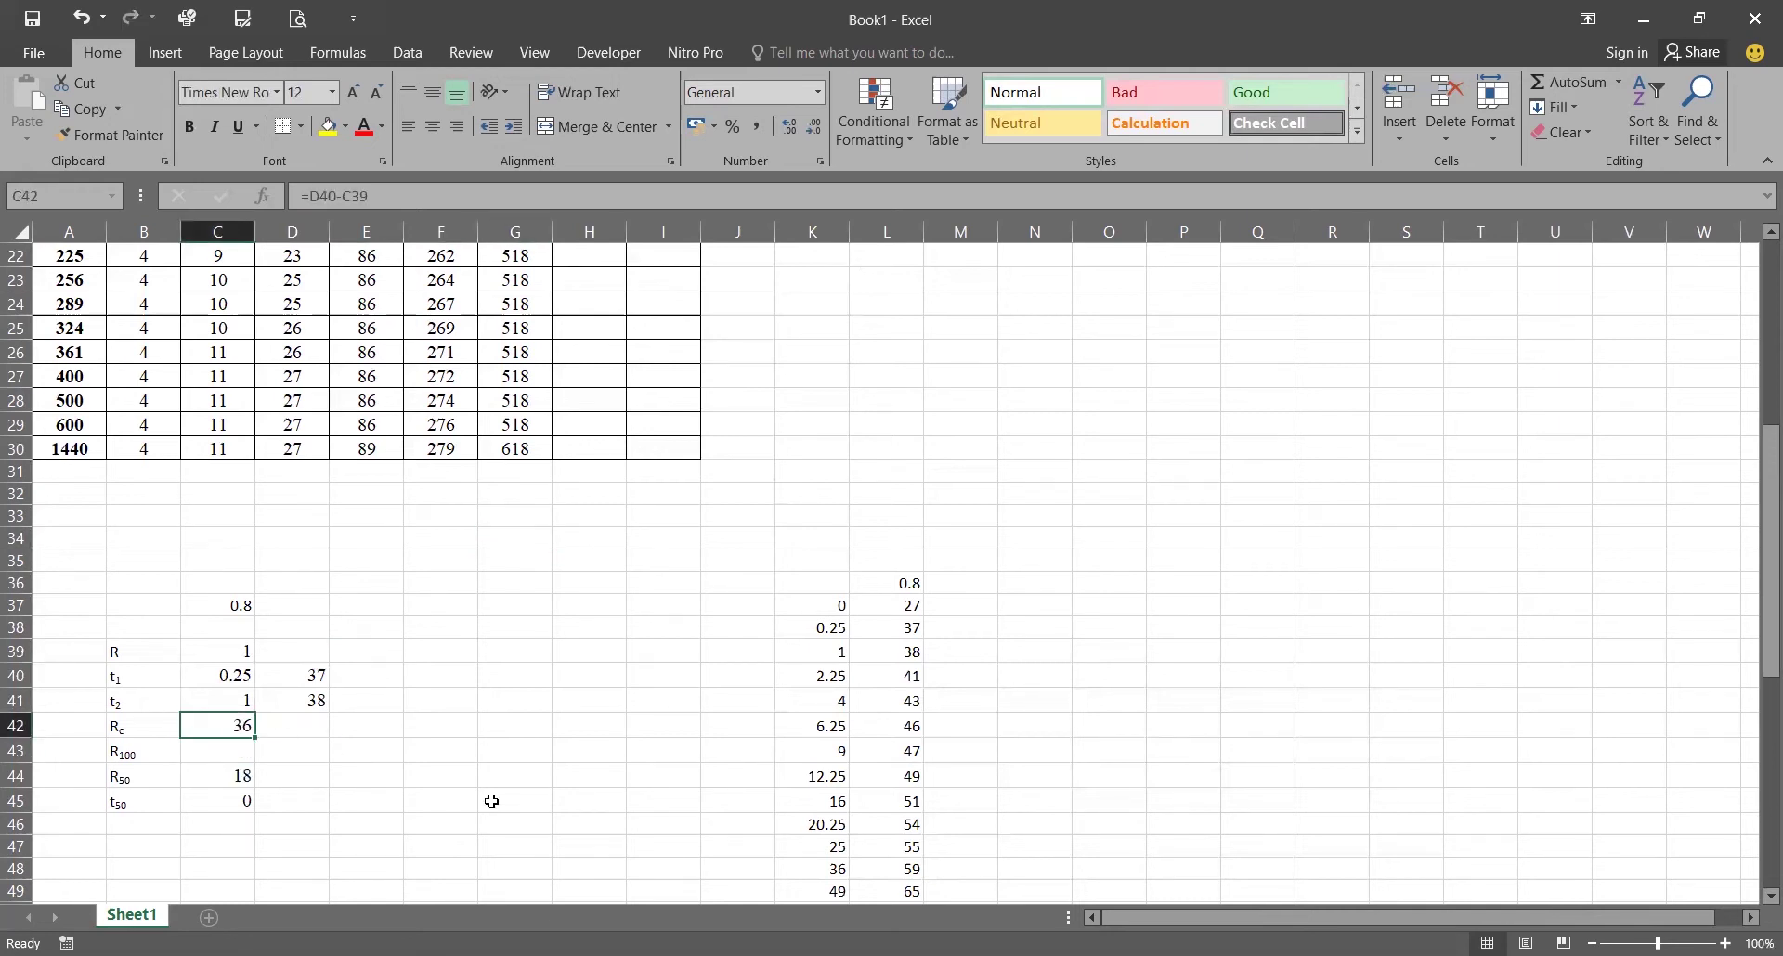
Step: Enter the column headings X in F39 and Y in G39 beside the calculation block
scroll(785, 417, up, 2)
scroll(785, 417, up, 5)
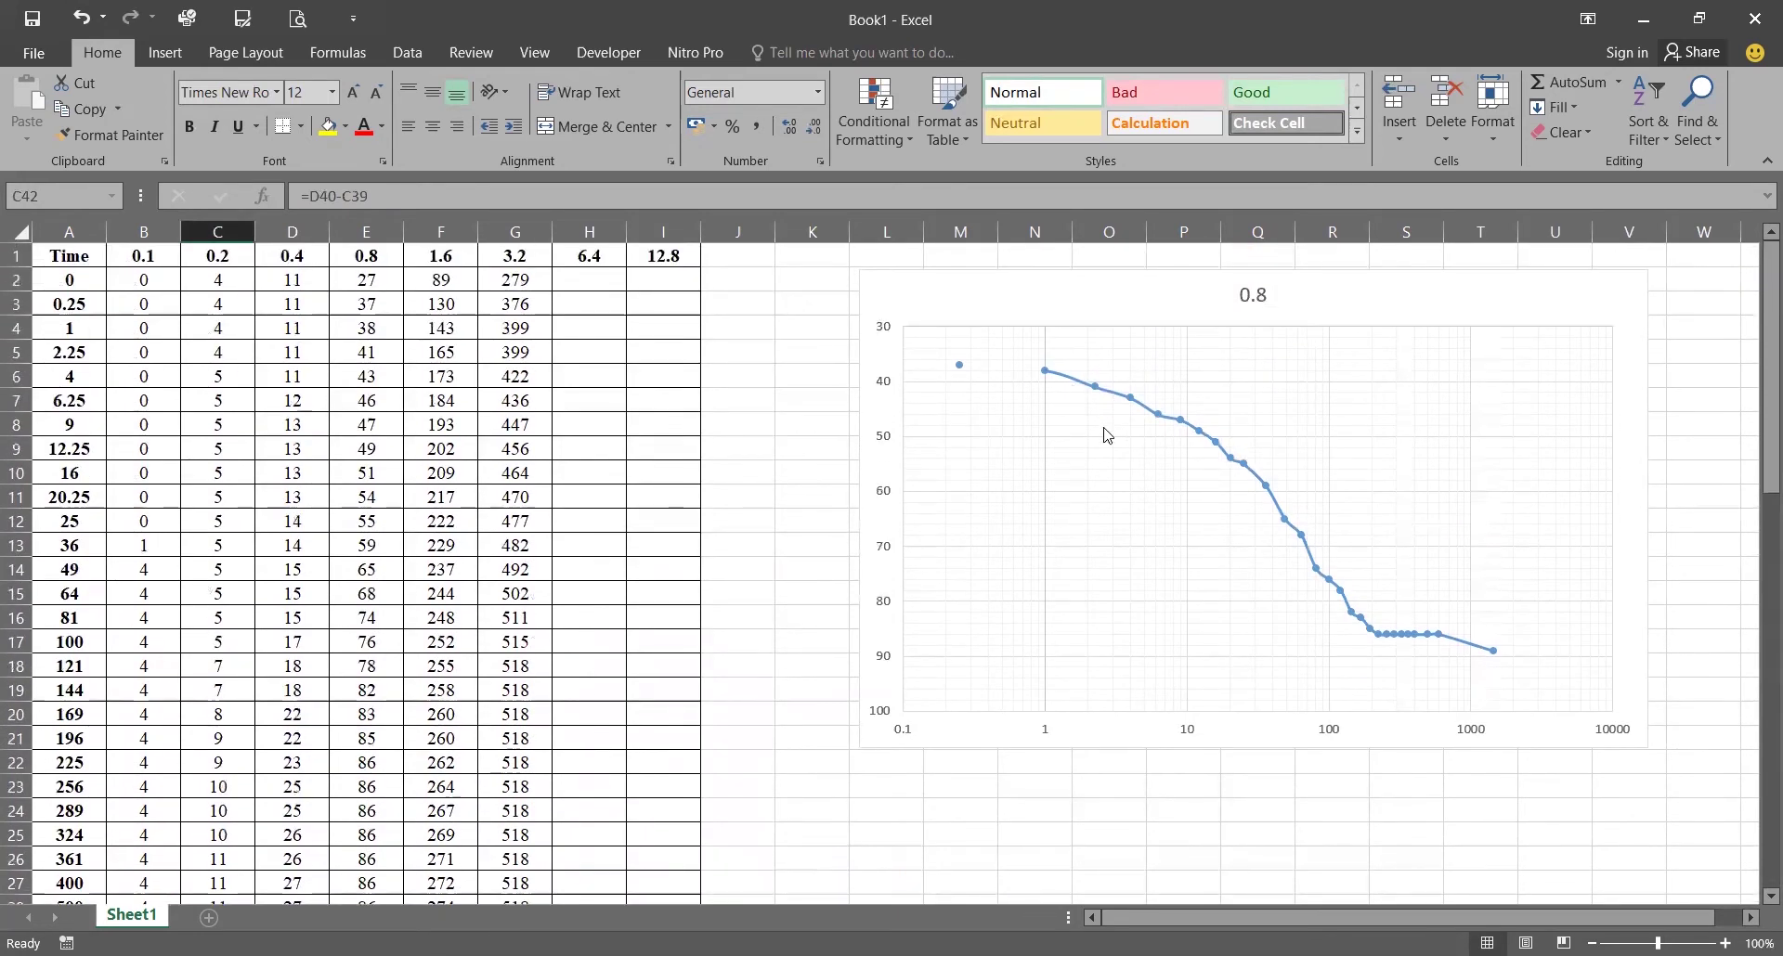
scroll(1046, 538, down, 6)
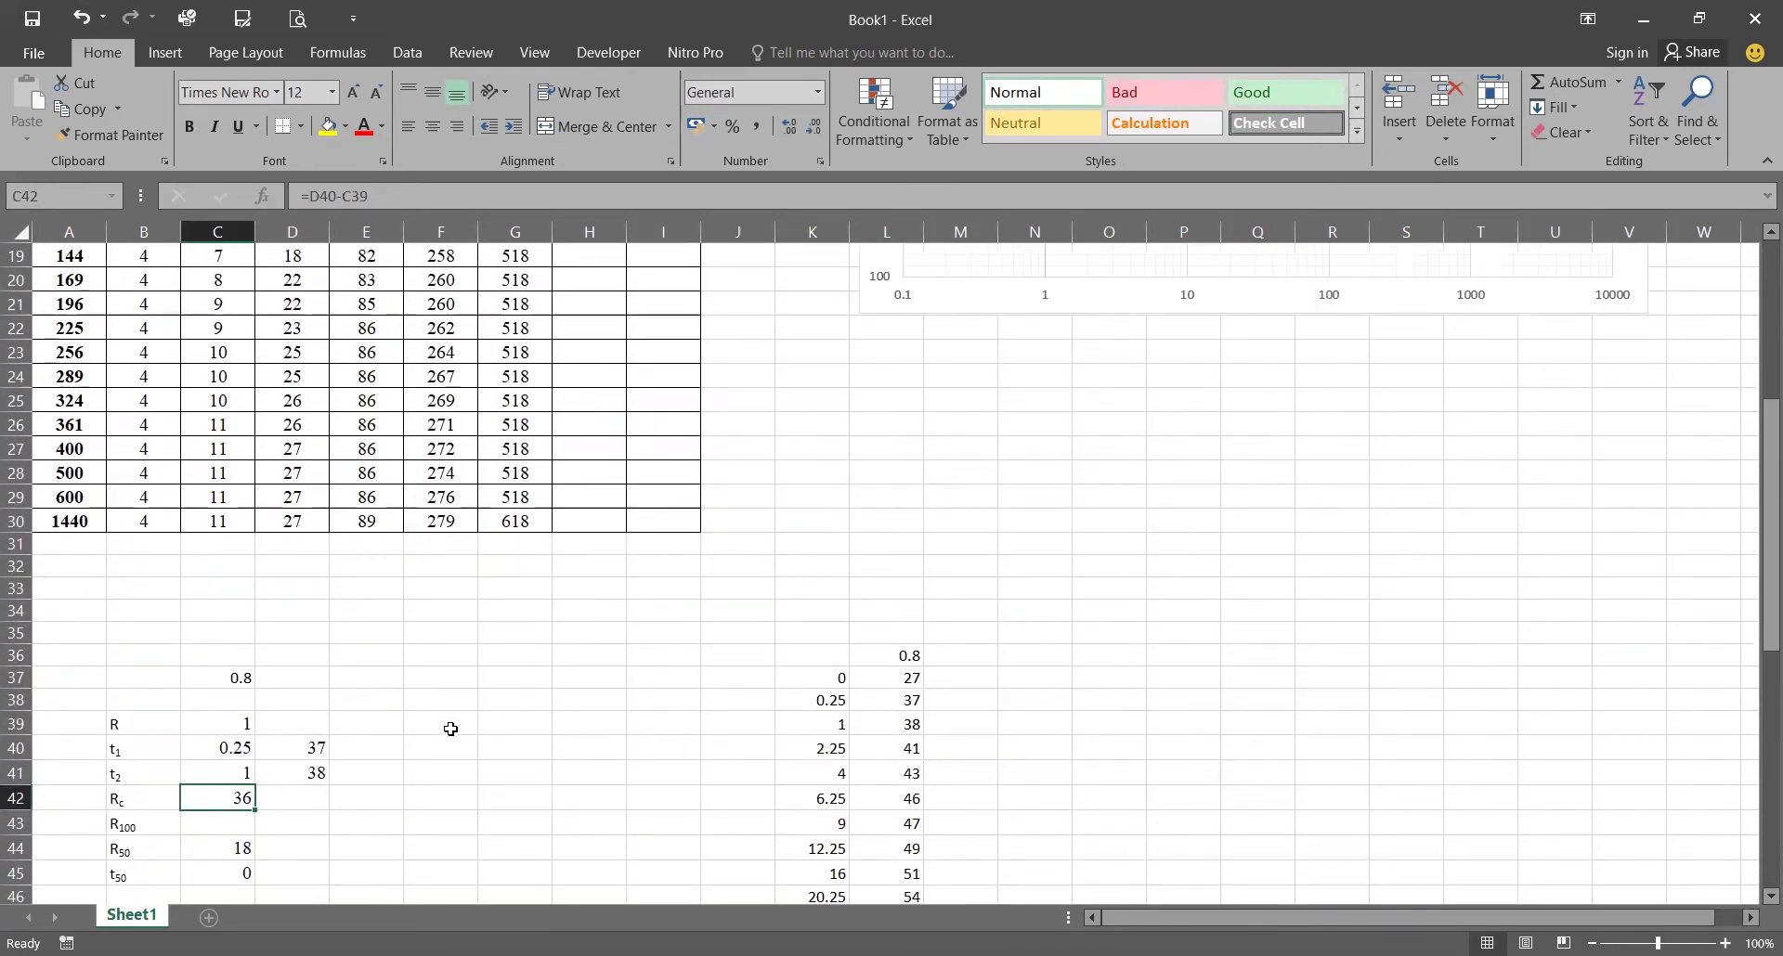
scroll(450, 729, up, 6)
scroll(450, 728, down, 7)
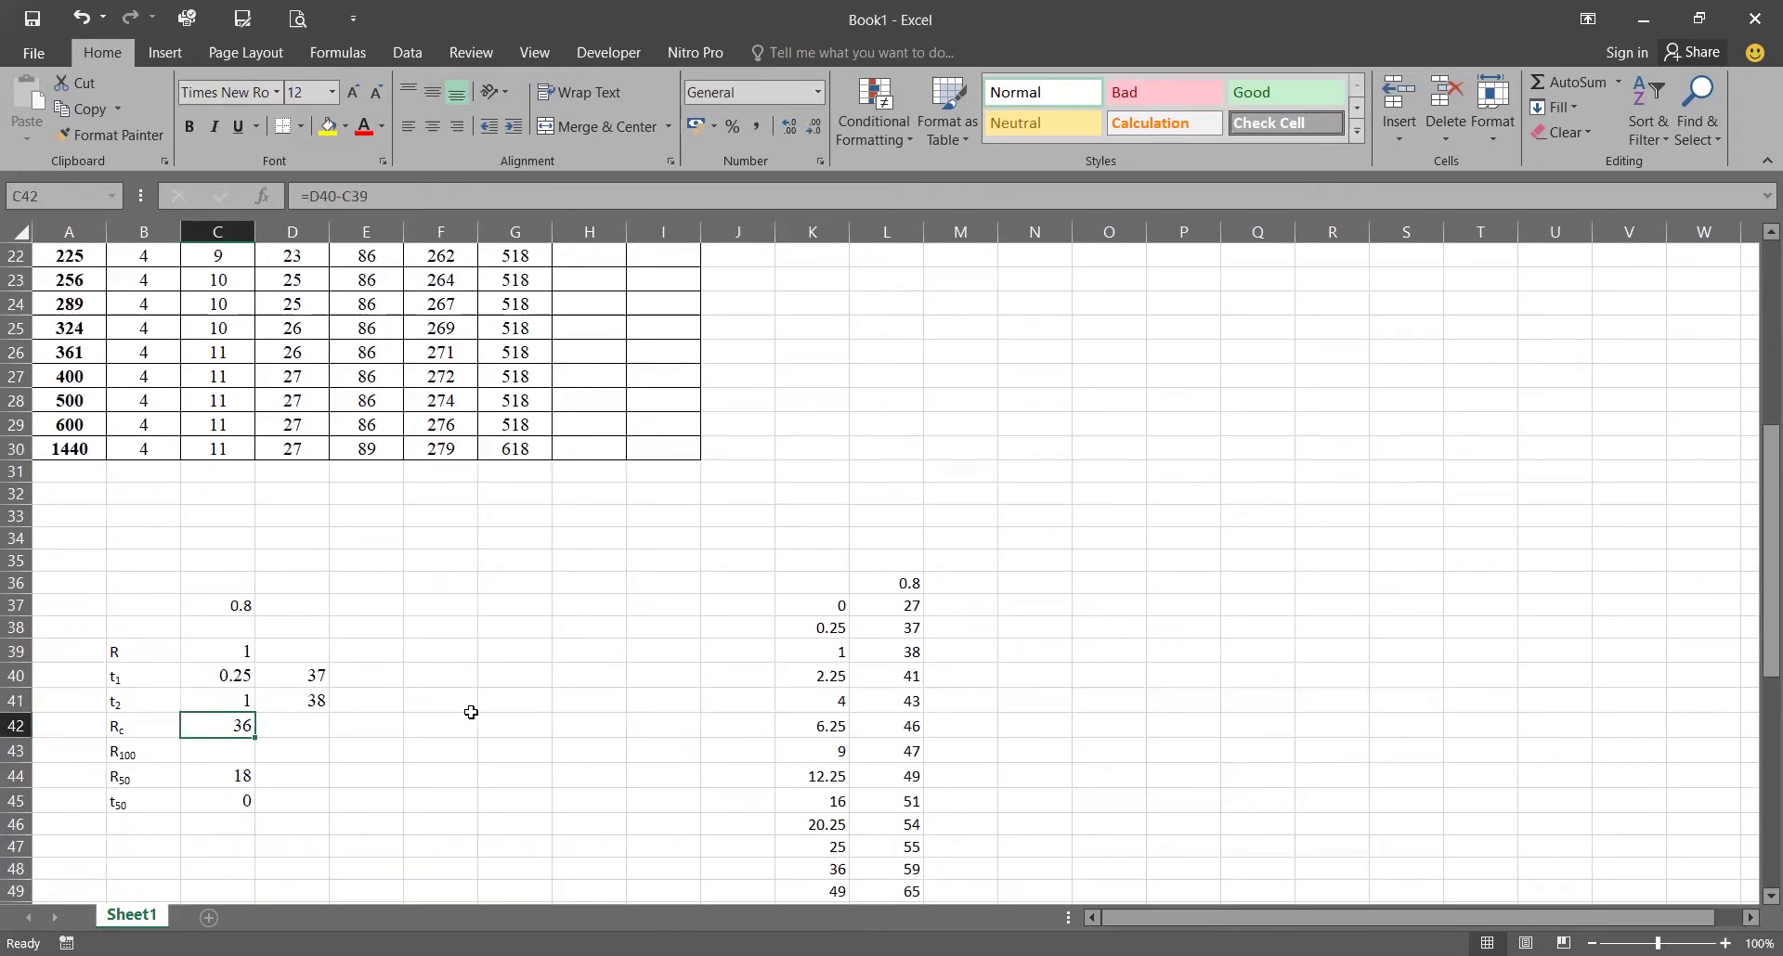
click(489, 611)
click(457, 651)
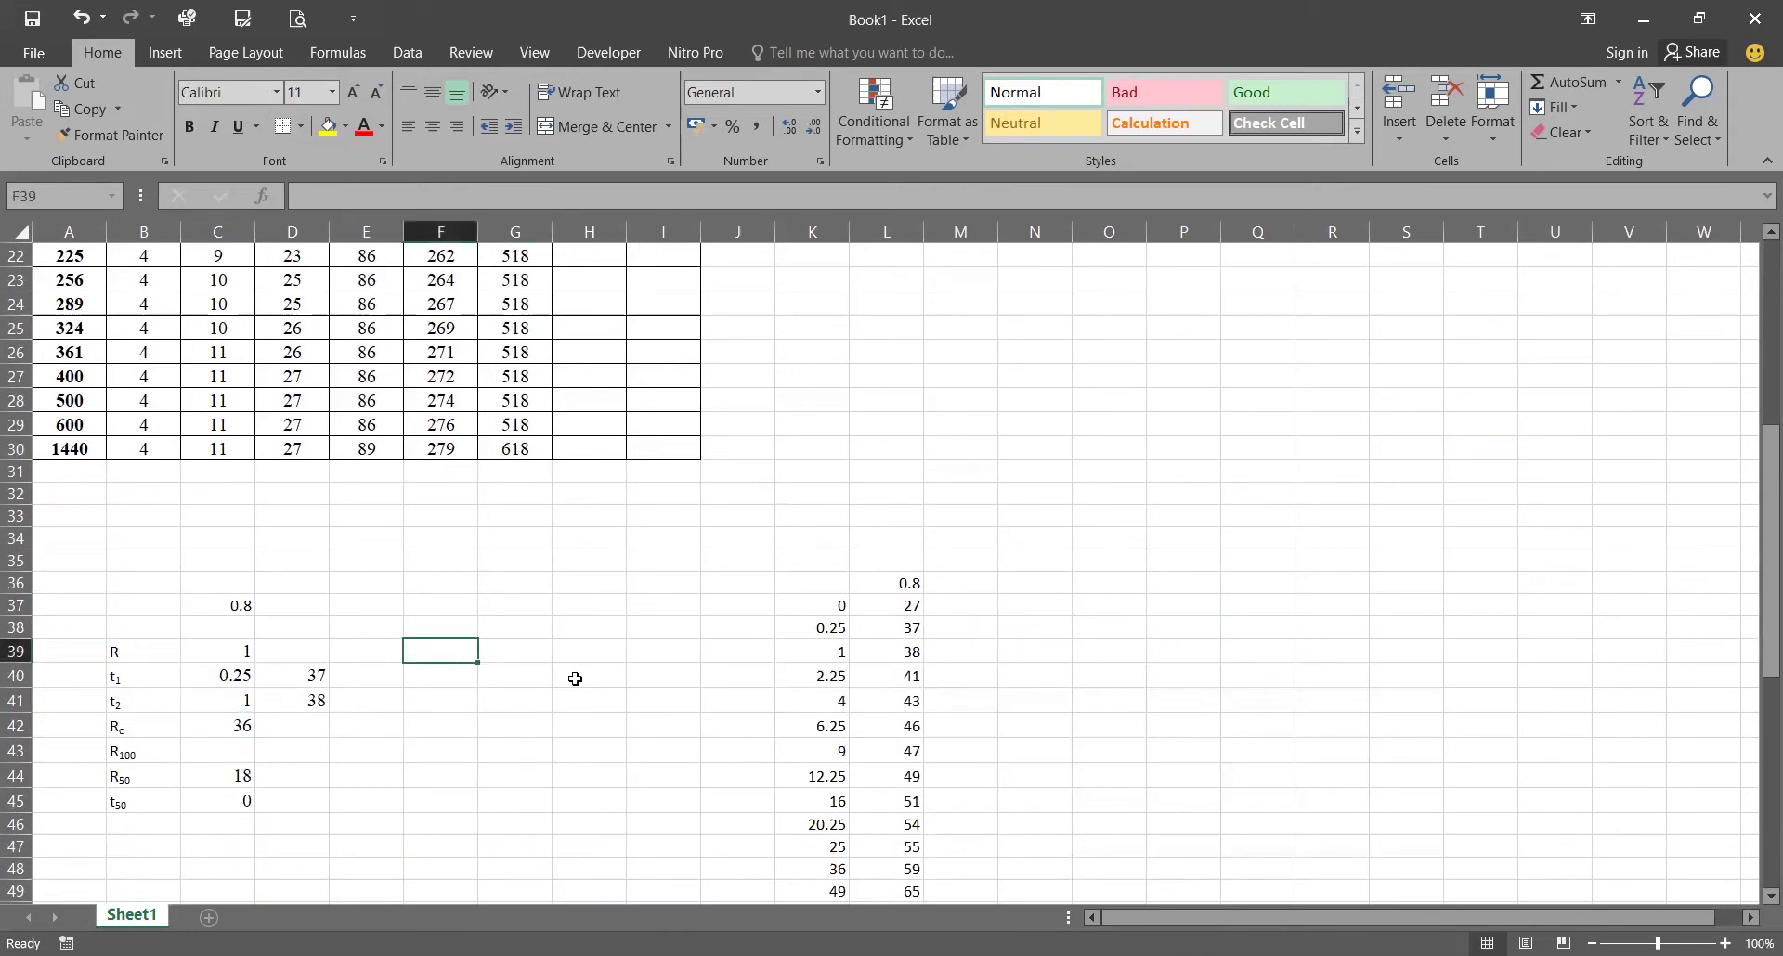
text(x)
key(Tab)
text(y)
key(shift+Return)
key(Down)
text(X)
key(Tab)
text(Y)
key(Left)
key(Left)
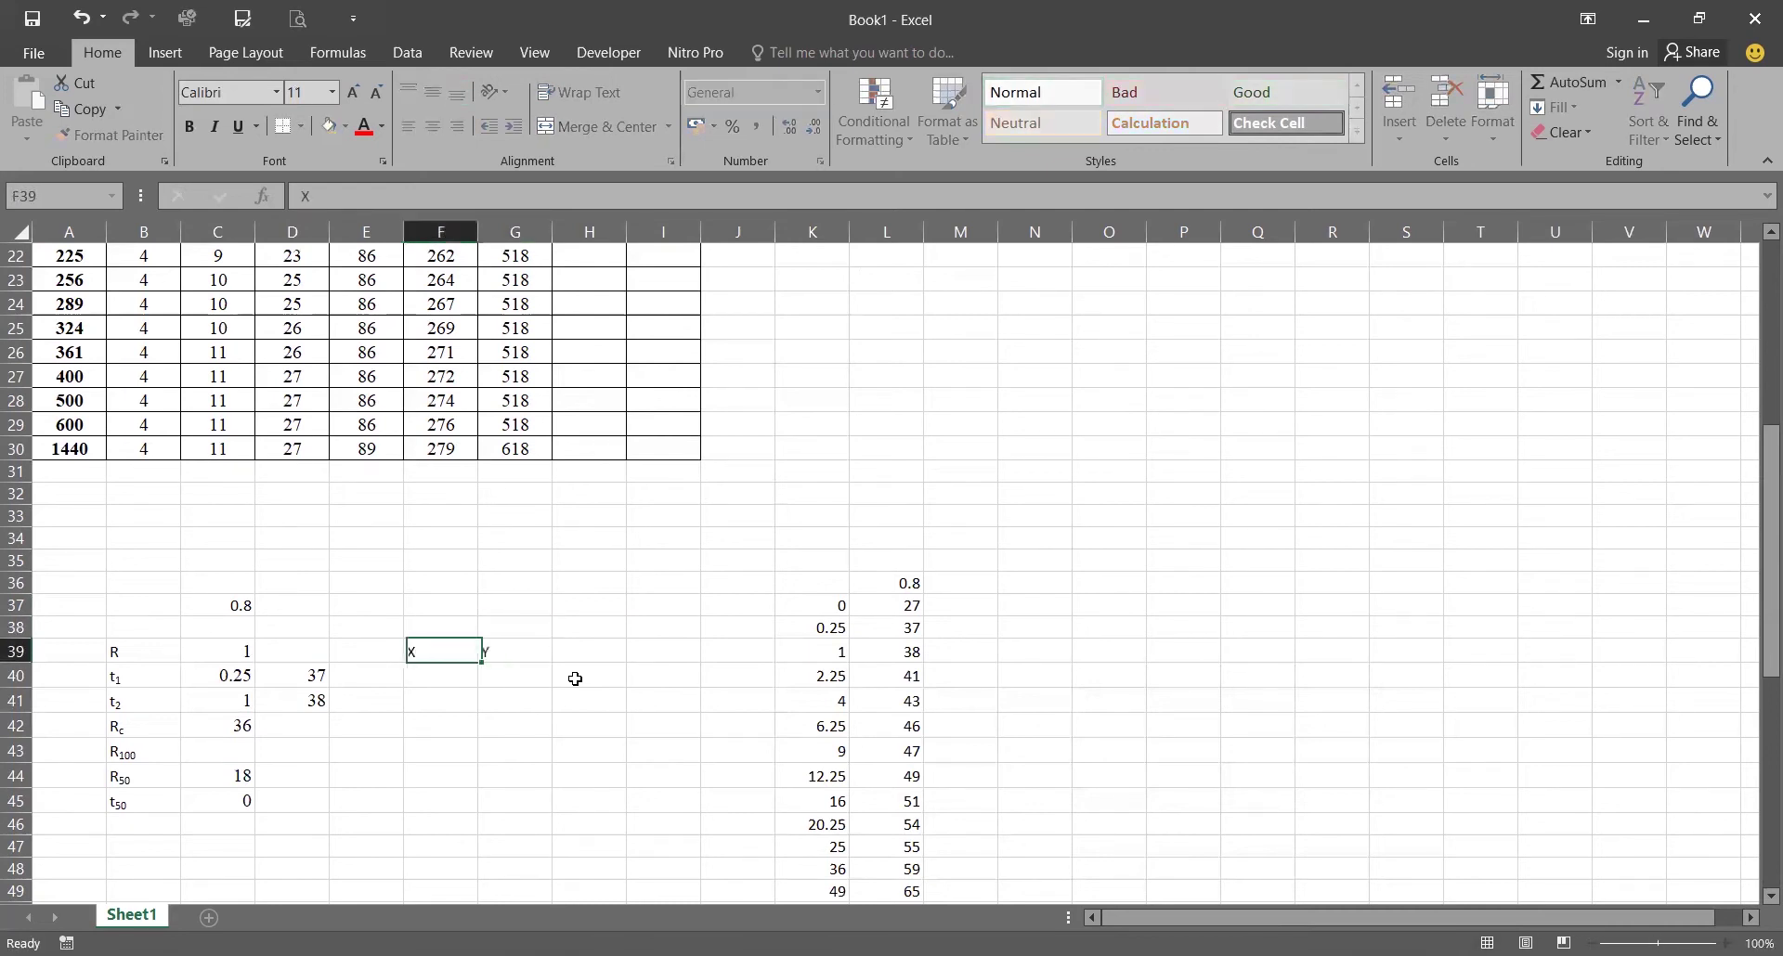
Step: Merge and center F38:G38 above the X and Y headings and title it Coordinates
key(Up)
key(Right)
key(shift+Right)
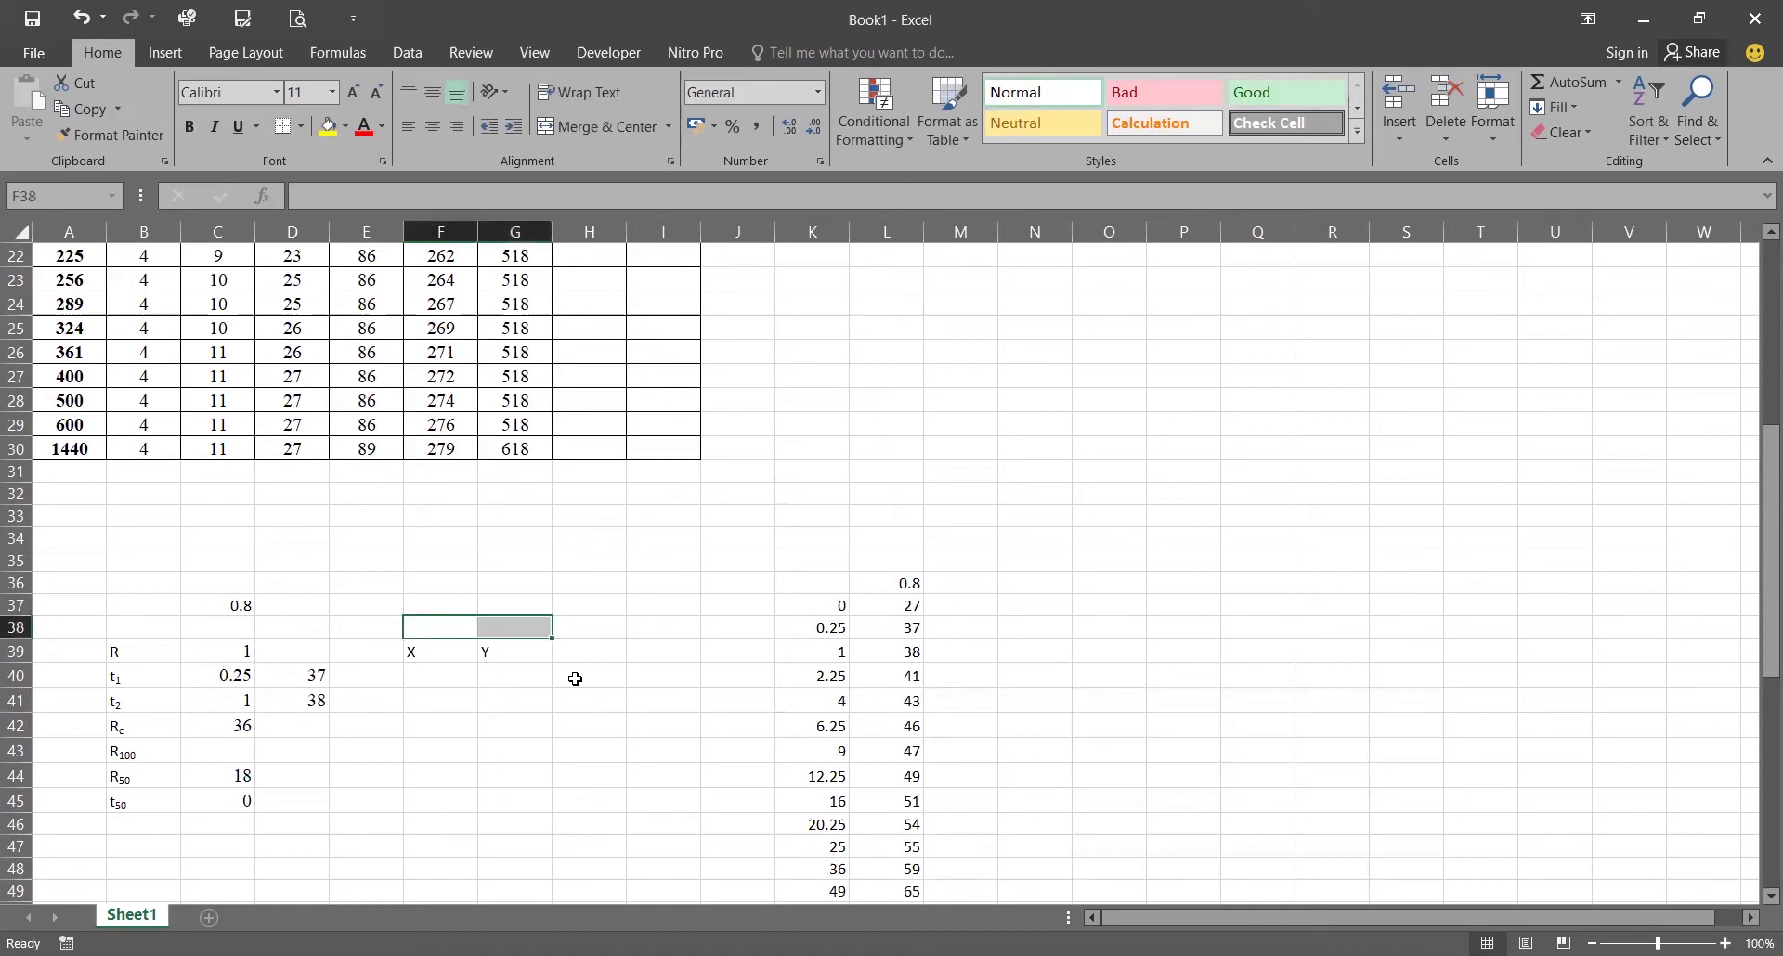
click(594, 128)
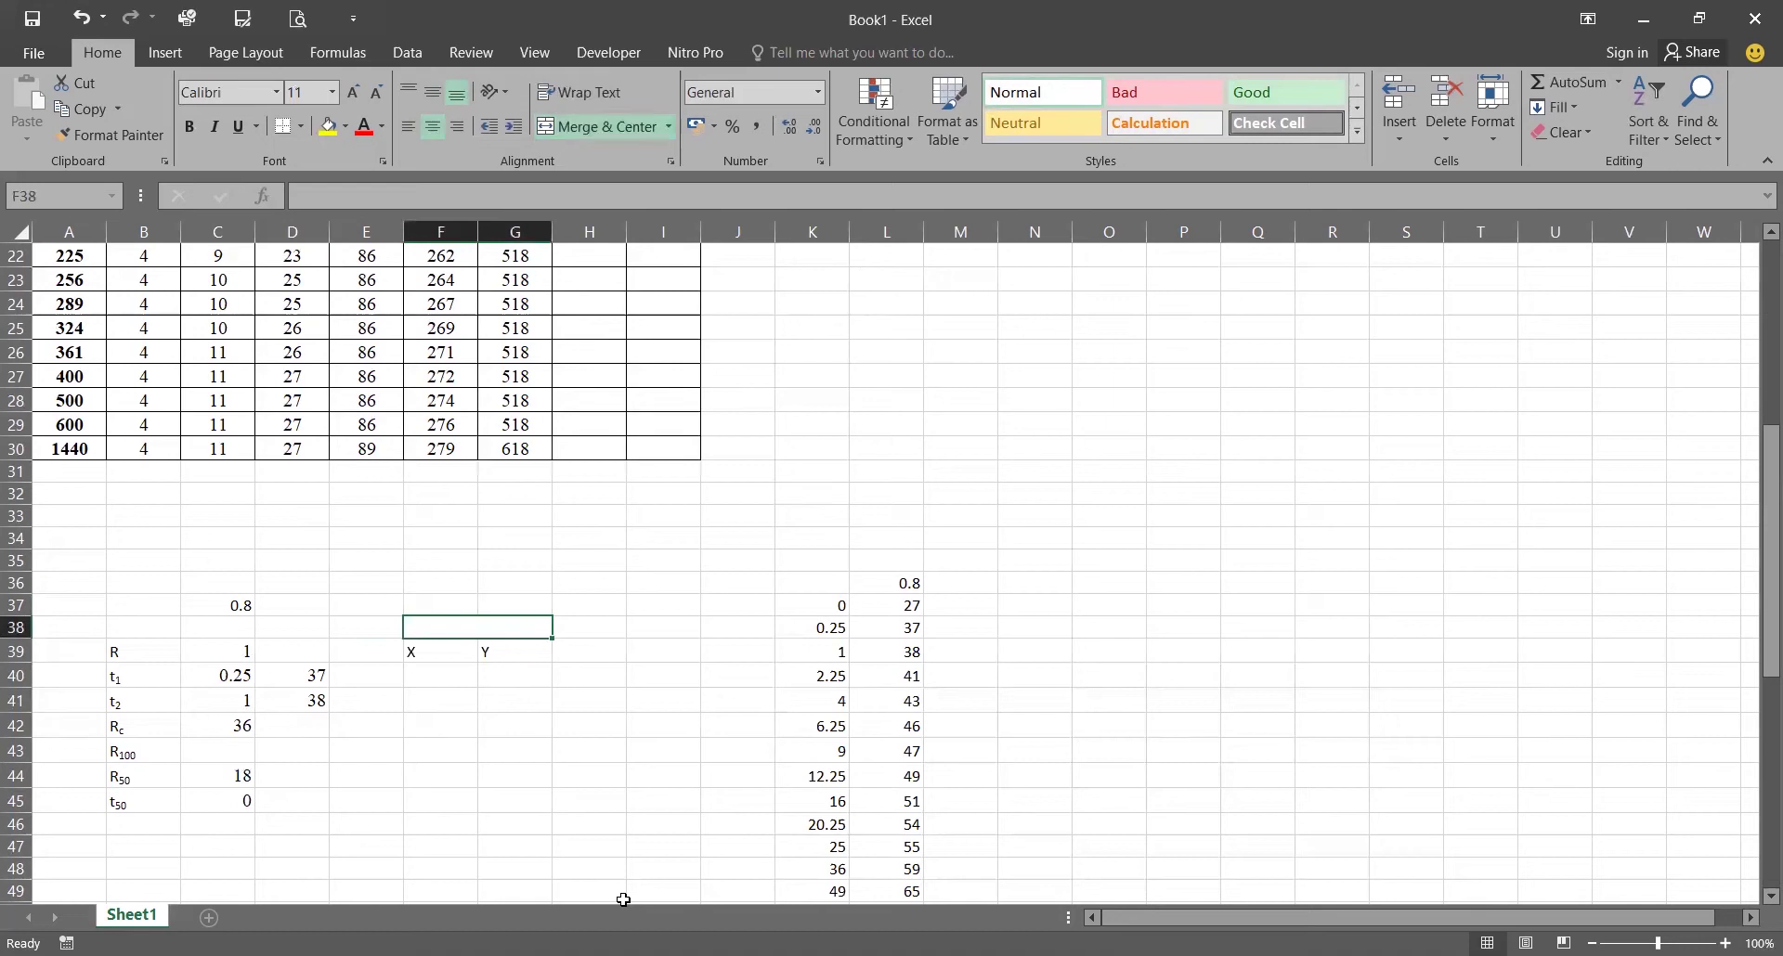
text(Coor)
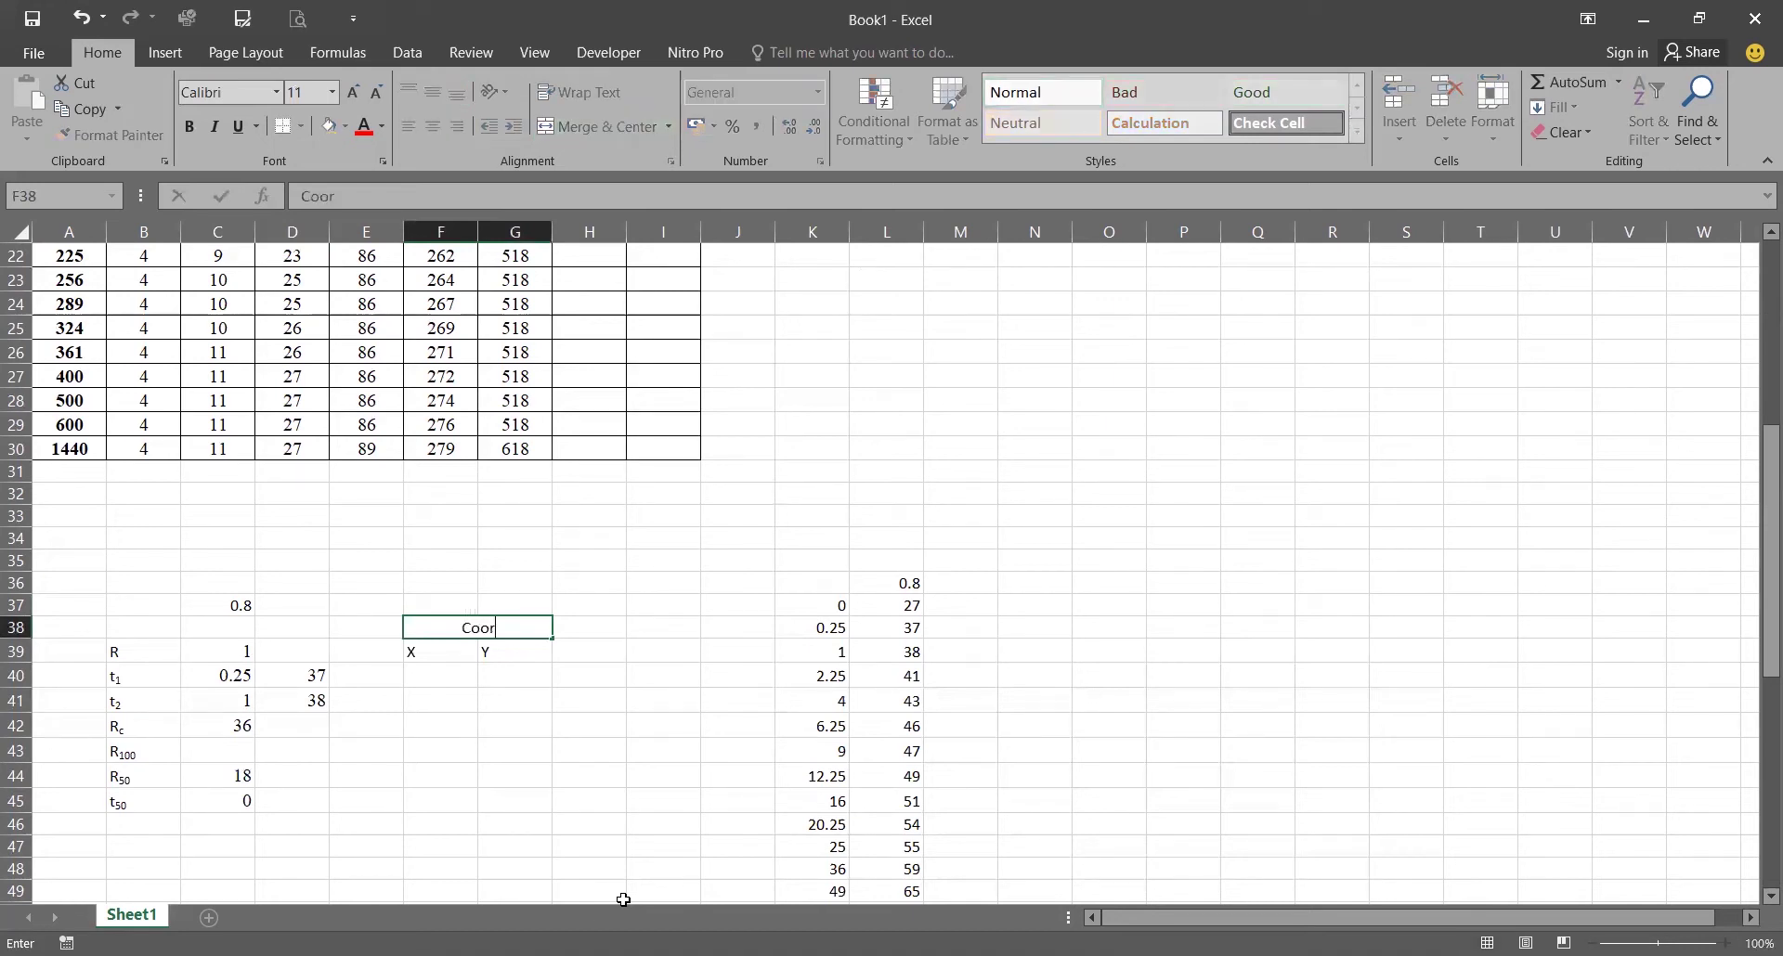
text(dinates)
key(Return)
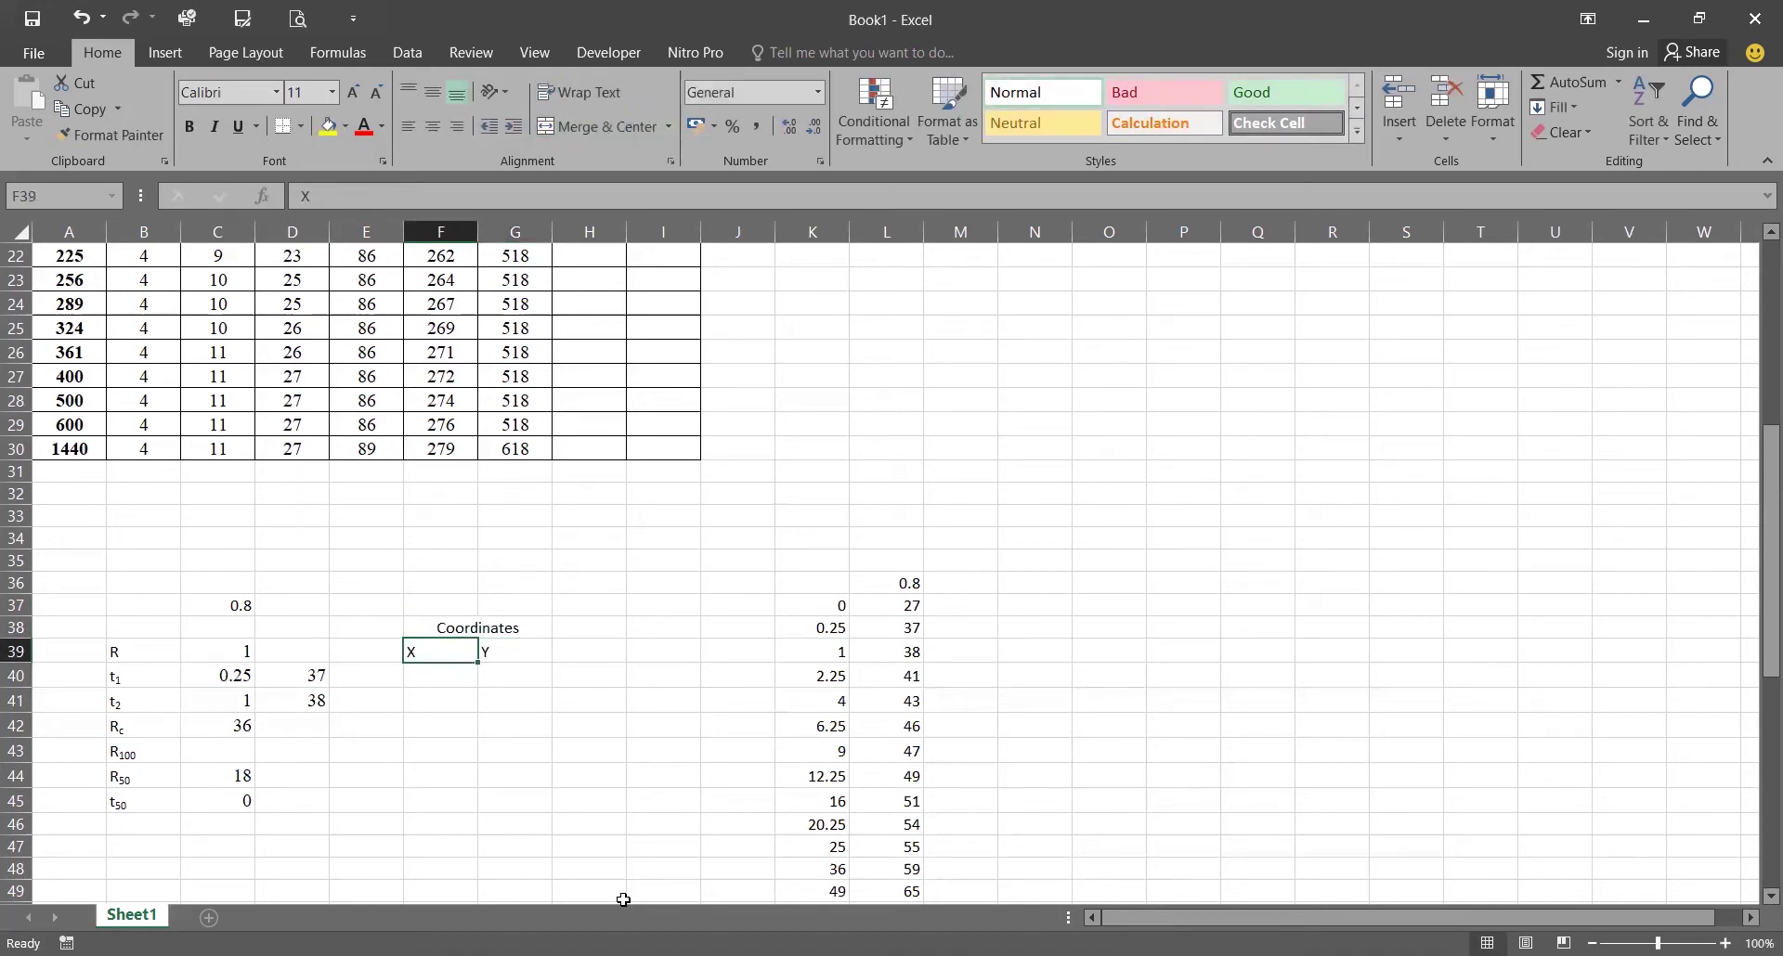
Step: Label the coordinate rows with a in E40:E43 and b in E44:E45
scroll(654, 827, up, 7)
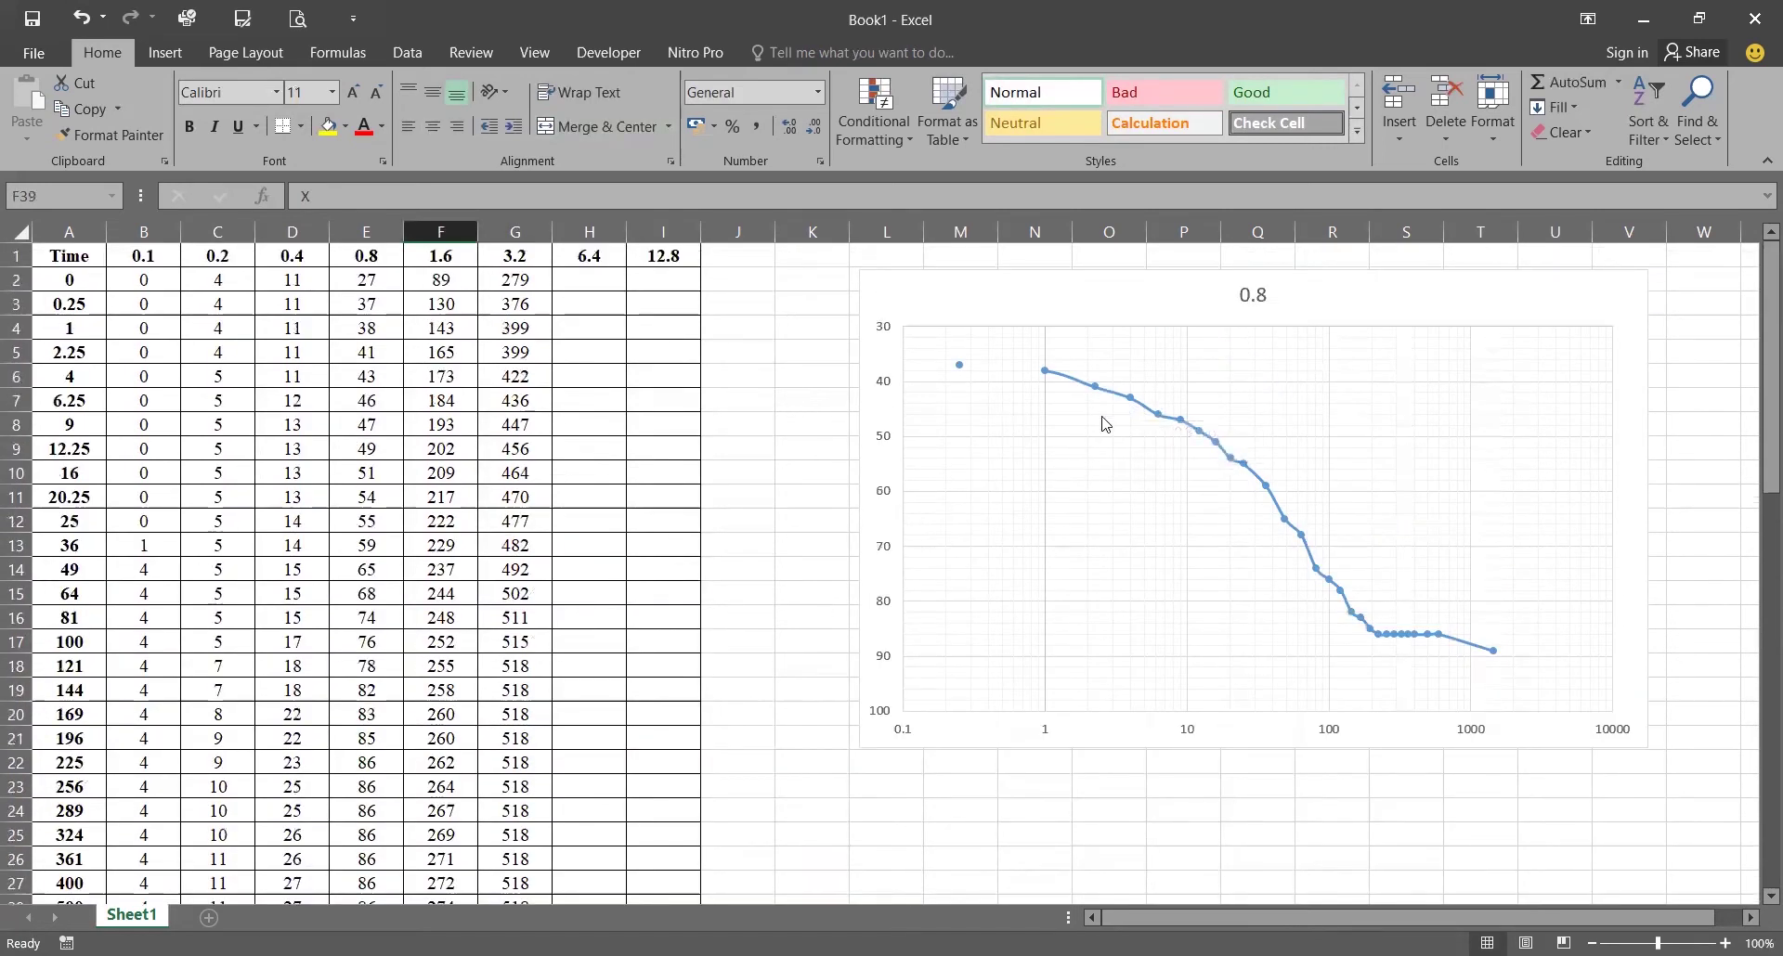
scroll(597, 617, down, 6)
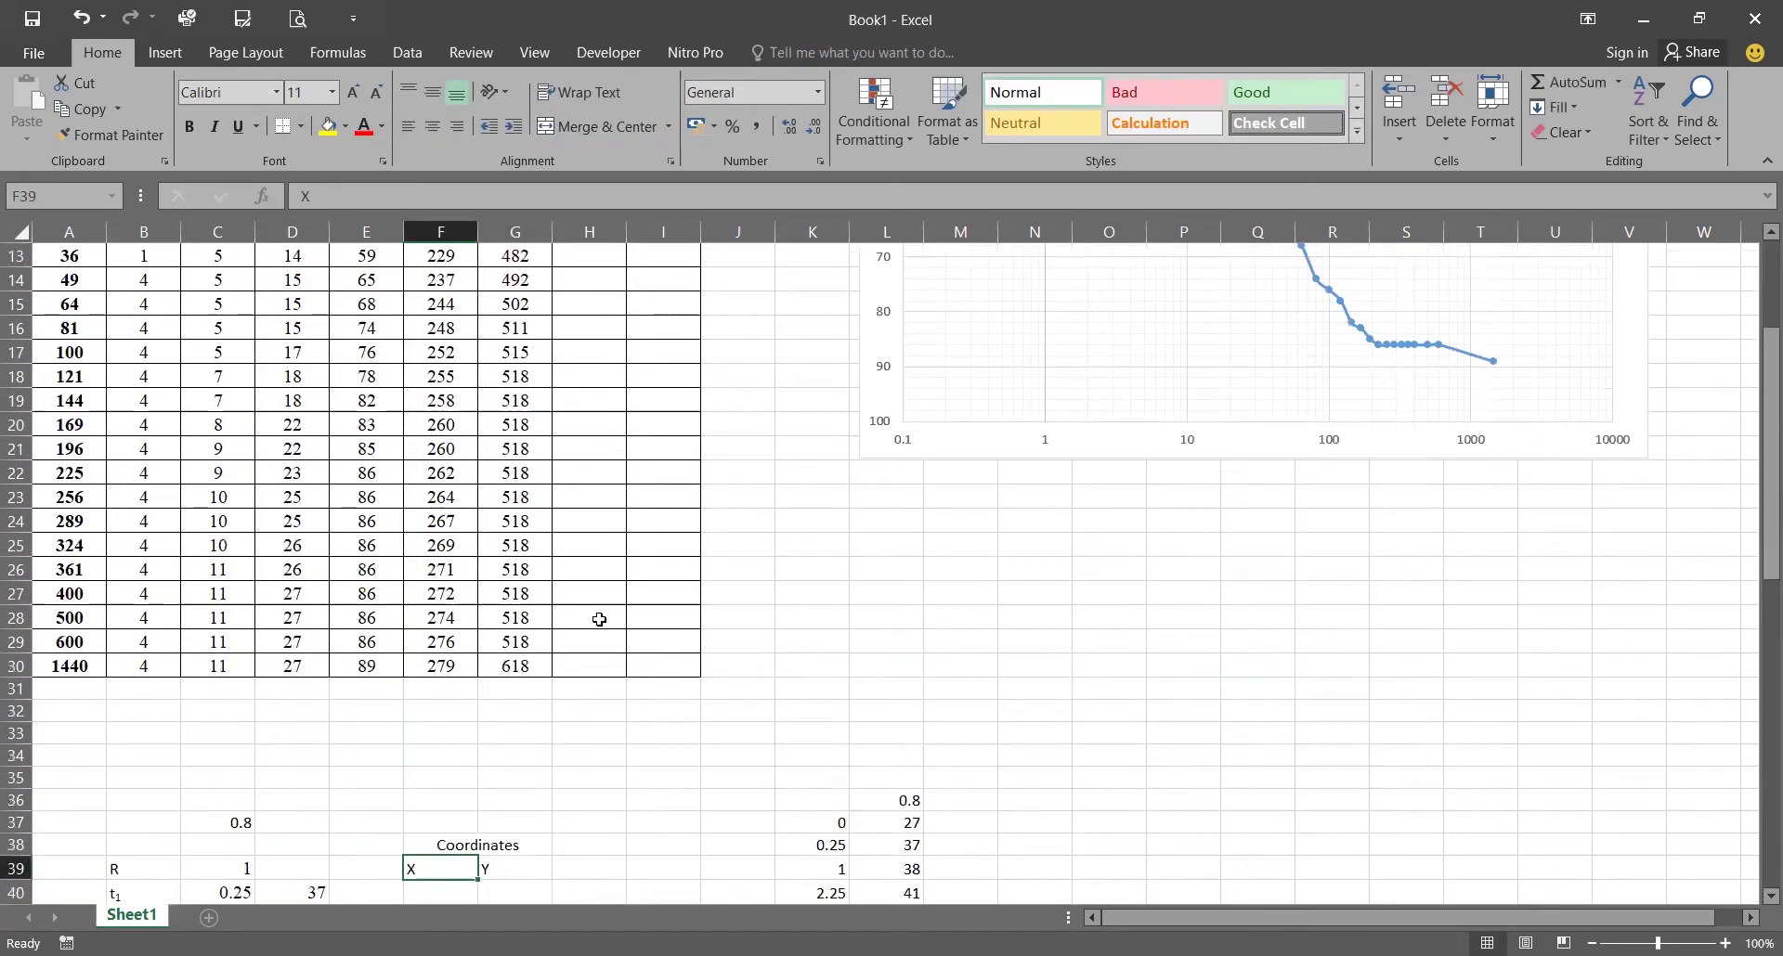
click(430, 751)
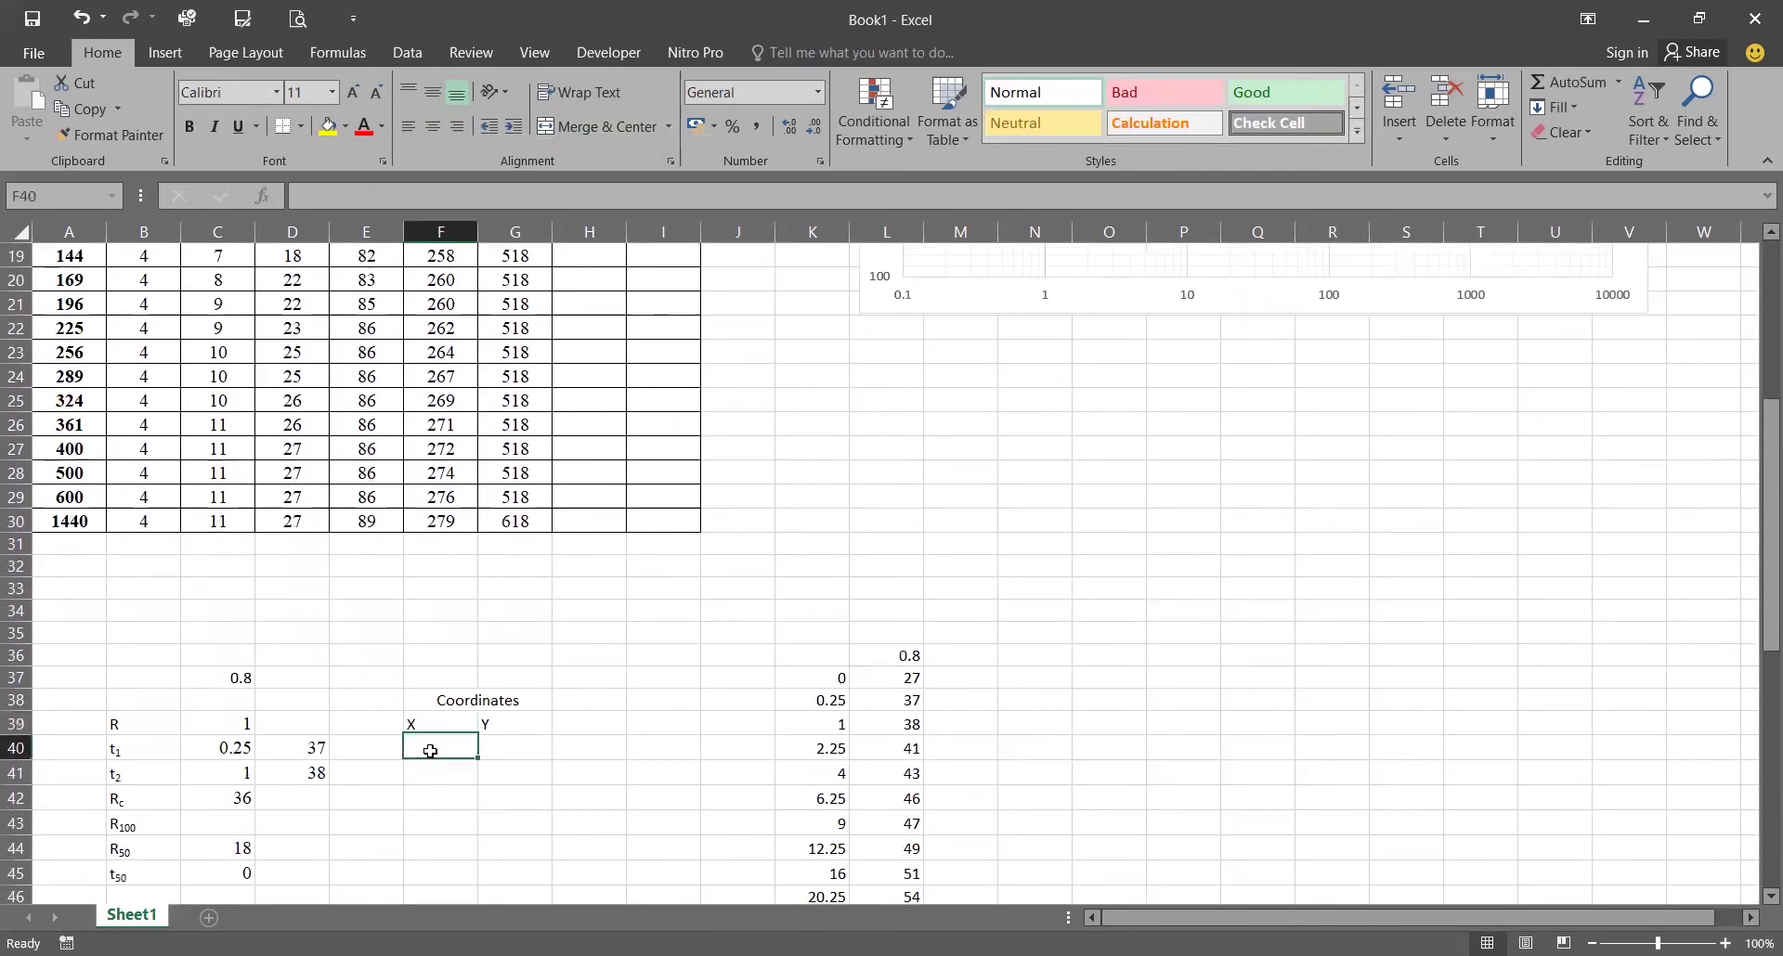
scroll(1105, 575, up, 6)
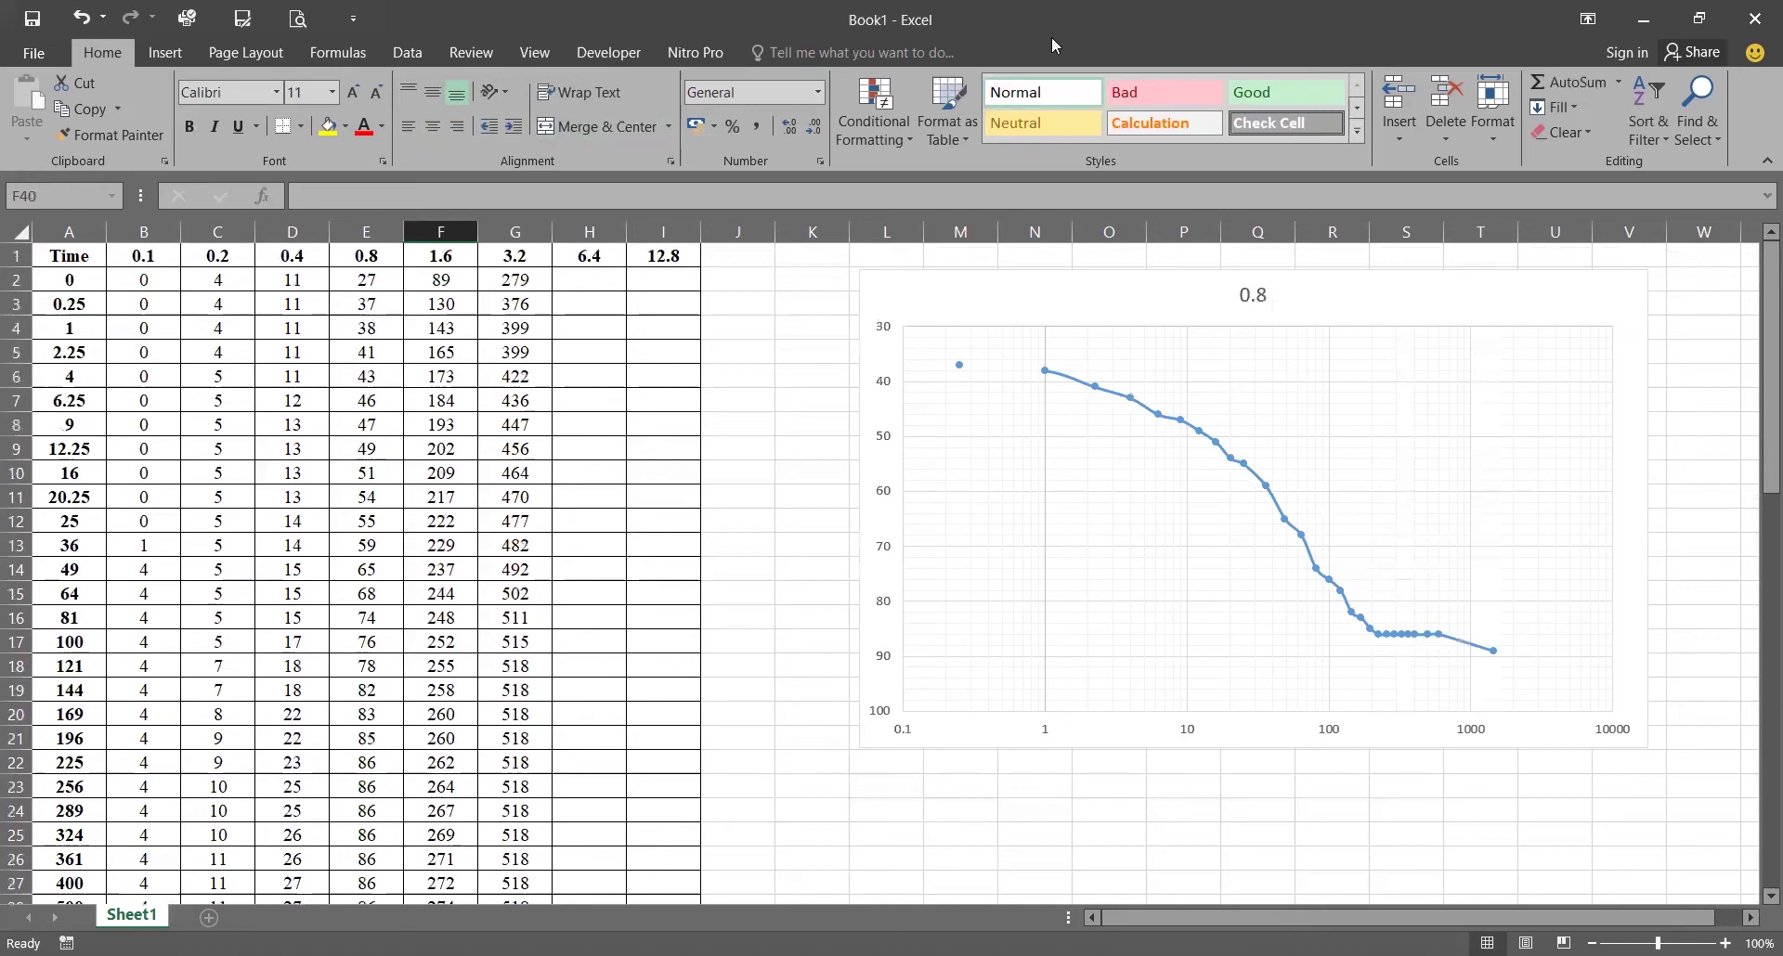
scroll(372, 698, down, 7)
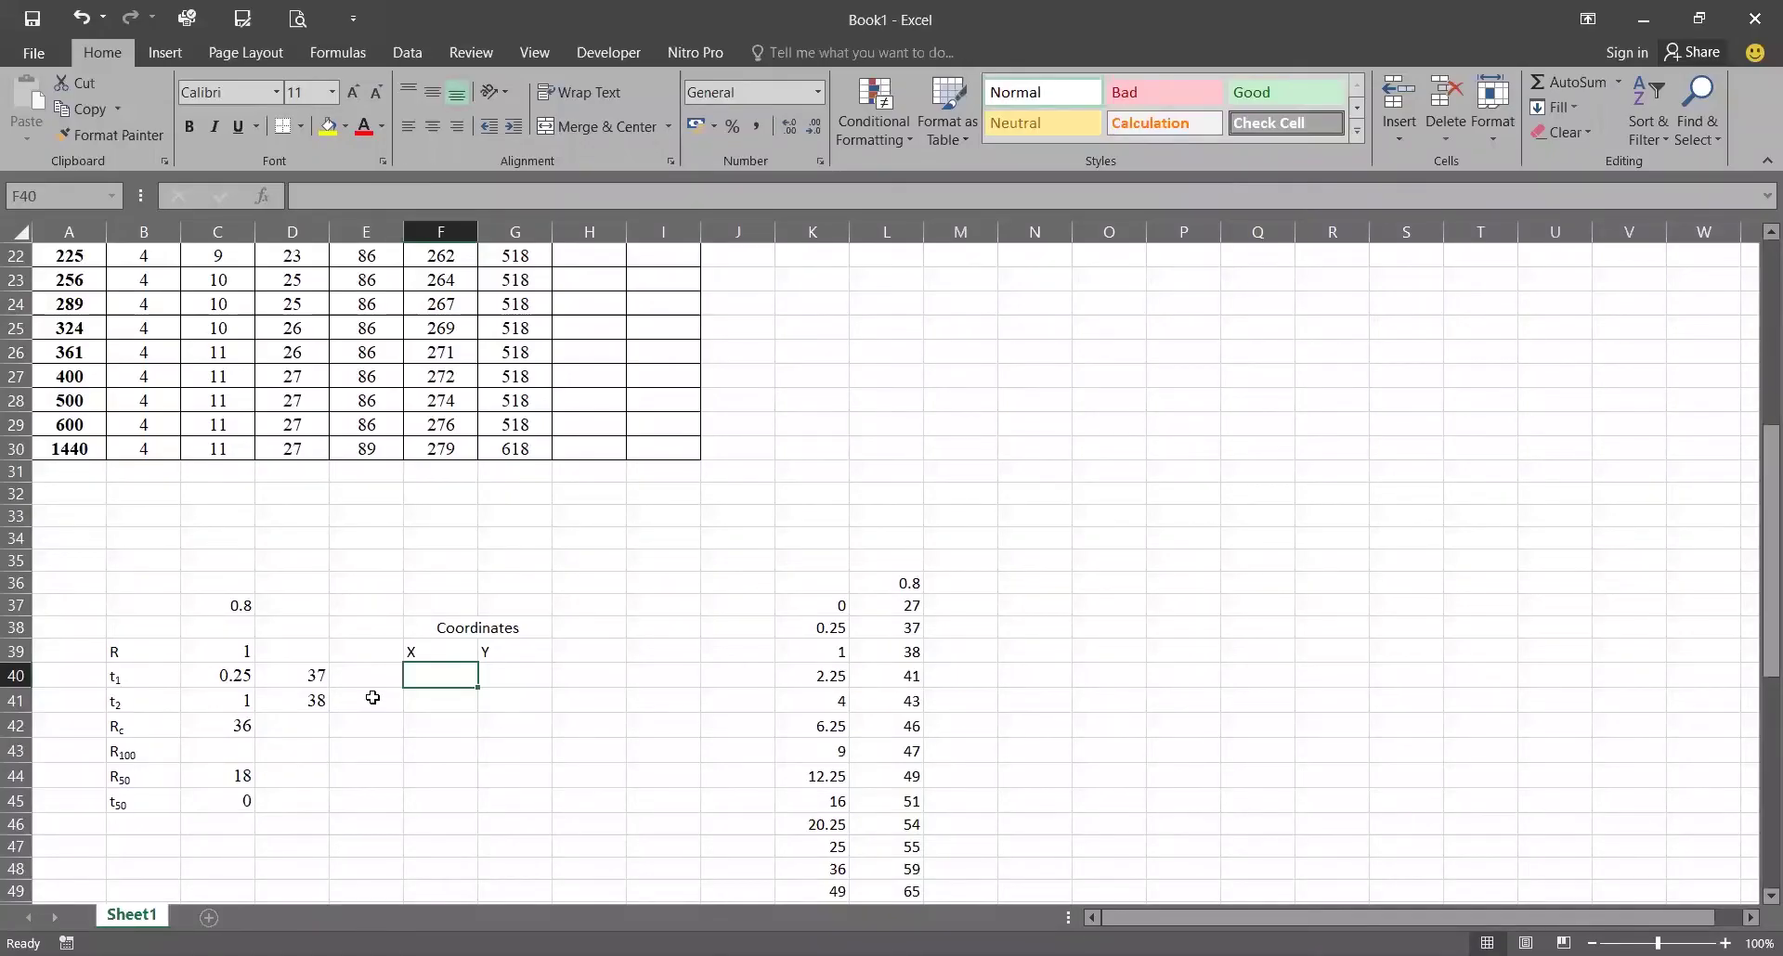
click(375, 679)
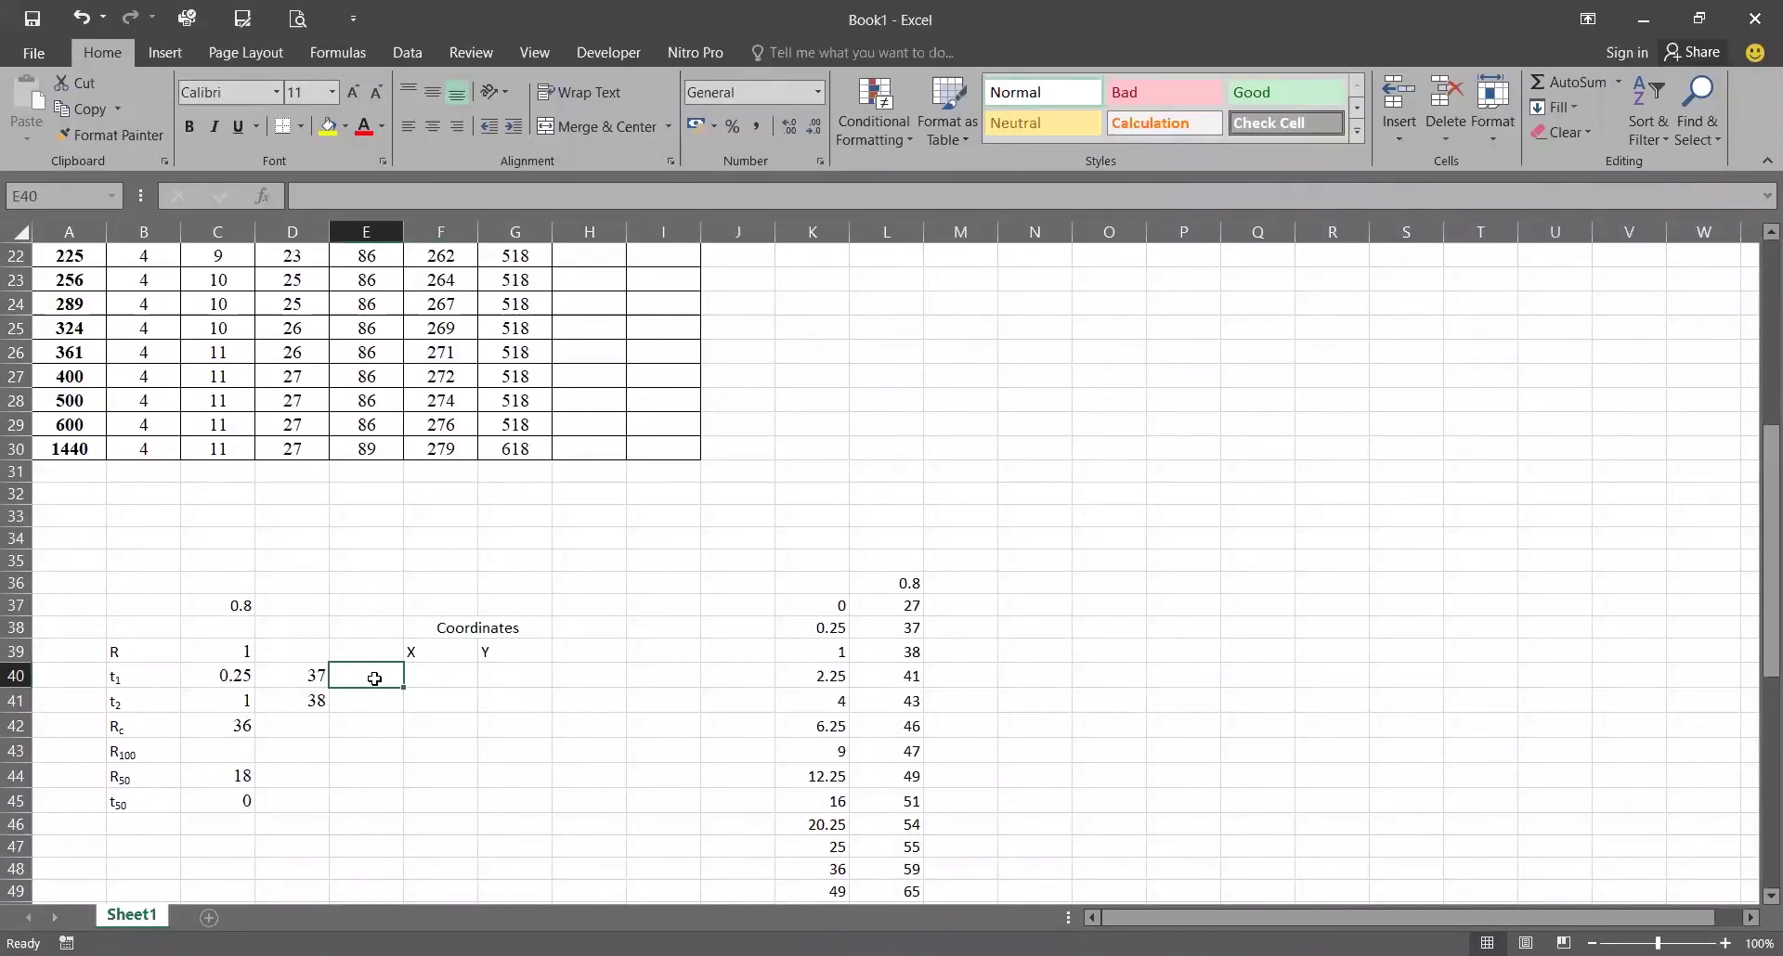
text(a)
key(Return)
text(a)
key(Return)
text(a)
key(Return)
text(a)
key(ctrl+Return)
key(Return)
text(b)
key(Return)
text(b)
key(Return)
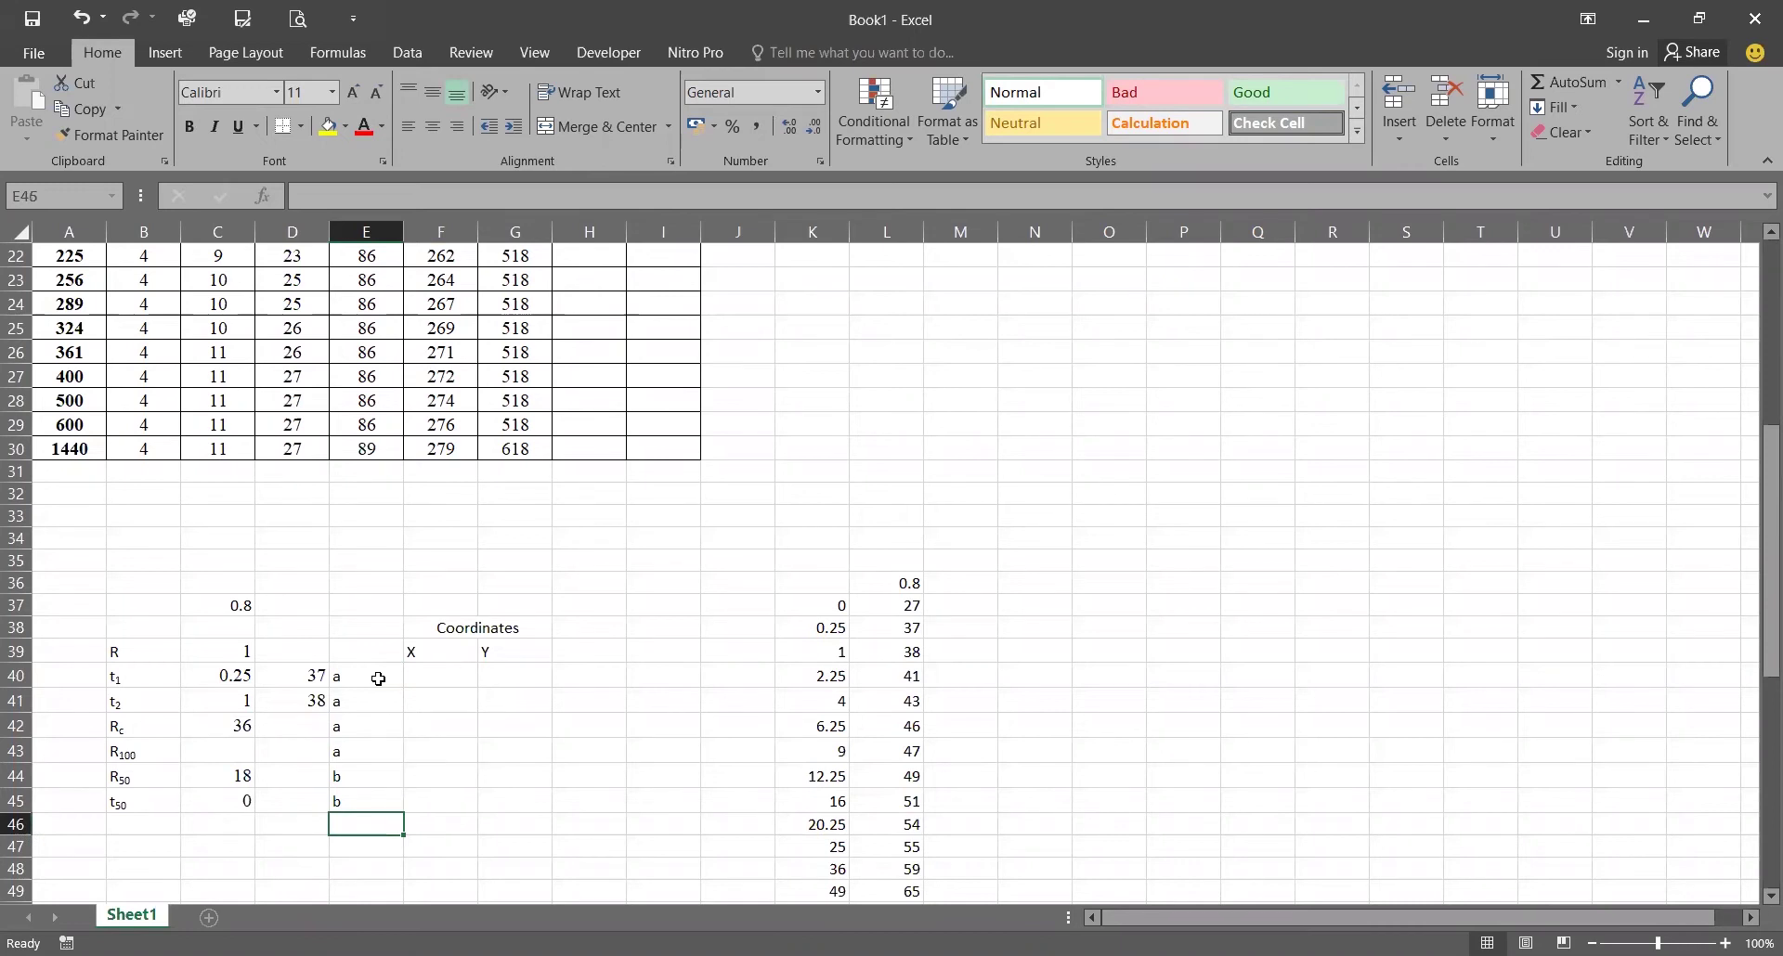
Step: Check the chart's points at times 0.25 and 1, and clear the time 0 reading in L37
scroll(437, 676, up, 7)
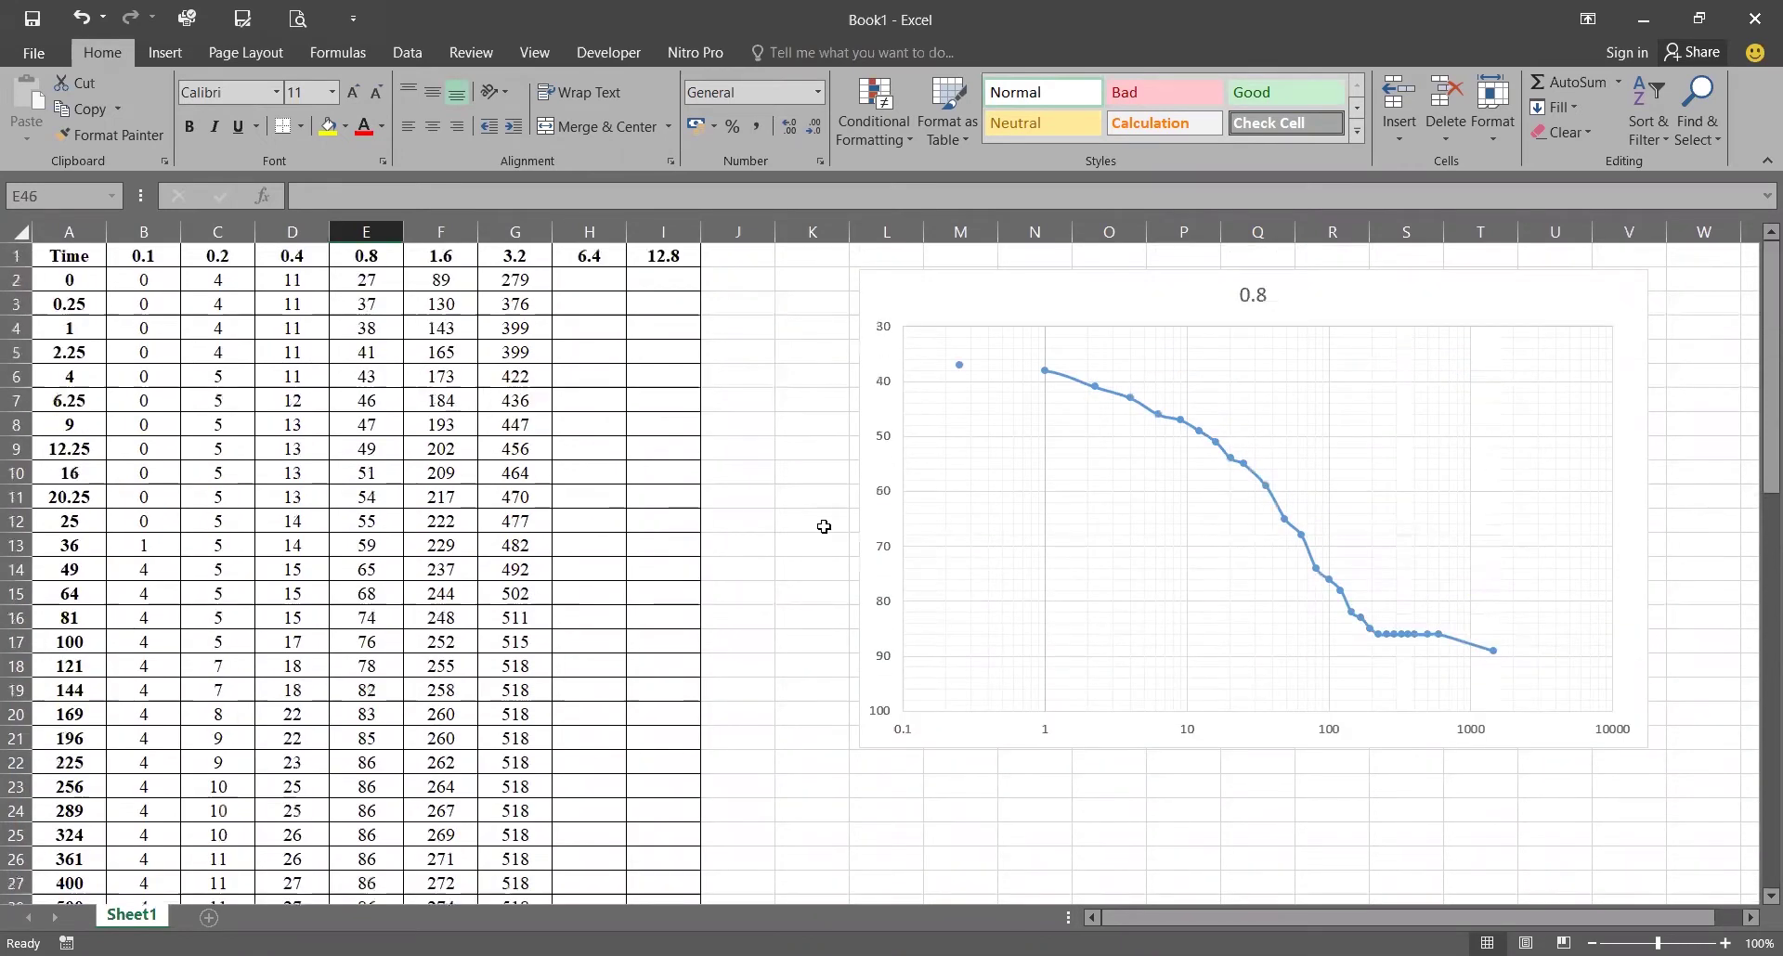
mouse_move(1042, 375)
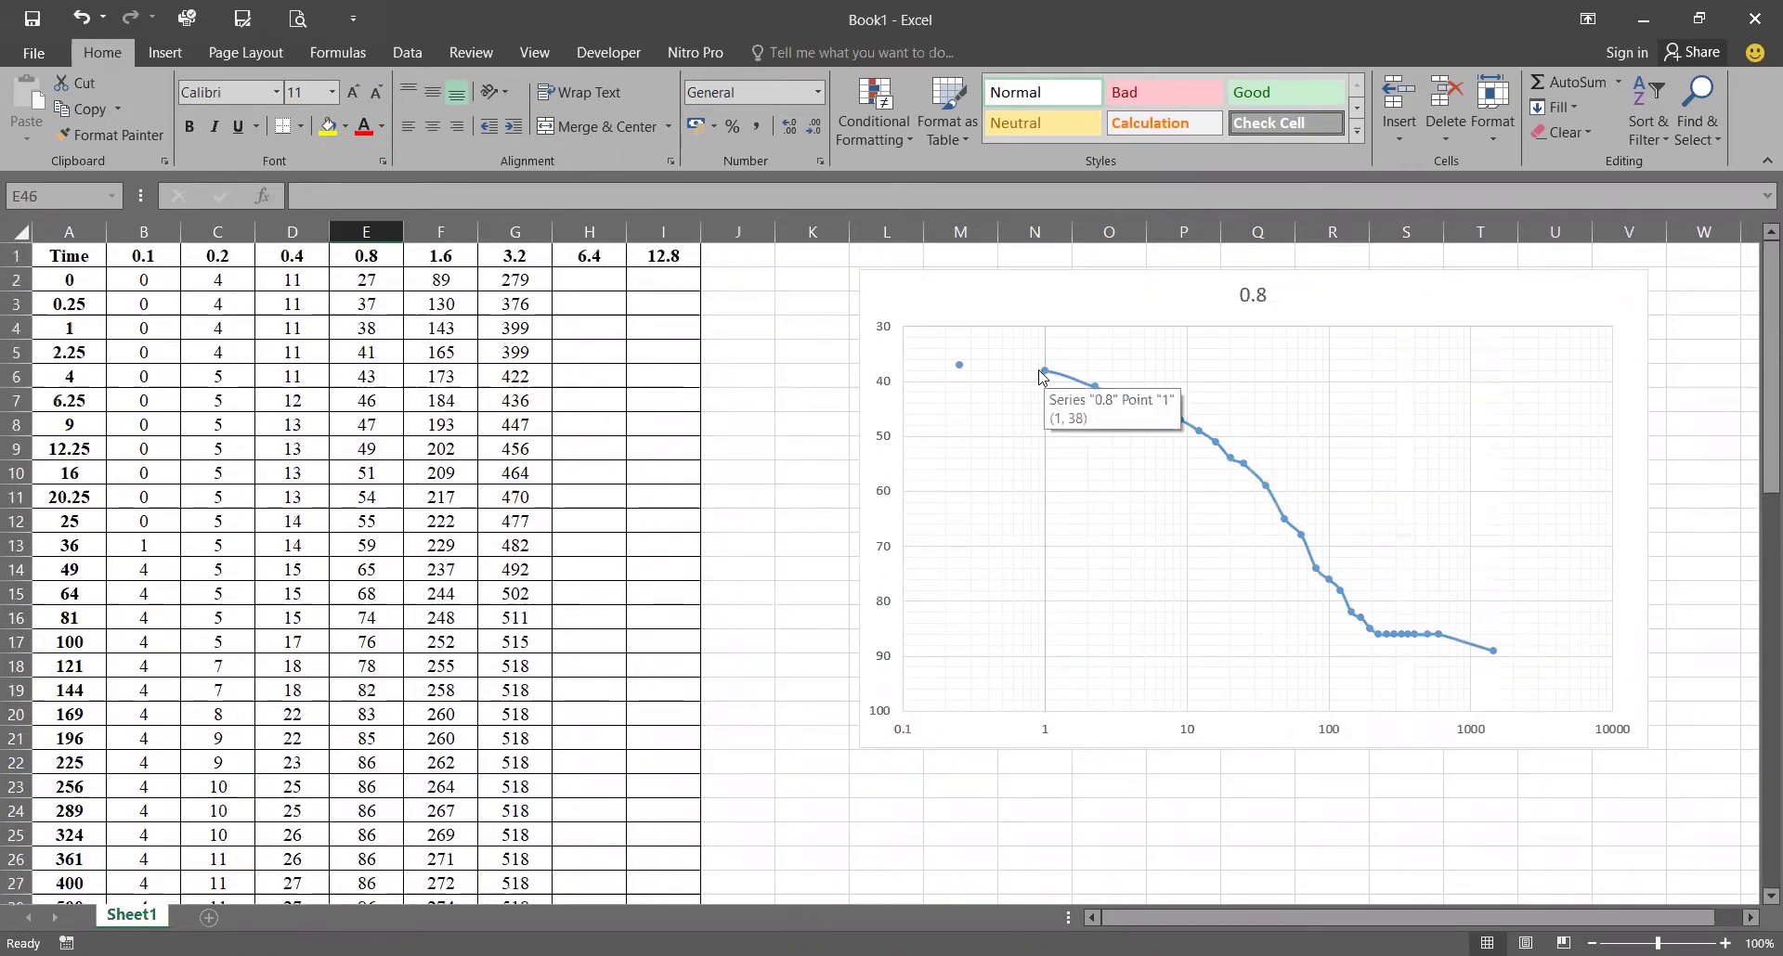
scroll(1045, 376, down, 6)
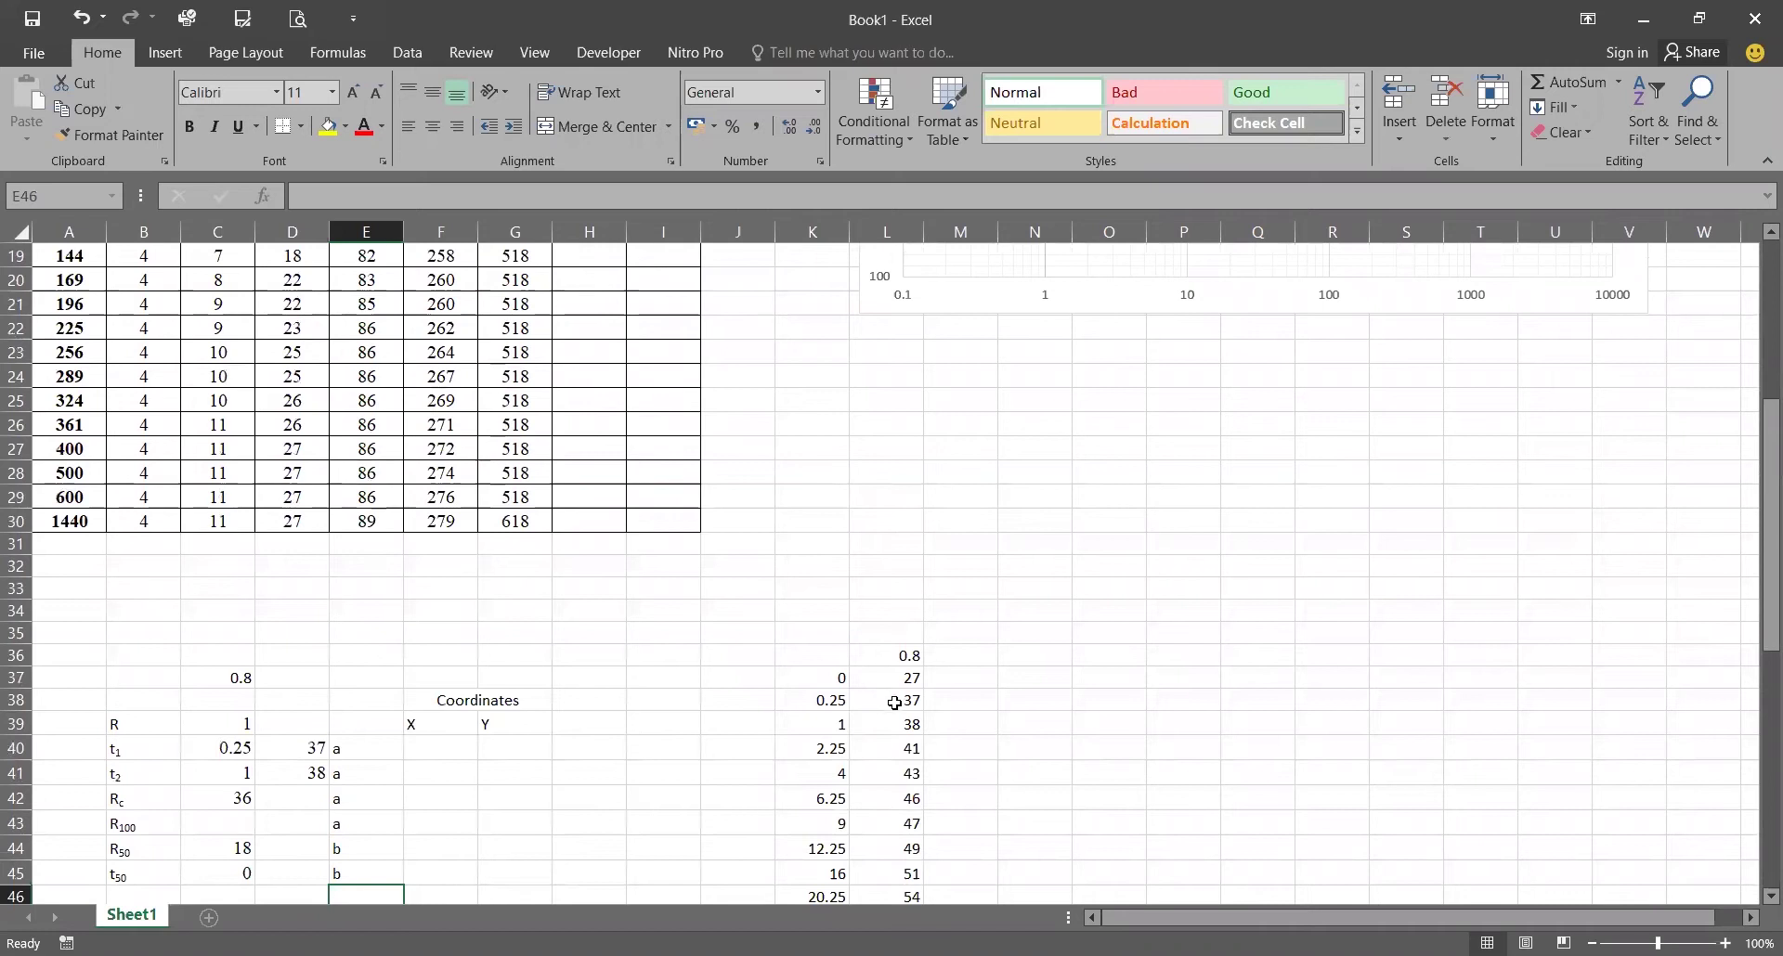
scroll(922, 702, up, 5)
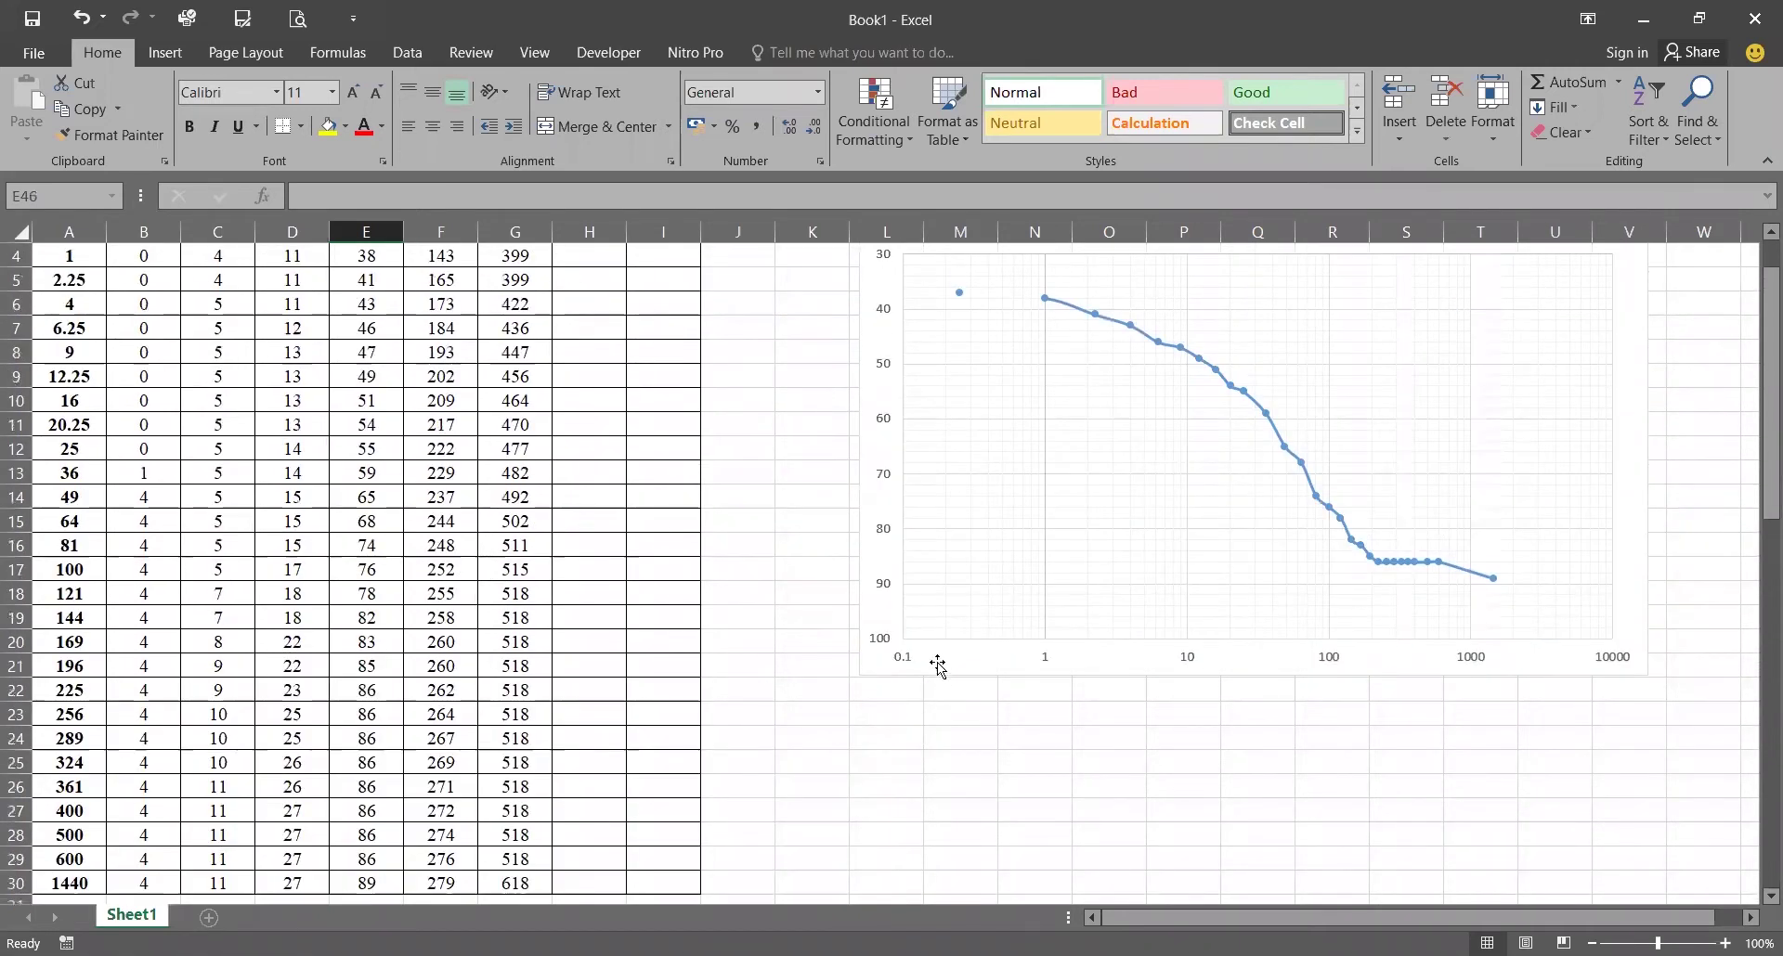
mouse_move(963, 303)
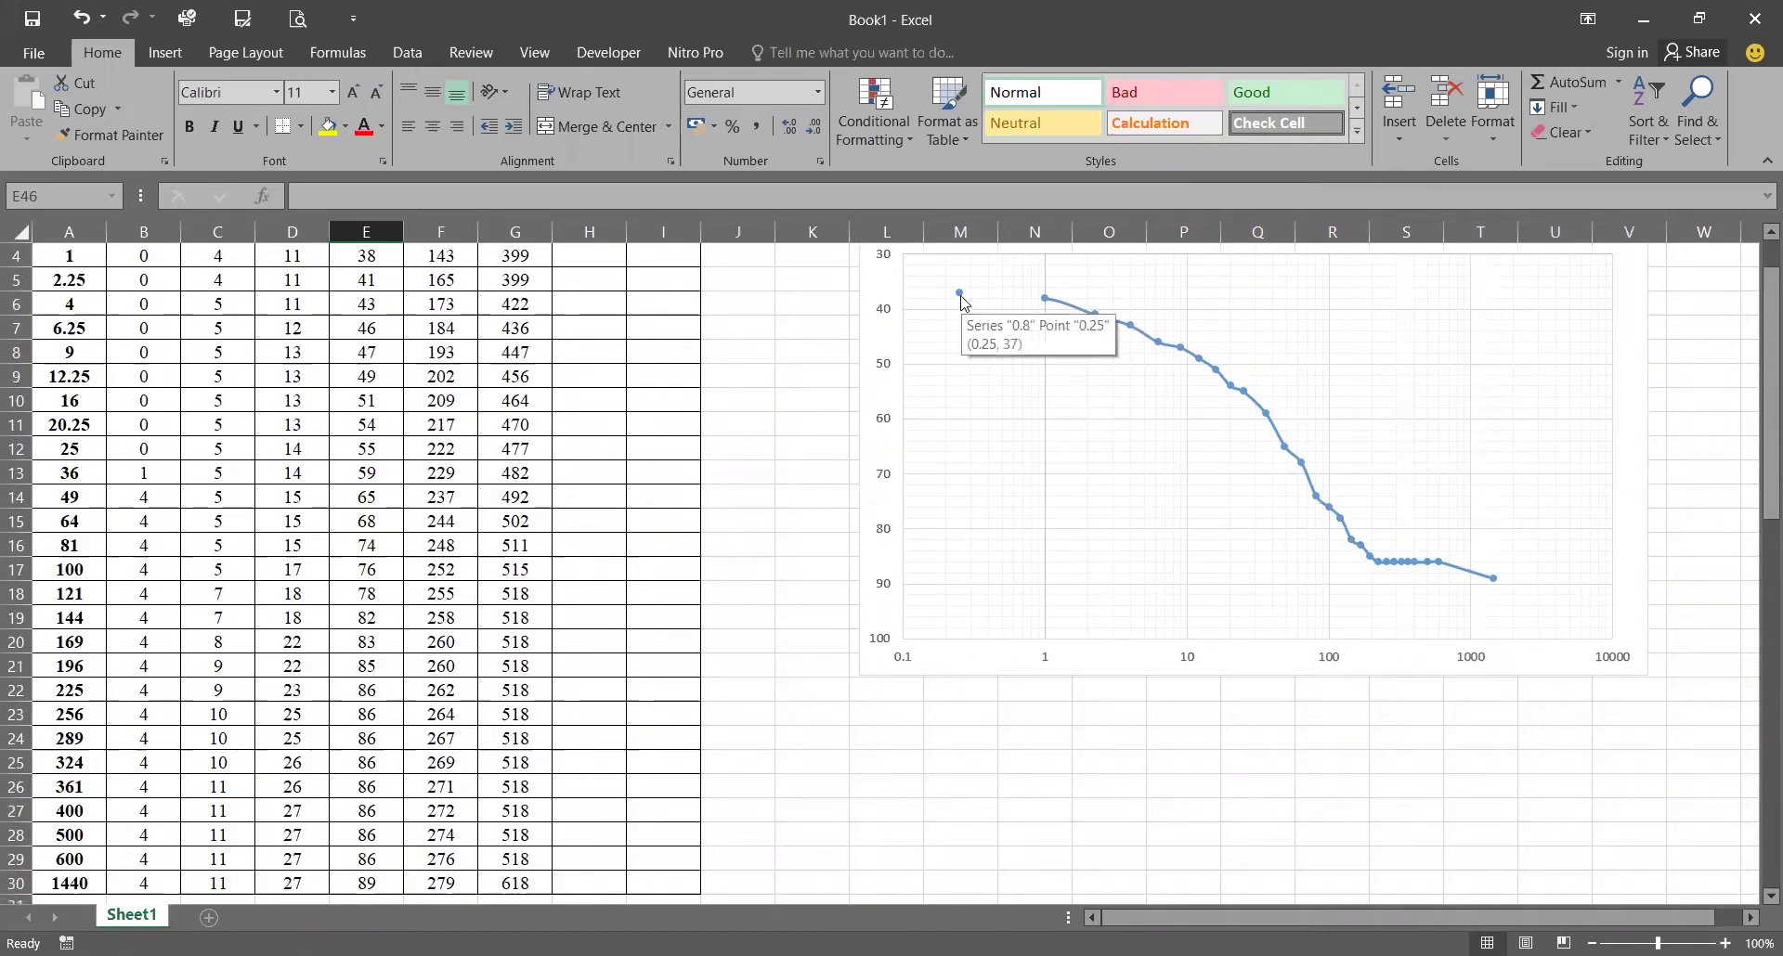
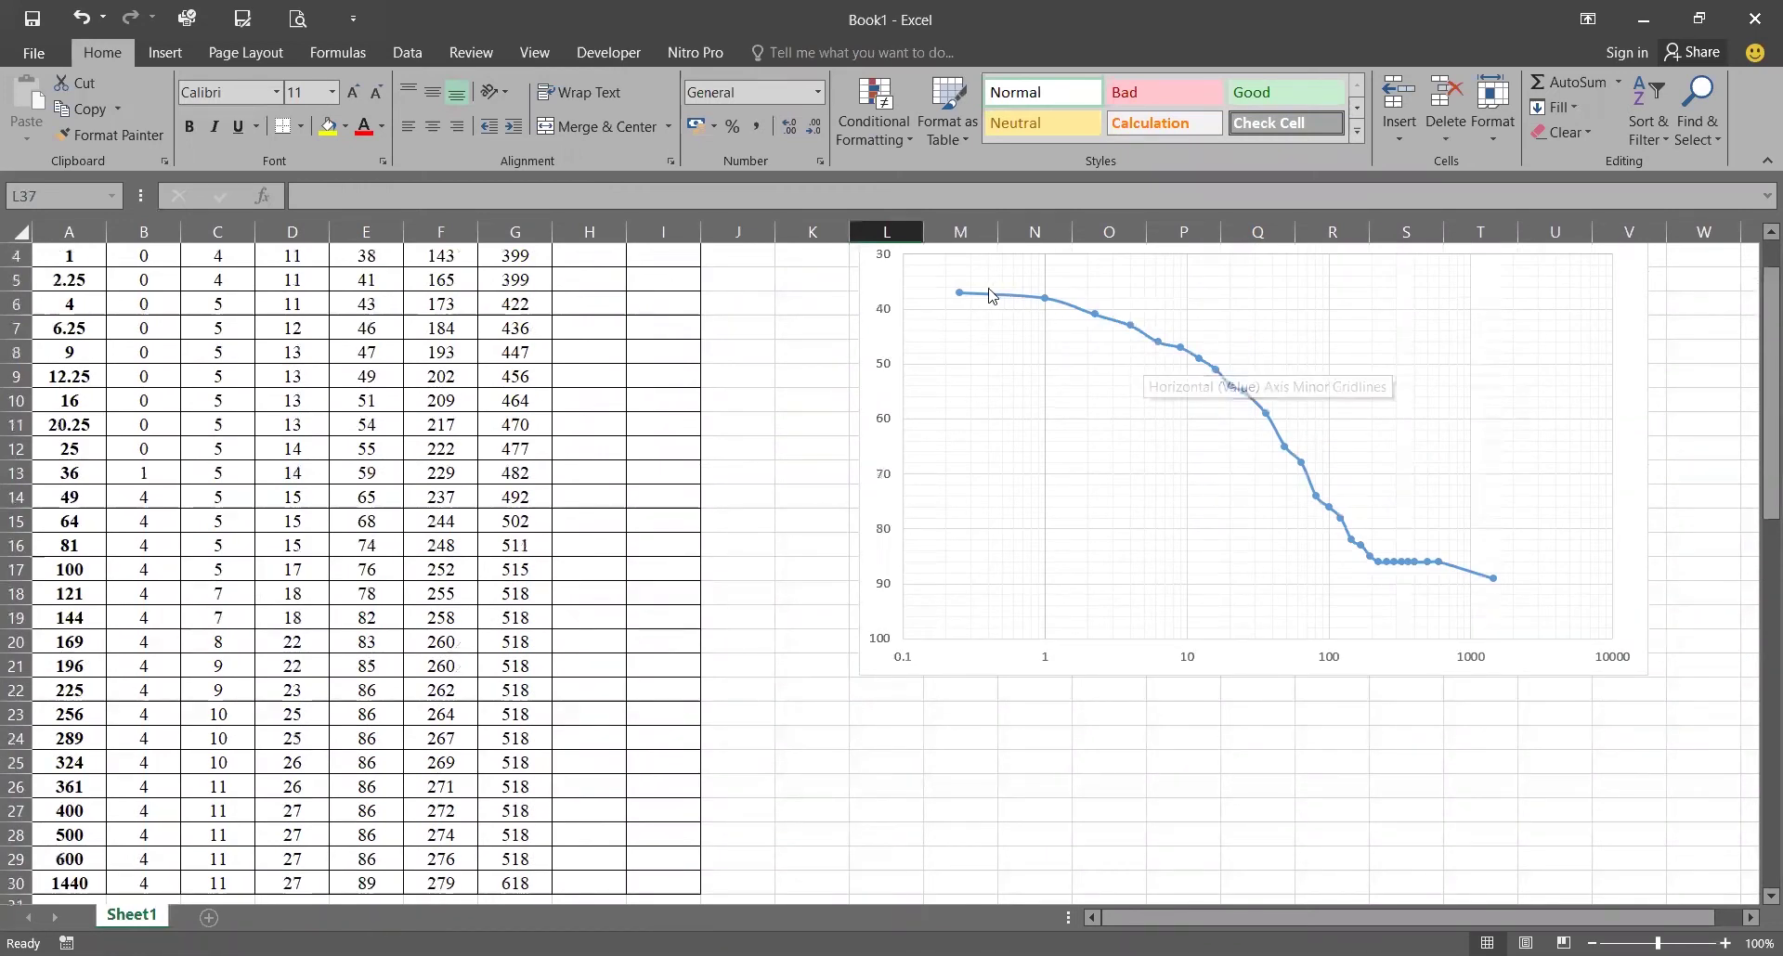
mouse_move(963, 297)
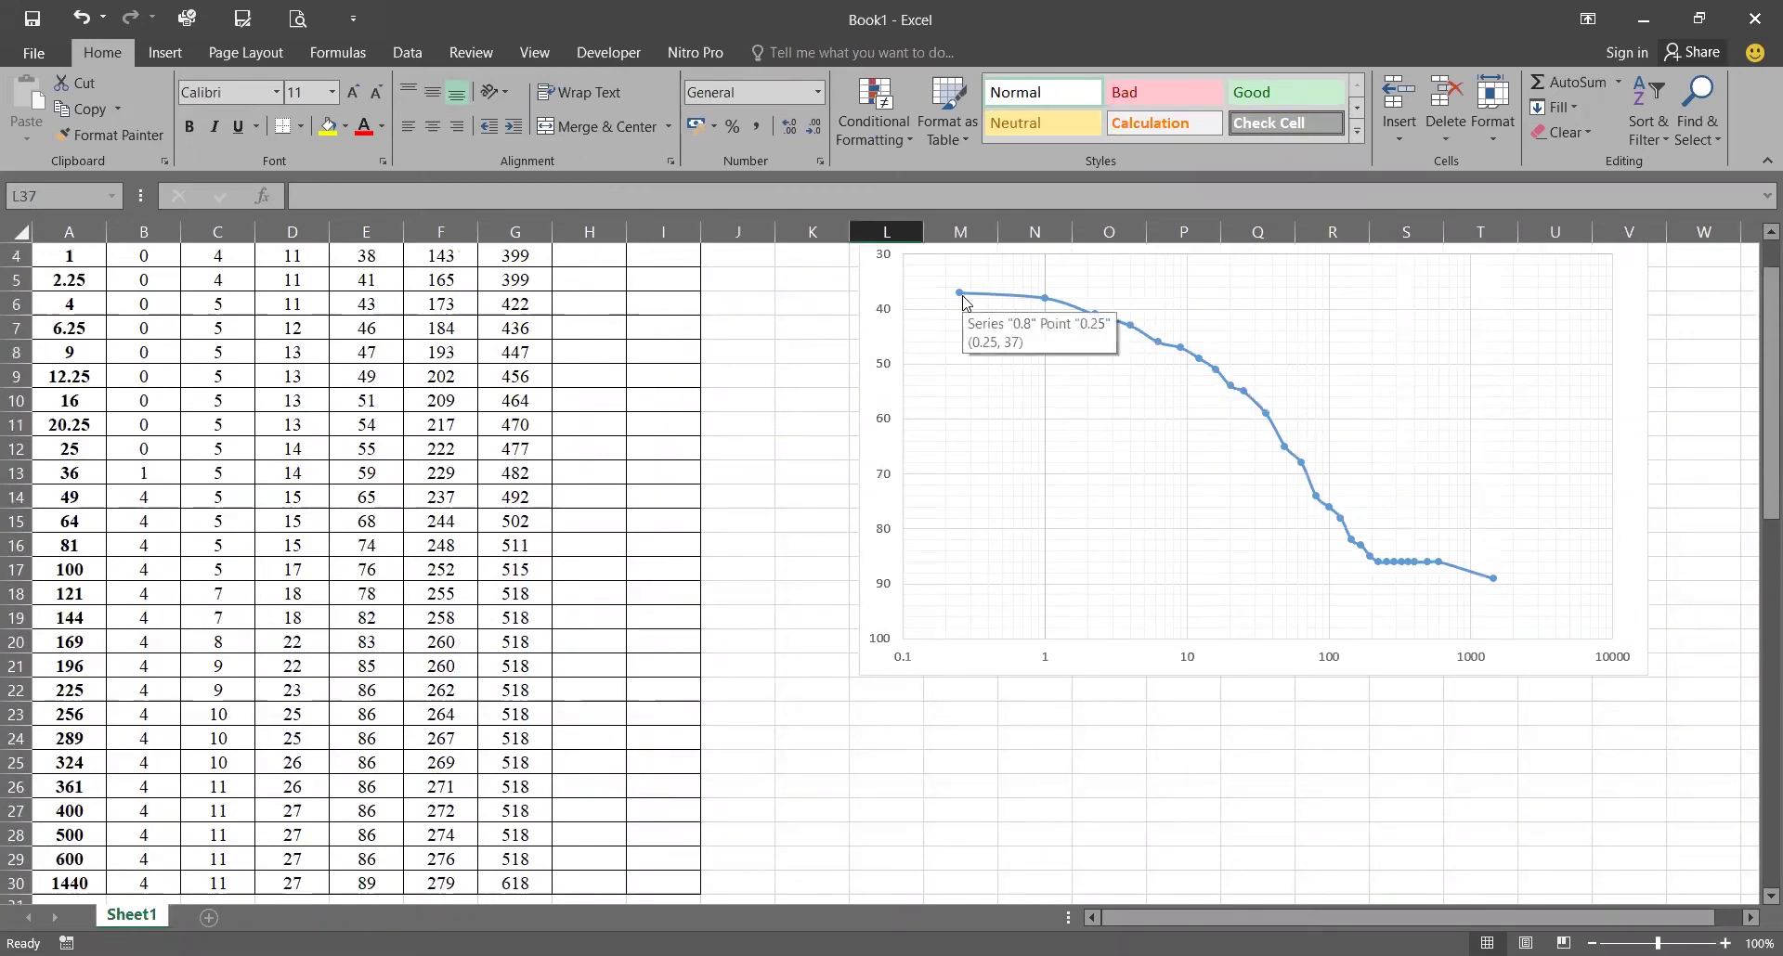
Step: Set the first coordinate pair in row 40 to X 0.2 and Y linked to the Rc value in C42
scroll(504, 773, down, 4)
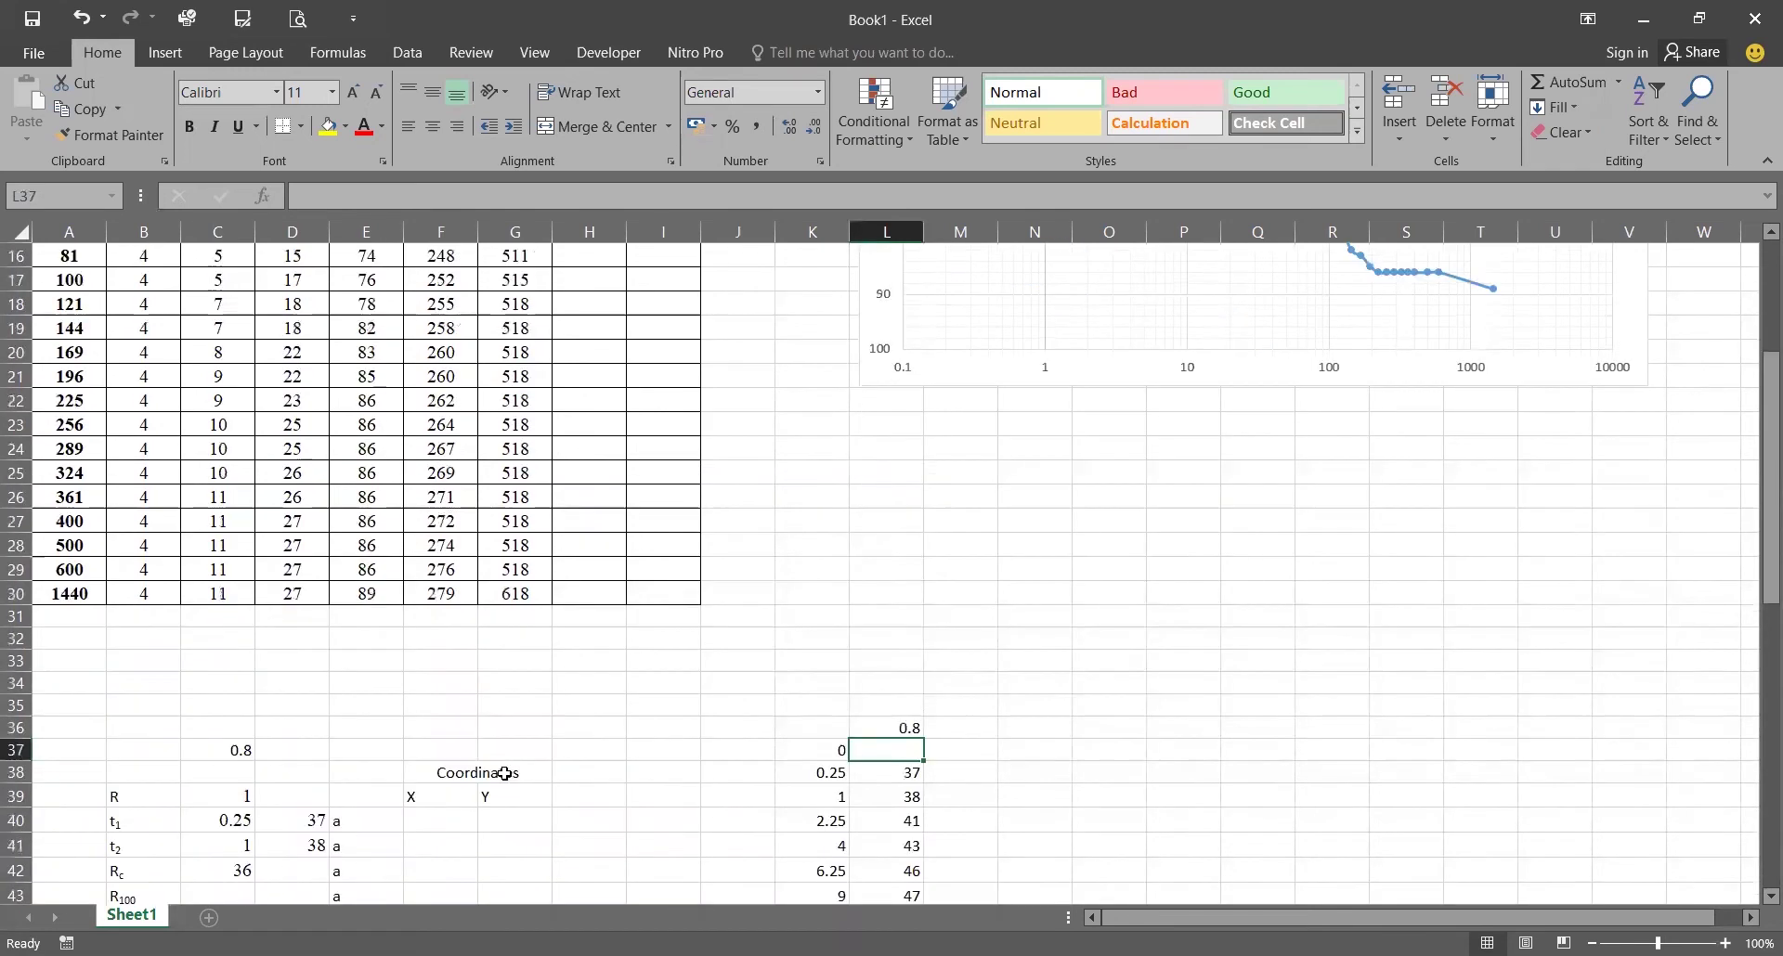
scroll(505, 774, down, 1)
click(447, 751)
text(0.2)
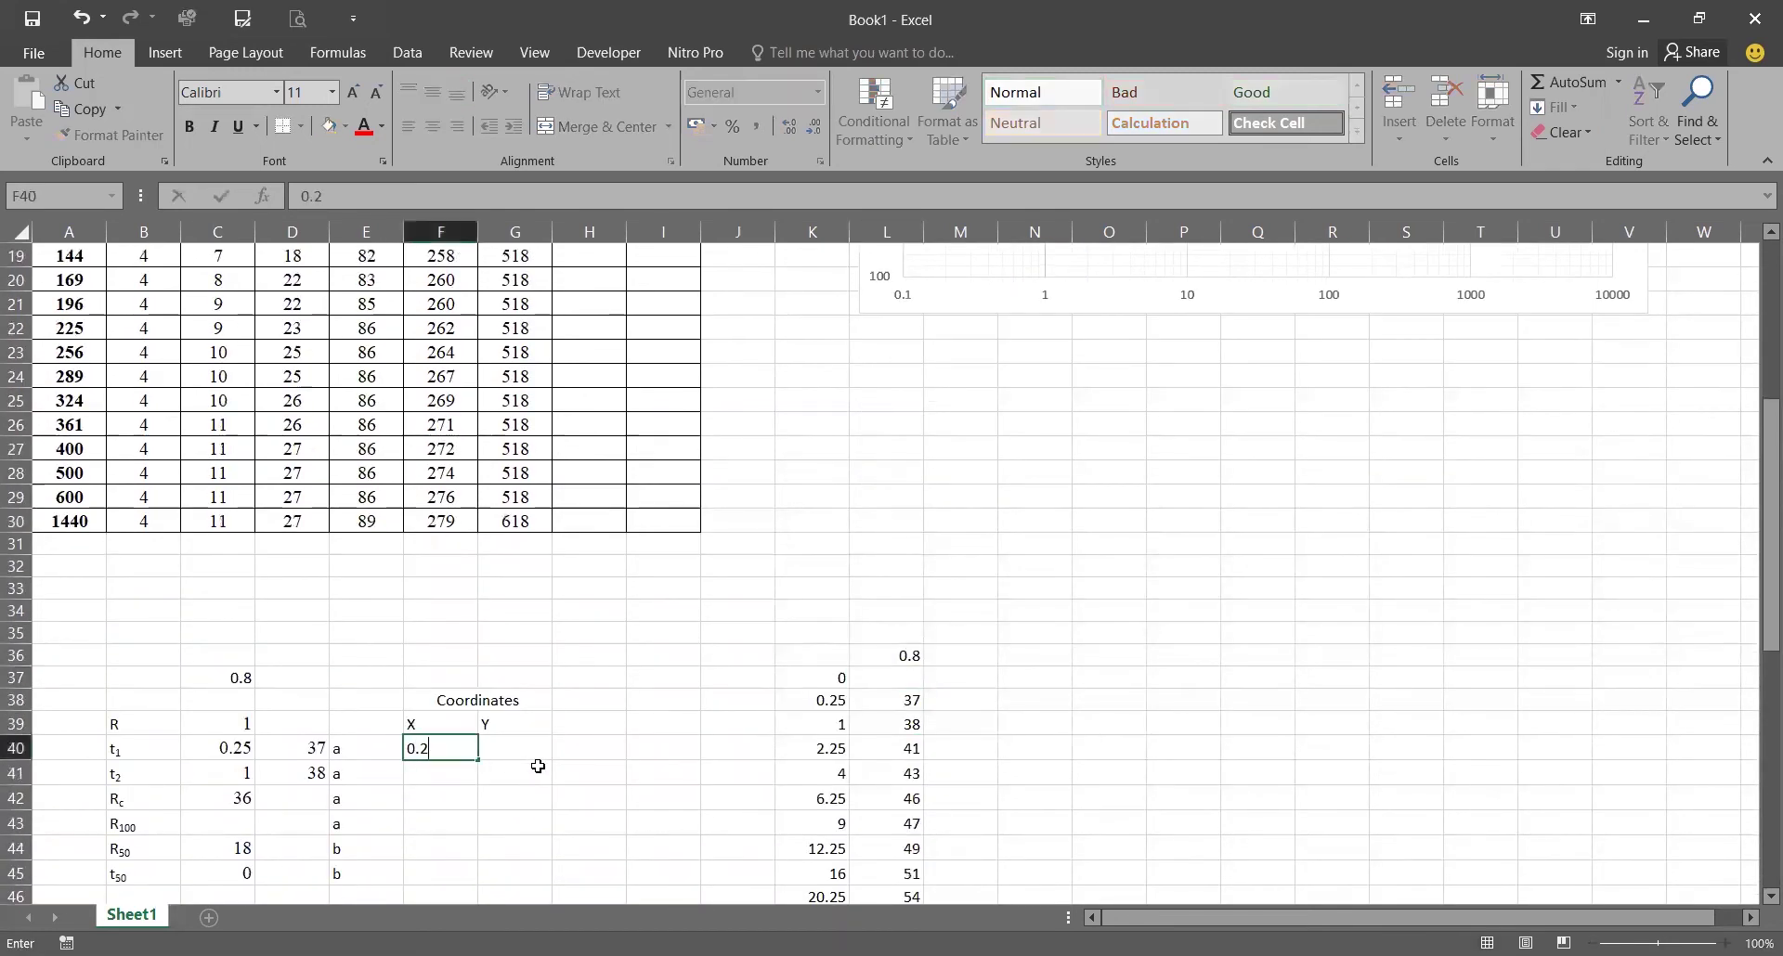
key(Tab)
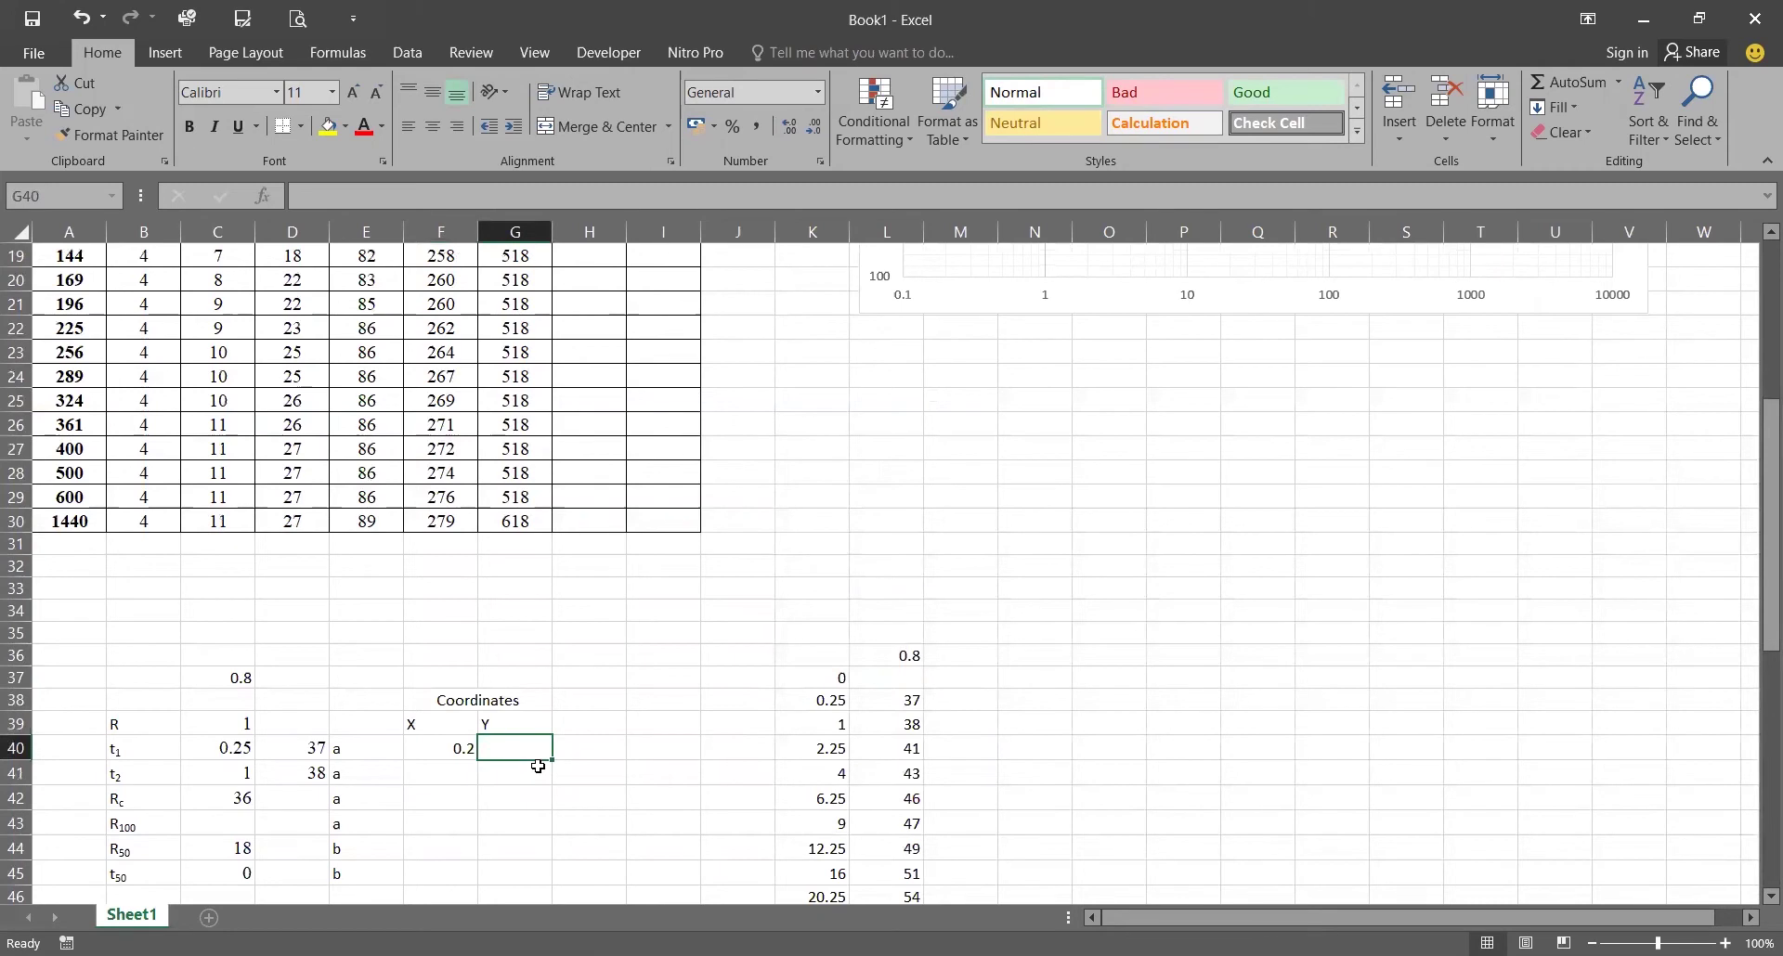
text(36)
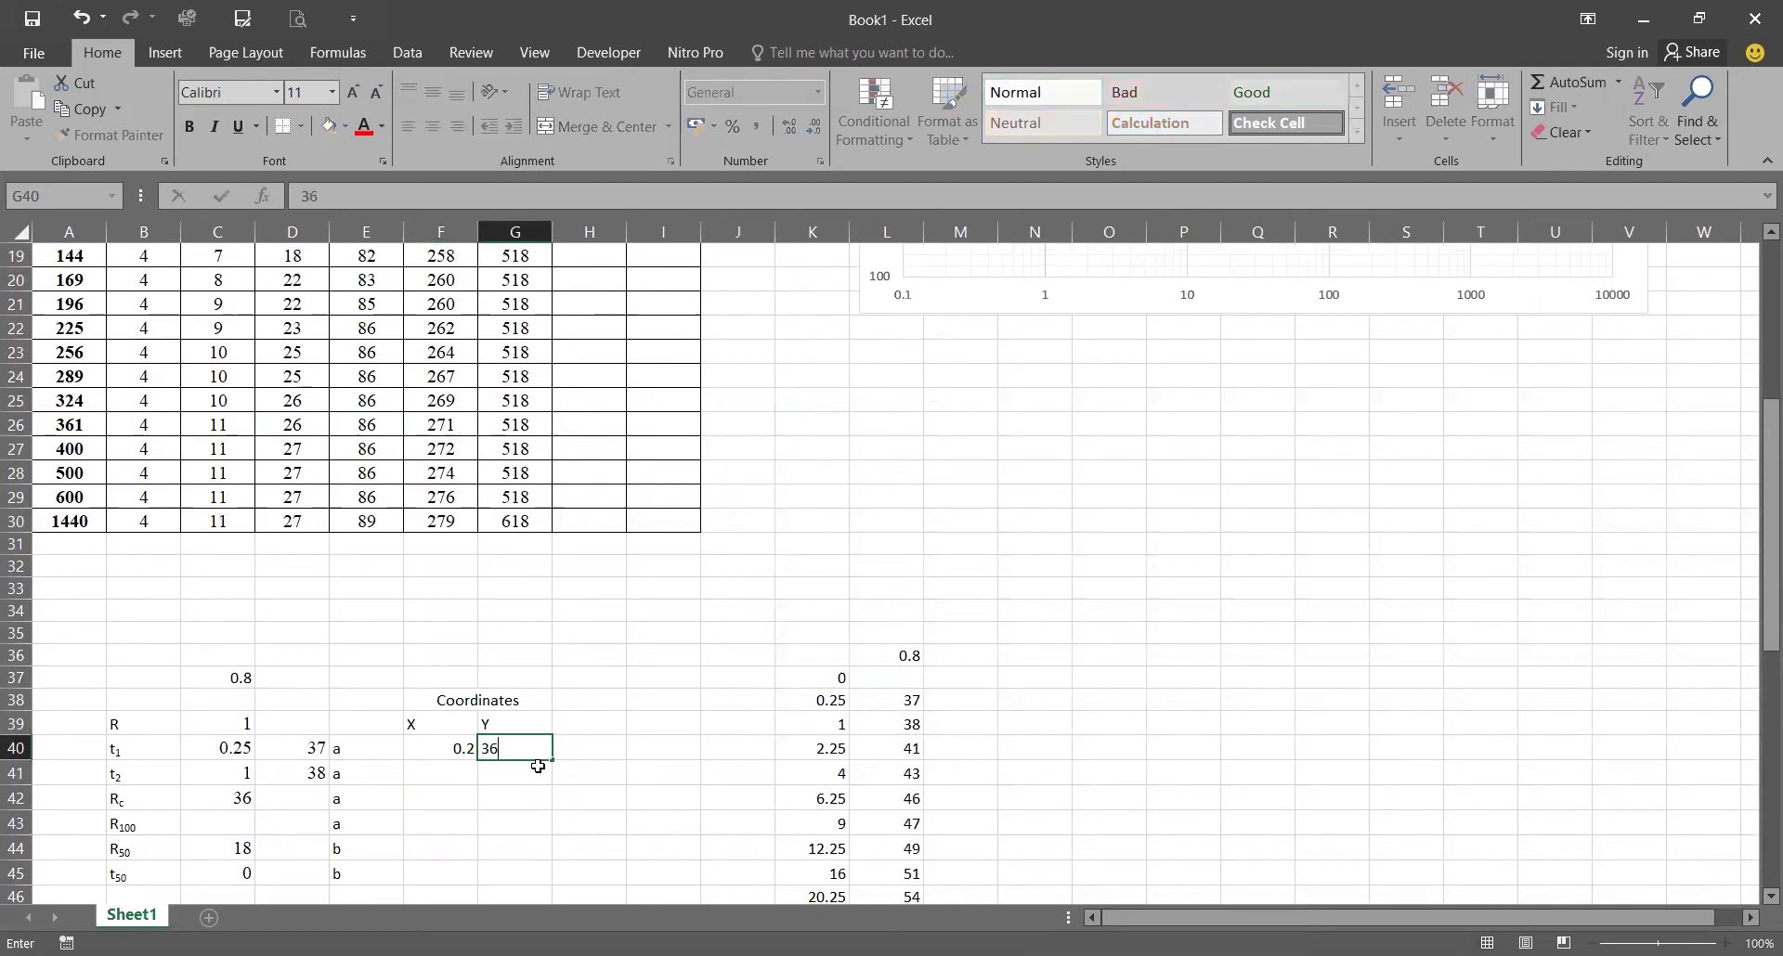
text(=)
key(Escape)
text(=)
click(242, 801)
key(Return)
Step: Set the second coordinate pair in row 41 to Y equal to G40 and X 3
text(=)
click(526, 754)
key(Return)
click(456, 769)
text(1)
key(Return)
Step: Add a chart series with X values F40:F41 and Y values G40:G41 to draw the Rc line
scroll(477, 757, up, 6)
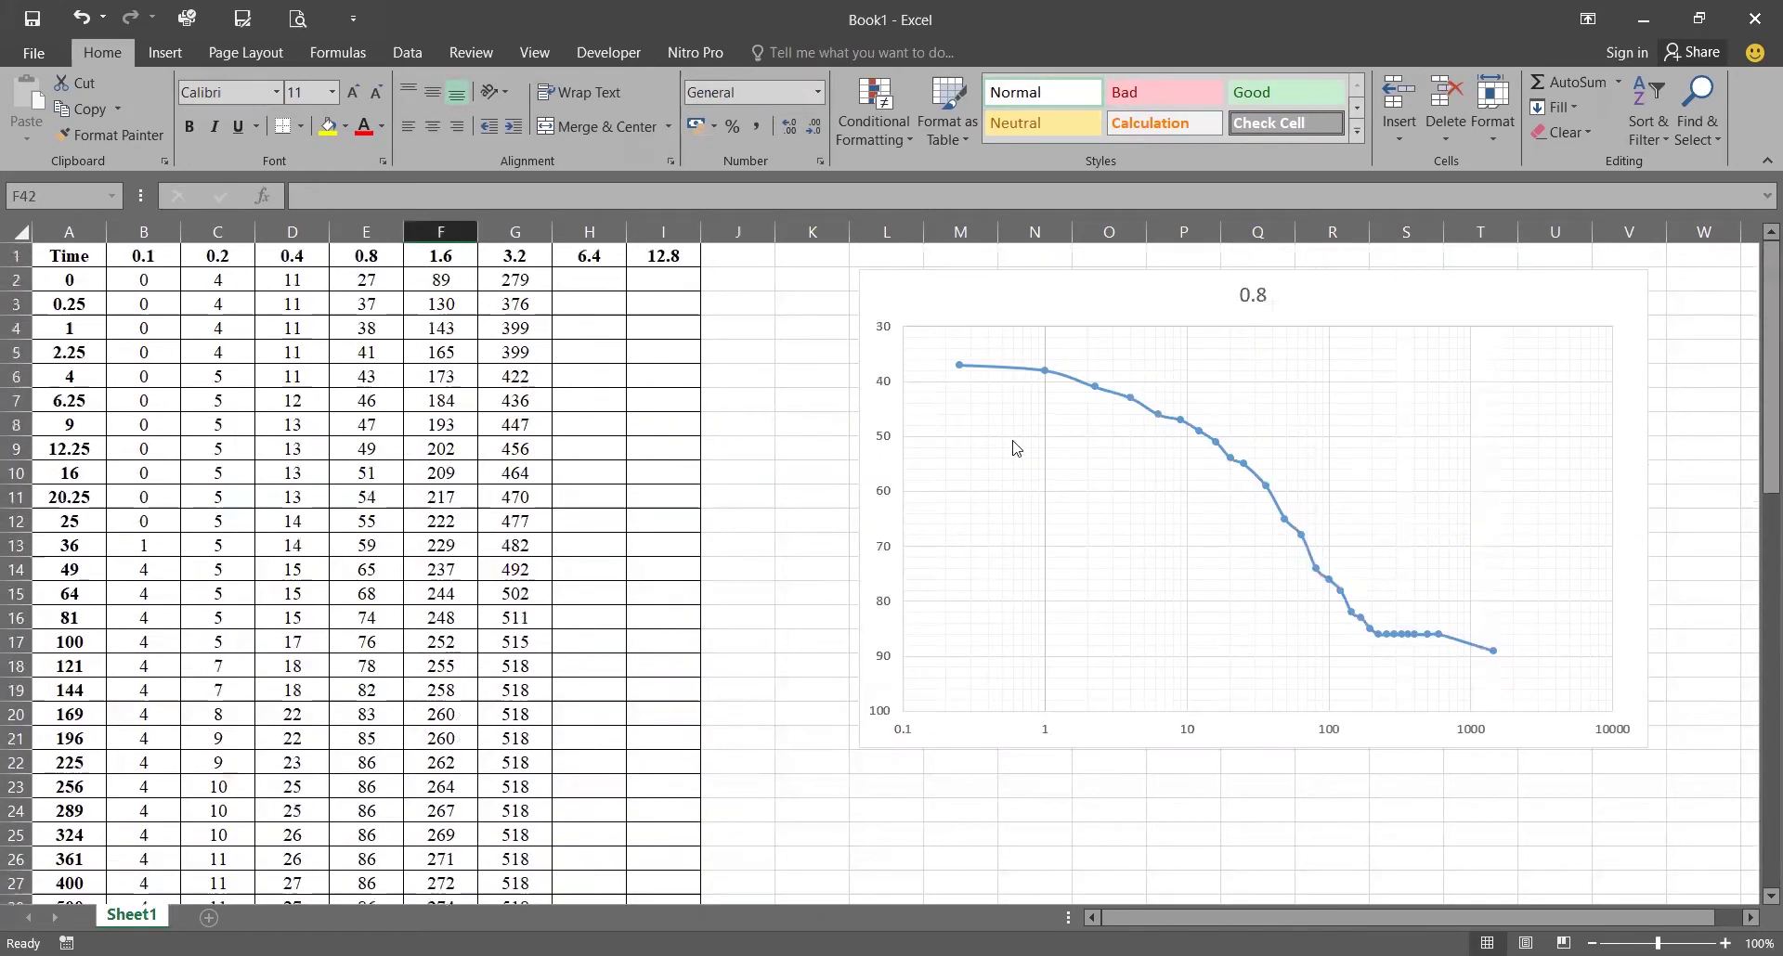
right_click(1014, 434)
click(1045, 540)
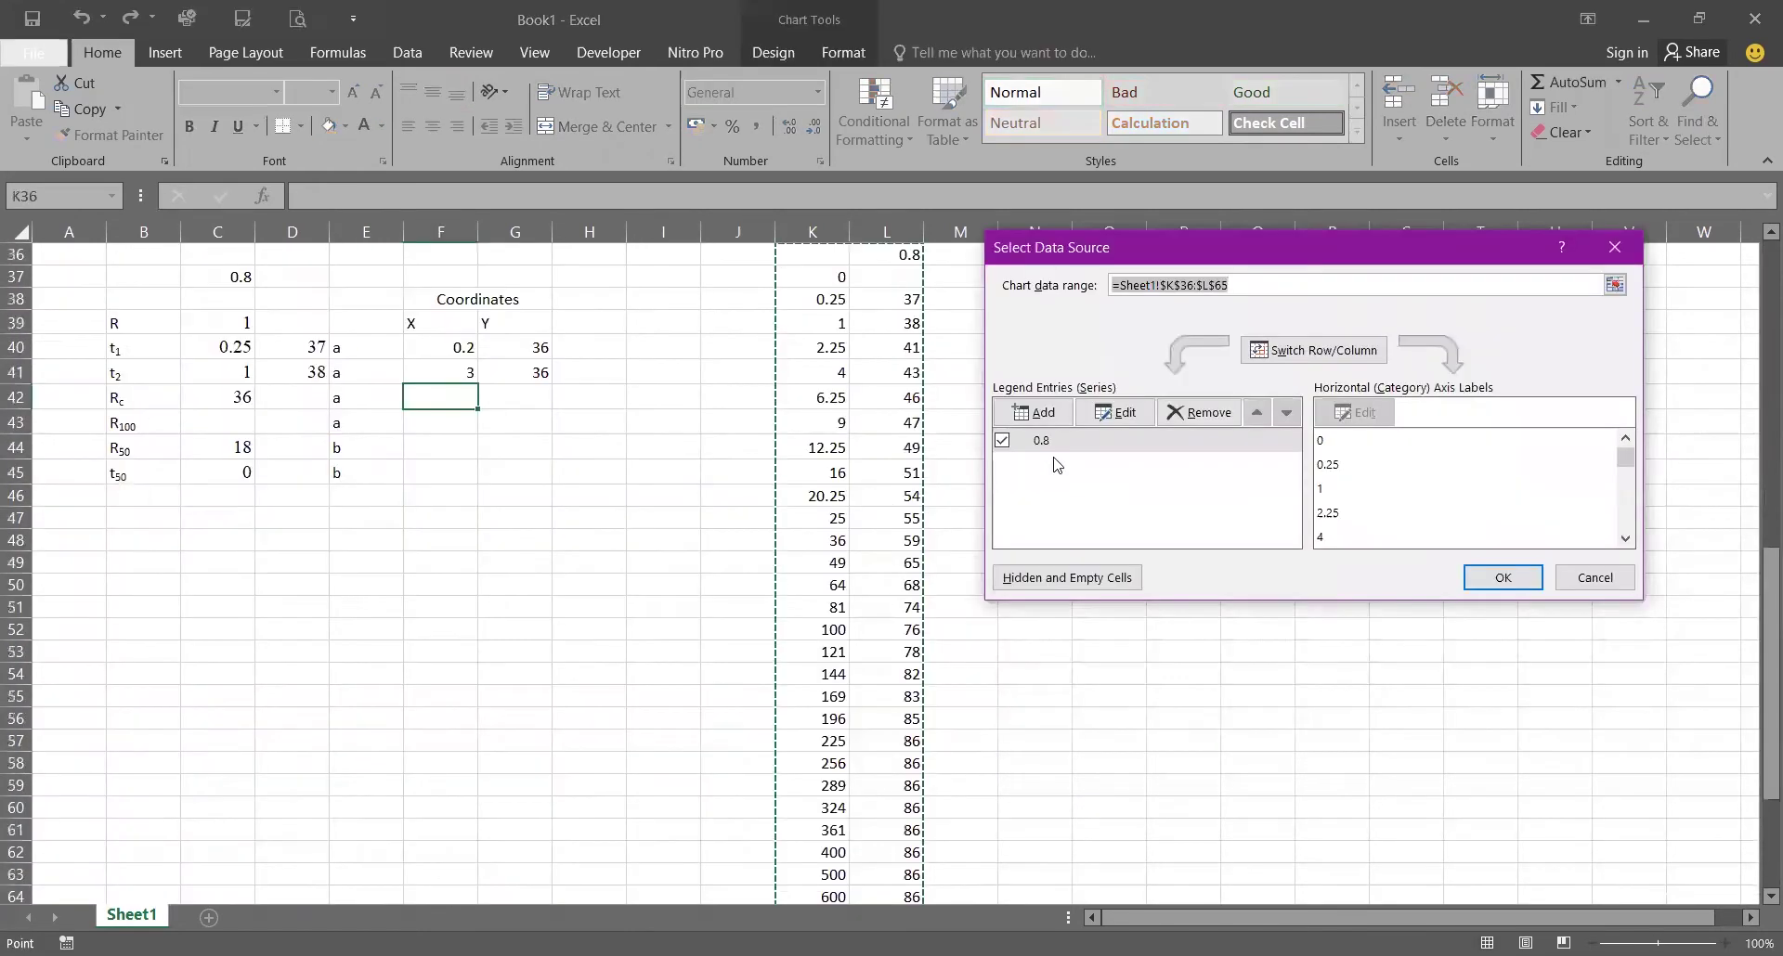
click(1068, 414)
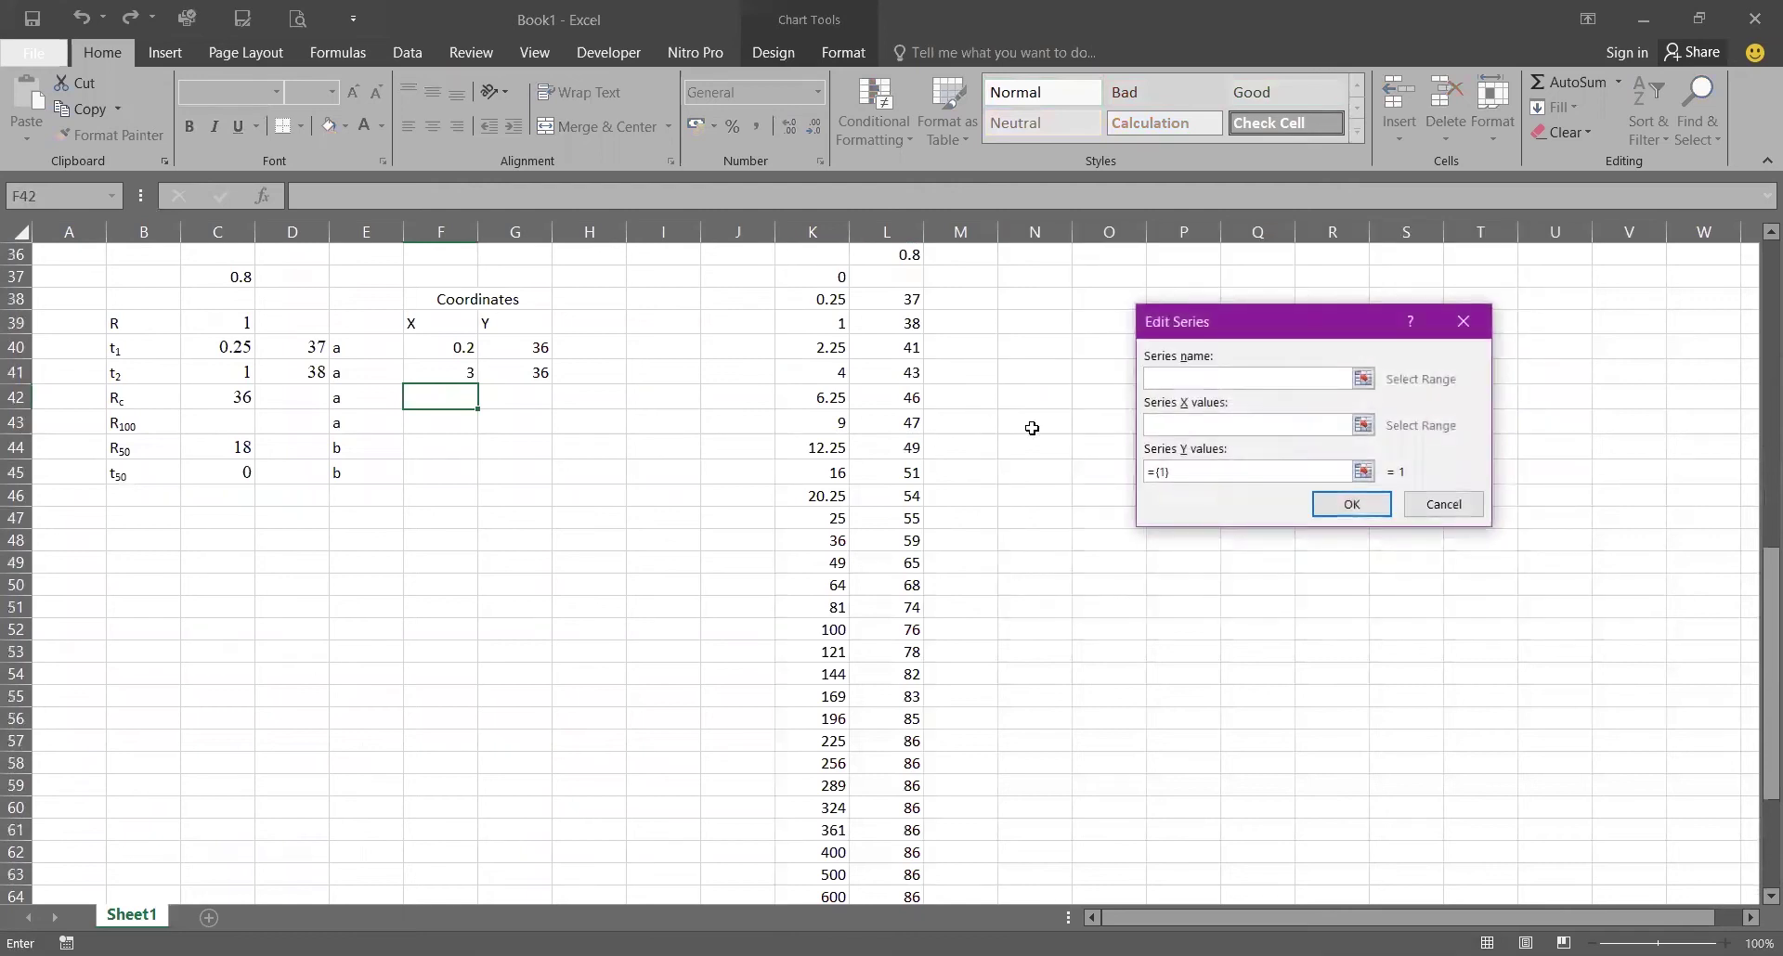
click(450, 347)
drag(453, 371, 517, 370)
click(1361, 474)
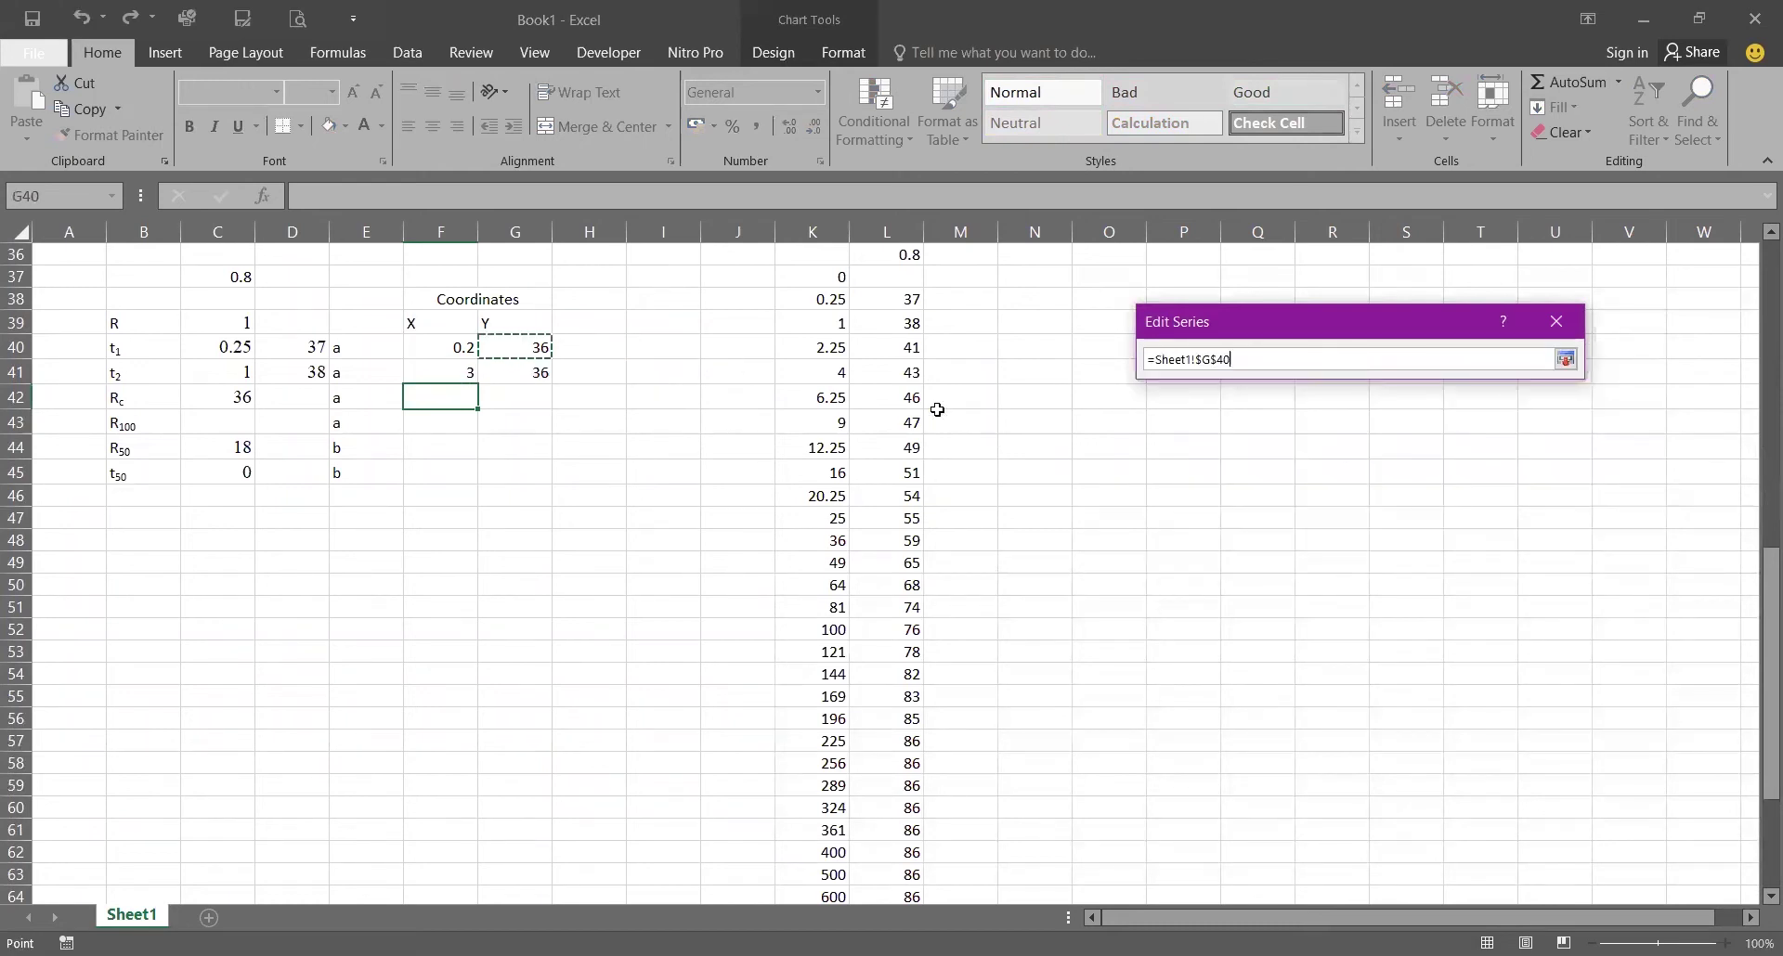
click(1565, 359)
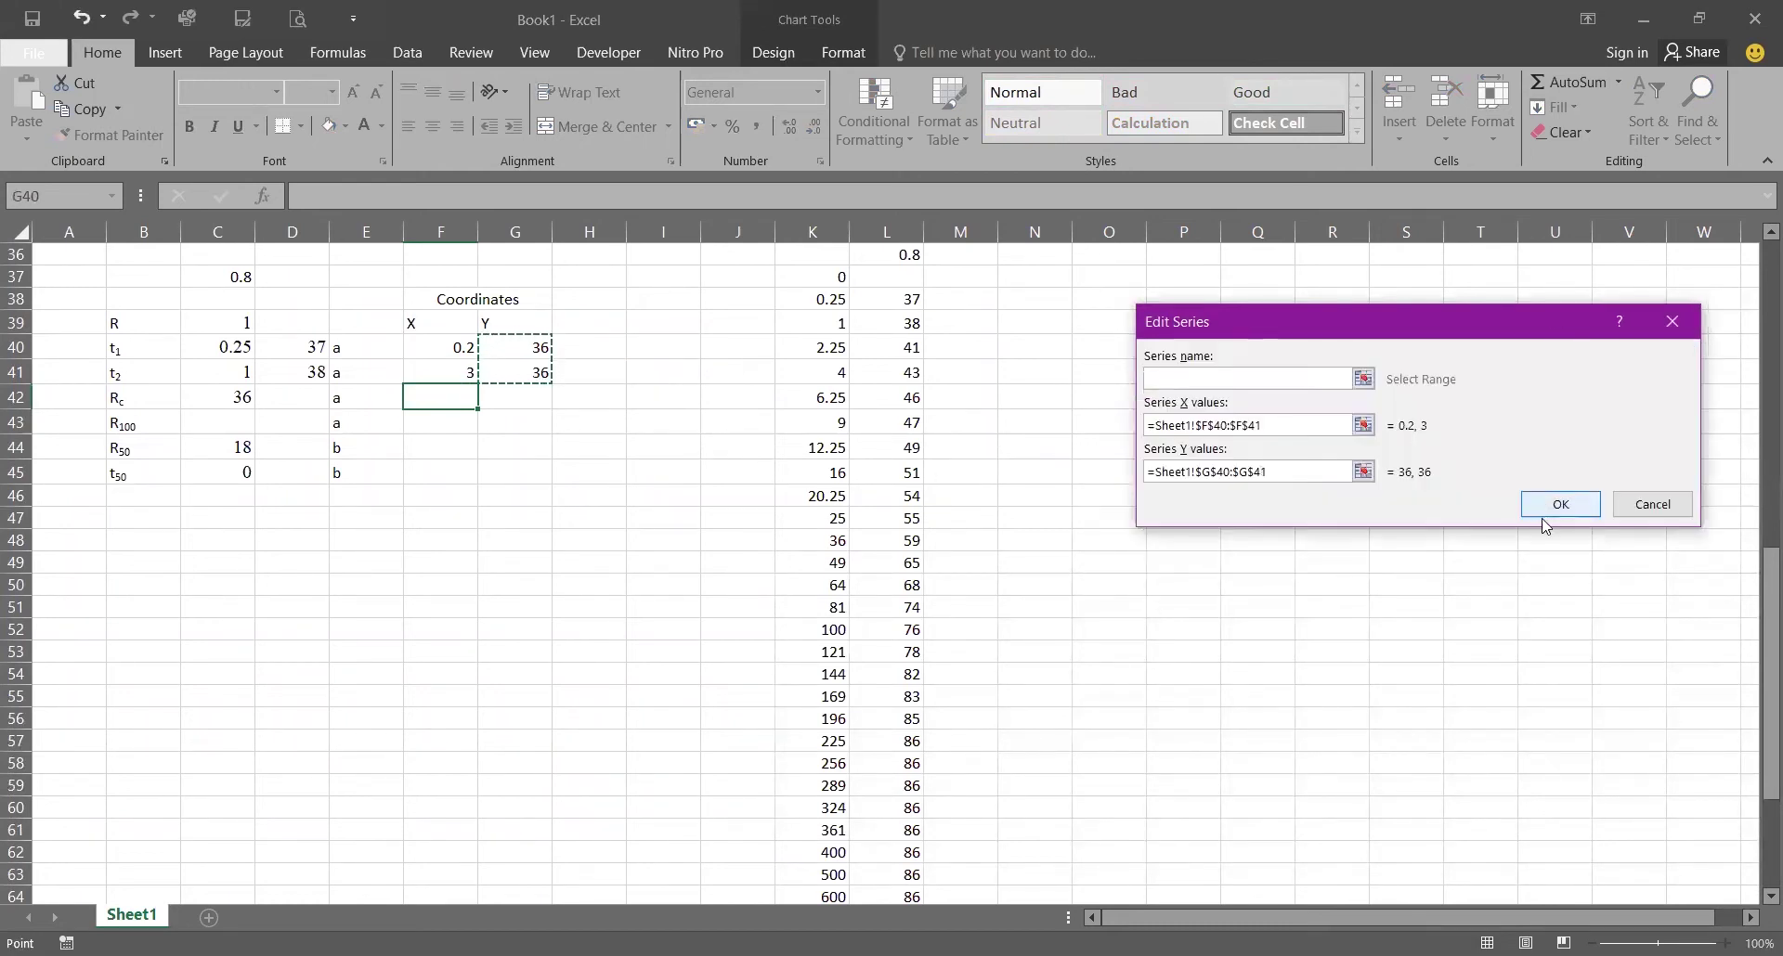
click(1560, 504)
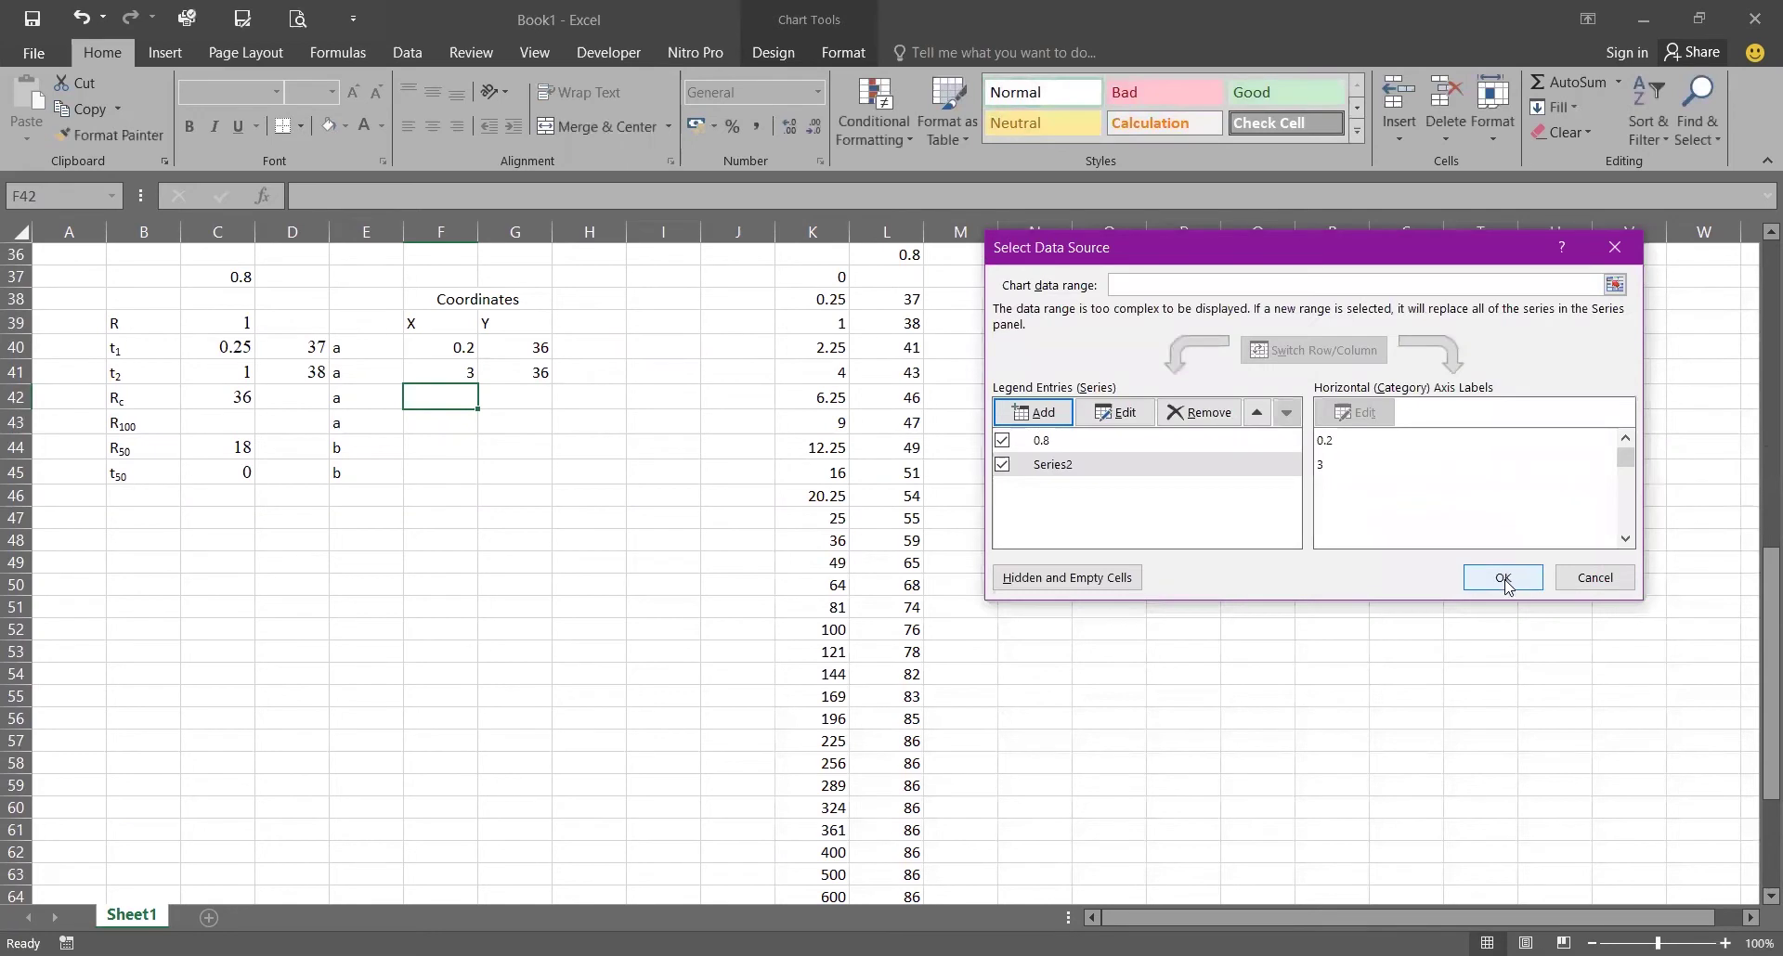
click(1509, 577)
scroll(1151, 530, up, 11)
scroll(1049, 390, up, 1)
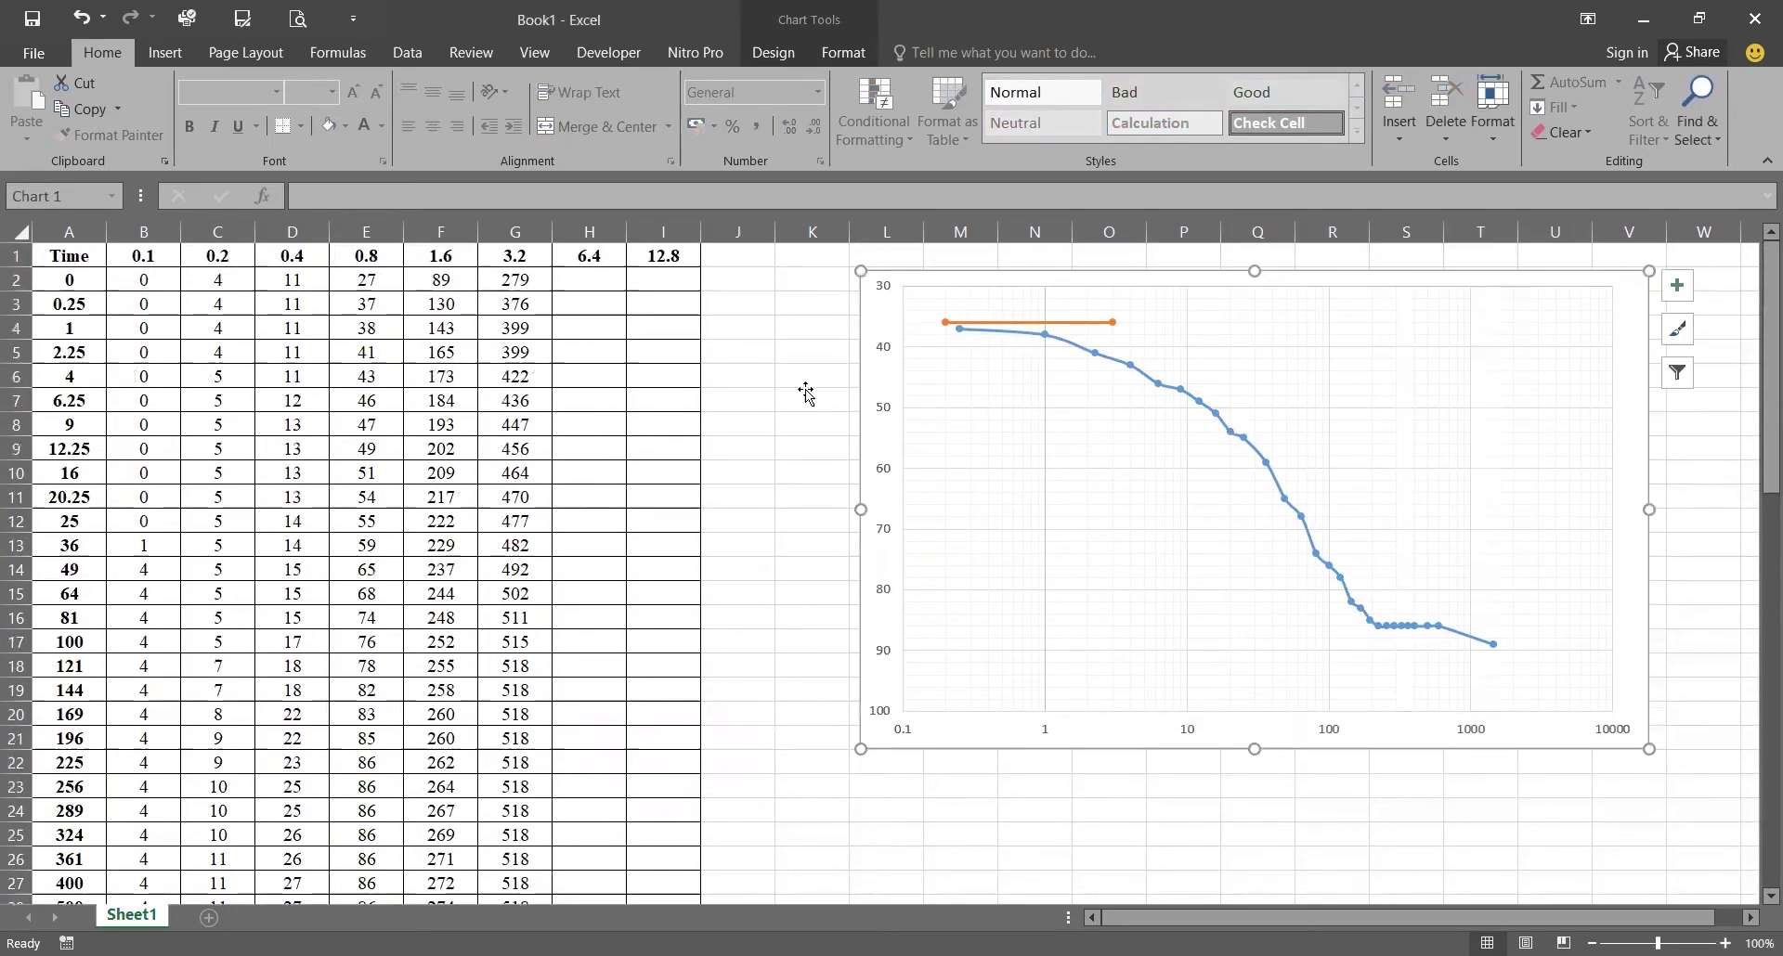
Step: Link the Y coordinate in G42 to the t1 reading in D40 and set G43 equal to G42
scroll(447, 760, down, 7)
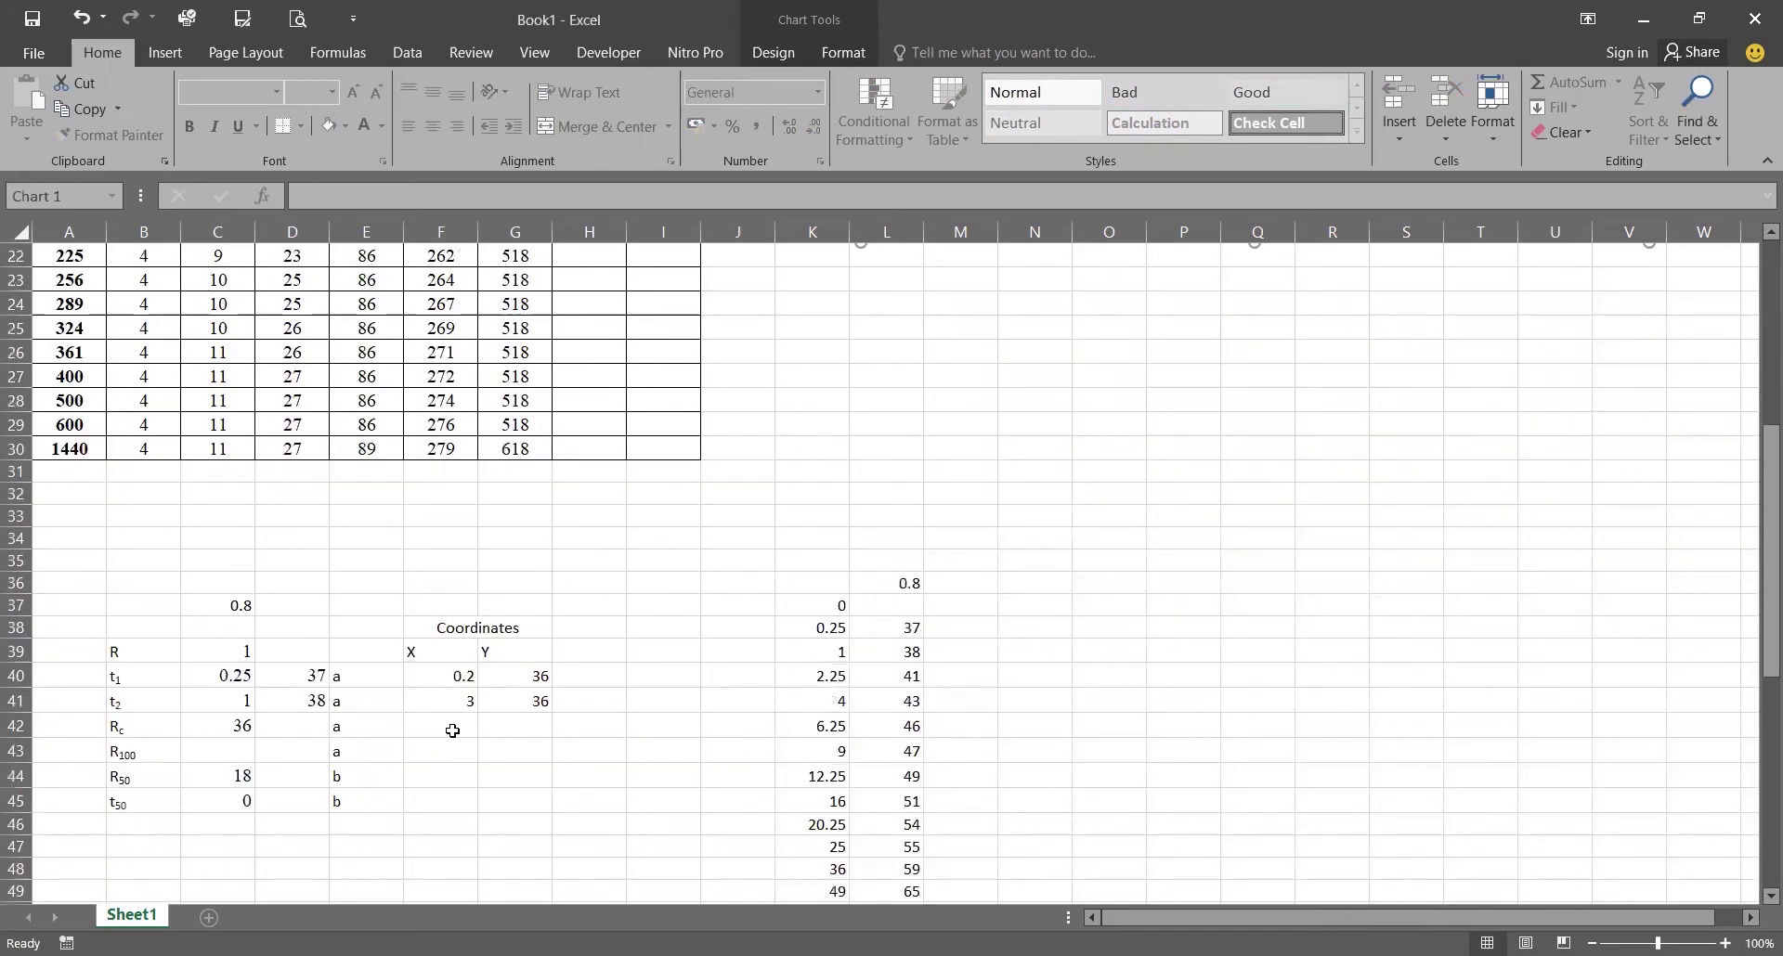
click(449, 726)
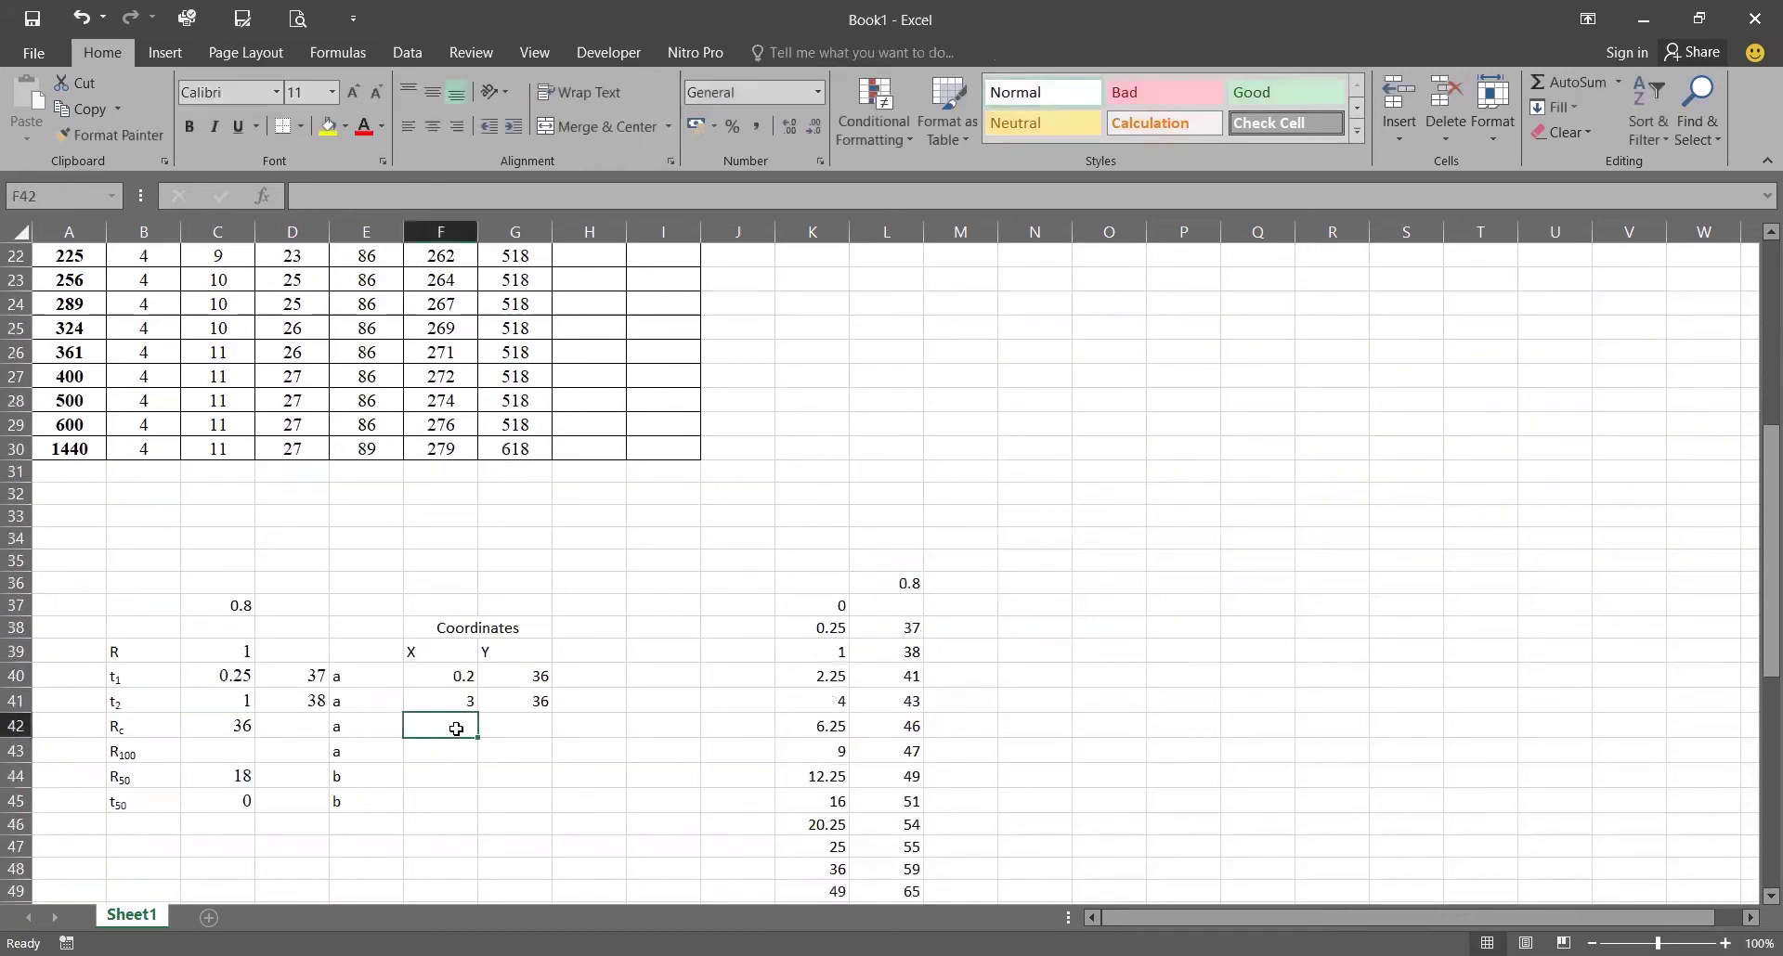
click(506, 716)
text(=)
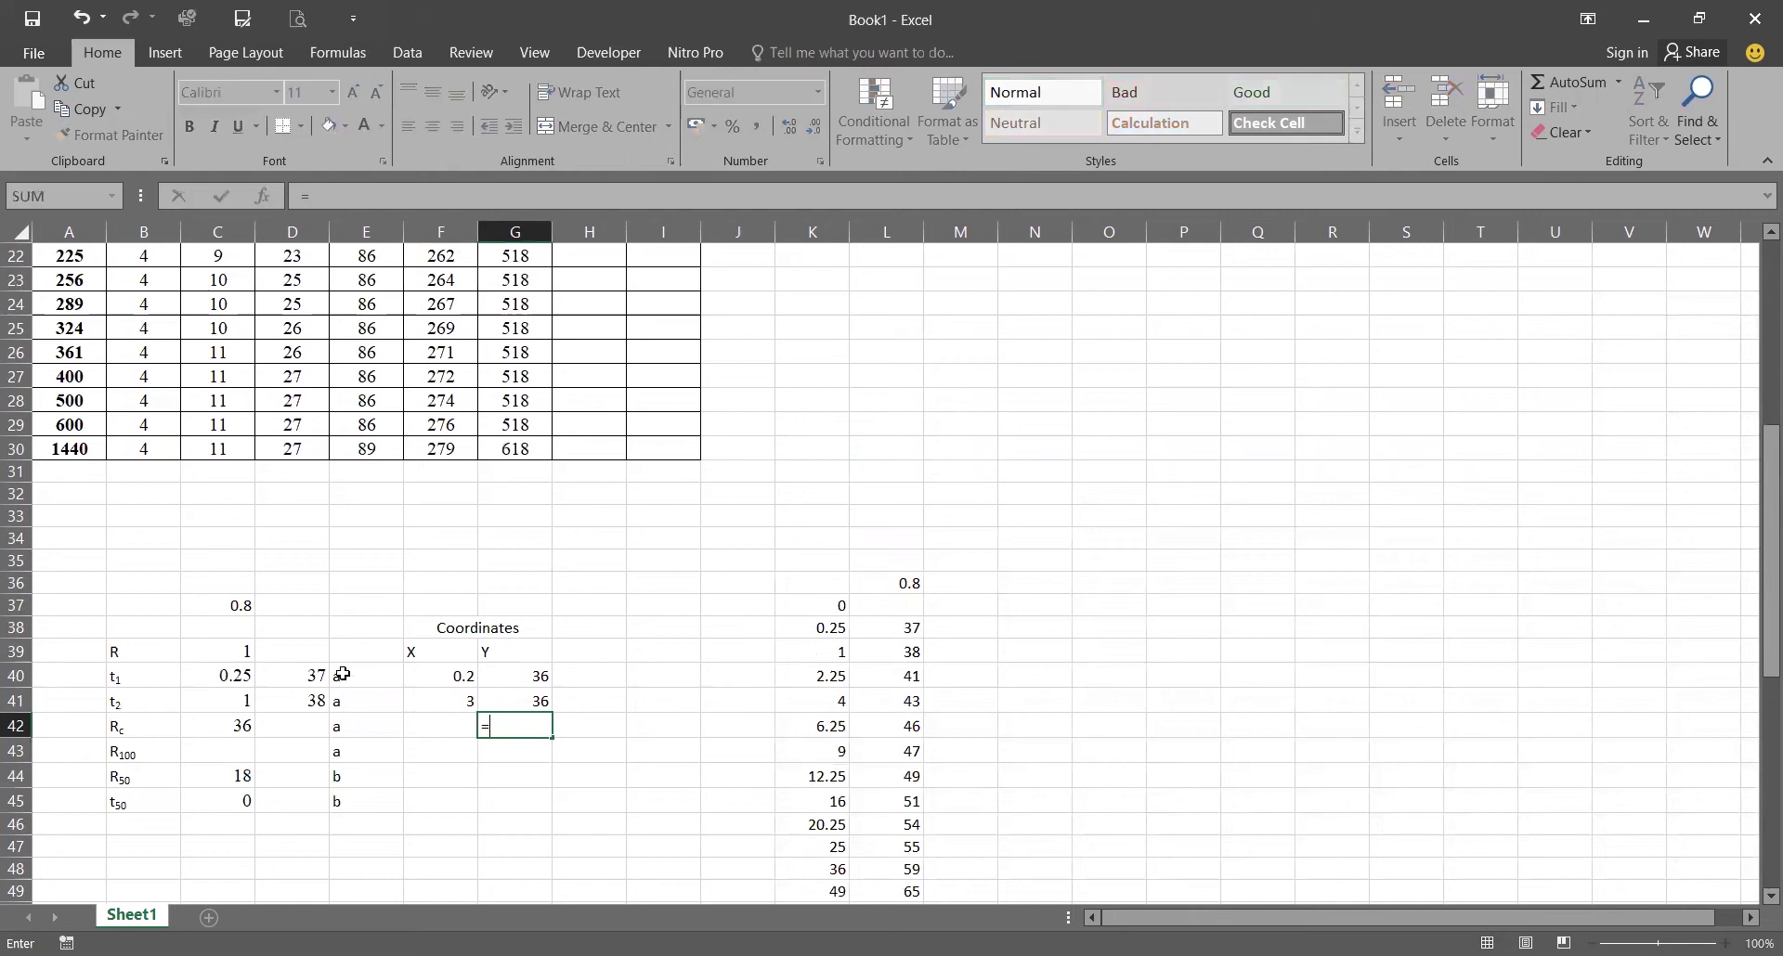
click(306, 679)
key(Return)
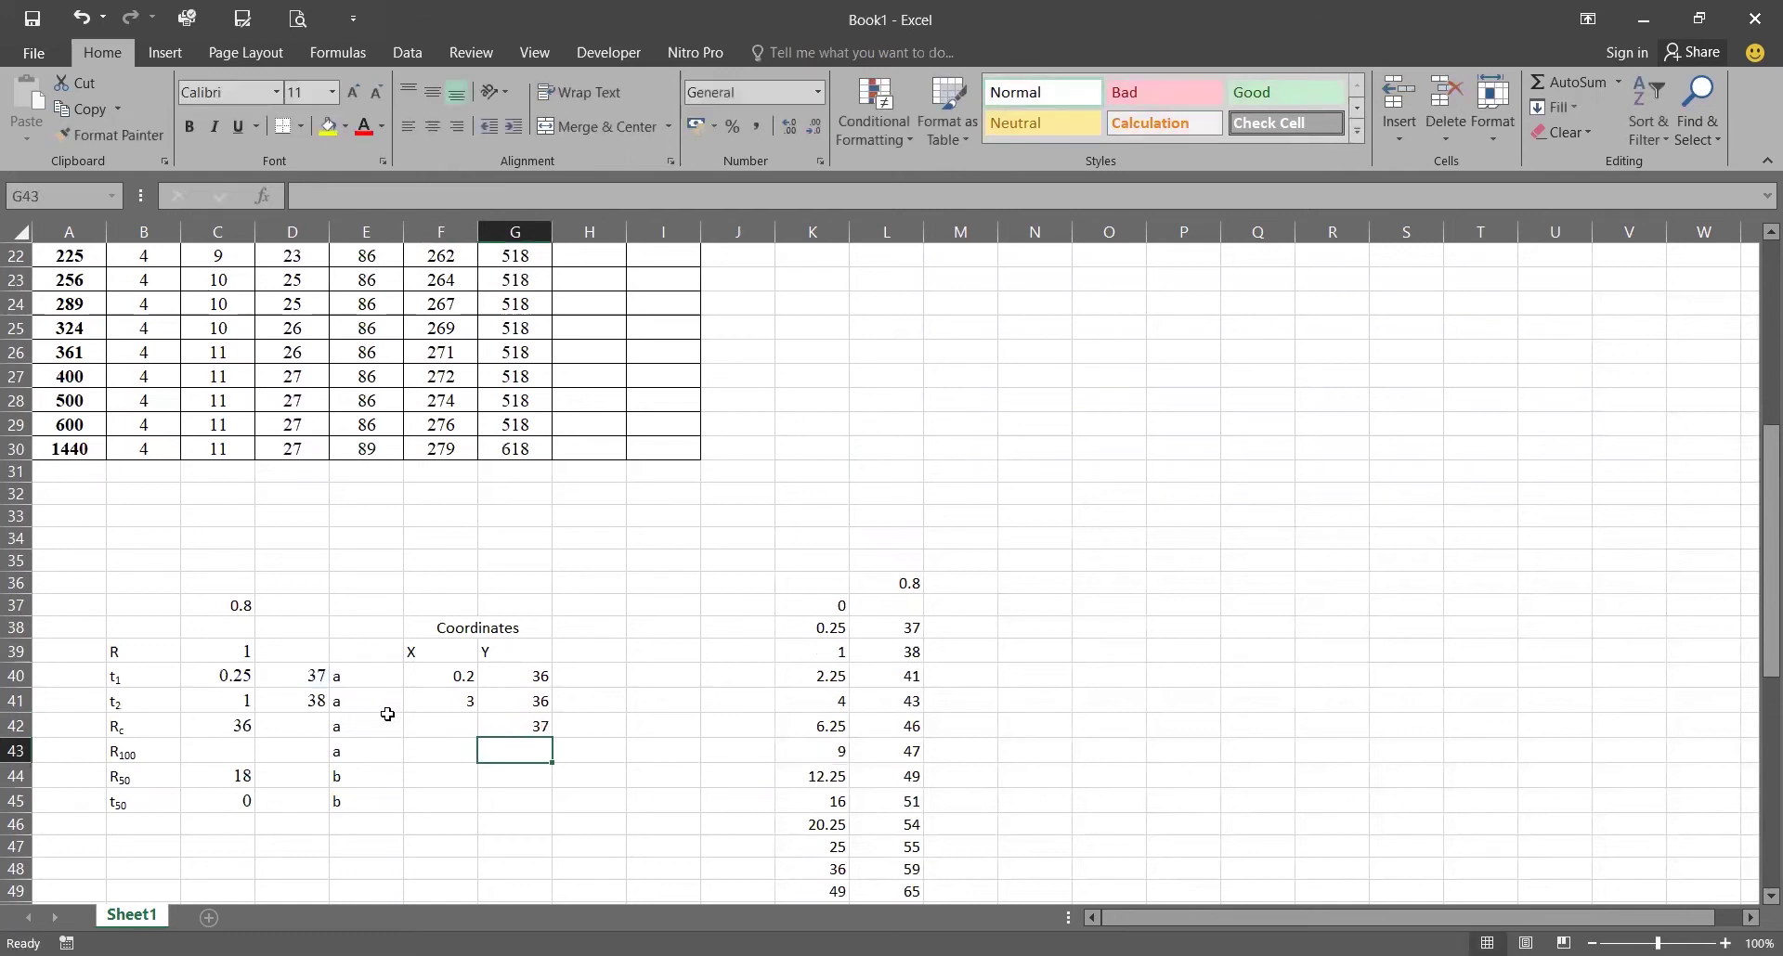
text(=)
click(508, 727)
key(Return)
Step: Enter X coordinates 0.2 in F42 and 3 in F43
click(442, 722)
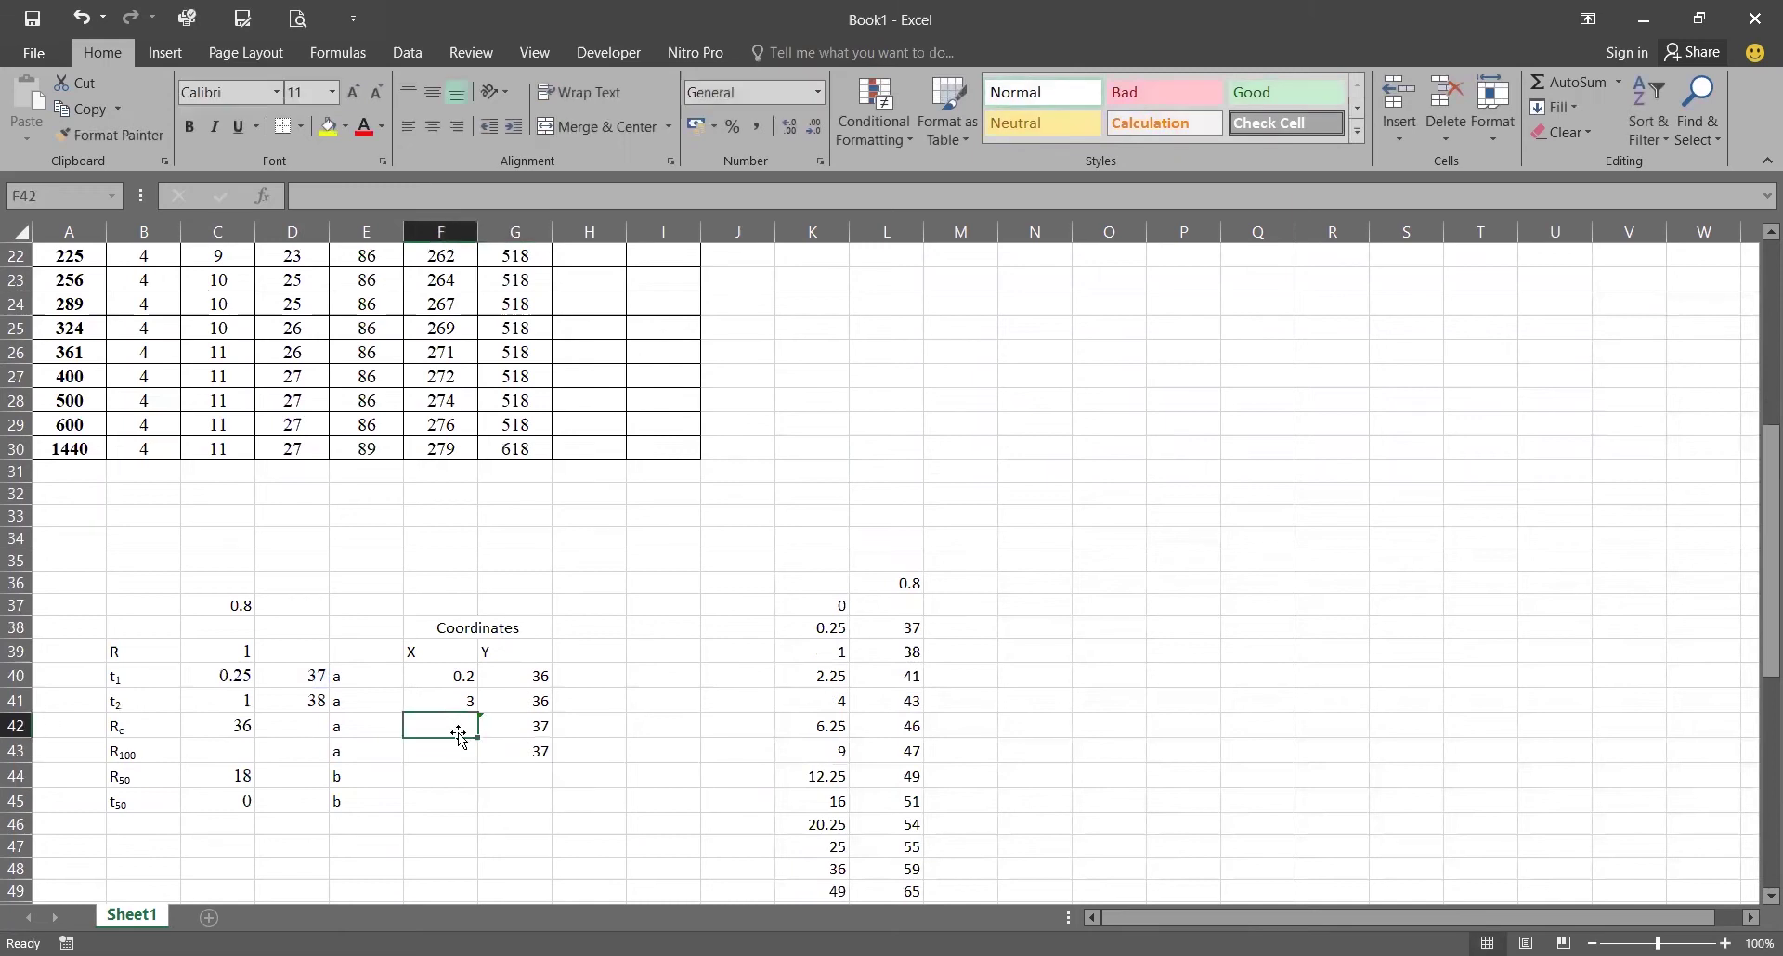
text(0.2)
key(Return)
text(3)
key(Return)
scroll(455, 731, up, 1)
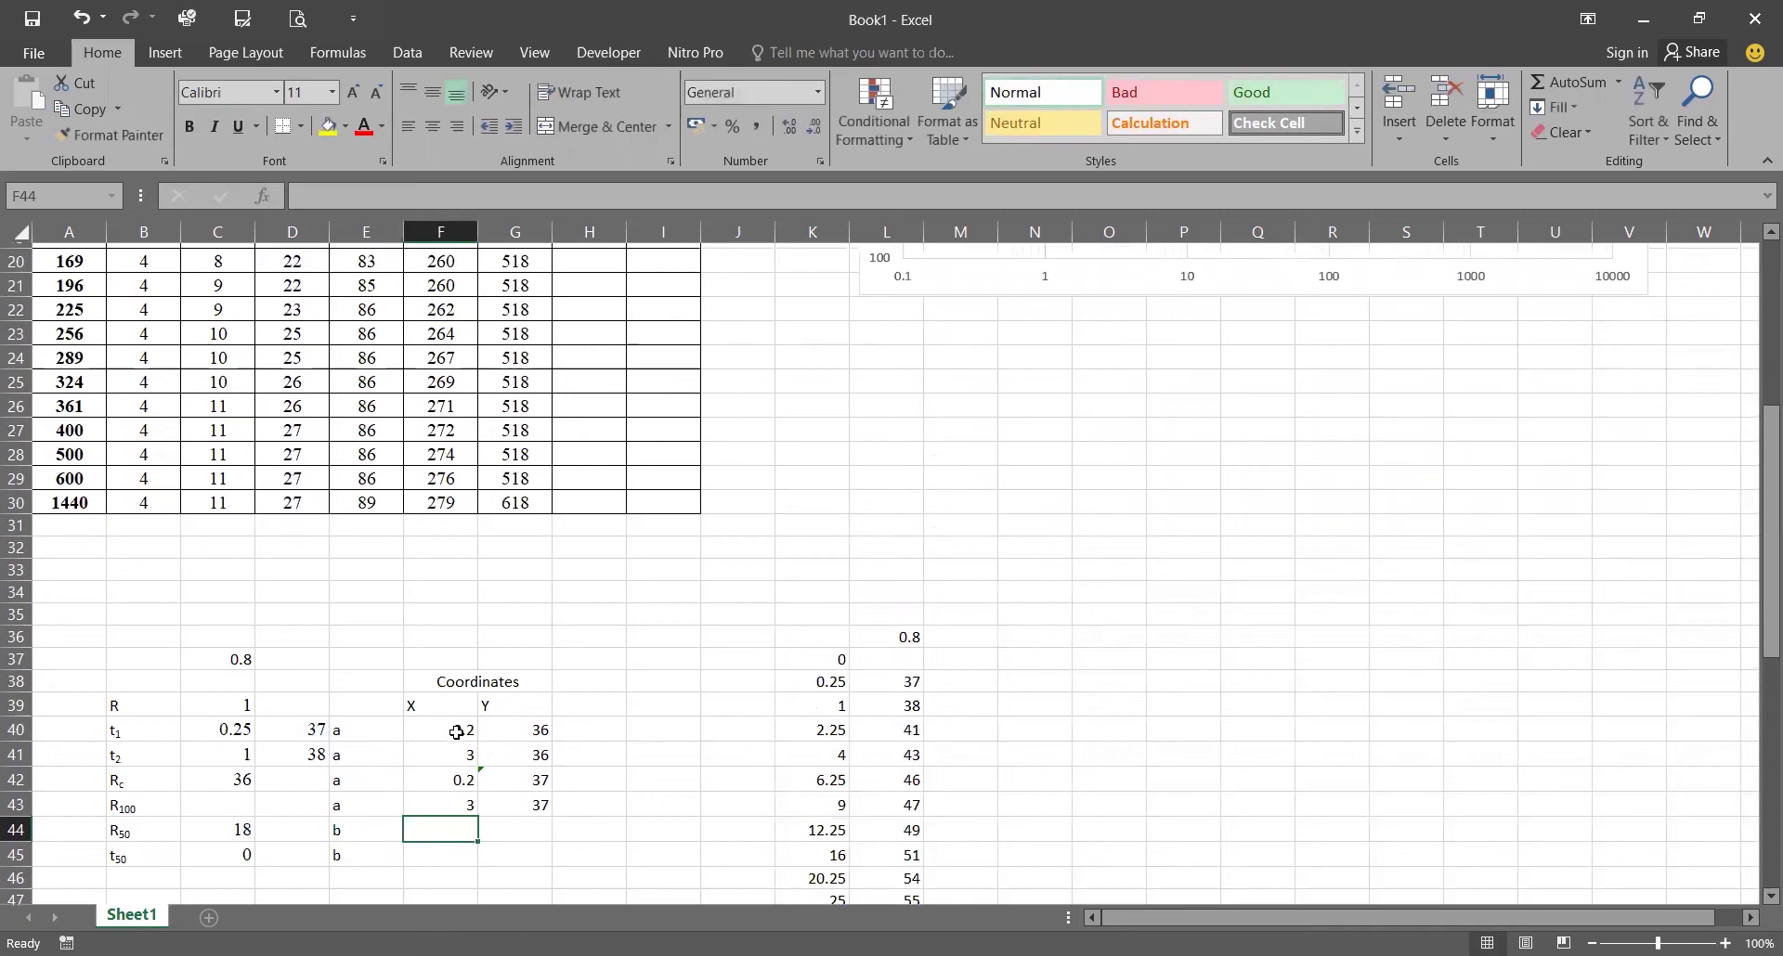
Step: Link the Y coordinate in G44 to the t2 reading in D41 and set G45 equal to G44
scroll(517, 705, down, 2)
click(517, 706)
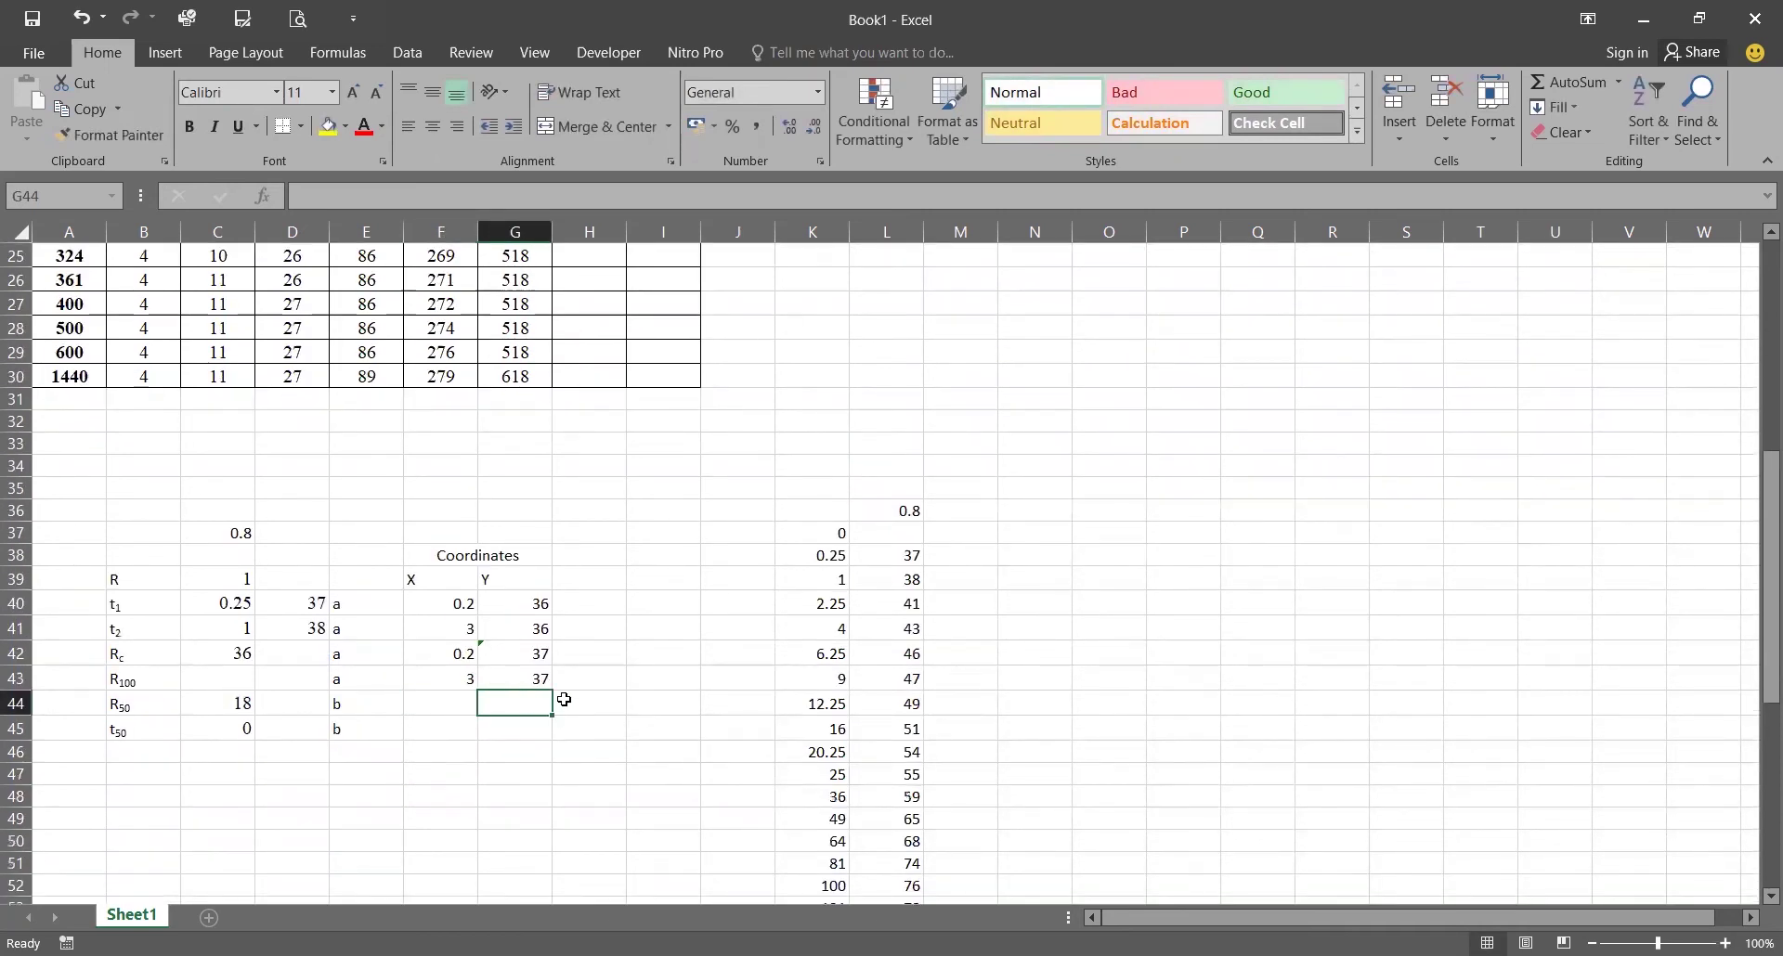
text(=)
click(313, 629)
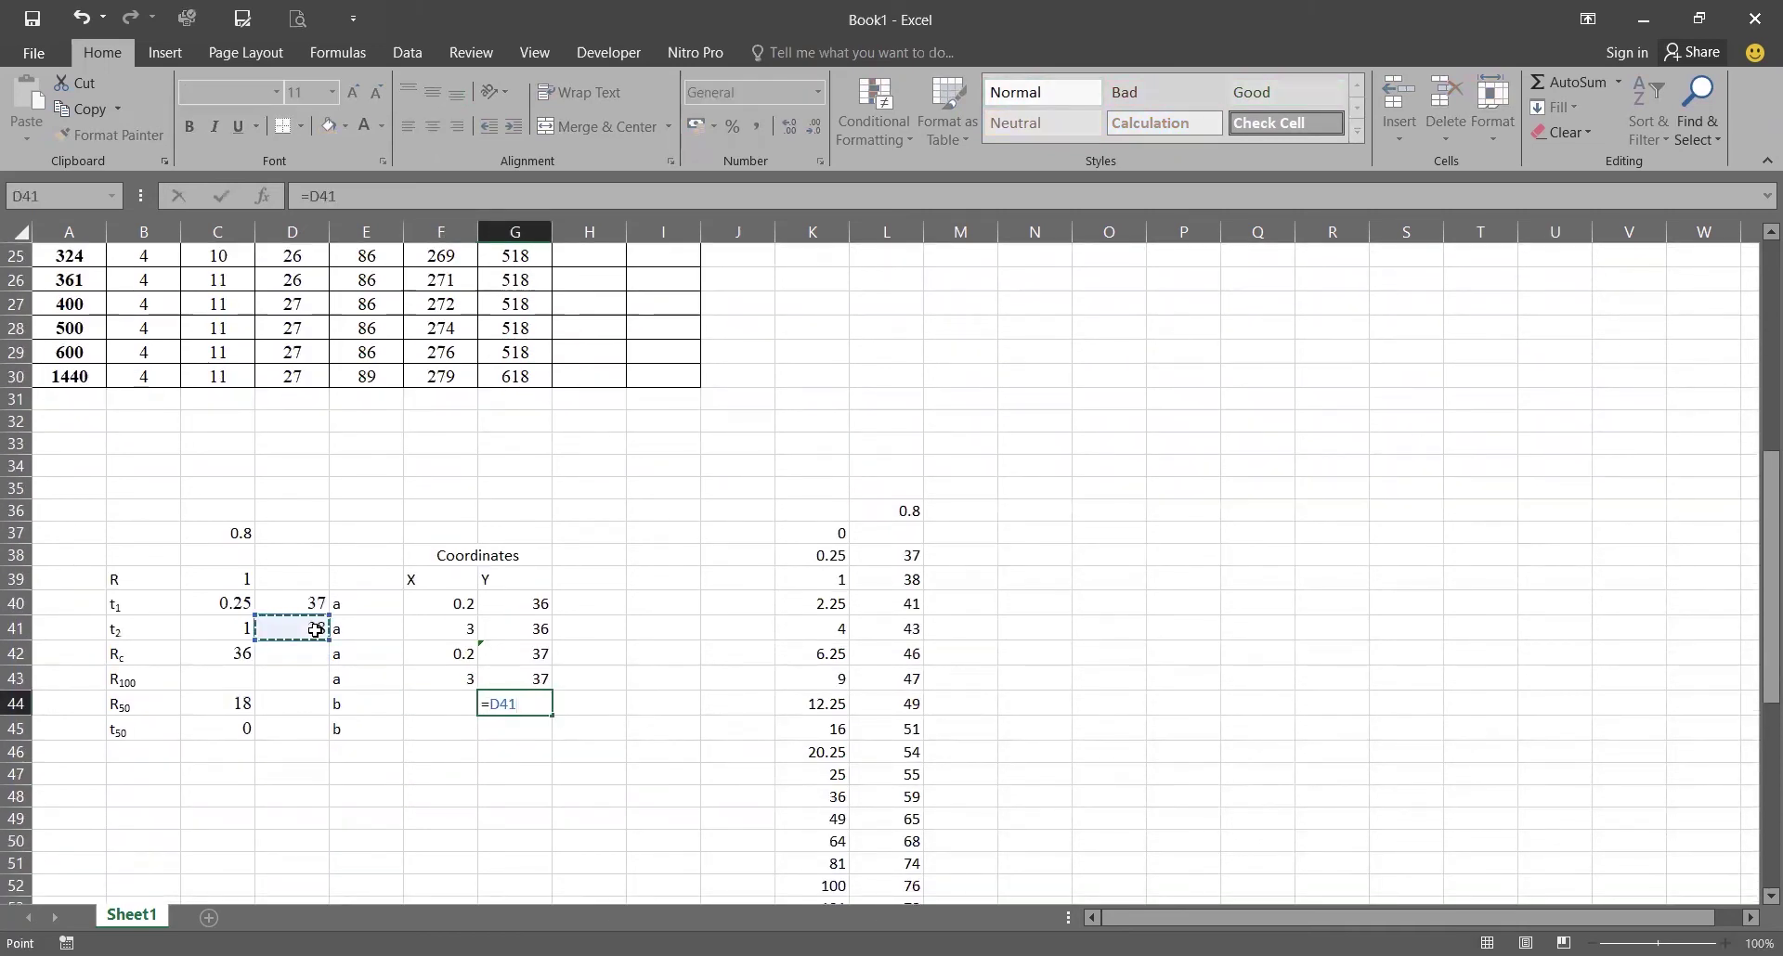
key(Return)
text(=)
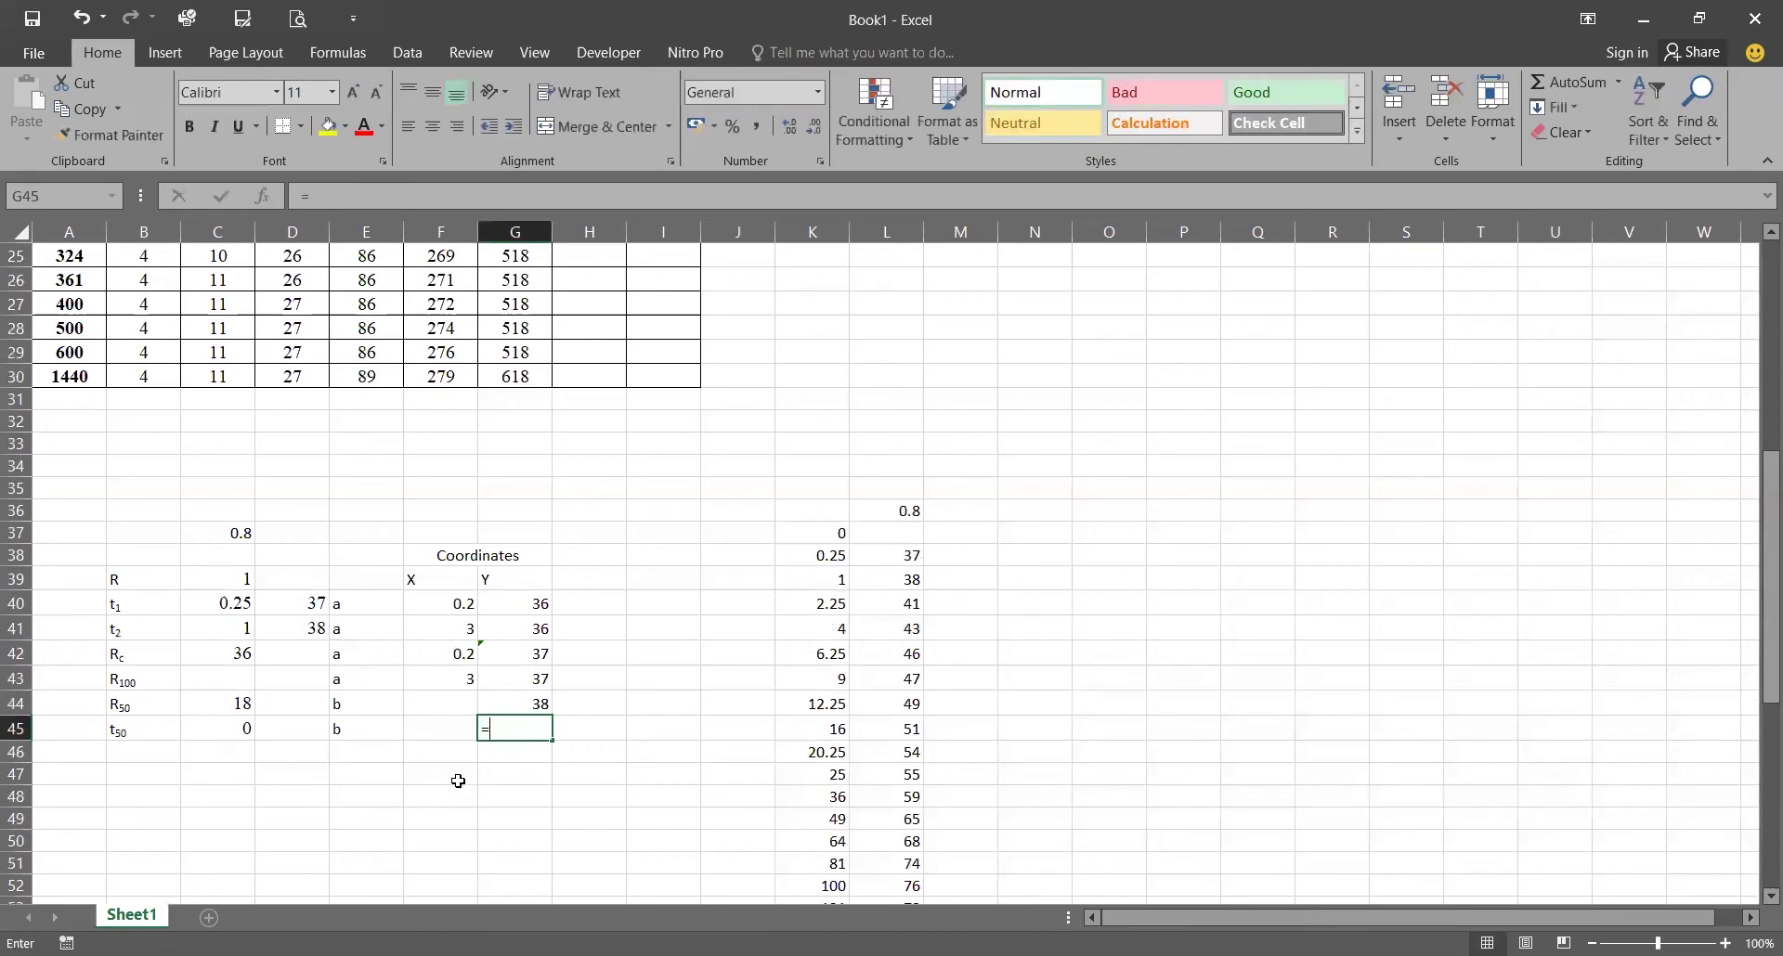
click(520, 705)
key(Return)
Step: Enter X coordinates 1 in F44 and 3 in F45
click(438, 705)
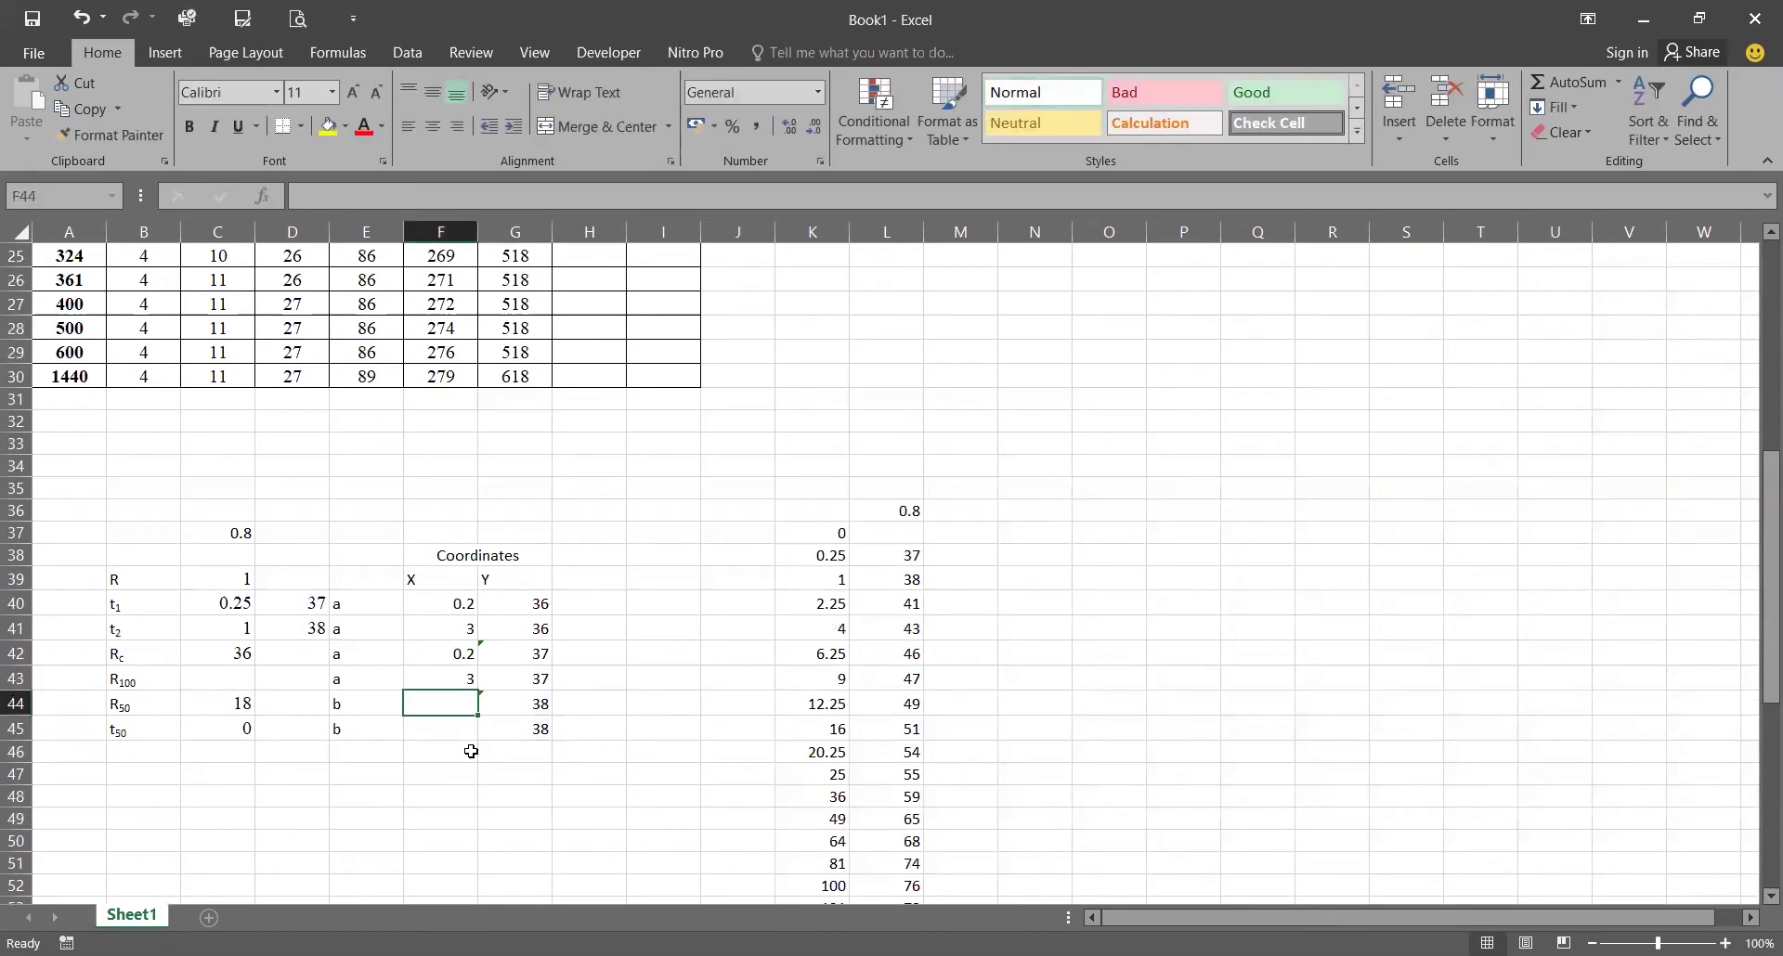
text(1)
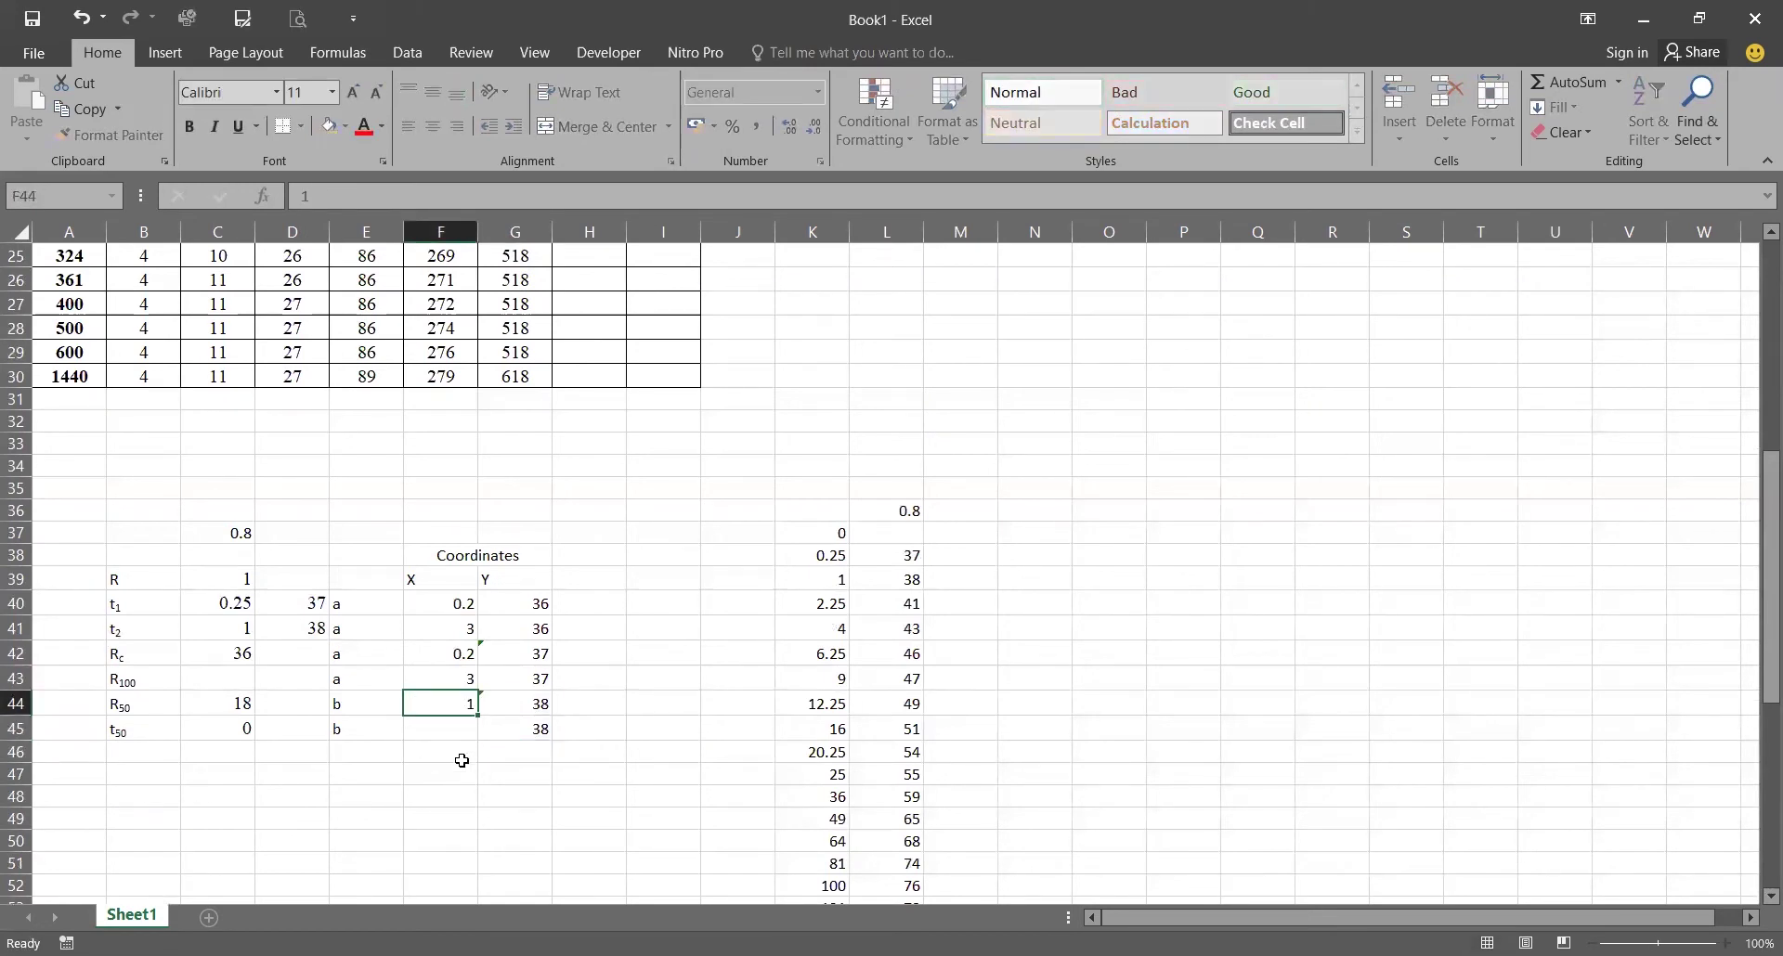
key(Return)
text(3)
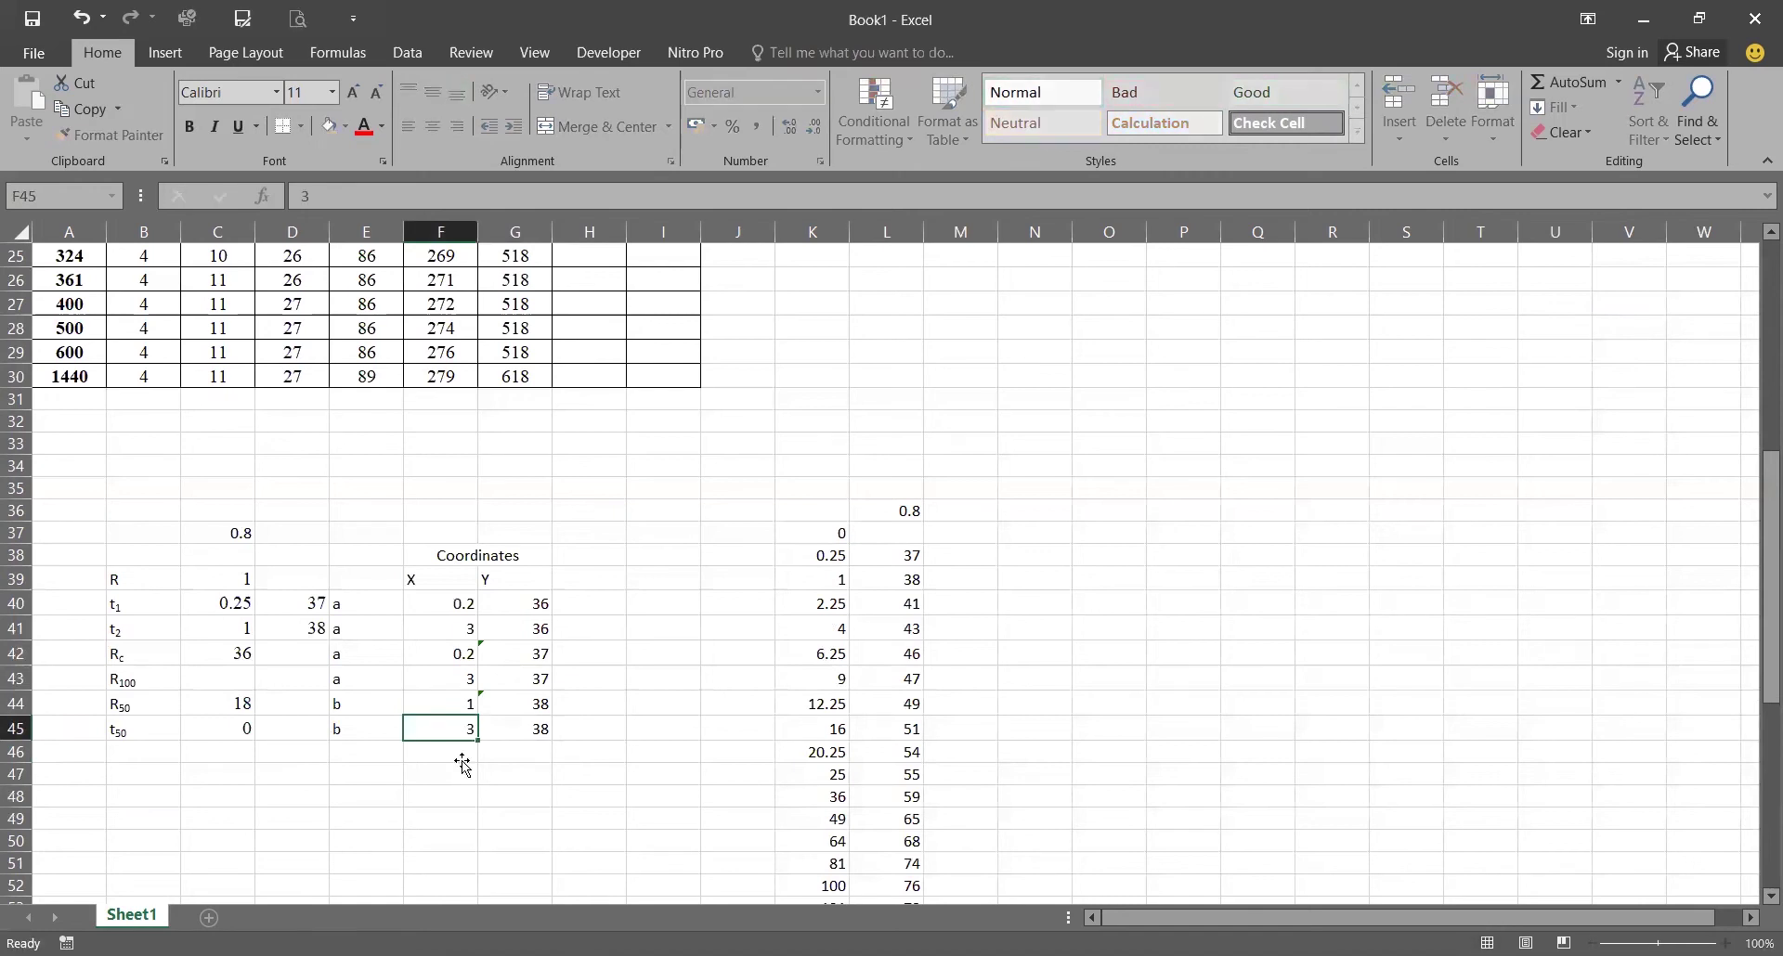
key(Return)
Step: Add a chart series with X values F42:F43 and Y values G42:G43 for the t1 line
scroll(839, 317, up, 1)
scroll(838, 317, up, 8)
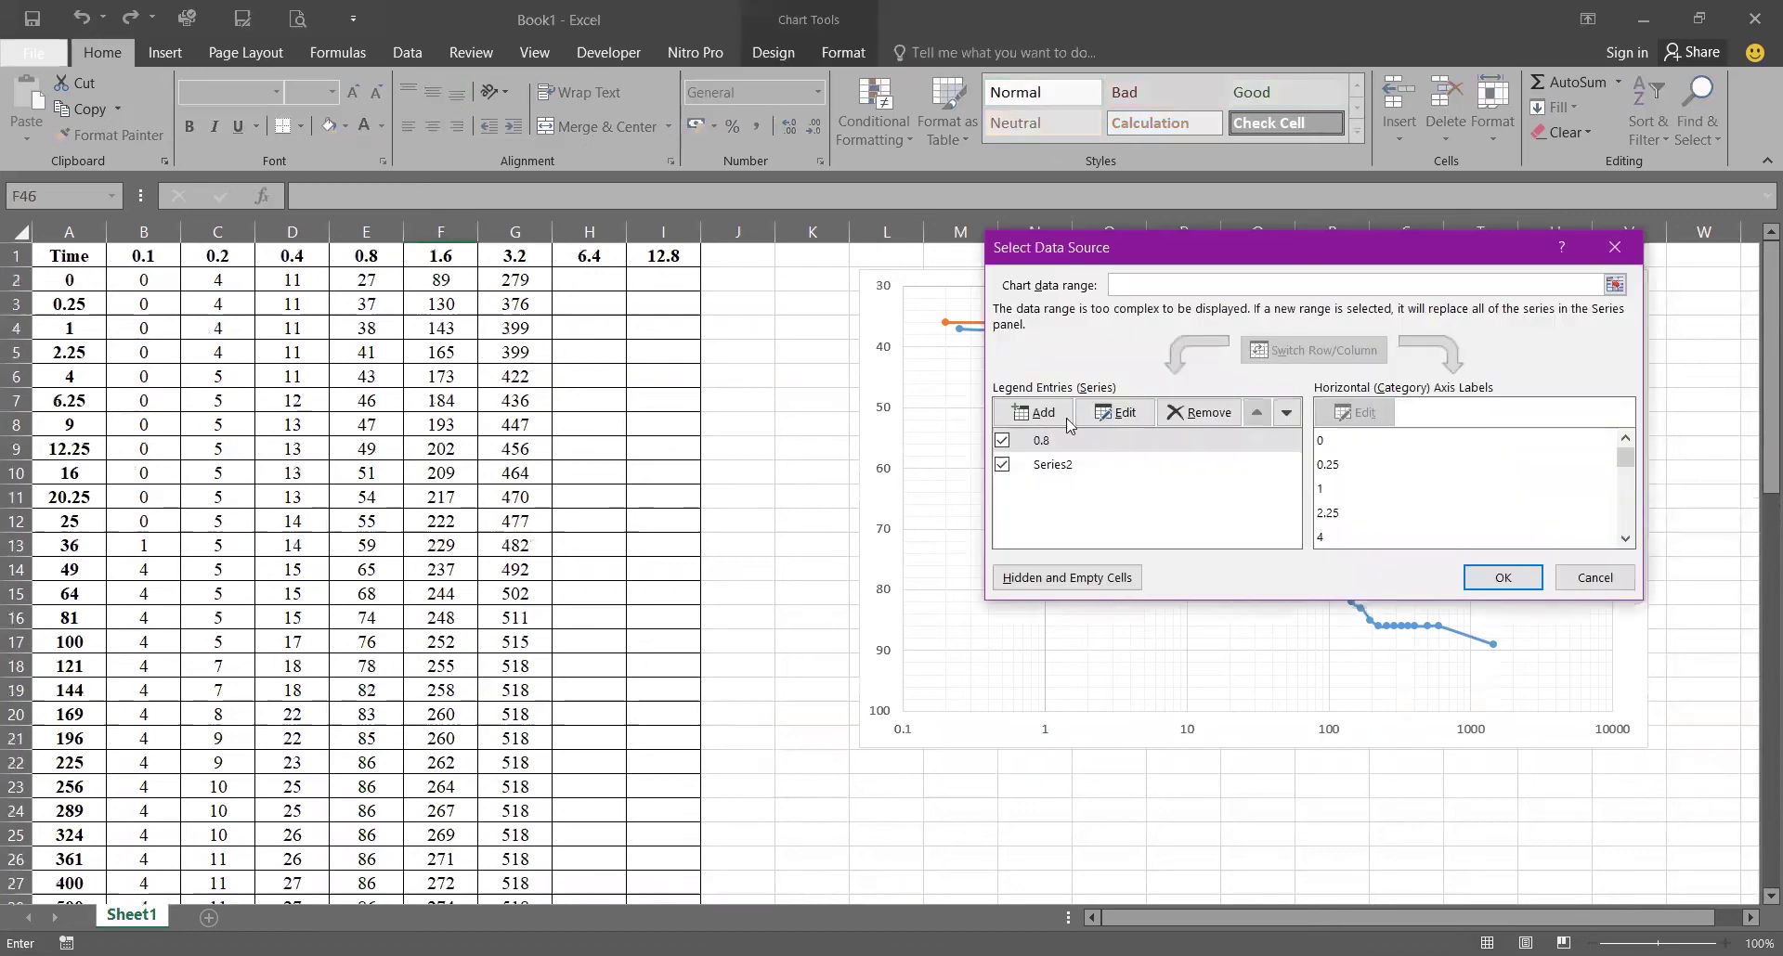
click(1035, 405)
scroll(736, 526, down, 6)
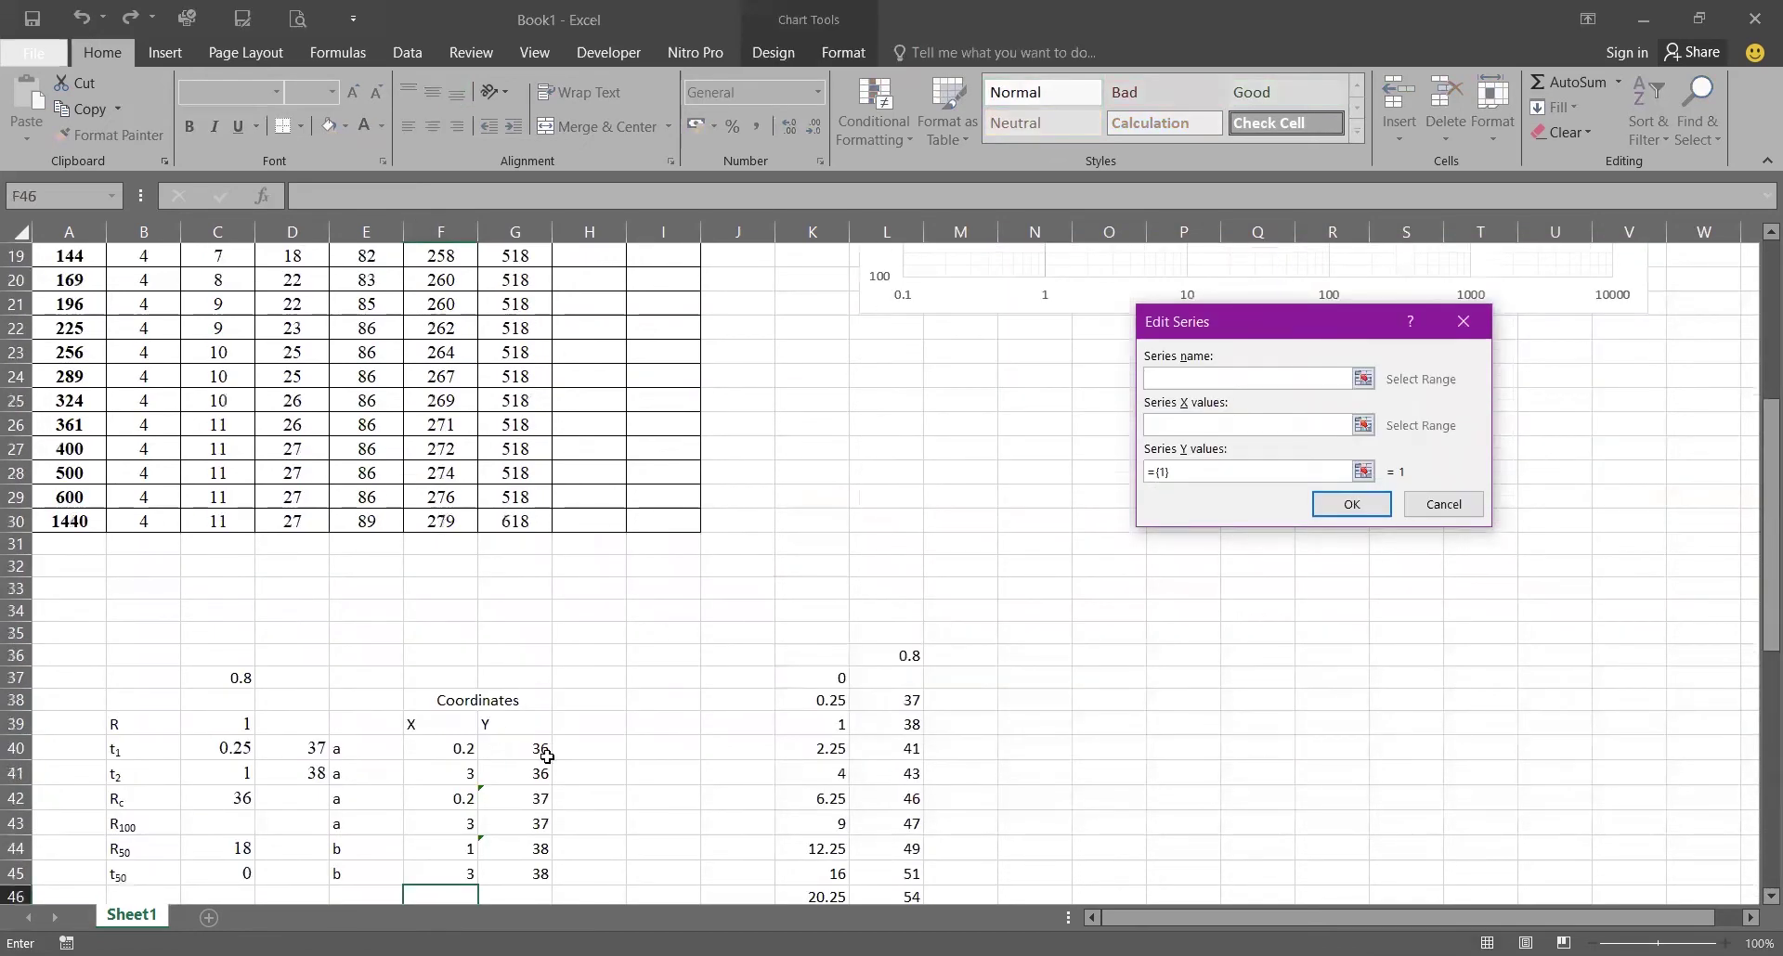
scroll(548, 734, down, 3)
click(1237, 422)
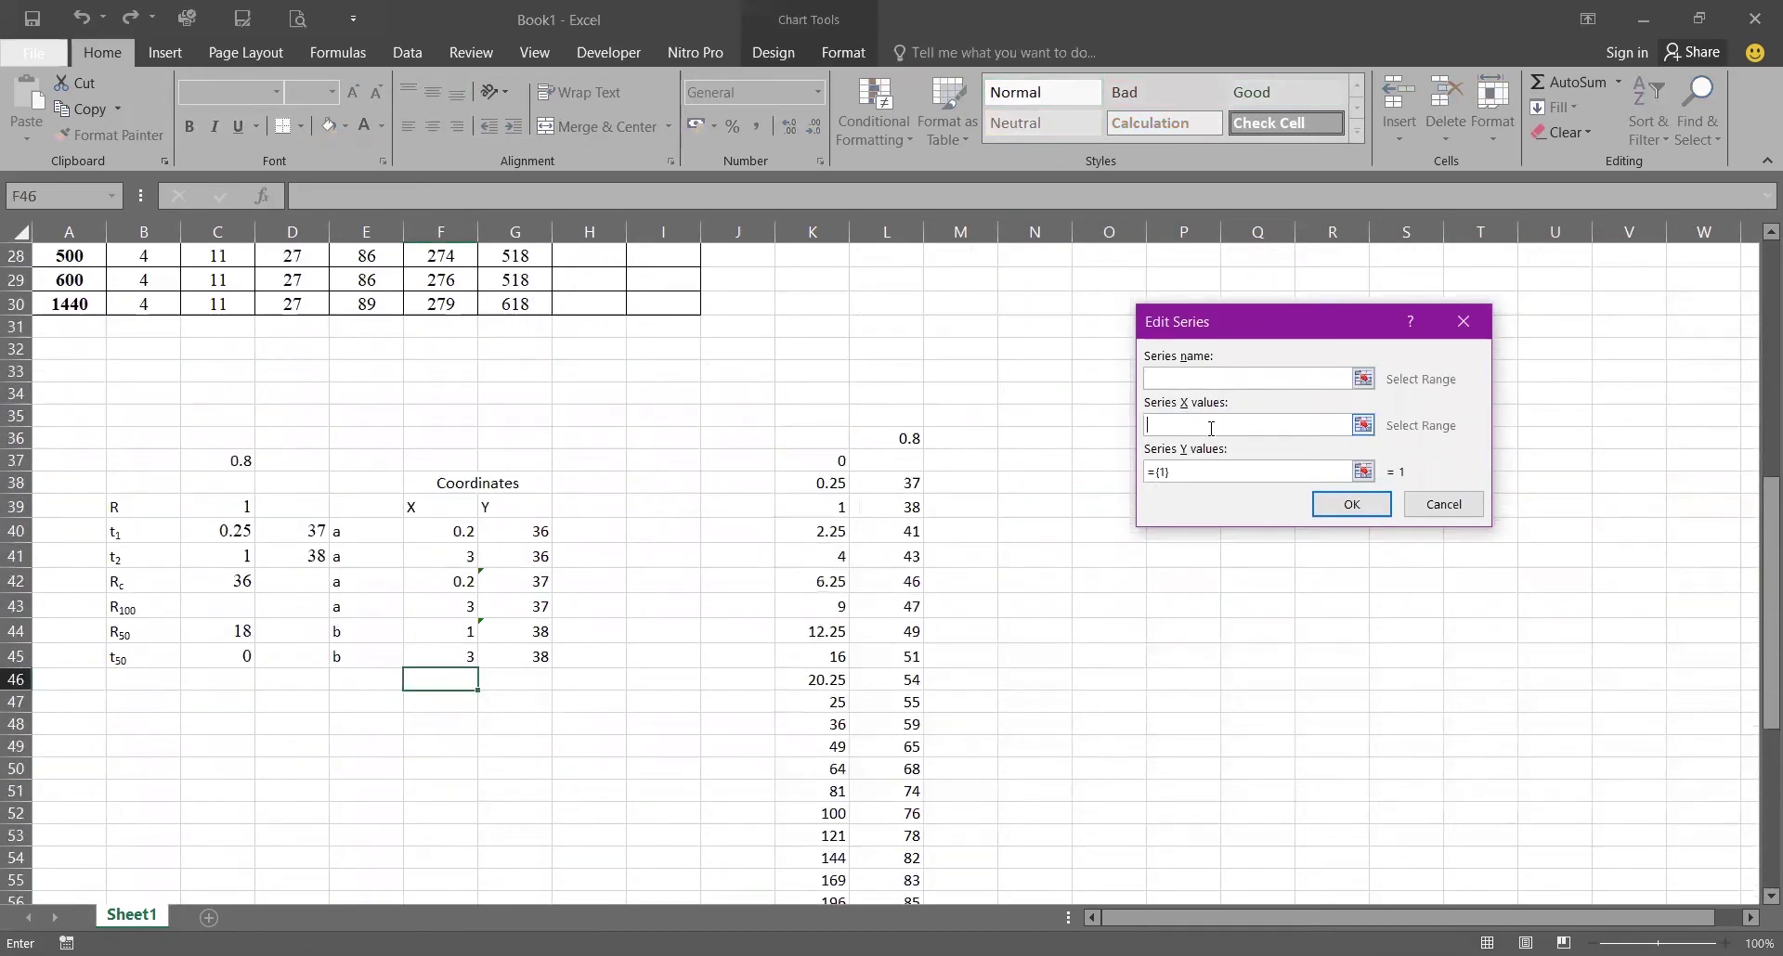
click(460, 589)
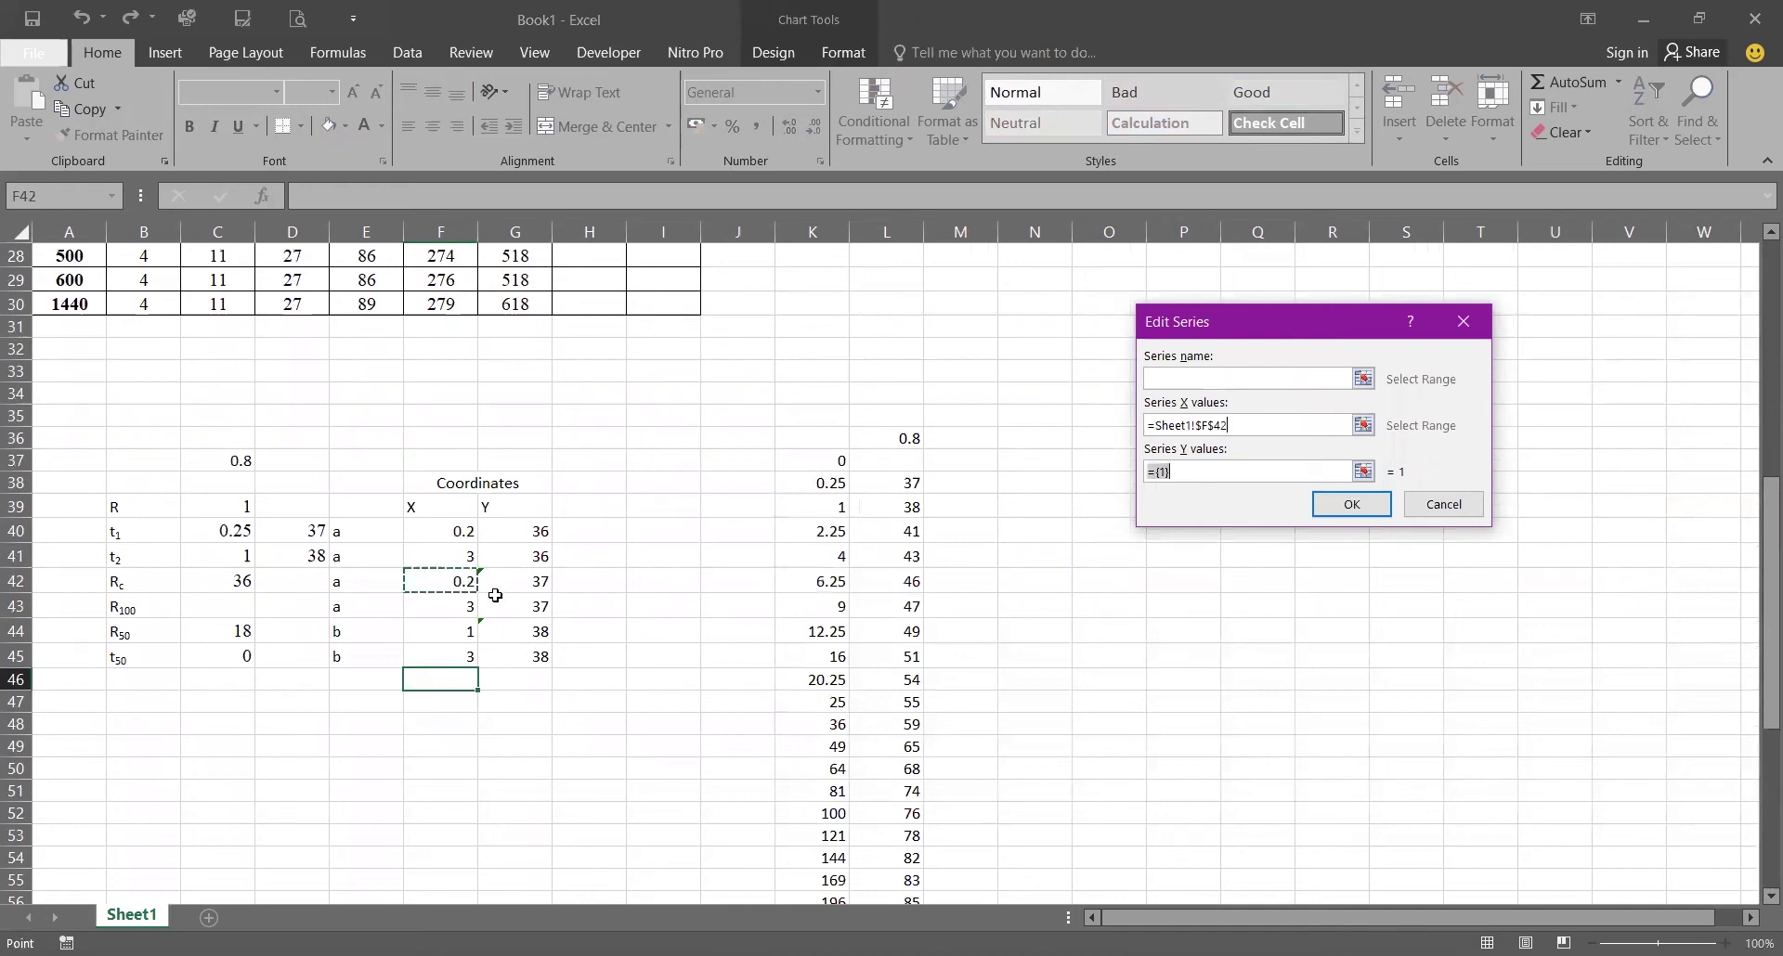
click(536, 592)
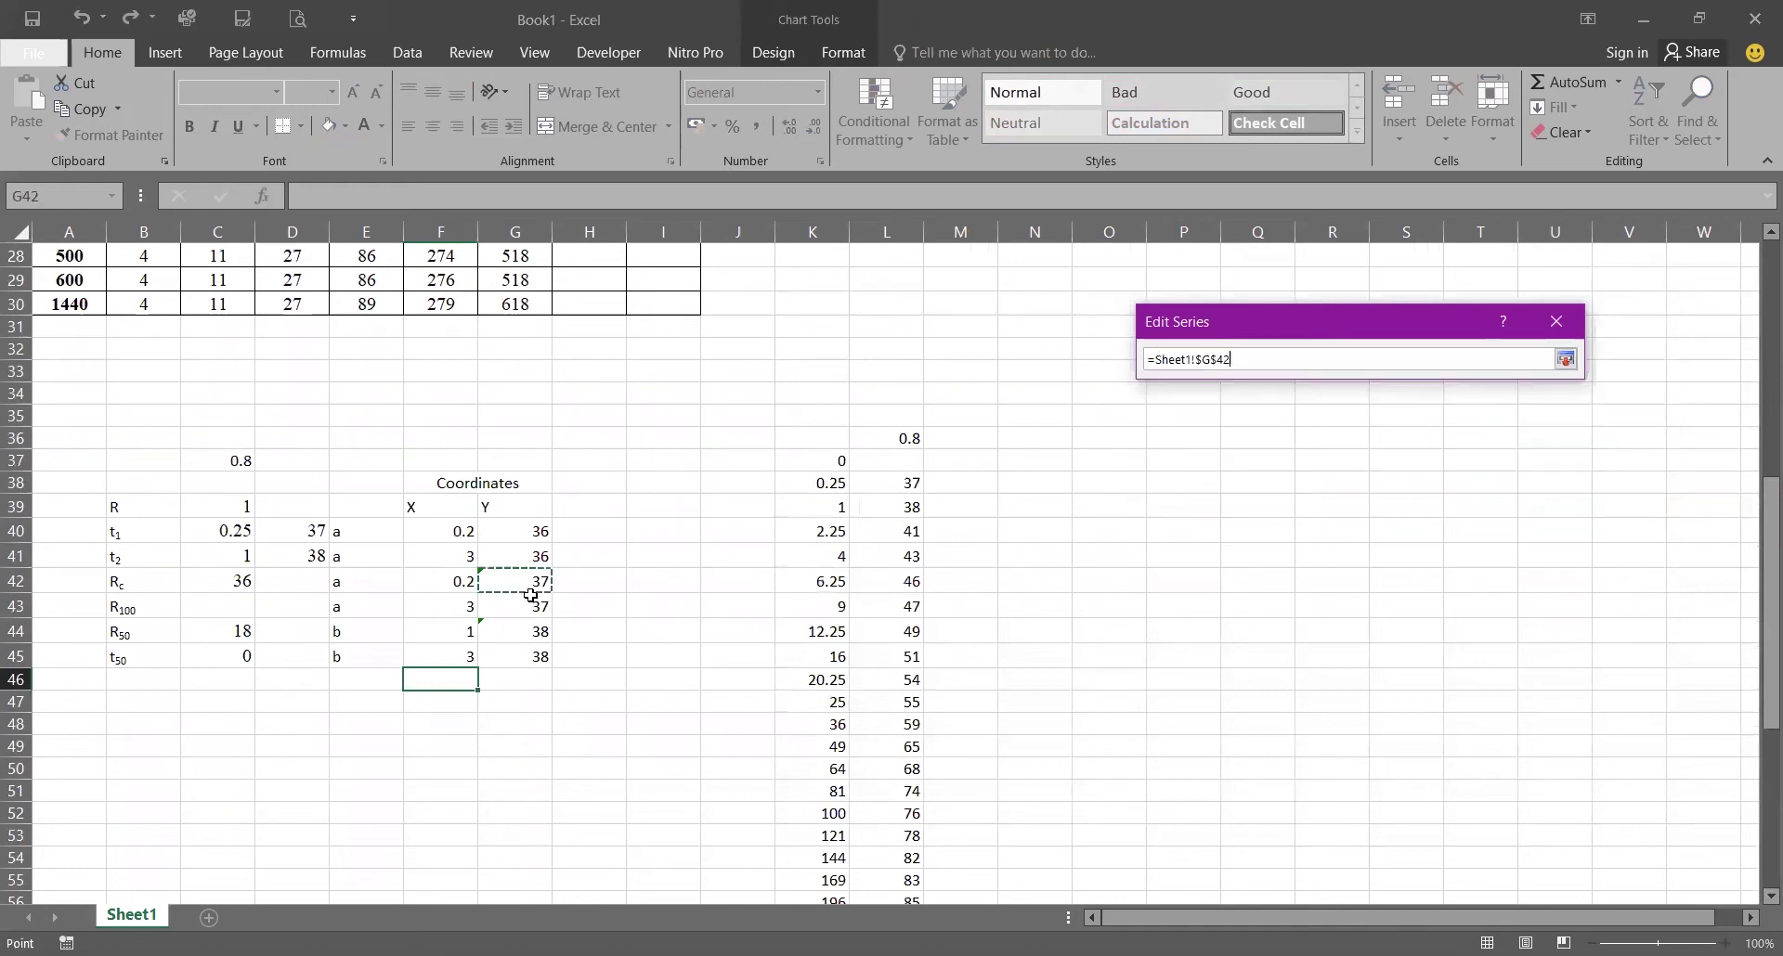
key(shift+Down)
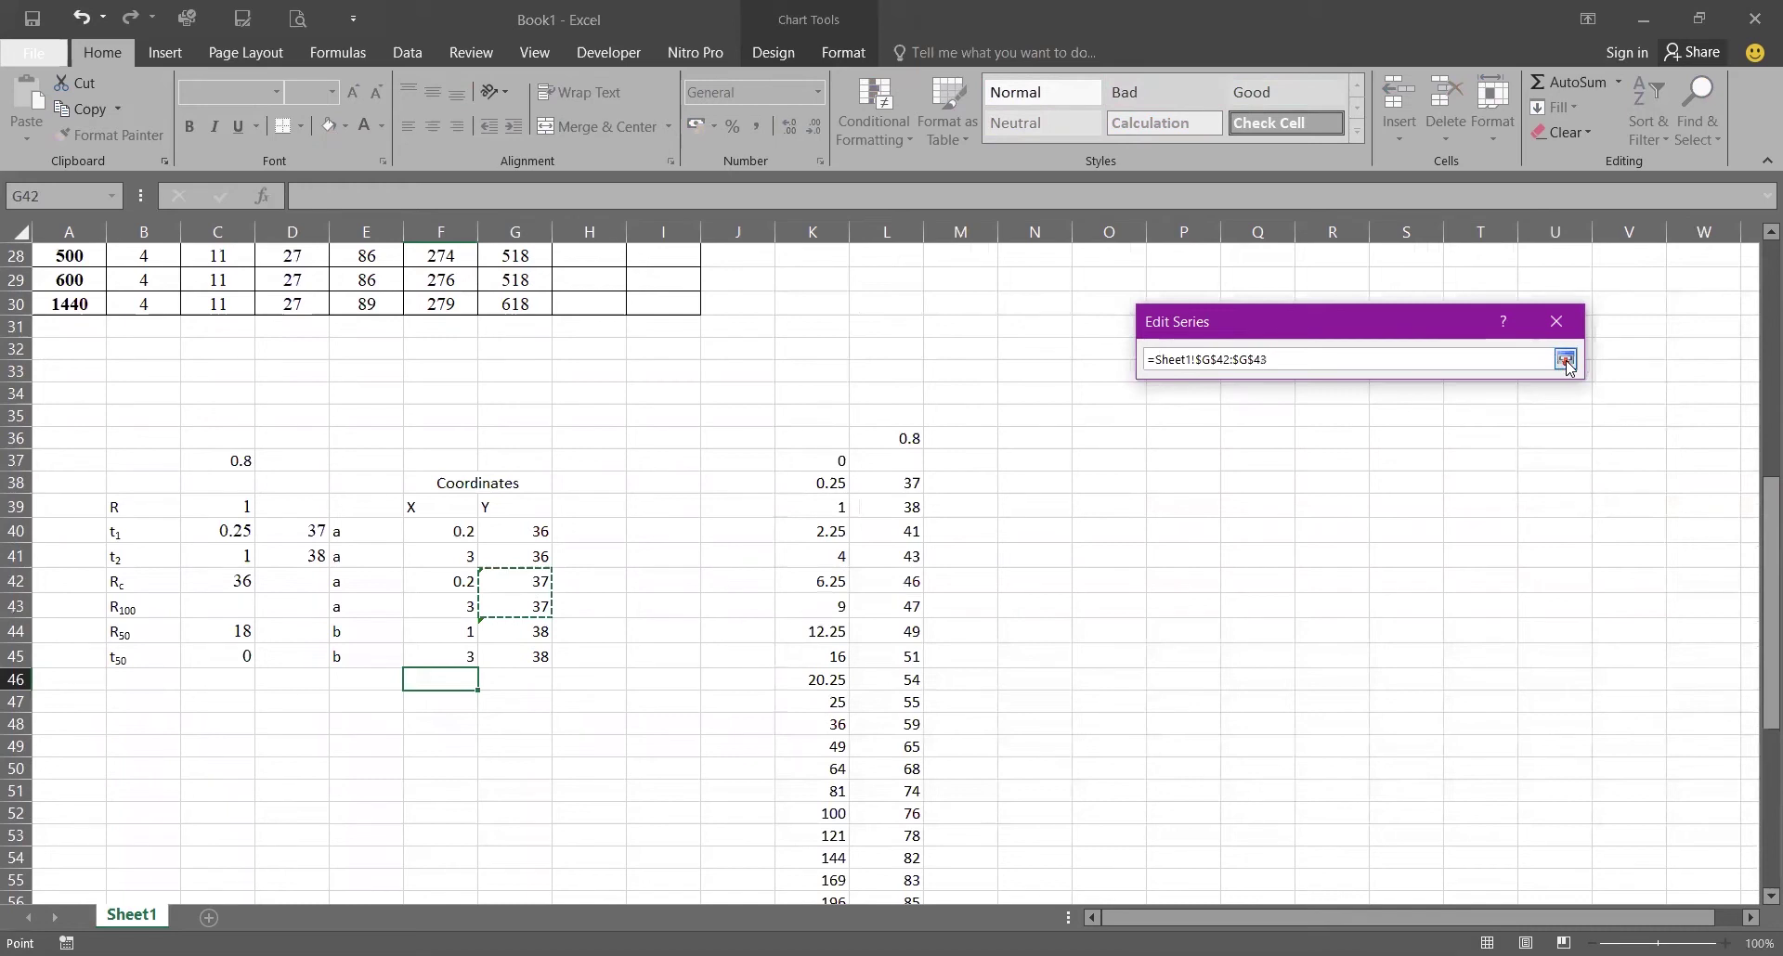
click(1565, 360)
click(1567, 501)
Step: Add a chart series with X values F44:F45 and Y values G44:G45 for the t2 line, and apply the data changes
click(1033, 412)
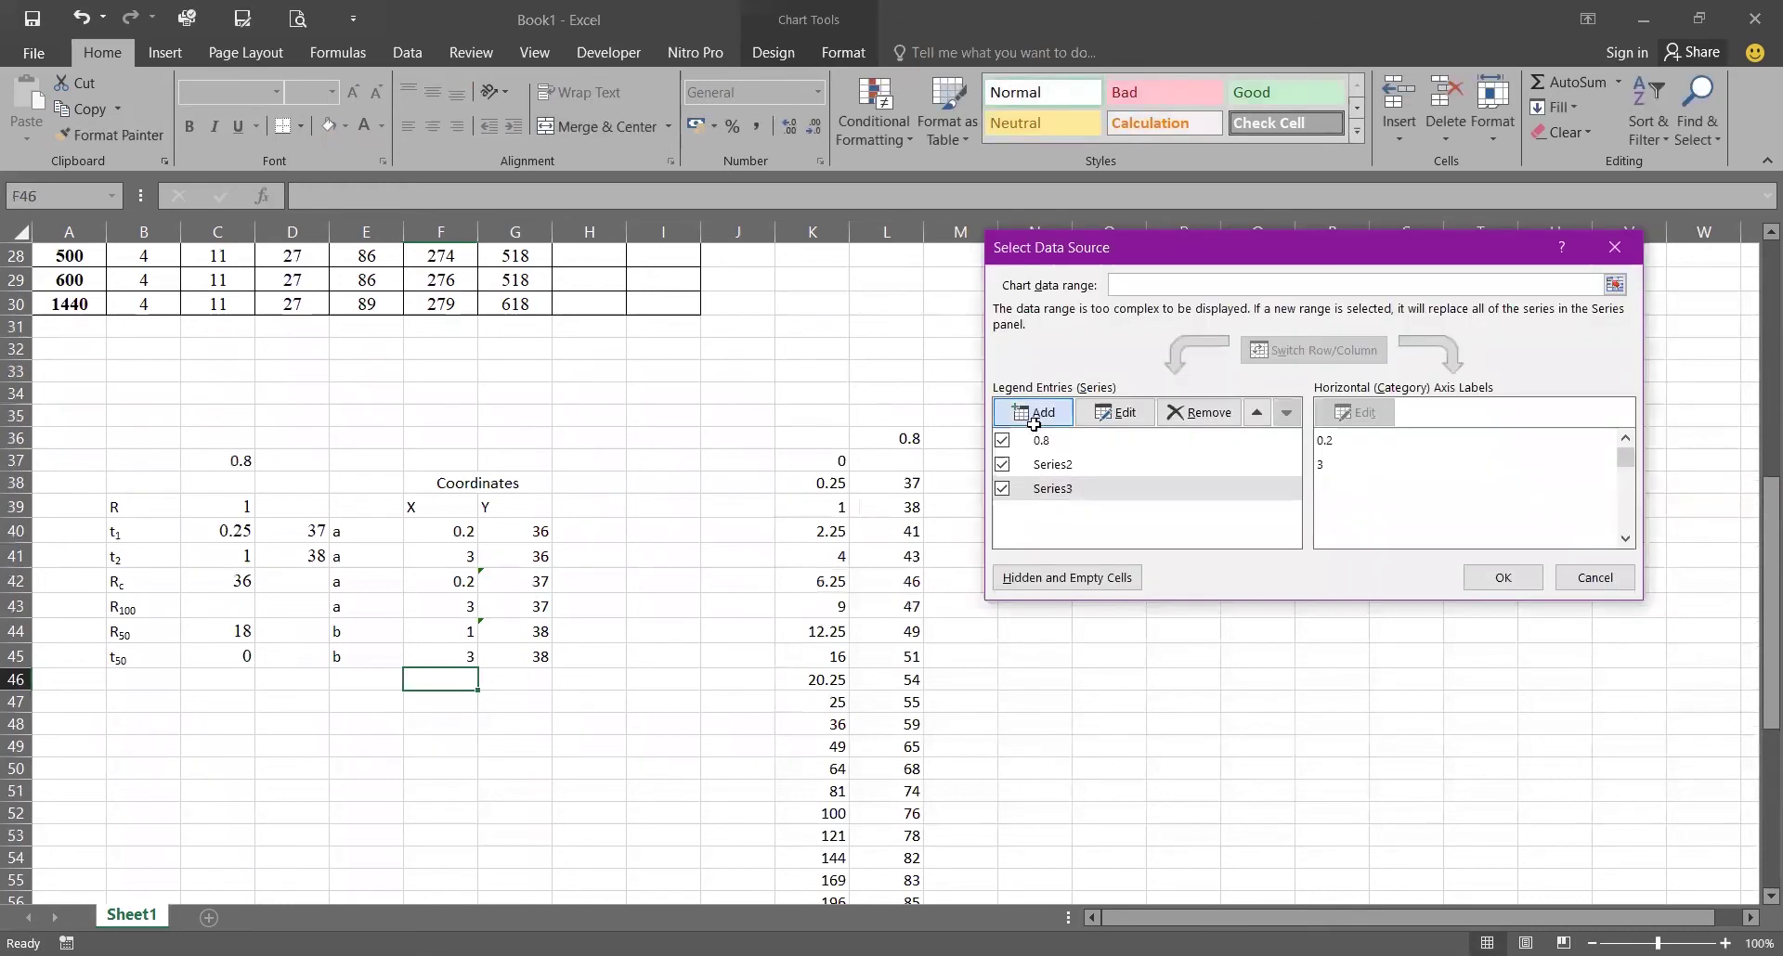
click(1293, 424)
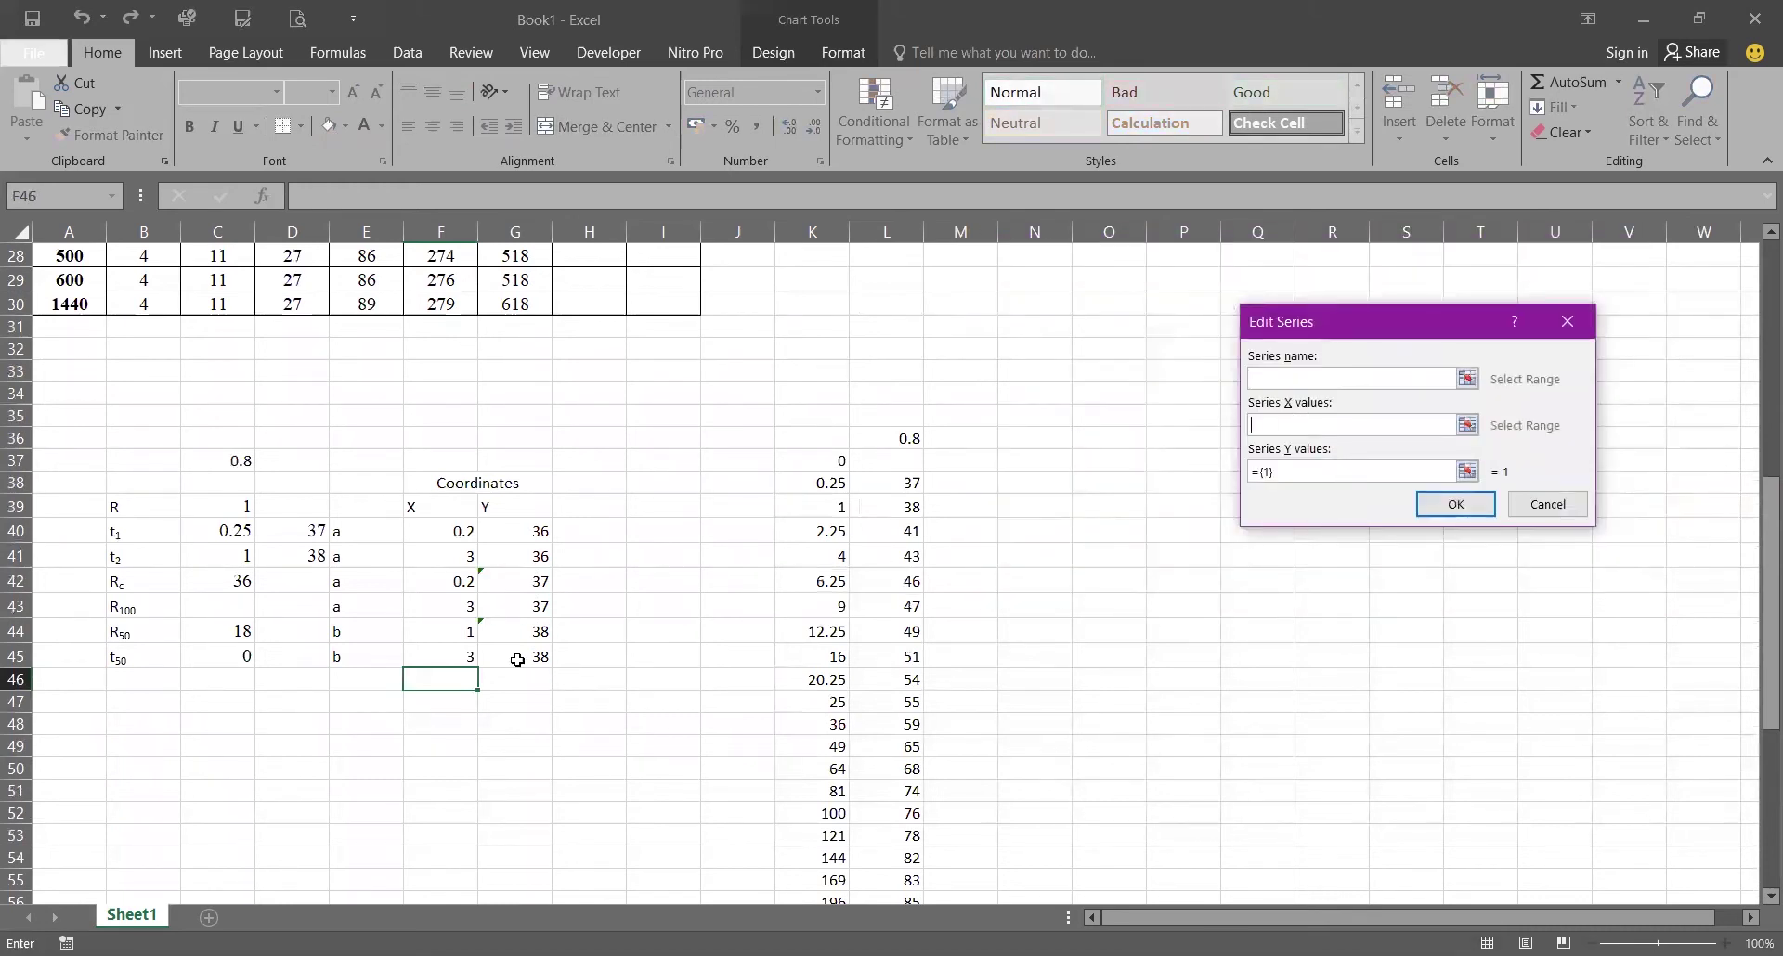
click(469, 626)
shift+click(469, 650)
click(1448, 472)
click(518, 639)
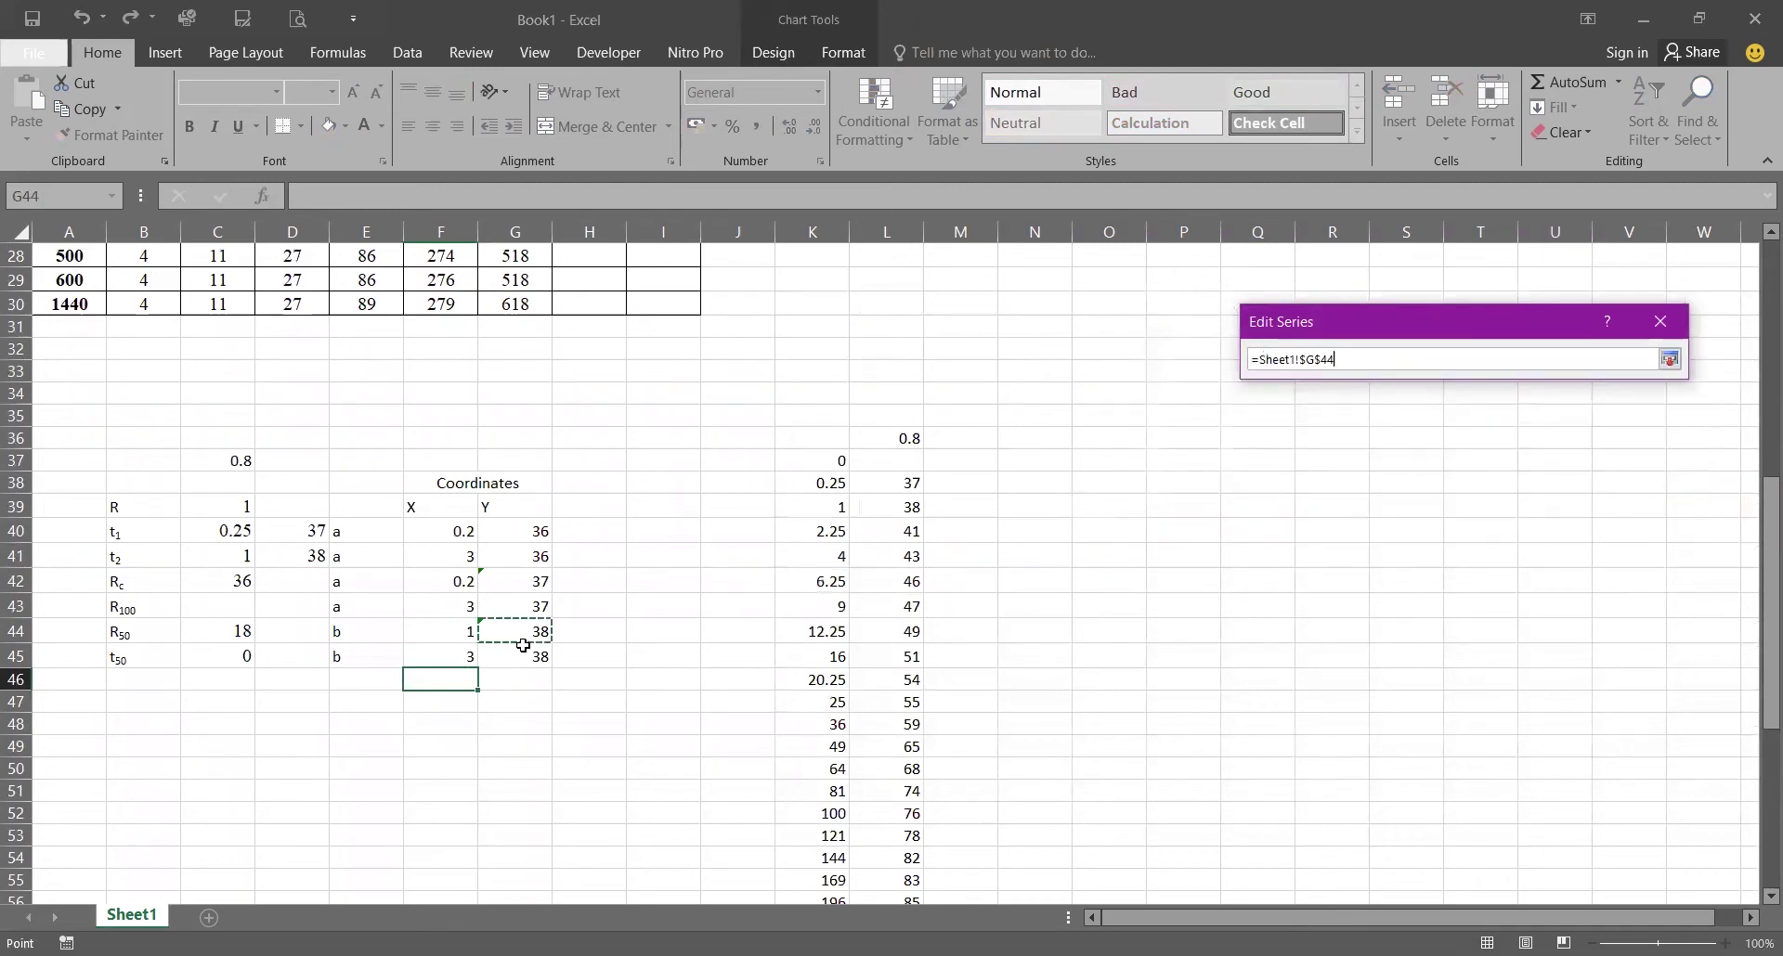
shift+click(523, 650)
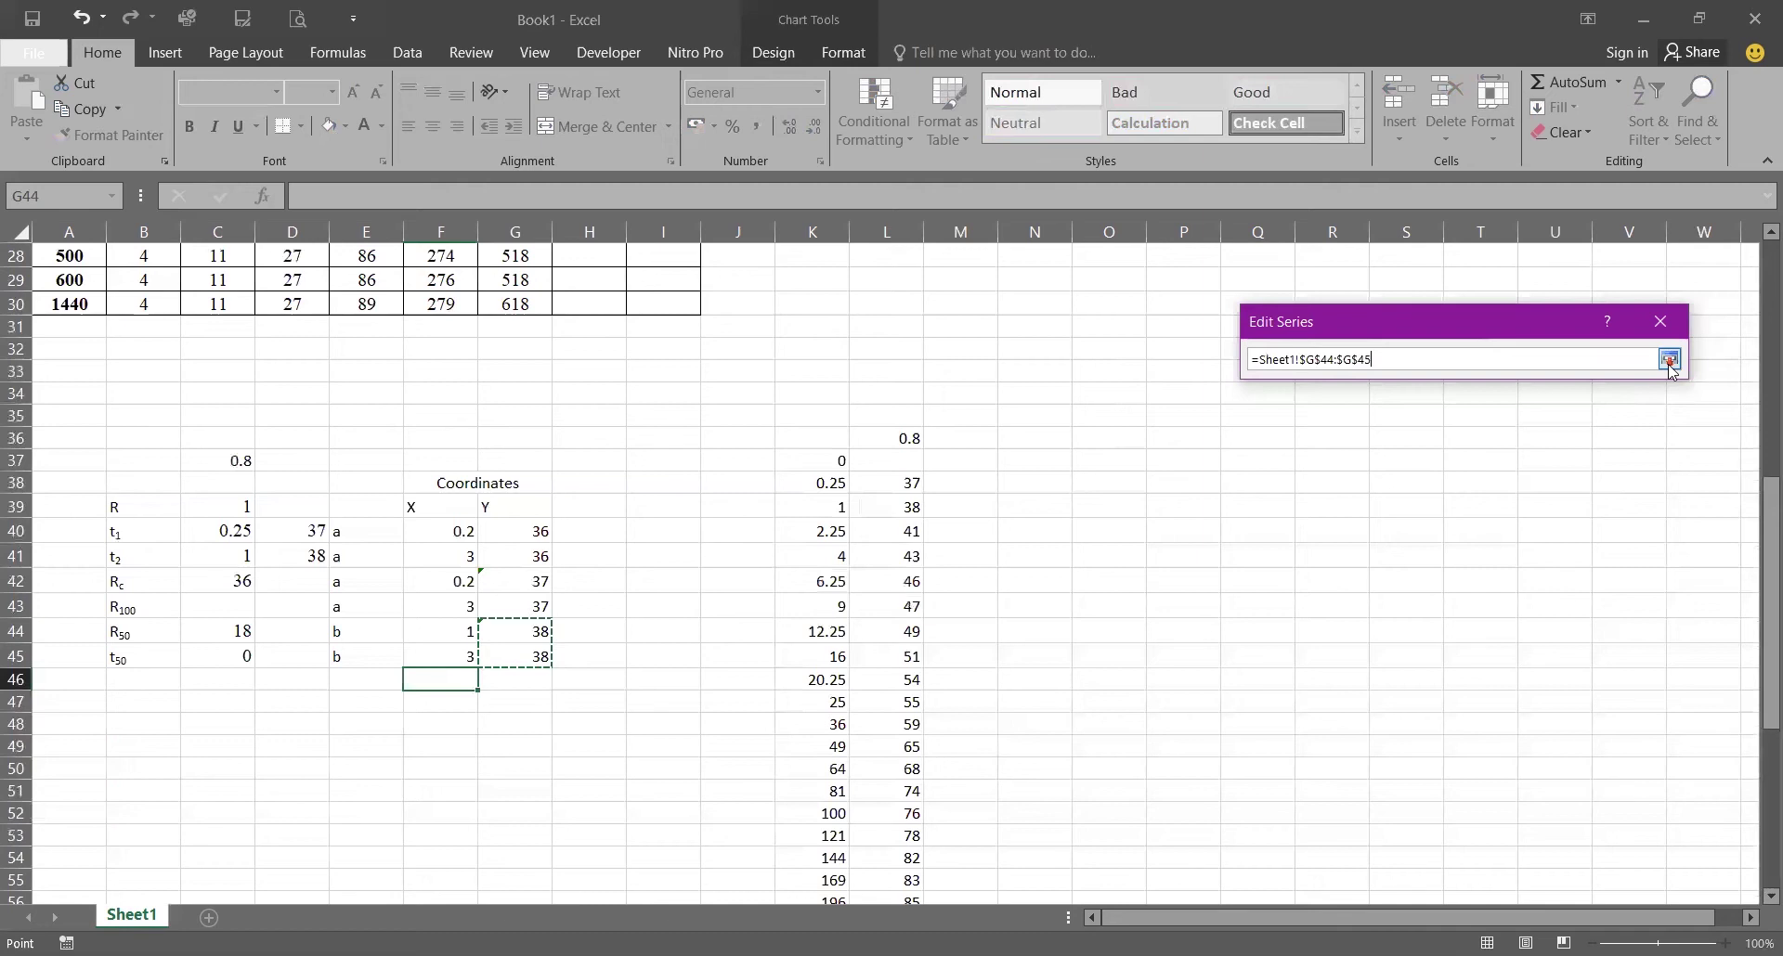
click(1669, 360)
click(1643, 503)
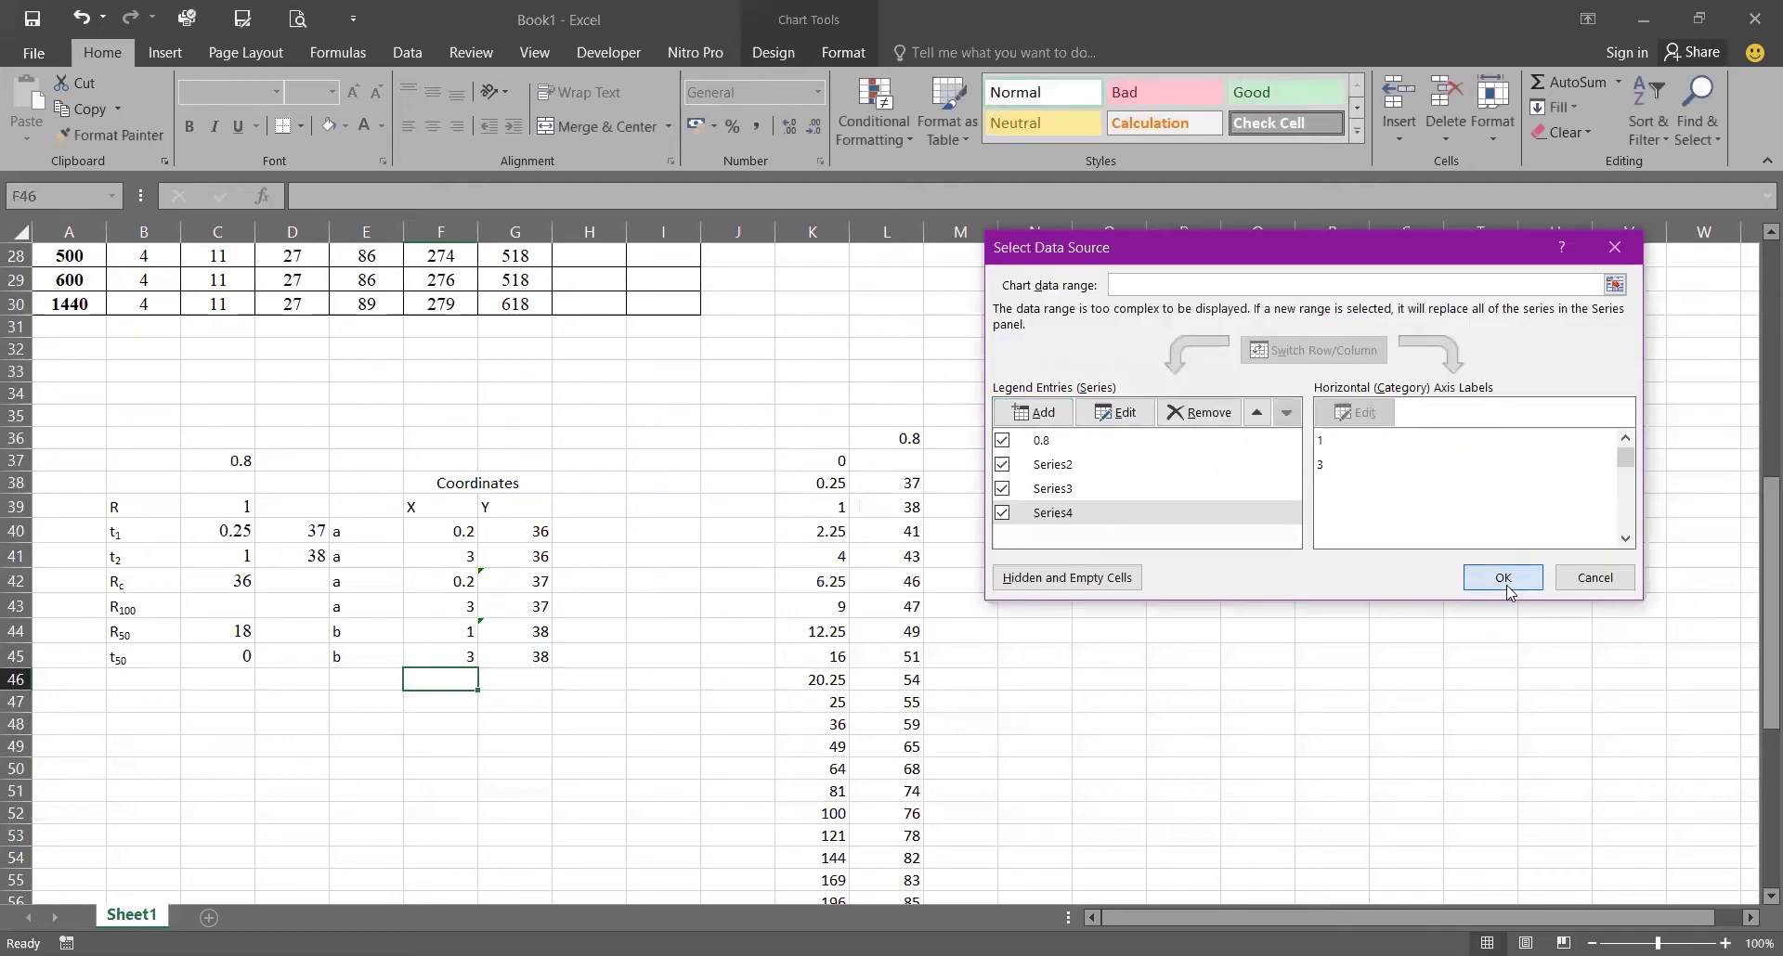
click(1502, 578)
scroll(966, 461, up, 9)
click(800, 327)
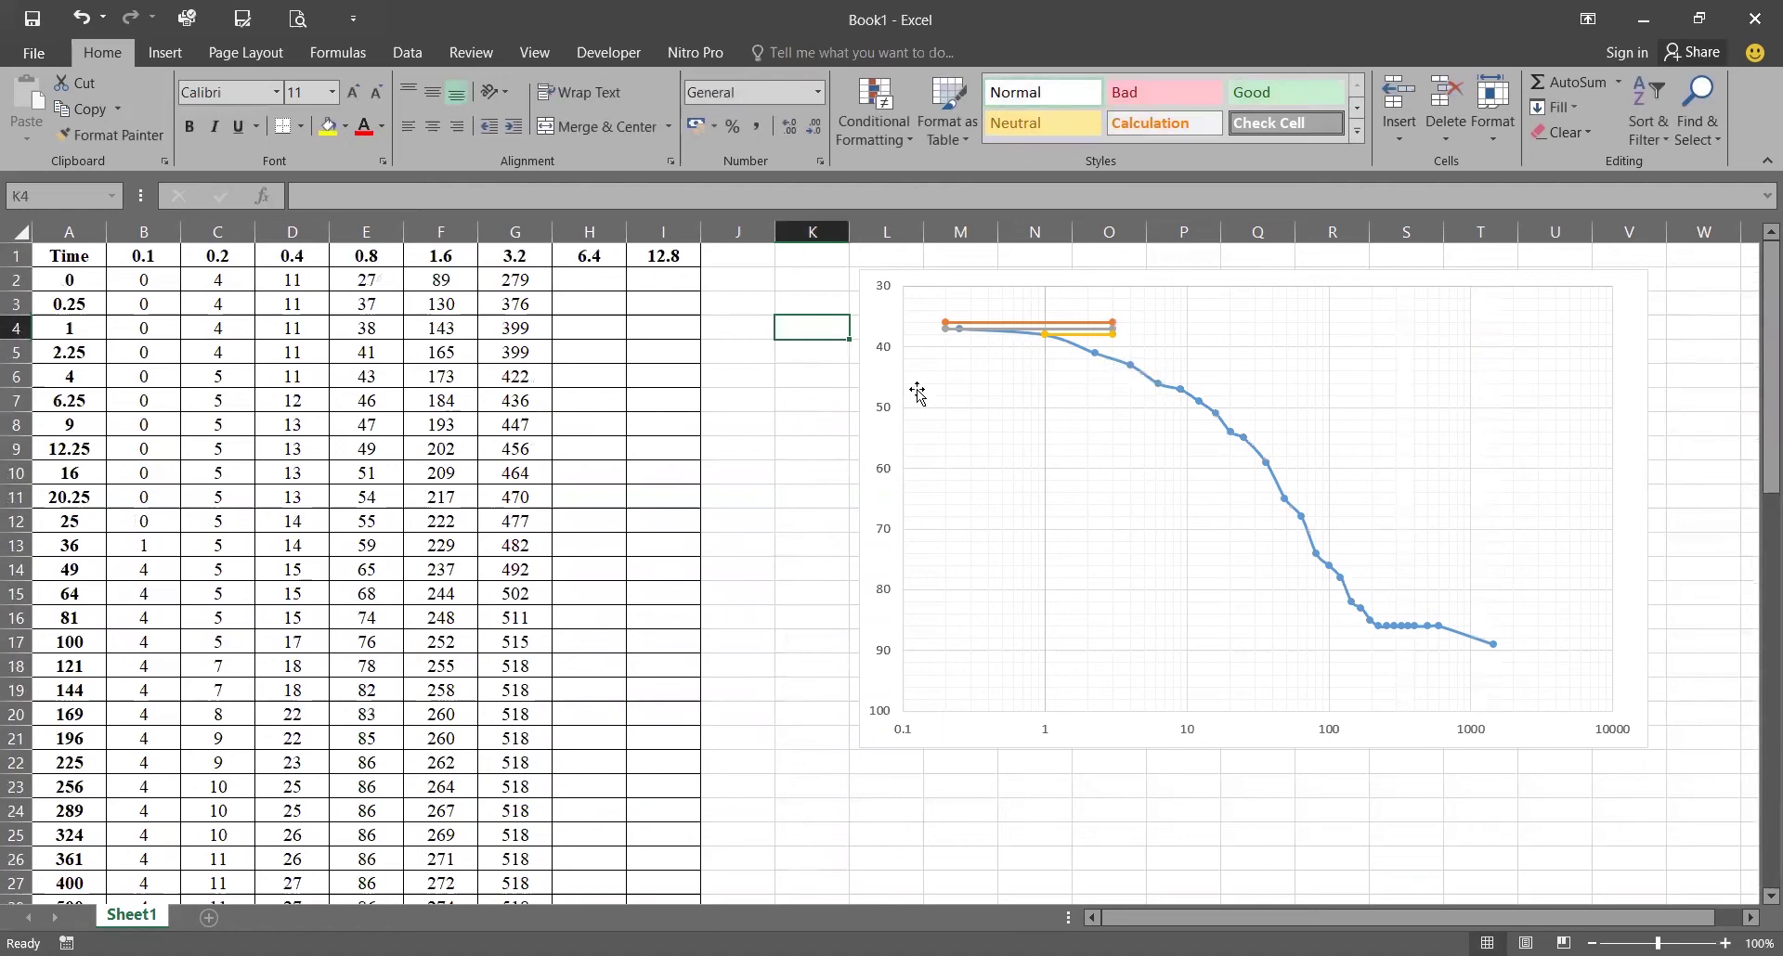
Step: Set the t1 line's starting X coordinate in F42 to 0.25 and check the lines on the chart
scroll(589, 645, down, 5)
scroll(483, 756, down, 2)
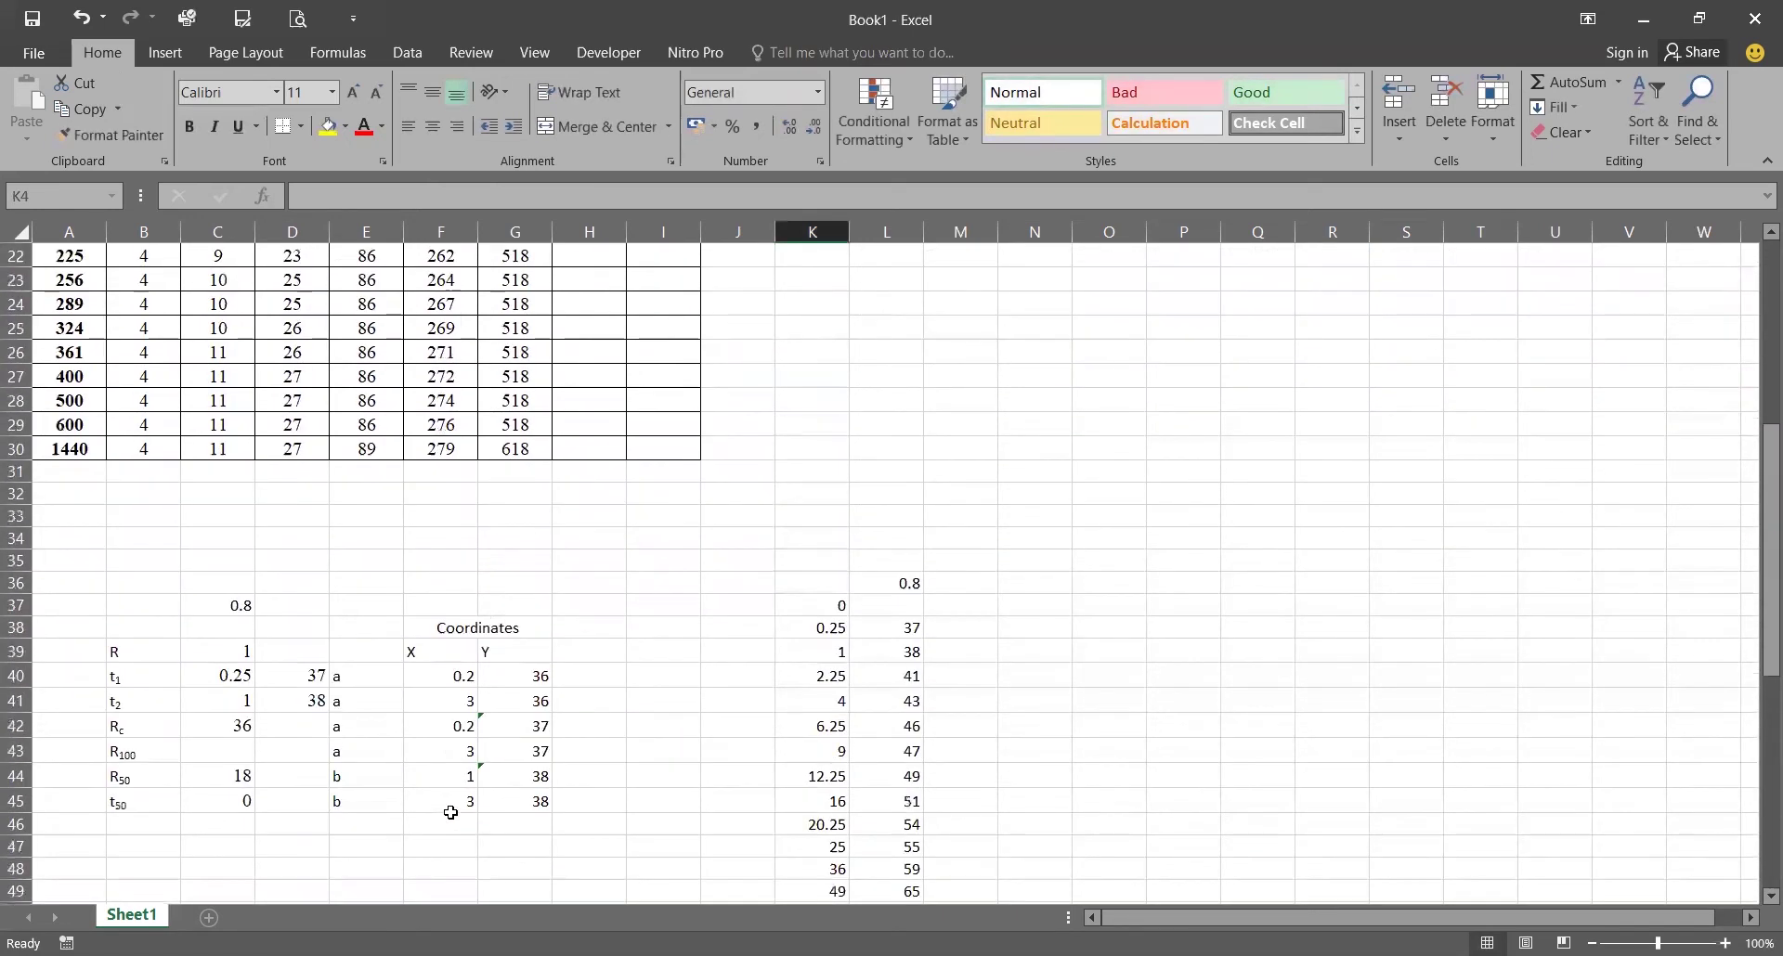
click(450, 726)
text(0.25)
key(Return)
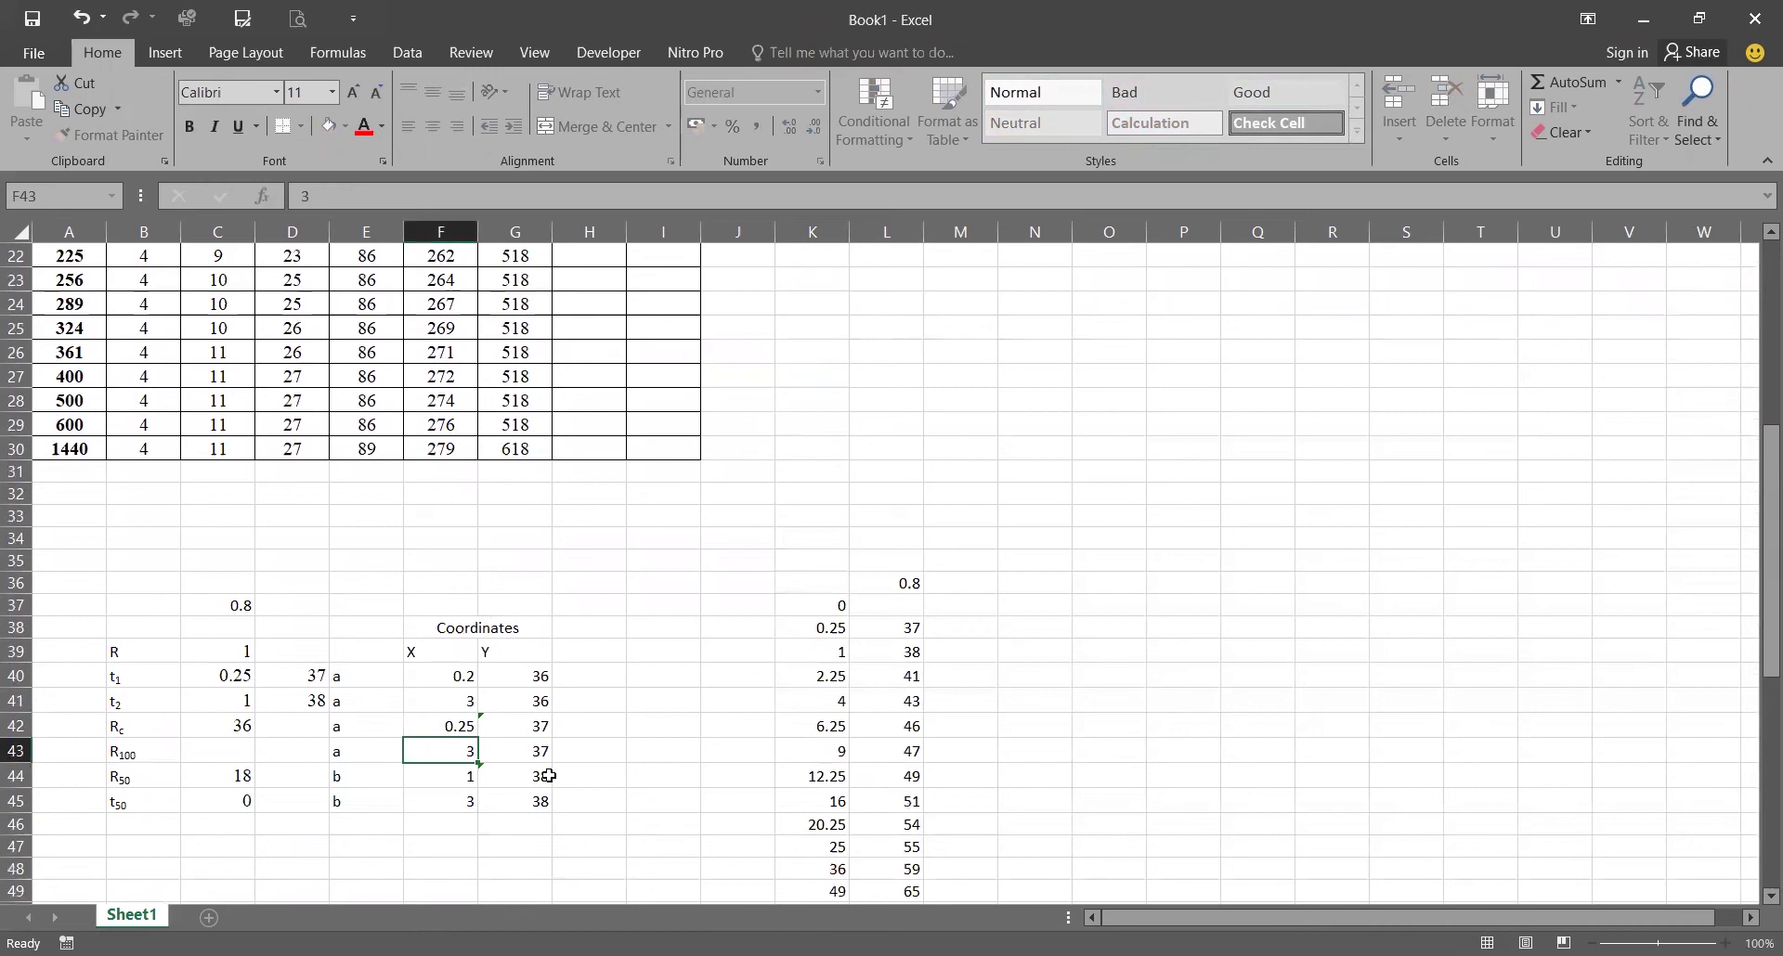
scroll(588, 693, up, 6)
scroll(921, 560, up, 1)
click(829, 377)
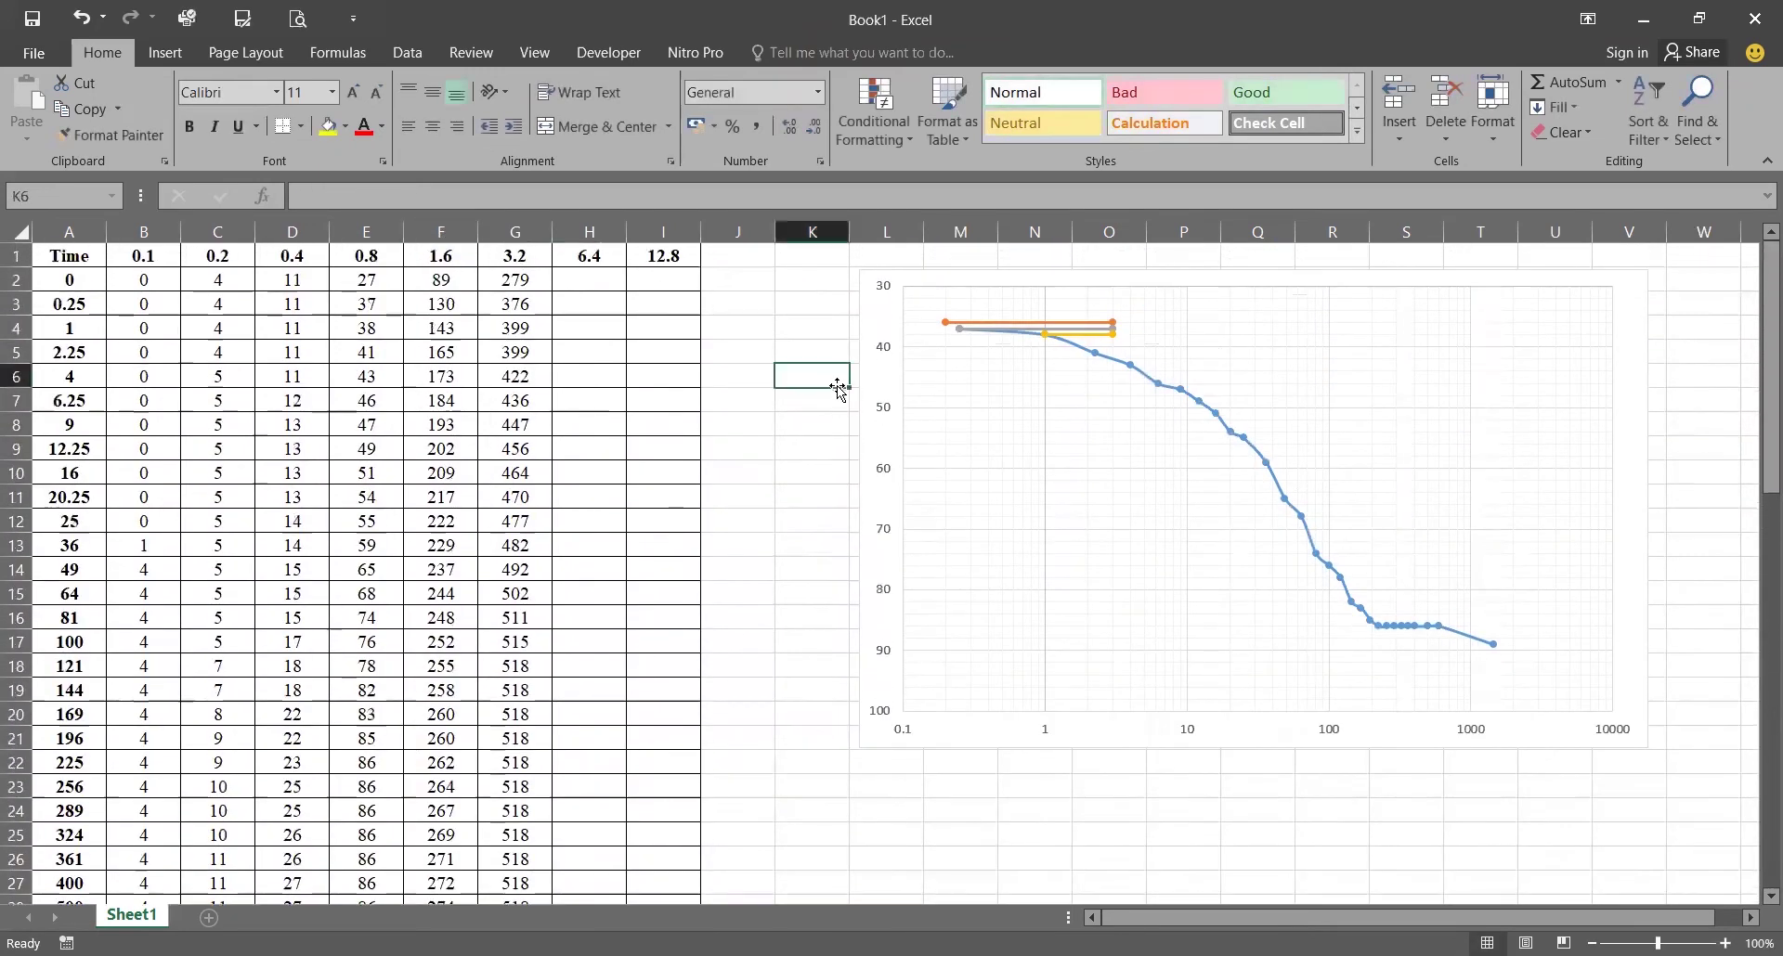
mouse_move(1079, 335)
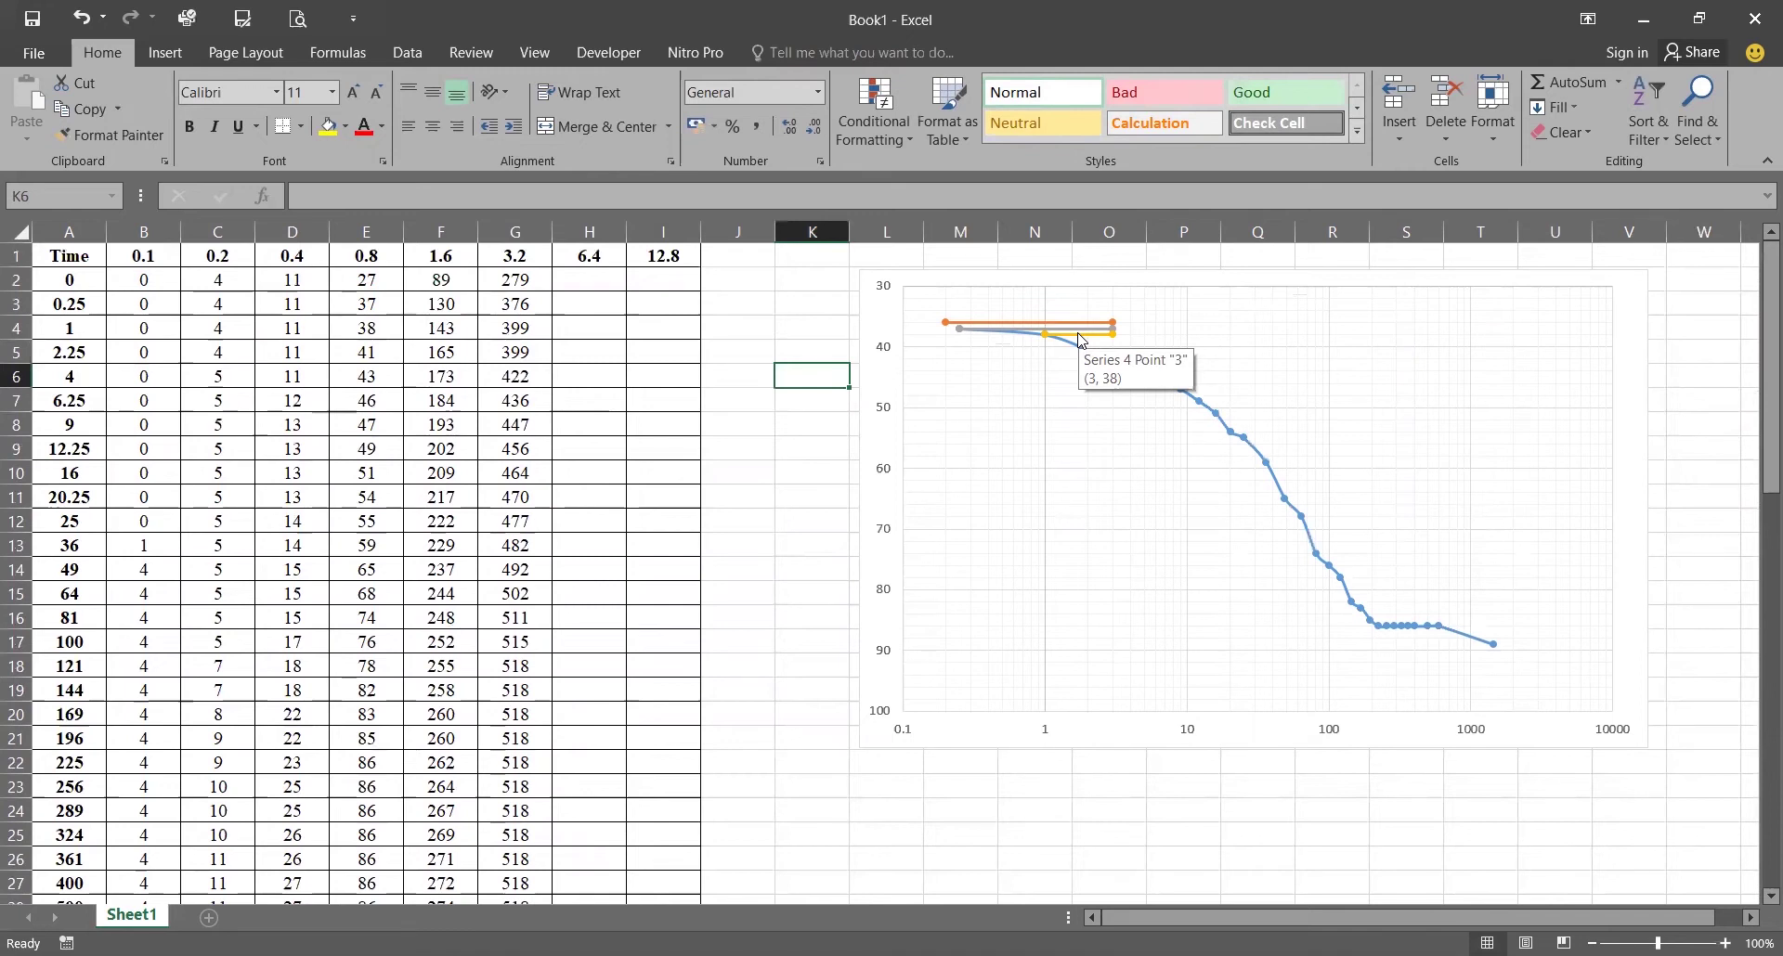
Step: Examine how the t1, t2 and Rc values in C40:C42 relate to the construction lines on the chart
scroll(764, 469, down, 8)
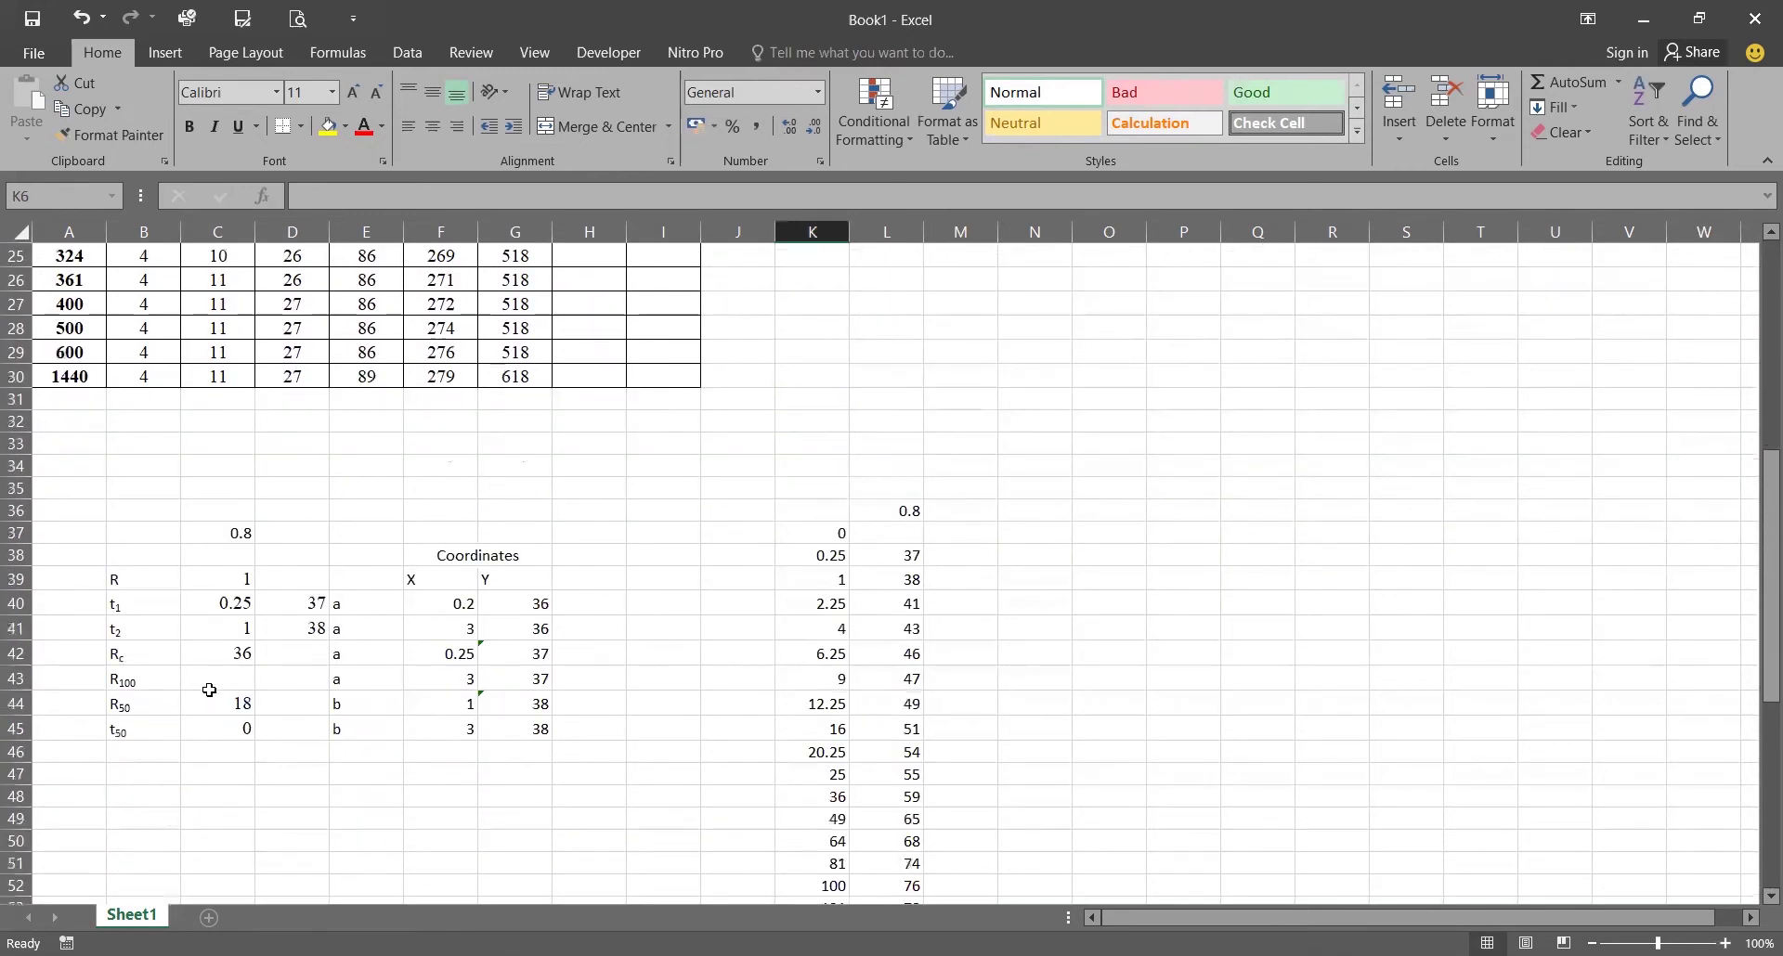
click(239, 603)
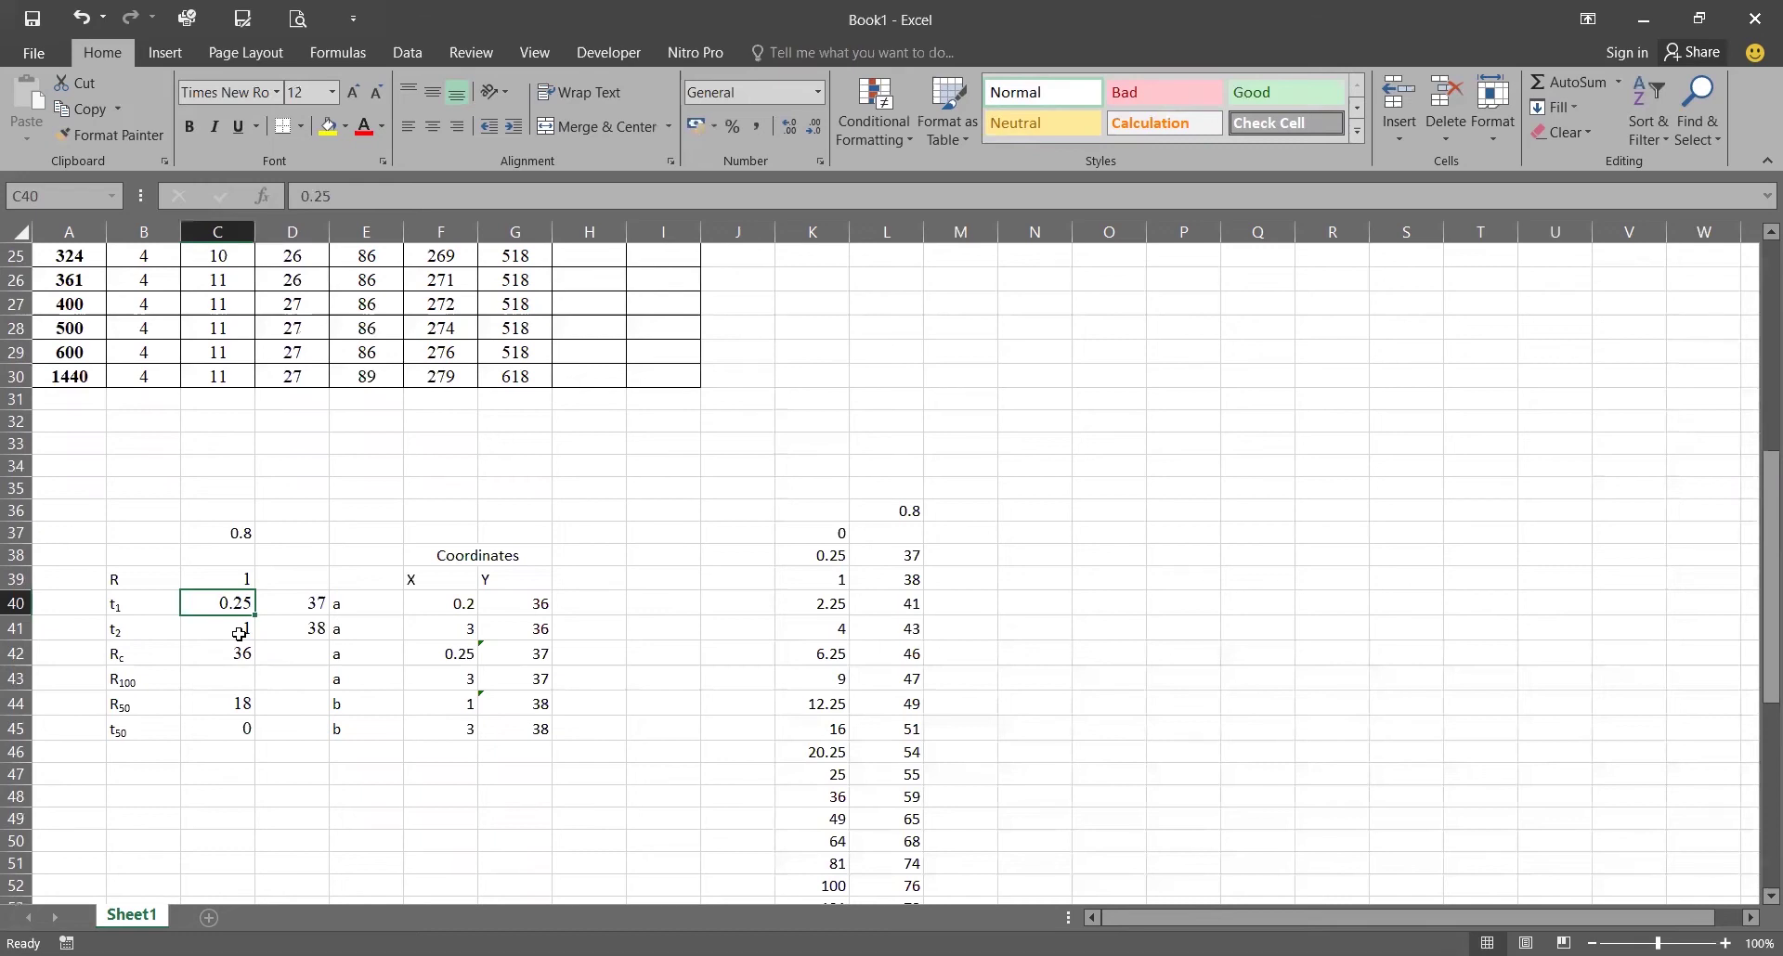
click(240, 634)
scroll(838, 536, up, 7)
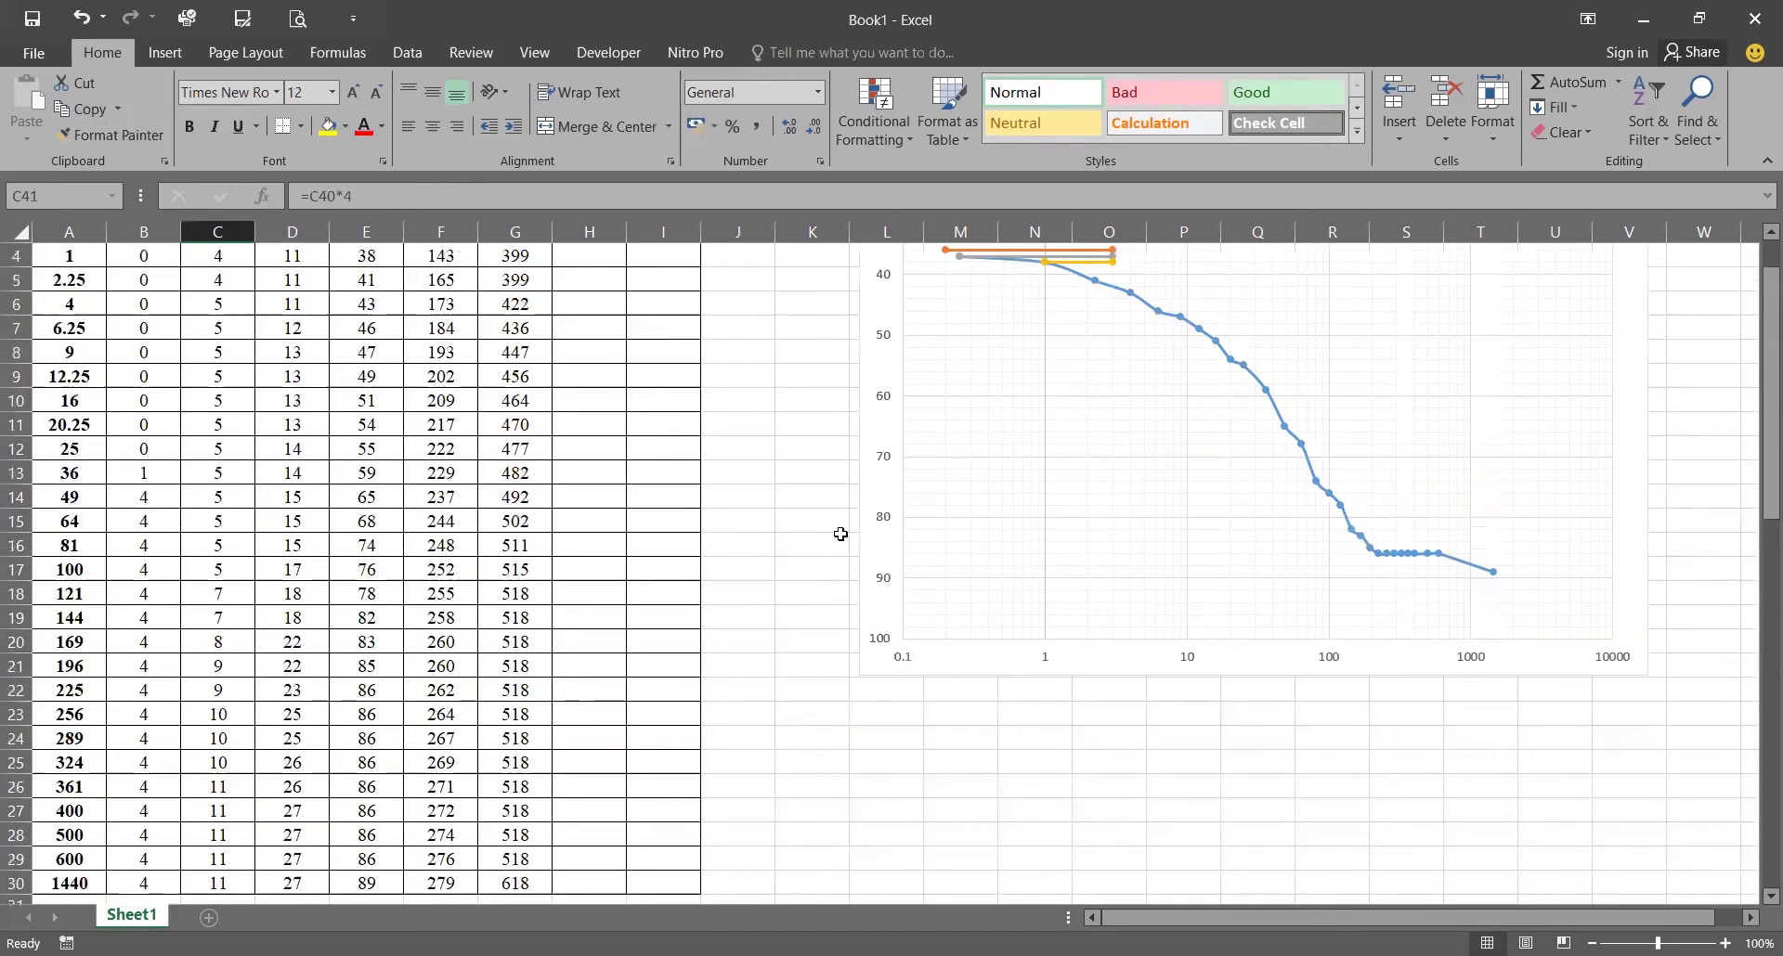
scroll(947, 478, up, 1)
scroll(1056, 341, down, 7)
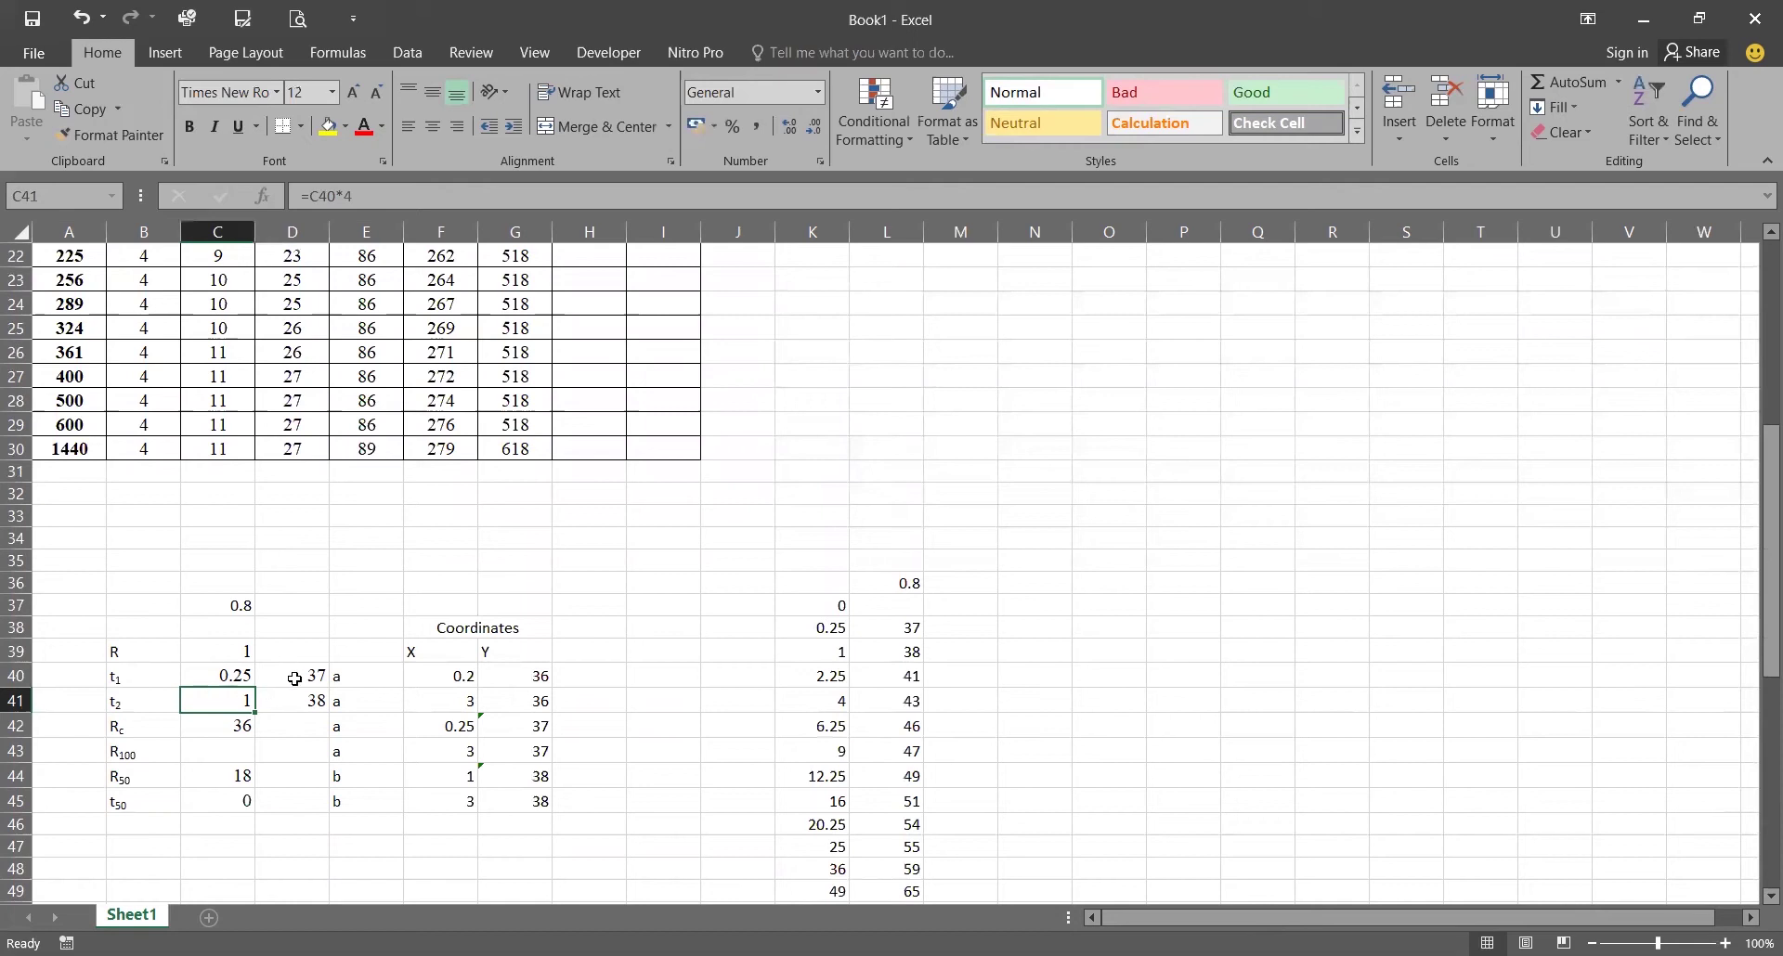
click(241, 727)
scroll(995, 510, up, 7)
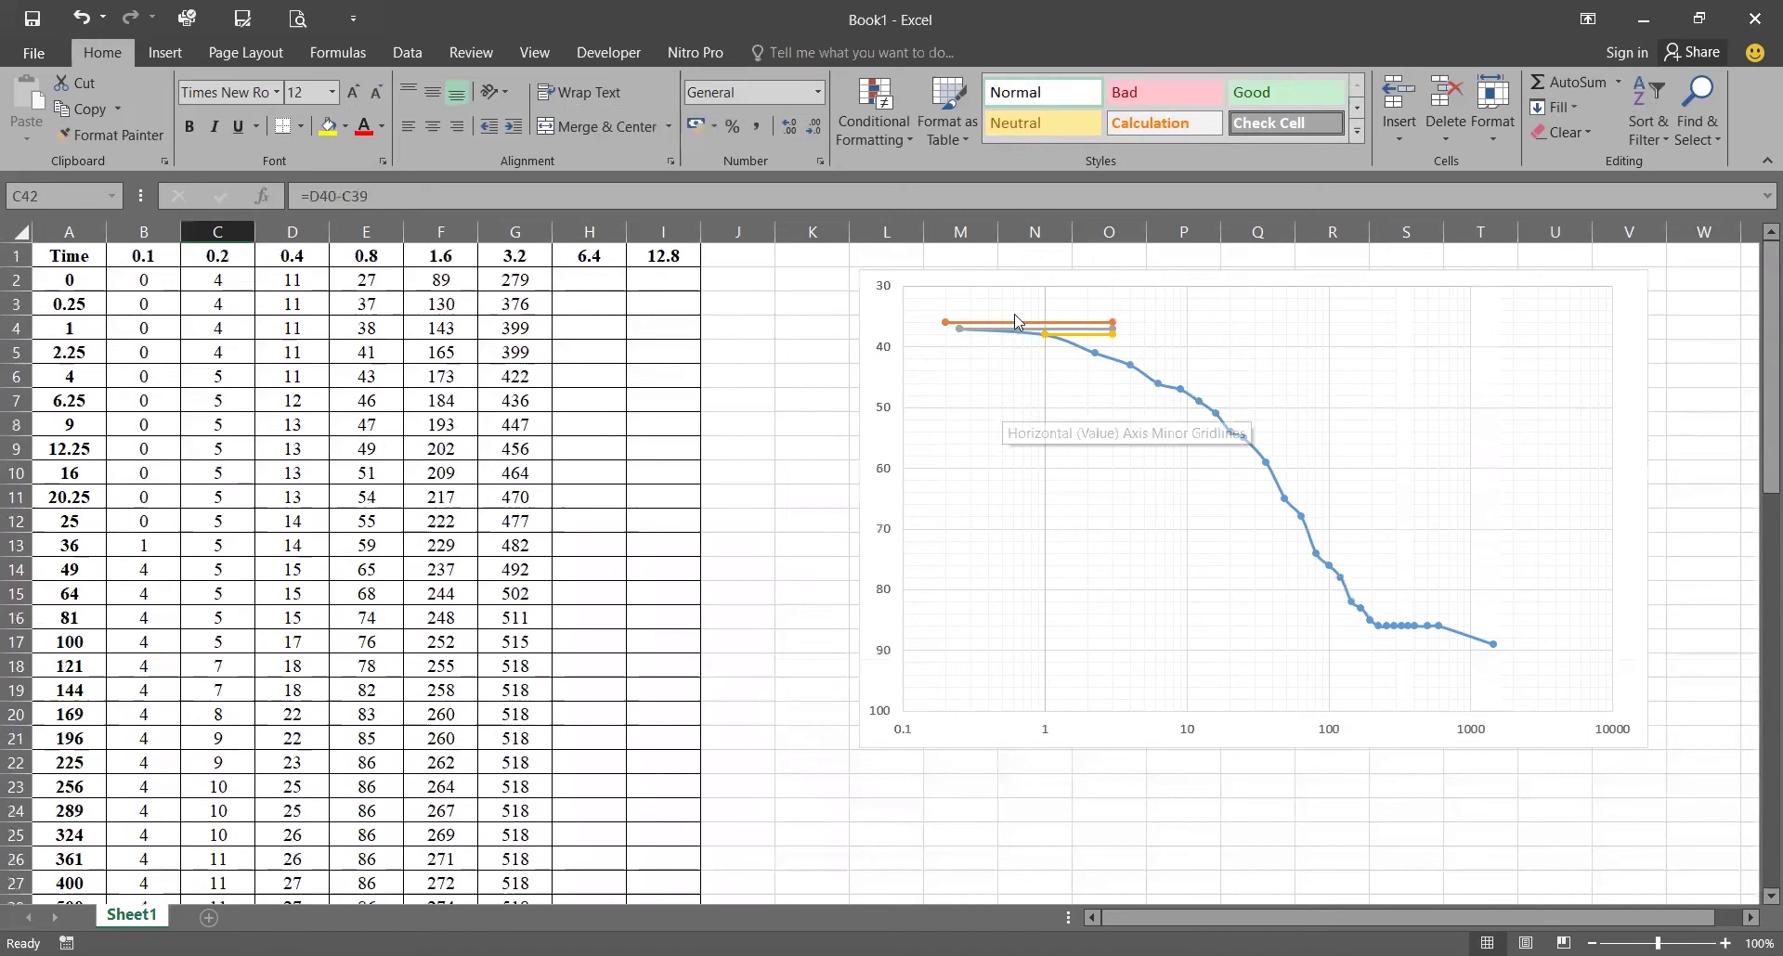
scroll(1016, 585, down, 7)
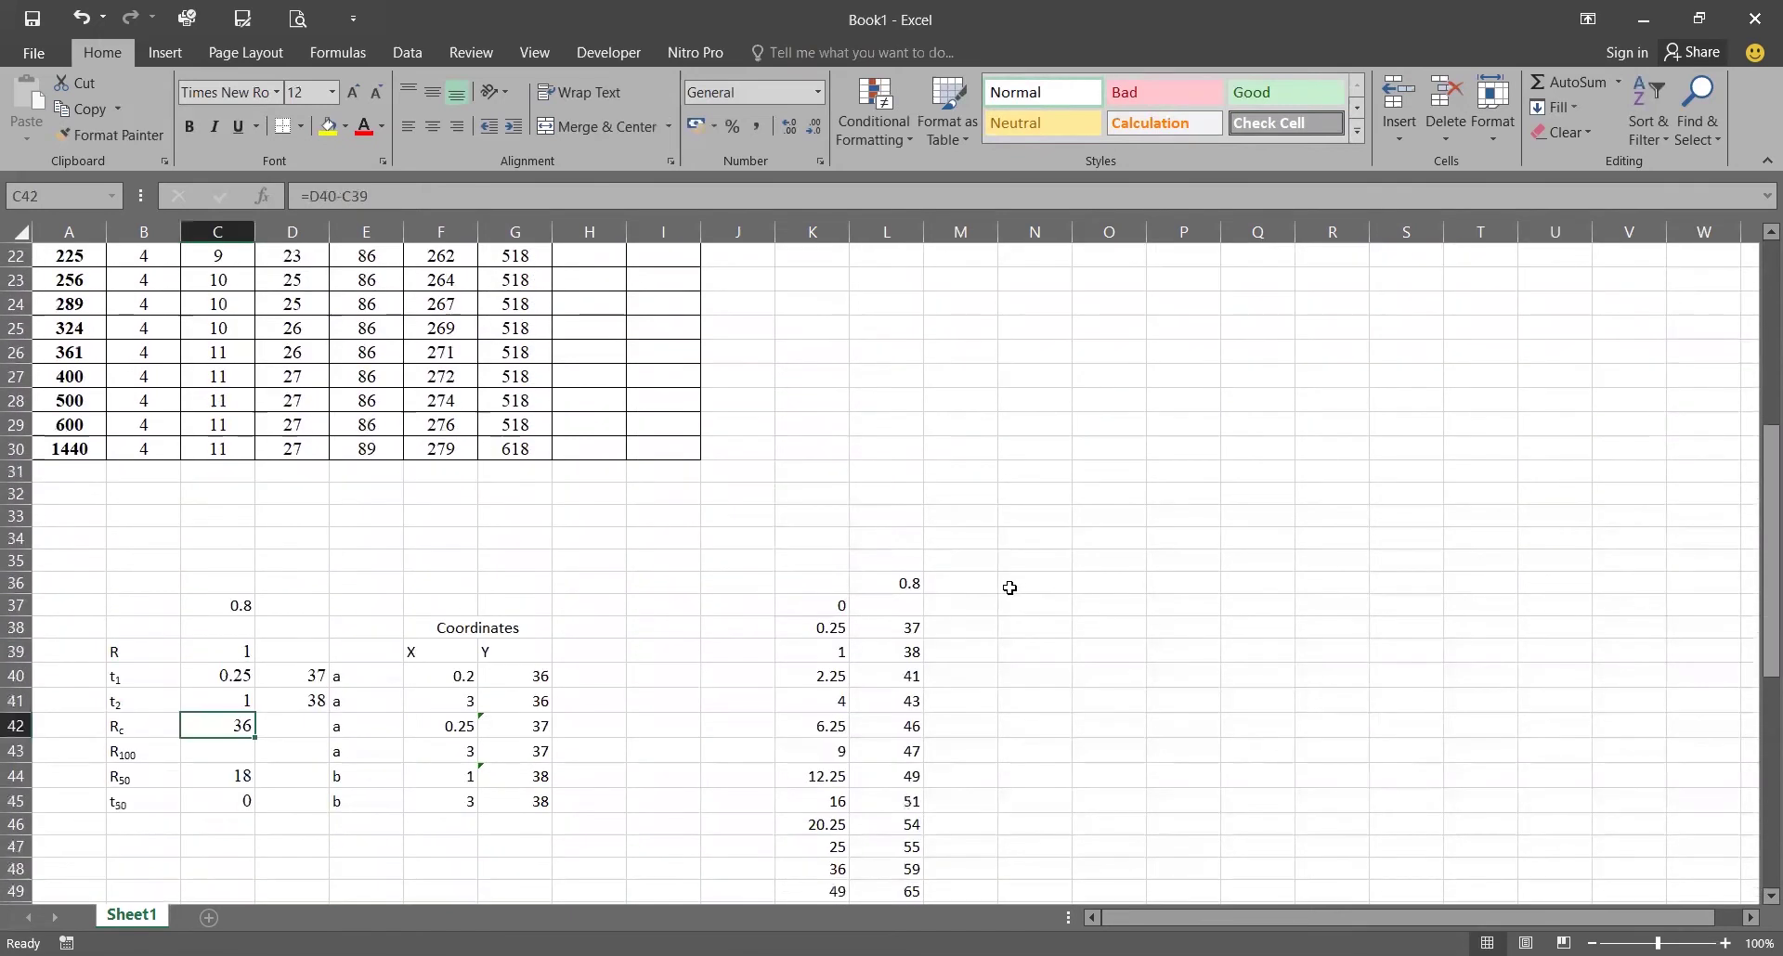
scroll(781, 666, down, 2)
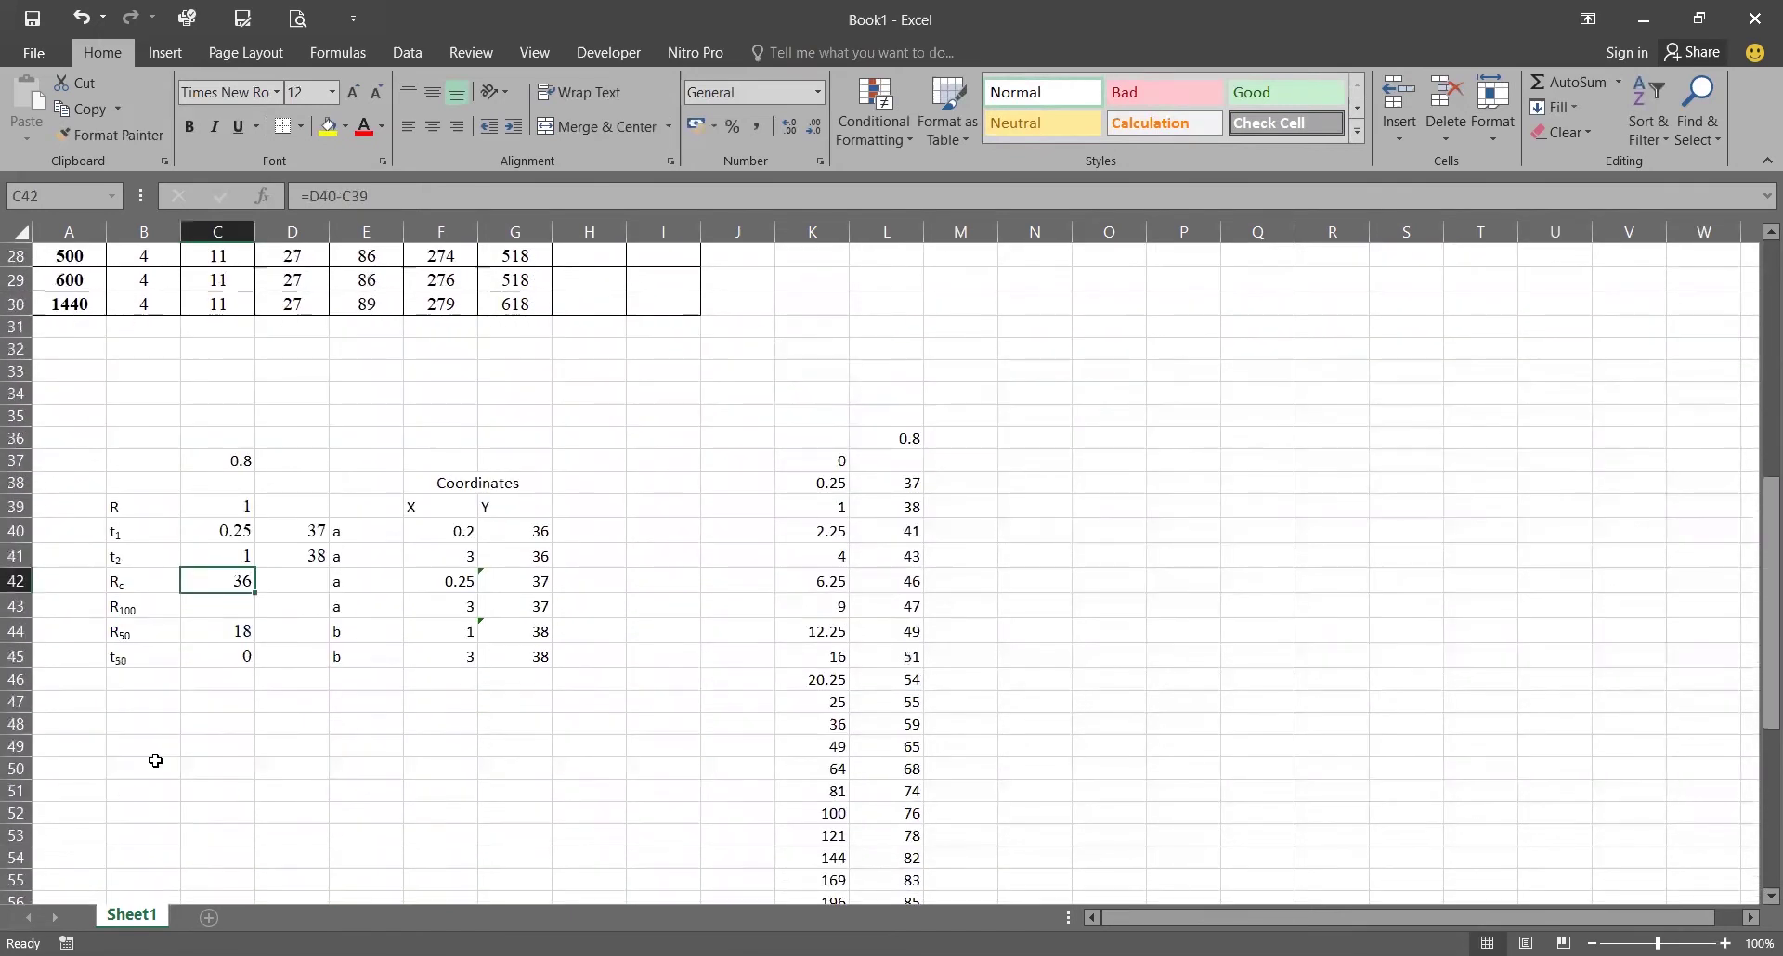
Step: Copy the R100 label from B43 into E46, E47, E48 and E49 beside the coordinate table
click(157, 605)
key(ctrl+c)
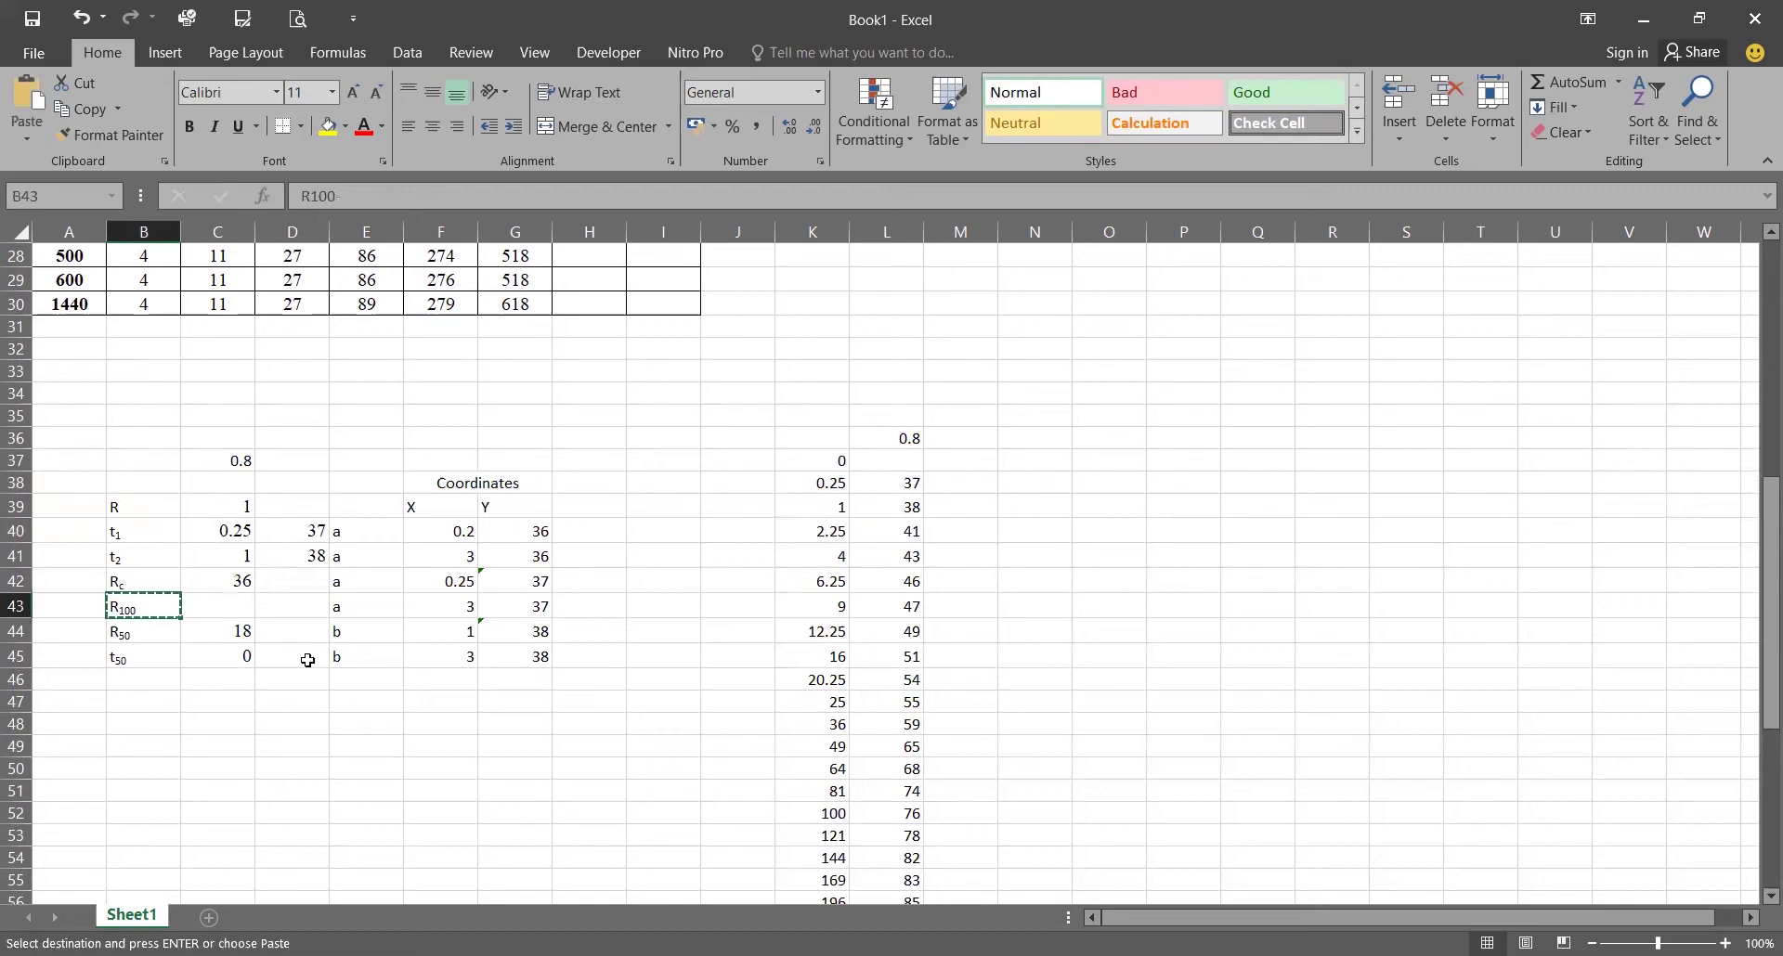
click(376, 682)
key(ctrl+v)
click(372, 705)
key(ctrl+v)
click(362, 733)
key(ctrl+v)
click(356, 750)
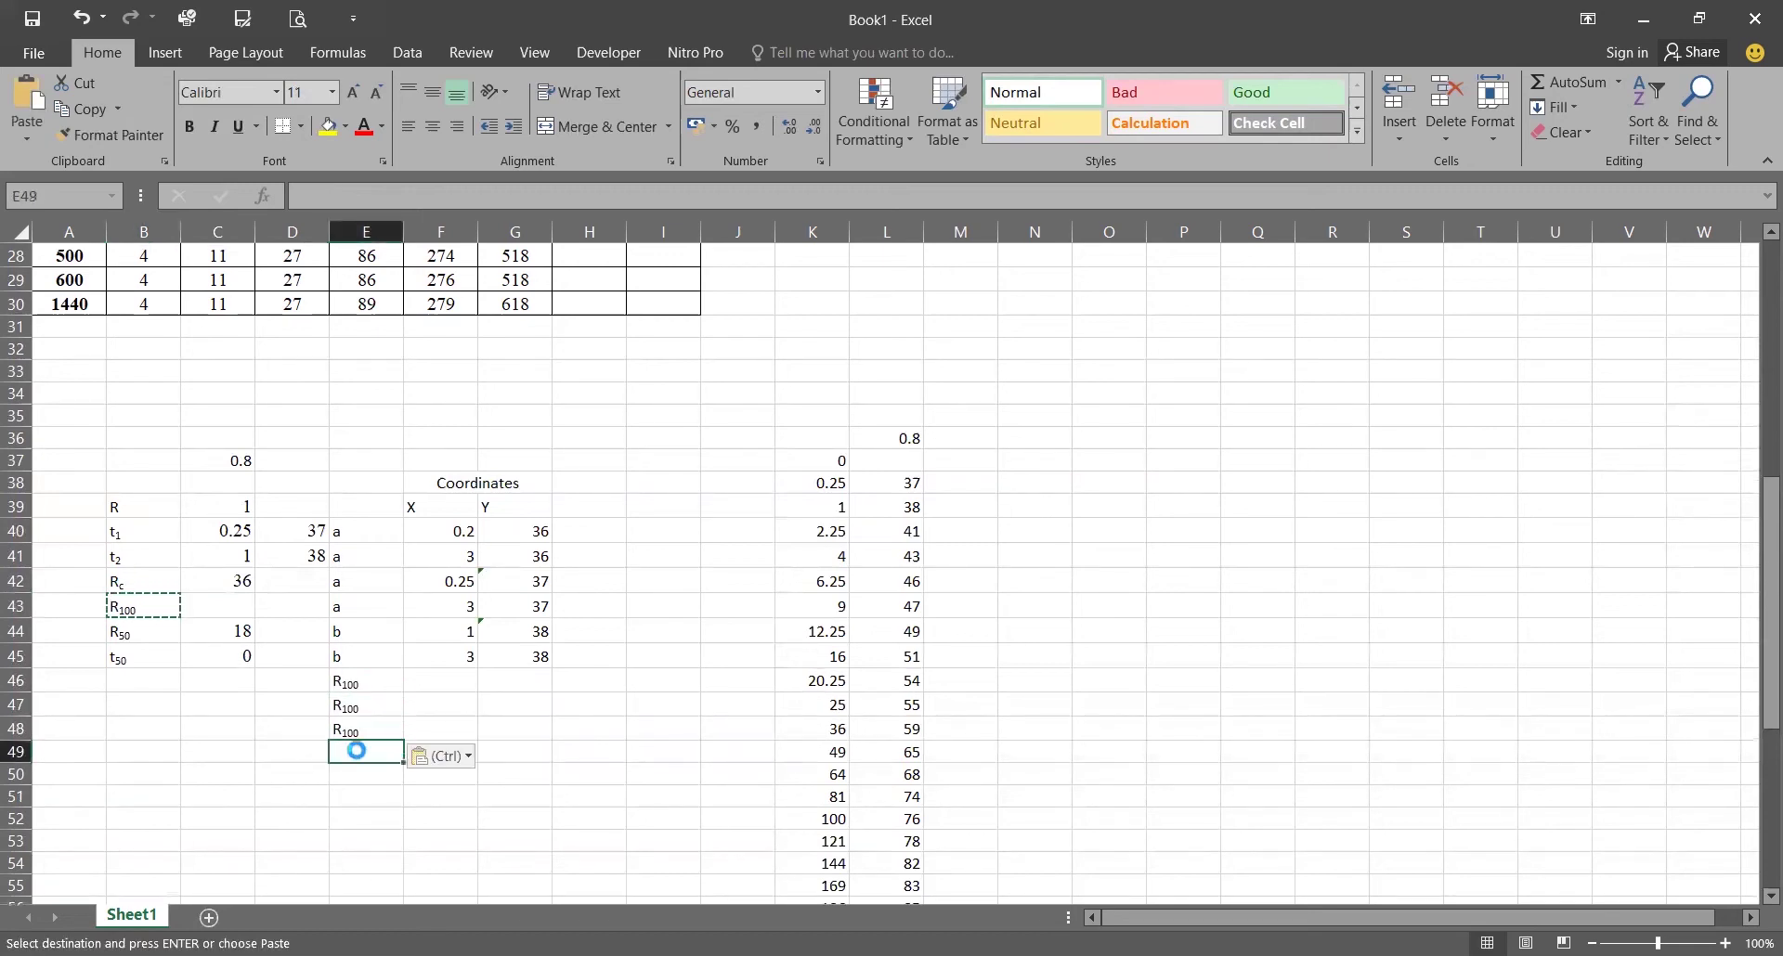
key(Escape)
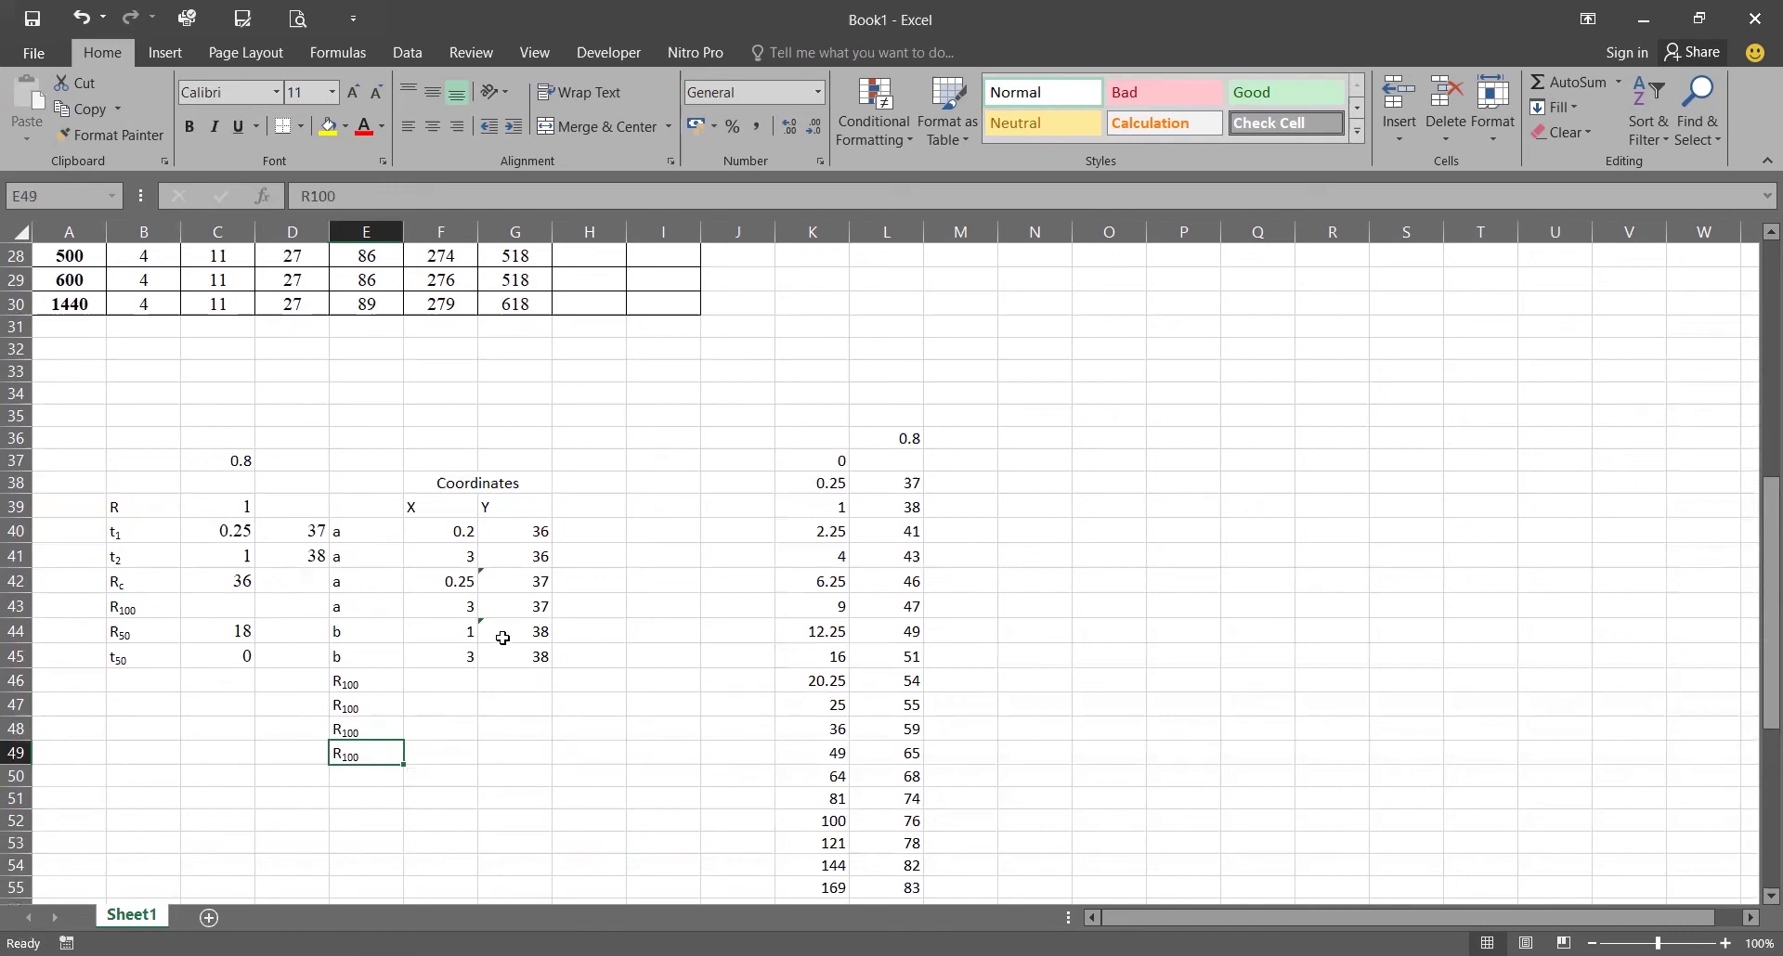
Step: Check the flat end of the curve, then enter Y coordinate 86 in G46 and reference it with =G46 in G47
scroll(503, 638, up, 9)
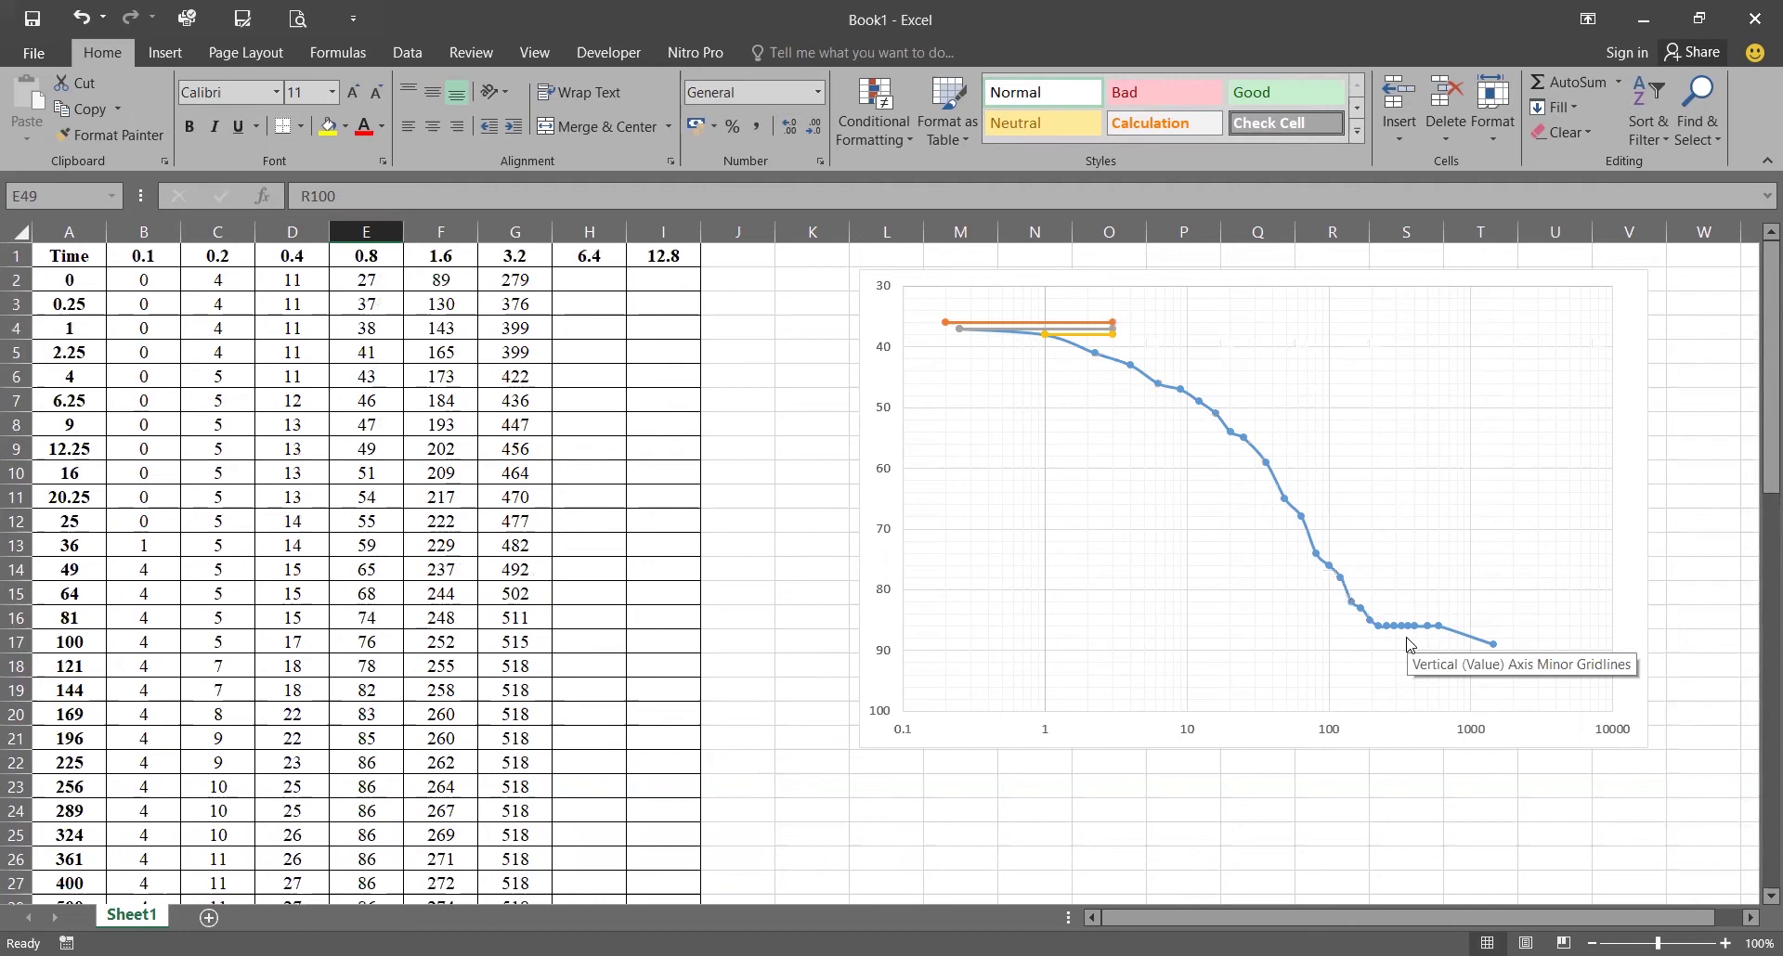
scroll(593, 521, down, 3)
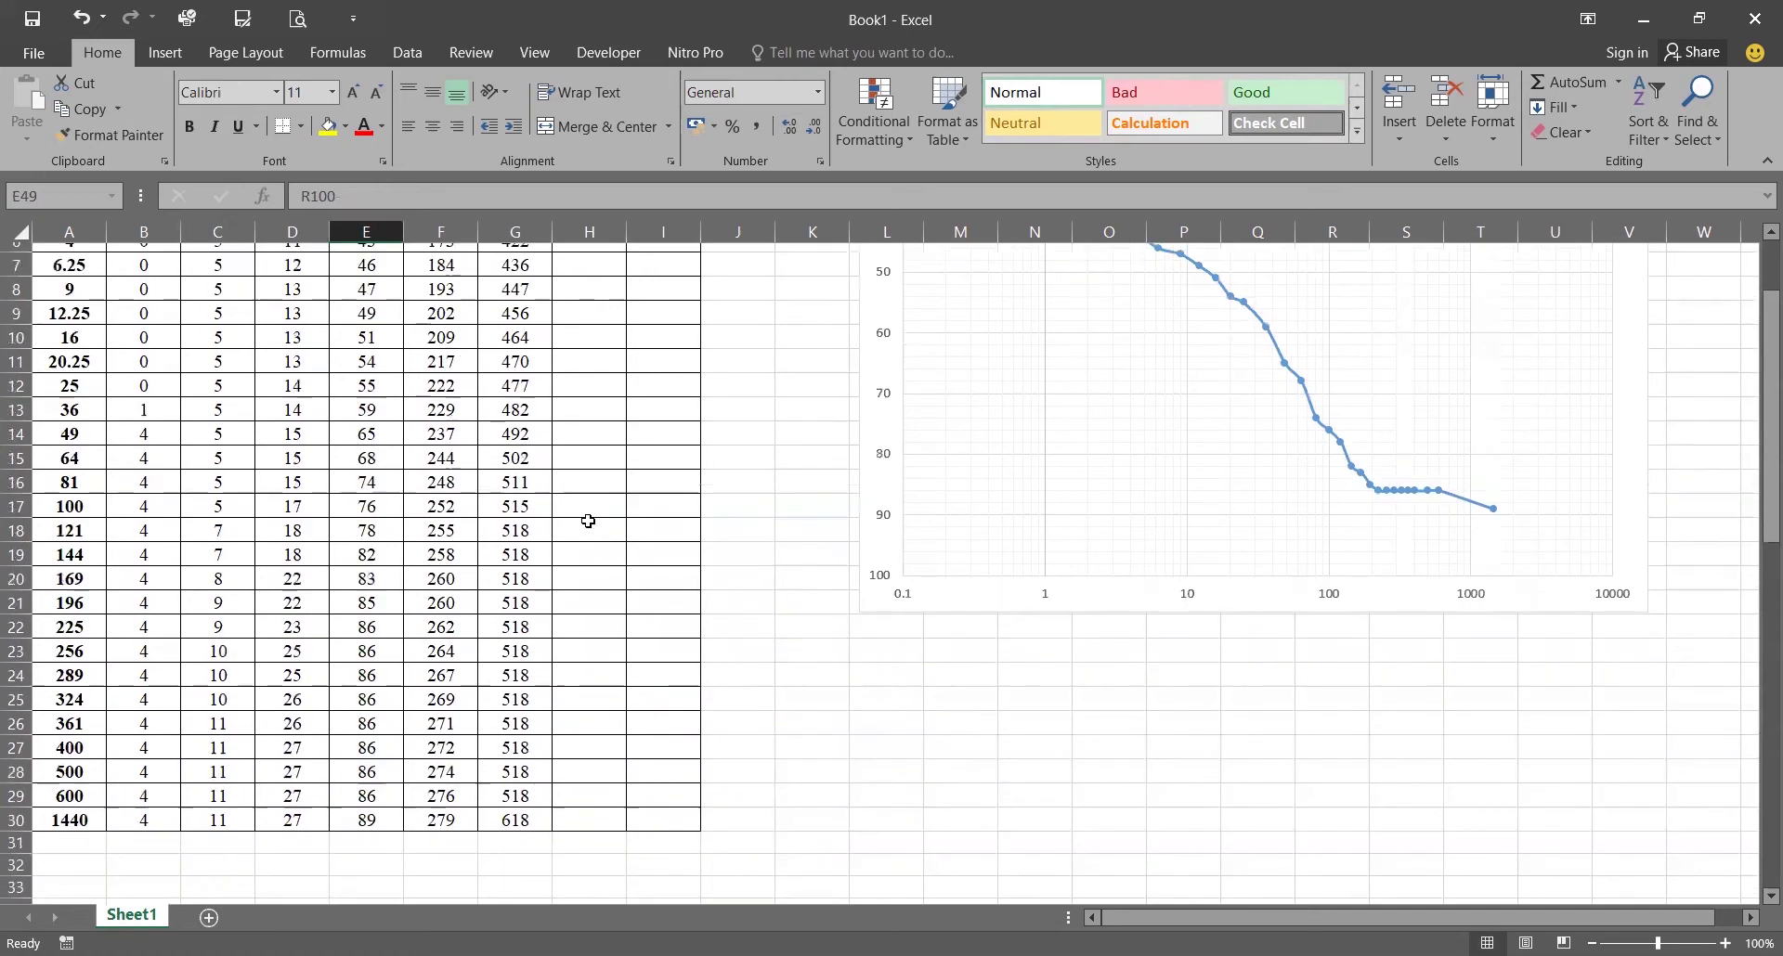
scroll(979, 529, up, 3)
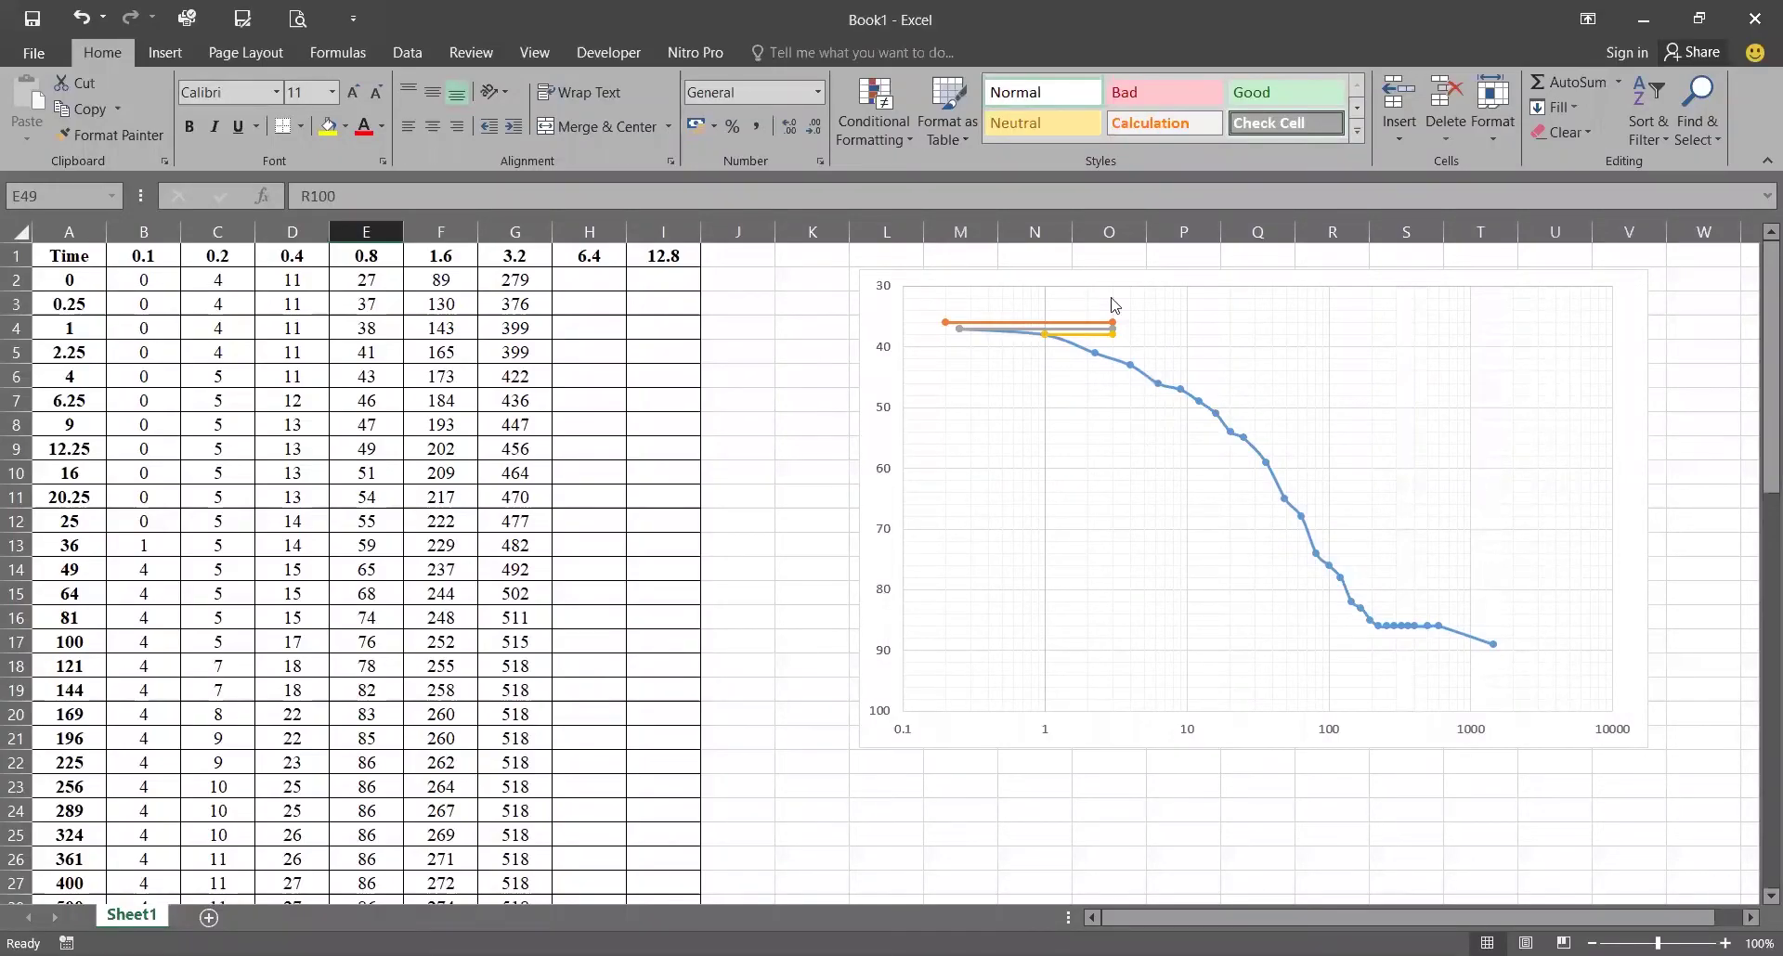
scroll(490, 708, down, 9)
click(517, 681)
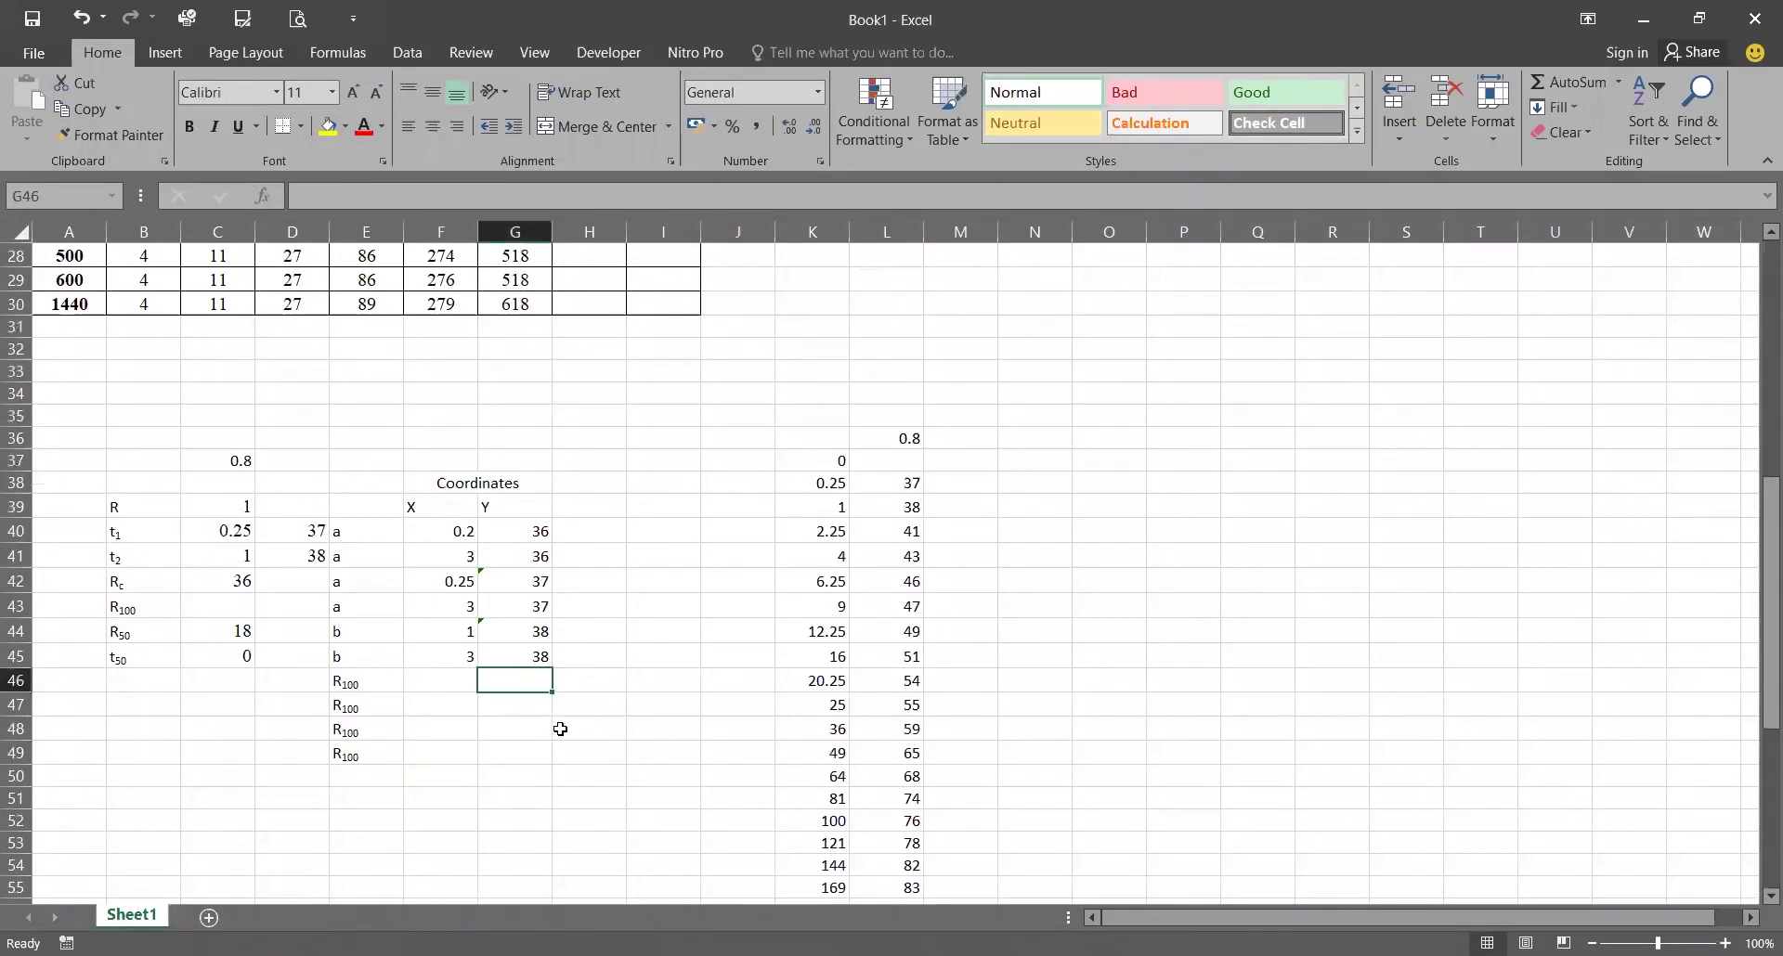
scroll(782, 623, up, 9)
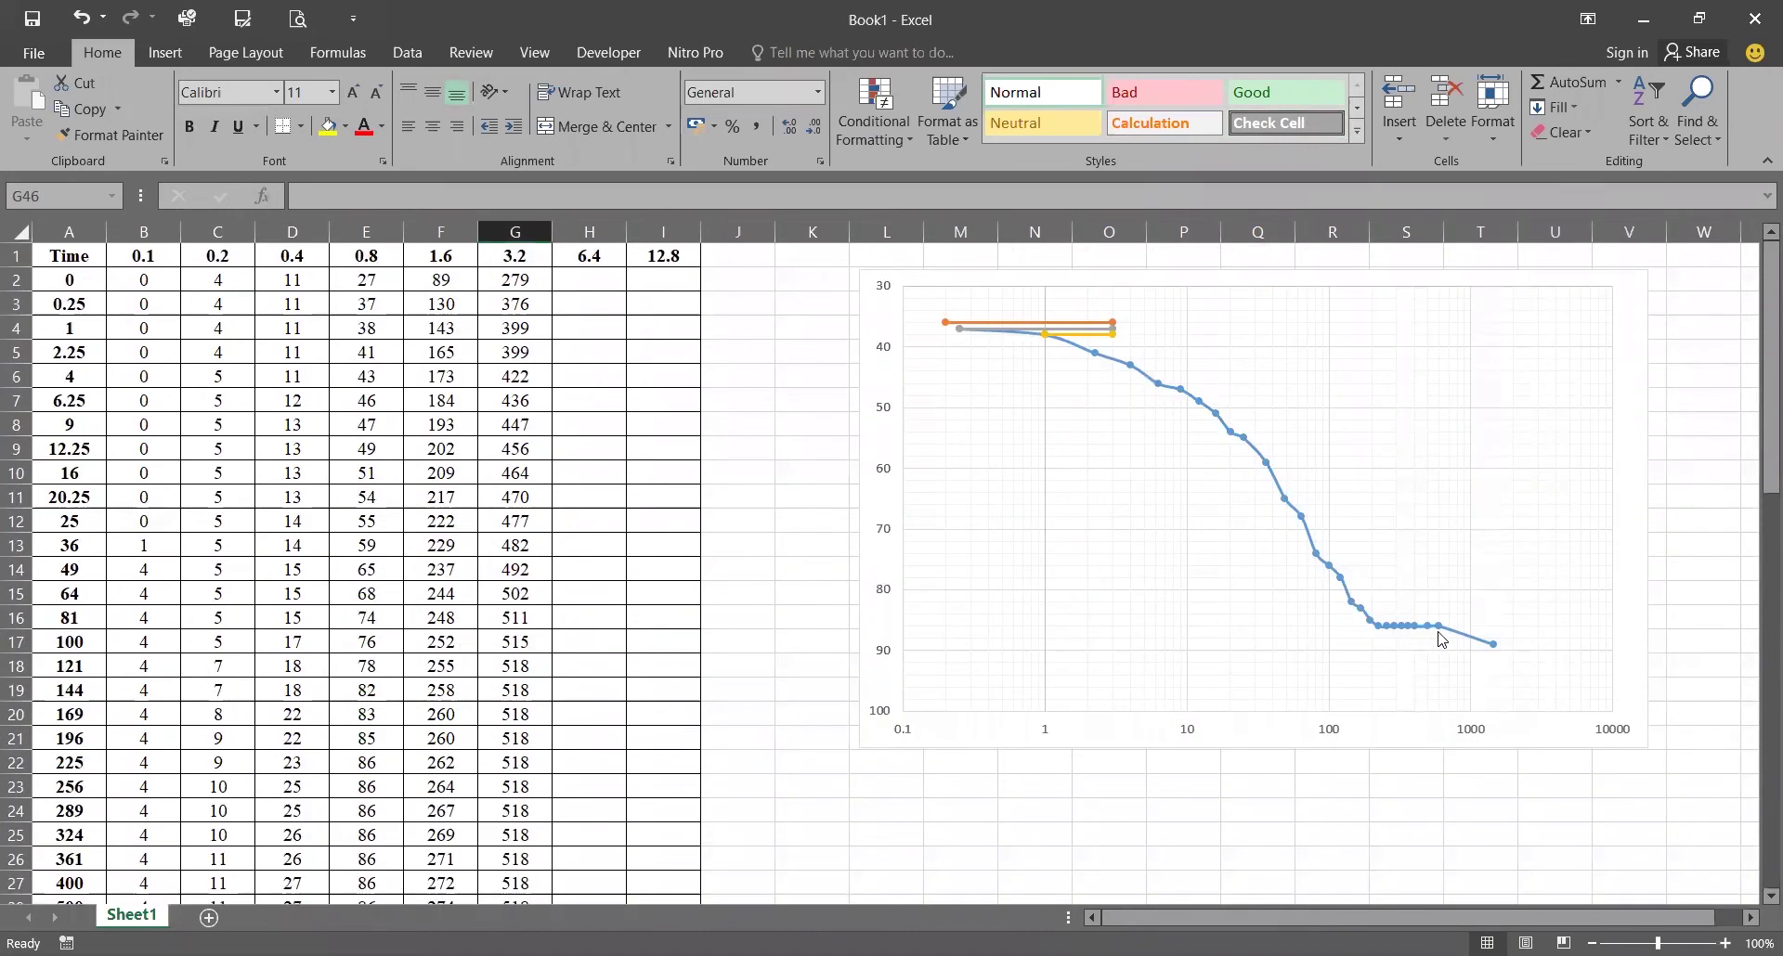
scroll(231, 685, down, 11)
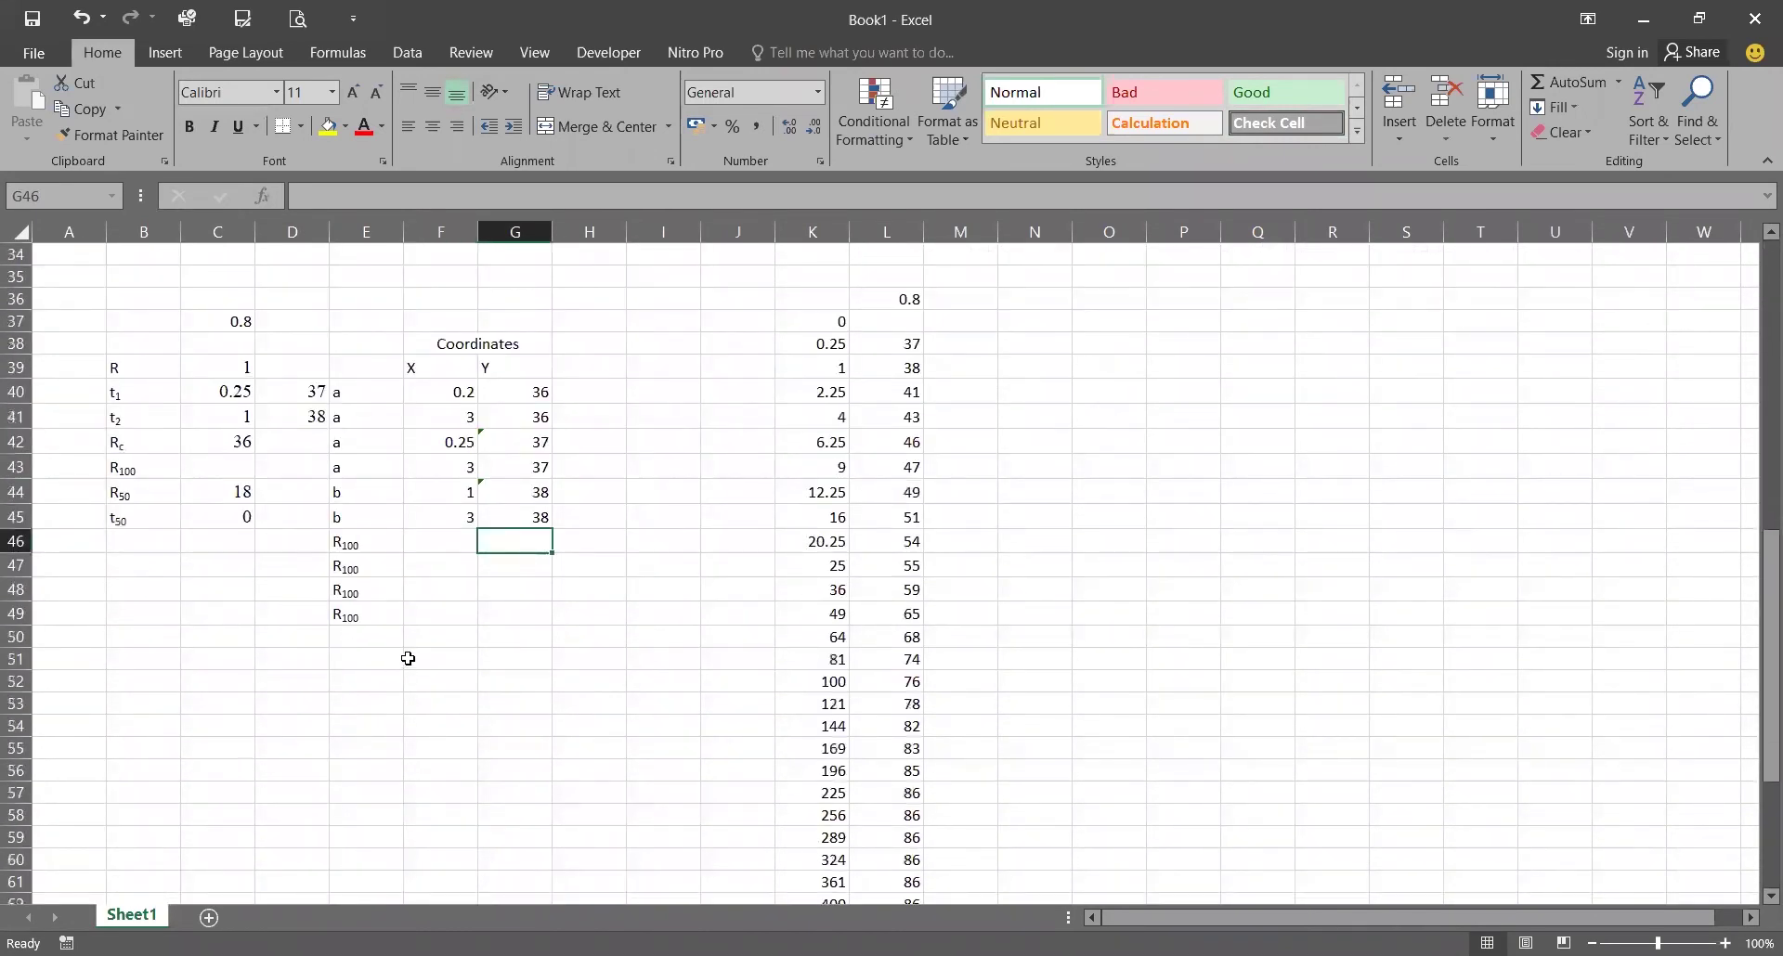
text(86)
key(Return)
text(=)
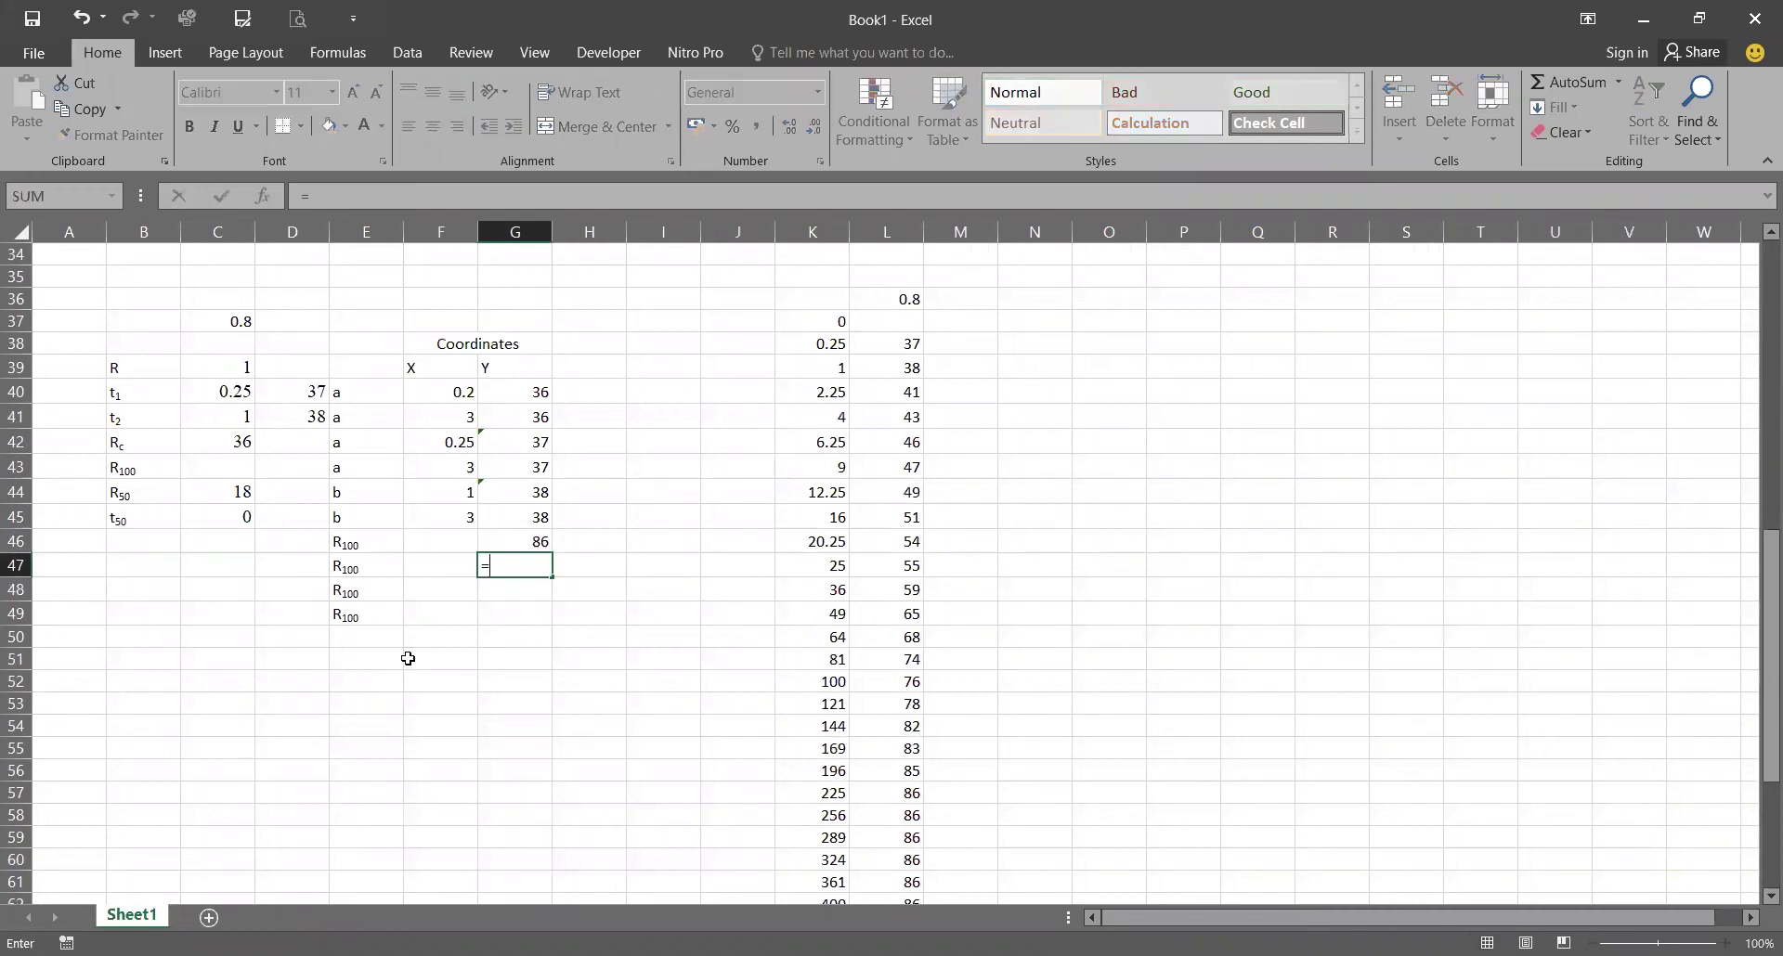
click(525, 542)
key(Return)
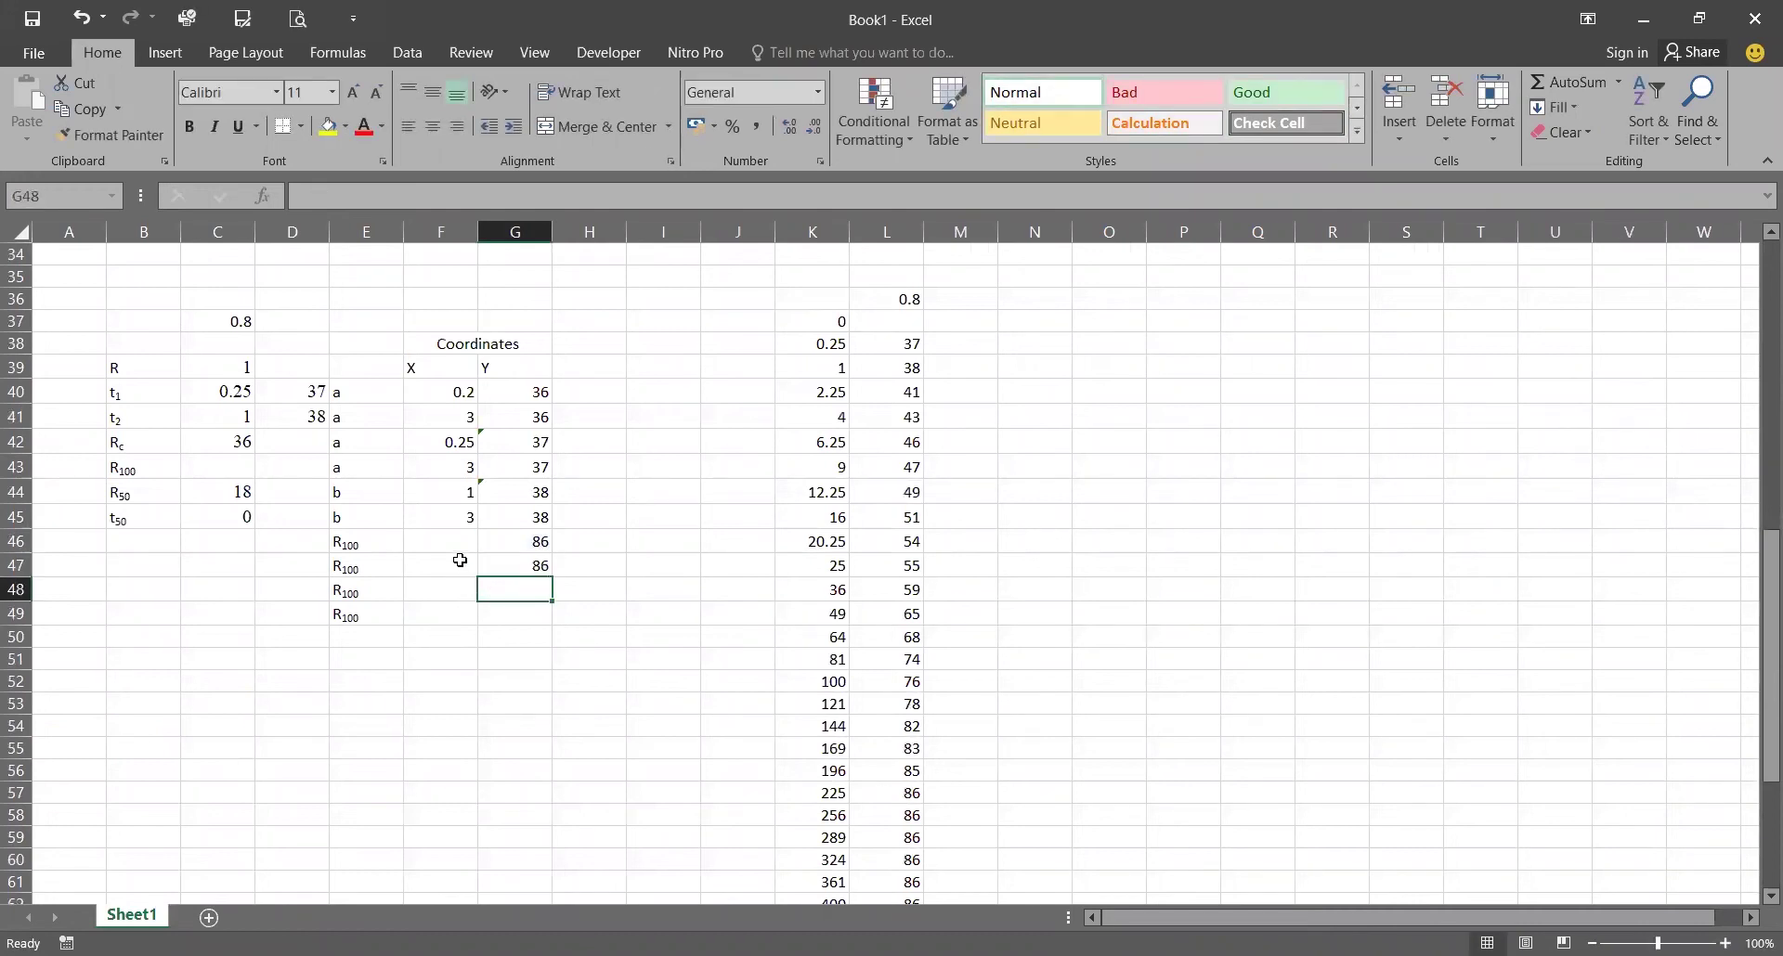
Step: Enter X coordinates 80 in F46 and 600 in F47 for the horizontal R100 line
click(460, 546)
scroll(475, 558, up, 4)
scroll(1074, 495, up, 1)
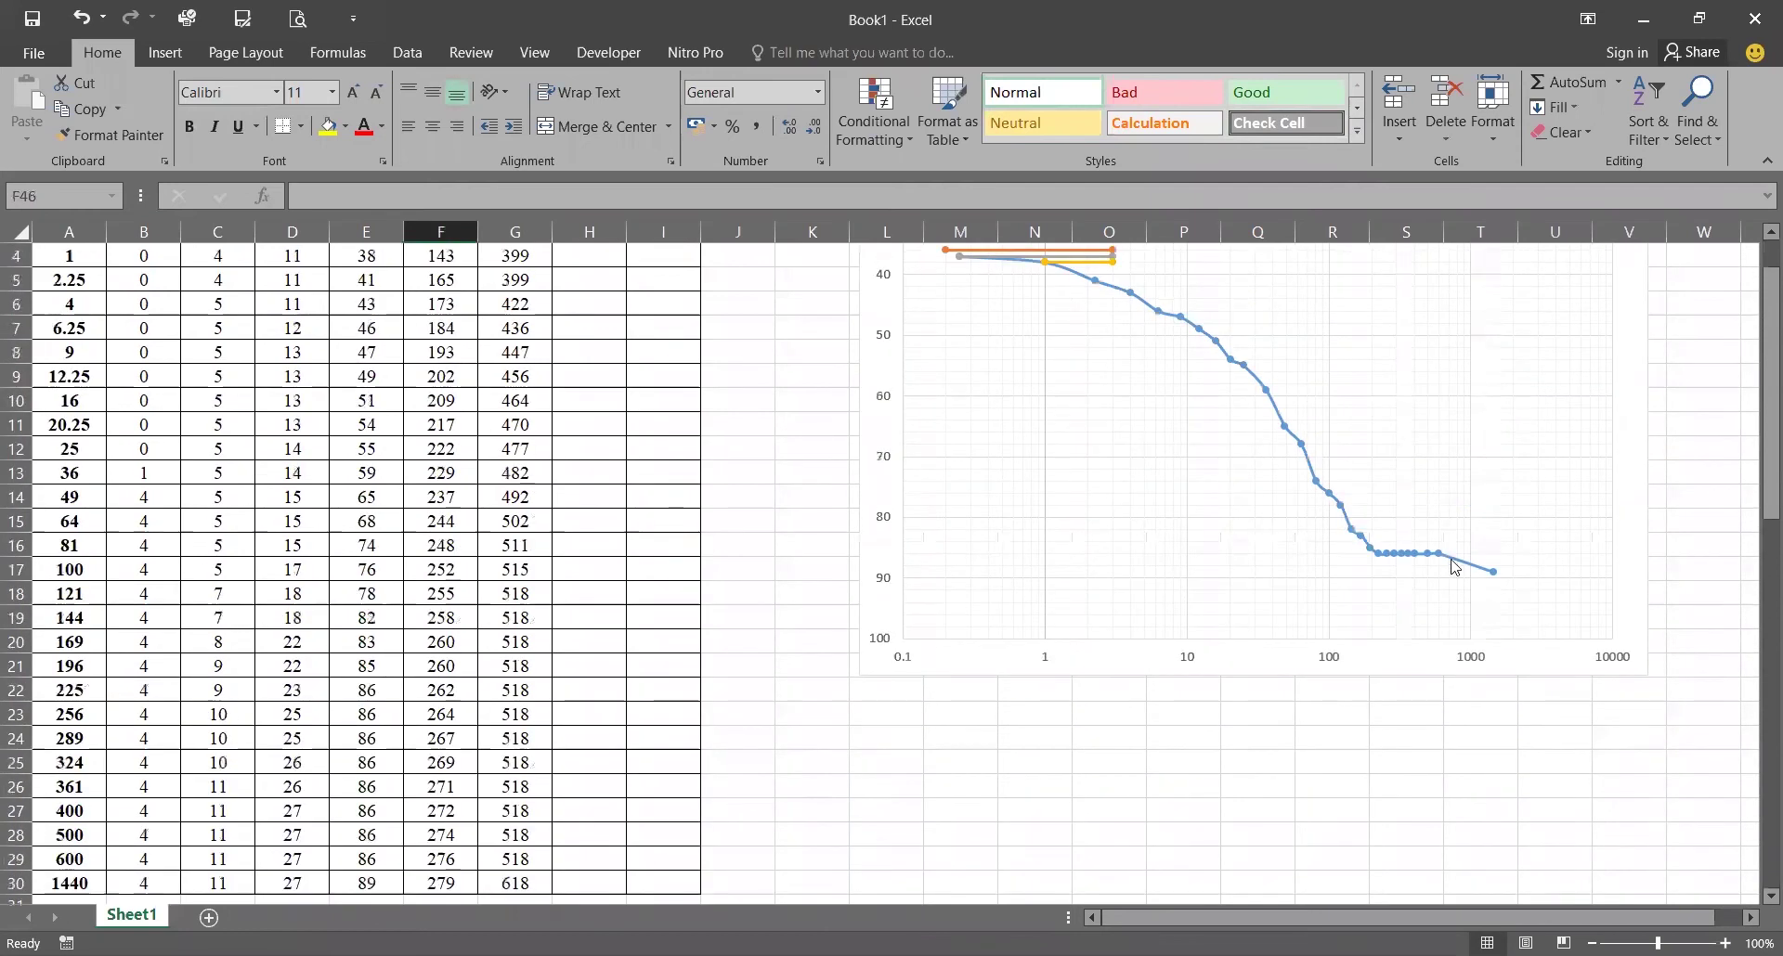
scroll(373, 748, down, 6)
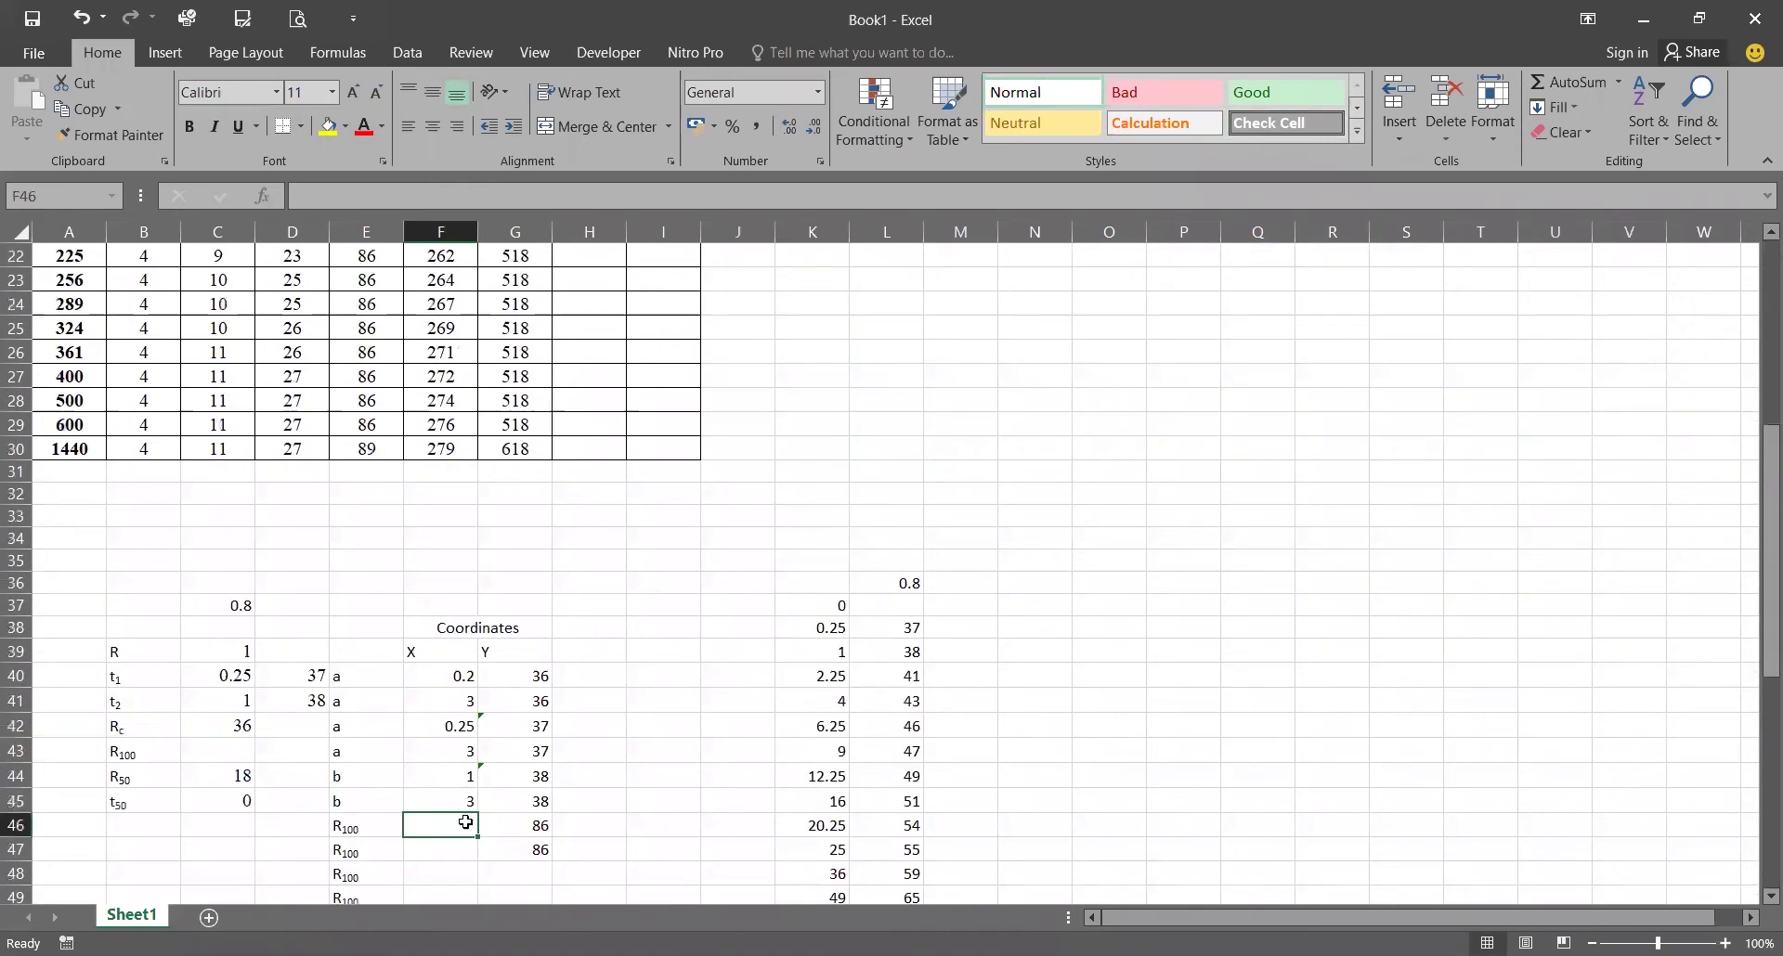
scroll(526, 841, down, 2)
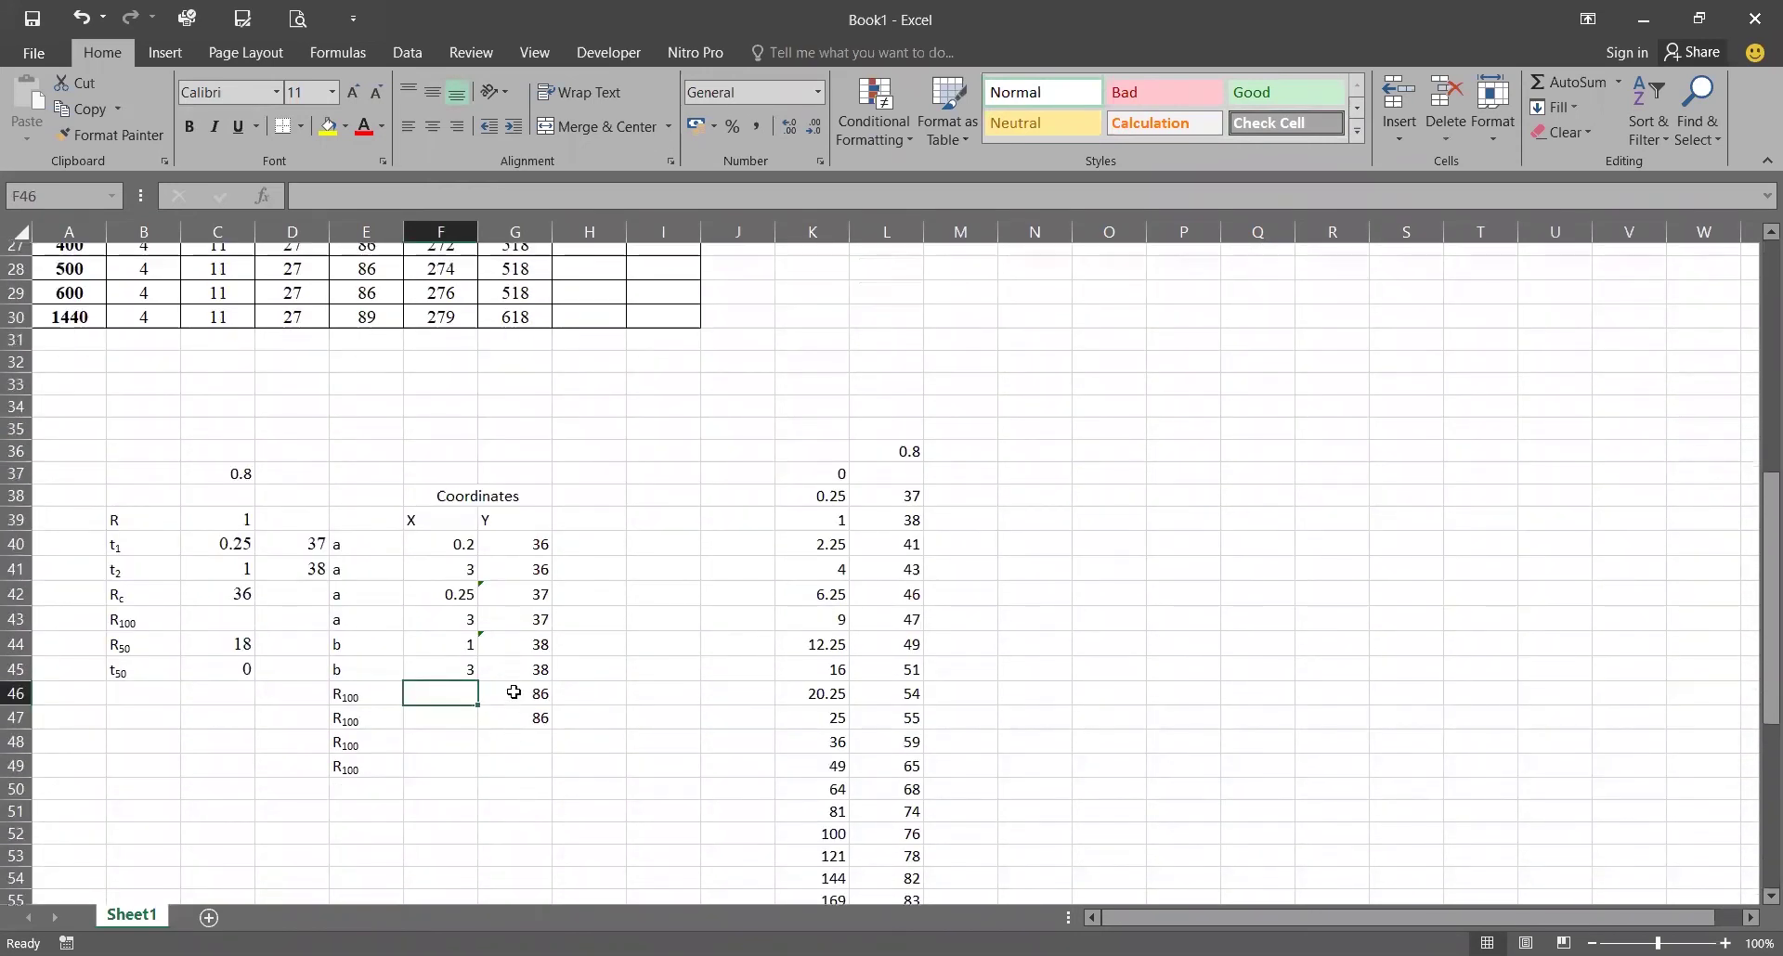
scroll(650, 650, up, 9)
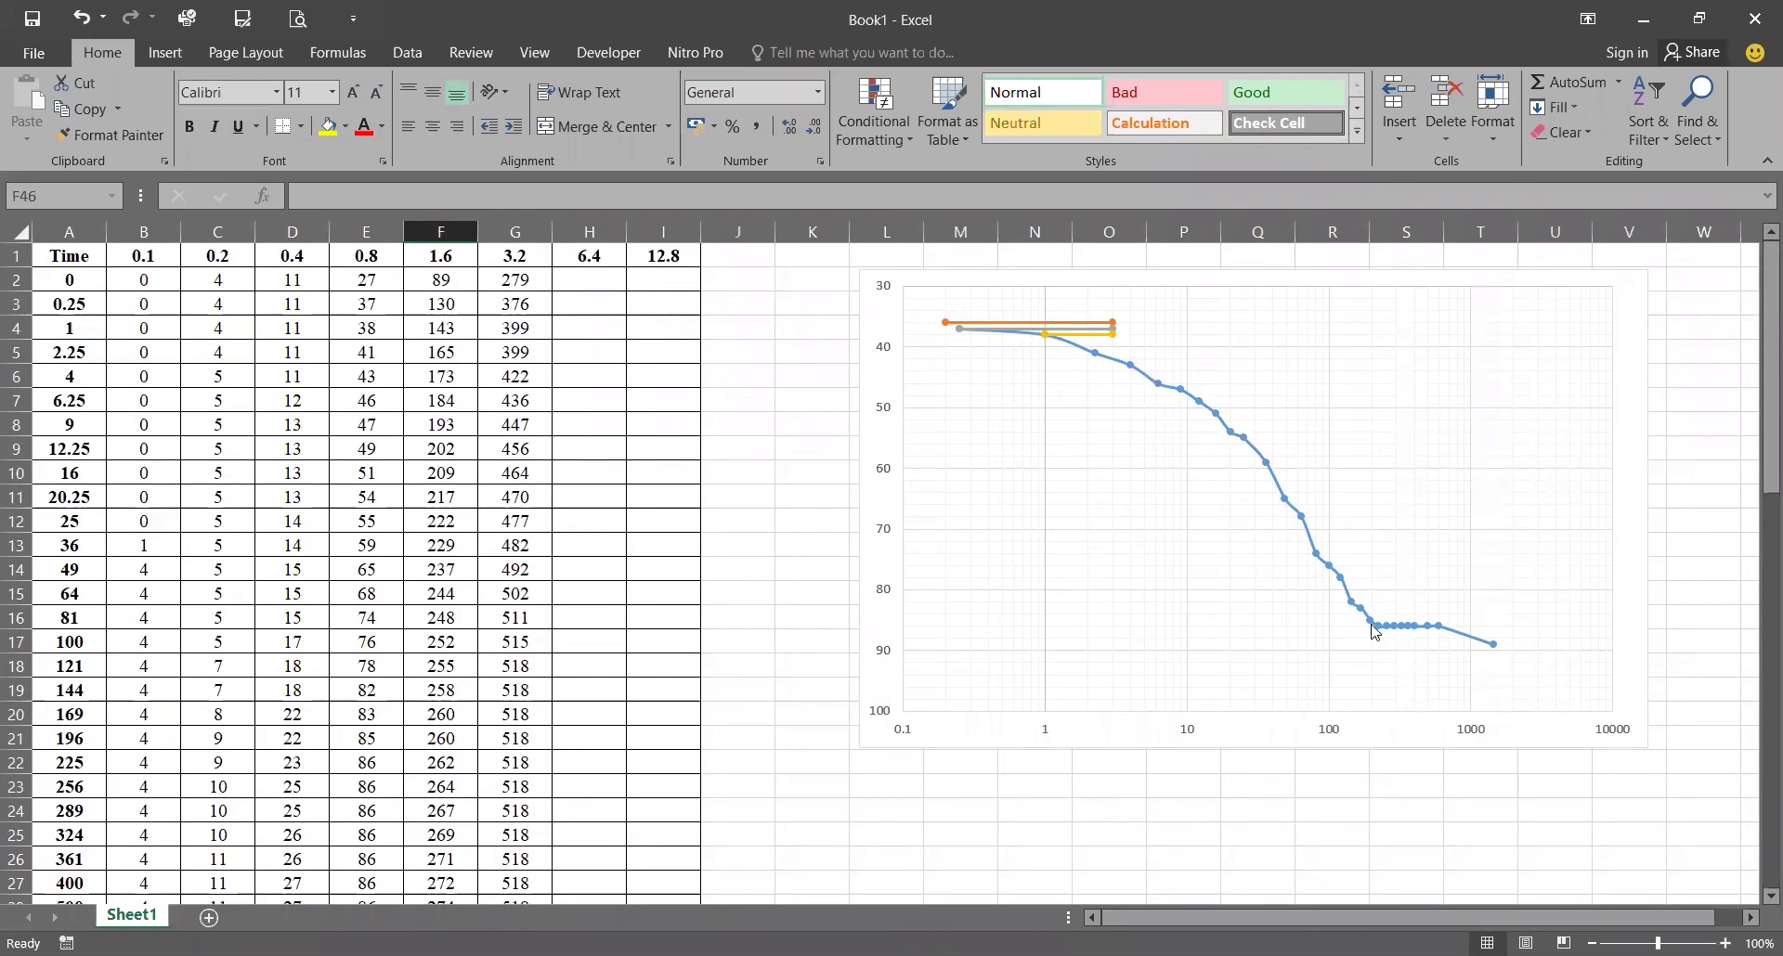
mouse_move(1442, 635)
scroll(589, 748, down, 9)
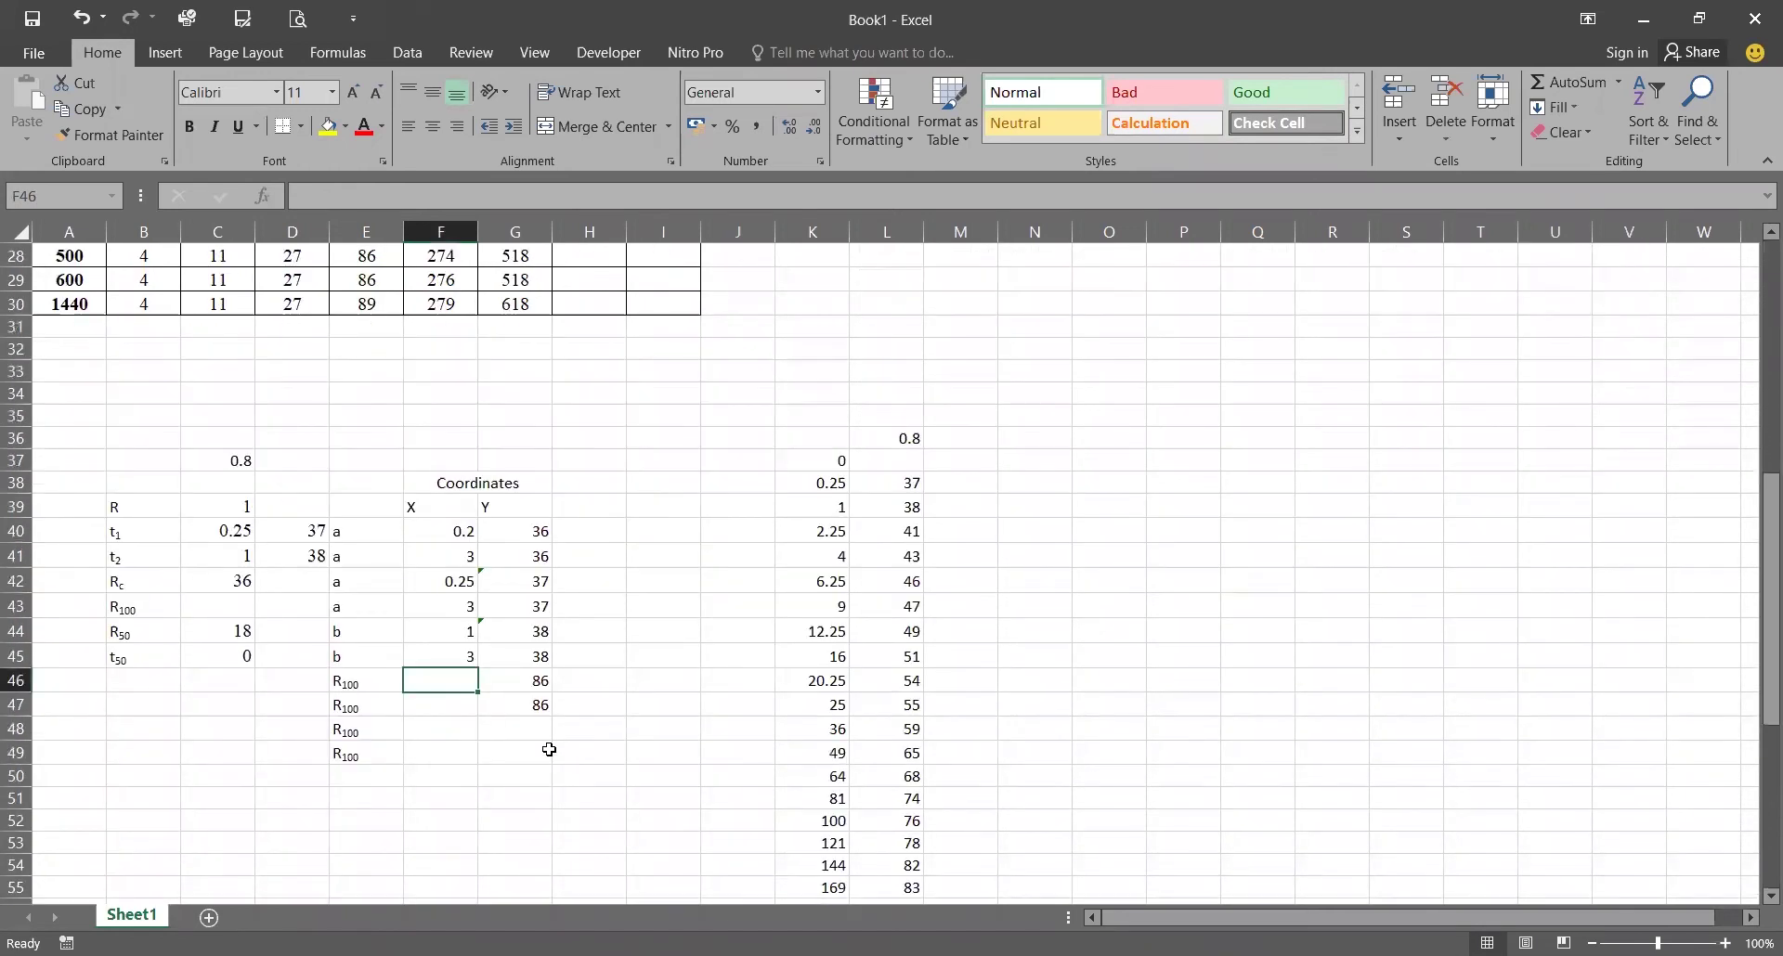
text(80)
key(Return)
text(1)
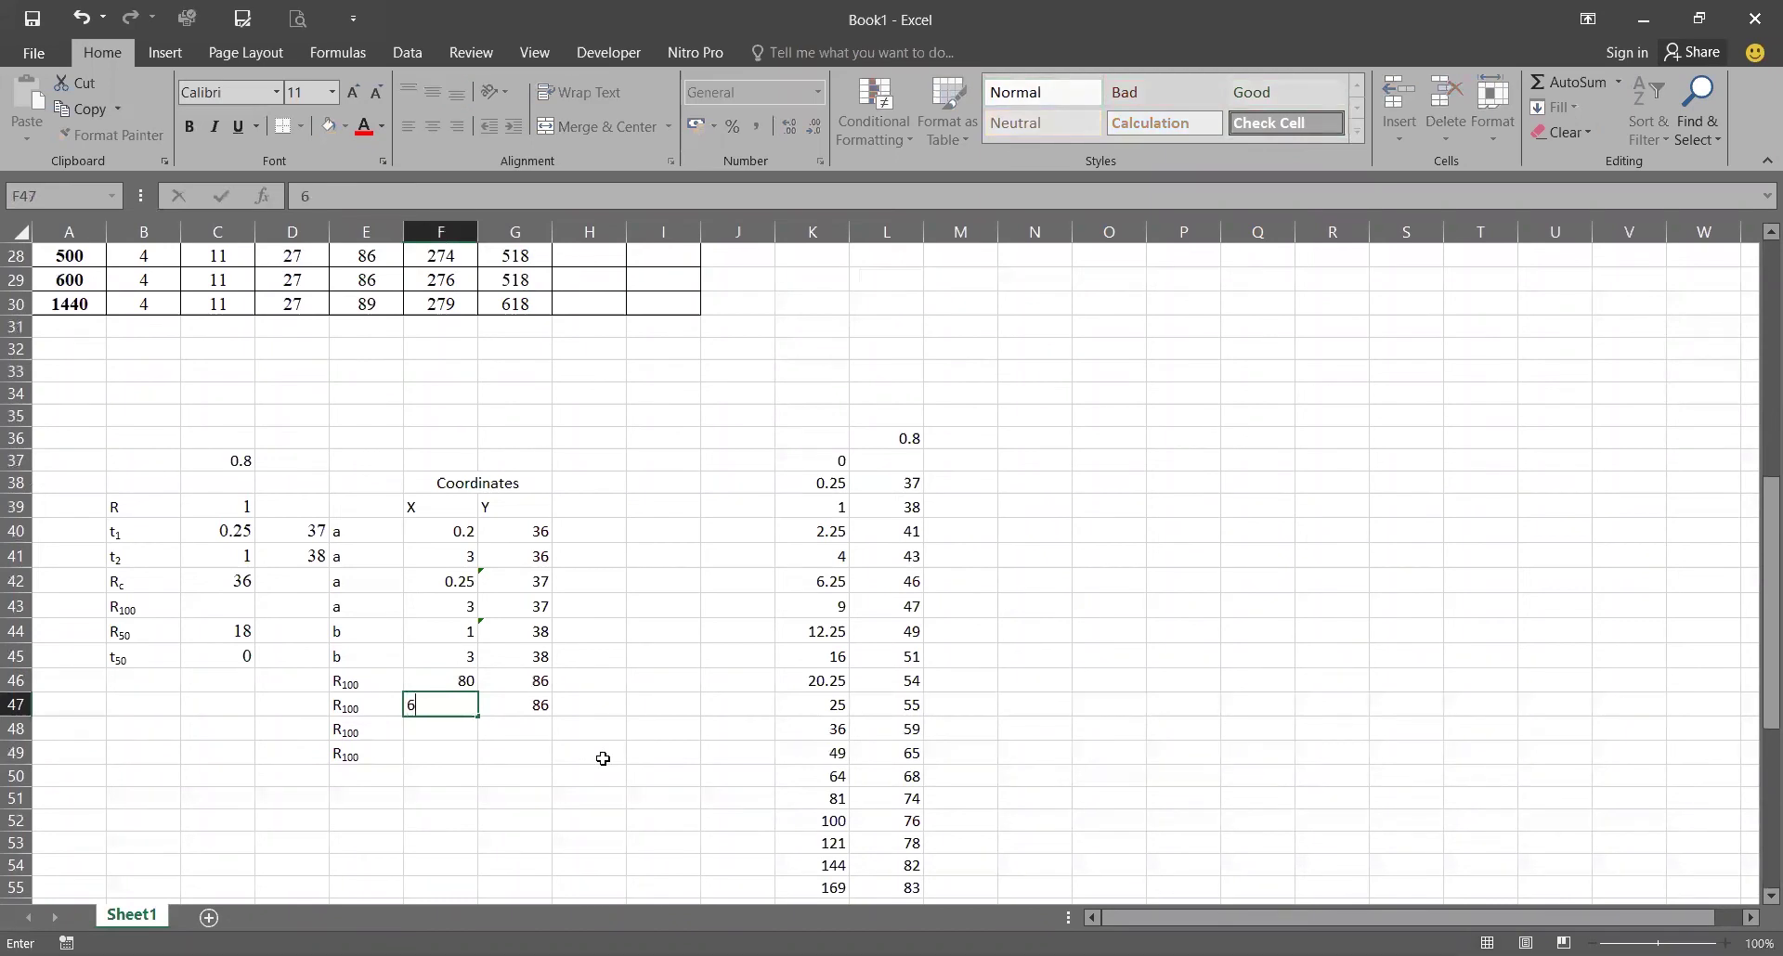
text(00)
key(Return)
Step: Check the steep part of the curve and enter the second R100 line's starting point in row 48, with X coordinate 82 in F48
scroll(606, 756, up, 2)
scroll(617, 706, down, 2)
scroll(644, 588, up, 6)
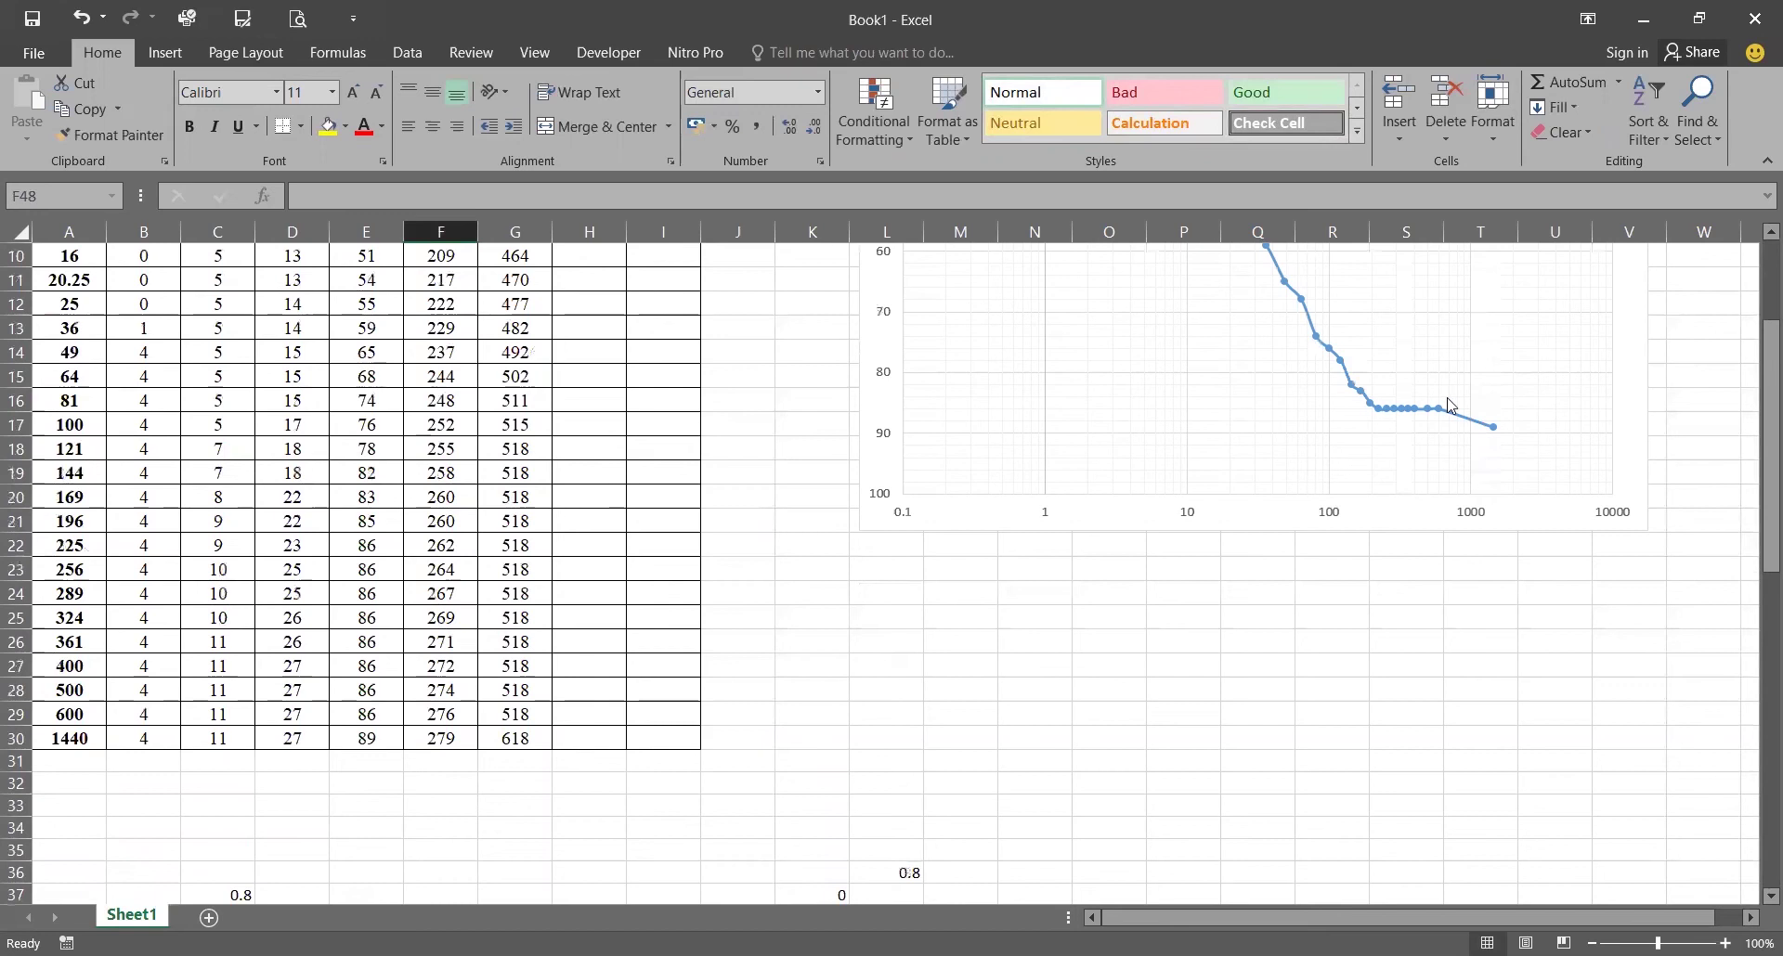
scroll(1330, 398, up, 1)
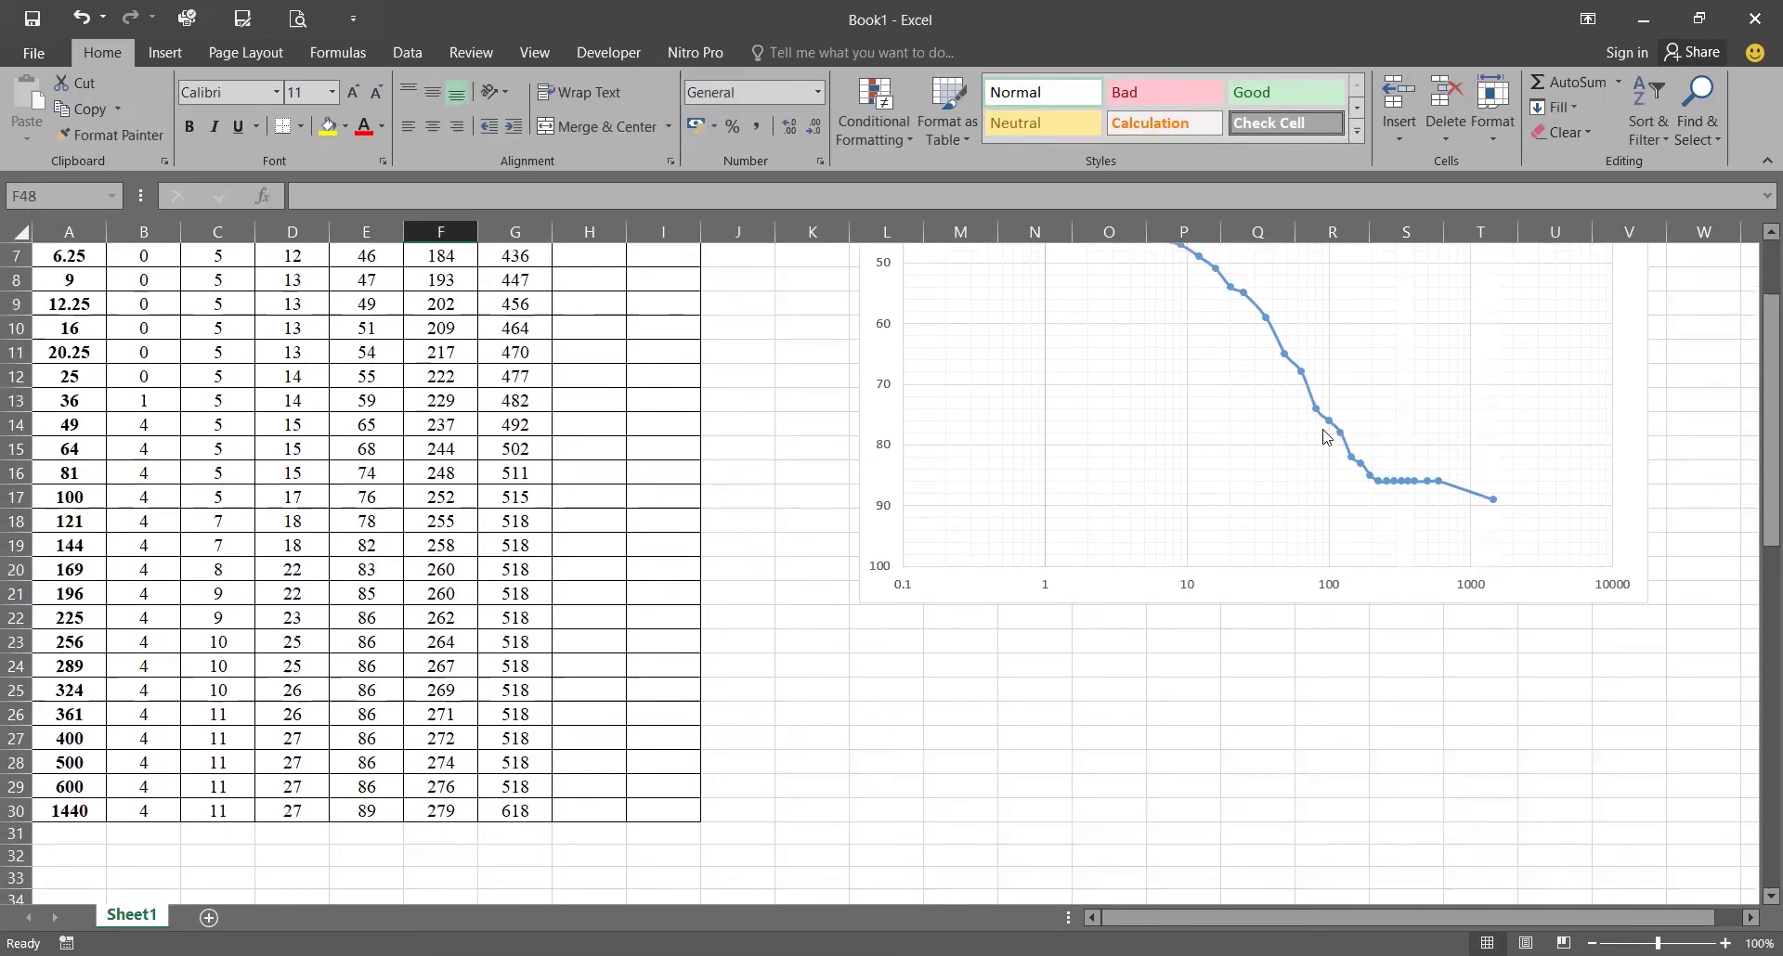
scroll(1328, 478, up, 1)
mouse_move(1349, 529)
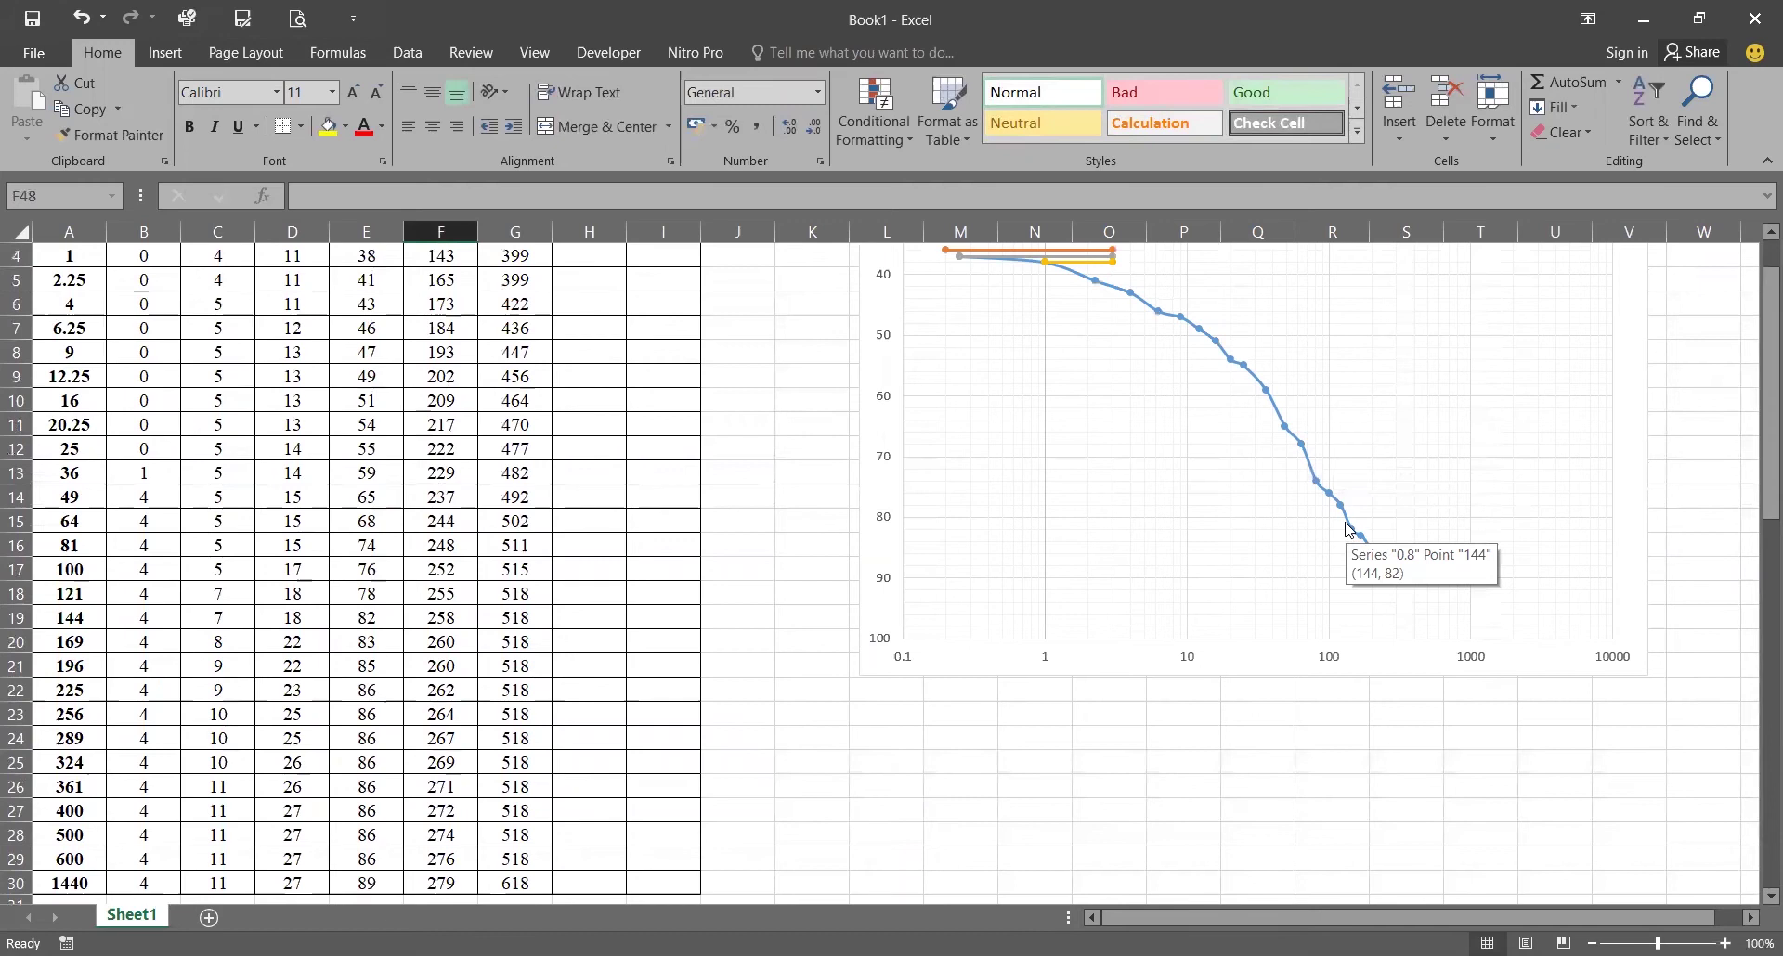
scroll(741, 597, down, 9)
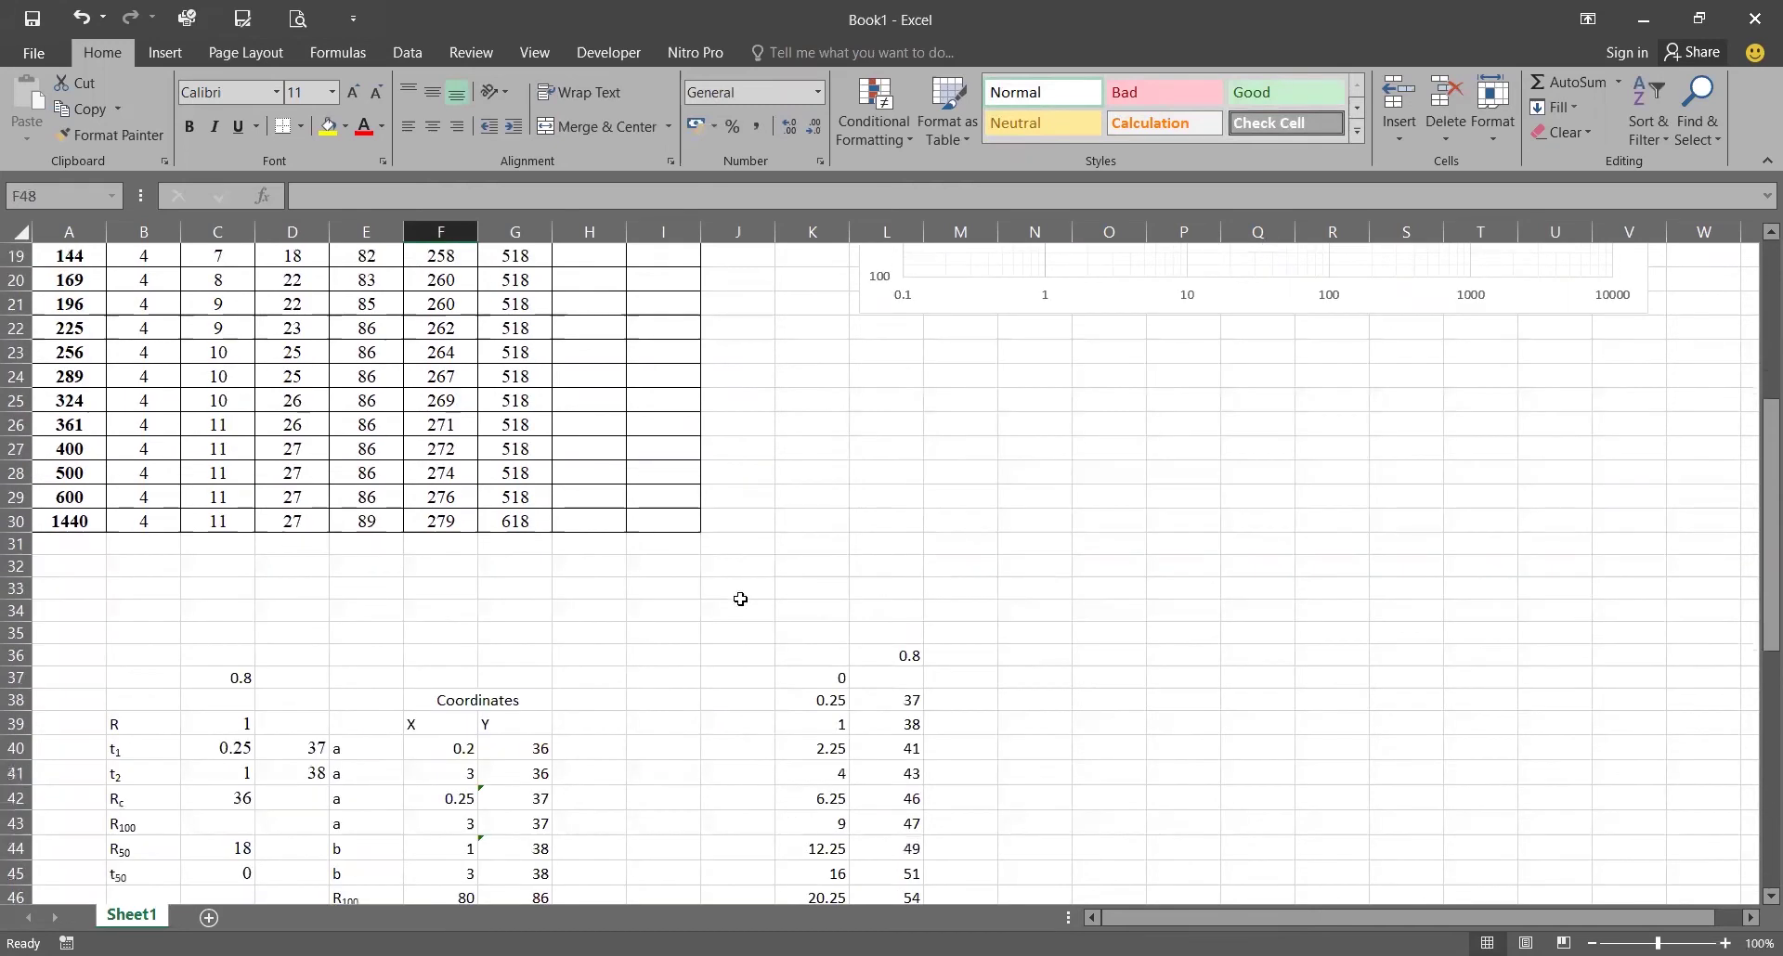
text(82)
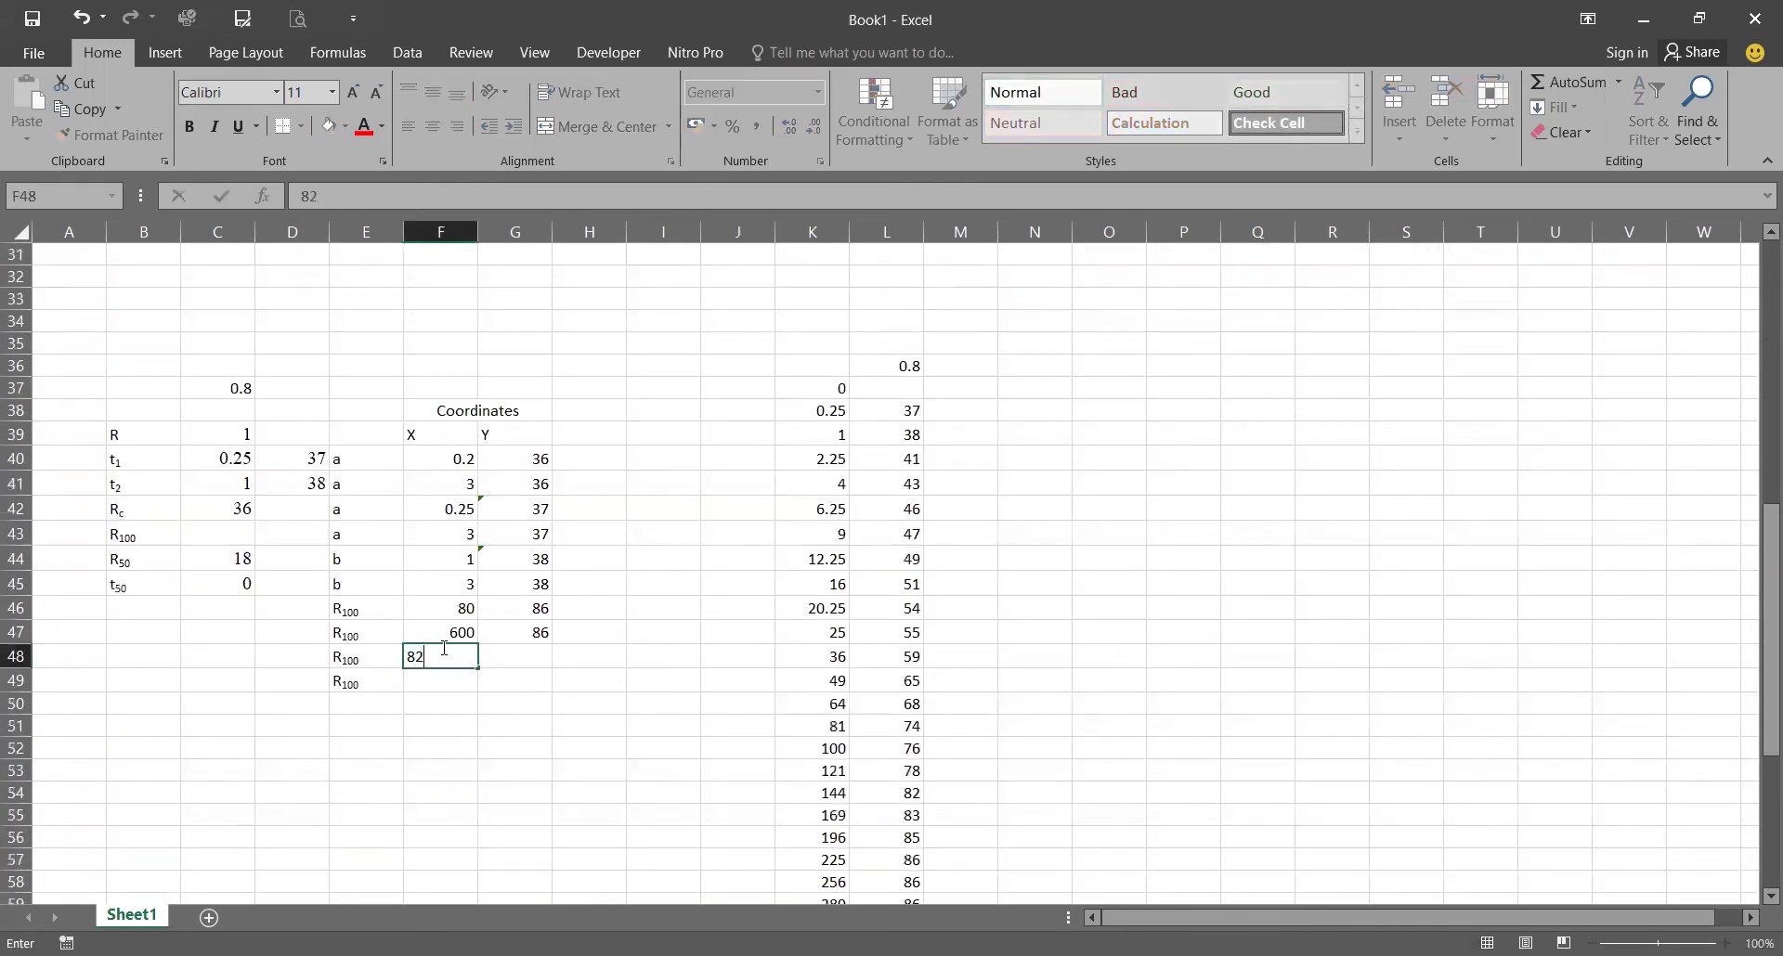
key(Tab)
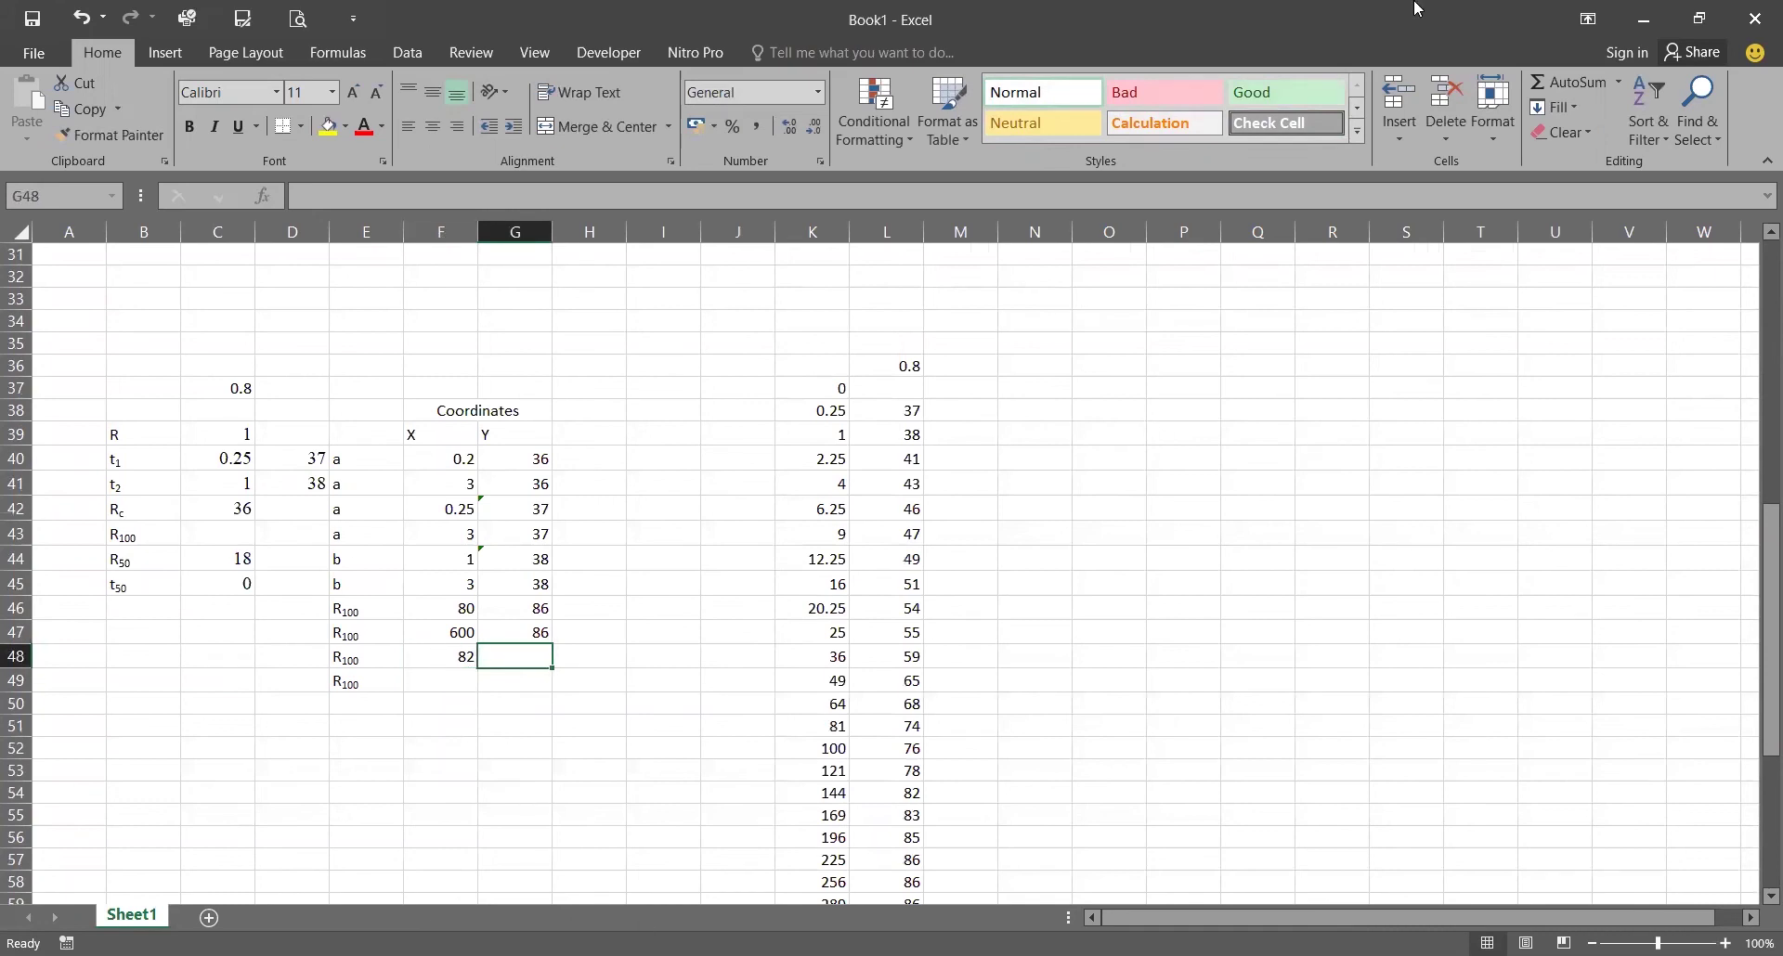
scroll(657, 657, up, 1)
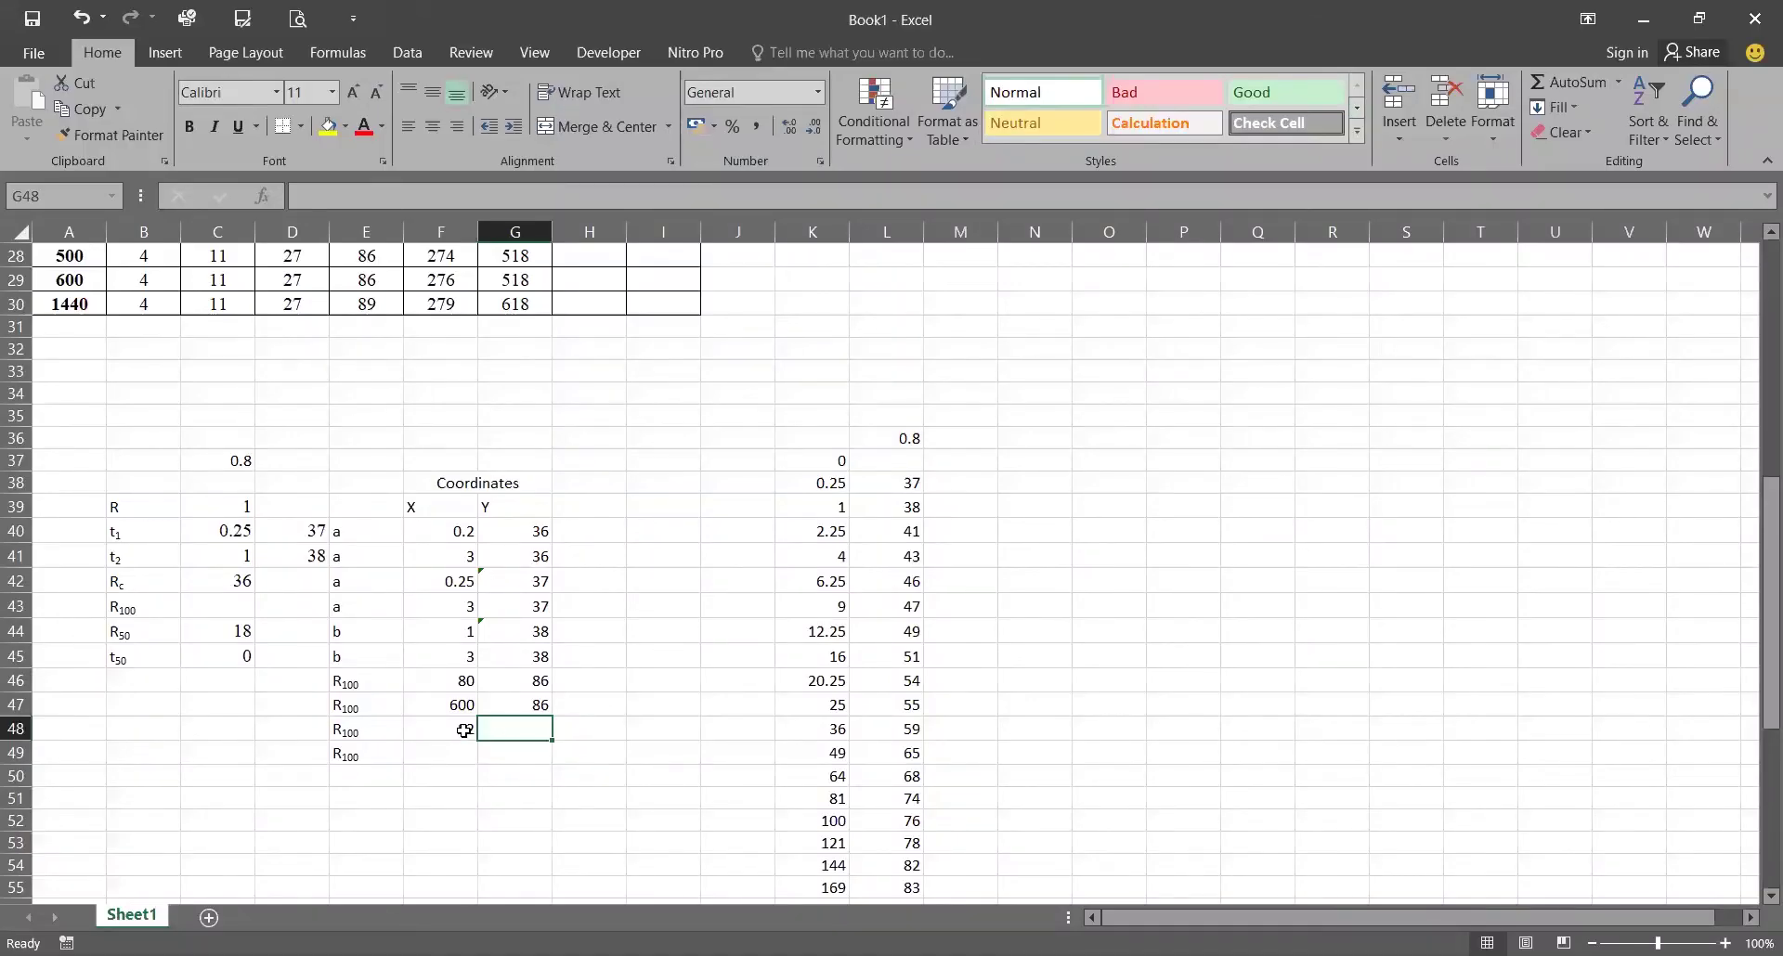
text(85)
key(Return)
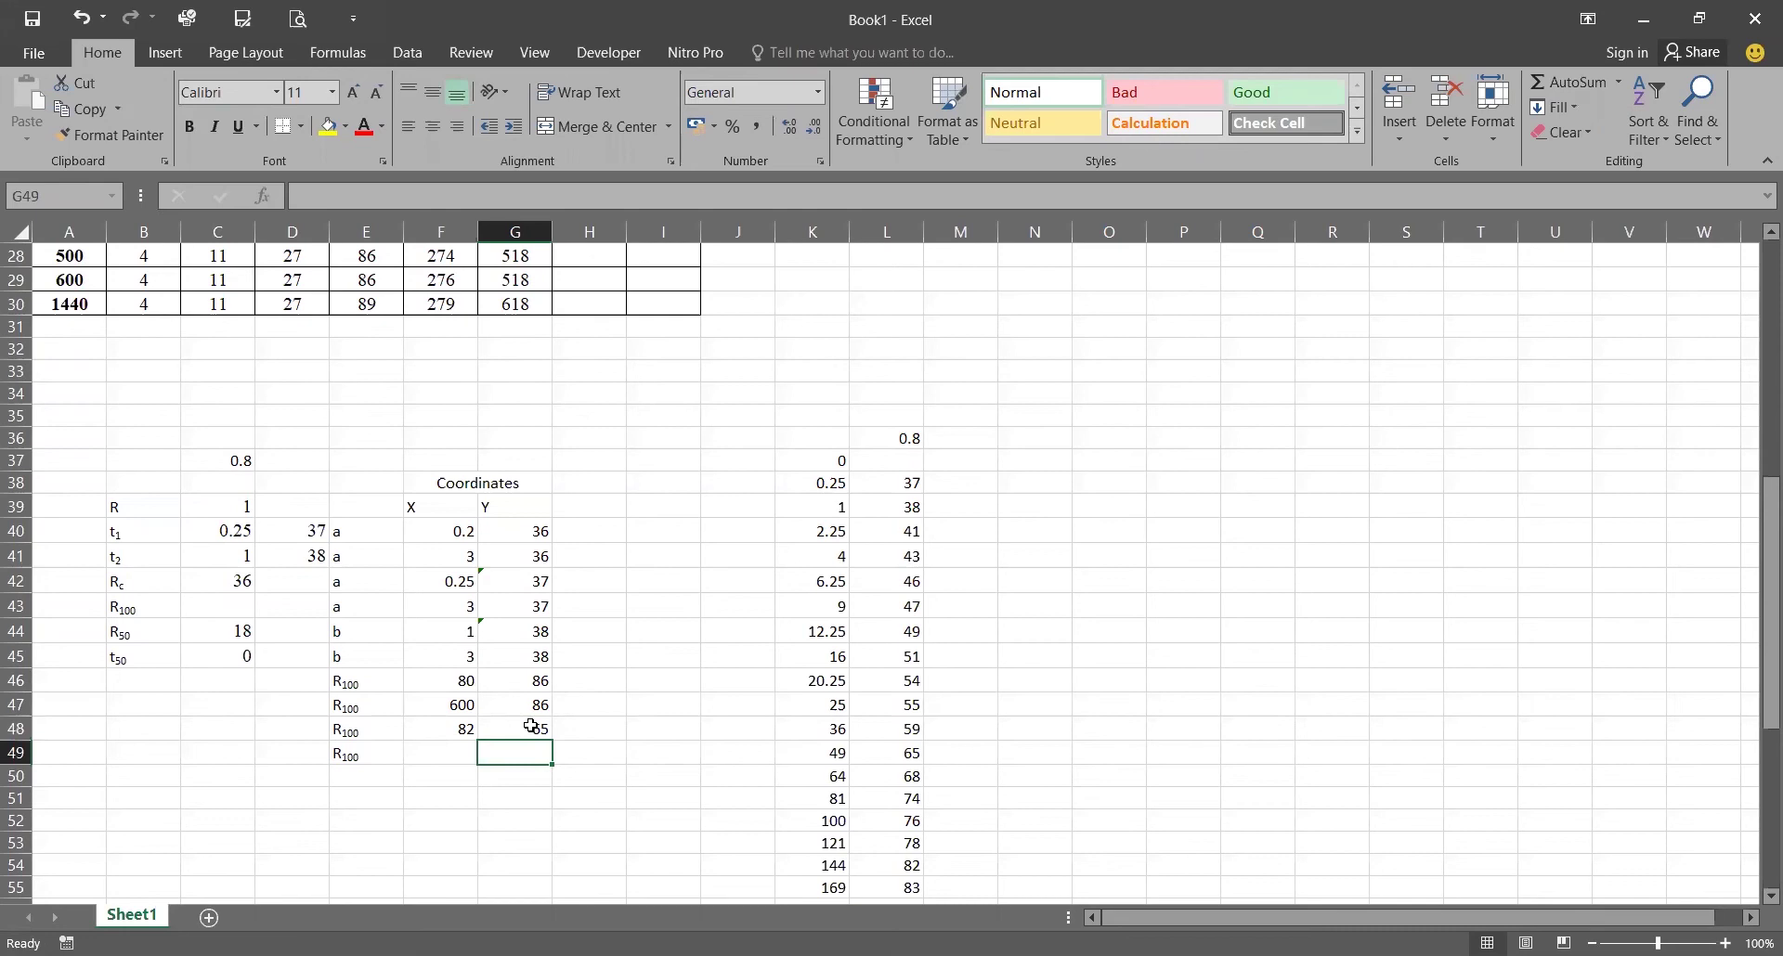
Step: Enter X coordinate 235 in F49 and Y coordinate 90 in G49 as the second R100 line's end point
key(Left)
text(235)
key(Right)
text(90)
key(Return)
Step: Add a new data series to the chart for the horizontal R100 line with F46:F47 as its X values
scroll(530, 727, up, 9)
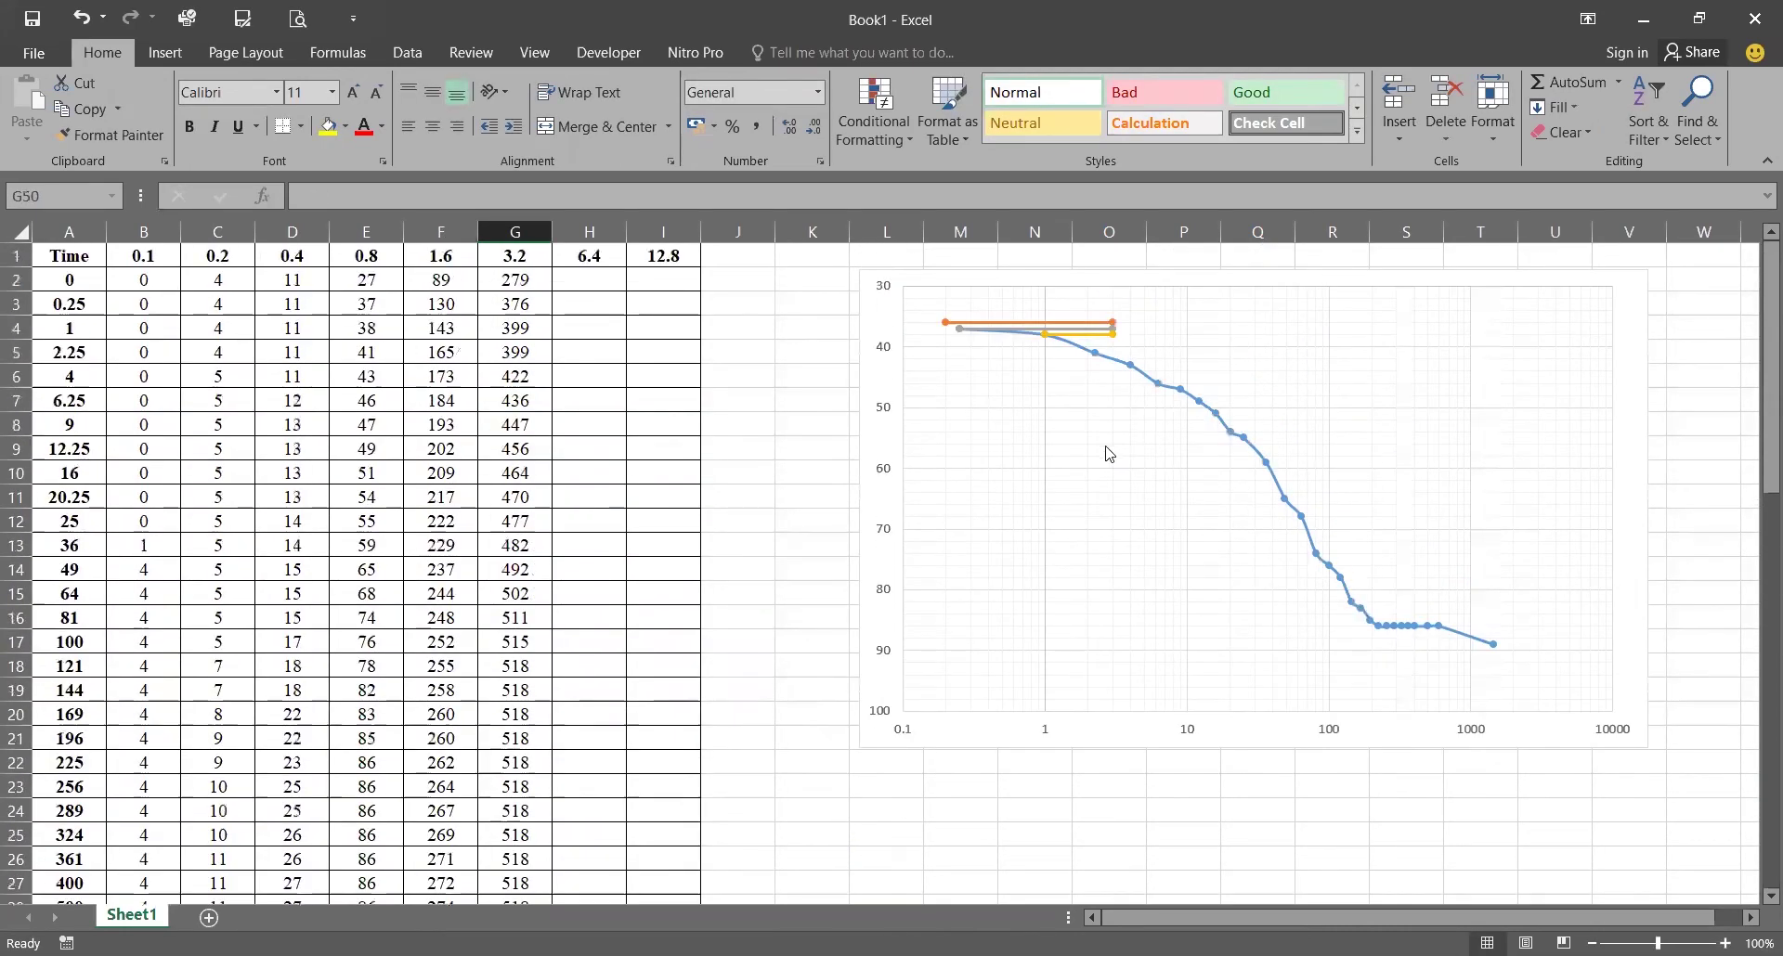
right_click(1140, 552)
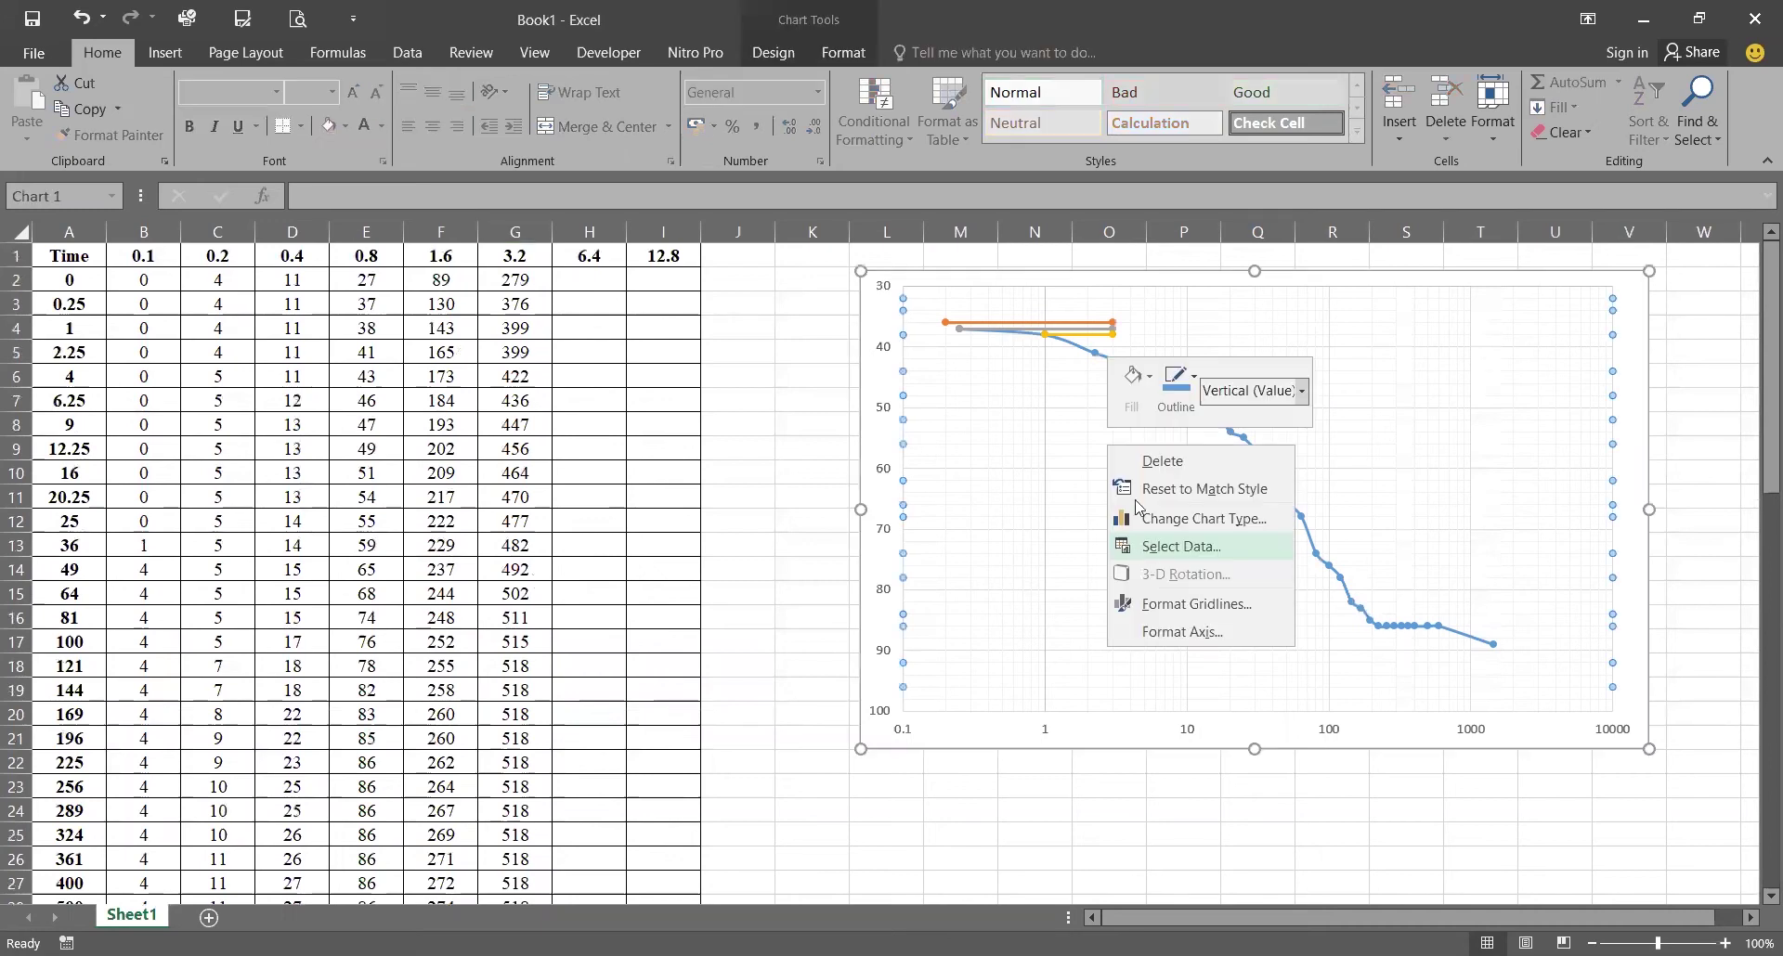
click(1140, 508)
click(1028, 416)
click(1158, 425)
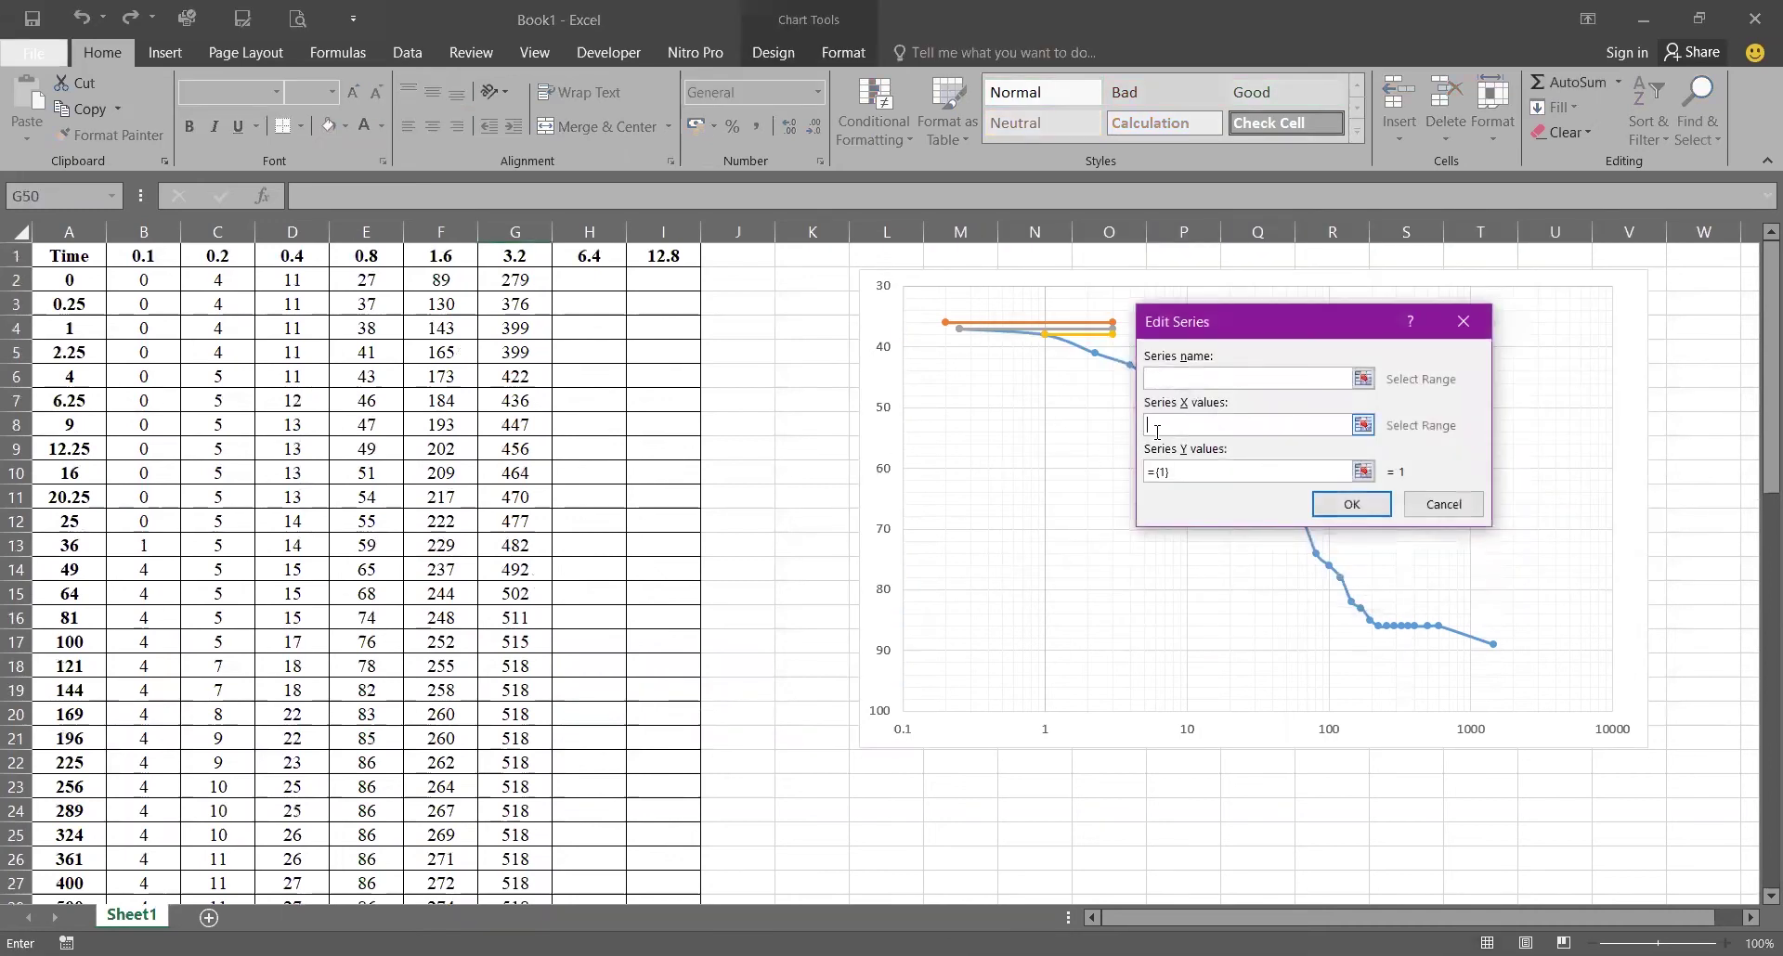
scroll(537, 620, down, 10)
scroll(487, 638, down, 1)
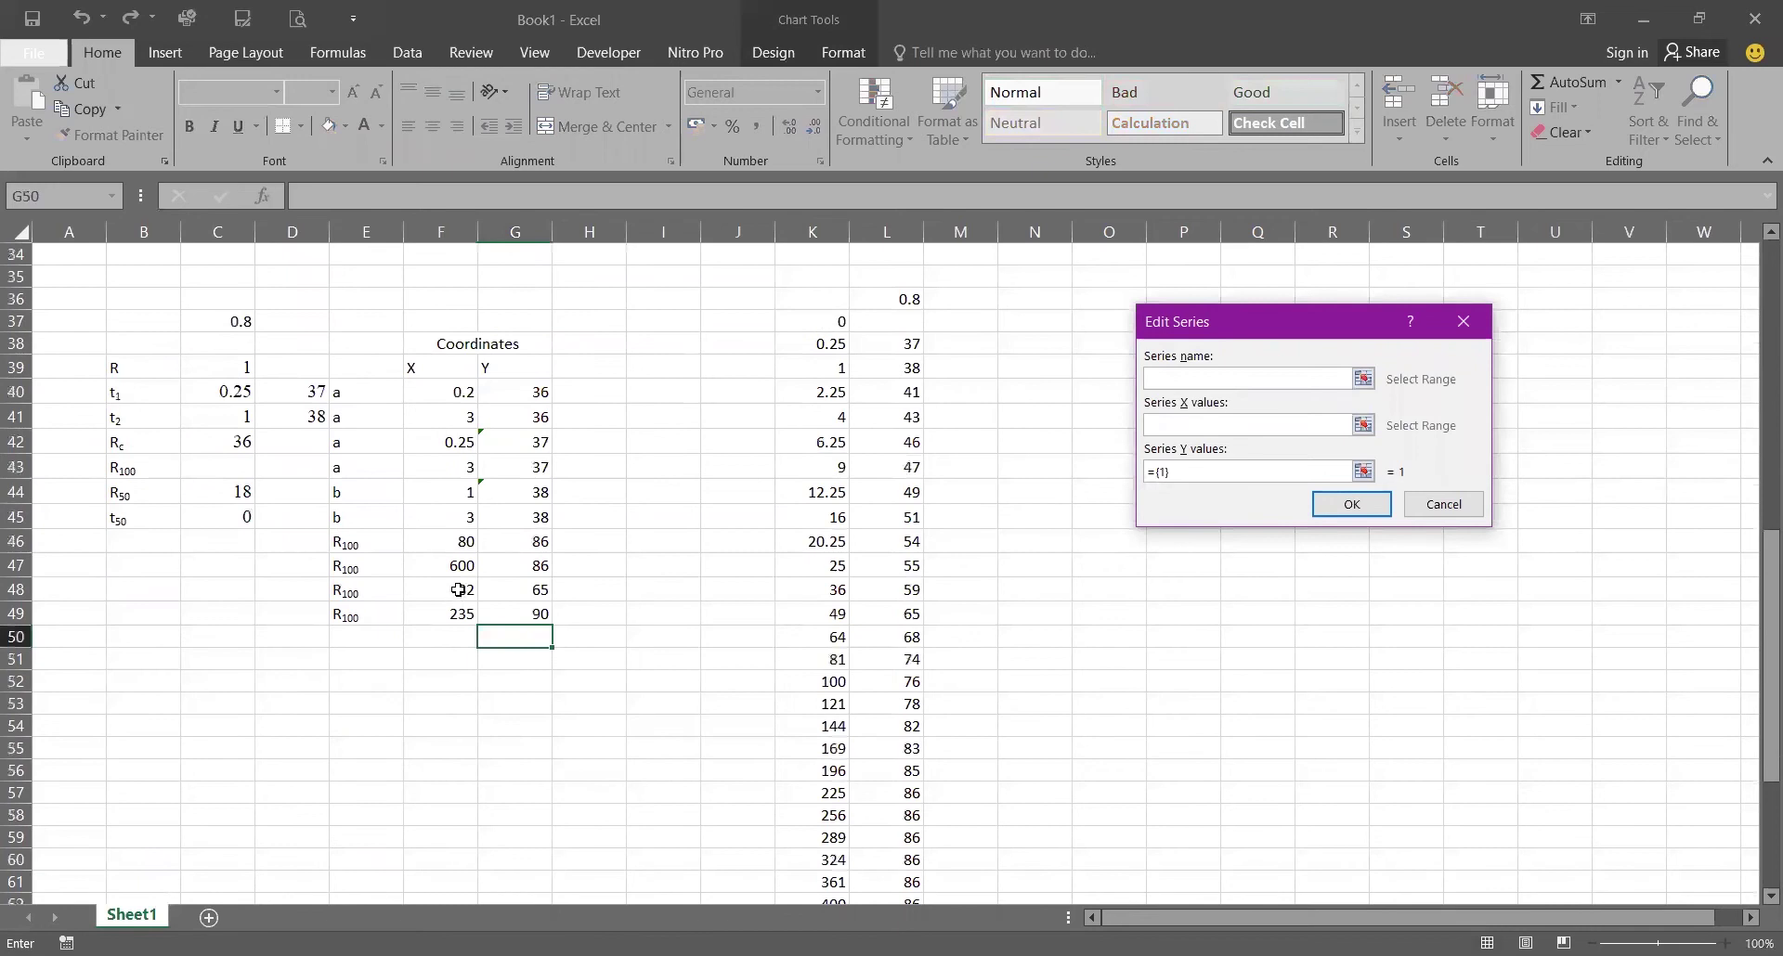
click(456, 545)
drag(497, 556, 493, 562)
Step: Replace the new series' default Y values with the range G46:G47 and accept the series
click(1278, 474)
click(1362, 474)
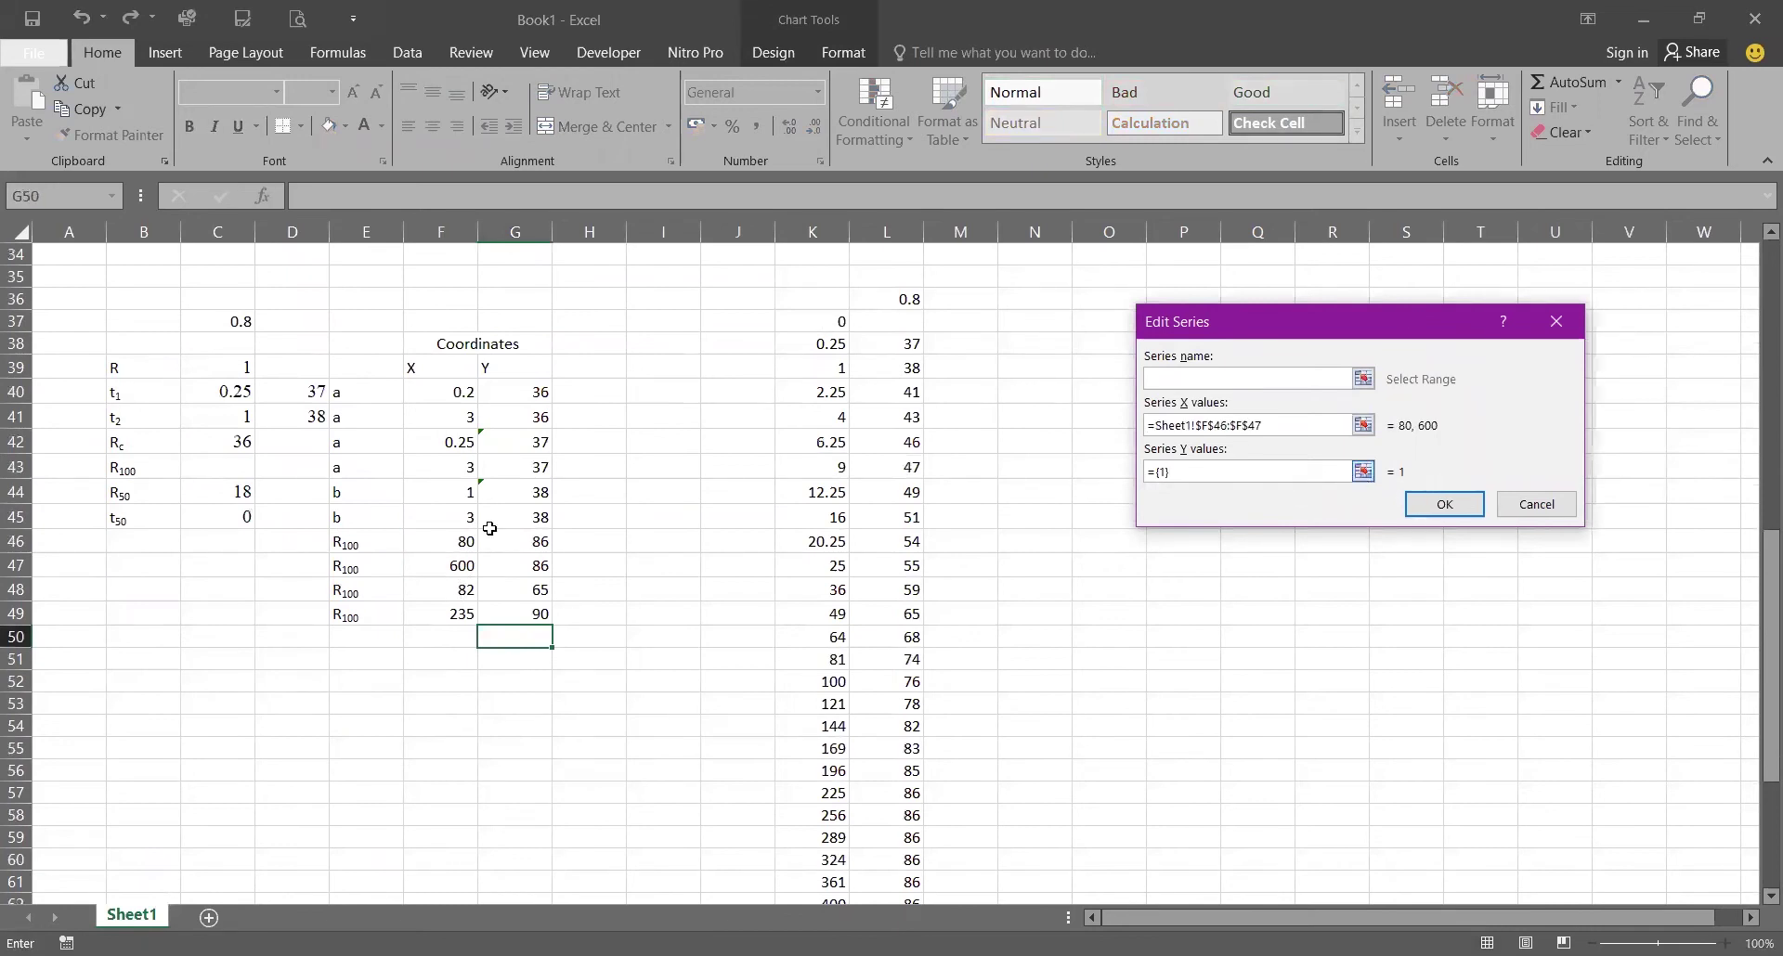
key(BackSpace)
key(BackSpace)
key(BackSpace)
key(BackSpace)
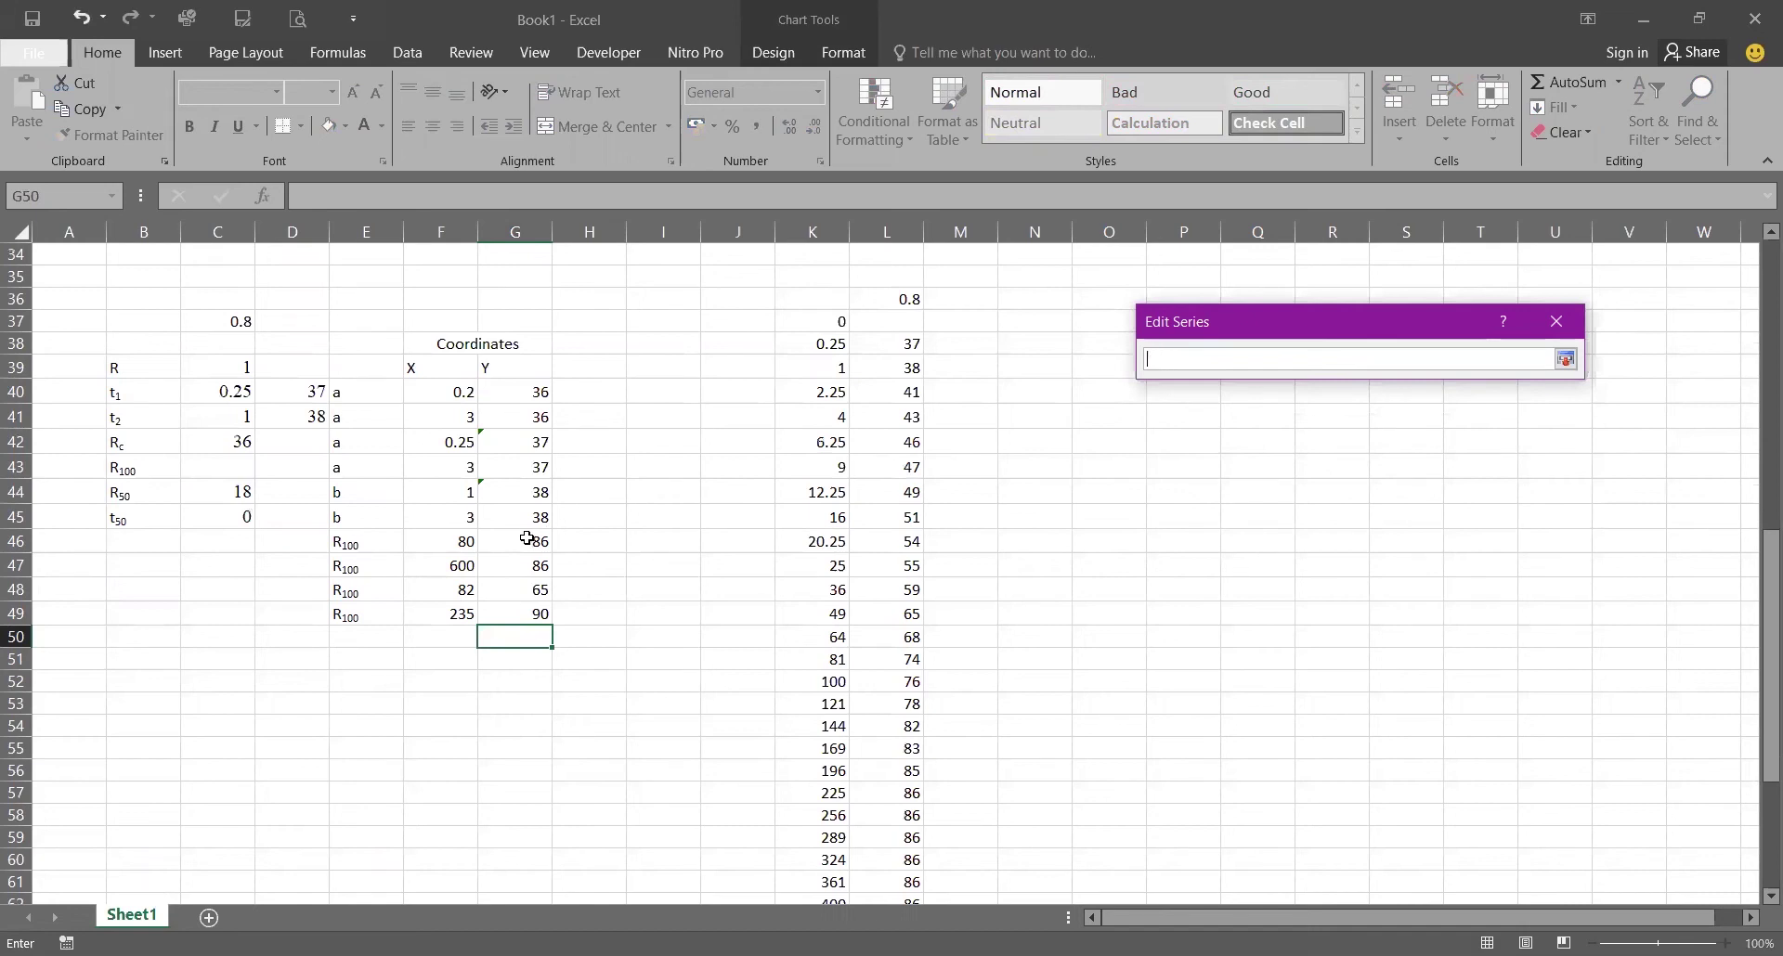
click(538, 546)
key(shift+Down)
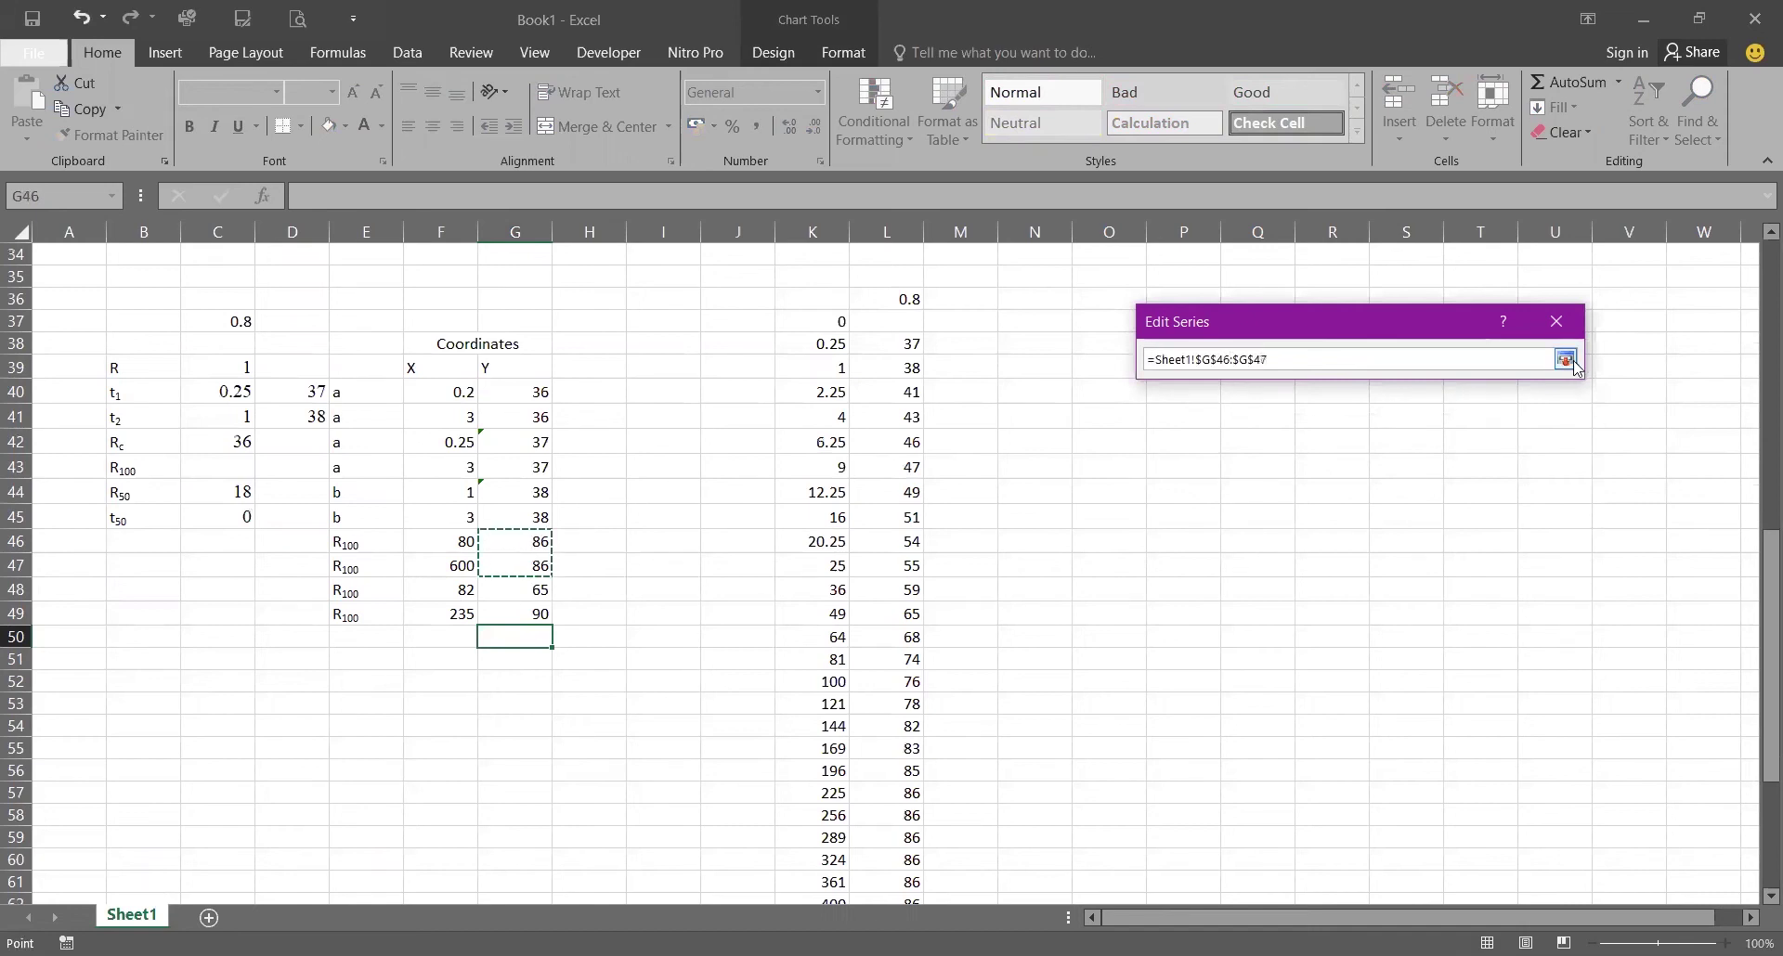
key(Return)
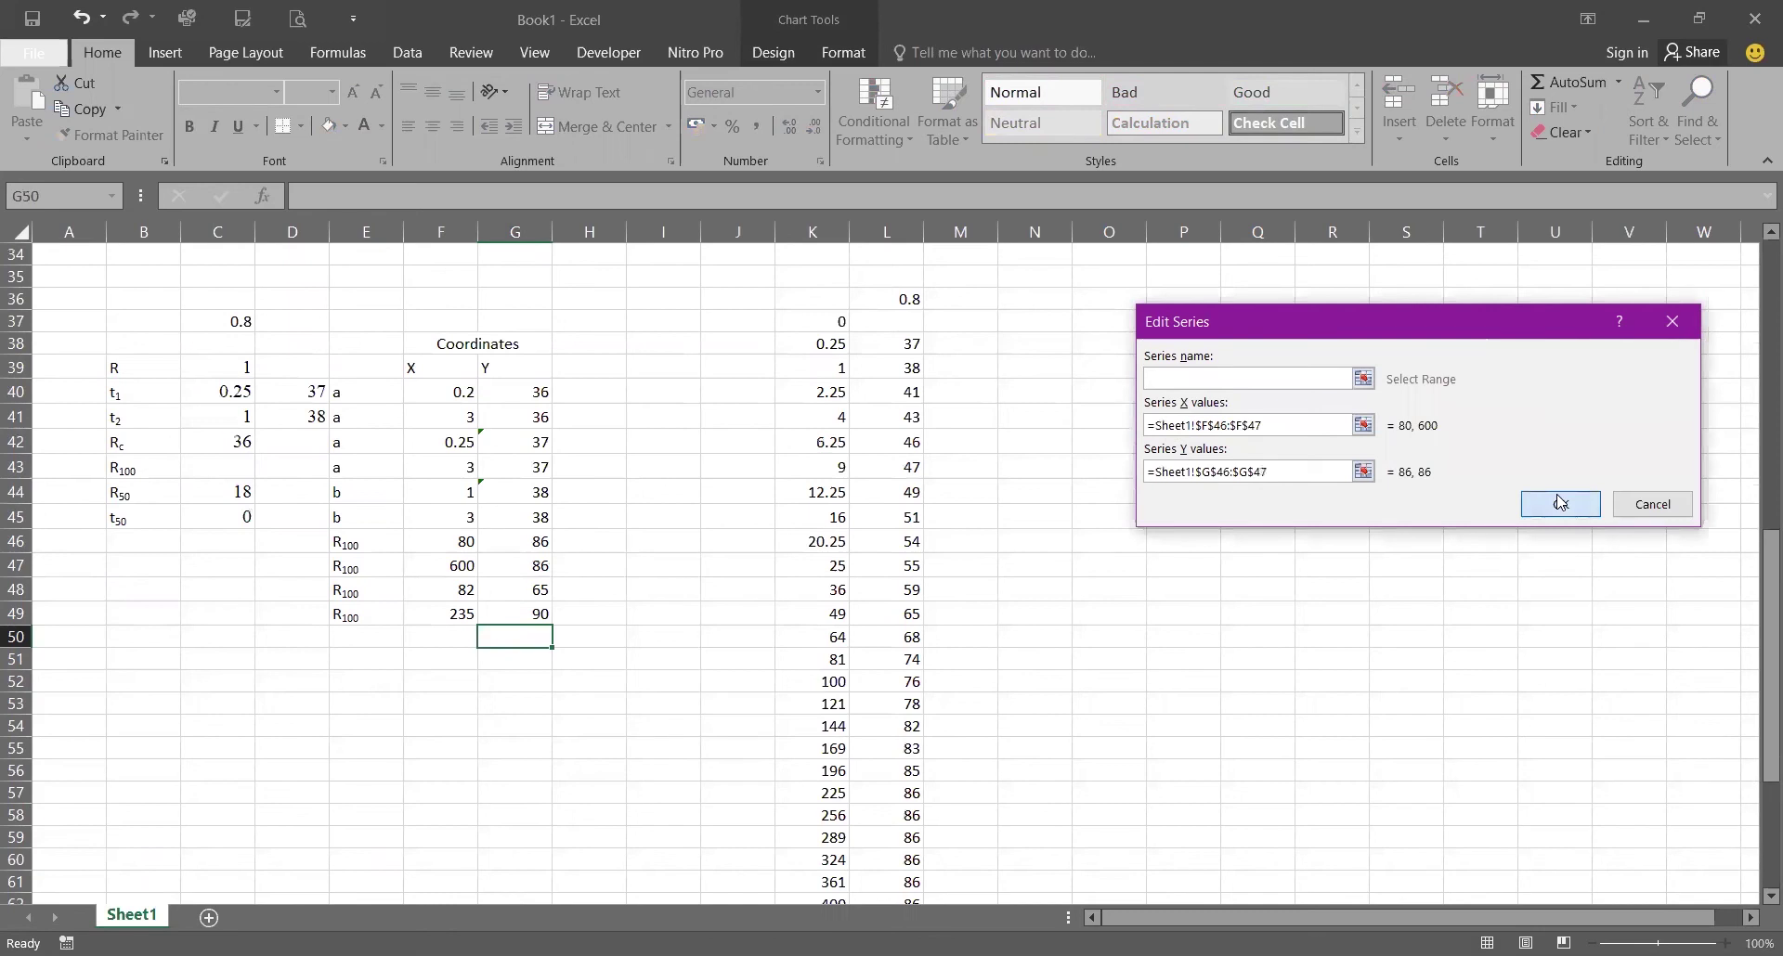
click(1551, 502)
Step: Start another chart series for the second R100 line and clear the cell range from its series name
key(alt+a)
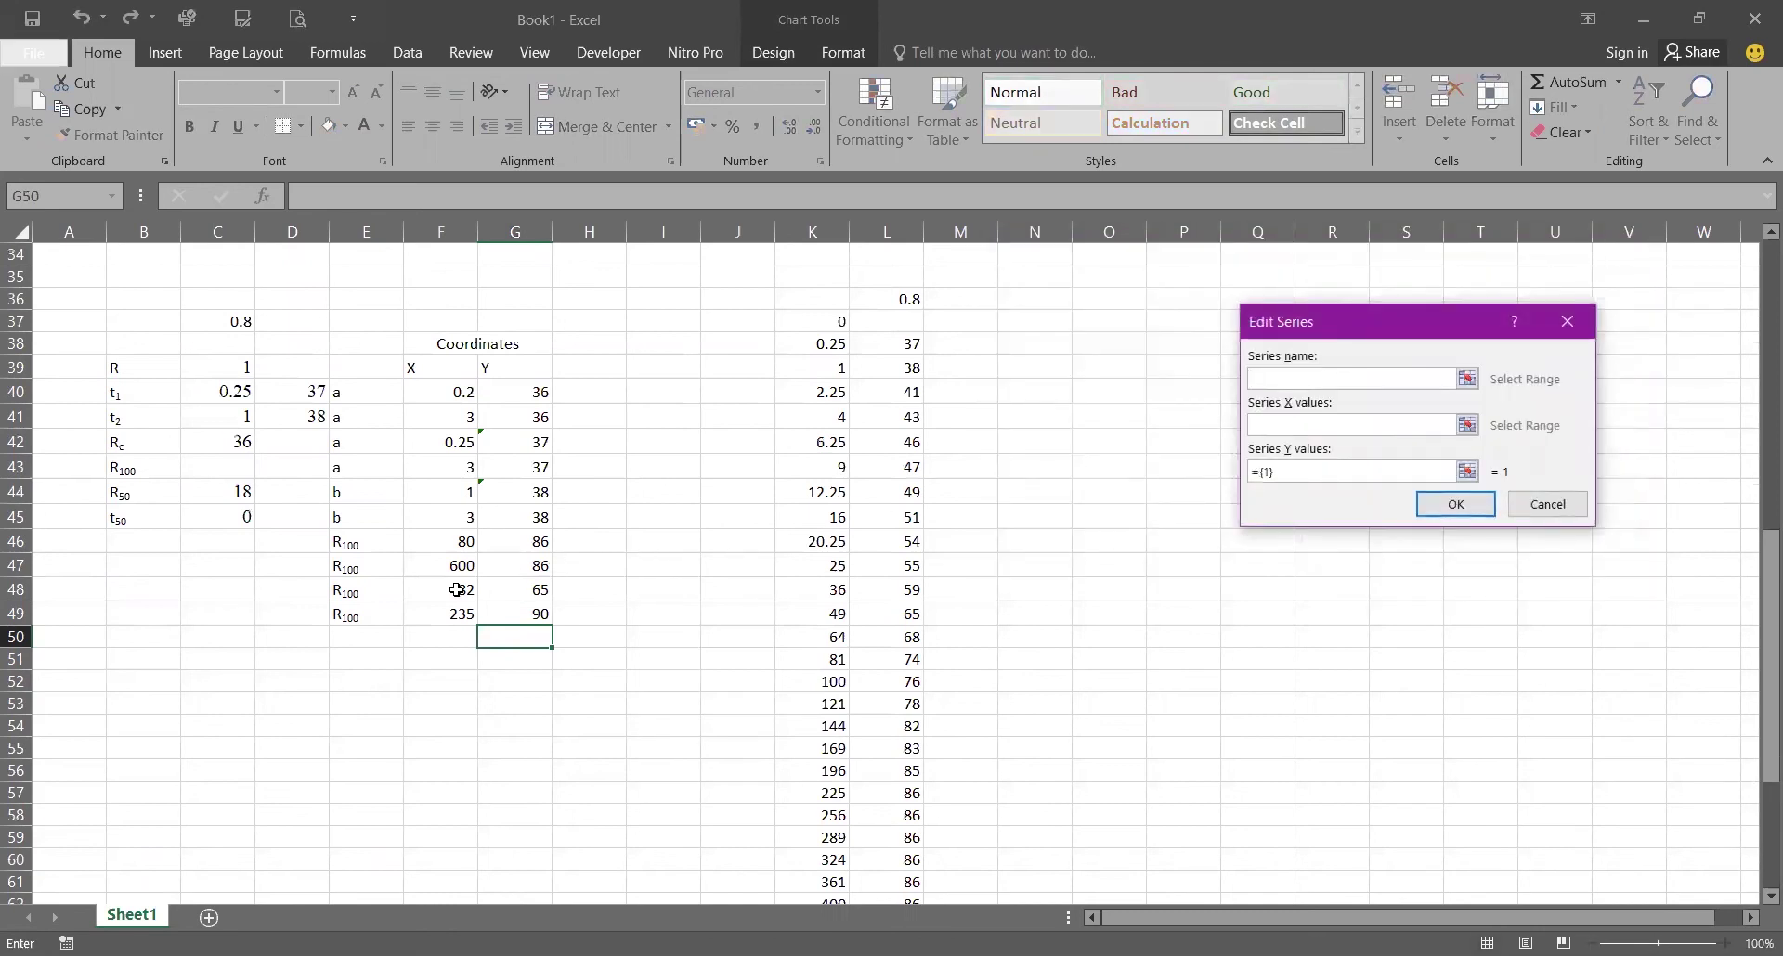
key(BackSpace)
key(BackSpace)
key(BackSpace)
key(BackSpace)
key(BackSpace)
key(BackSpace)
key(BackSpace)
key(BackSpace)
key(BackSpace)
key(BackSpace)
key(BackSpace)
key(BackSpace)
key(BackSpace)
key(BackSpace)
key(BackSpace)
key(BackSpace)
key(BackSpace)
key(BackSpace)
key(BackSpace)
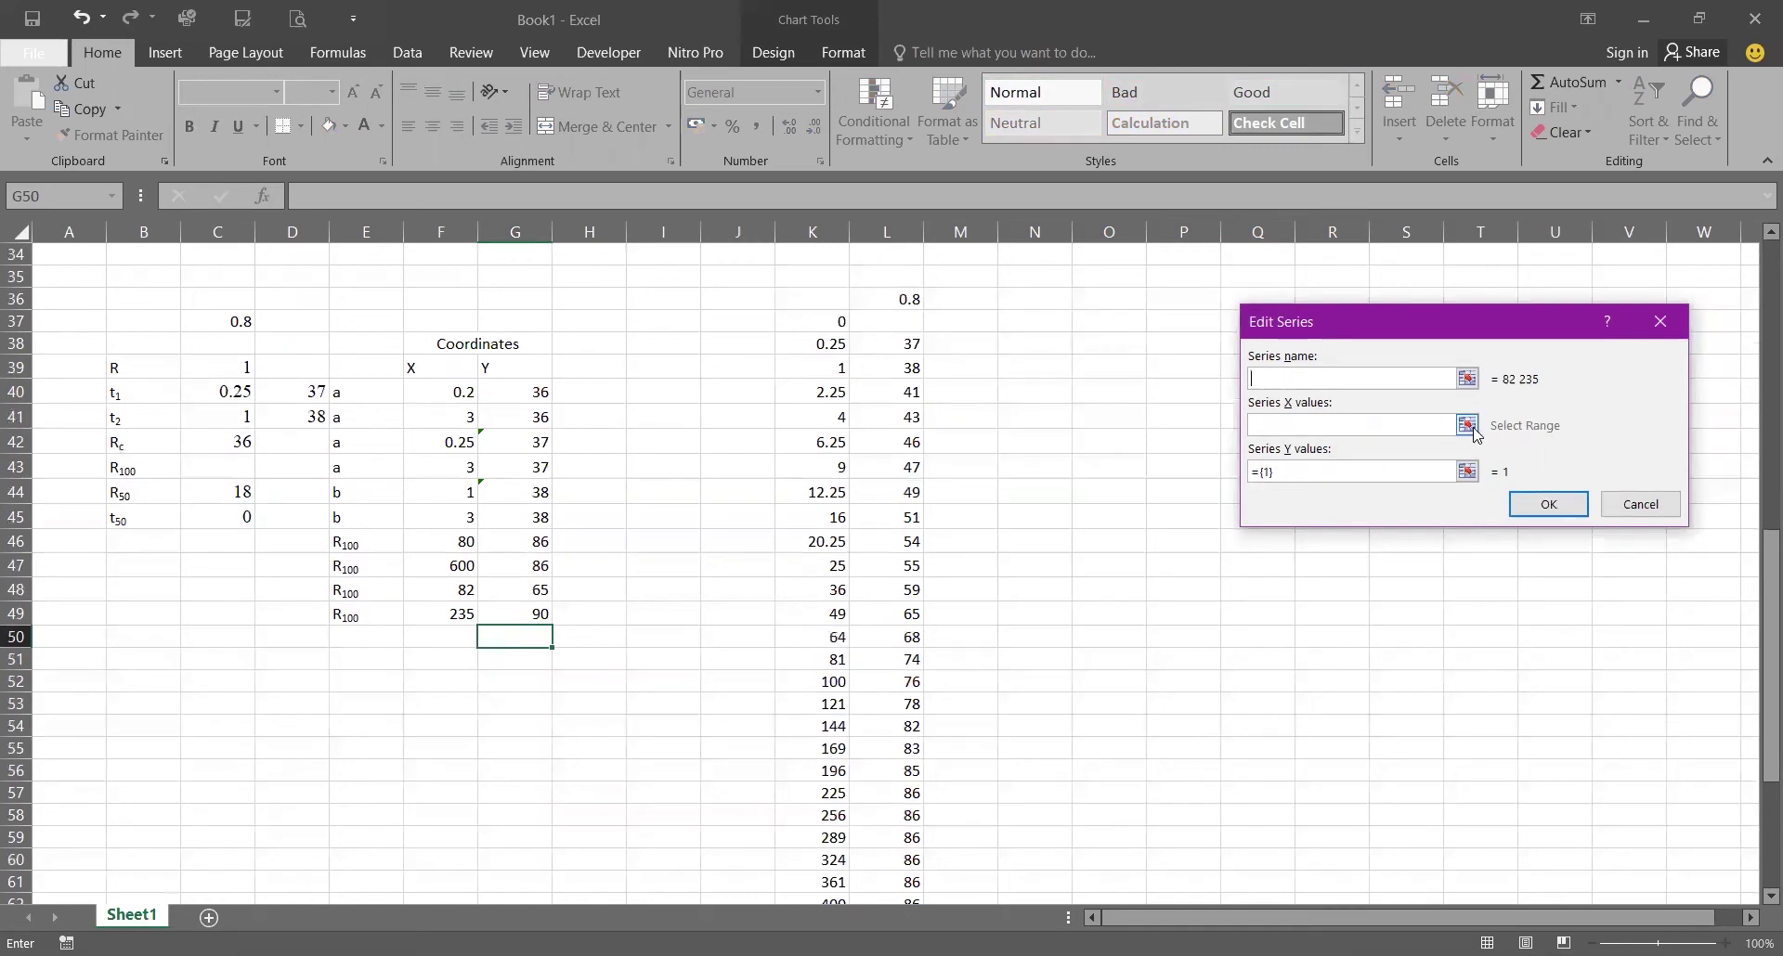
Step: Use F48:F49 as the series' X values and G48:G49 as its Y values, and apply the data changes to the chart
click(1467, 426)
drag(466, 587, 470, 611)
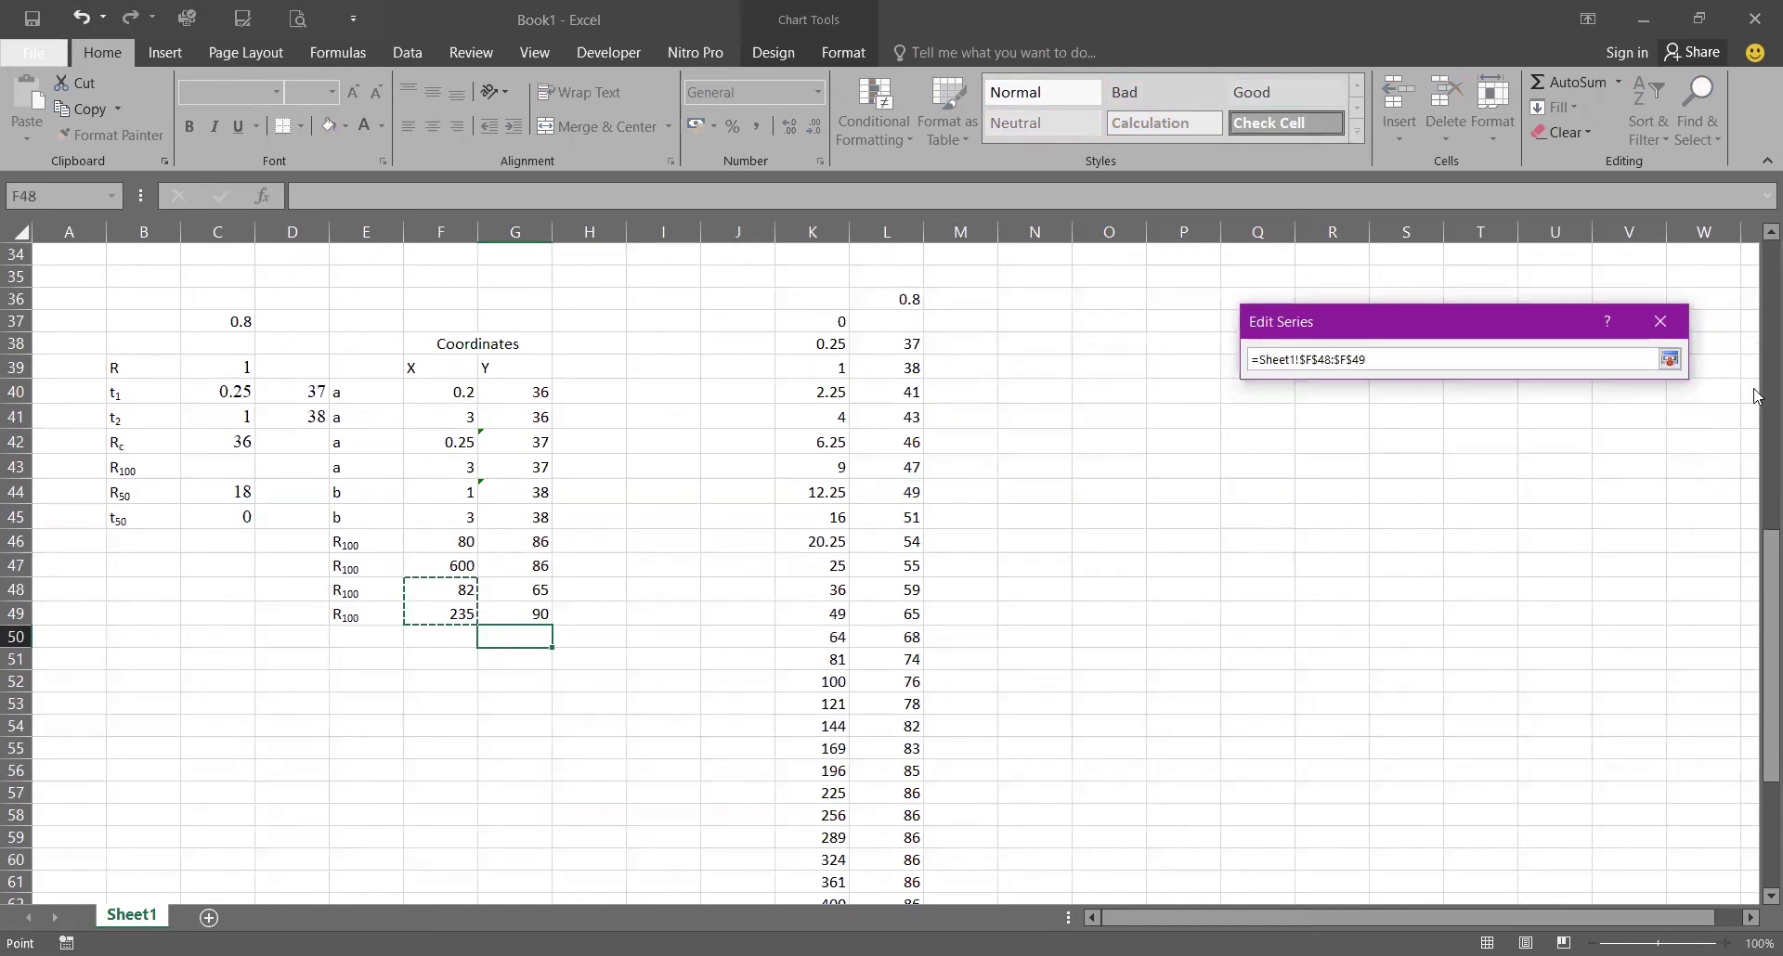
click(1669, 359)
click(1457, 474)
drag(527, 587, 531, 613)
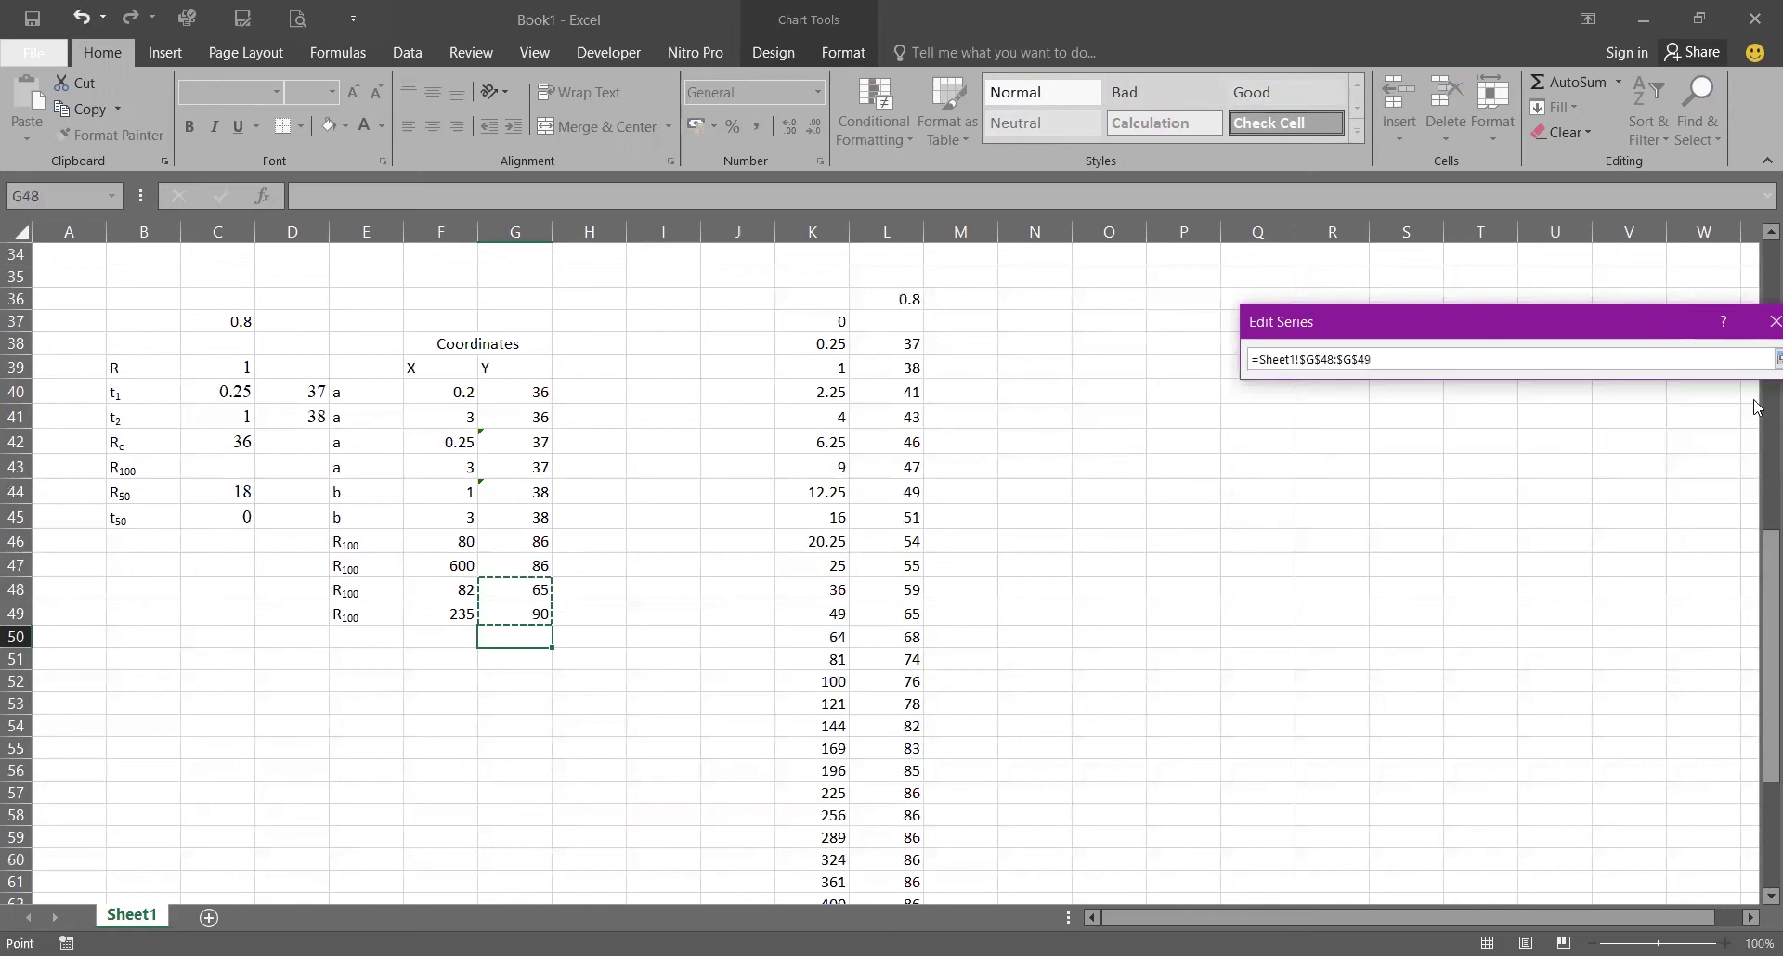
click(1773, 360)
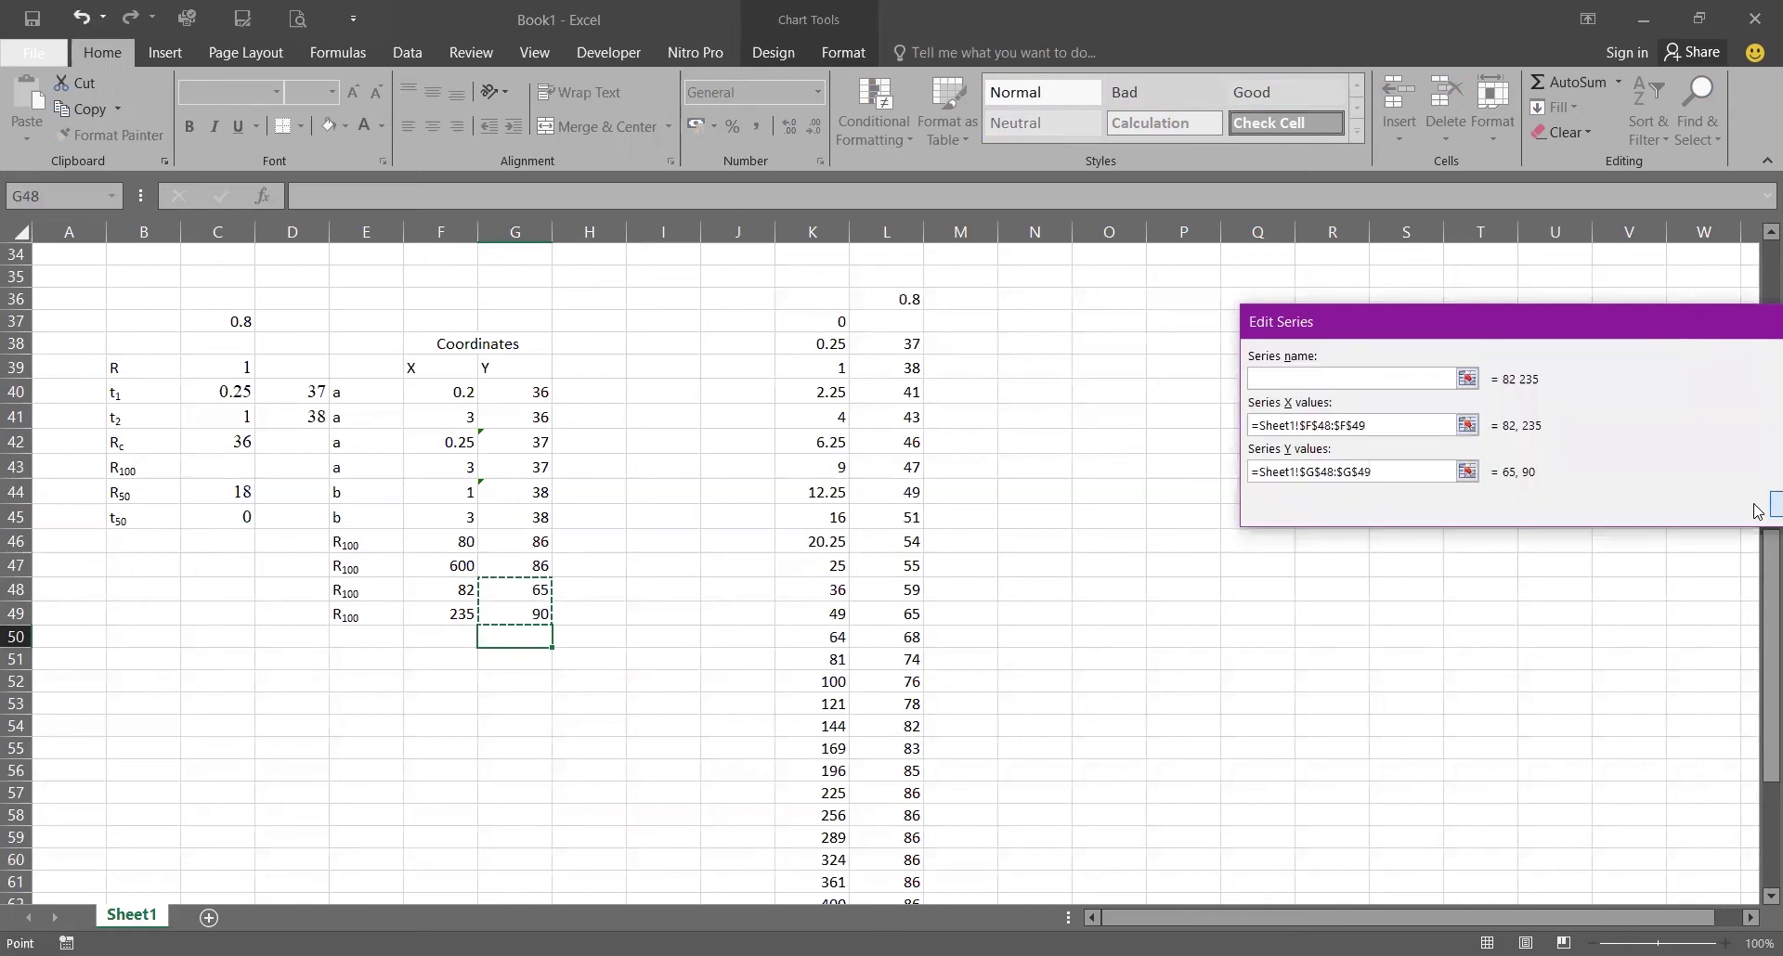
click(1757, 529)
click(1520, 580)
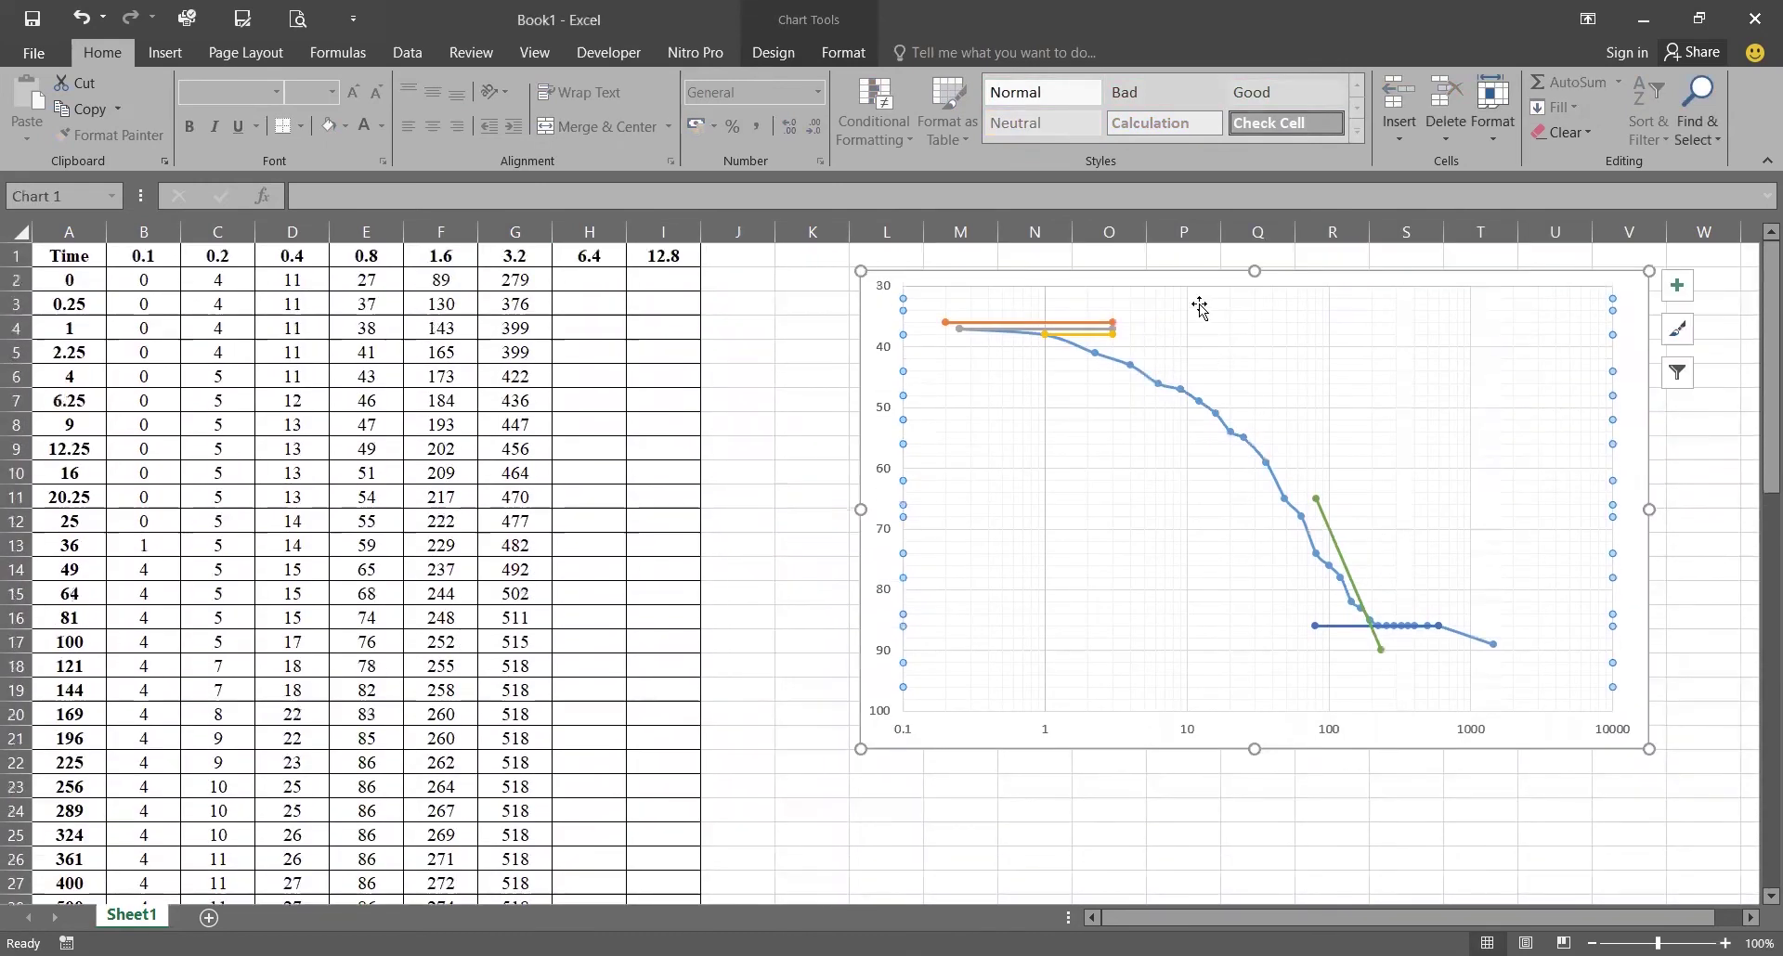
Step: Move the chart down the sheet so it sits directly beside the coordinates table
drag(1197, 279, 1189, 598)
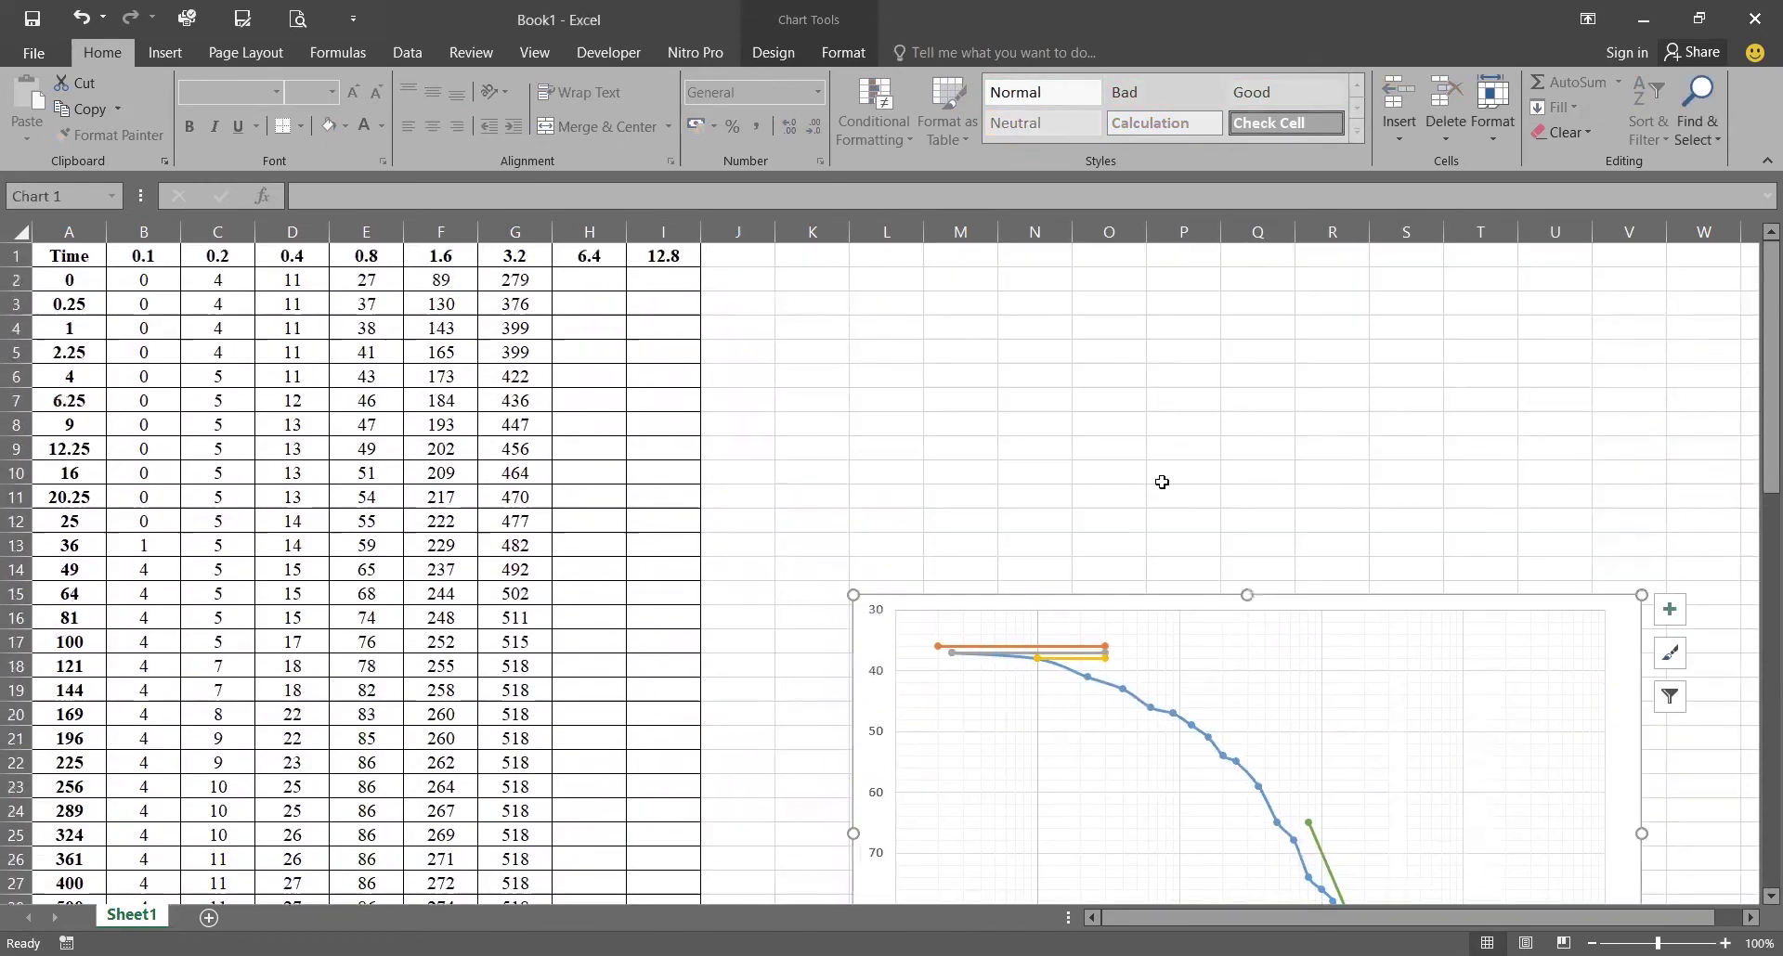
scroll(1161, 482, down, 5)
click(960, 281)
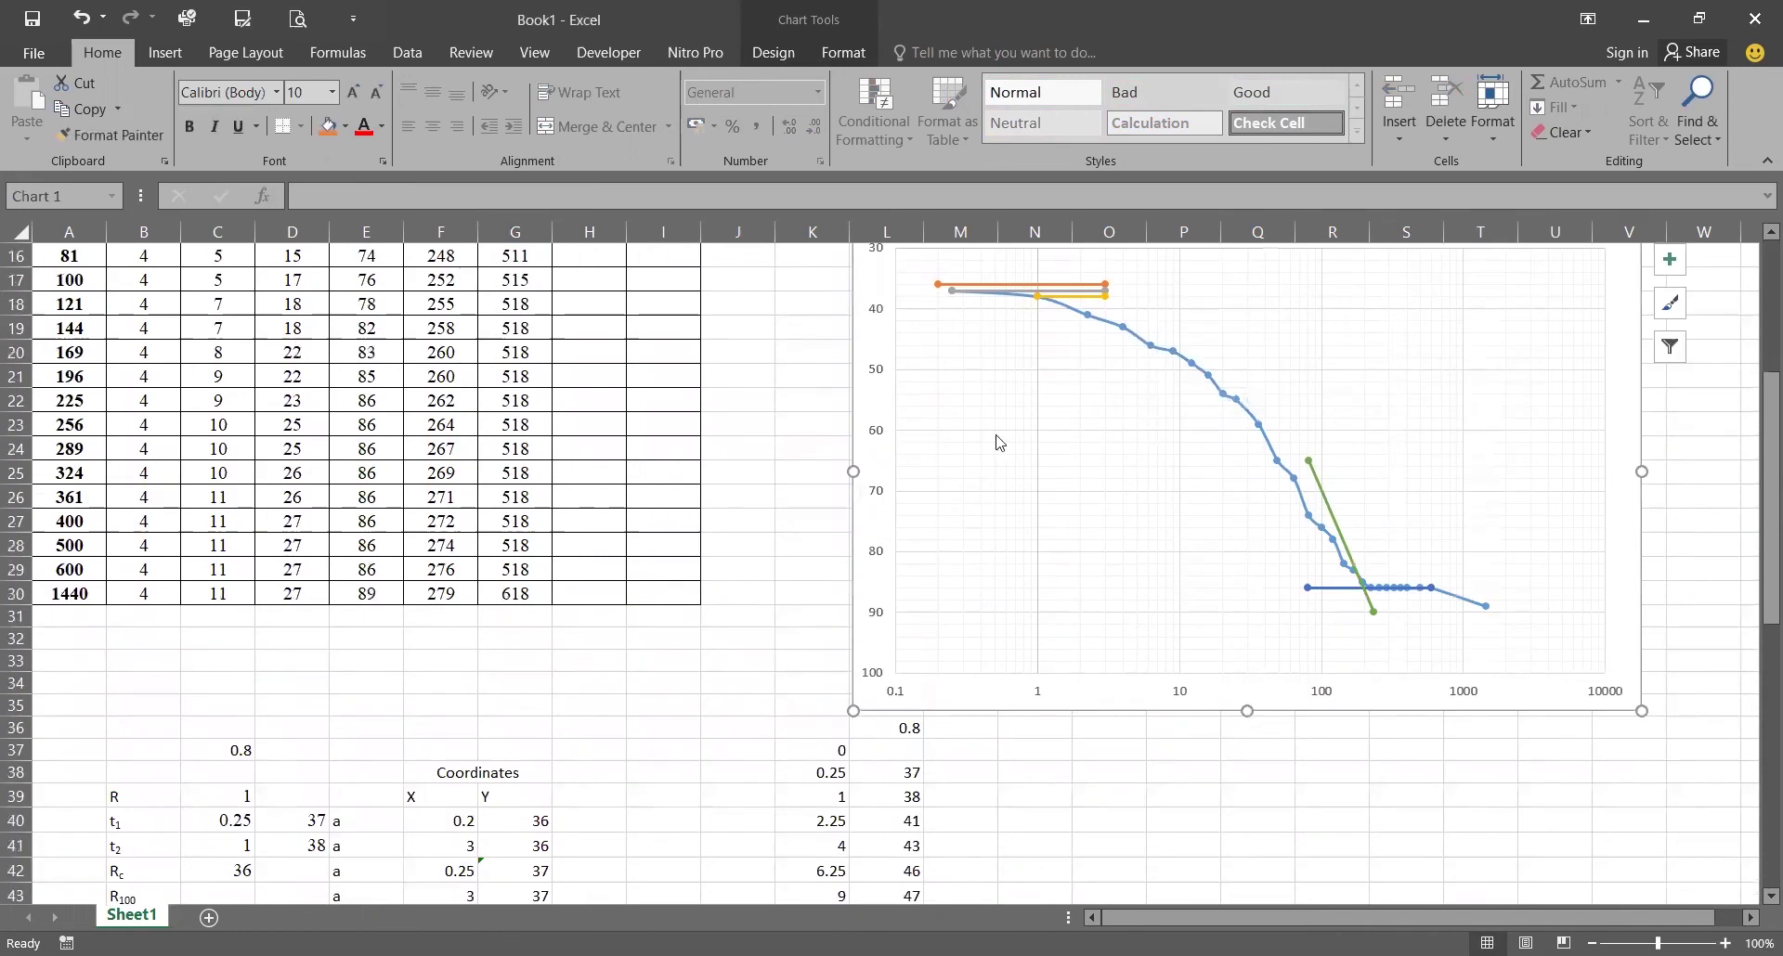
drag(884, 544, 891, 859)
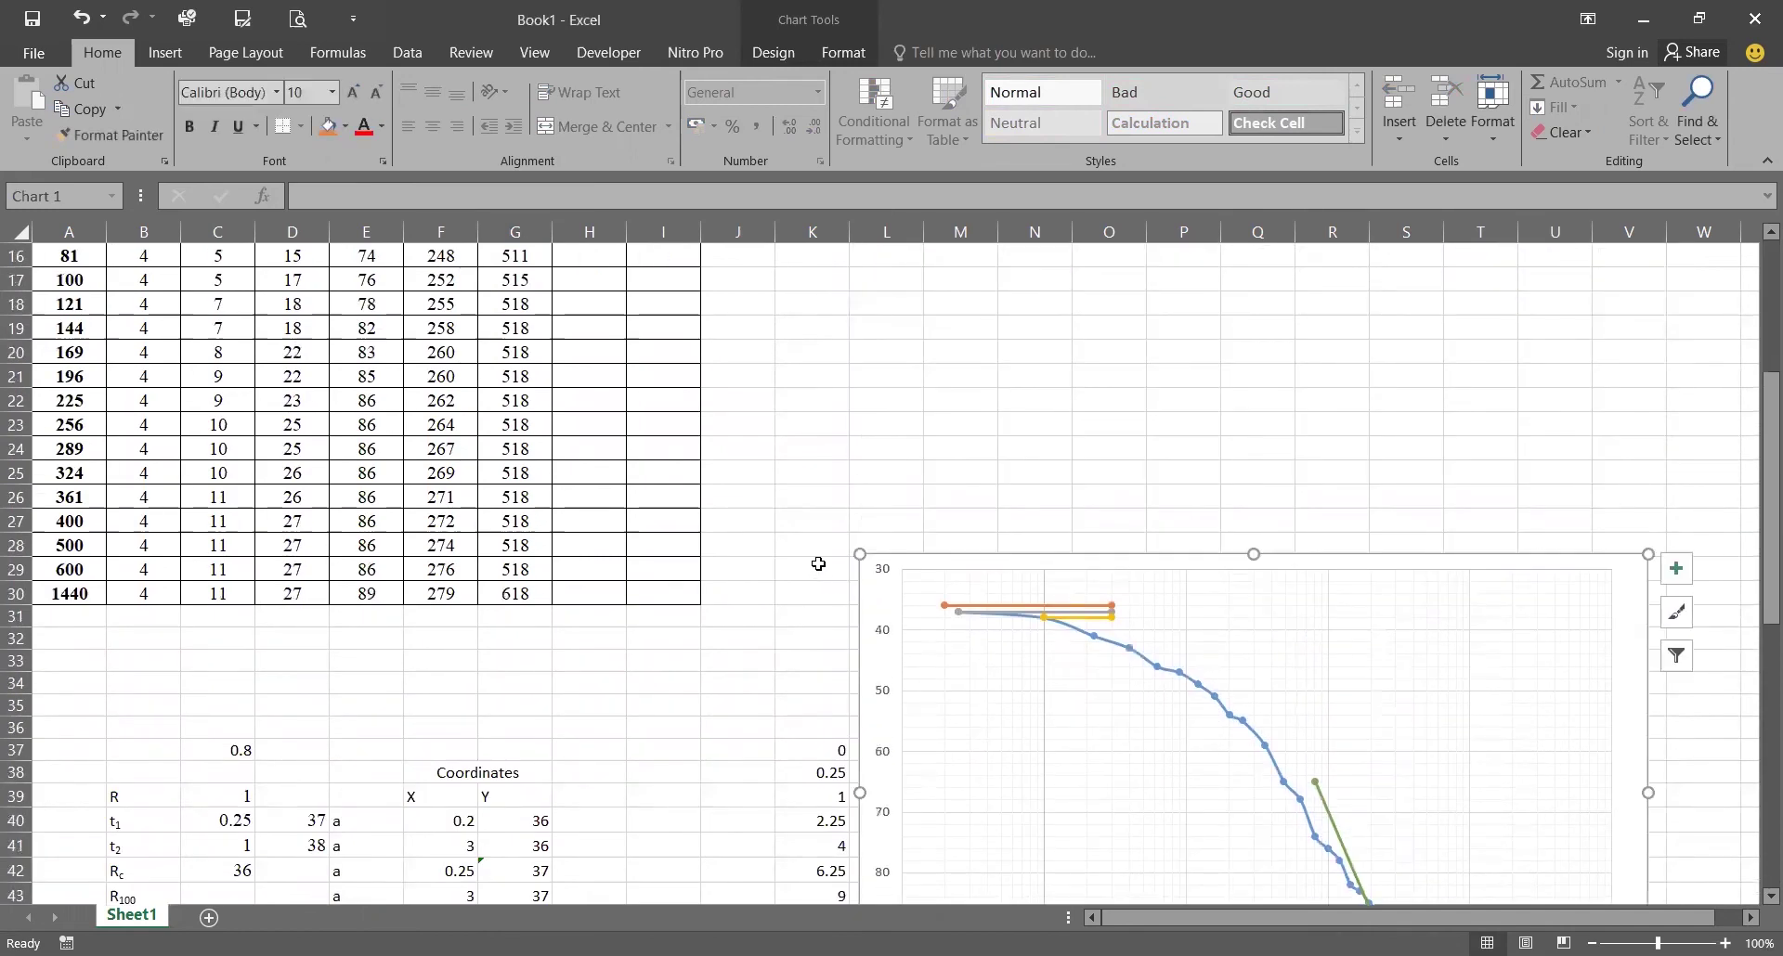
scroll(859, 520, down, 5)
scroll(859, 497, up, 1)
scroll(859, 499, up, 1)
drag(880, 382, 695, 515)
scroll(987, 625, down, 3)
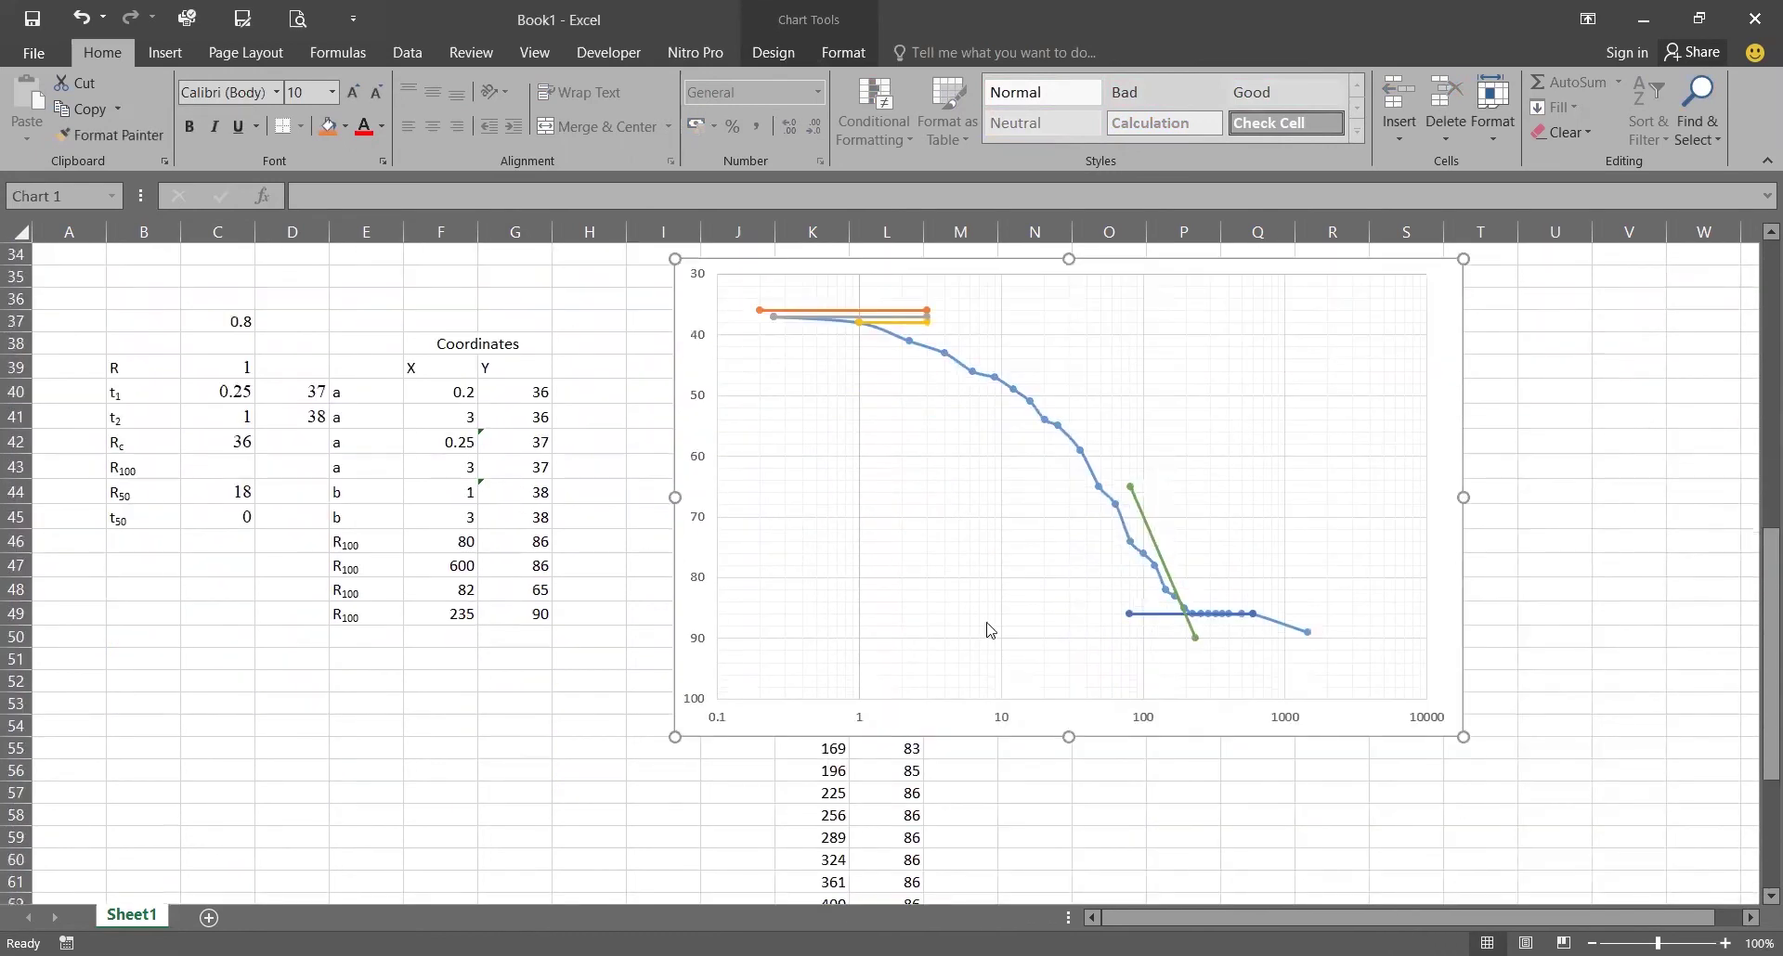
Step: Enlarge the chart in width and height while keeping the coordinates table uncovered
drag(1464, 497, 1701, 497)
drag(1187, 736, 1162, 862)
scroll(788, 700, up, 3)
scroll(1043, 812, down, 3)
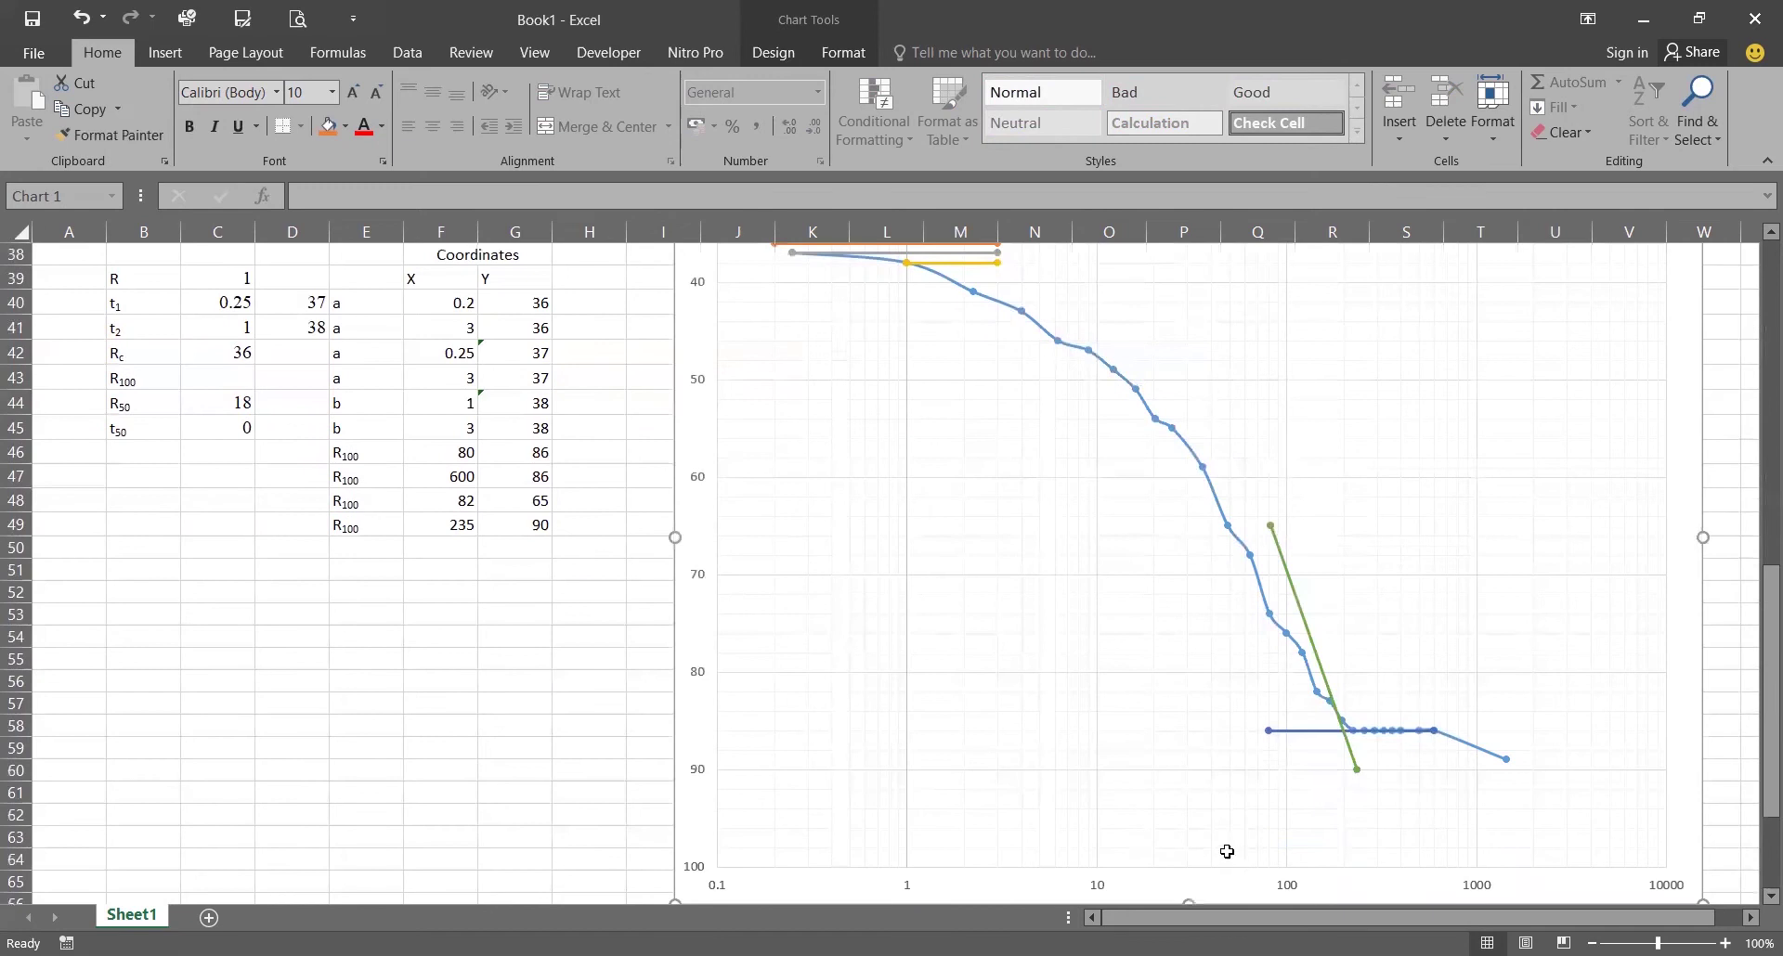
scroll(1207, 808, down, 2)
drag(1186, 758, 1194, 611)
scroll(856, 675, up, 3)
scroll(856, 675, up, 1)
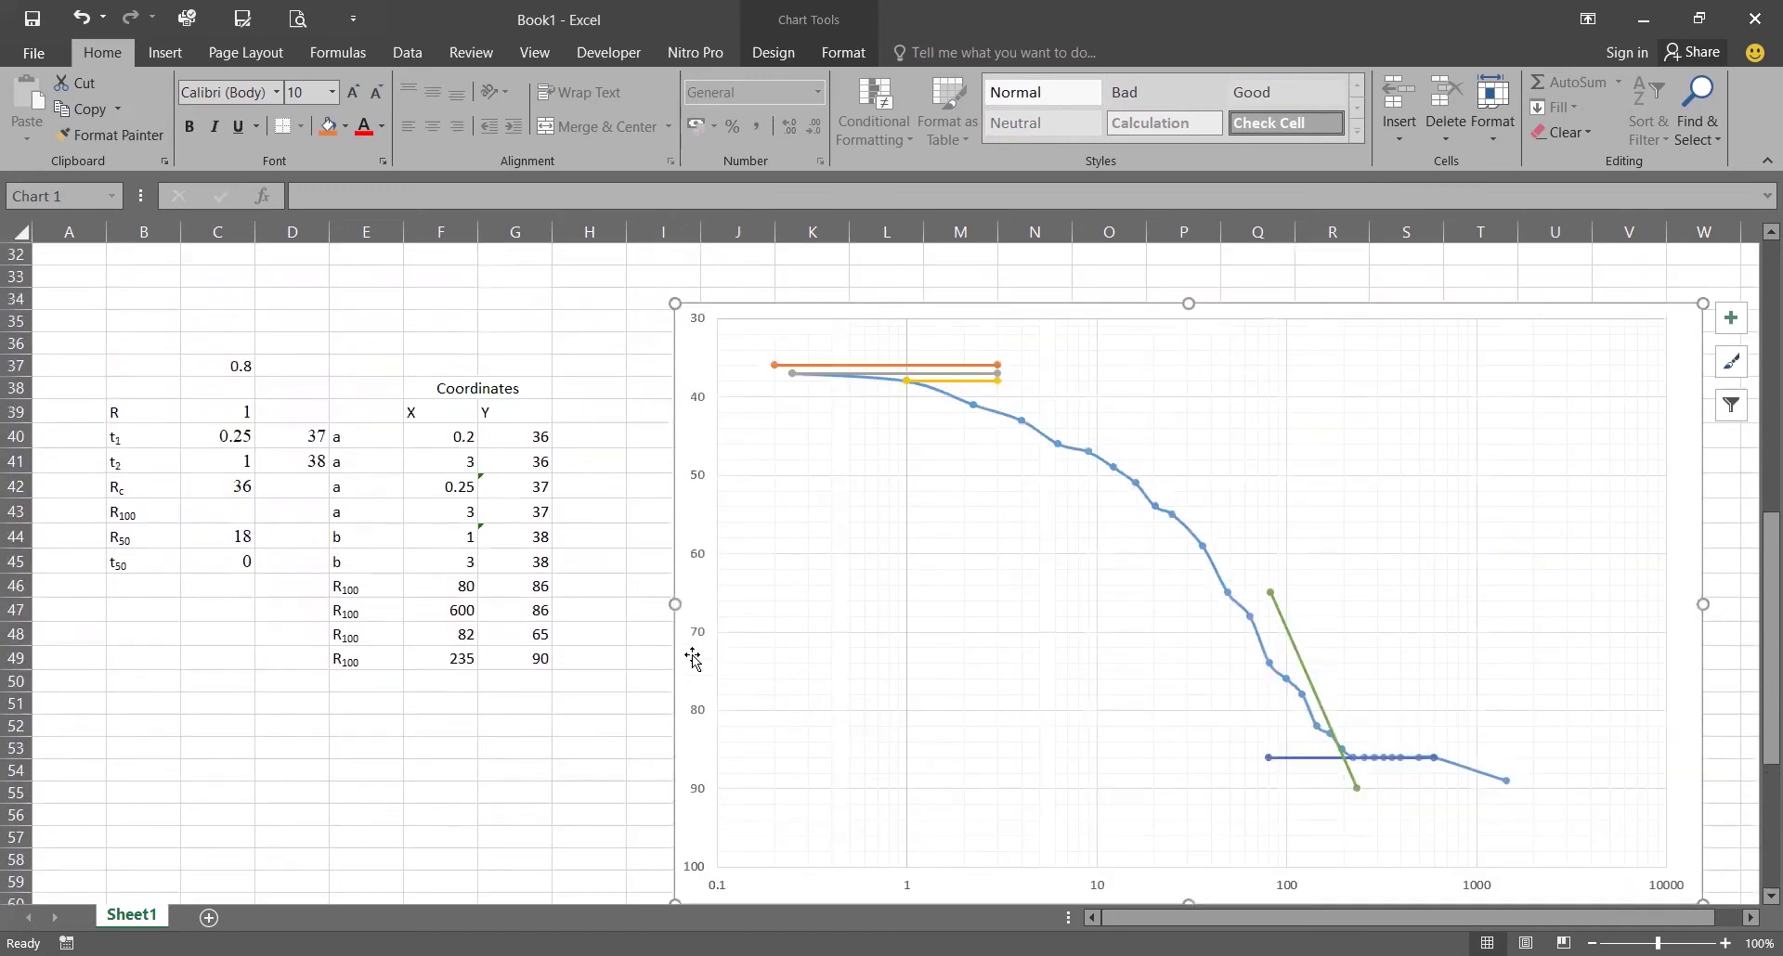
Step: Try the X coordinate of the curve point at reading 65 by entering 49 in F46
click(451, 587)
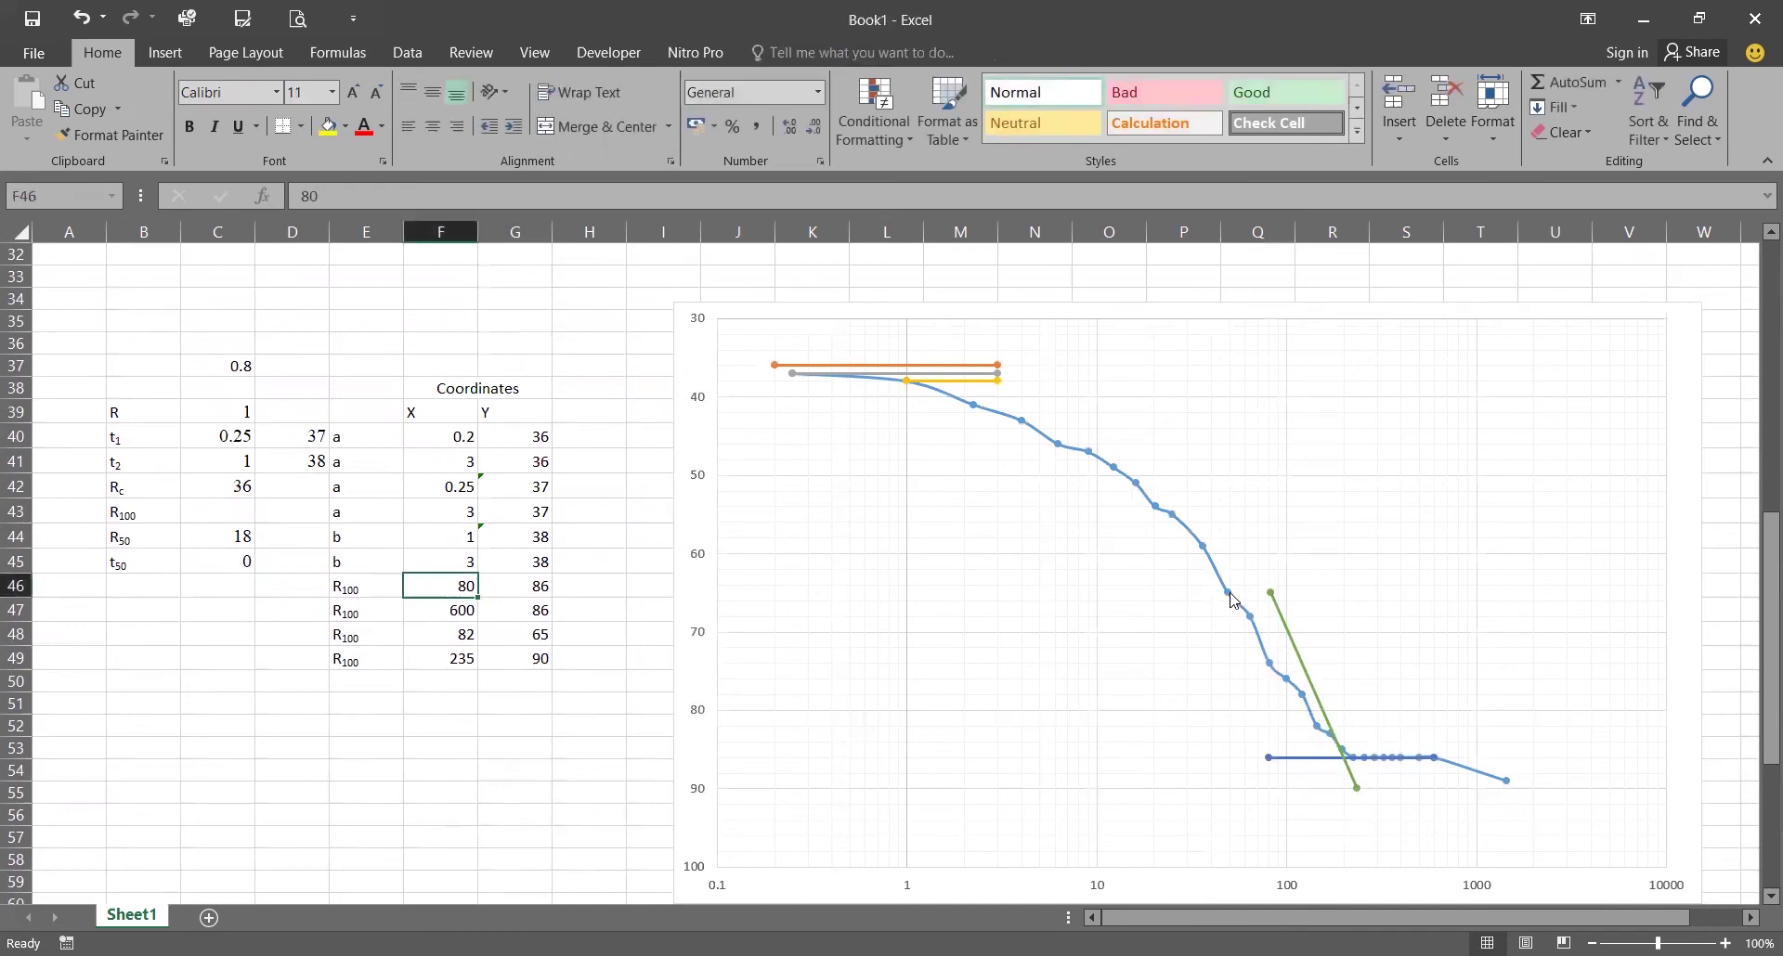
mouse_move(1225, 599)
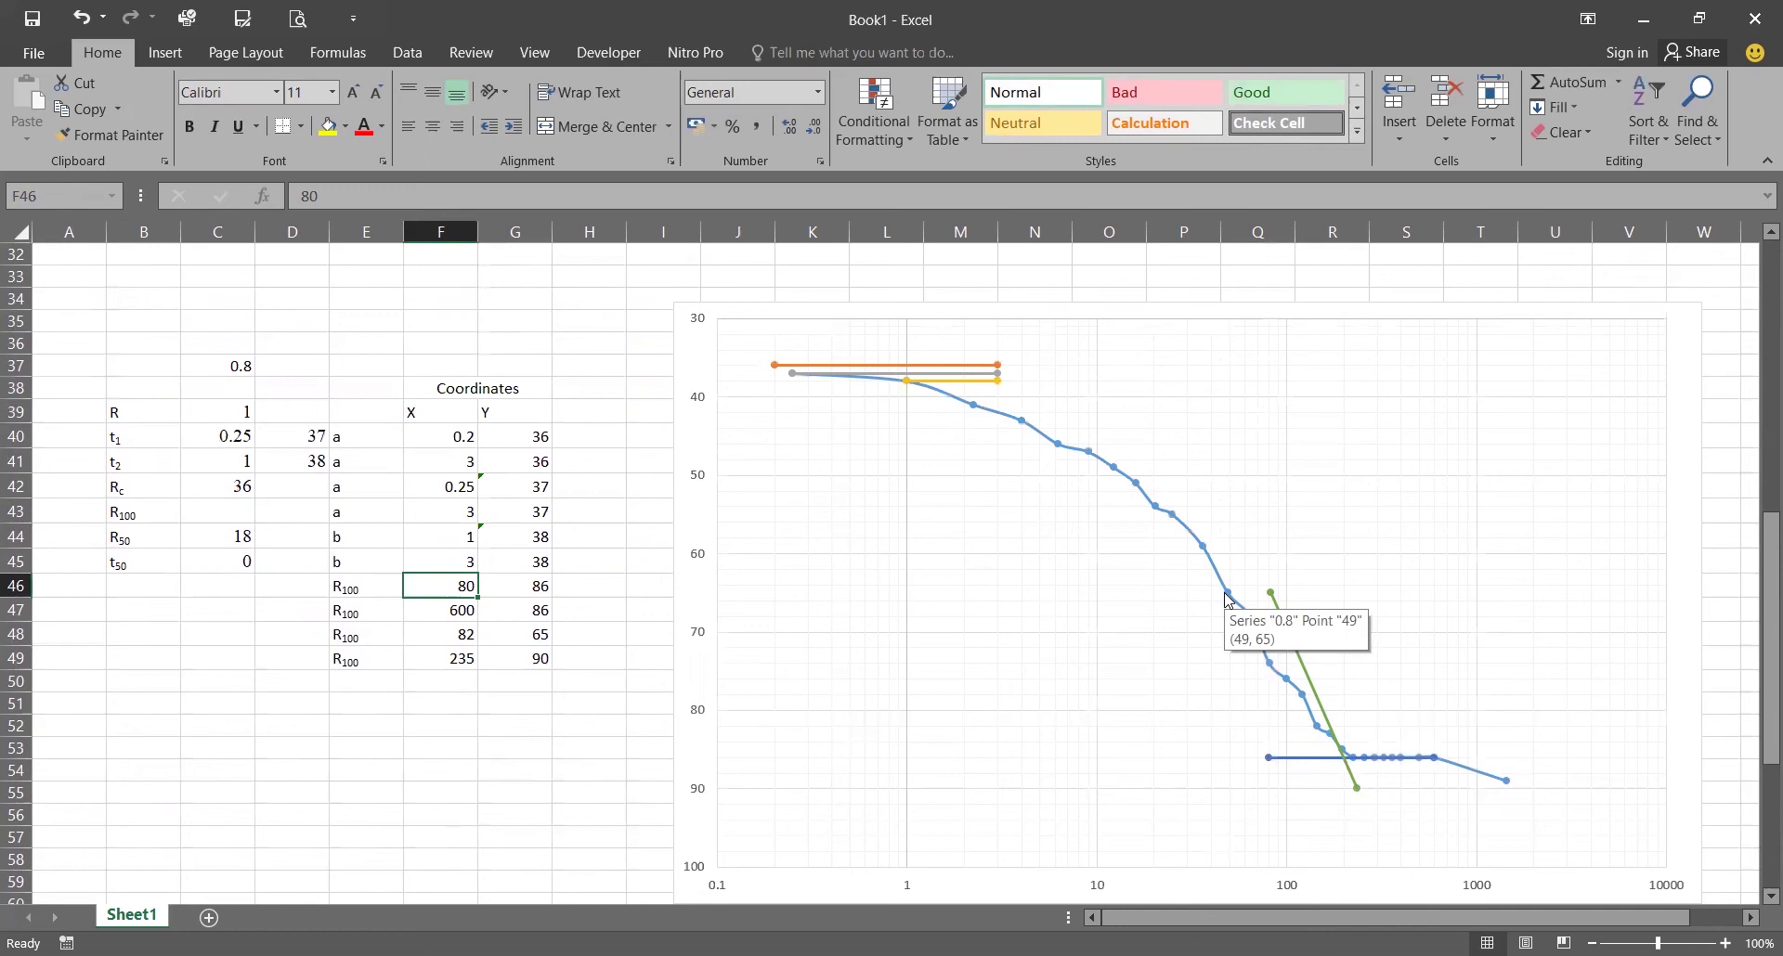
text(49)
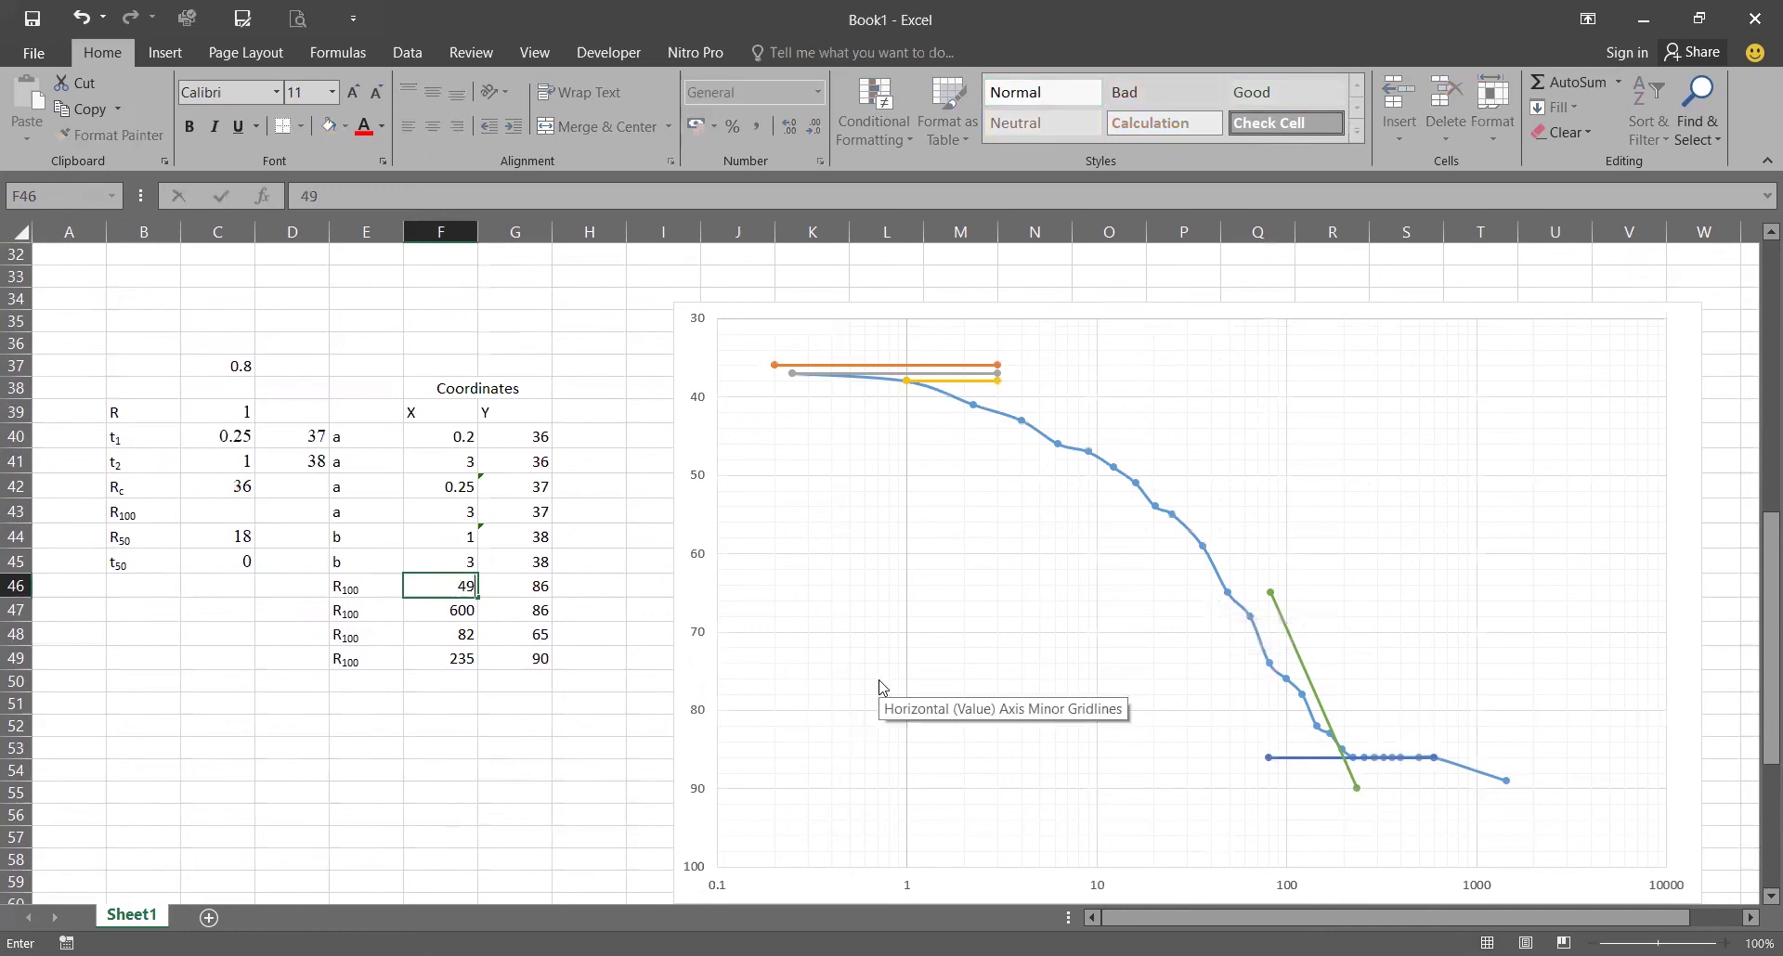
key(Return)
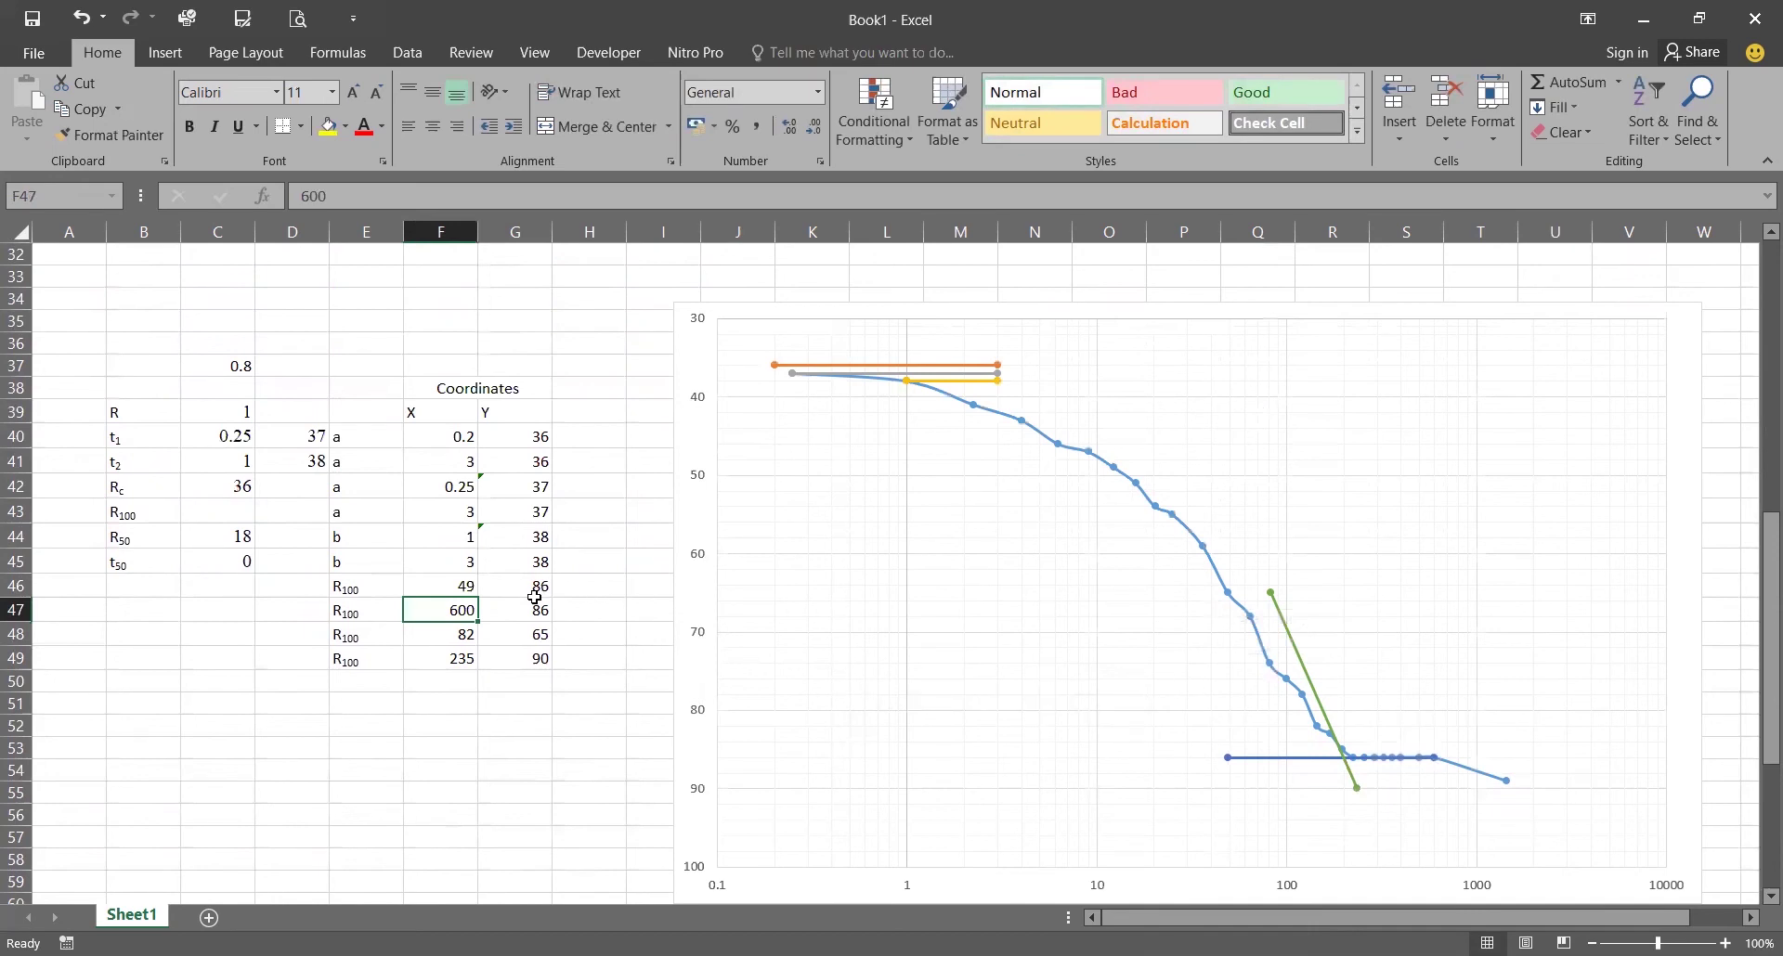
Step: Set the second R100 line's starting X coordinate in F48 to 49 so the line starts on the curve
click(448, 637)
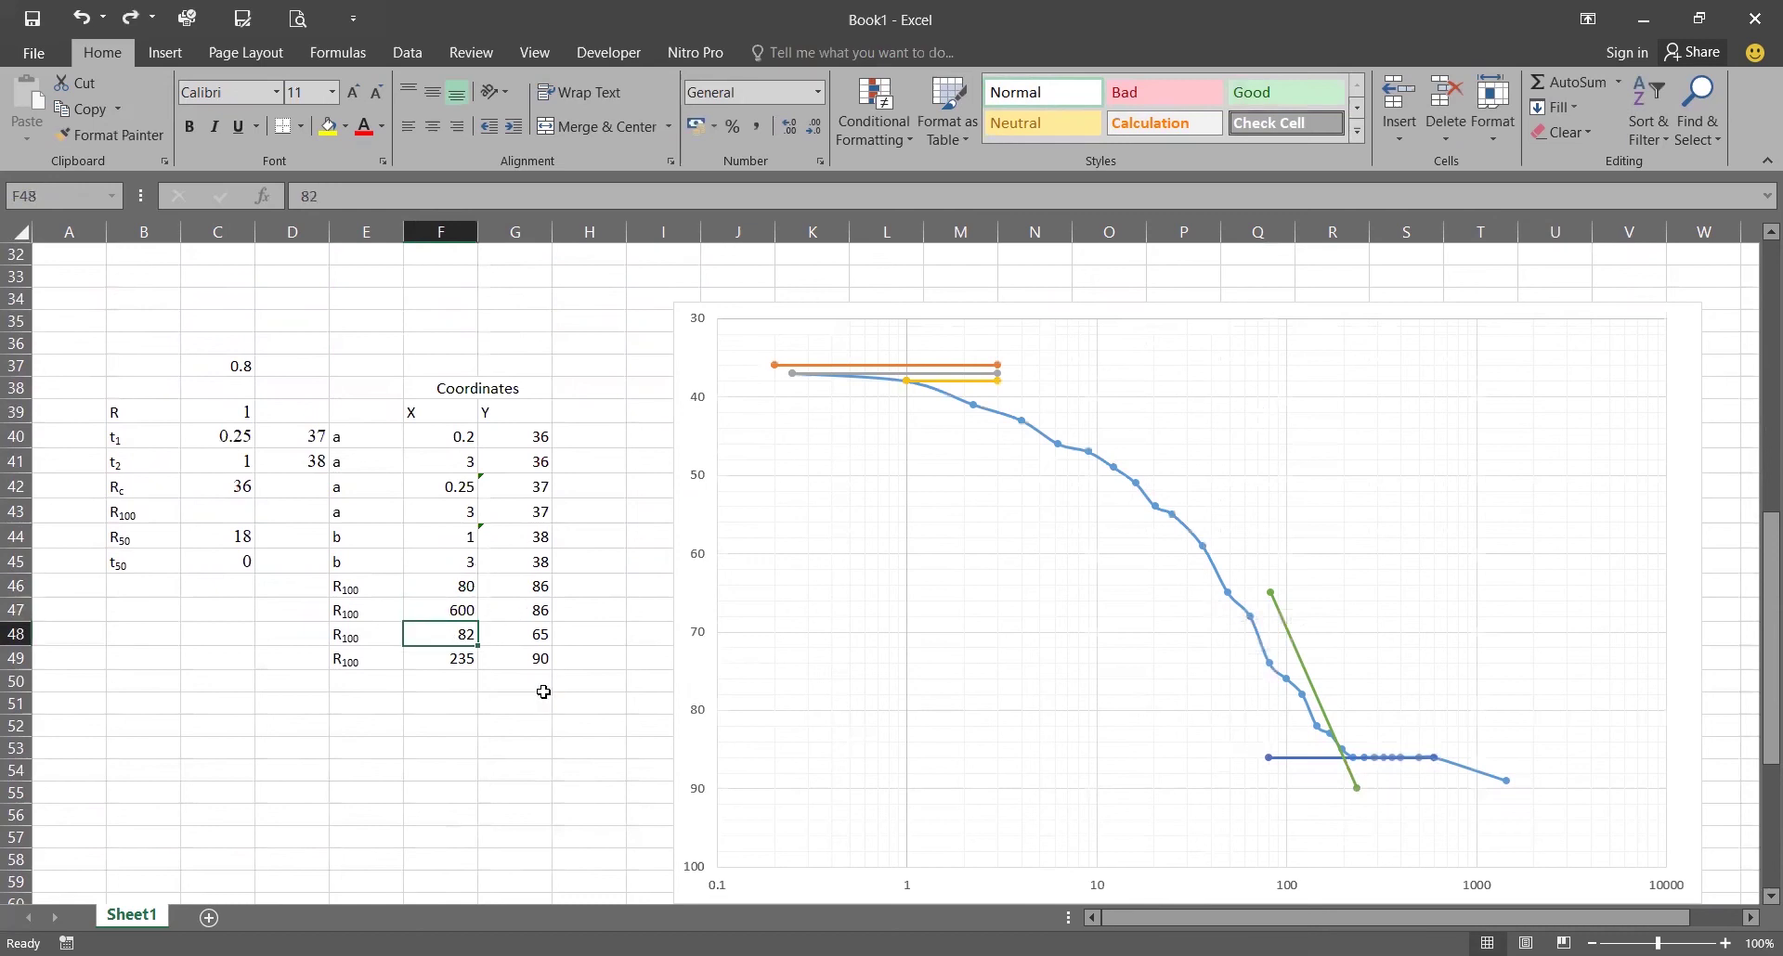
text(49)
key(Return)
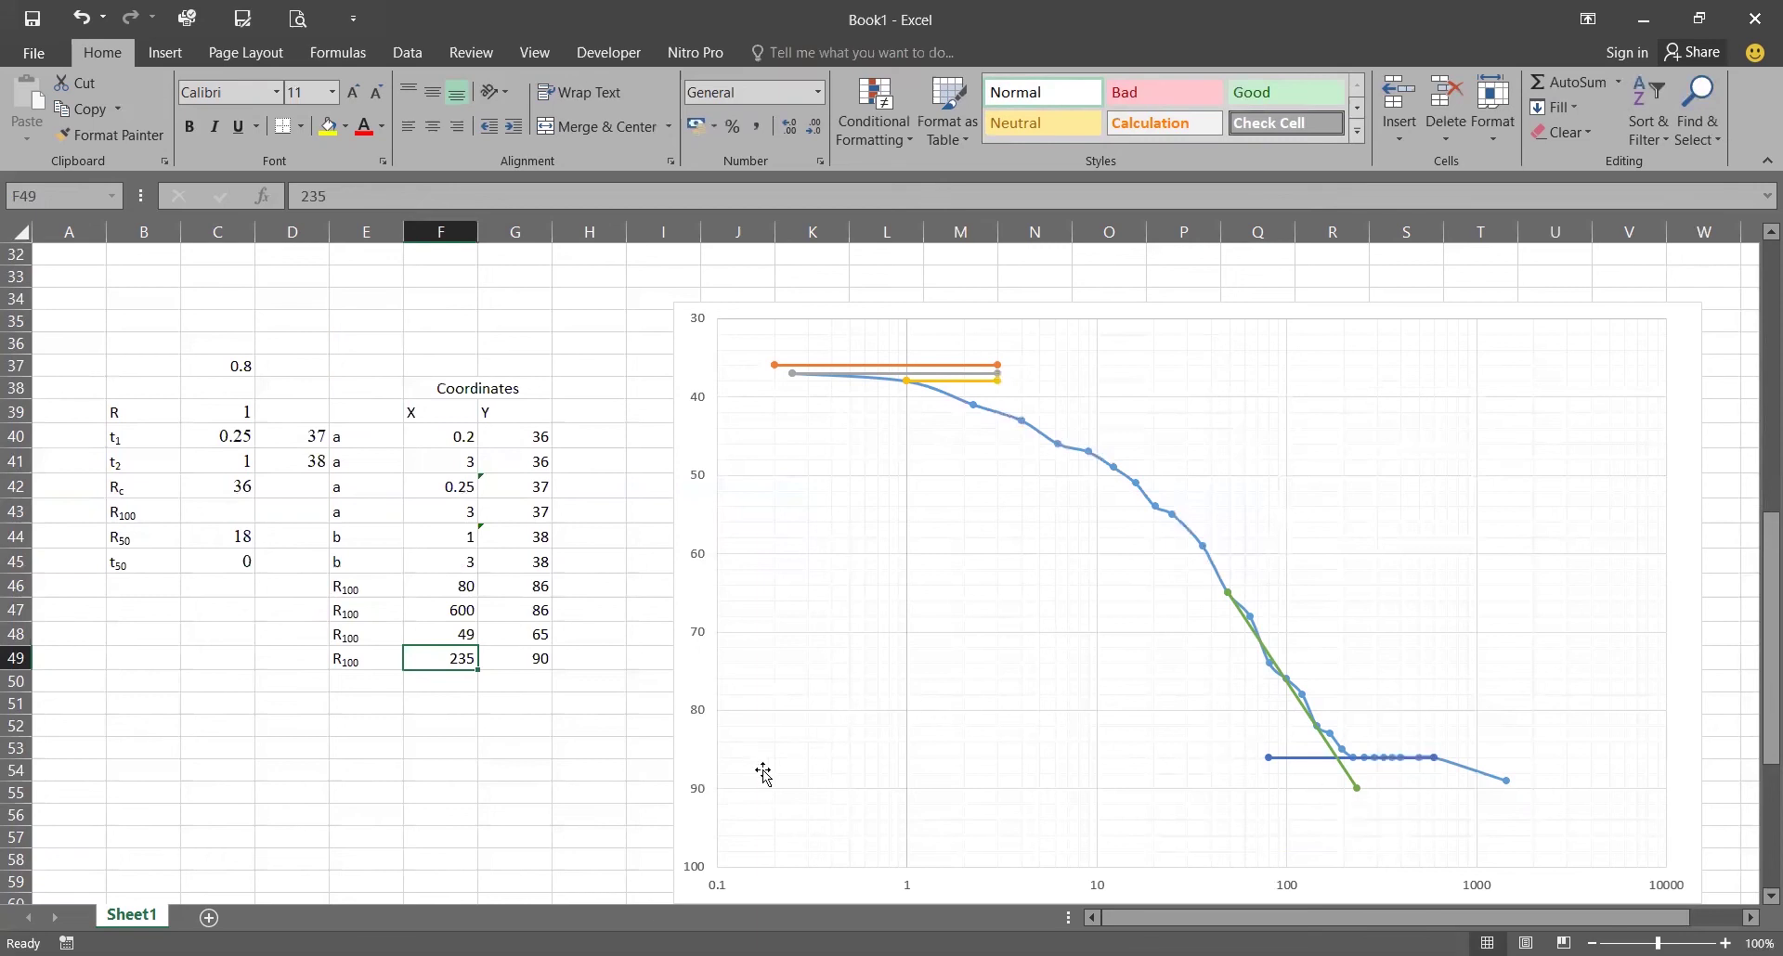
click(798, 794)
click(469, 727)
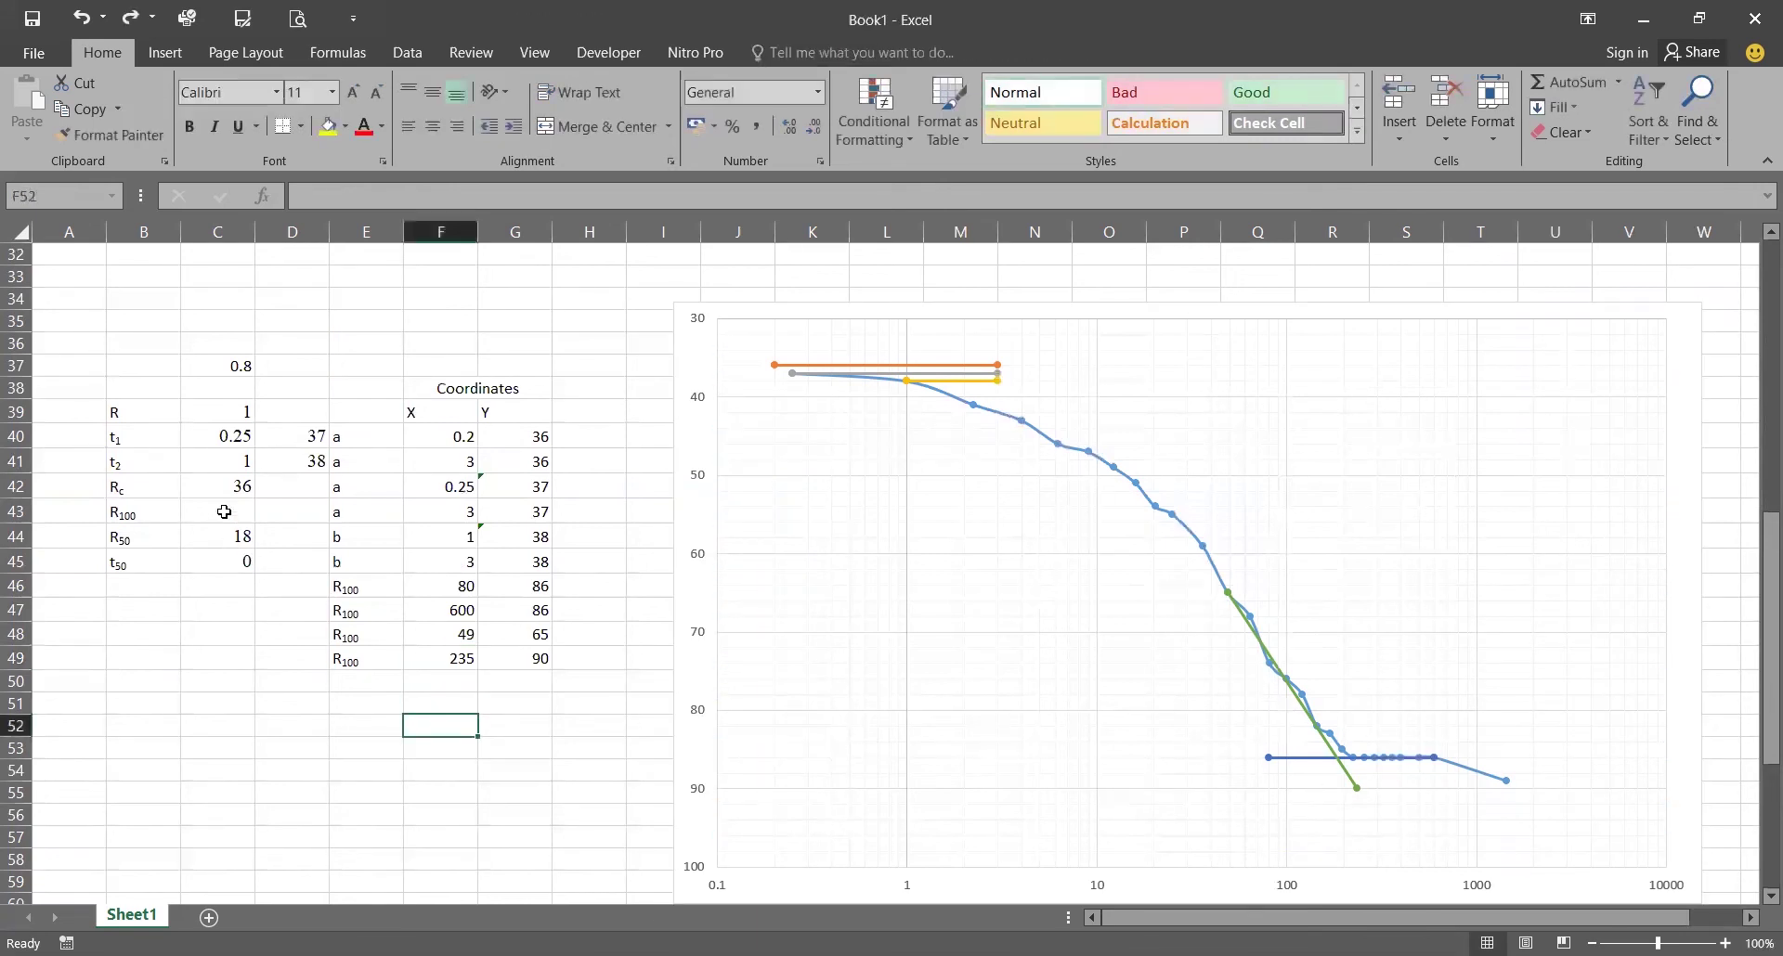
Step: Enter the R100 value 86 in C43
click(224, 511)
text(86)
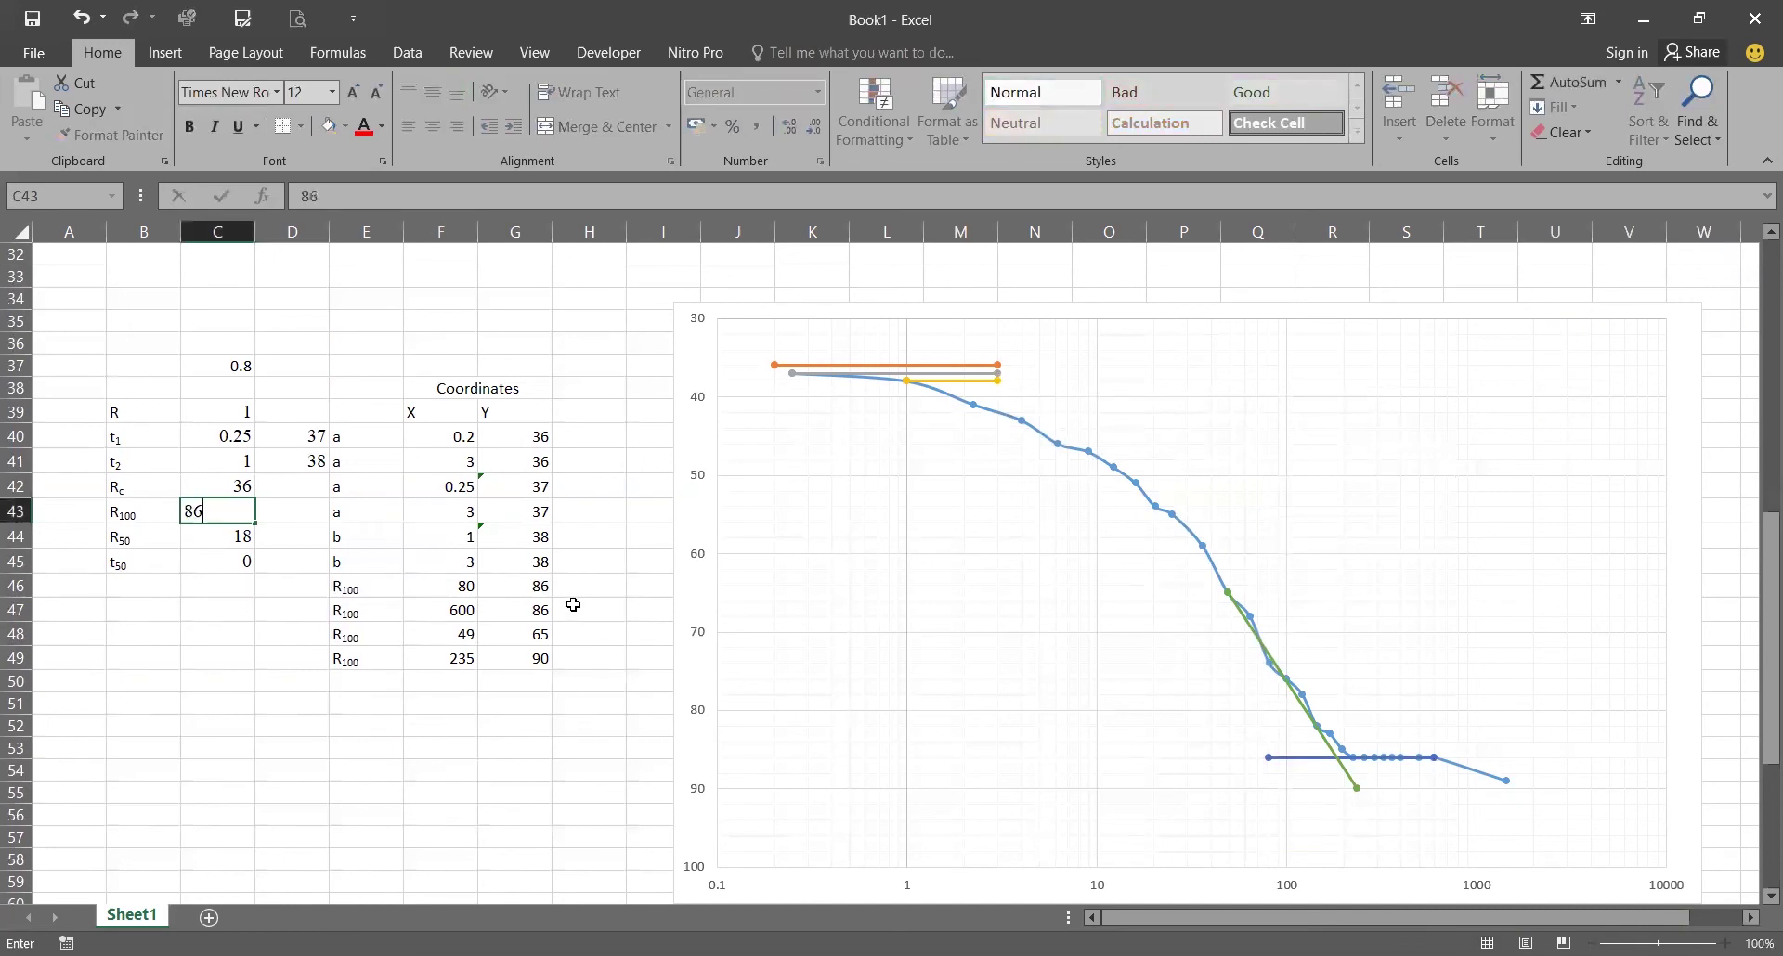
key(Return)
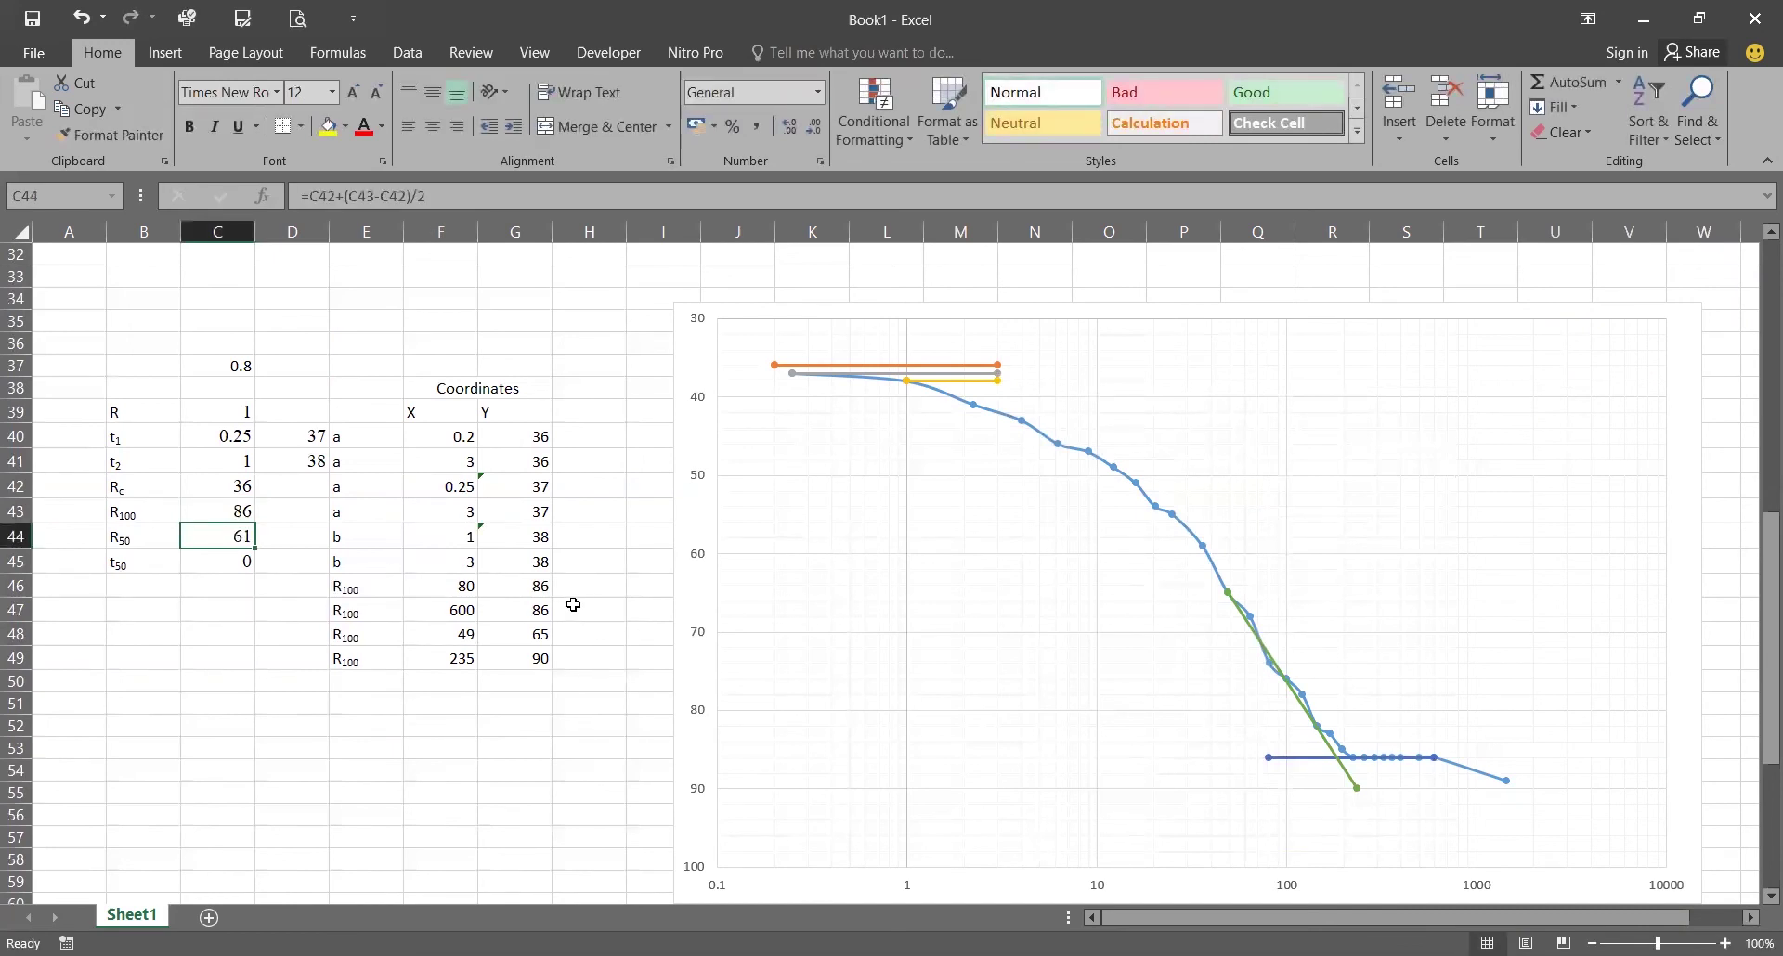
Step: Clear C44 and rebuild the R50 formula there as =C42+(C43-C42)/2
key(Delete)
text(=)
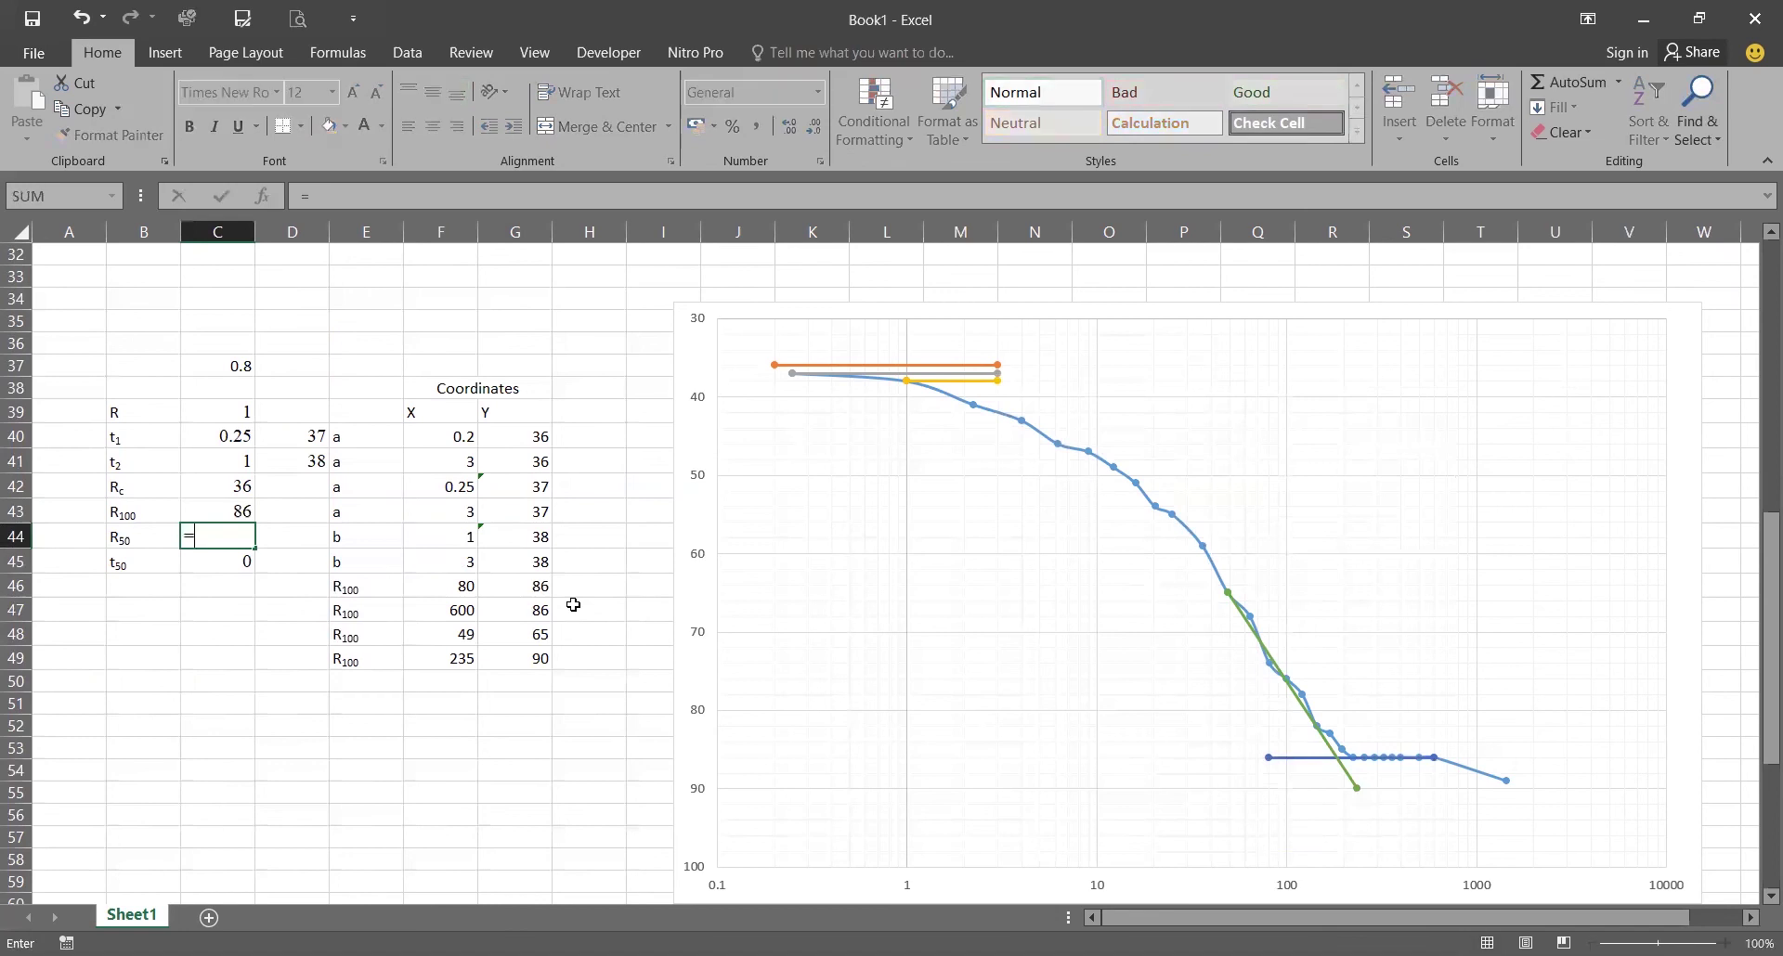
click(226, 478)
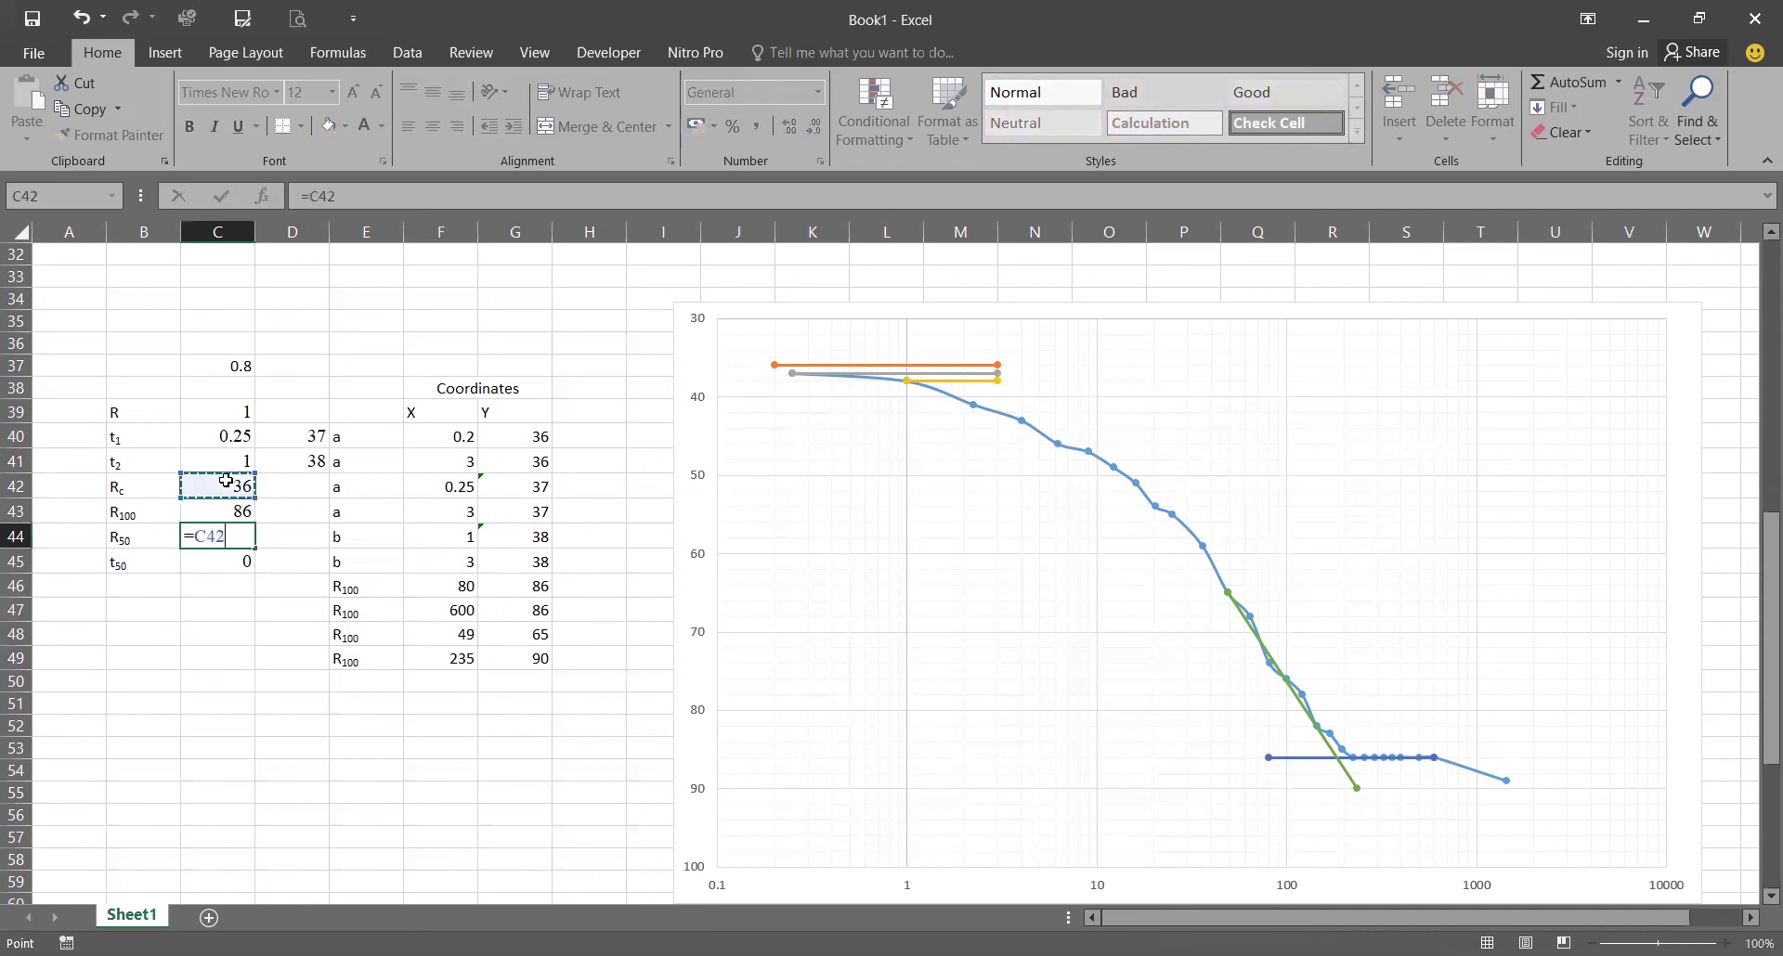
text(+)
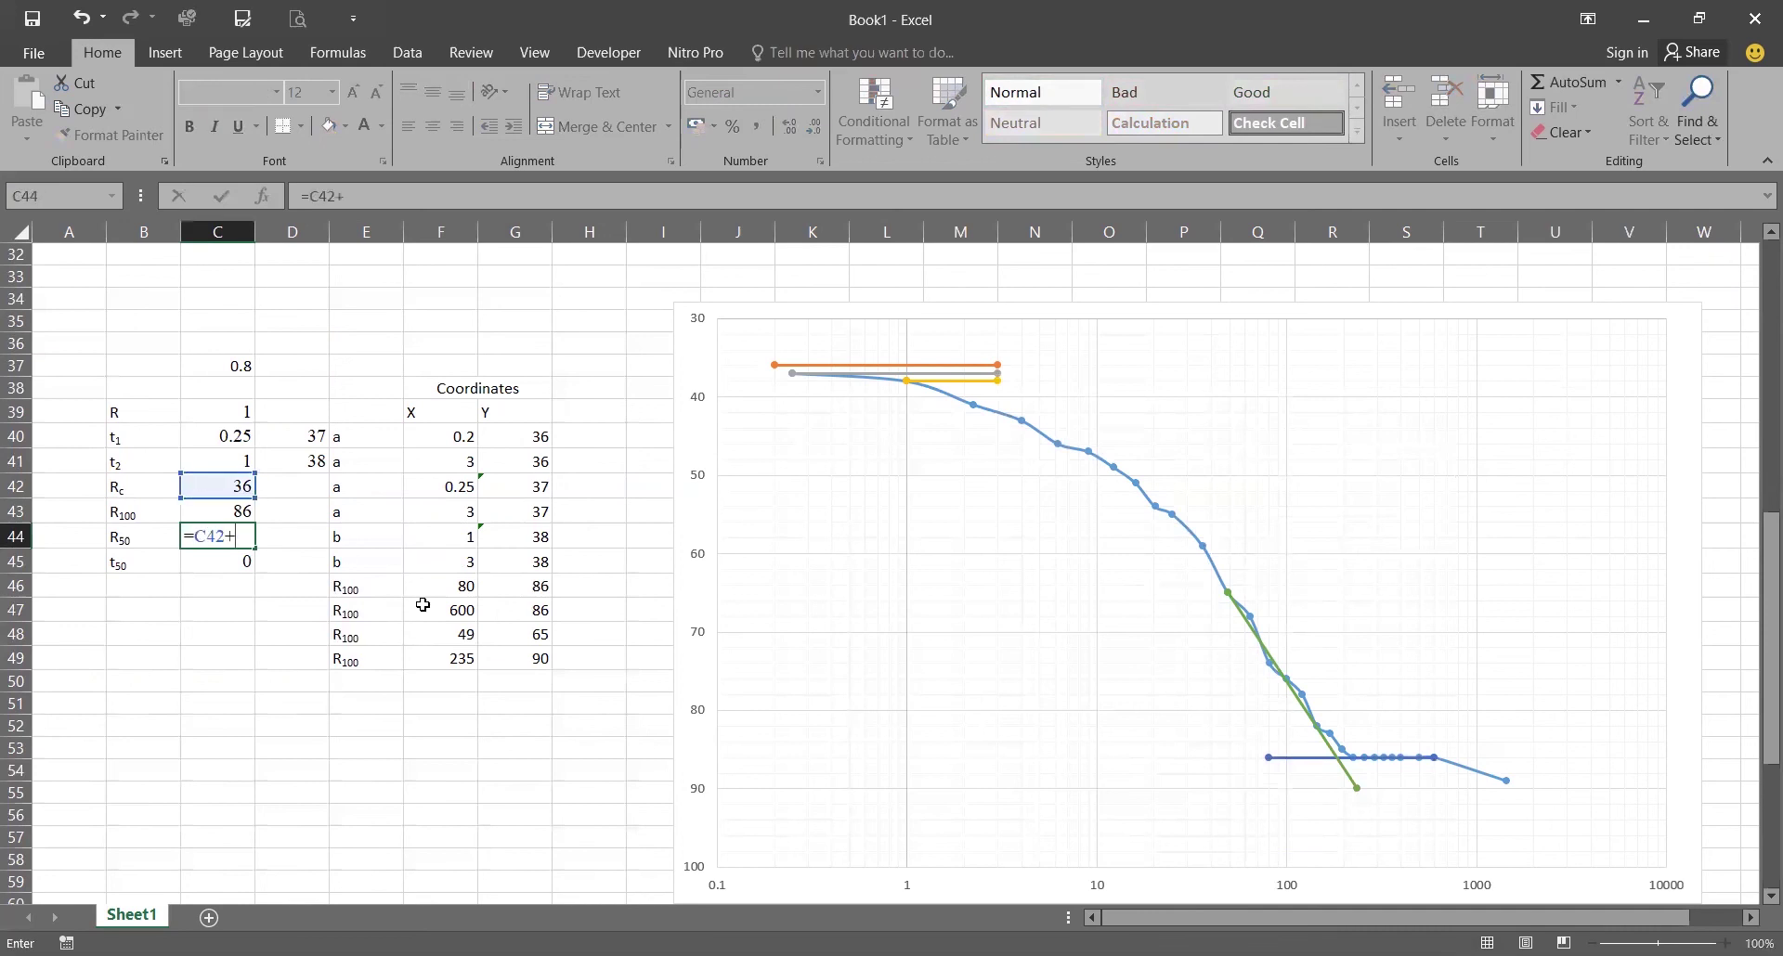
text(()
scroll(422, 605, up, 1)
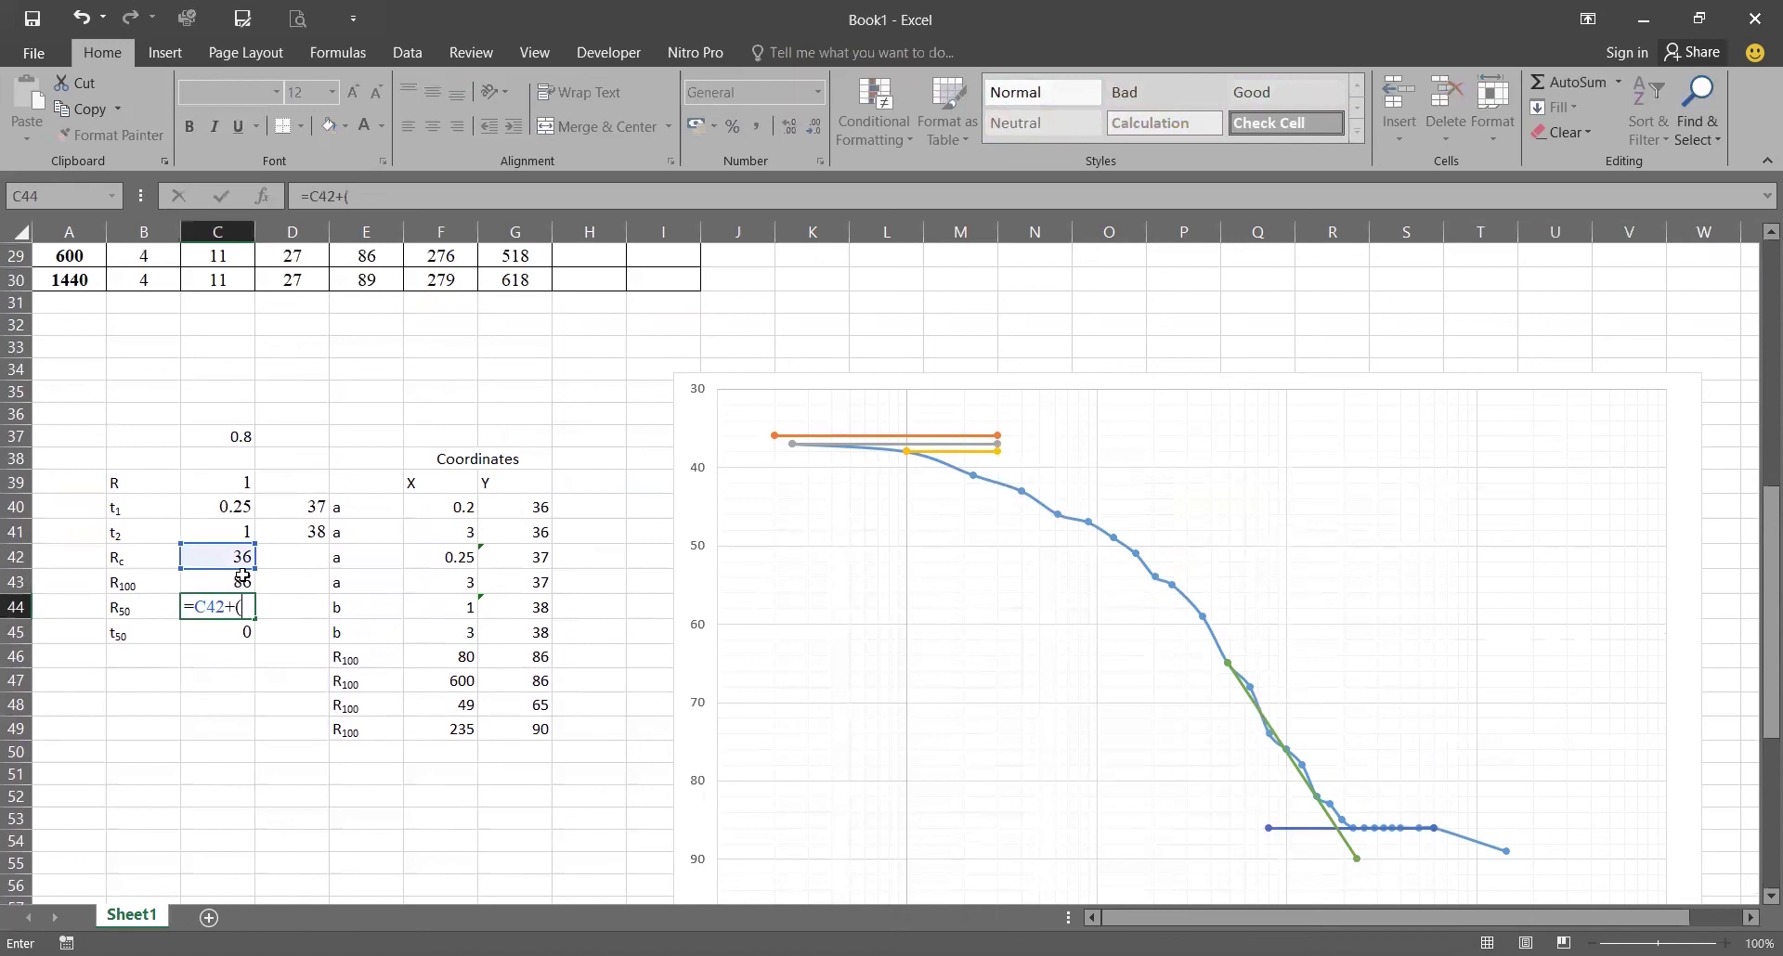
click(227, 582)
text(-)
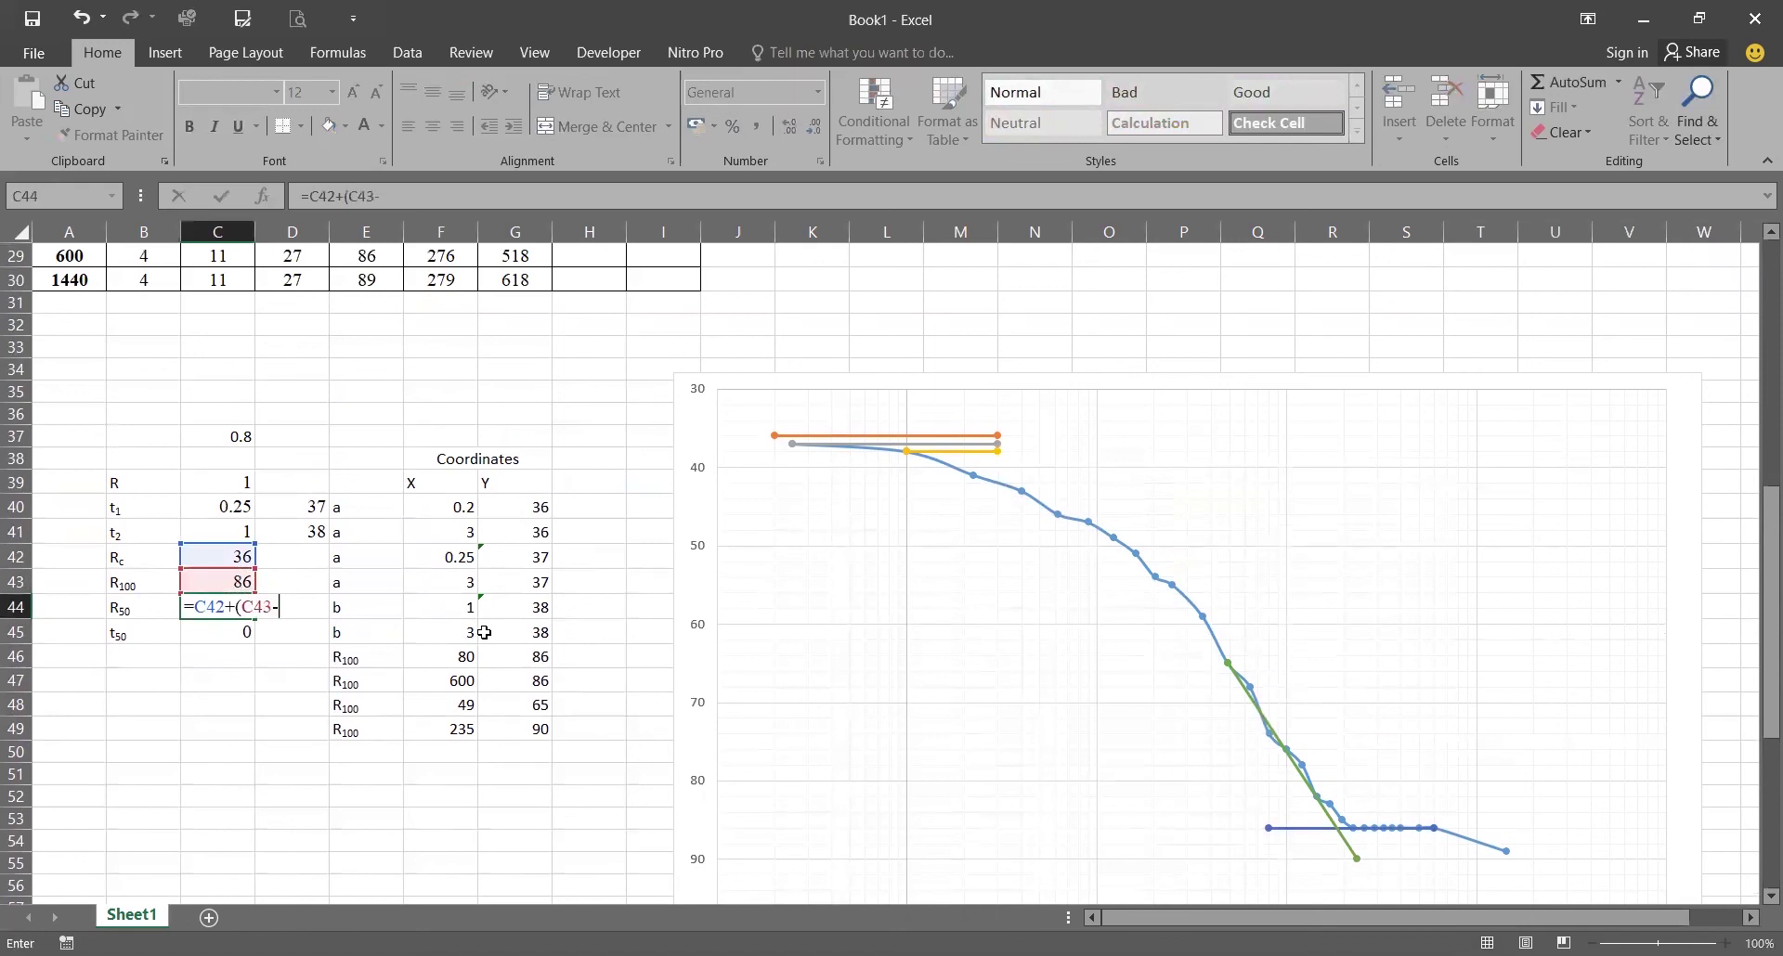
click(212, 554)
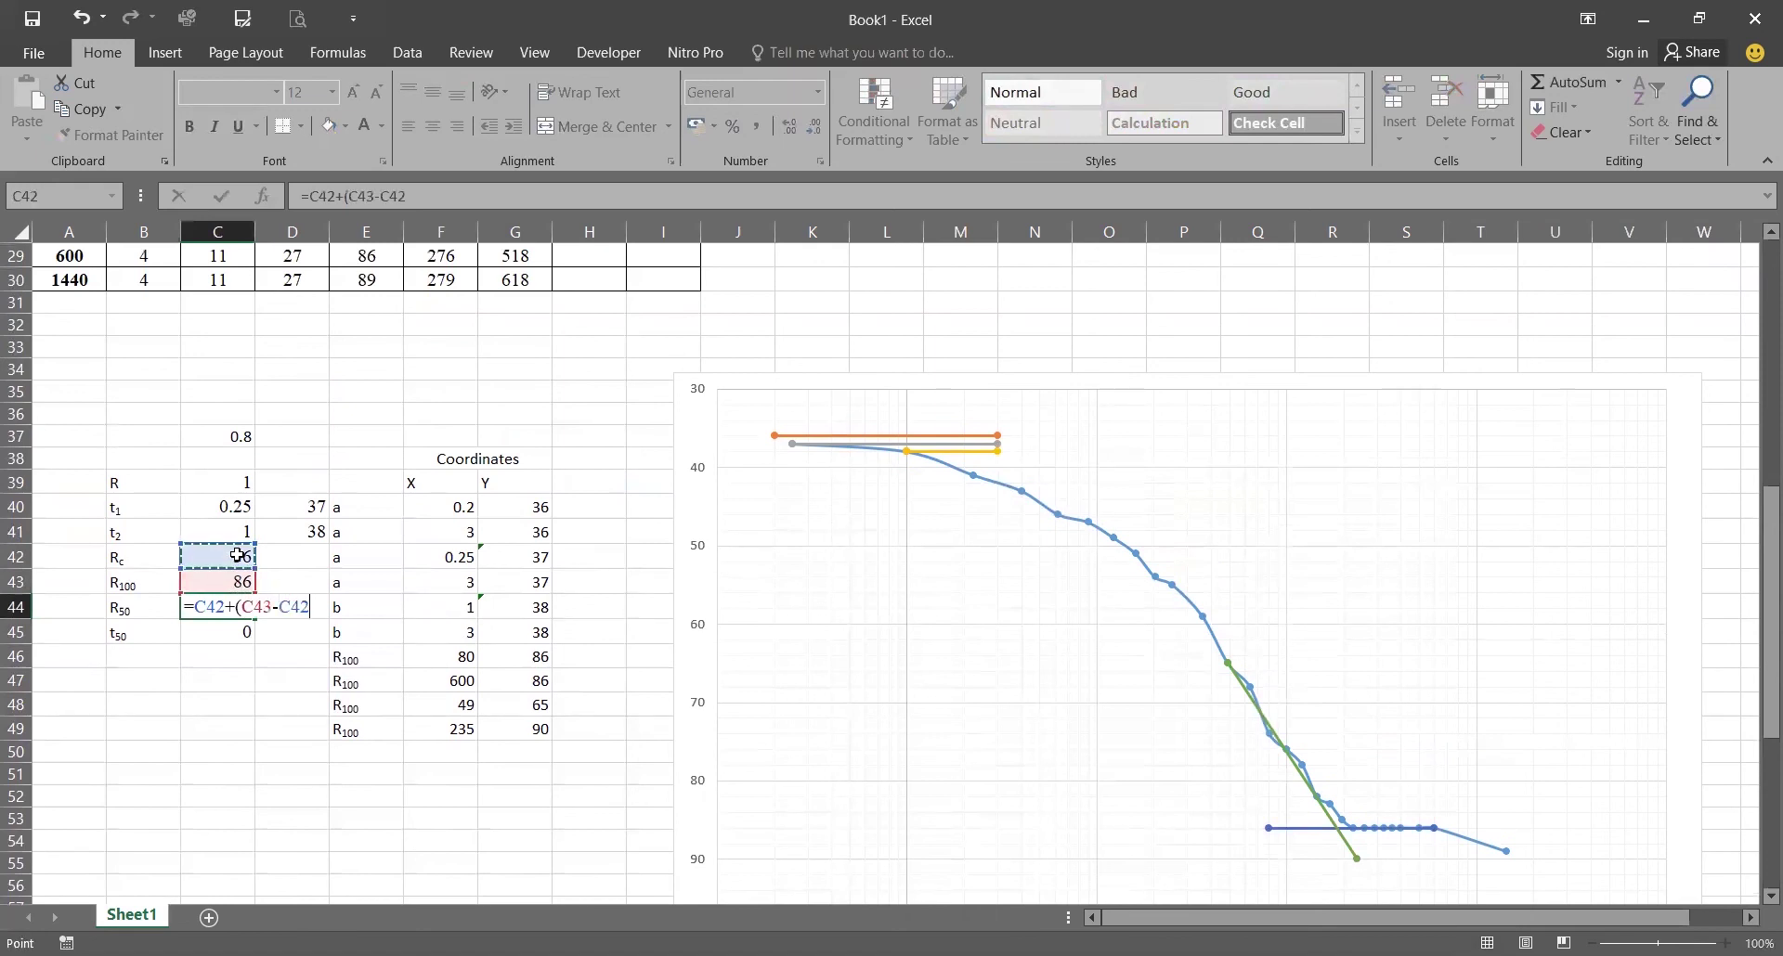
text()/2)
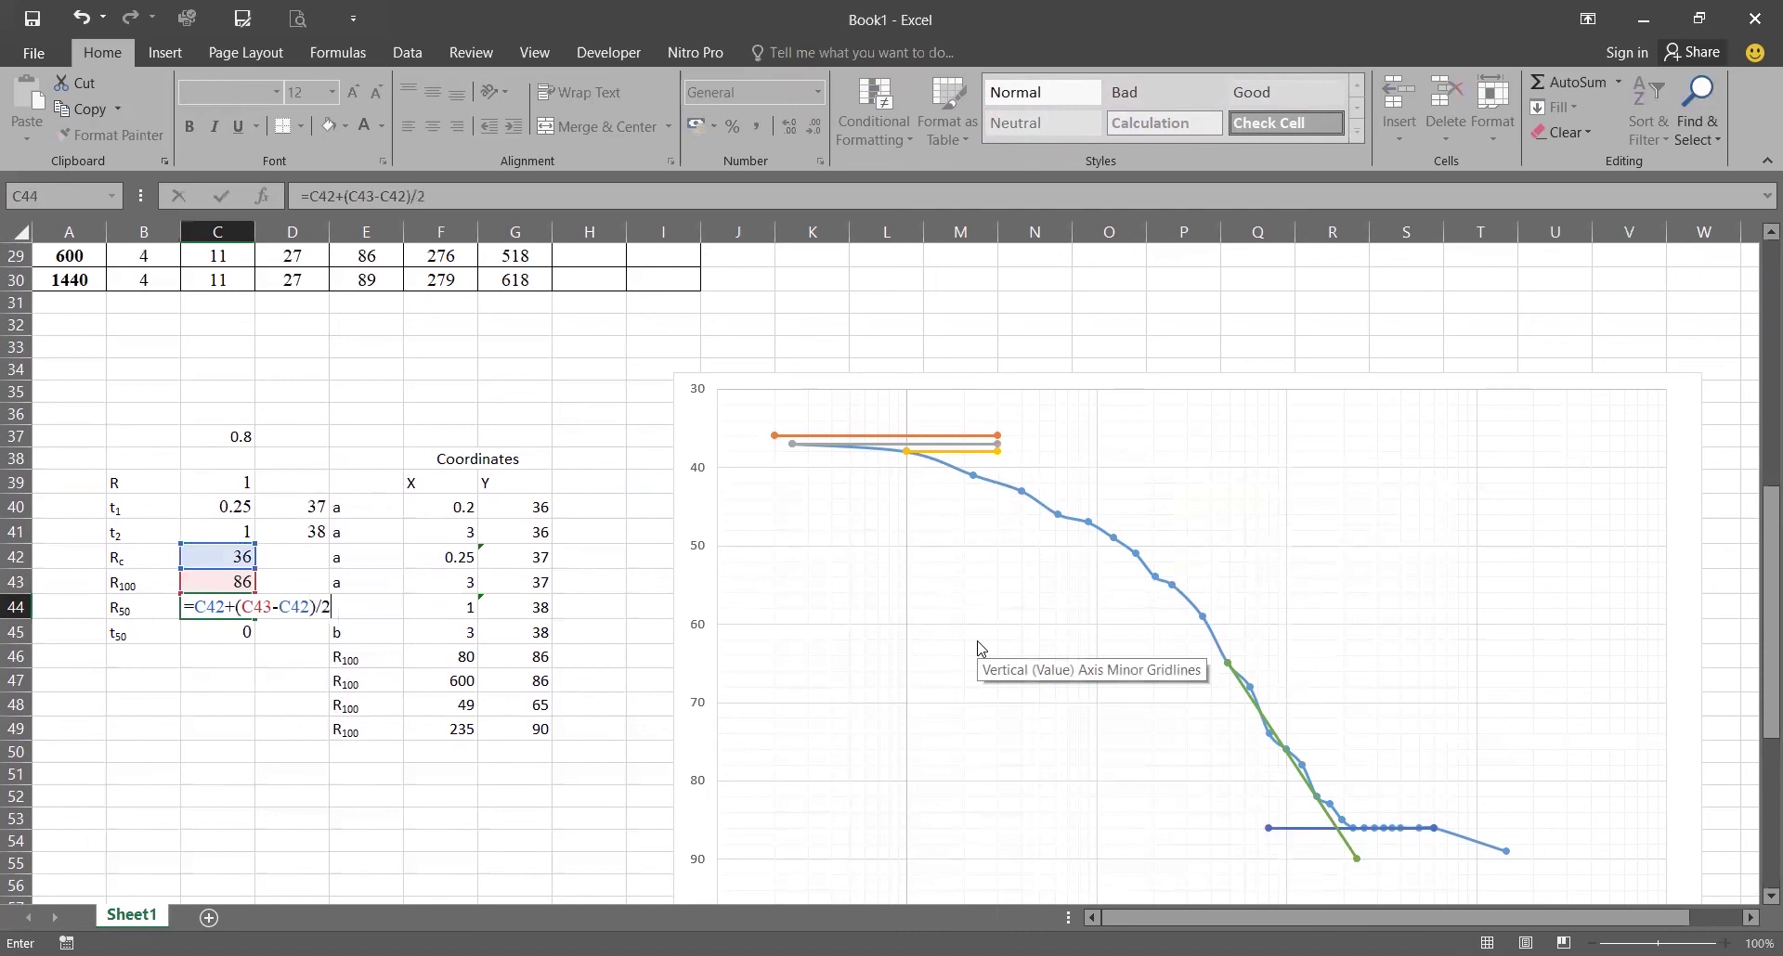
Step: Enclose the halved difference in its own parentheses and enter the R50 formula as =C42+((C43-C42)/2)
click(342, 197)
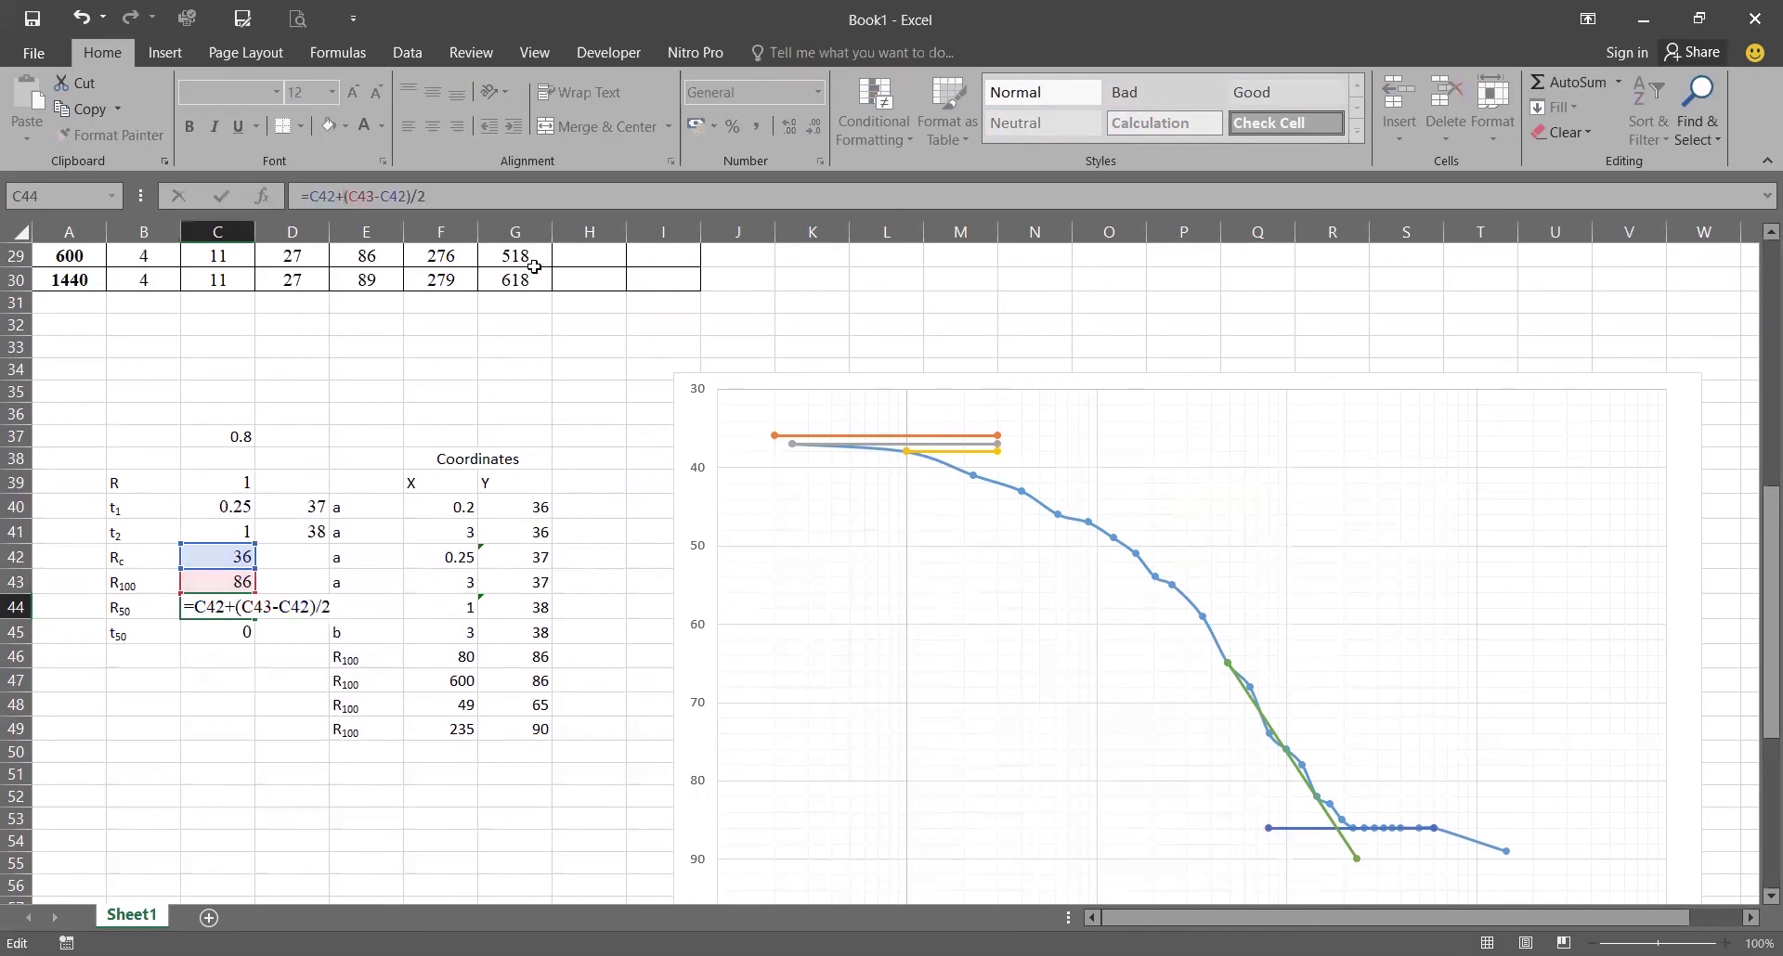
text(()
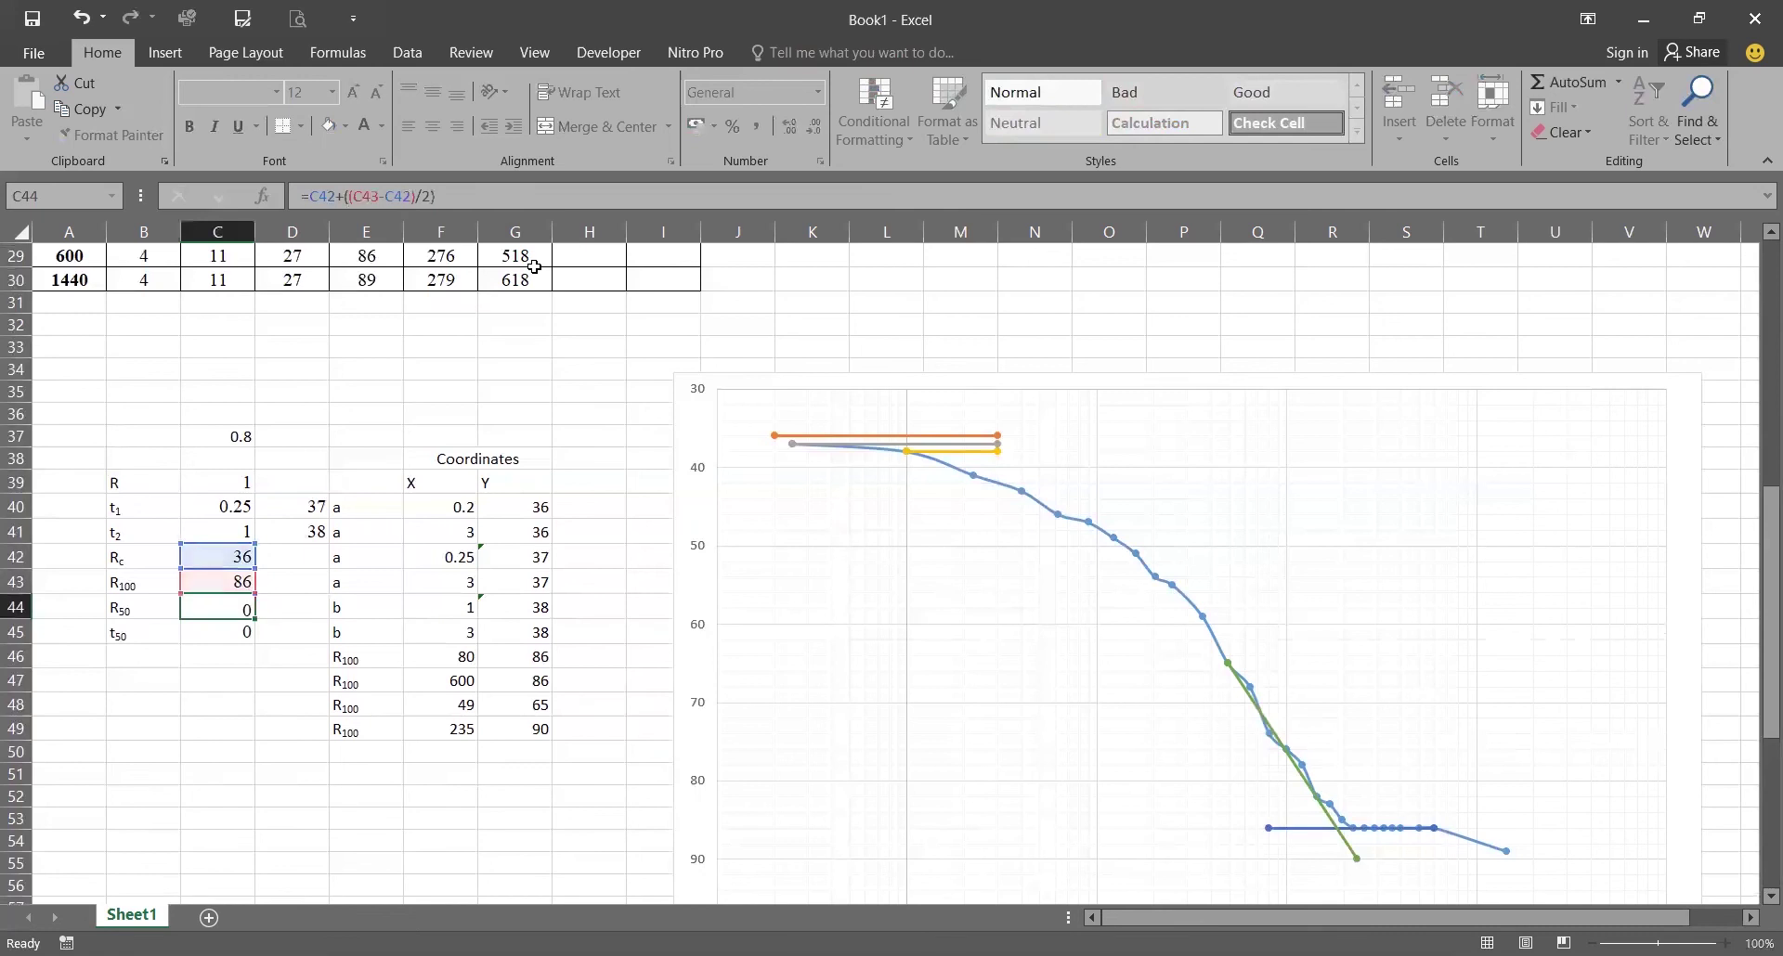
key(Return)
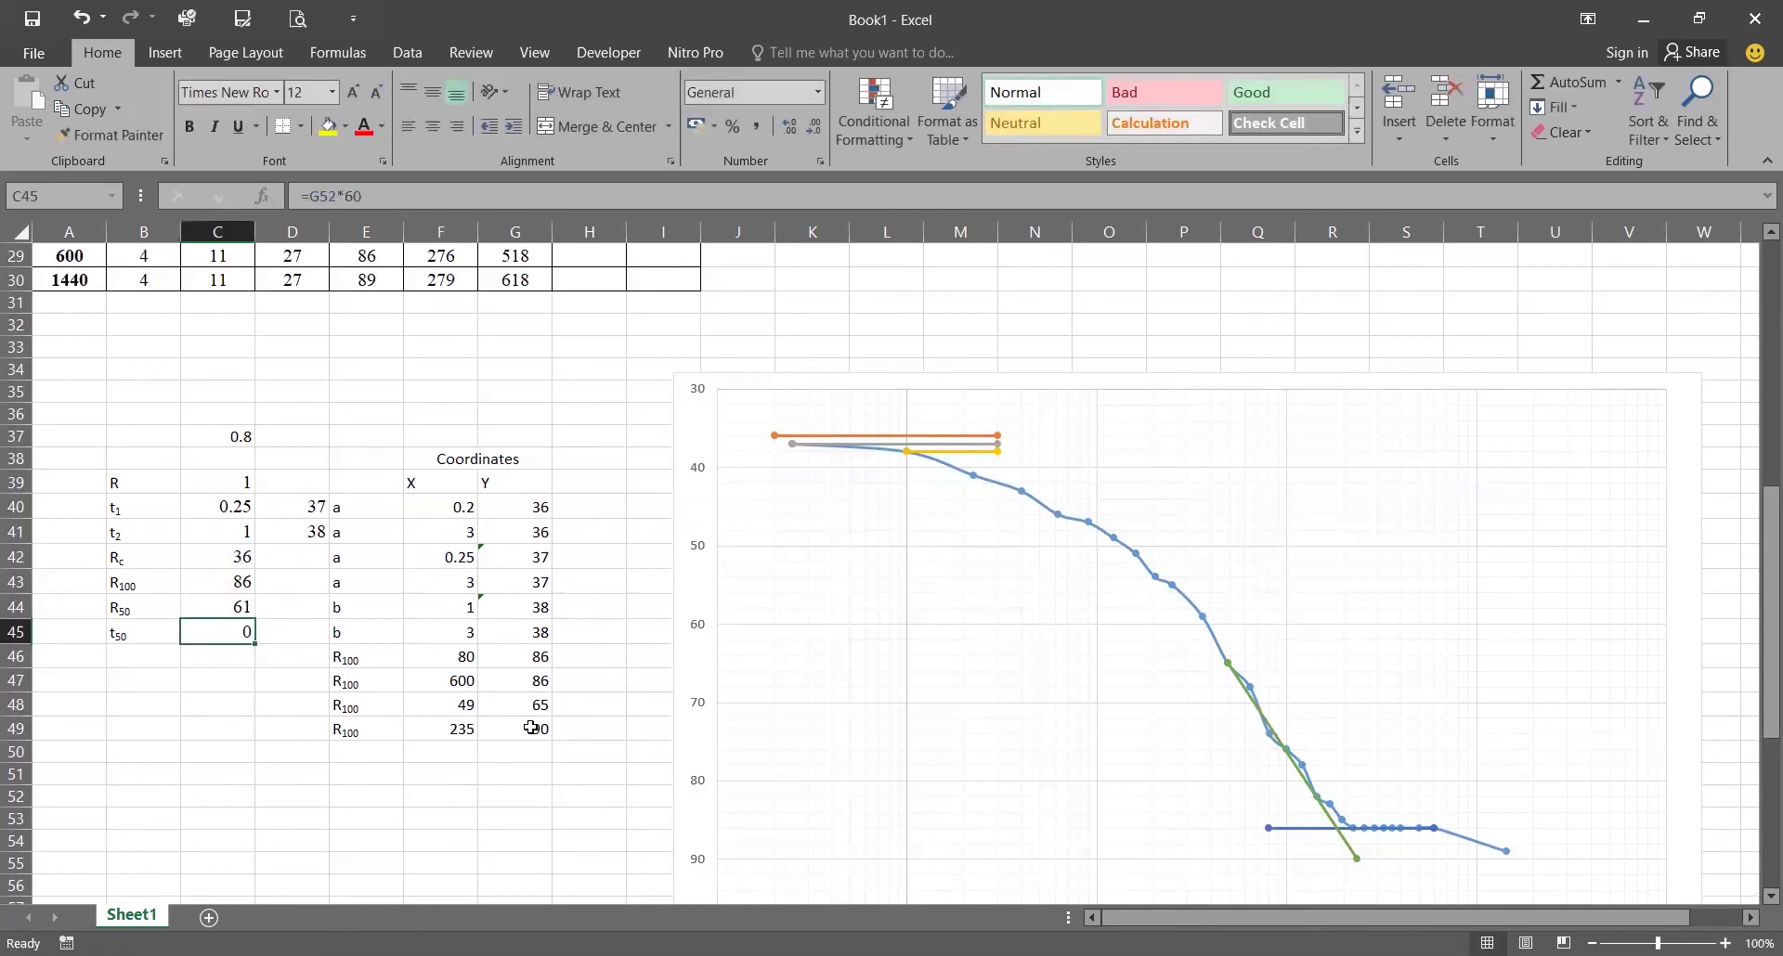
Step: Clear the old t50 formula from C45 and check the R50 formula in C44
key(Delete)
scroll(235, 719, down, 4)
scroll(233, 717, up, 2)
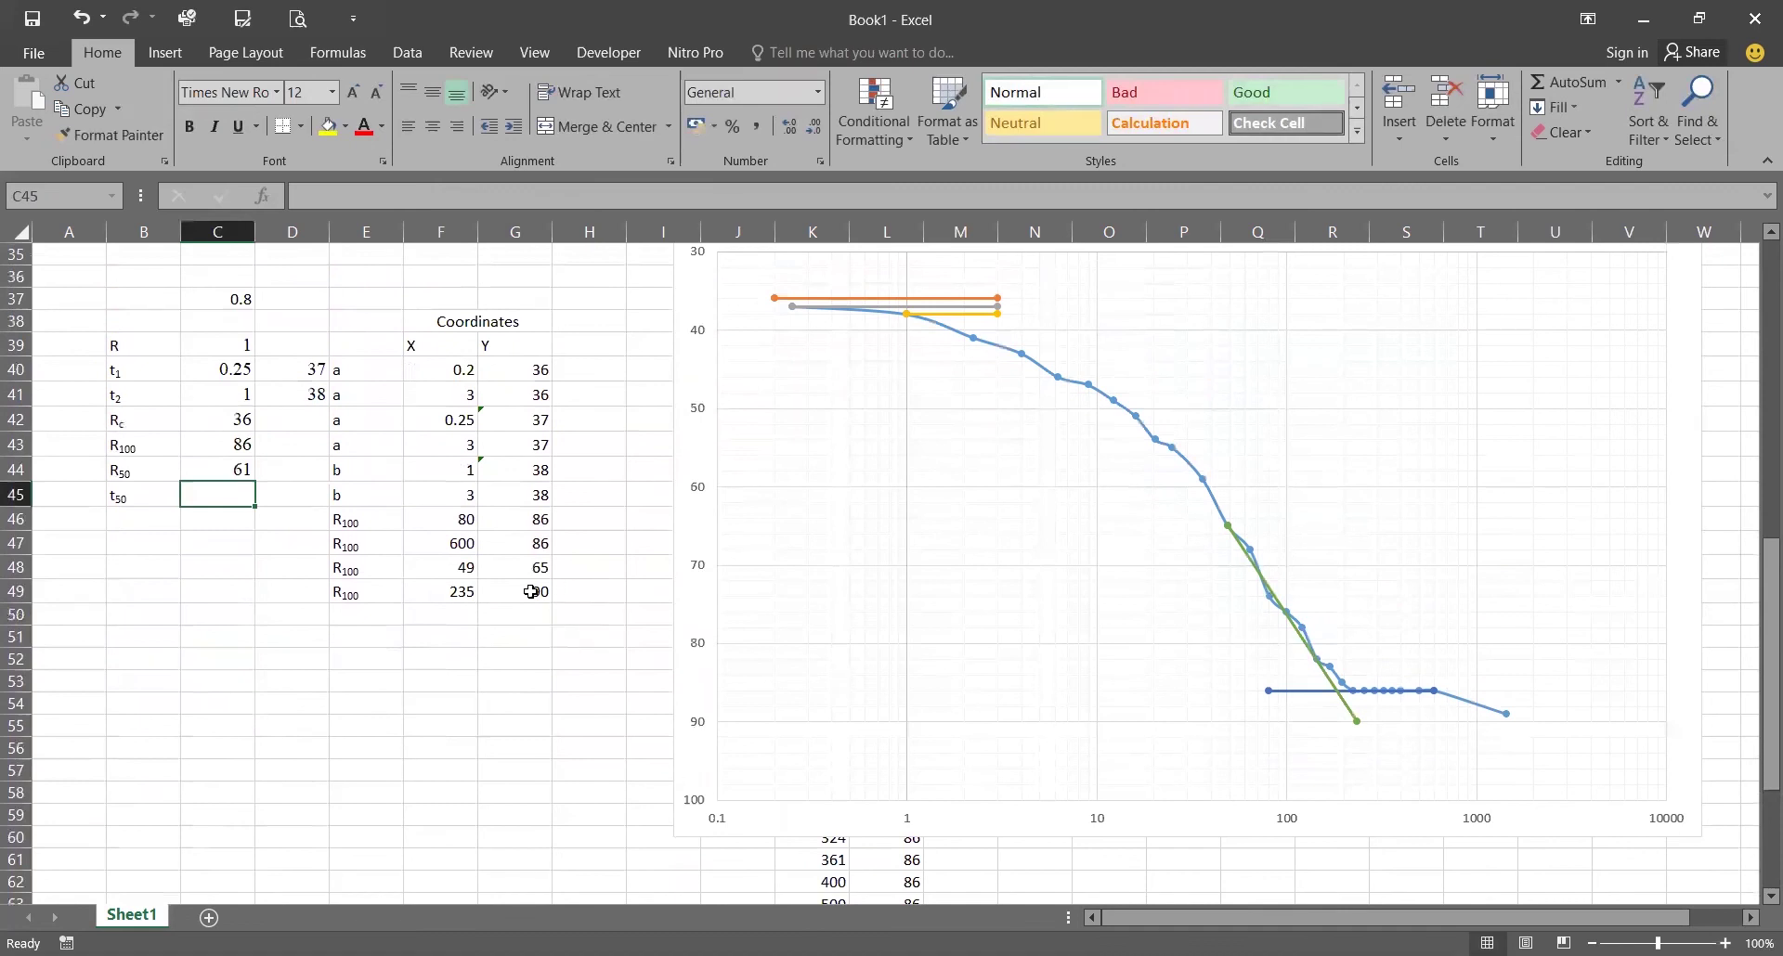
scroll(414, 576, up, 2)
click(233, 609)
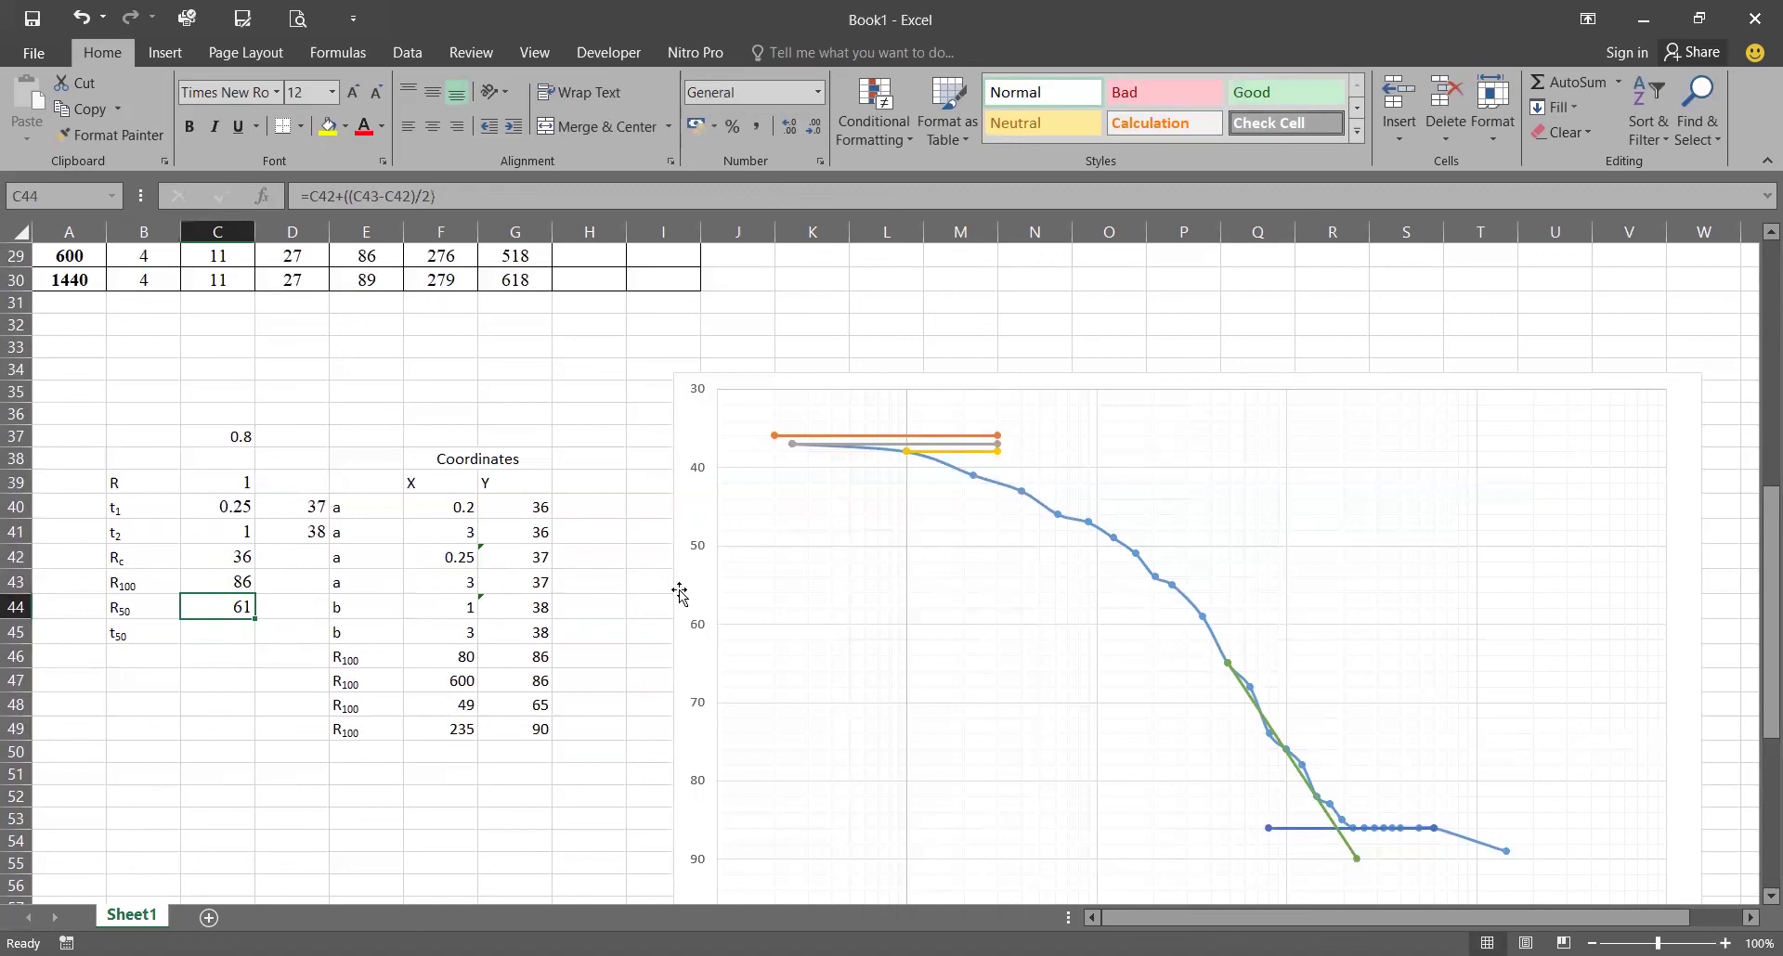
scroll(696, 590, down, 2)
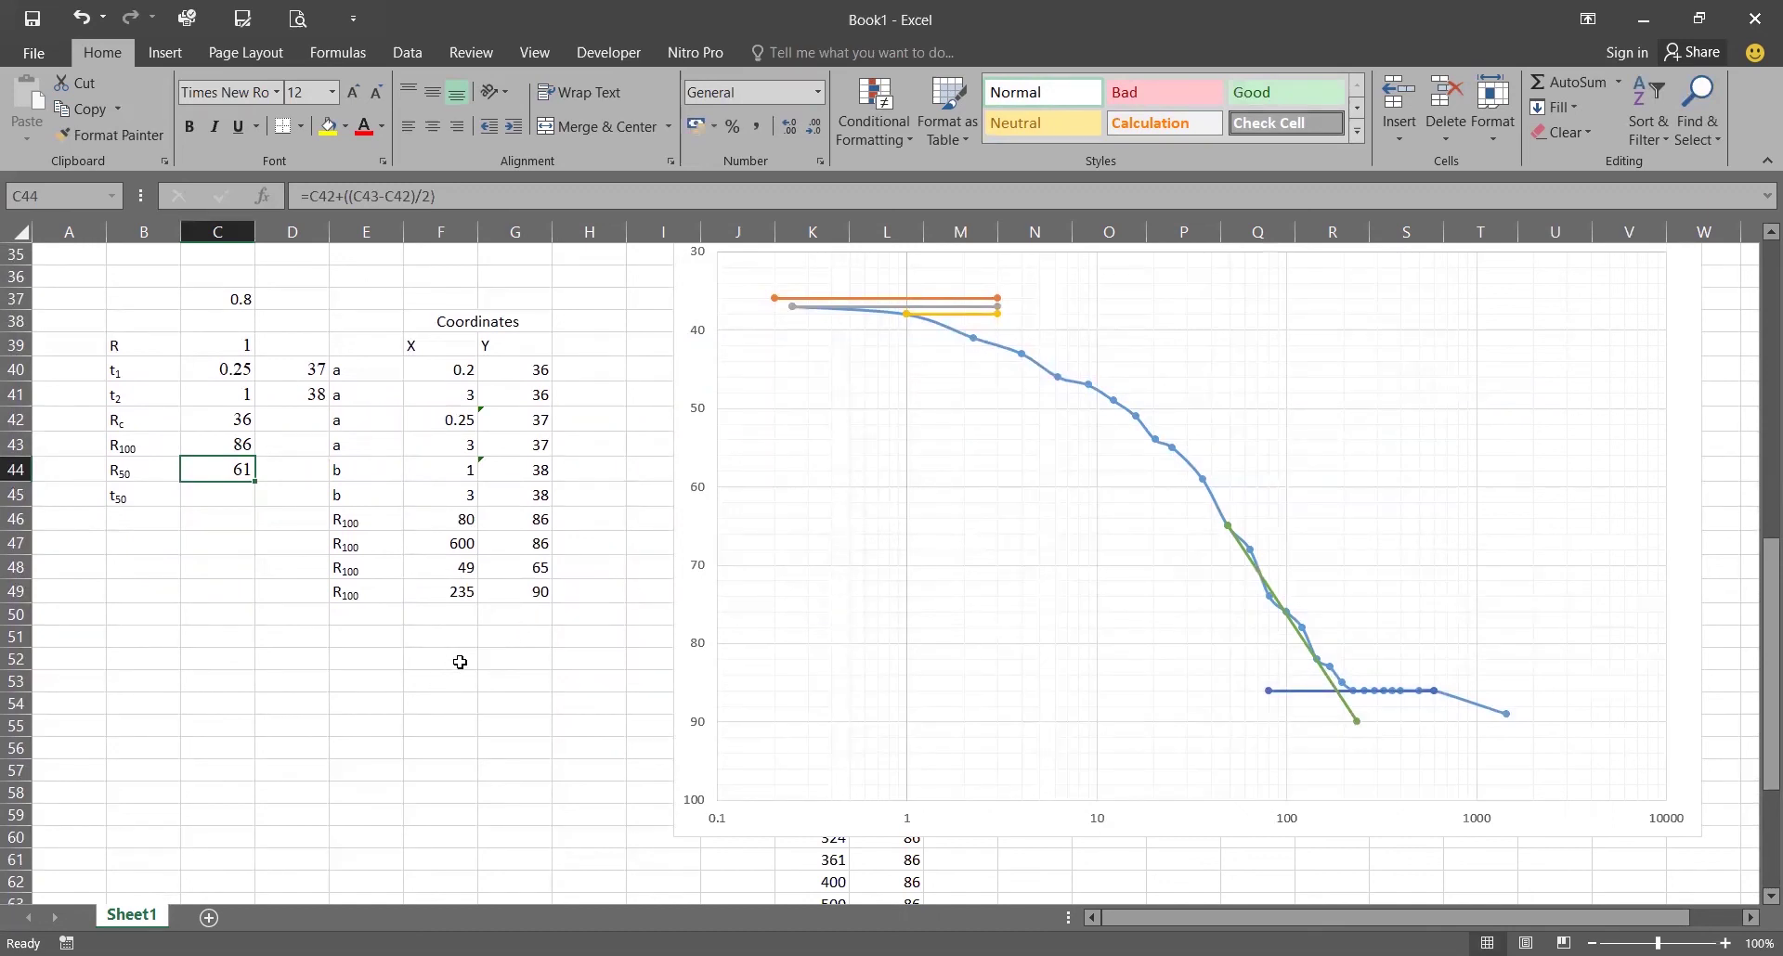
Step: Reference the R50 value in F52 with the formula =C44
click(461, 654)
text(=)
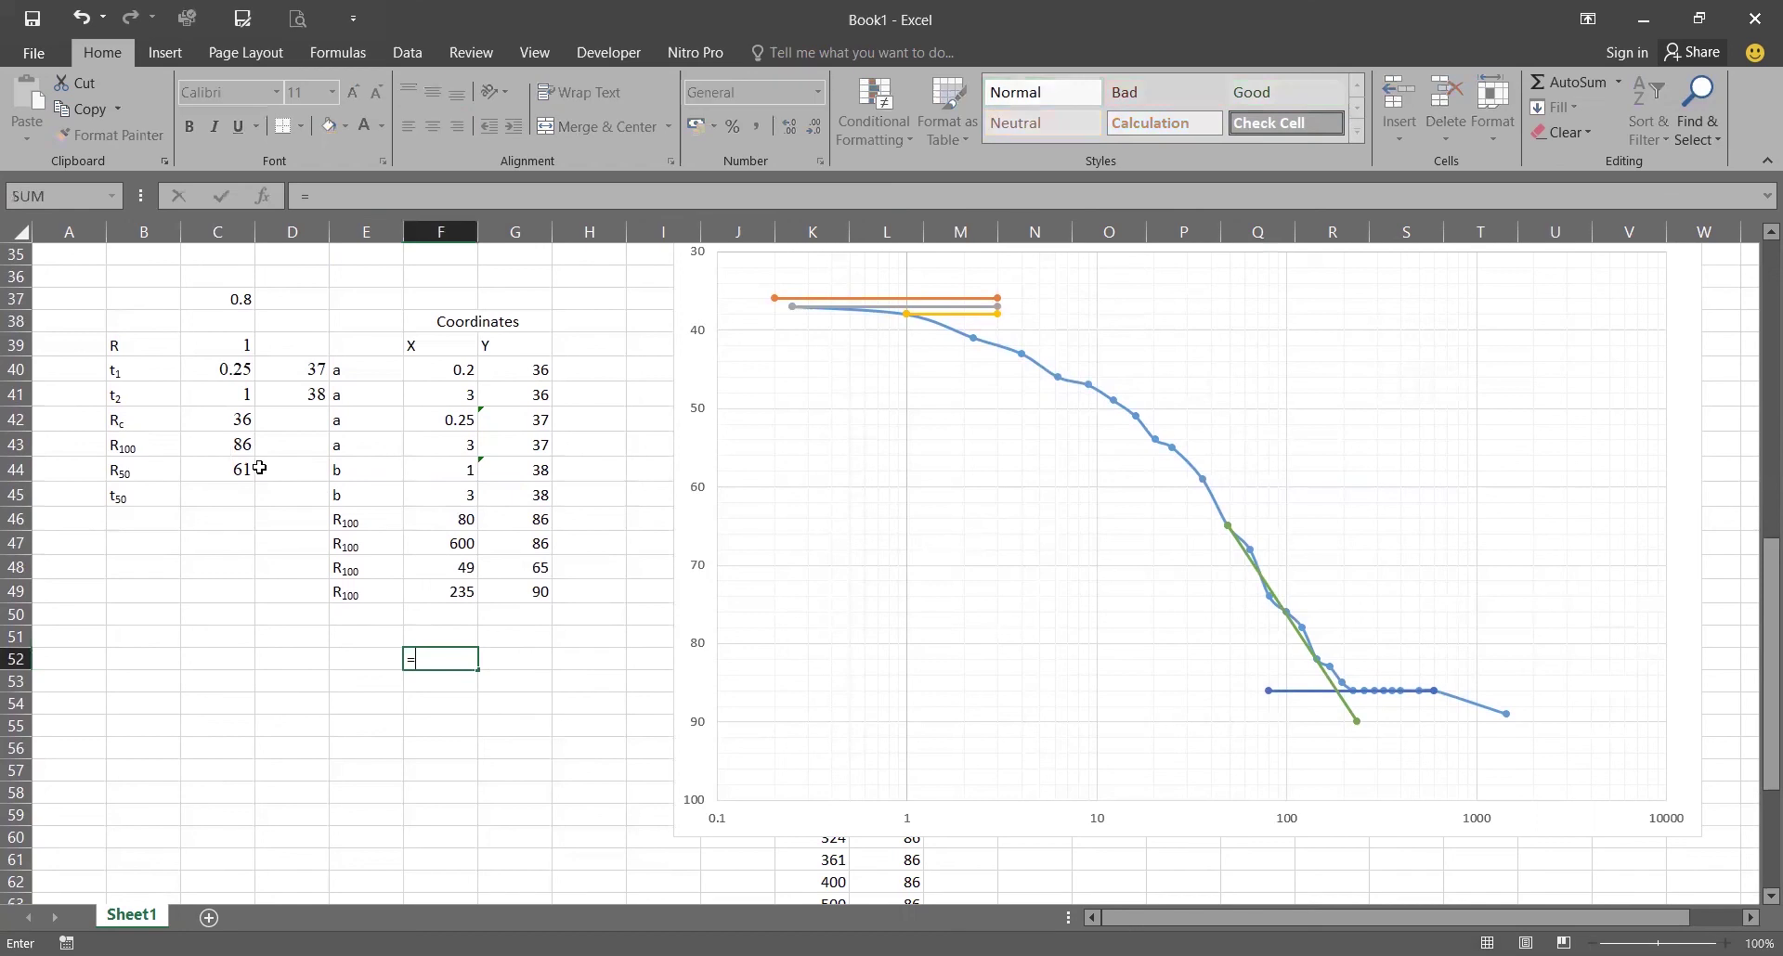
click(241, 469)
key(Return)
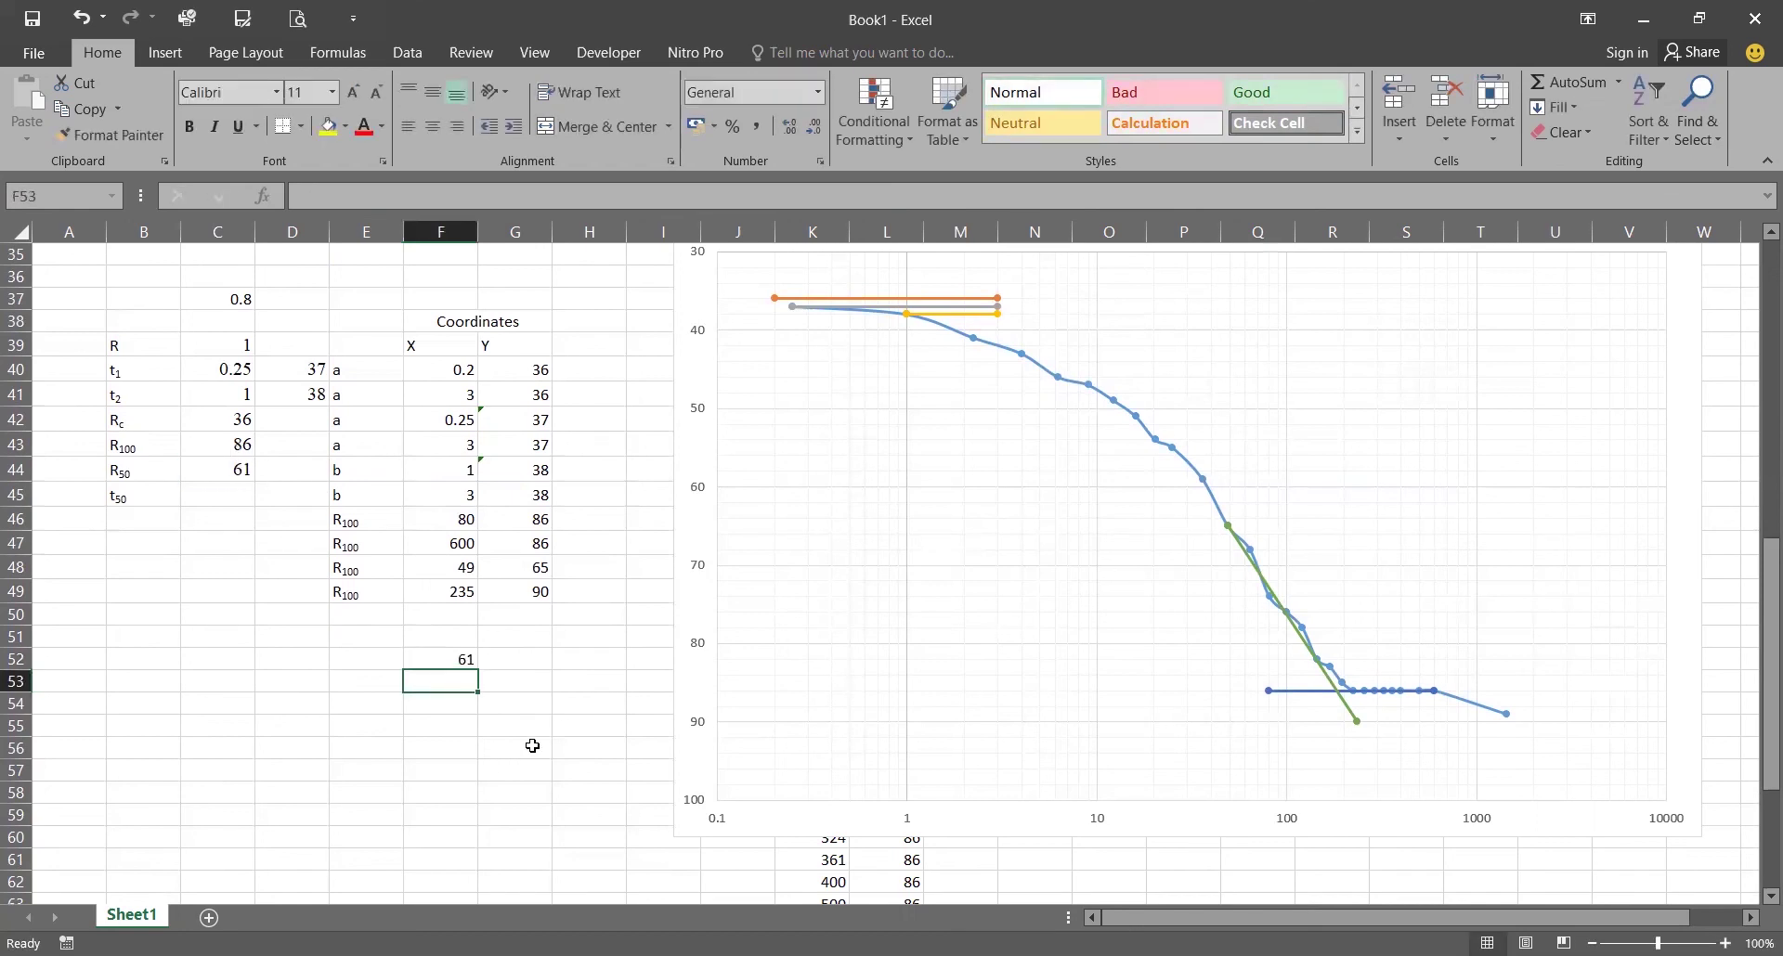
Step: Move the chart off the K and L data columns and start a FORECAST formula in G52 with F52 as x
click(510, 665)
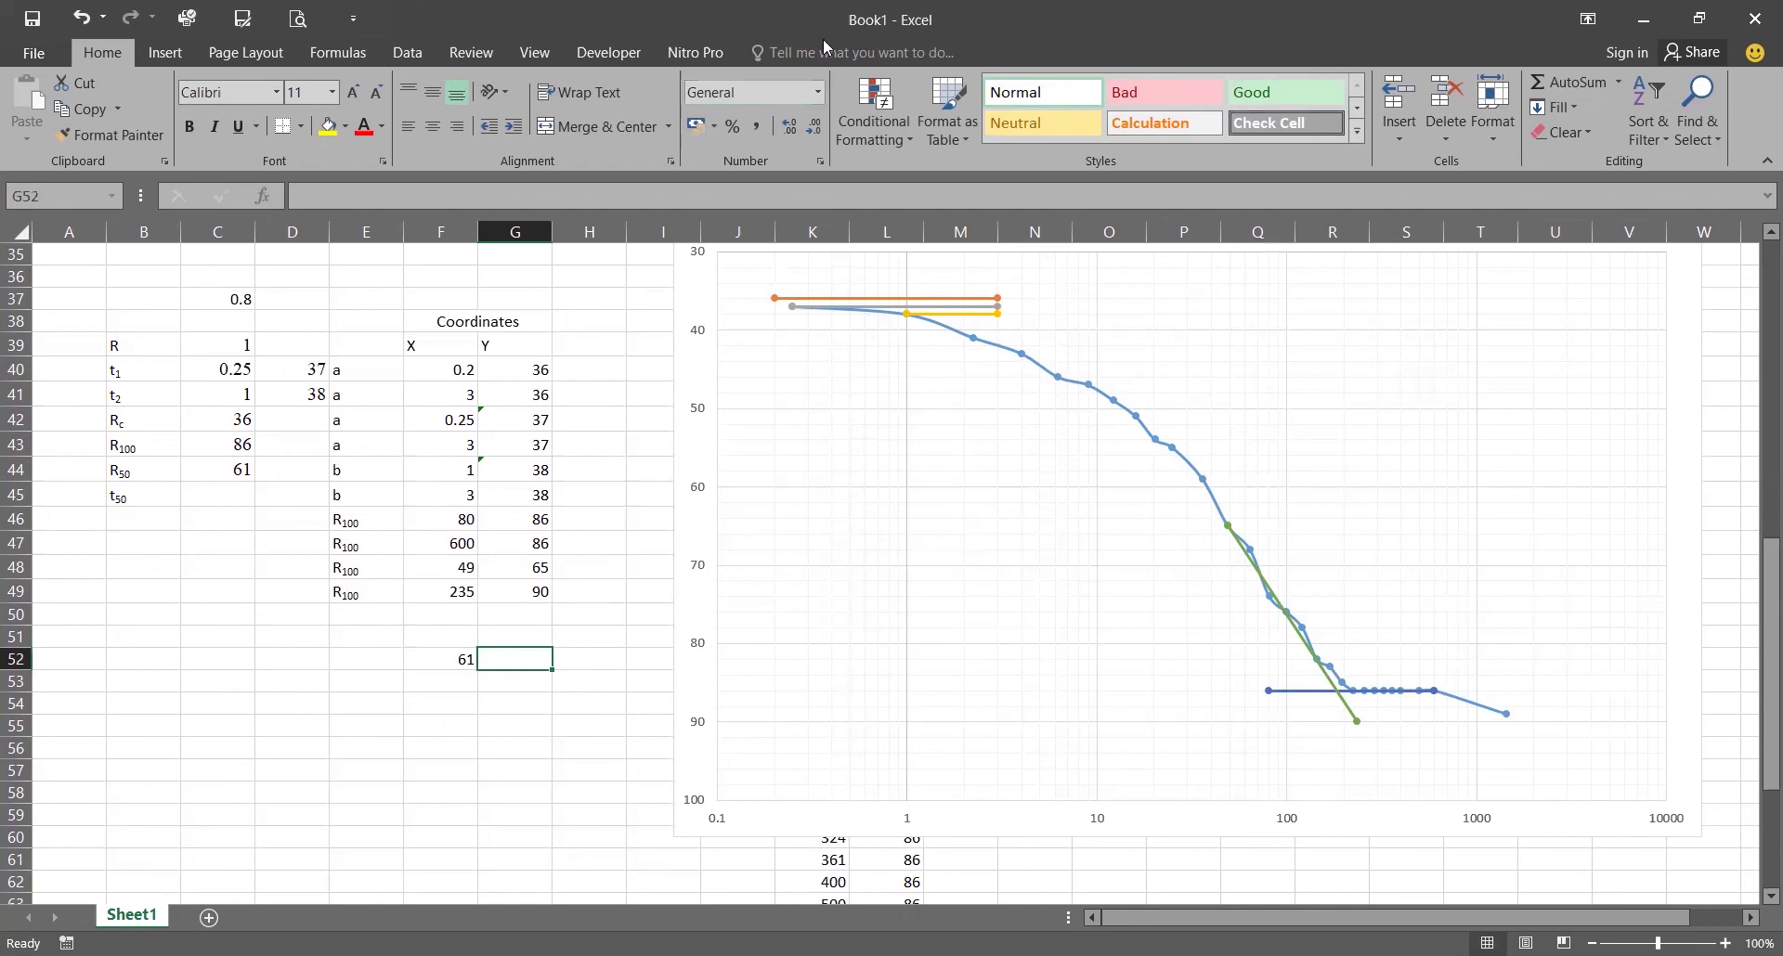
key(ctrl+z)
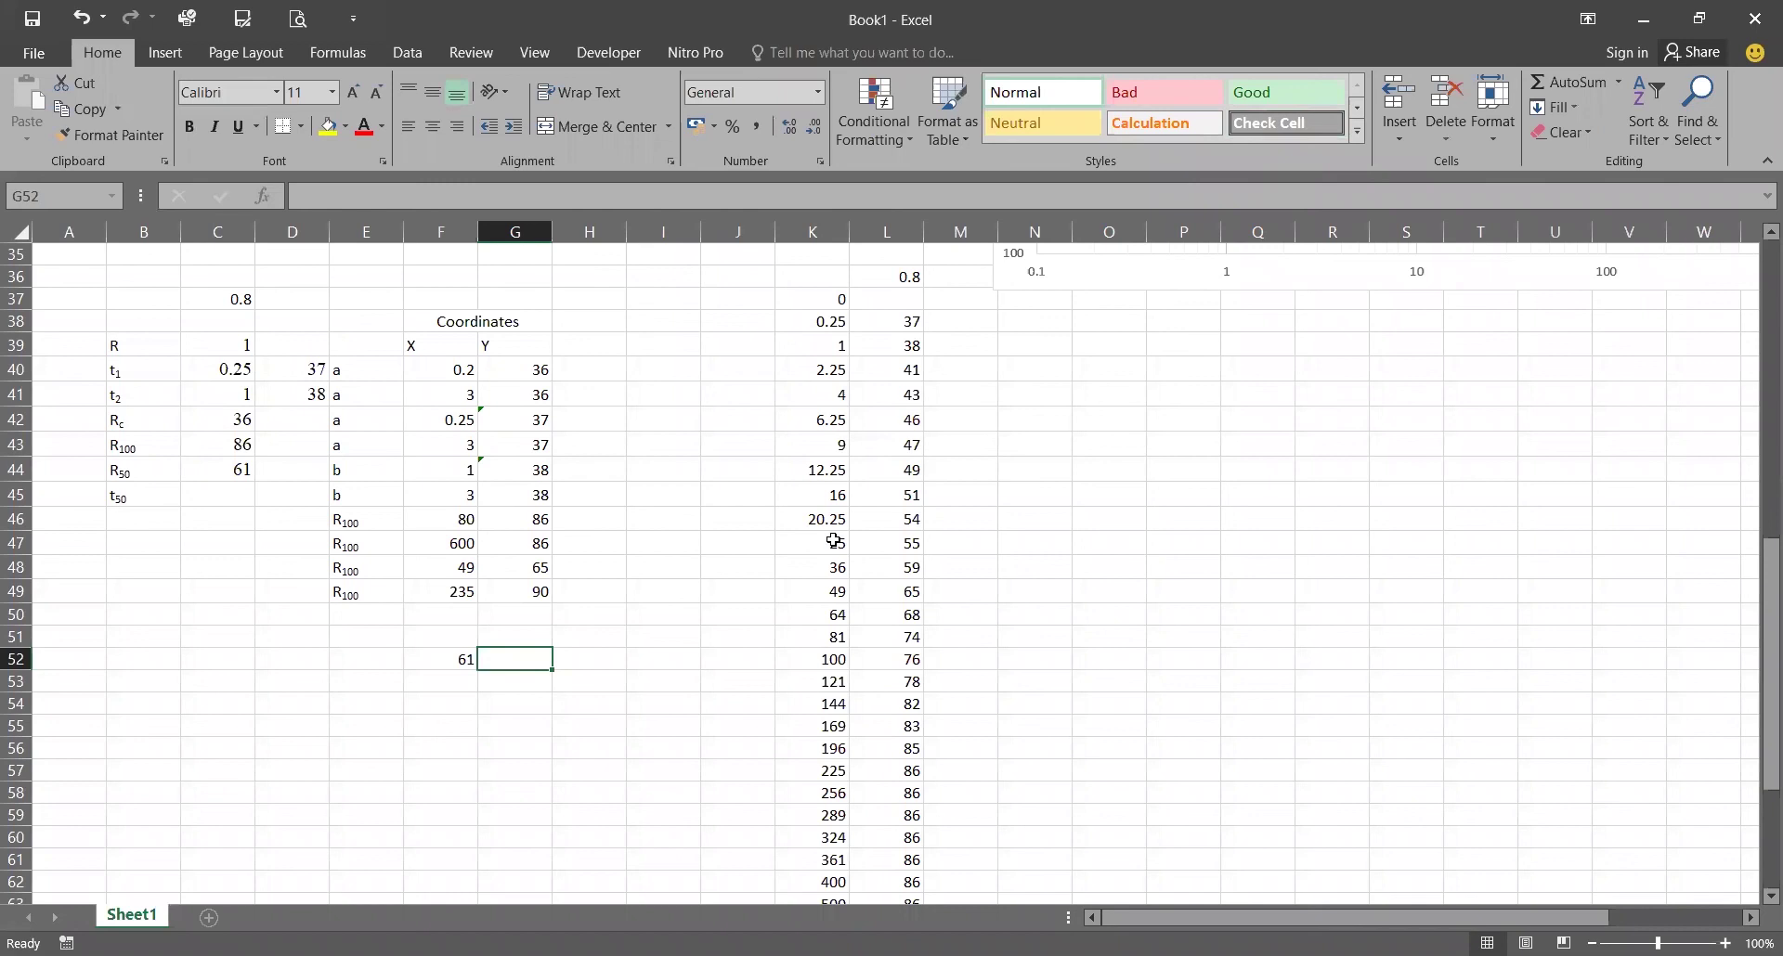
text(=forecas)
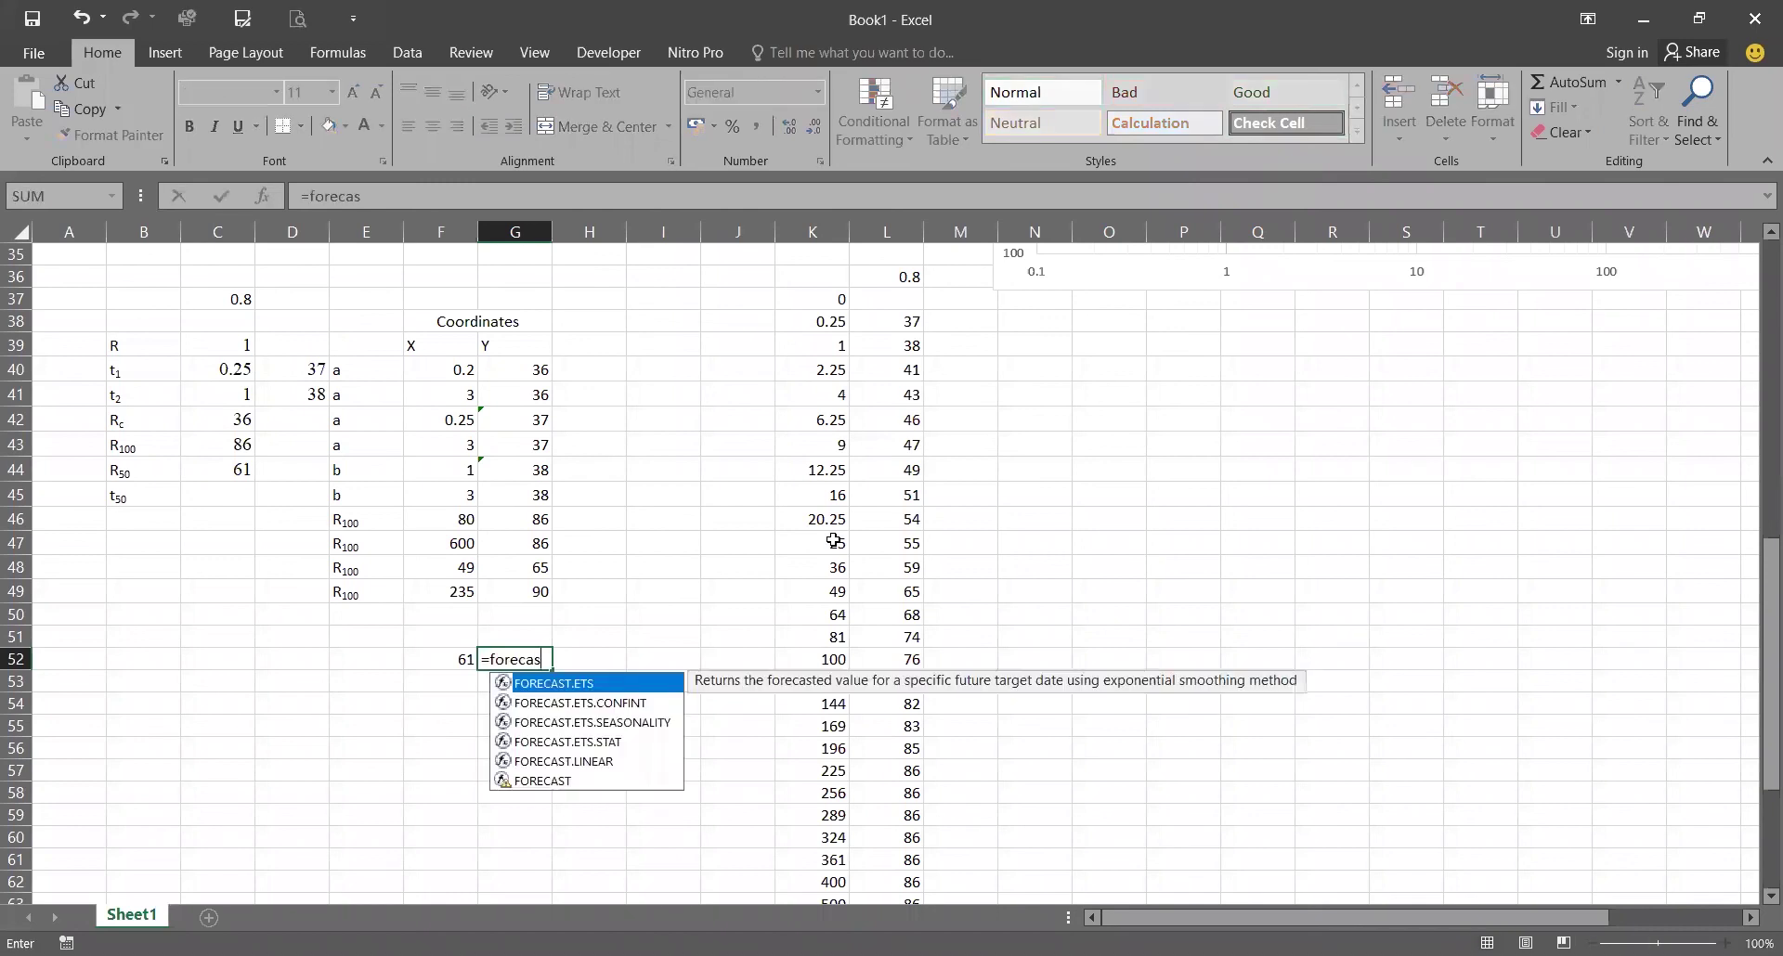
text(t()
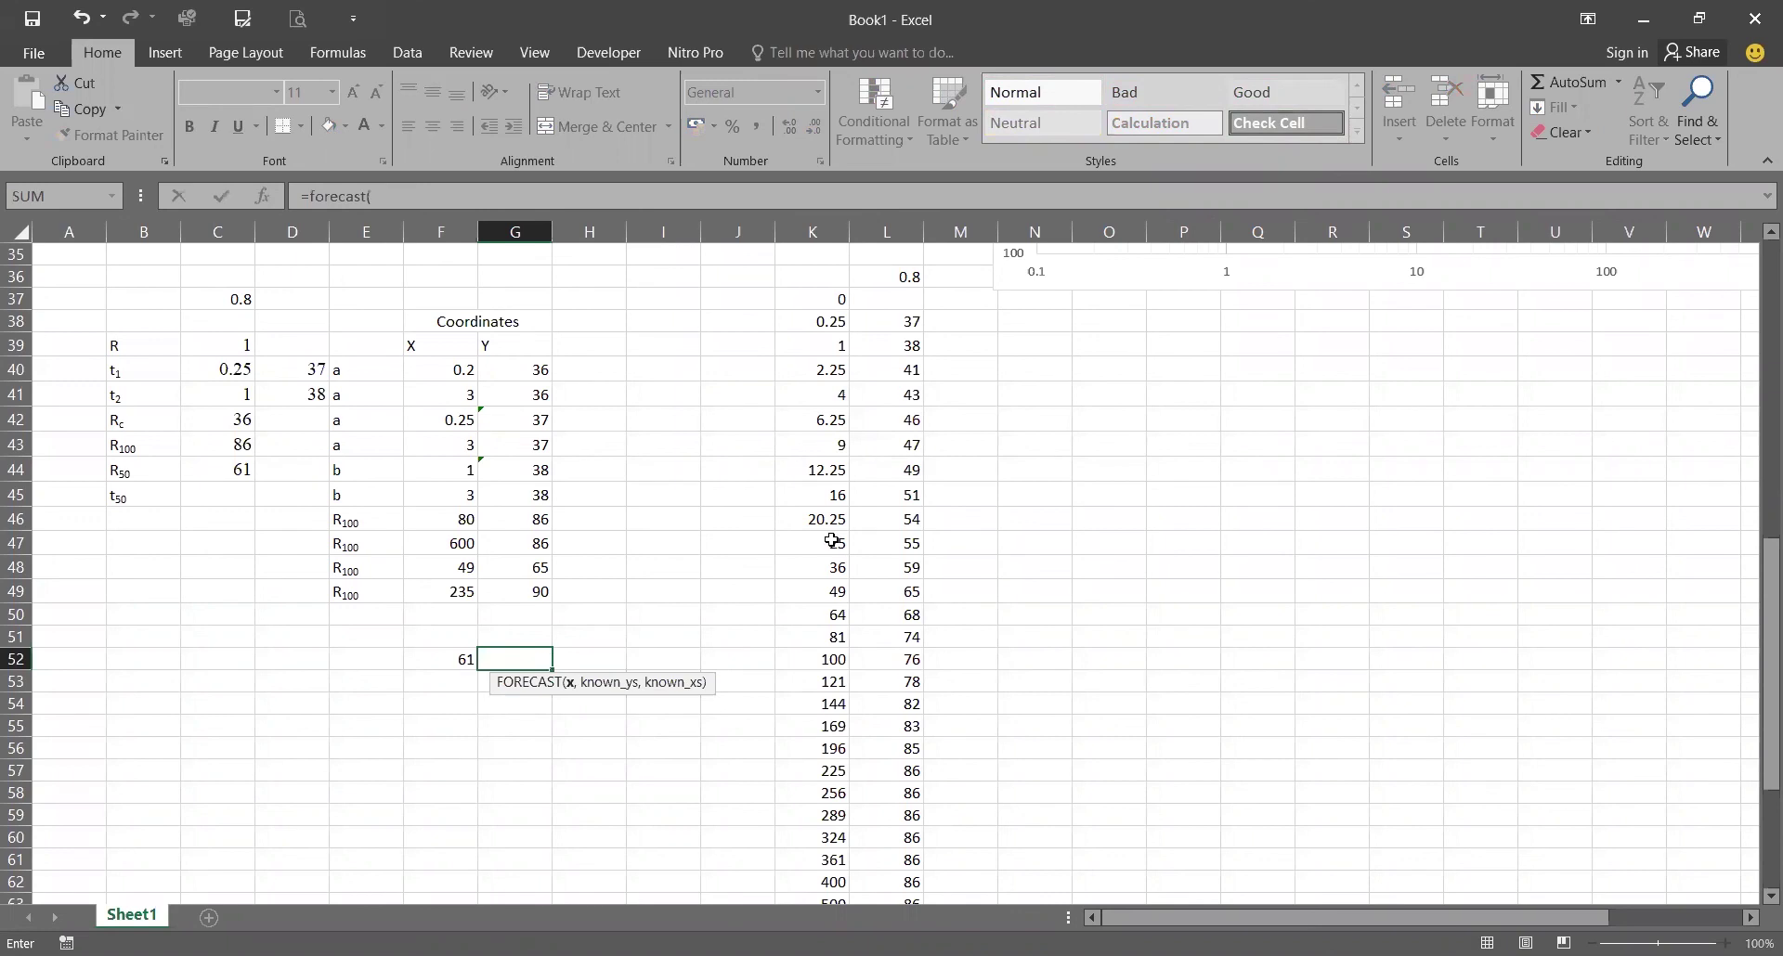
scroll(460, 585, down, 1)
click(457, 589)
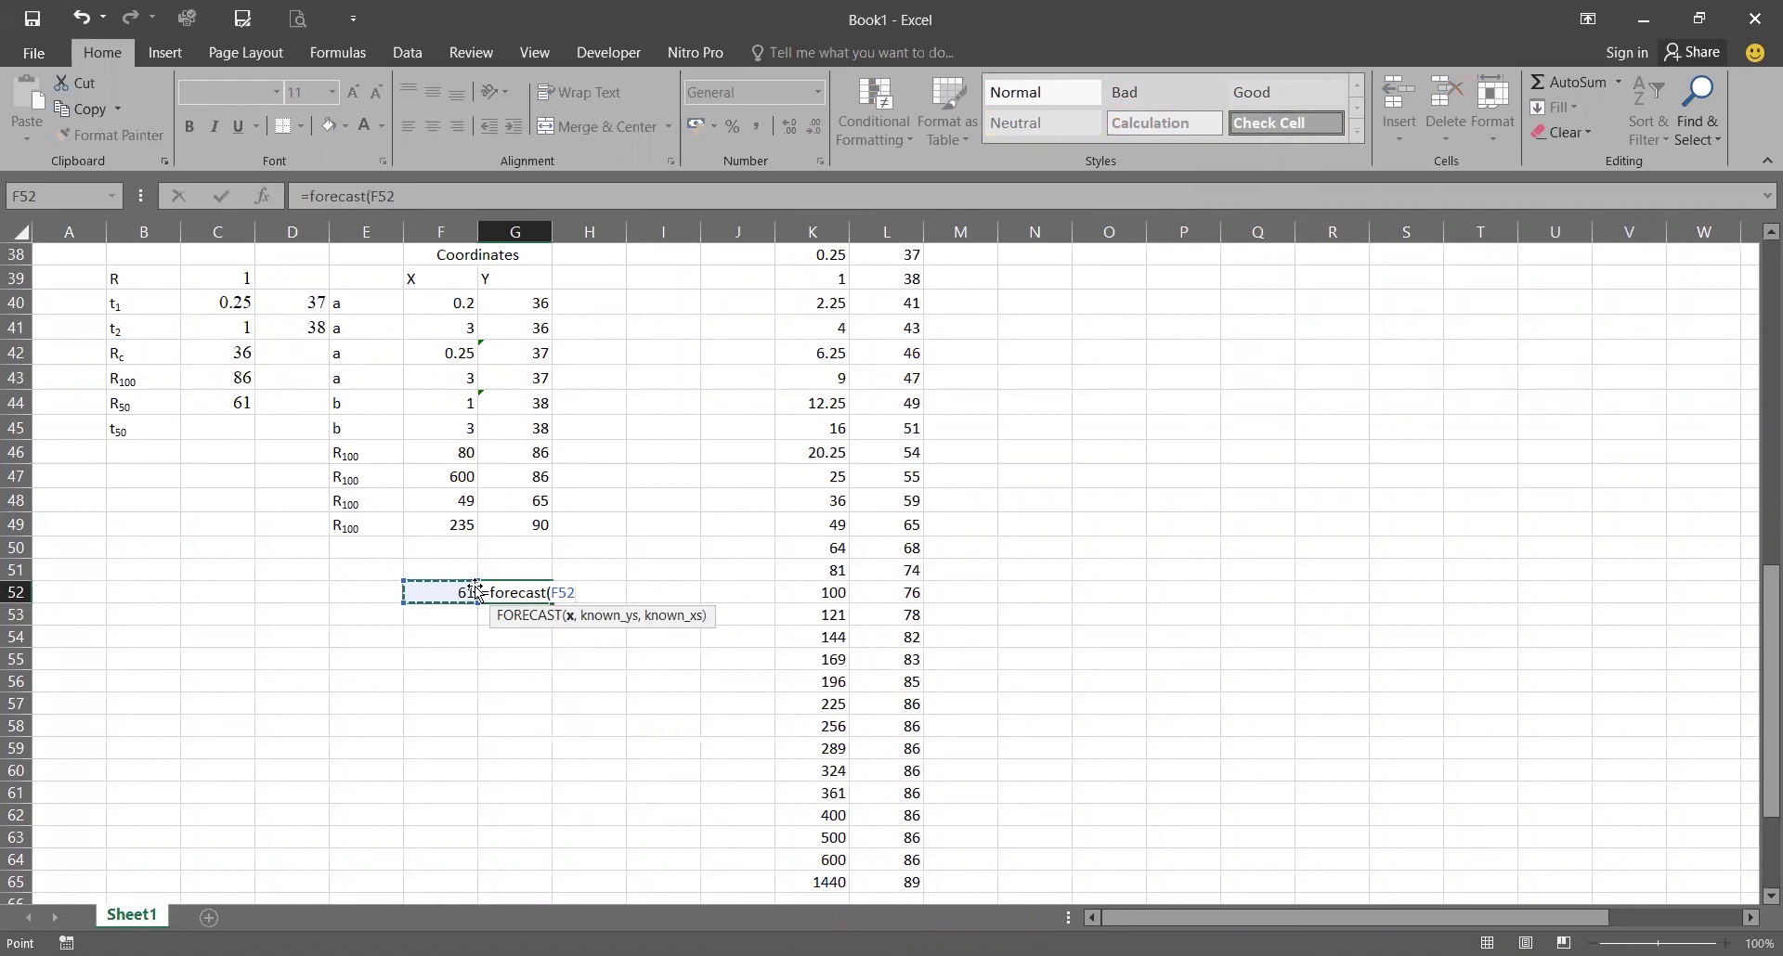
text(,)
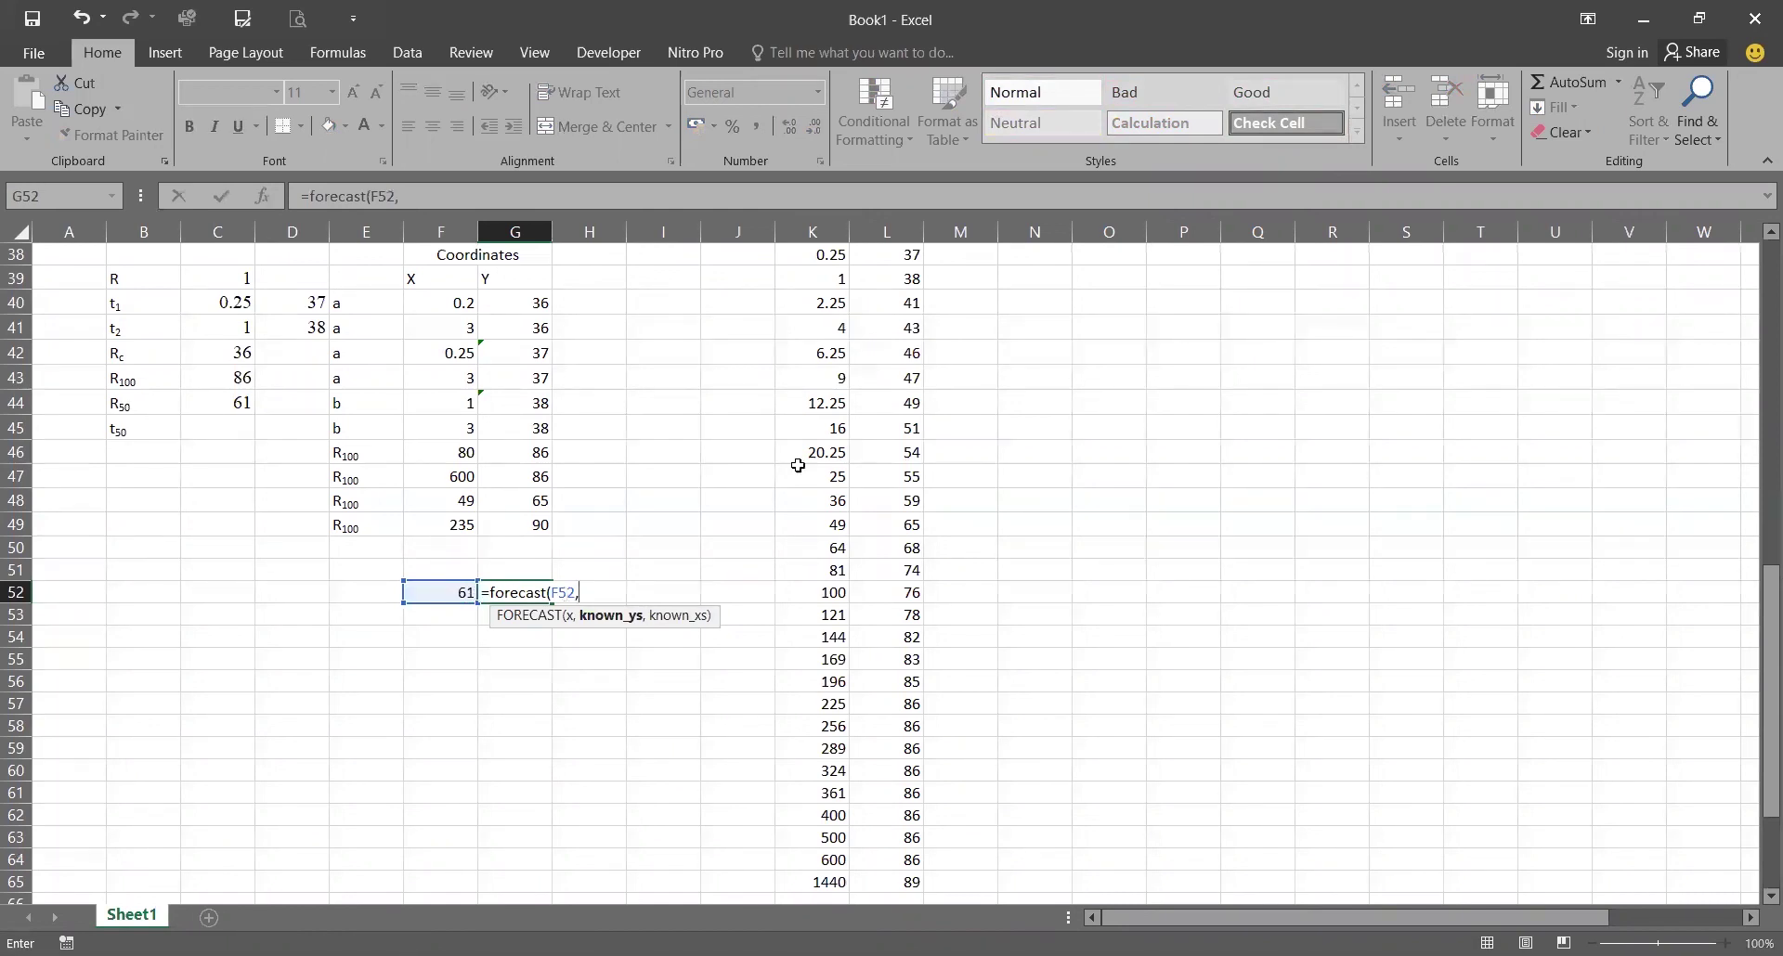
Step: Add an OFFSET function with reference K37:K65 as the known ys of the FORECAST formula in G52
text(OFFSET()
scroll(787, 499, up, 1)
click(836, 298)
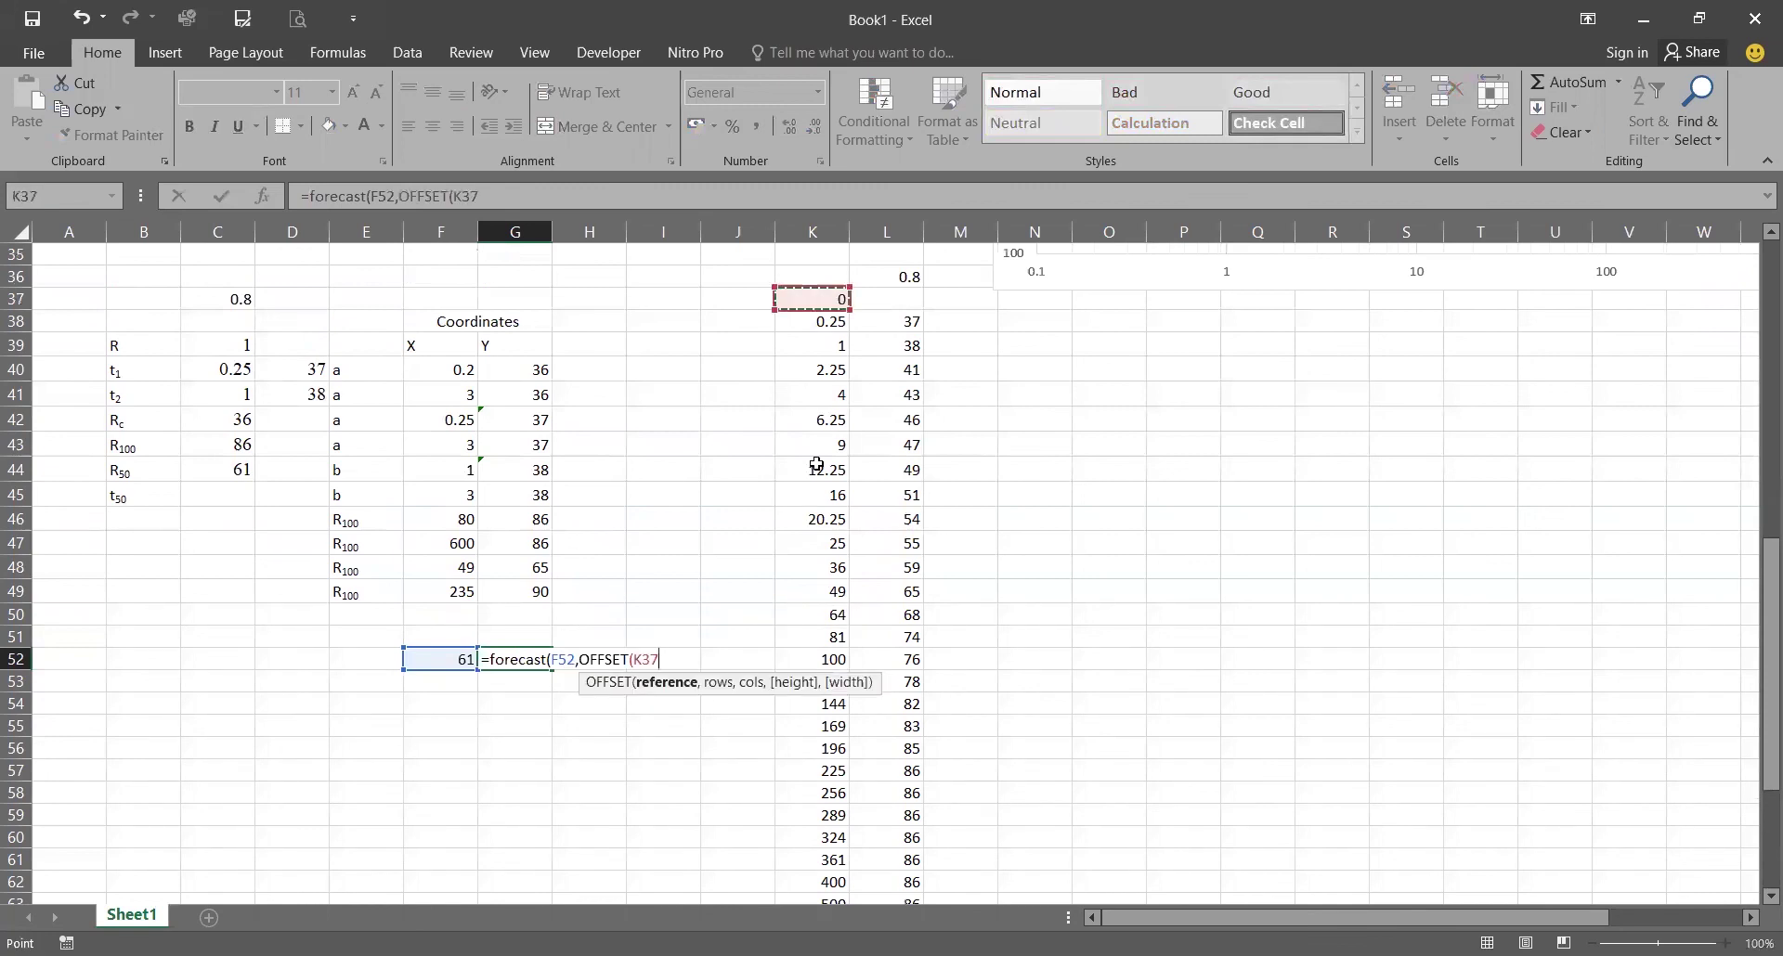
scroll(816, 483, down, 4)
scroll(814, 593, down, 1)
drag(814, 593, 816, 589)
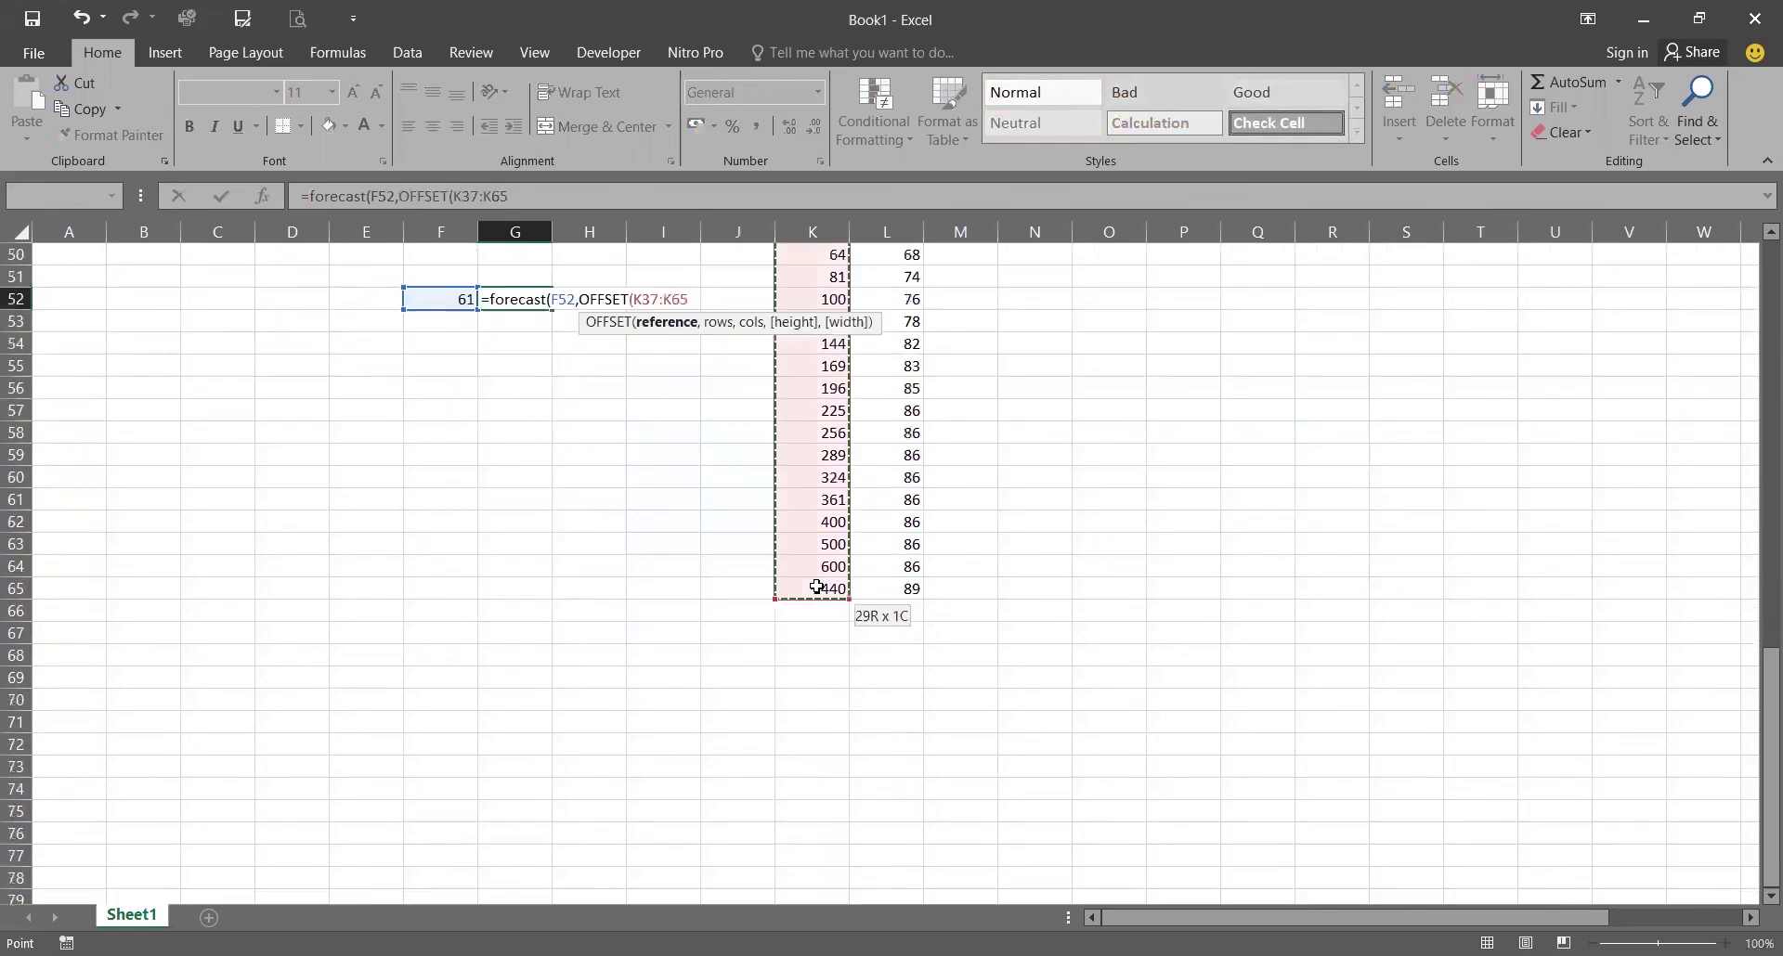
scroll(816, 587, up, 1)
scroll(816, 587, up, 1)
text(,)
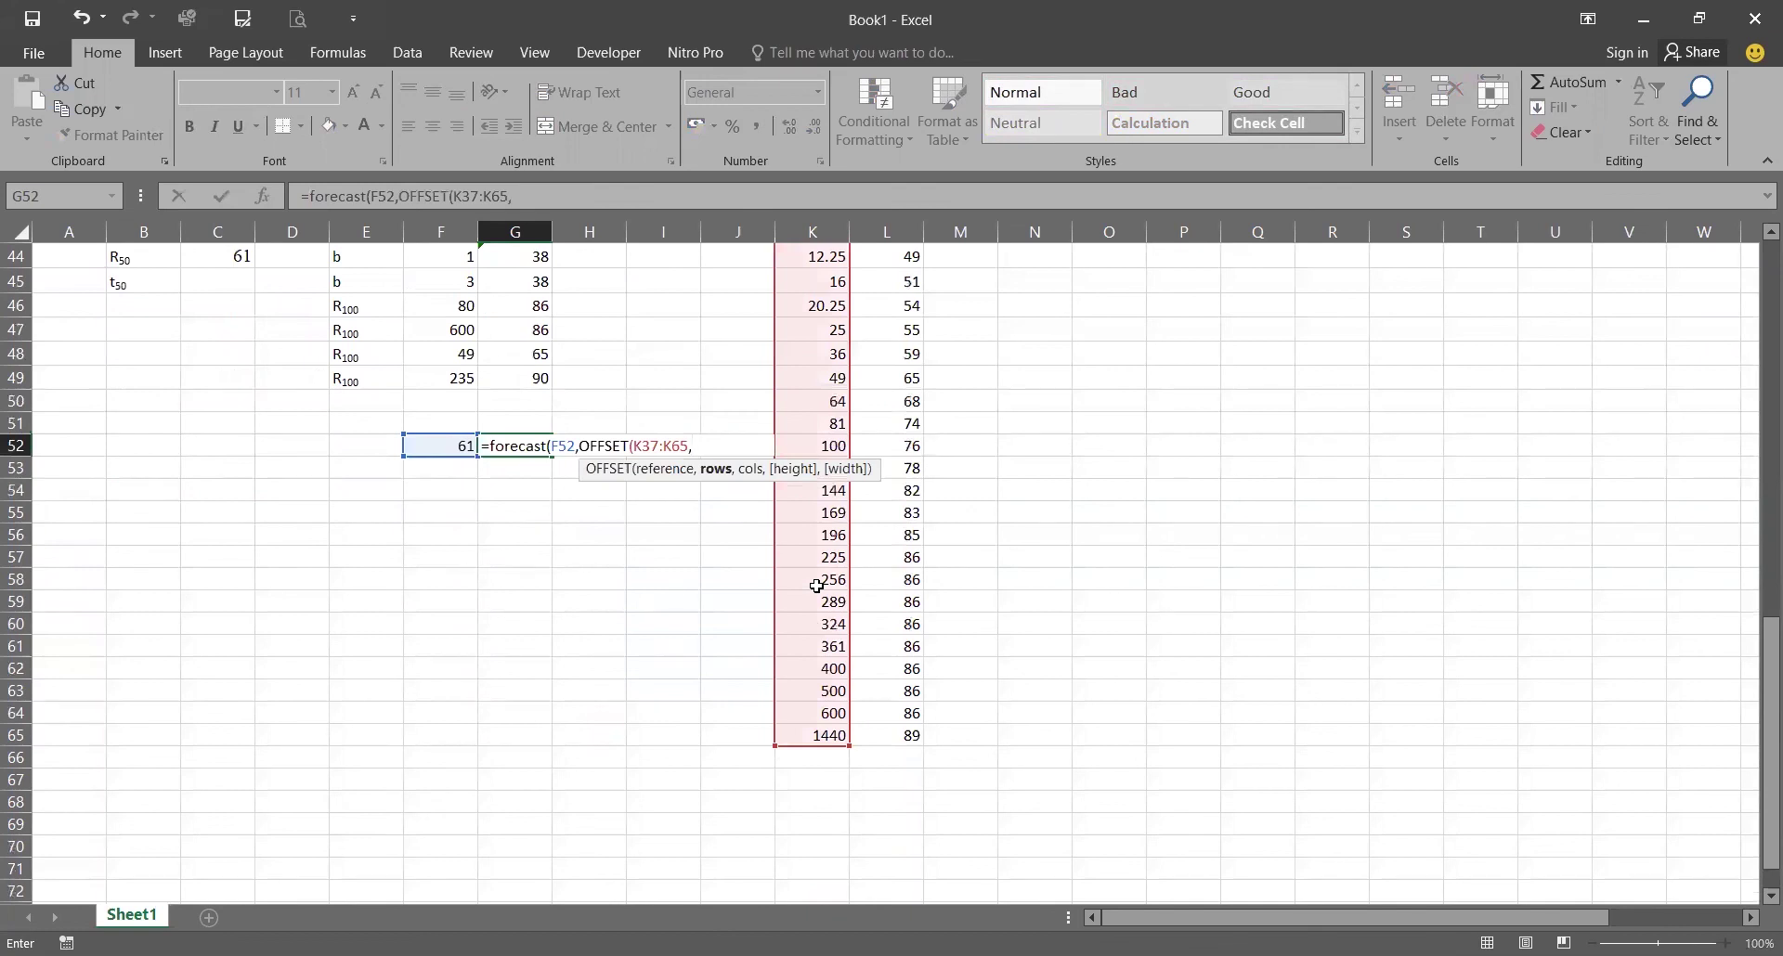
Step: Set the rows argument of the K37:K65 OFFSET to MATCH(F52,L37:L65,1)-1
text(MATCH()
click(464, 446)
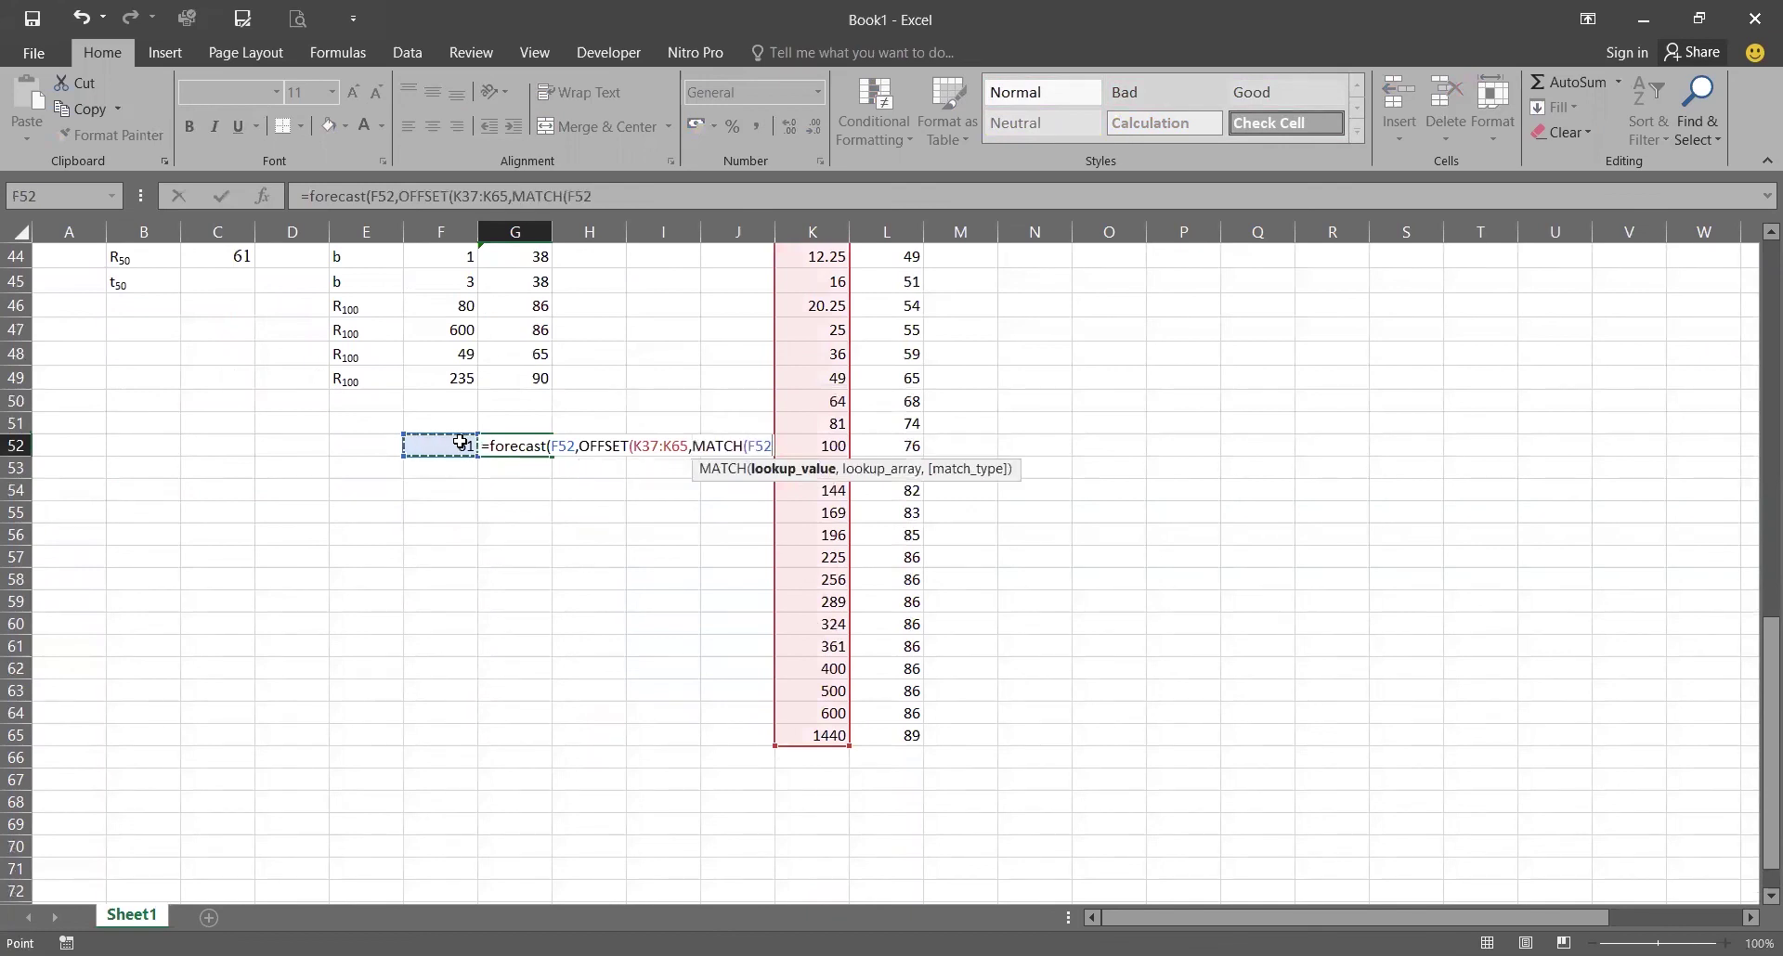
text(,)
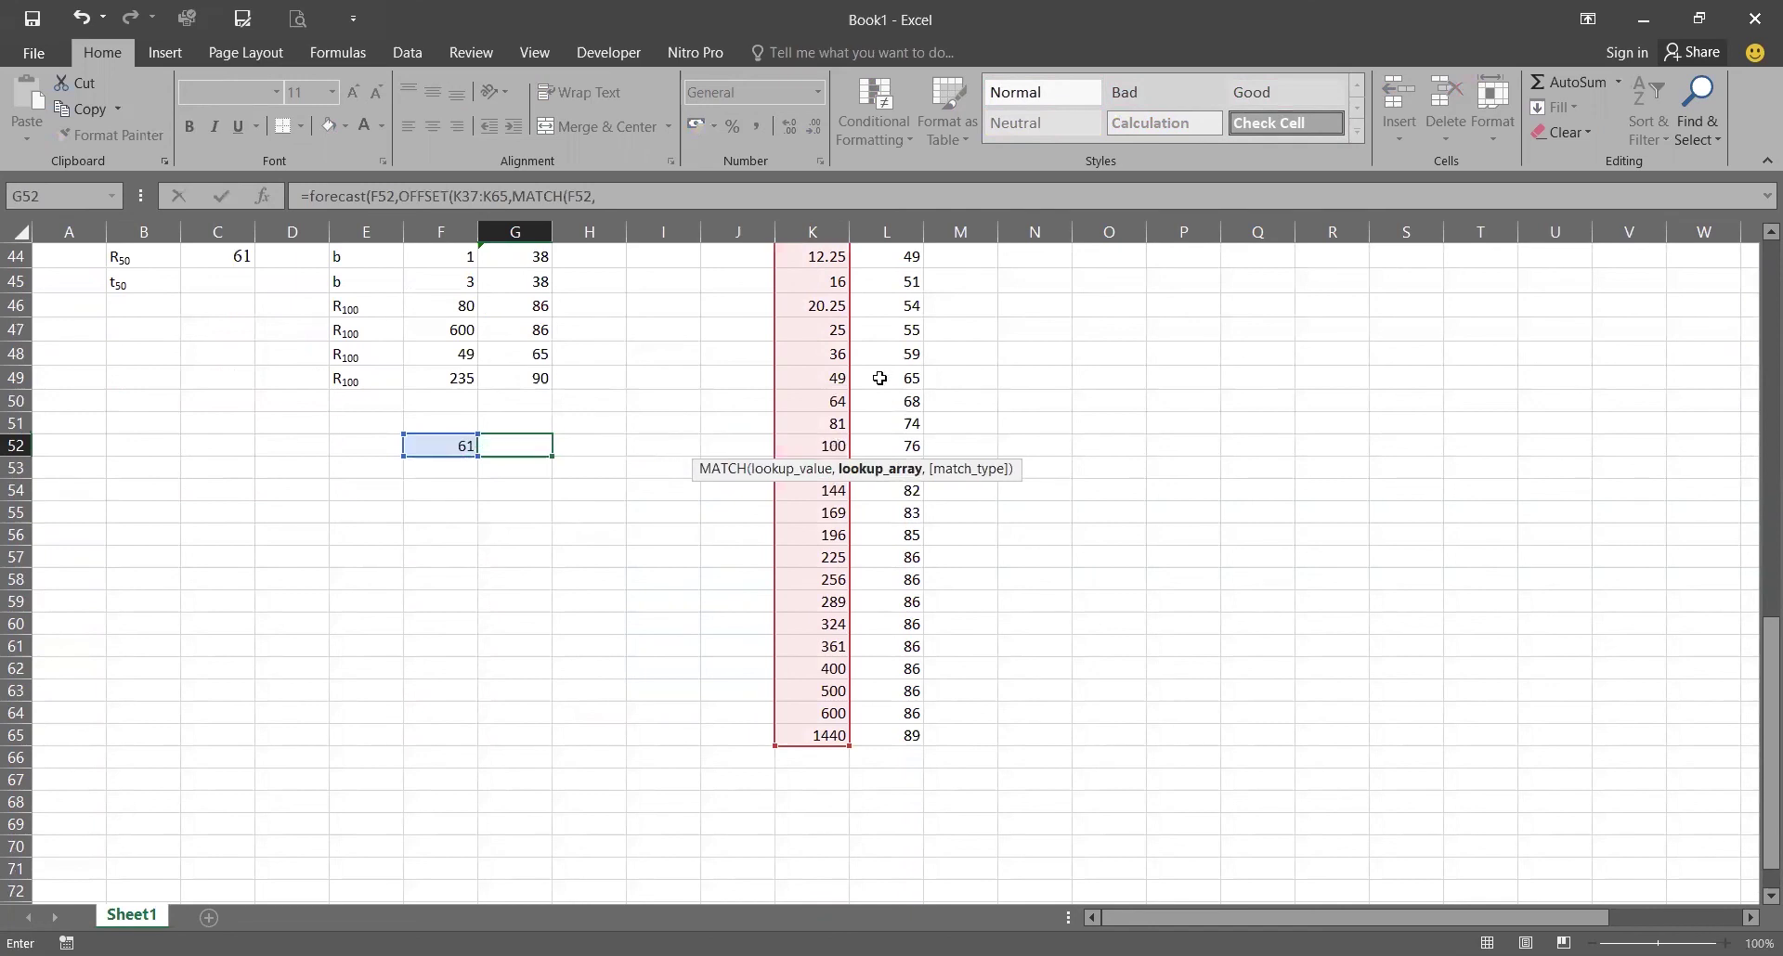
scroll(879, 298, up, 3)
drag(879, 298, 894, 658)
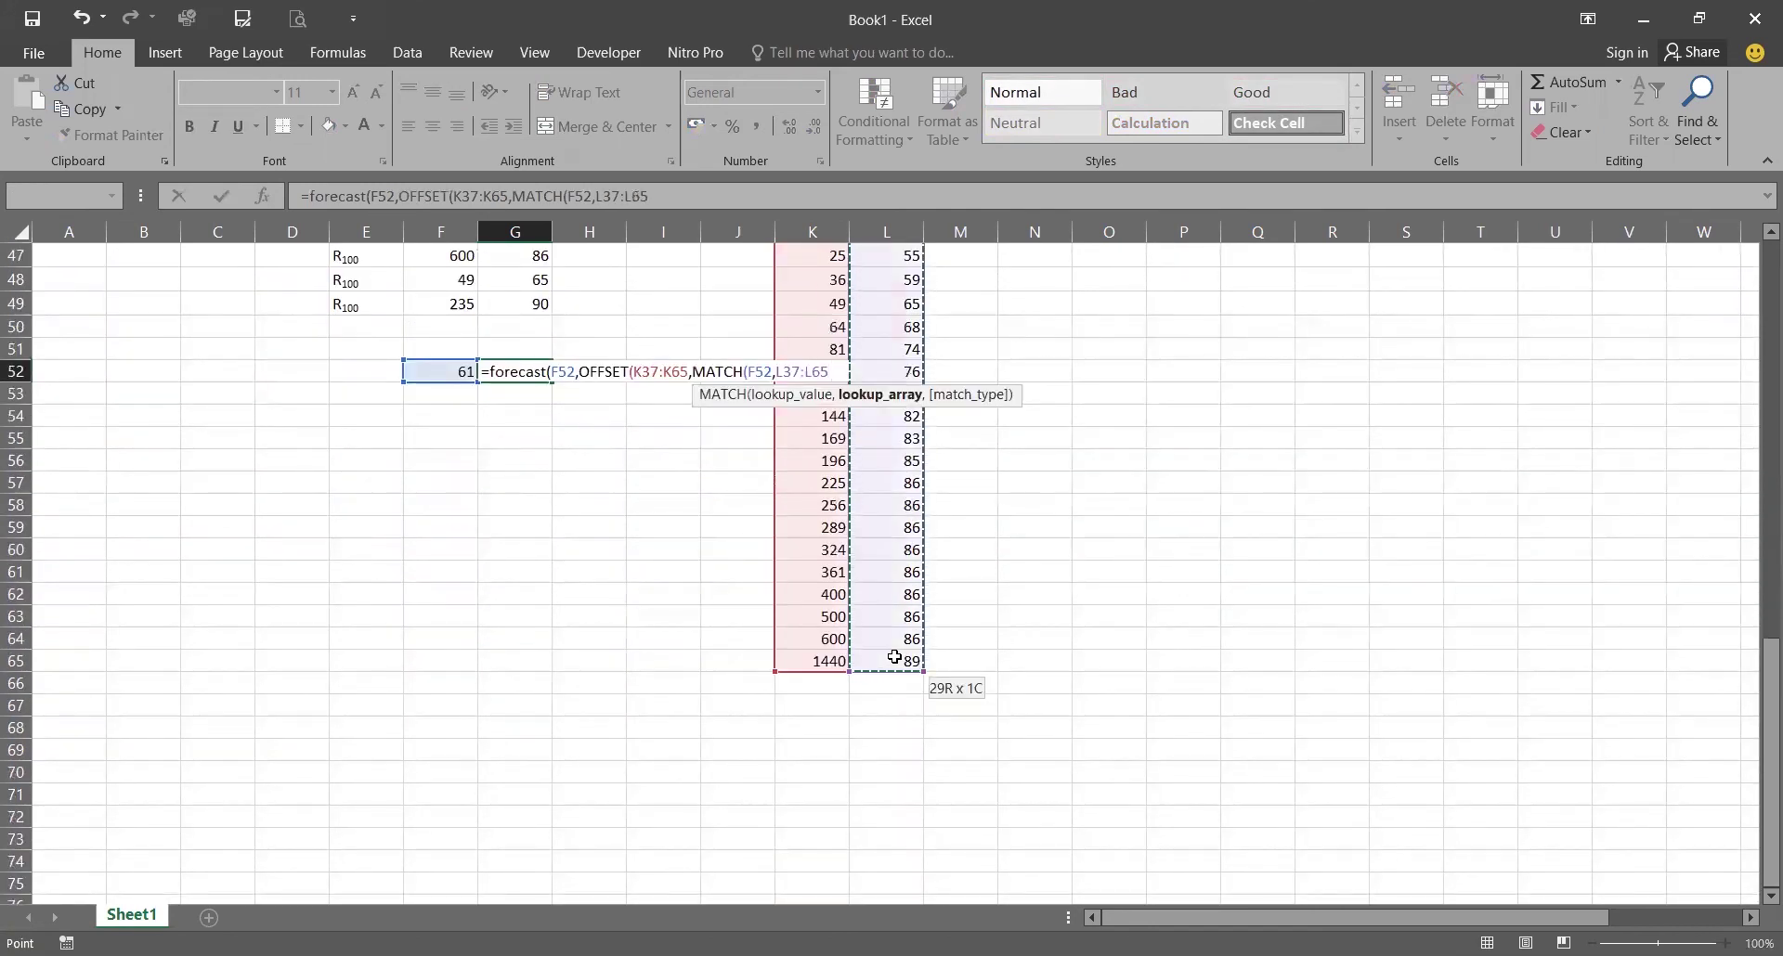
text(,)
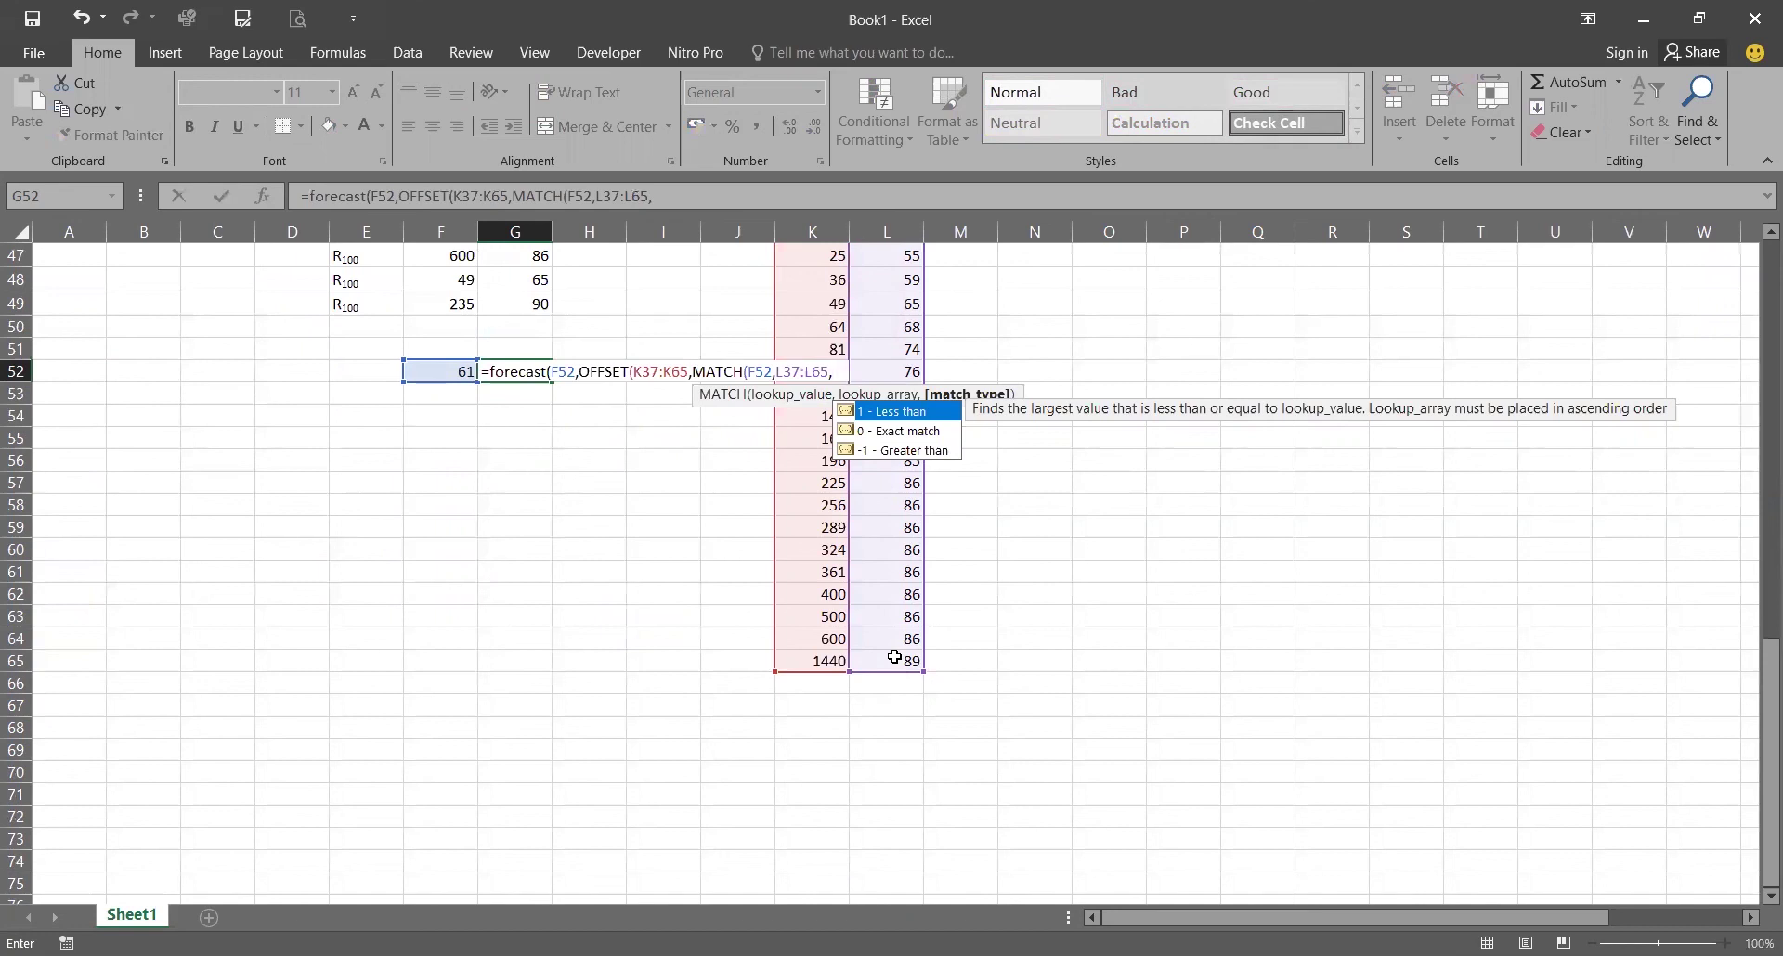
text(1)
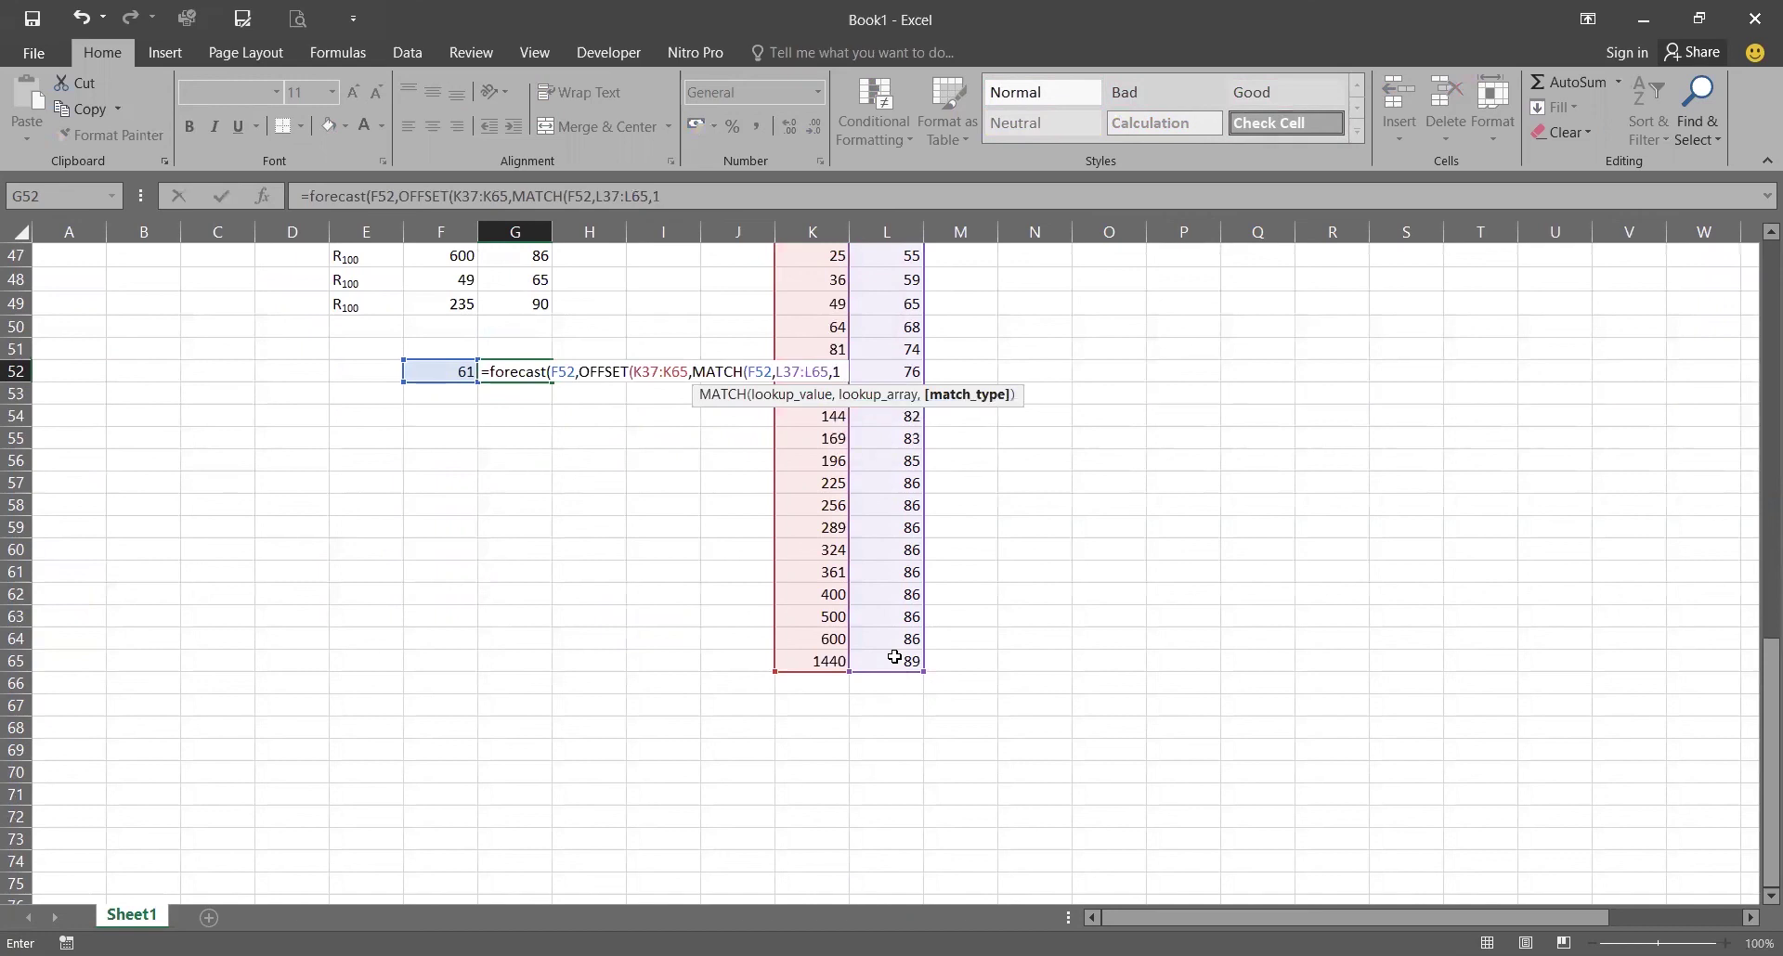
text()-1)
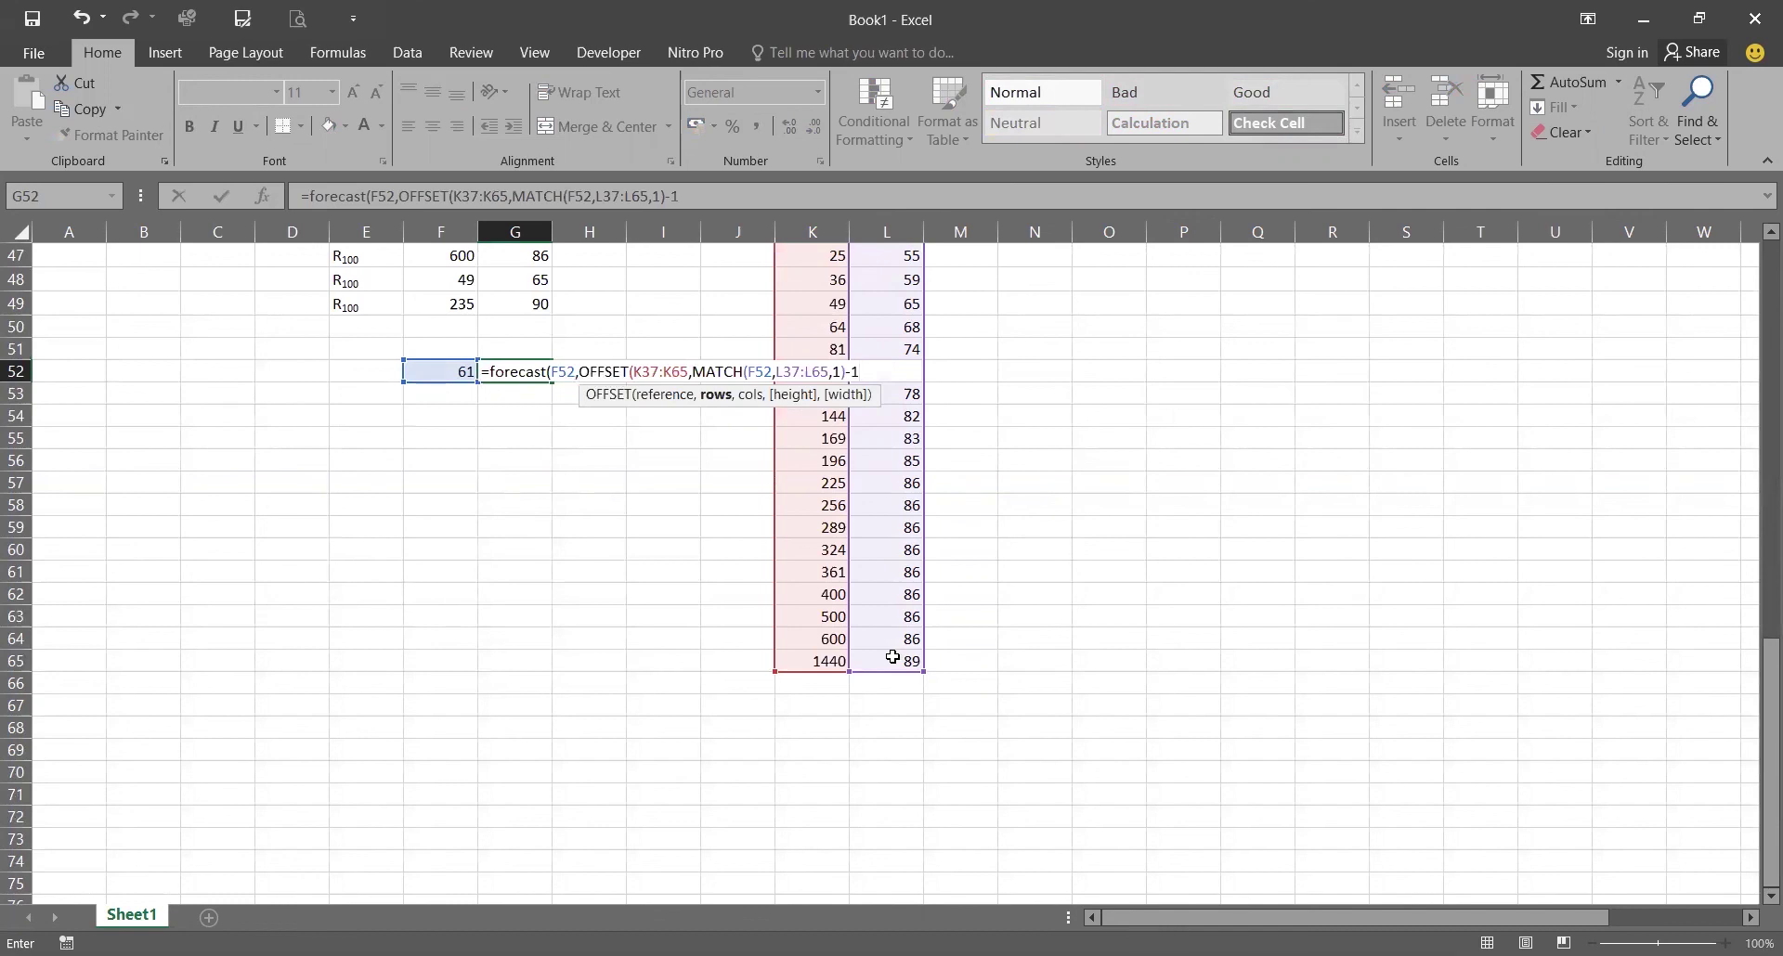
Step: Complete the first OFFSET with a column offset of 0 and a height of 2, and proceed to the known xs argument
text(0)
key(BackSpace)
text(,0,2)
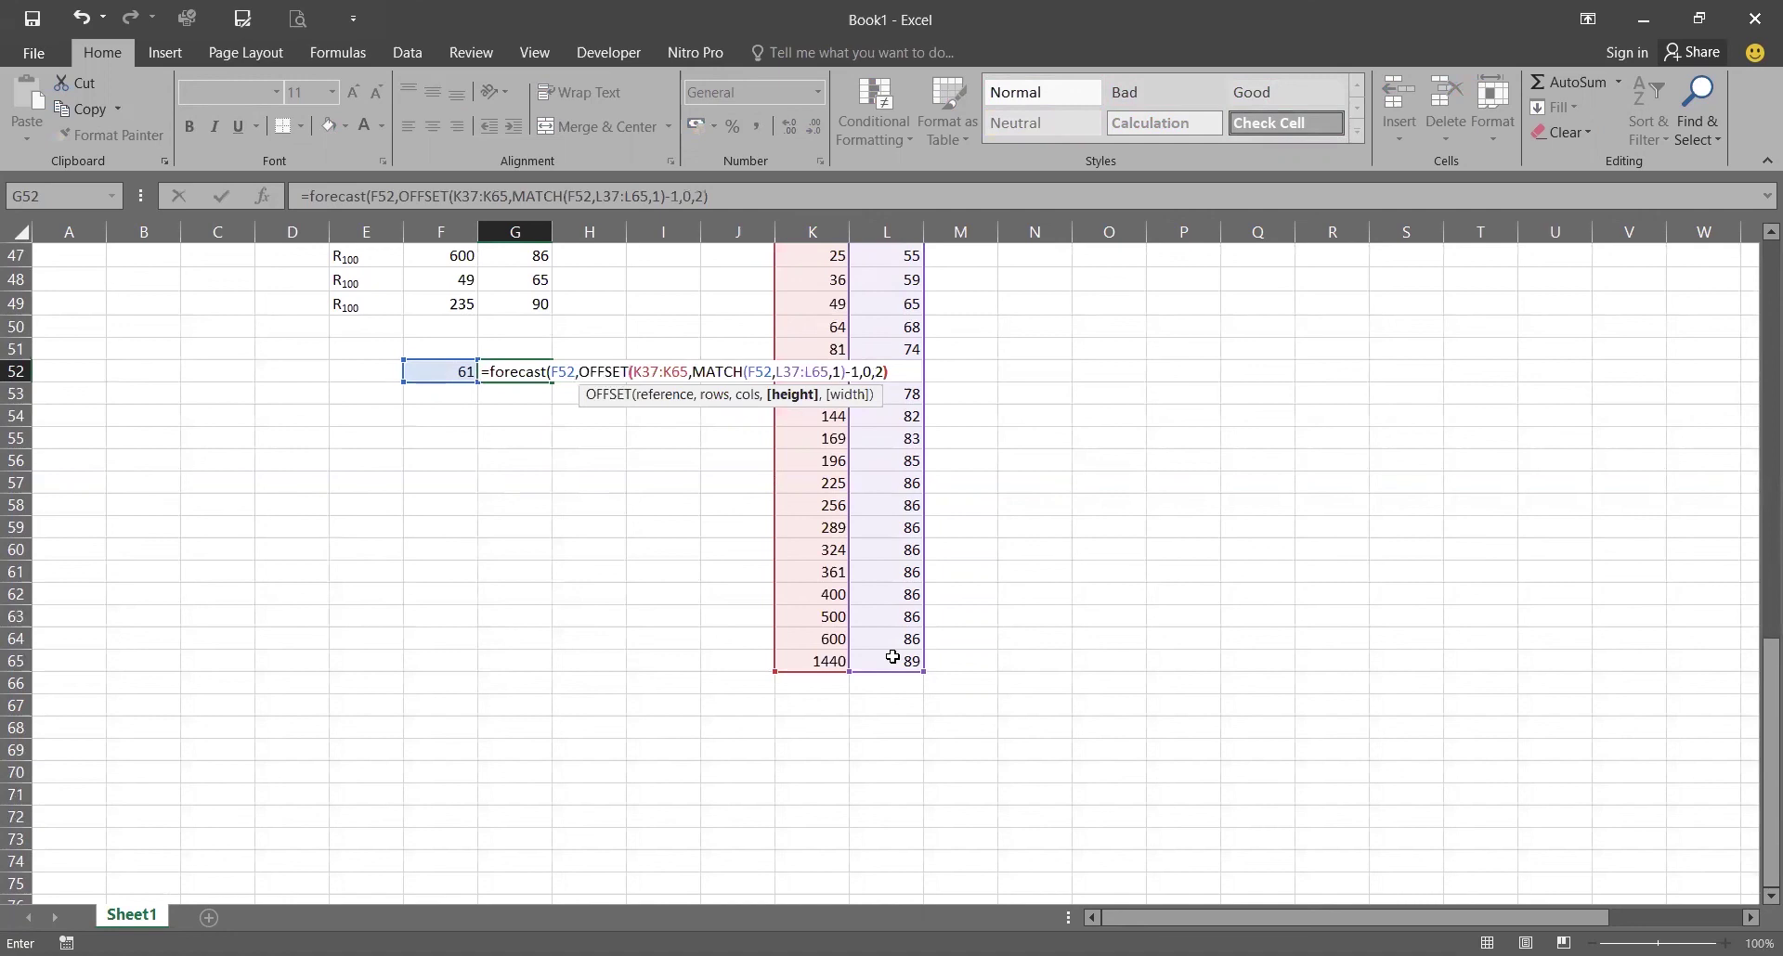
text(),)
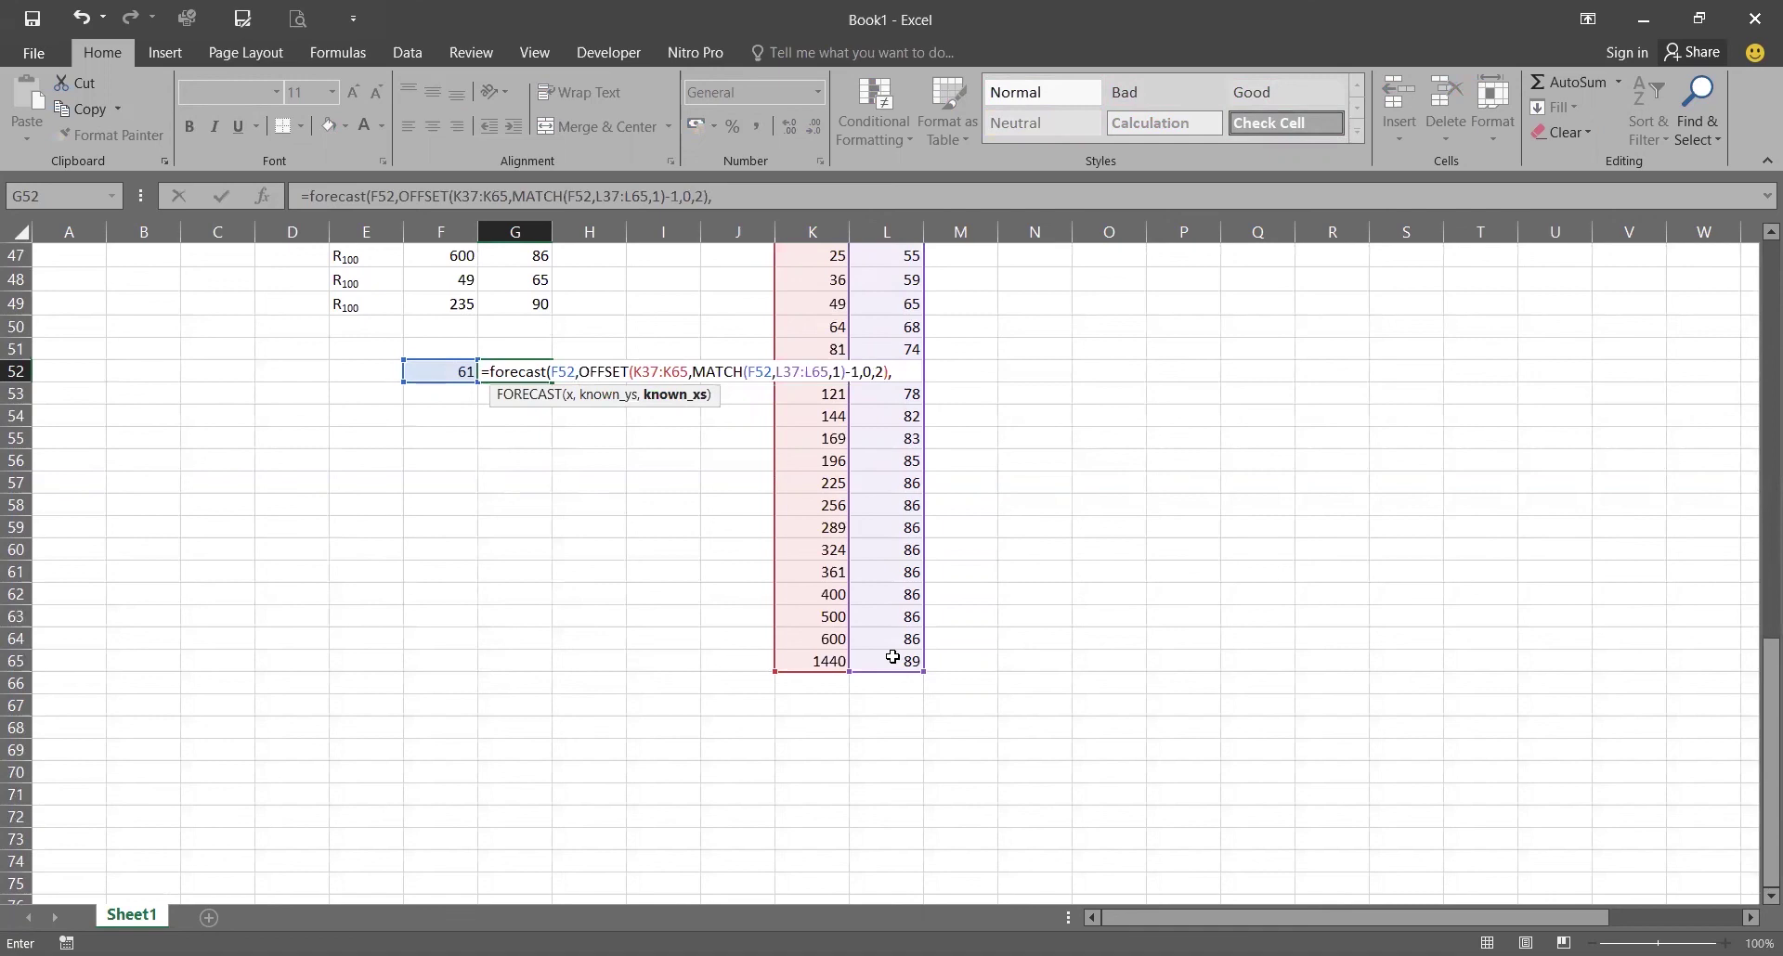
Step: Add a second OFFSET function with reference L37:L65 as the known xs of the FORECAST formula in G52
text(OFFSET()
scroll(884, 301, up, 4)
click(882, 299)
drag(882, 340, 880, 662)
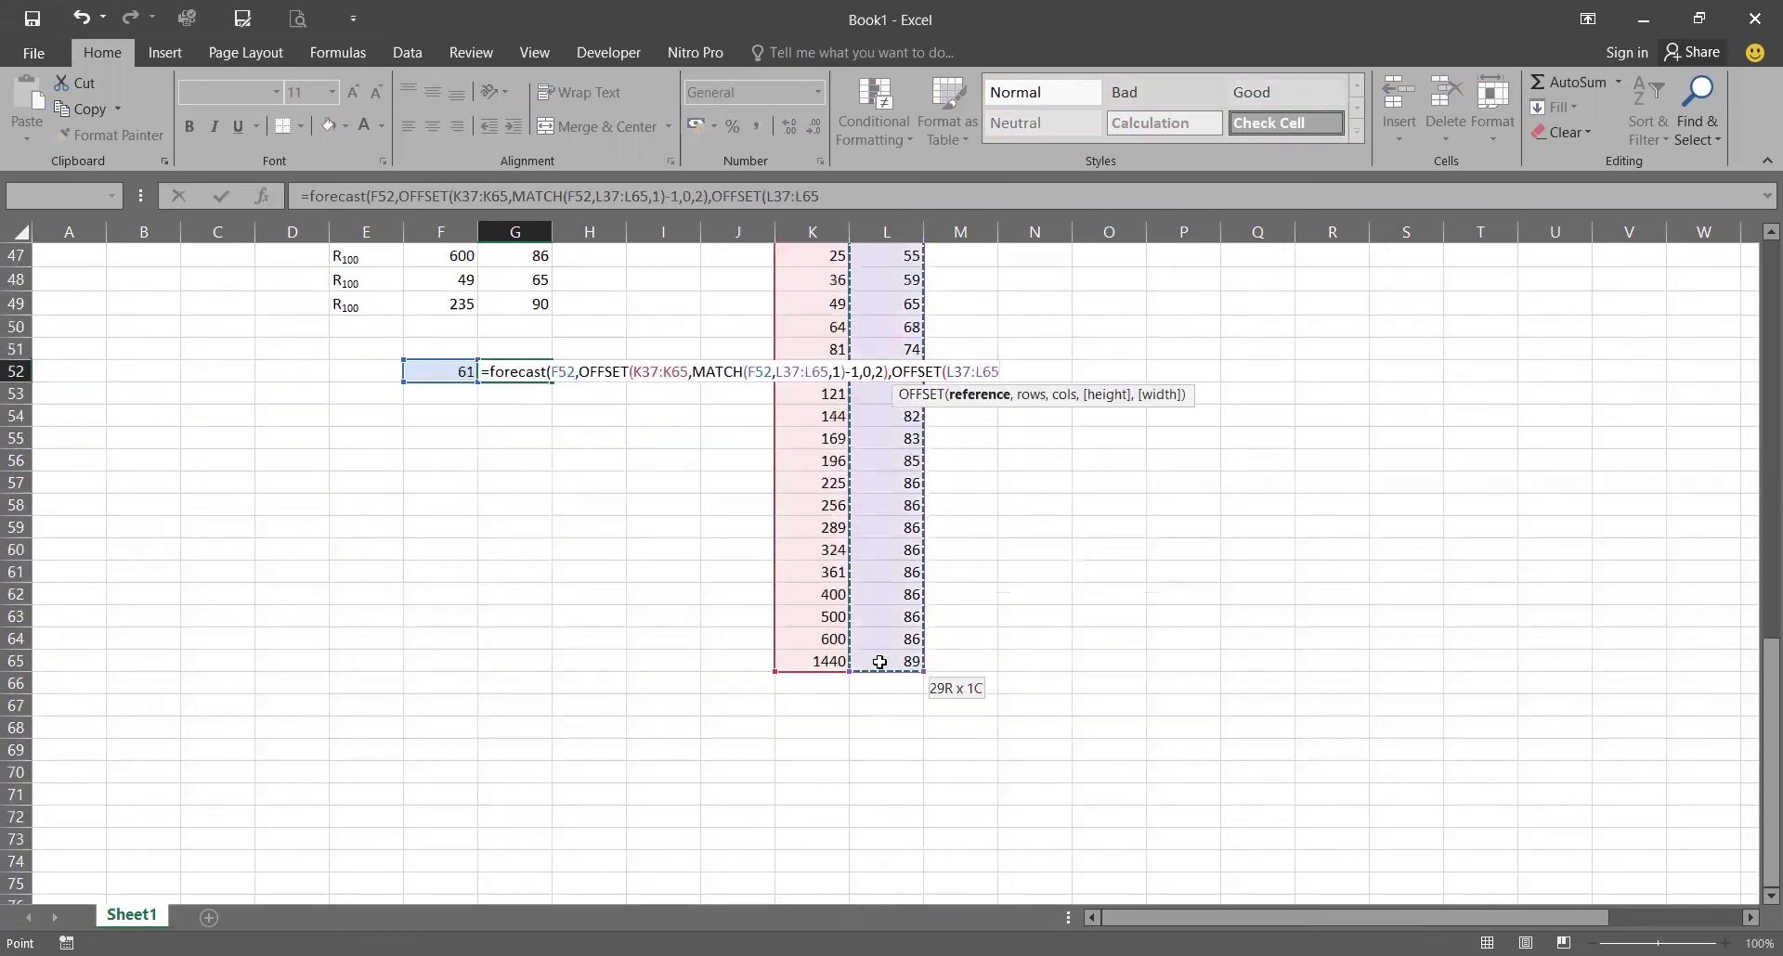
text(,)
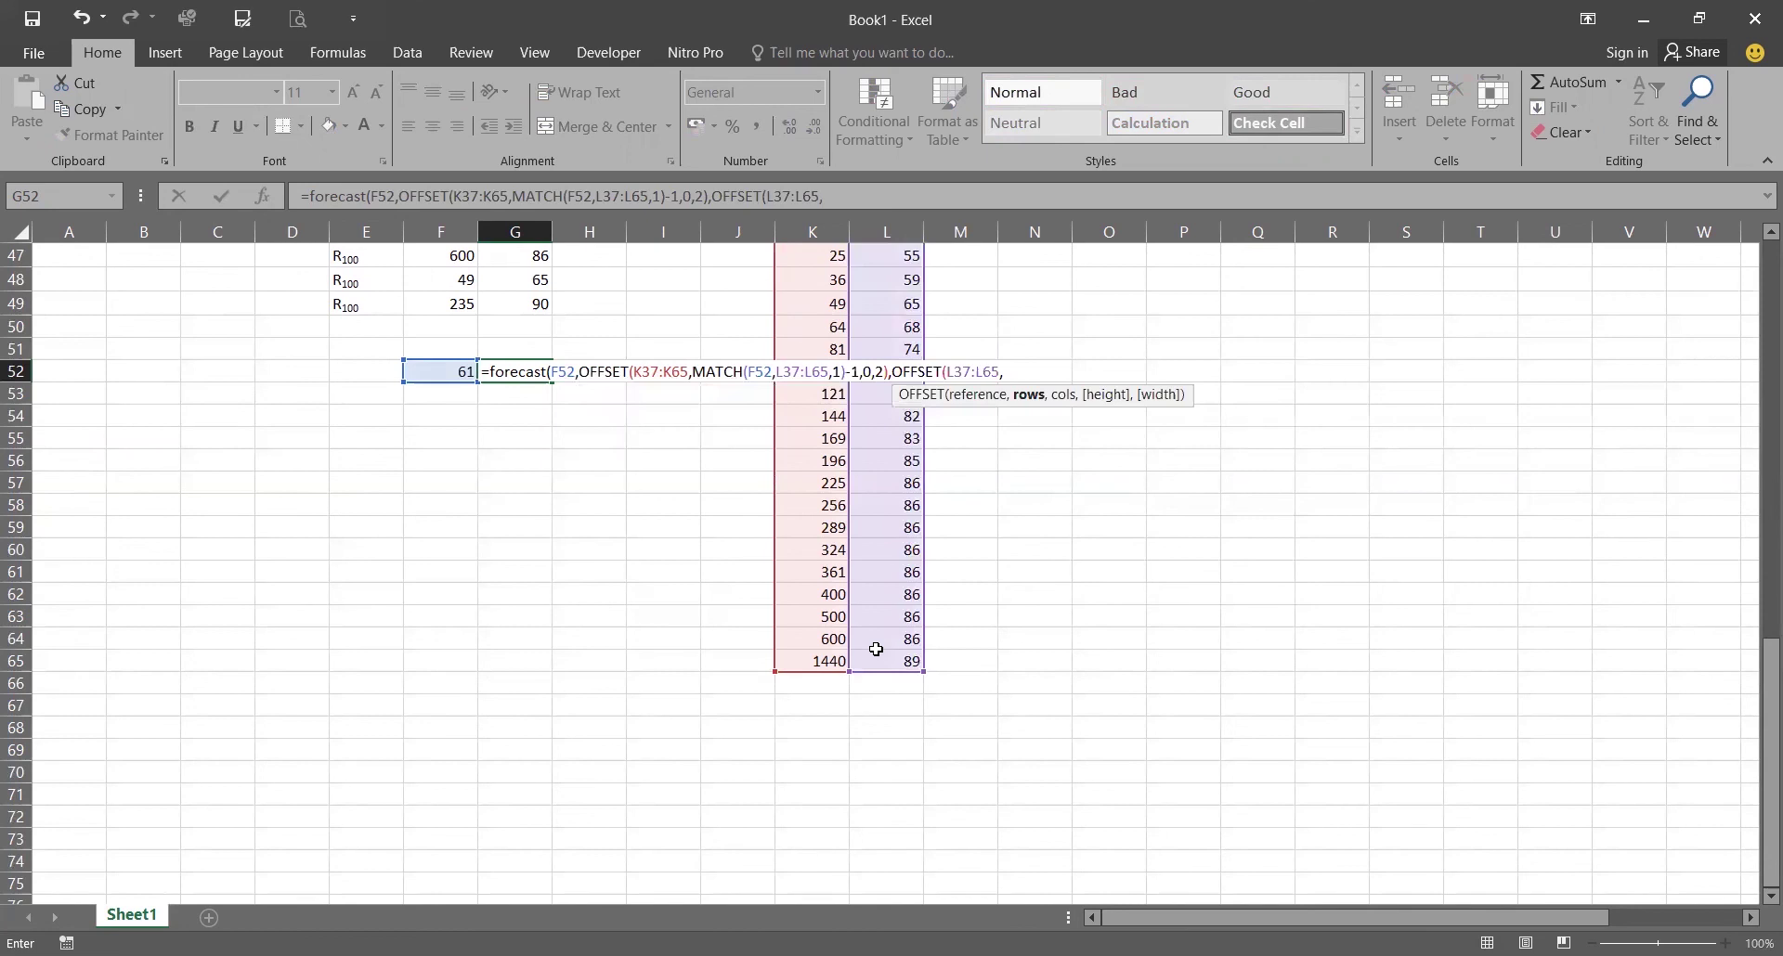
Step: Set the rows argument of the L37:L65 OFFSET to MATCH(F52,L37:L65,1)-1
text(MATCH()
click(446, 371)
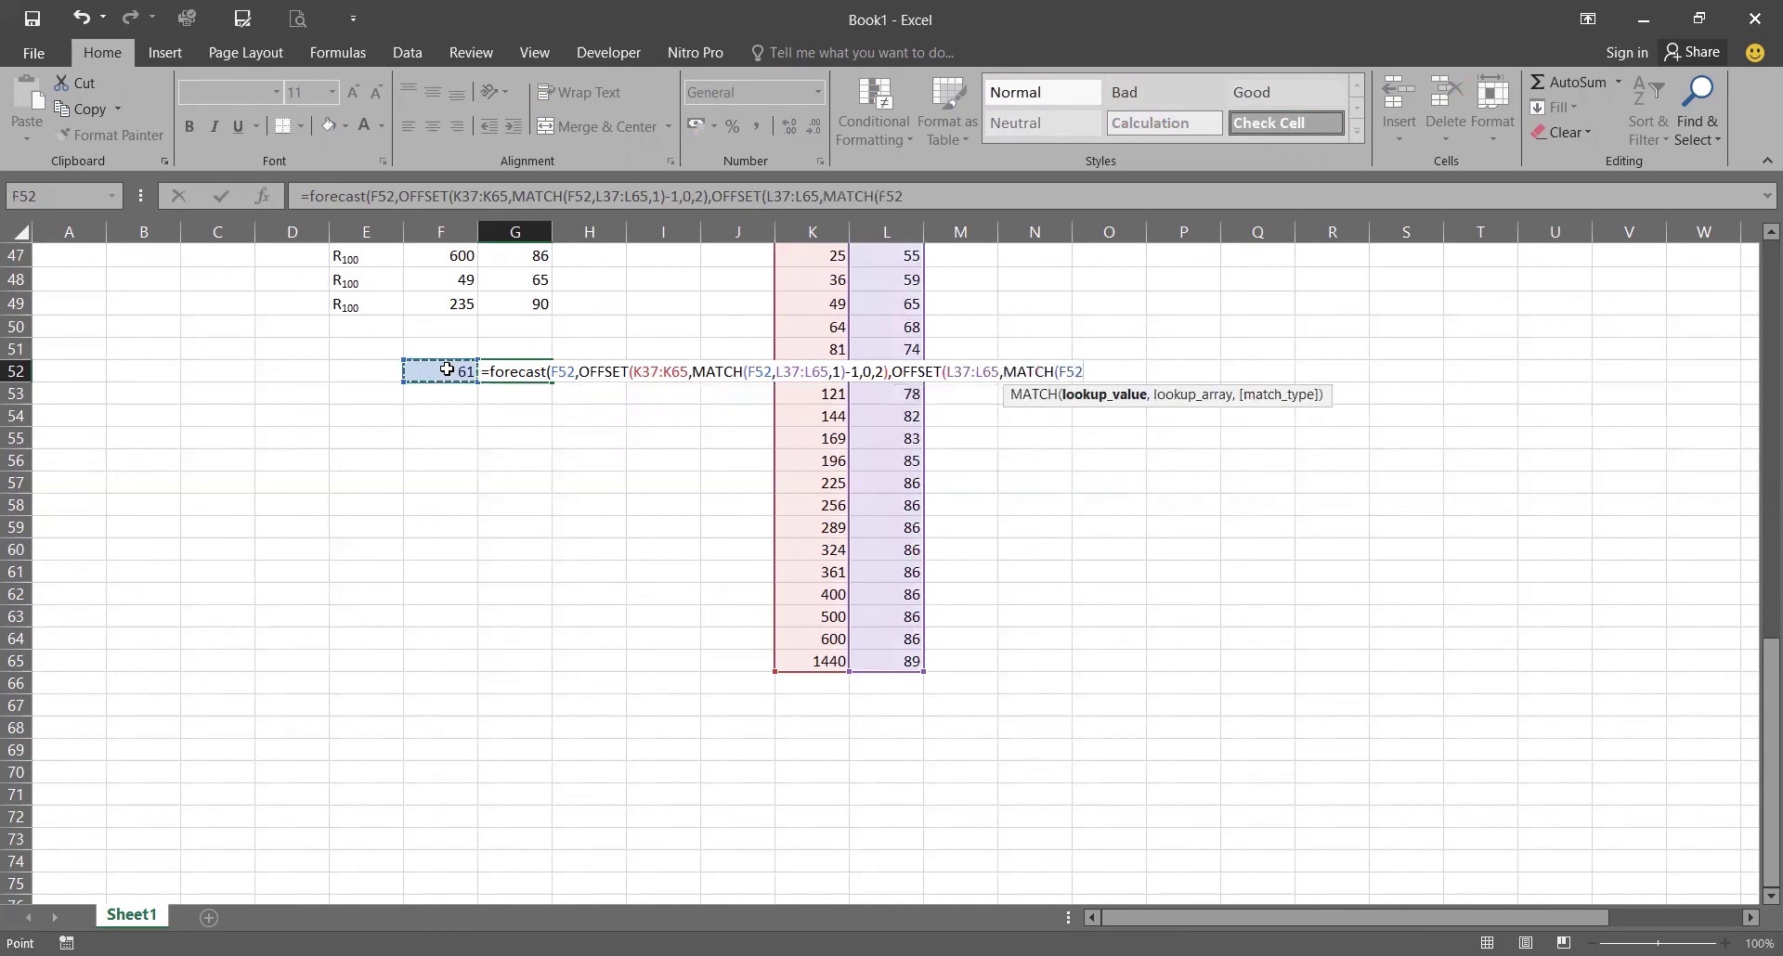
text(,)
scroll(874, 492, up, 1)
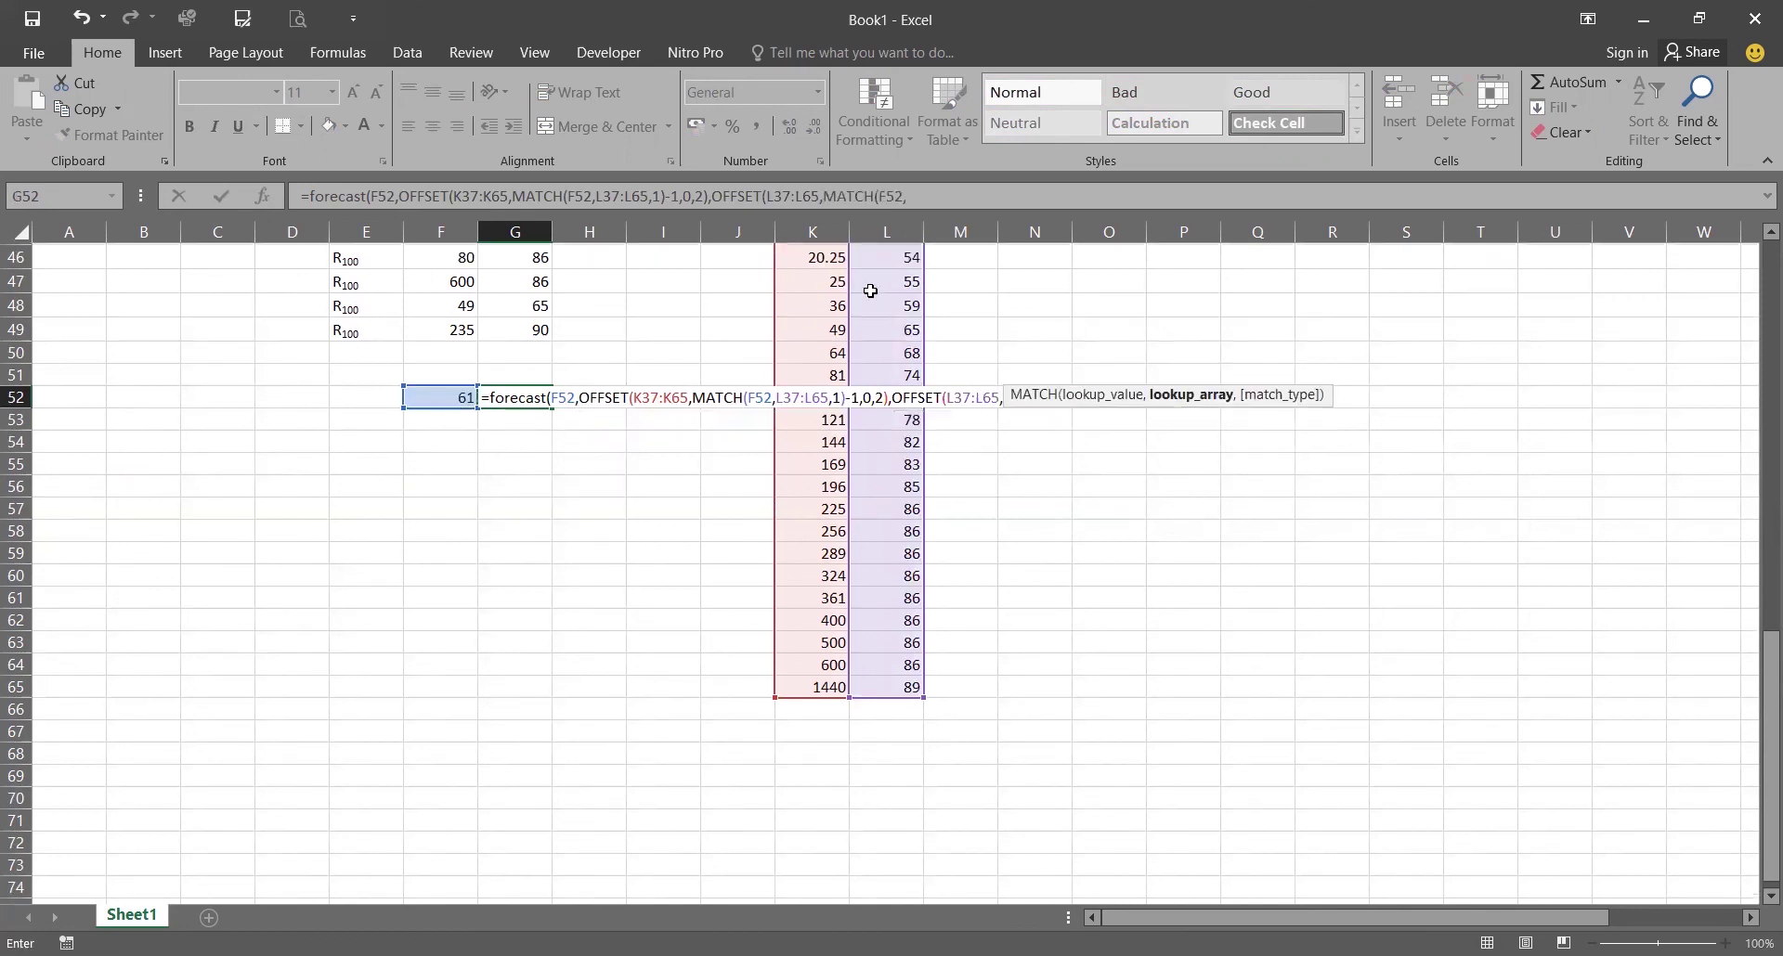
scroll(875, 295, up, 5)
click(904, 346)
scroll(903, 346, down, 4)
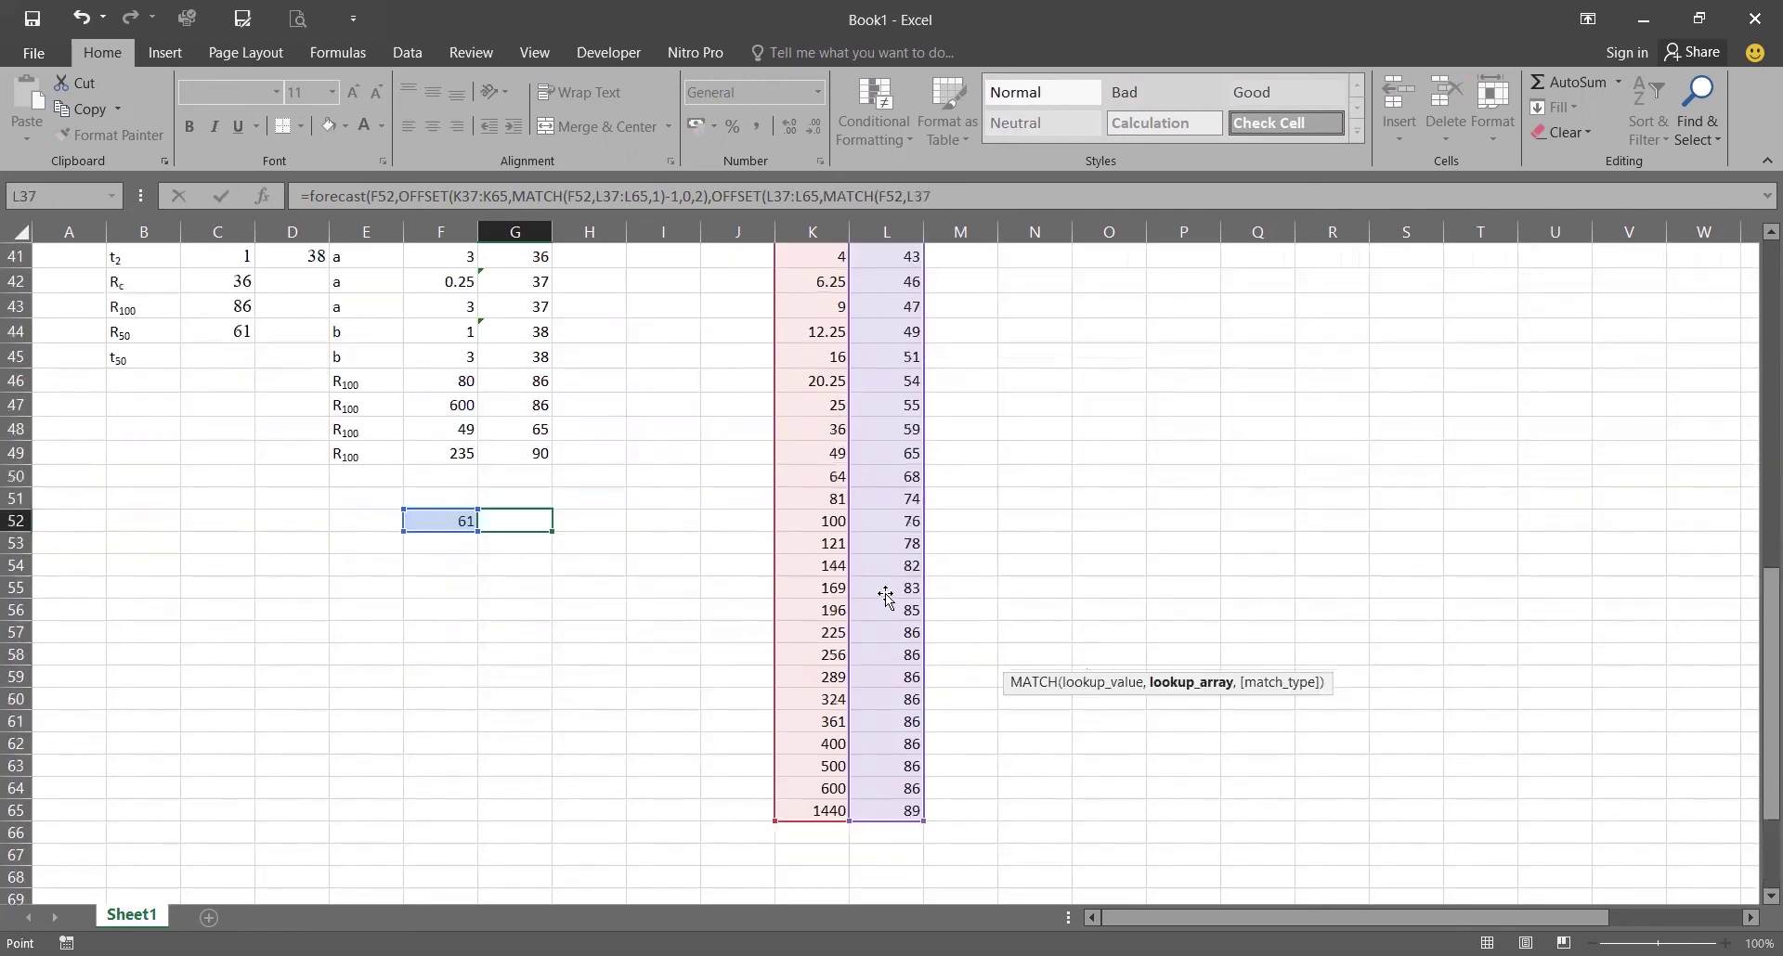
scroll(891, 576, down, 3)
drag(885, 591, 885, 591)
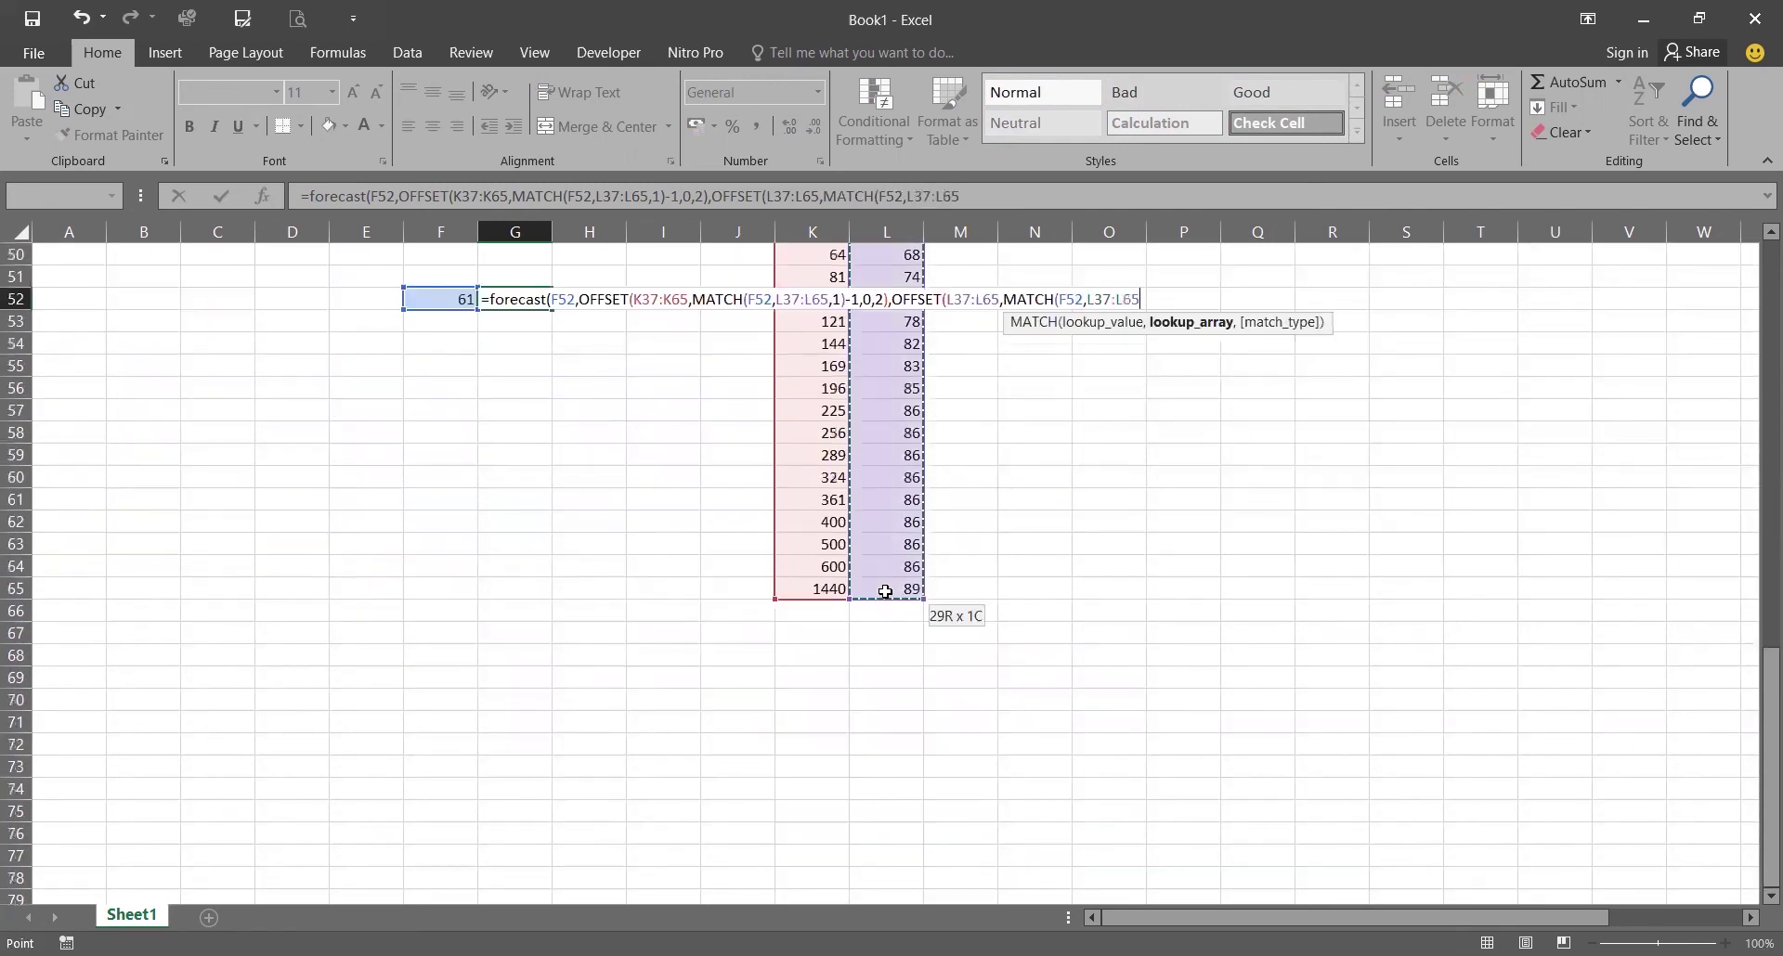
text(,1)
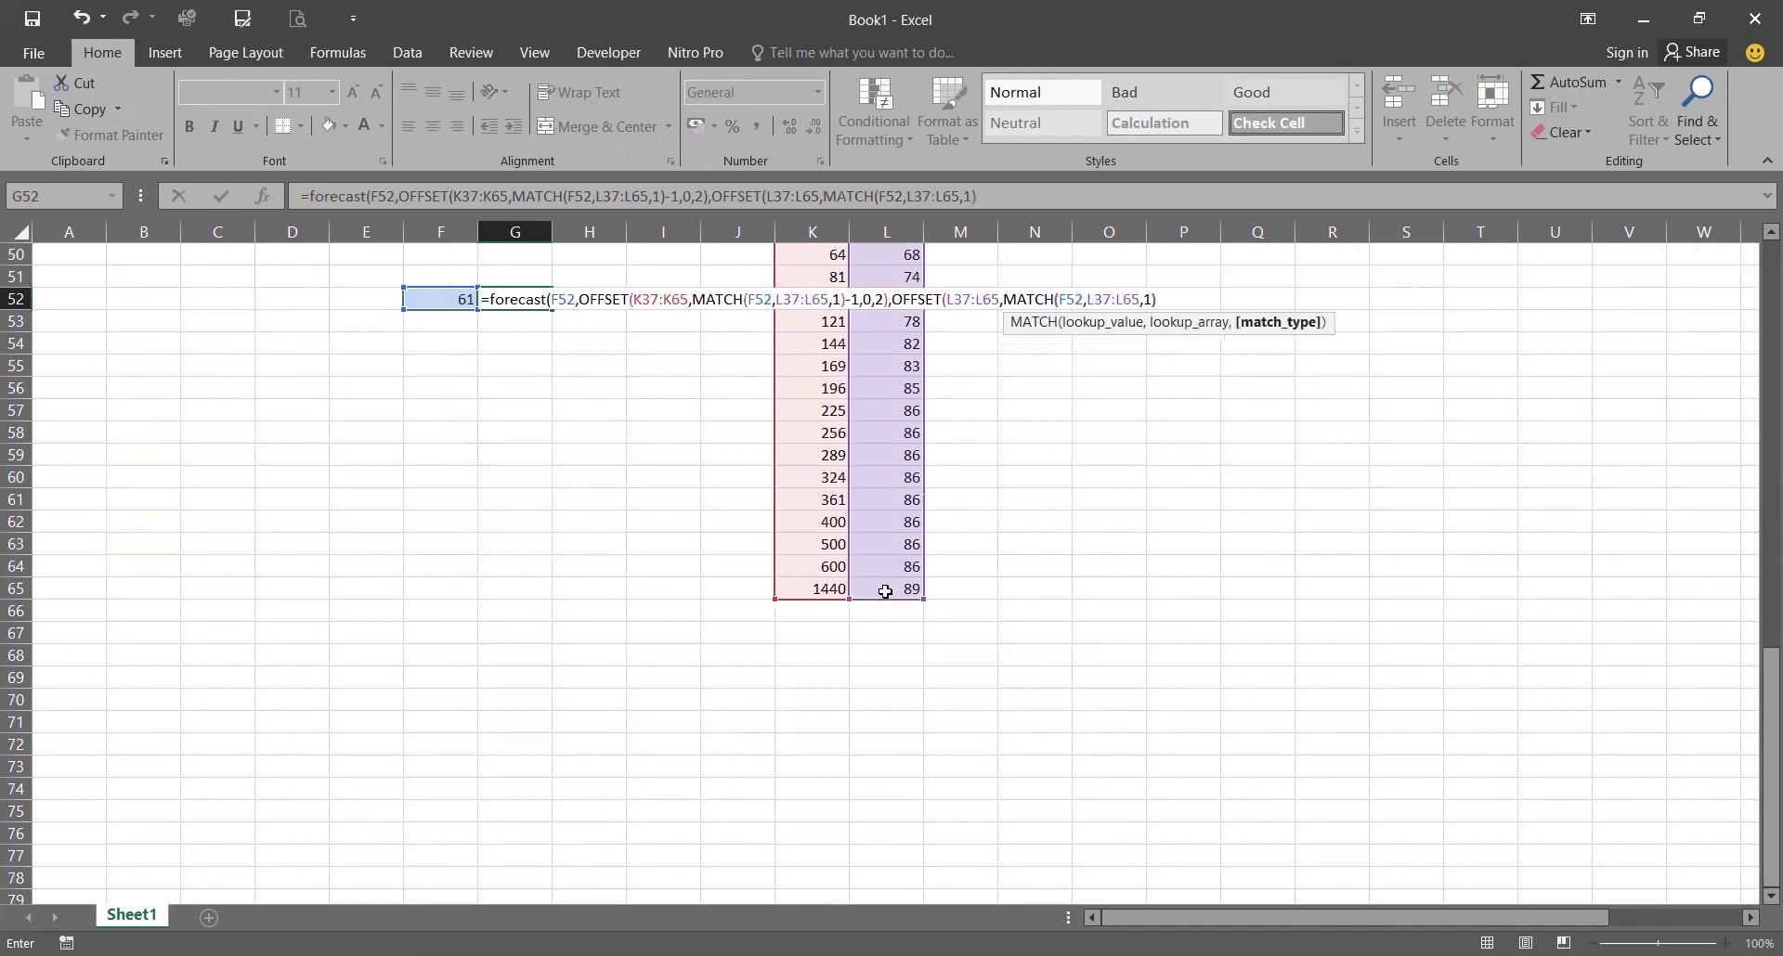
text()-1)
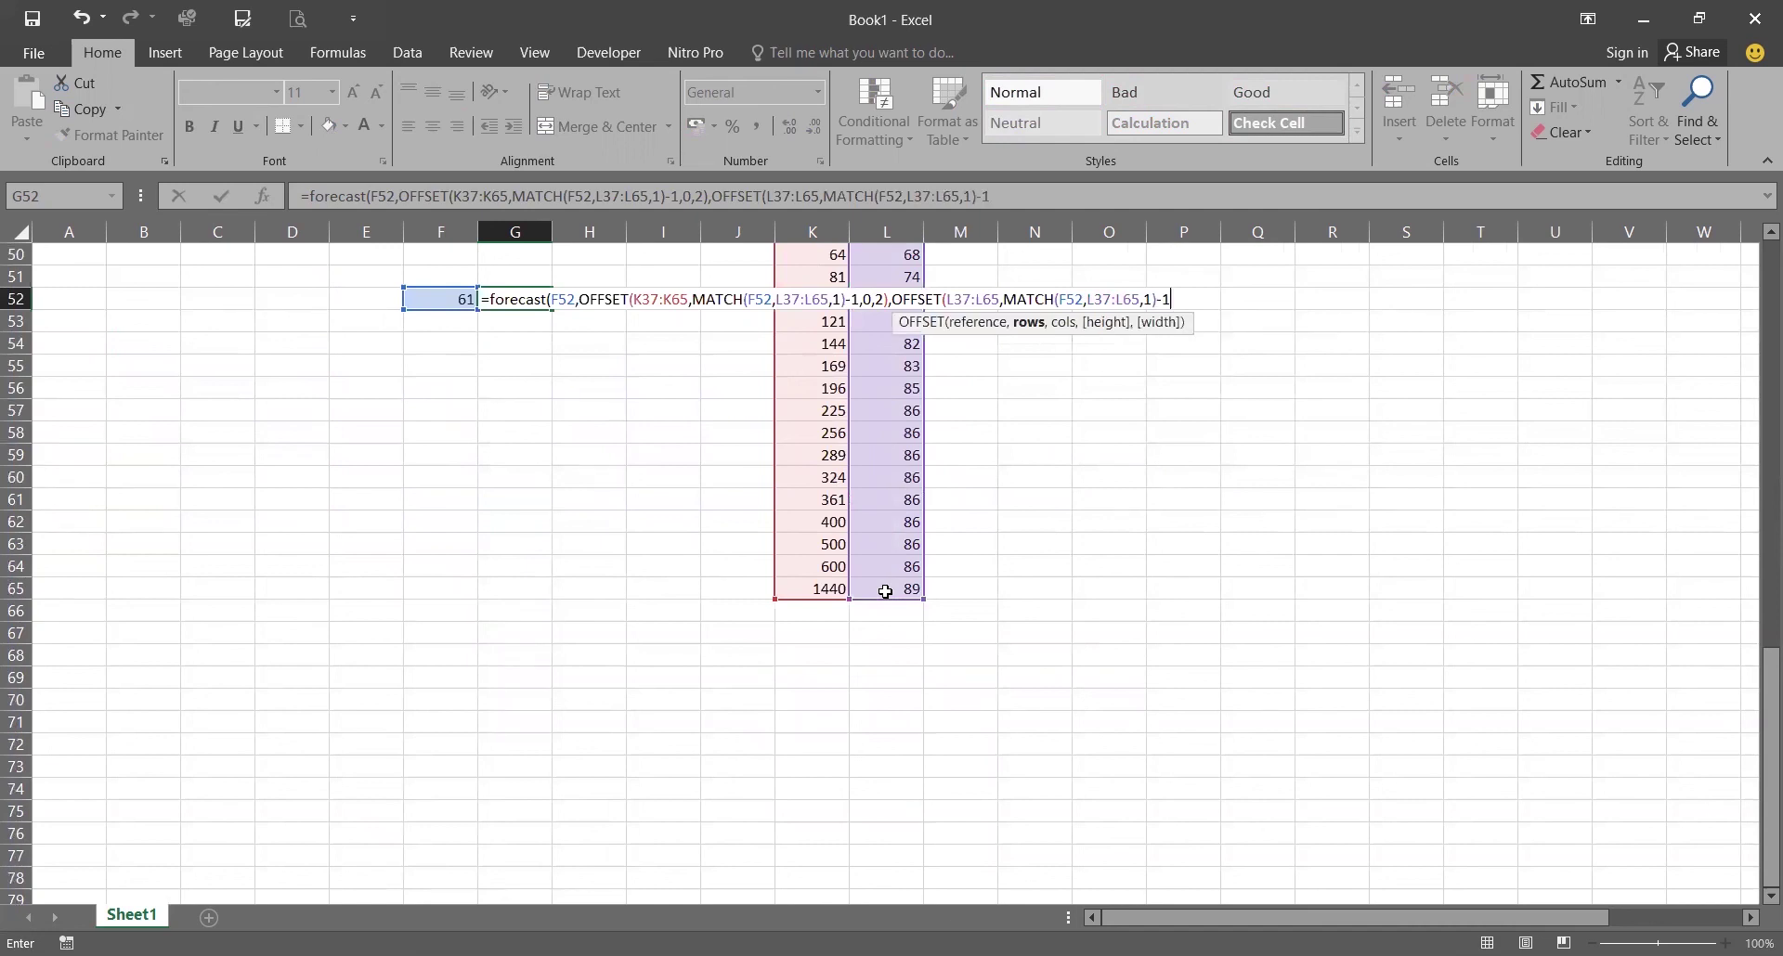
Step: Complete the second OFFSET with a column offset of 0 and a height of 2, and enter the finished FORECAST formula
text(,0,2)
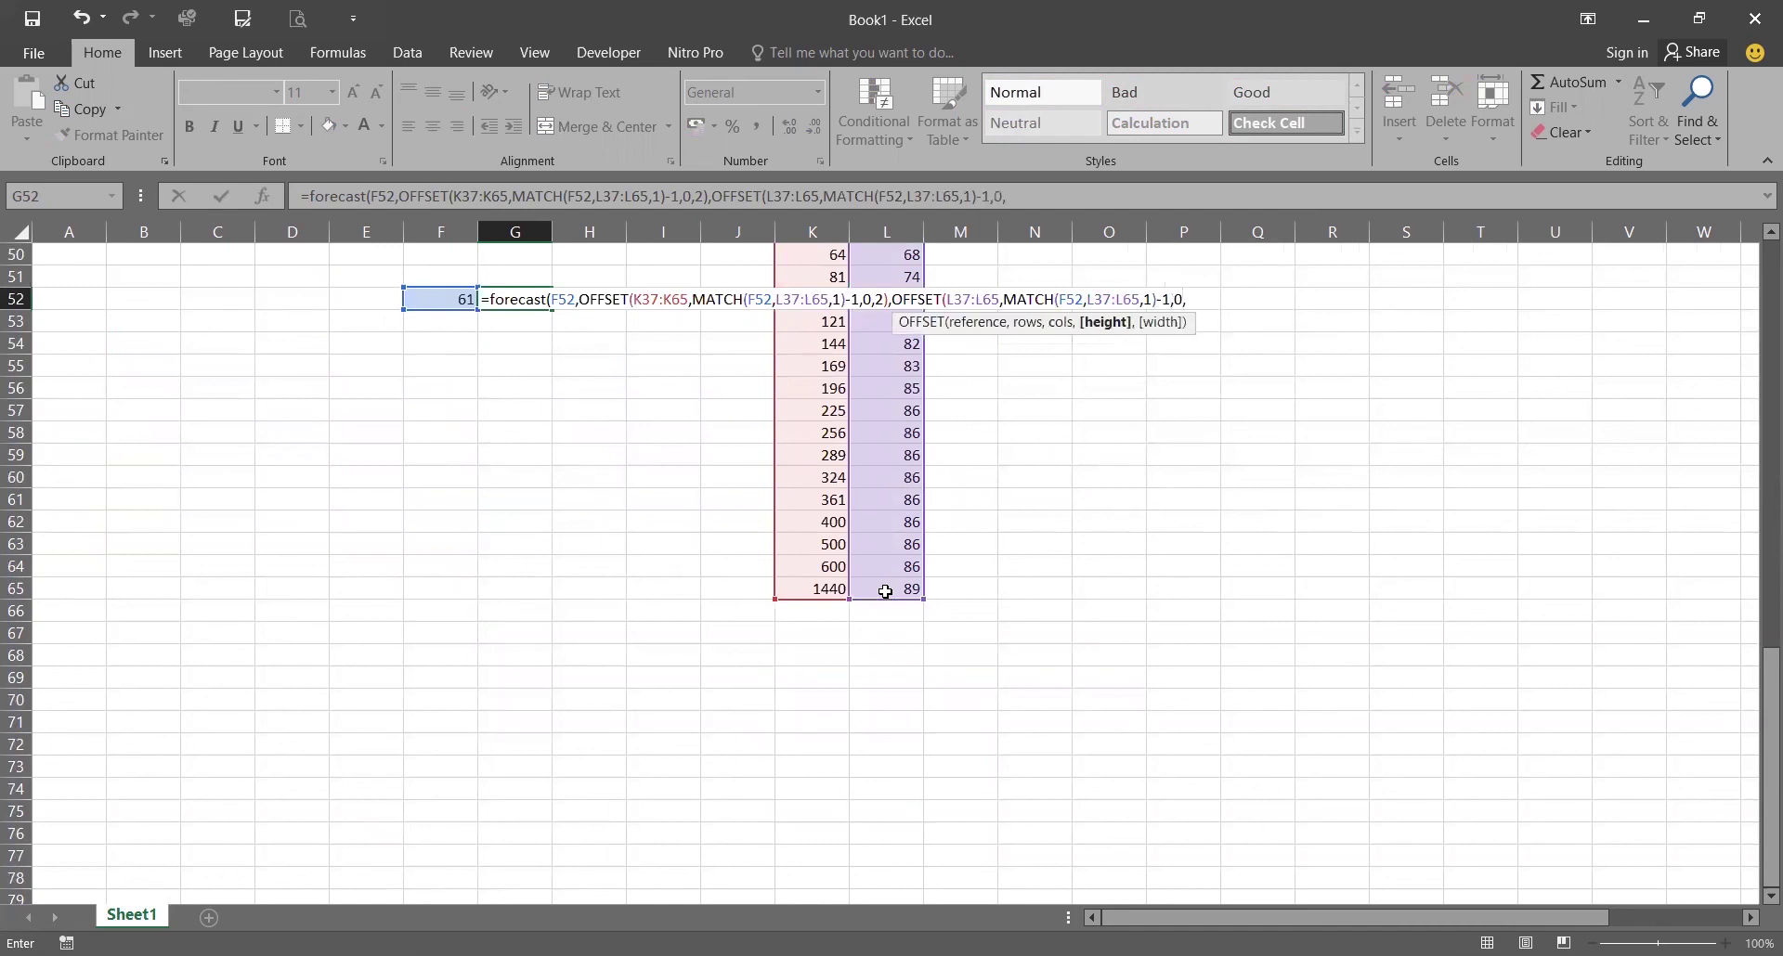
text()))
key(Return)
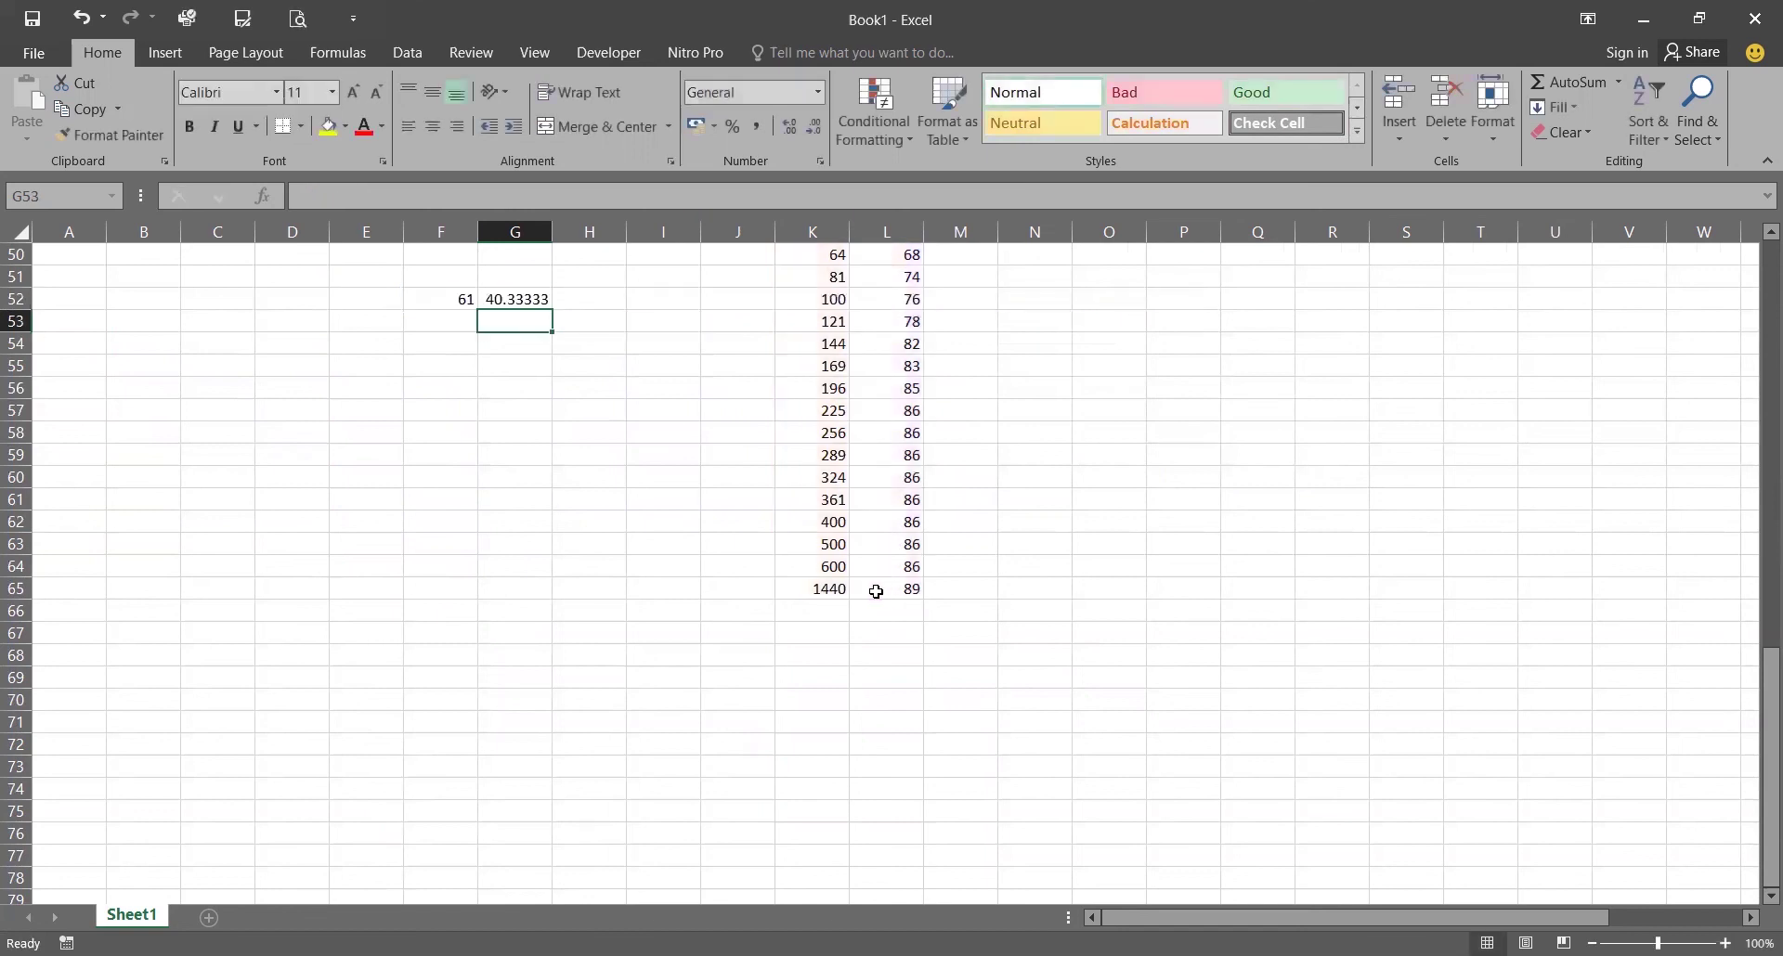
Step: Format the interpolated time in G52 to show two decimal places
scroll(577, 553, up, 3)
click(518, 522)
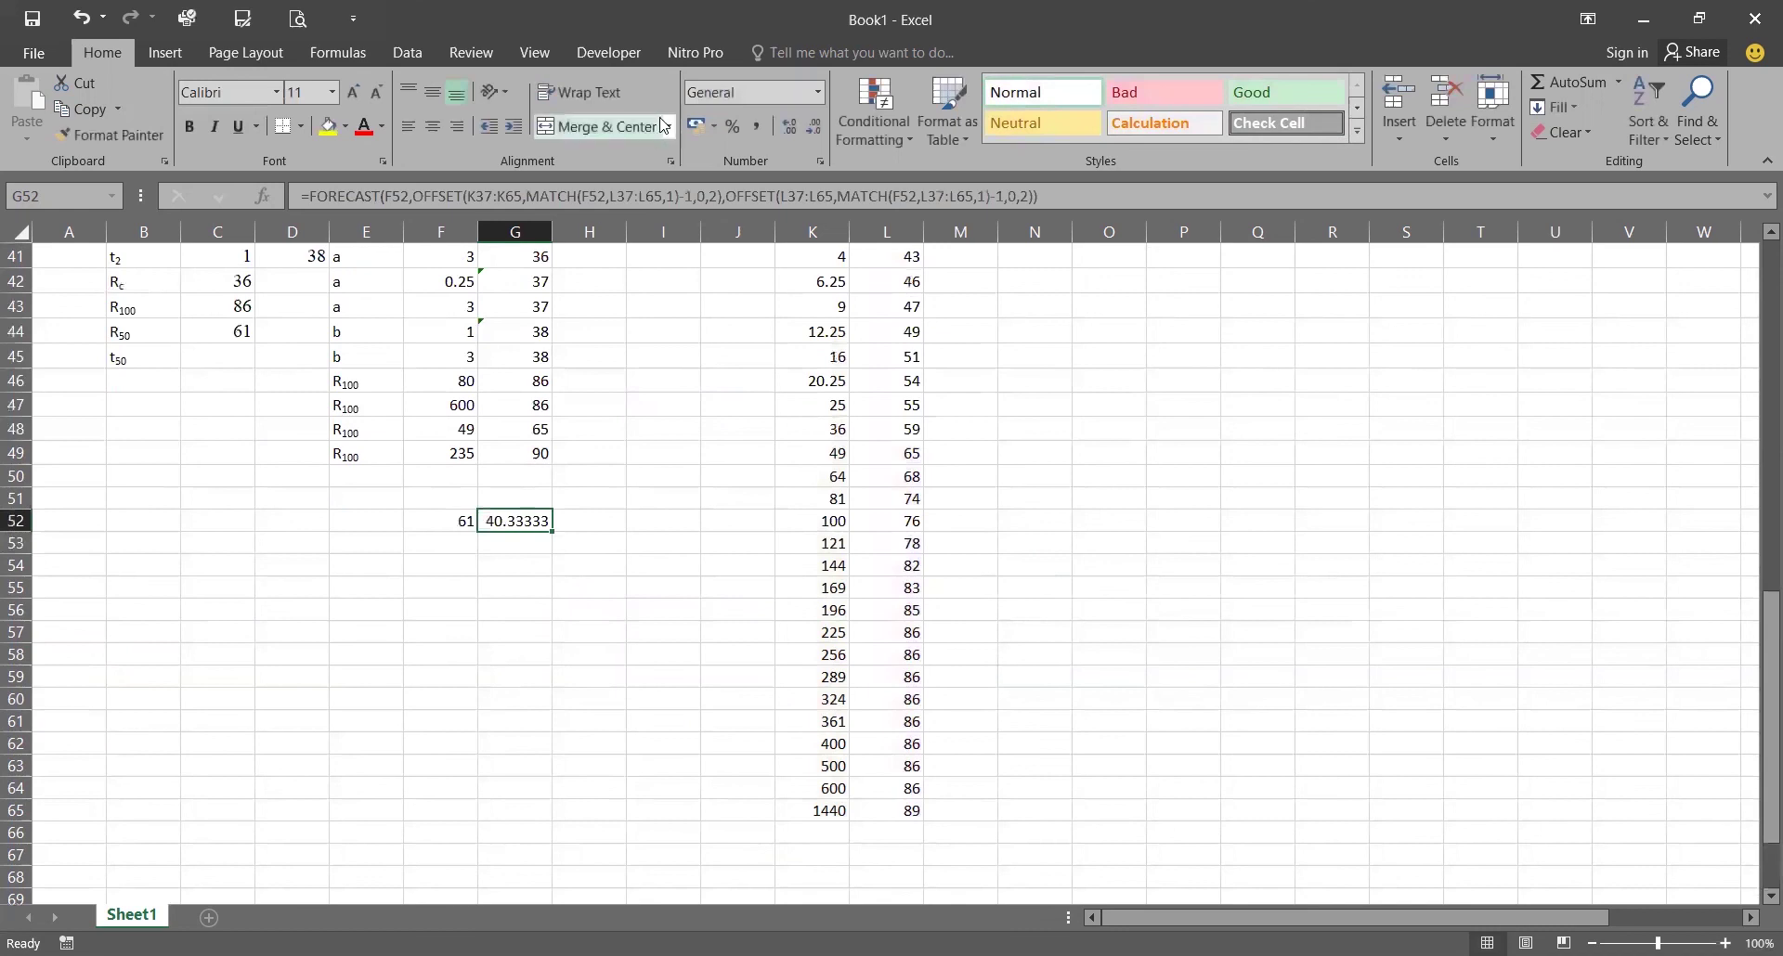
click(816, 128)
click(815, 128)
click(815, 128)
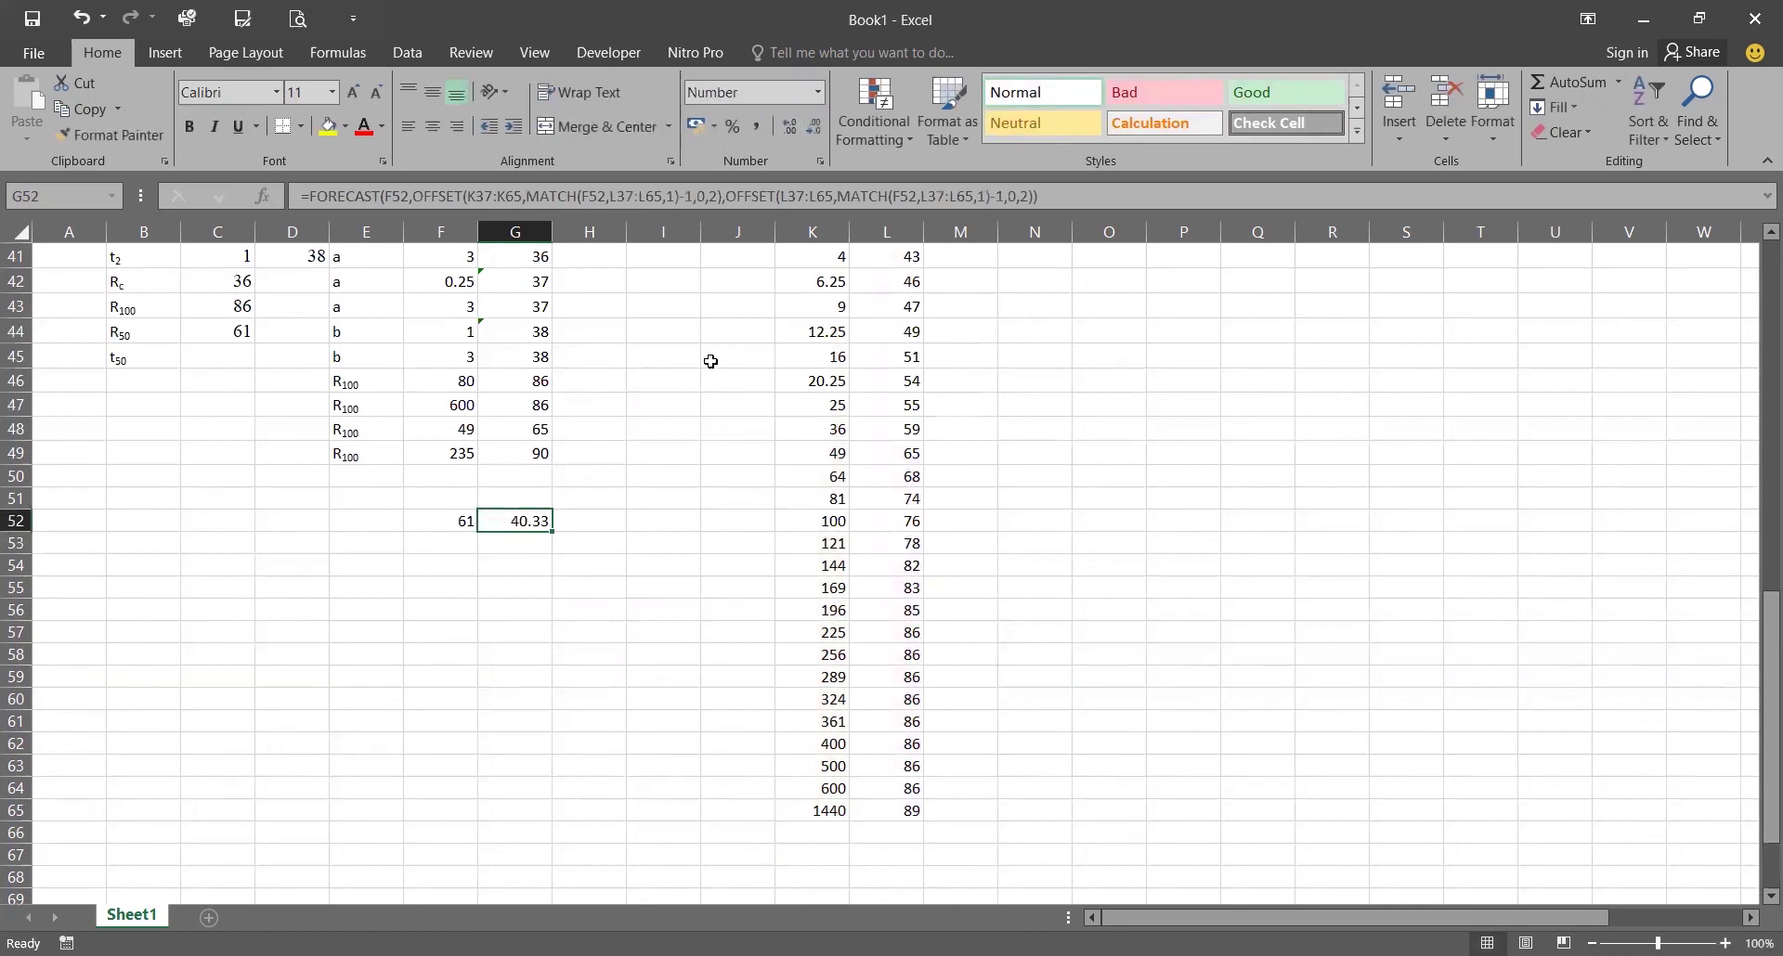
Step: Check the interpolated time in G52 against the bracketing times and readings in K48:L49
scroll(701, 417, up, 2)
scroll(701, 434, up, 1)
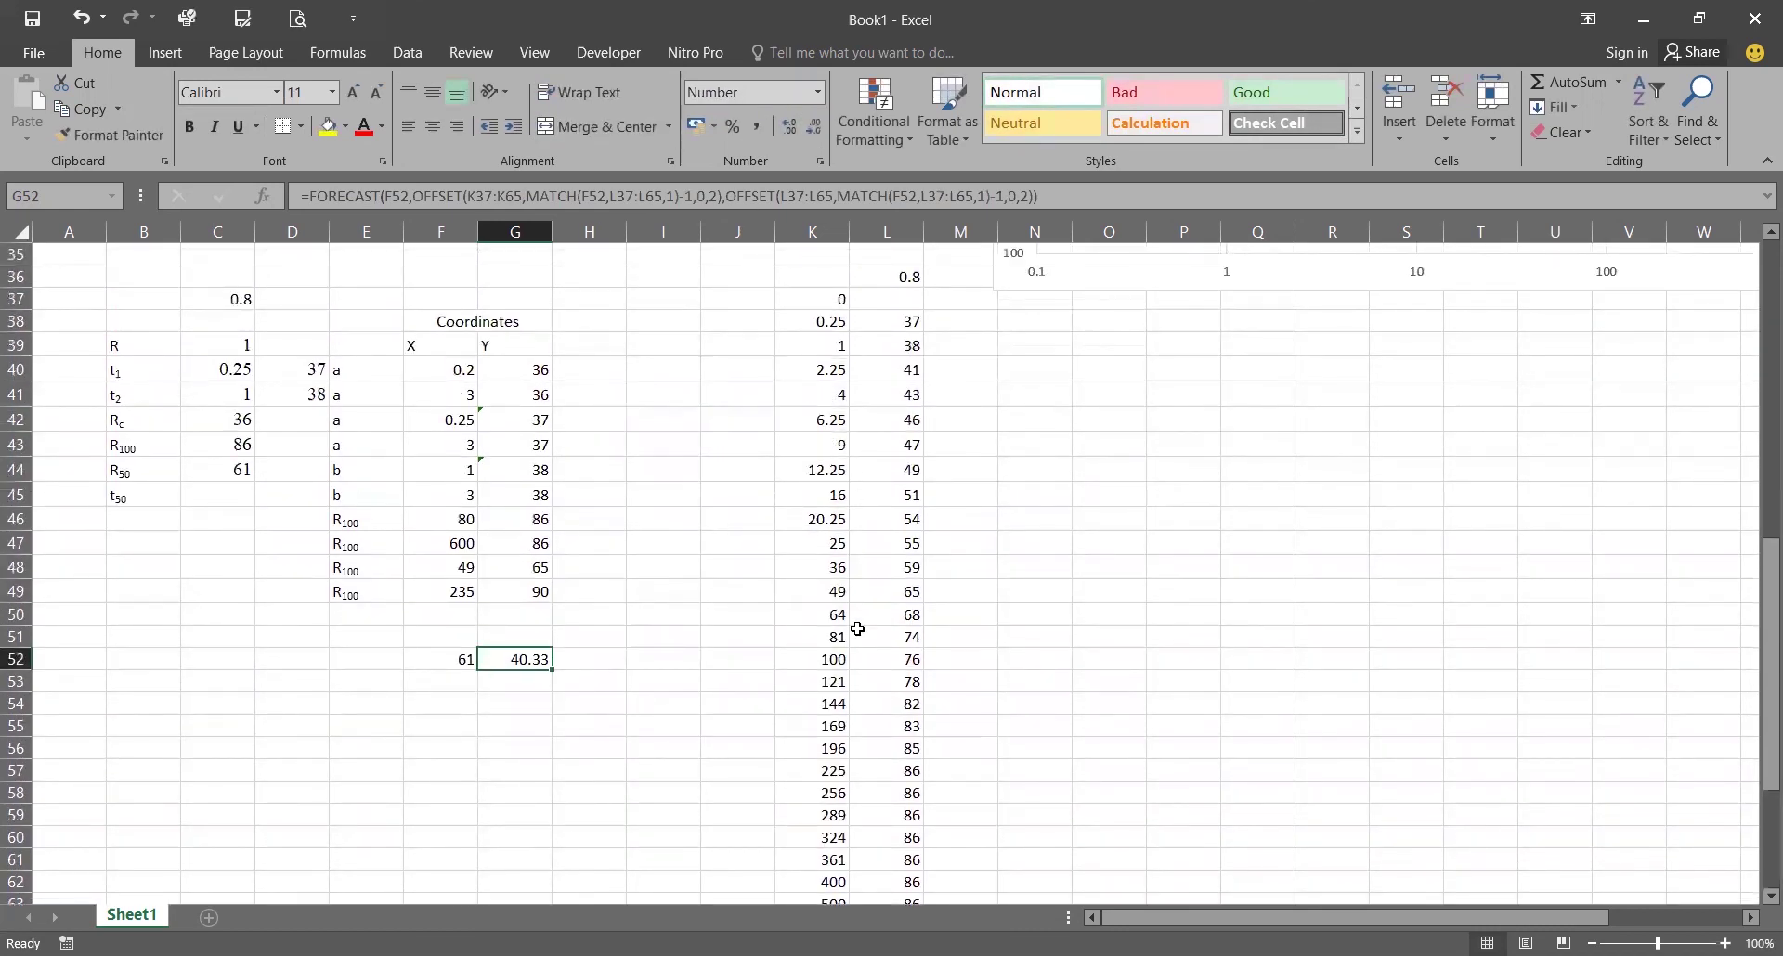
drag(826, 591, 813, 615)
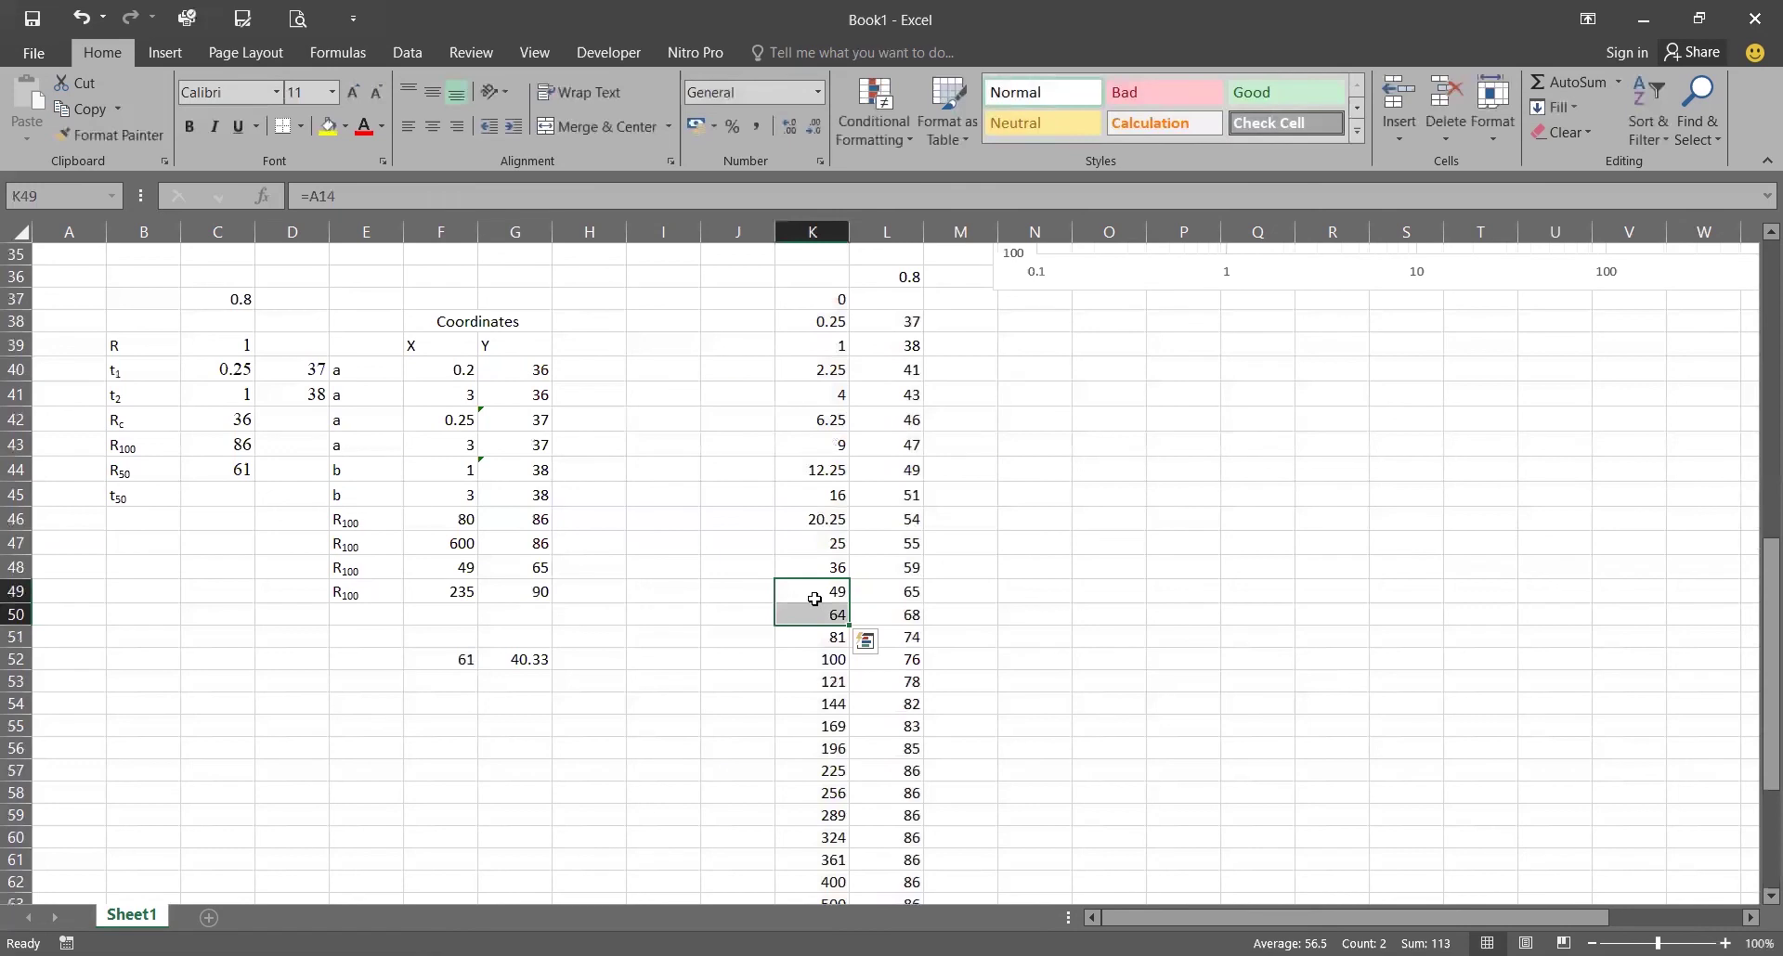
drag(898, 570, 899, 594)
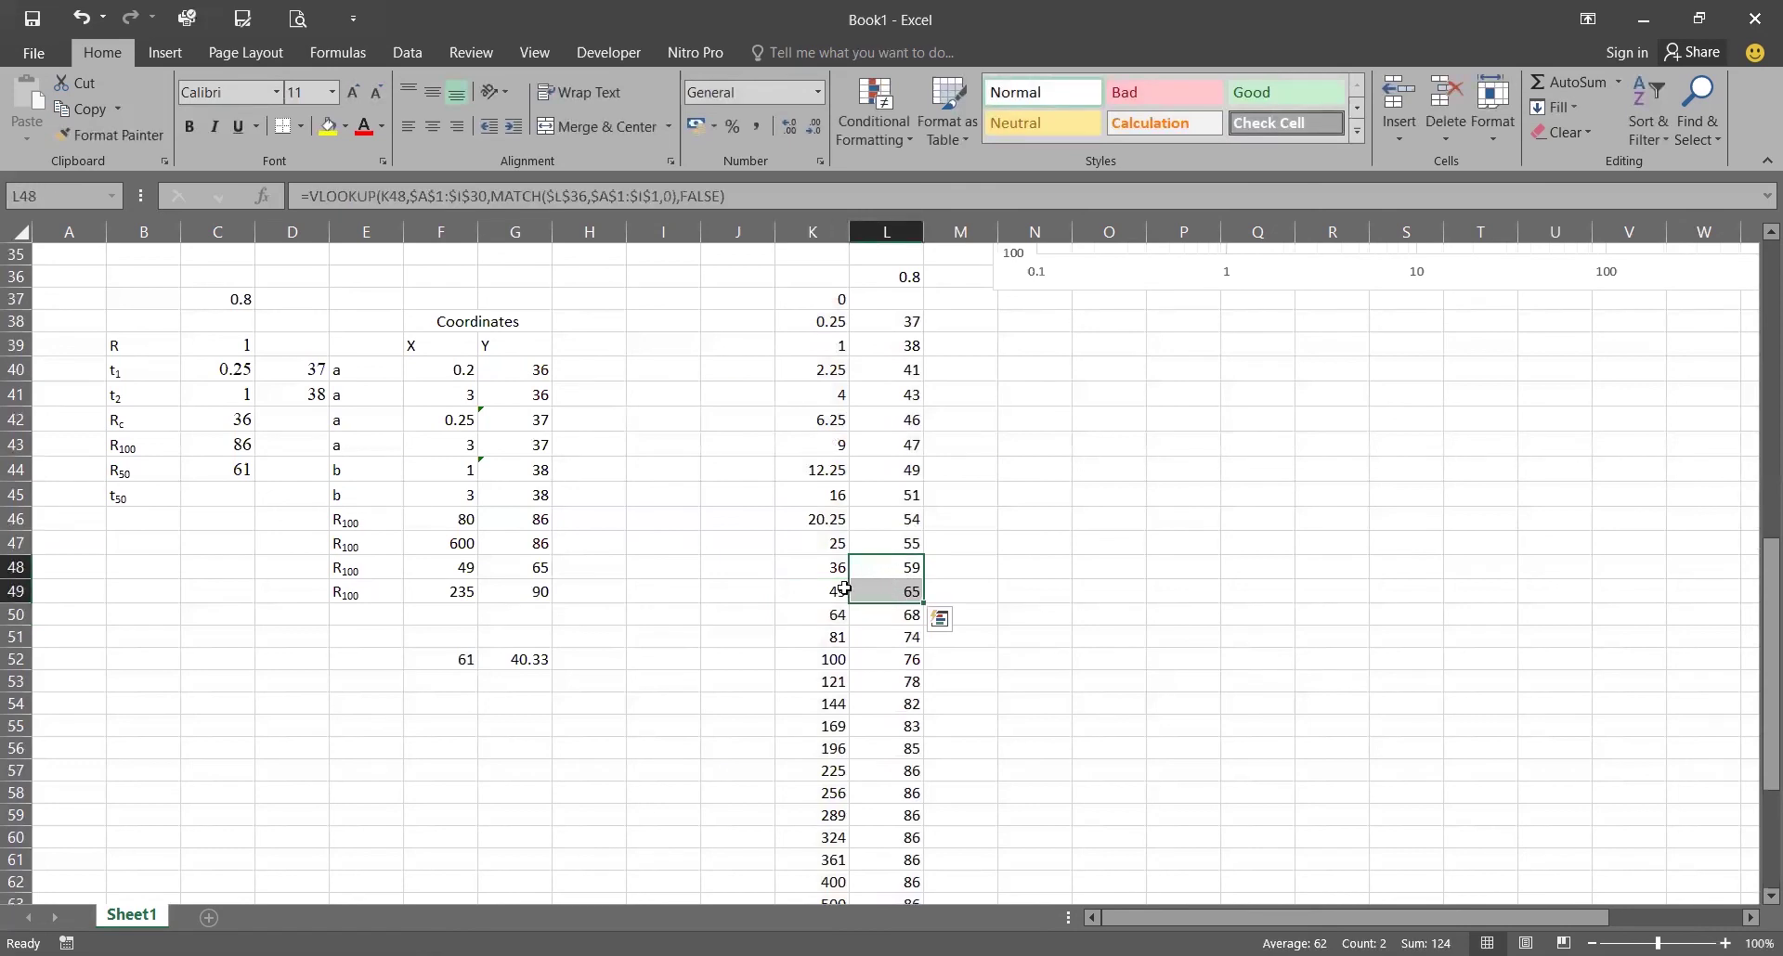
drag(824, 566, 833, 591)
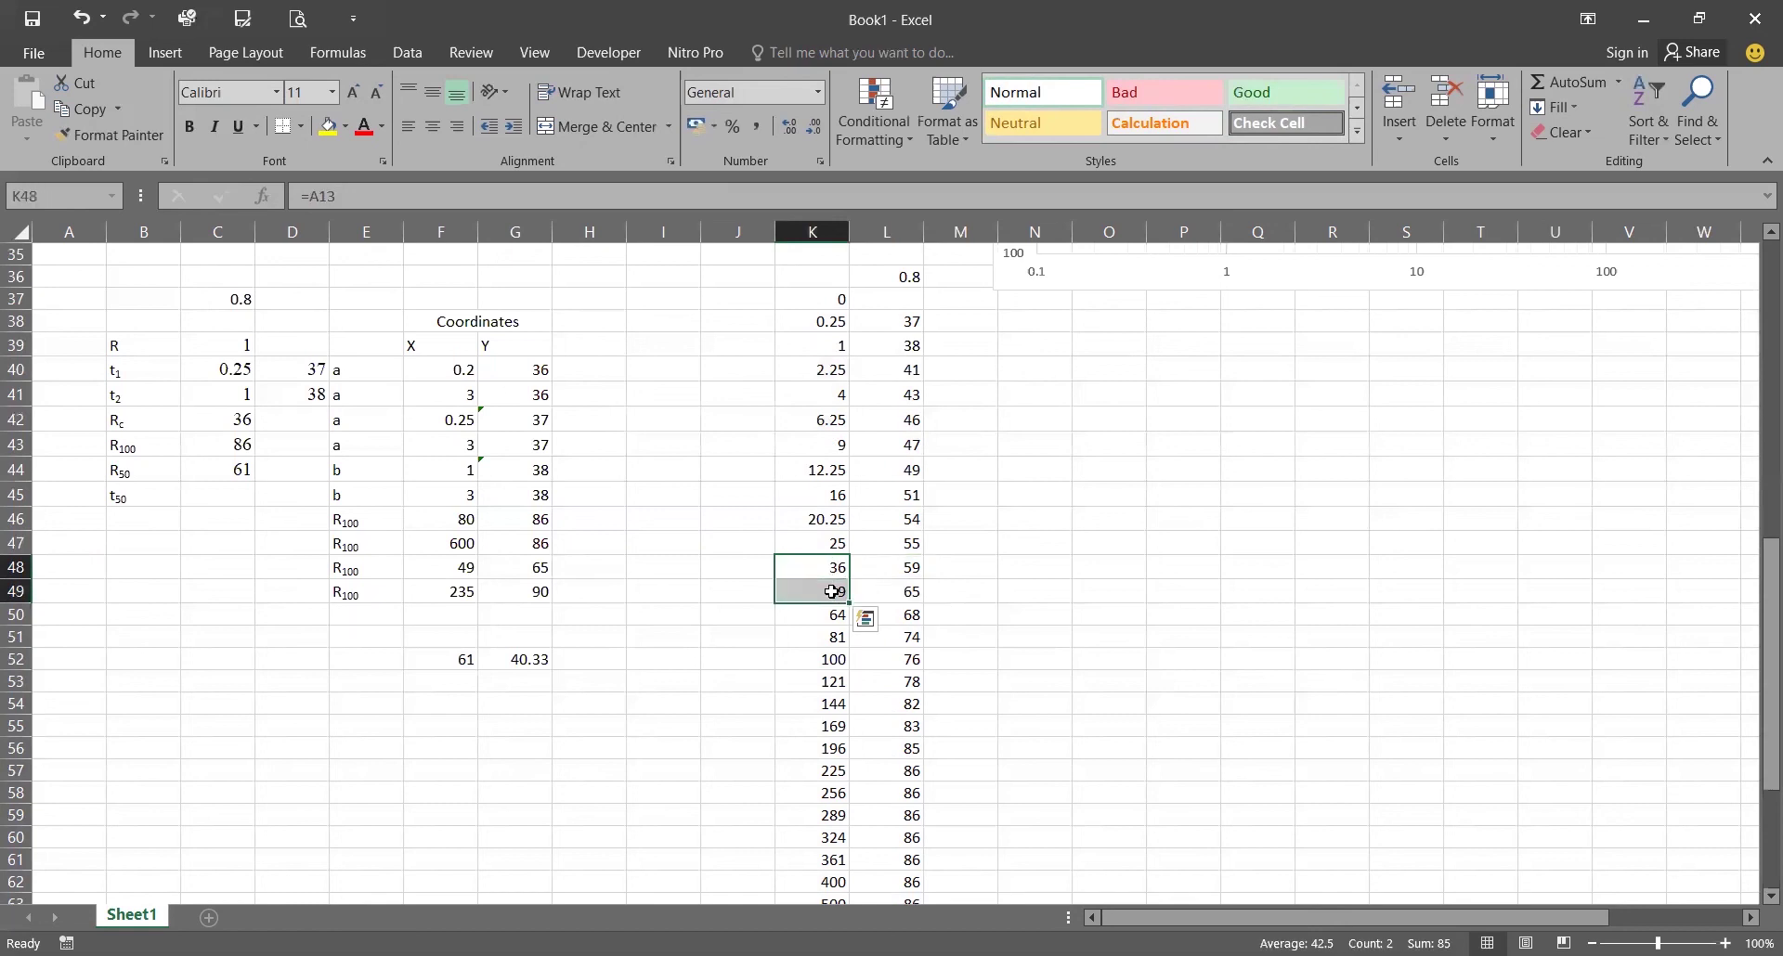
click(526, 661)
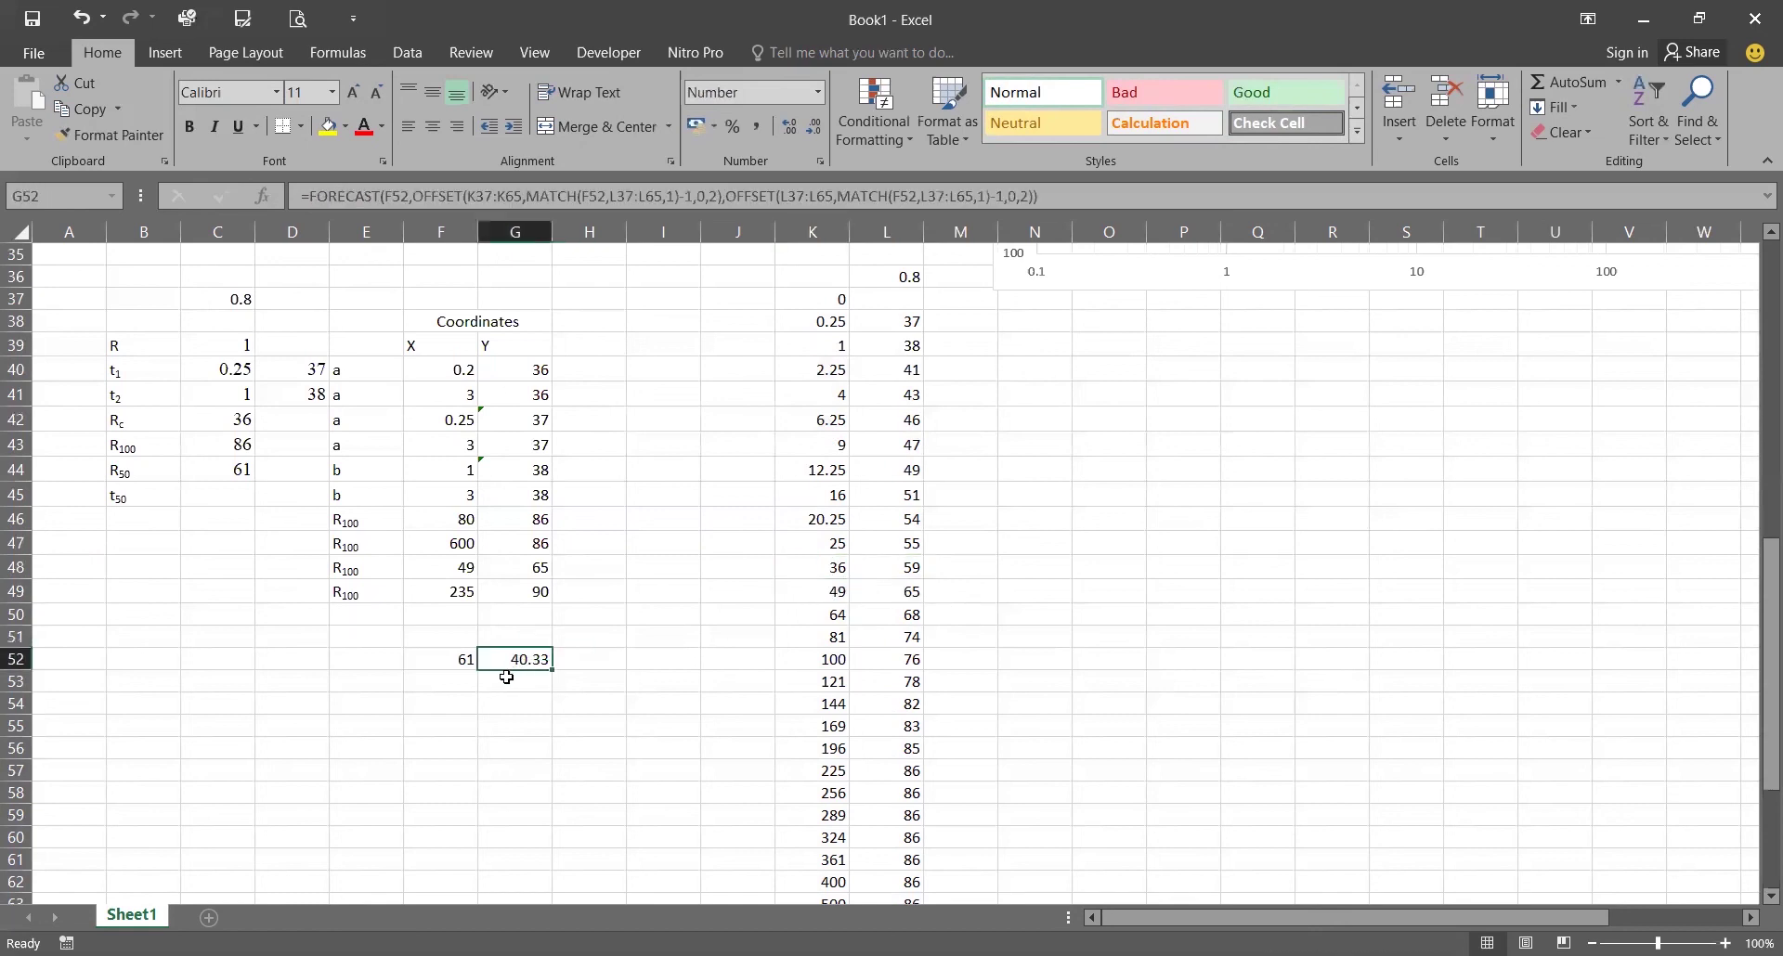
Step: Calculate t50 in C45 with the formula =G52*60 to convert the interpolated time to seconds
click(227, 500)
text(=)
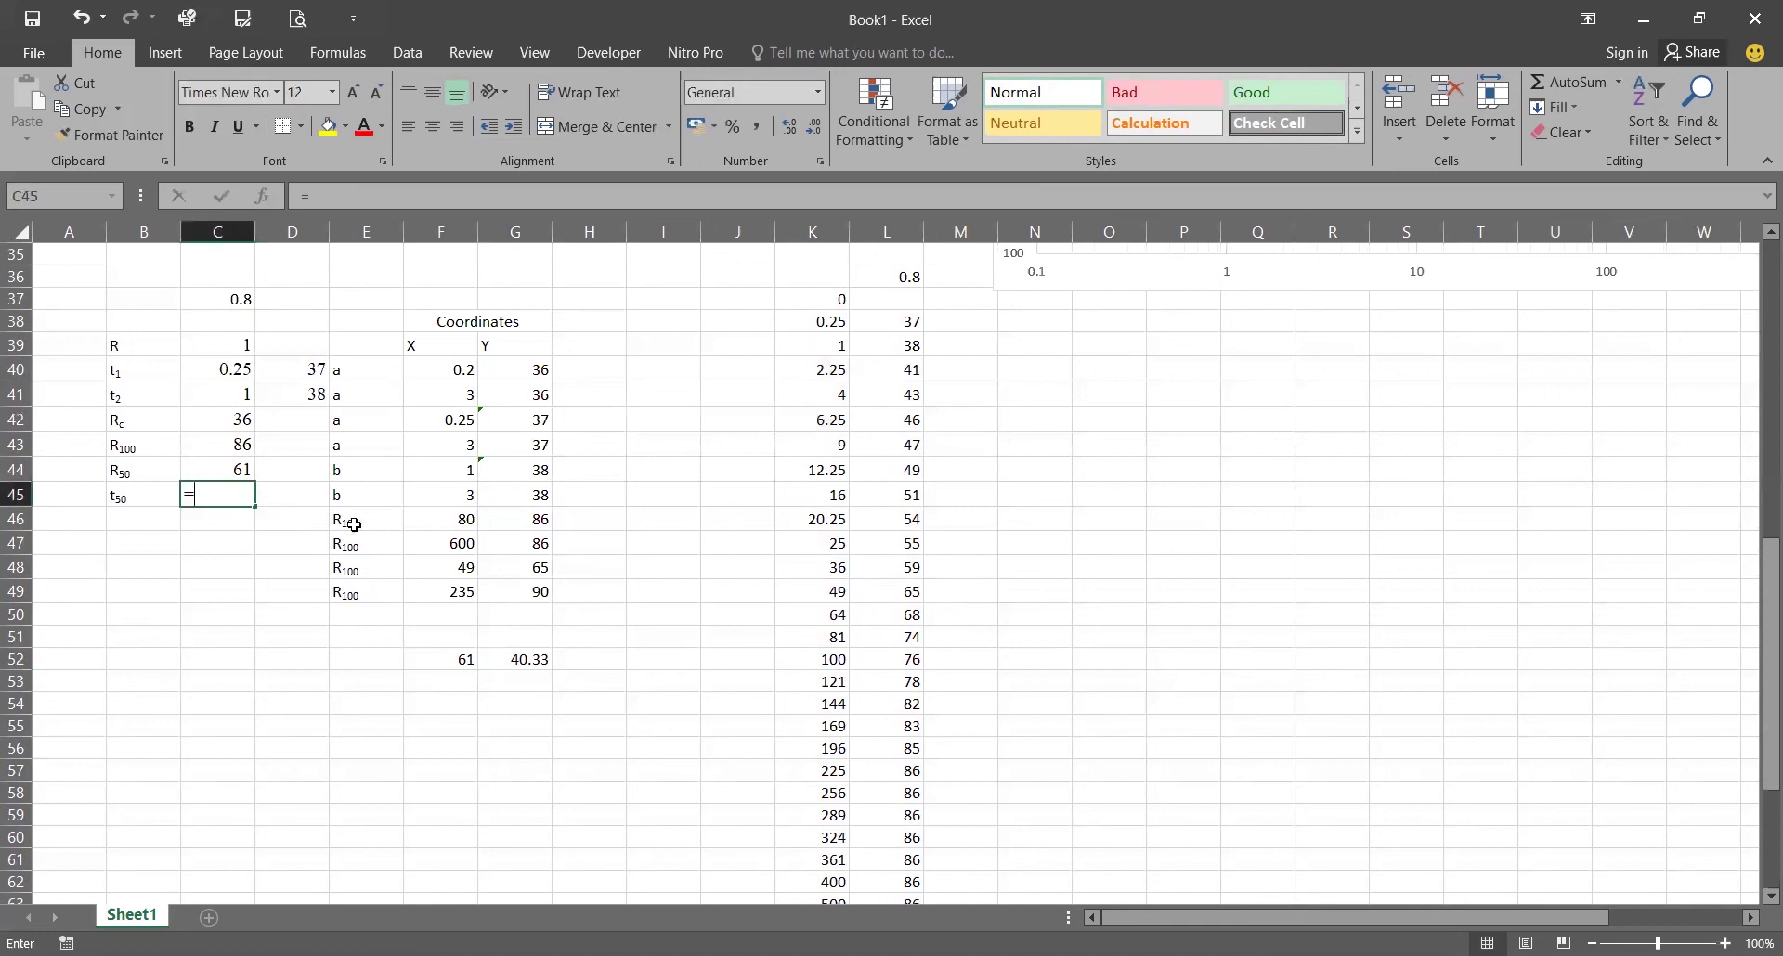
click(525, 655)
text(*60)
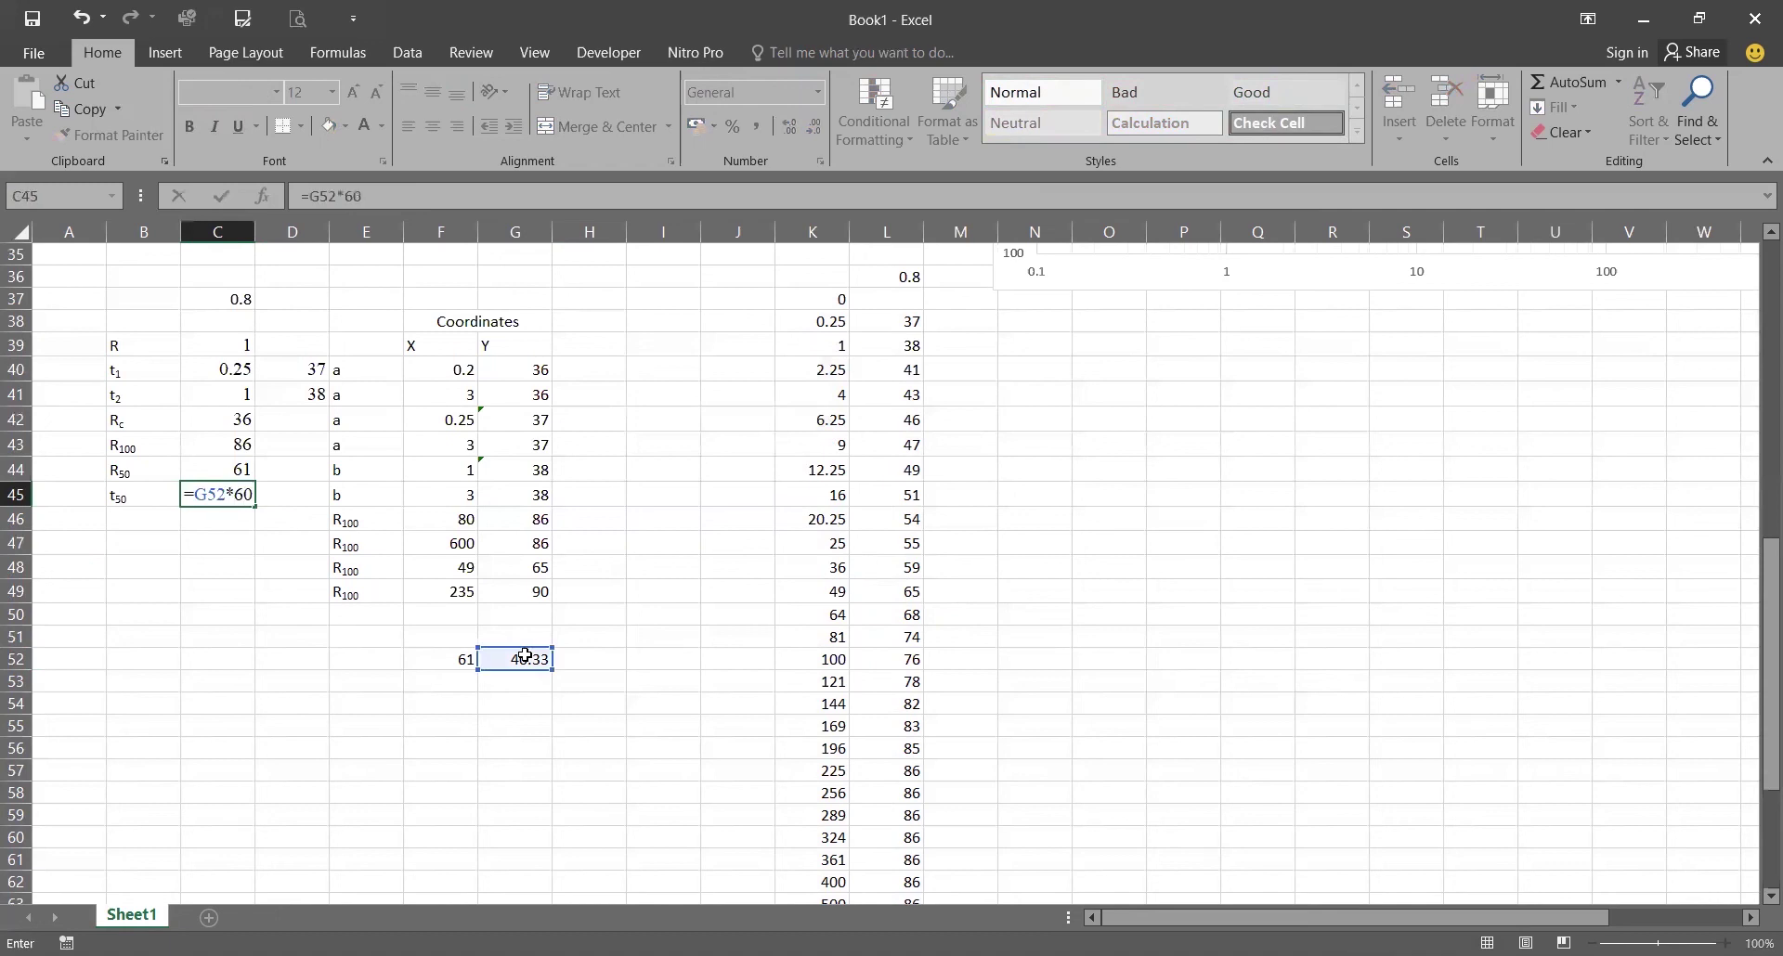
key(Return)
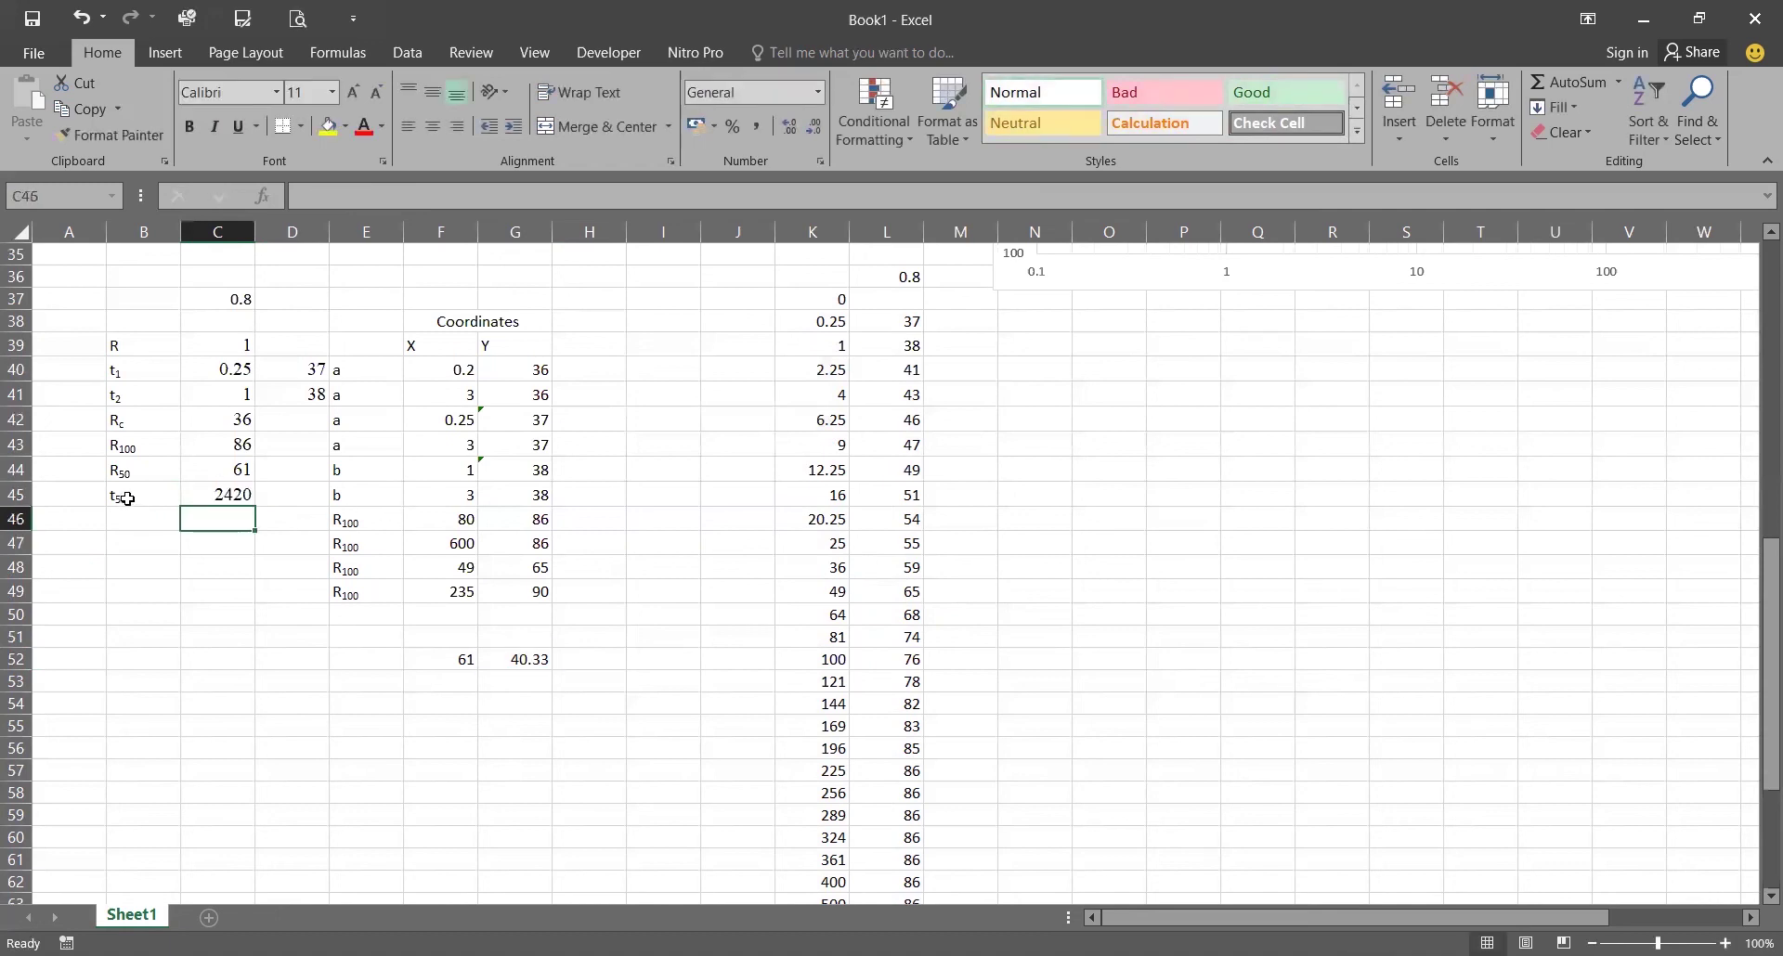
drag(130, 496, 233, 495)
click(235, 539)
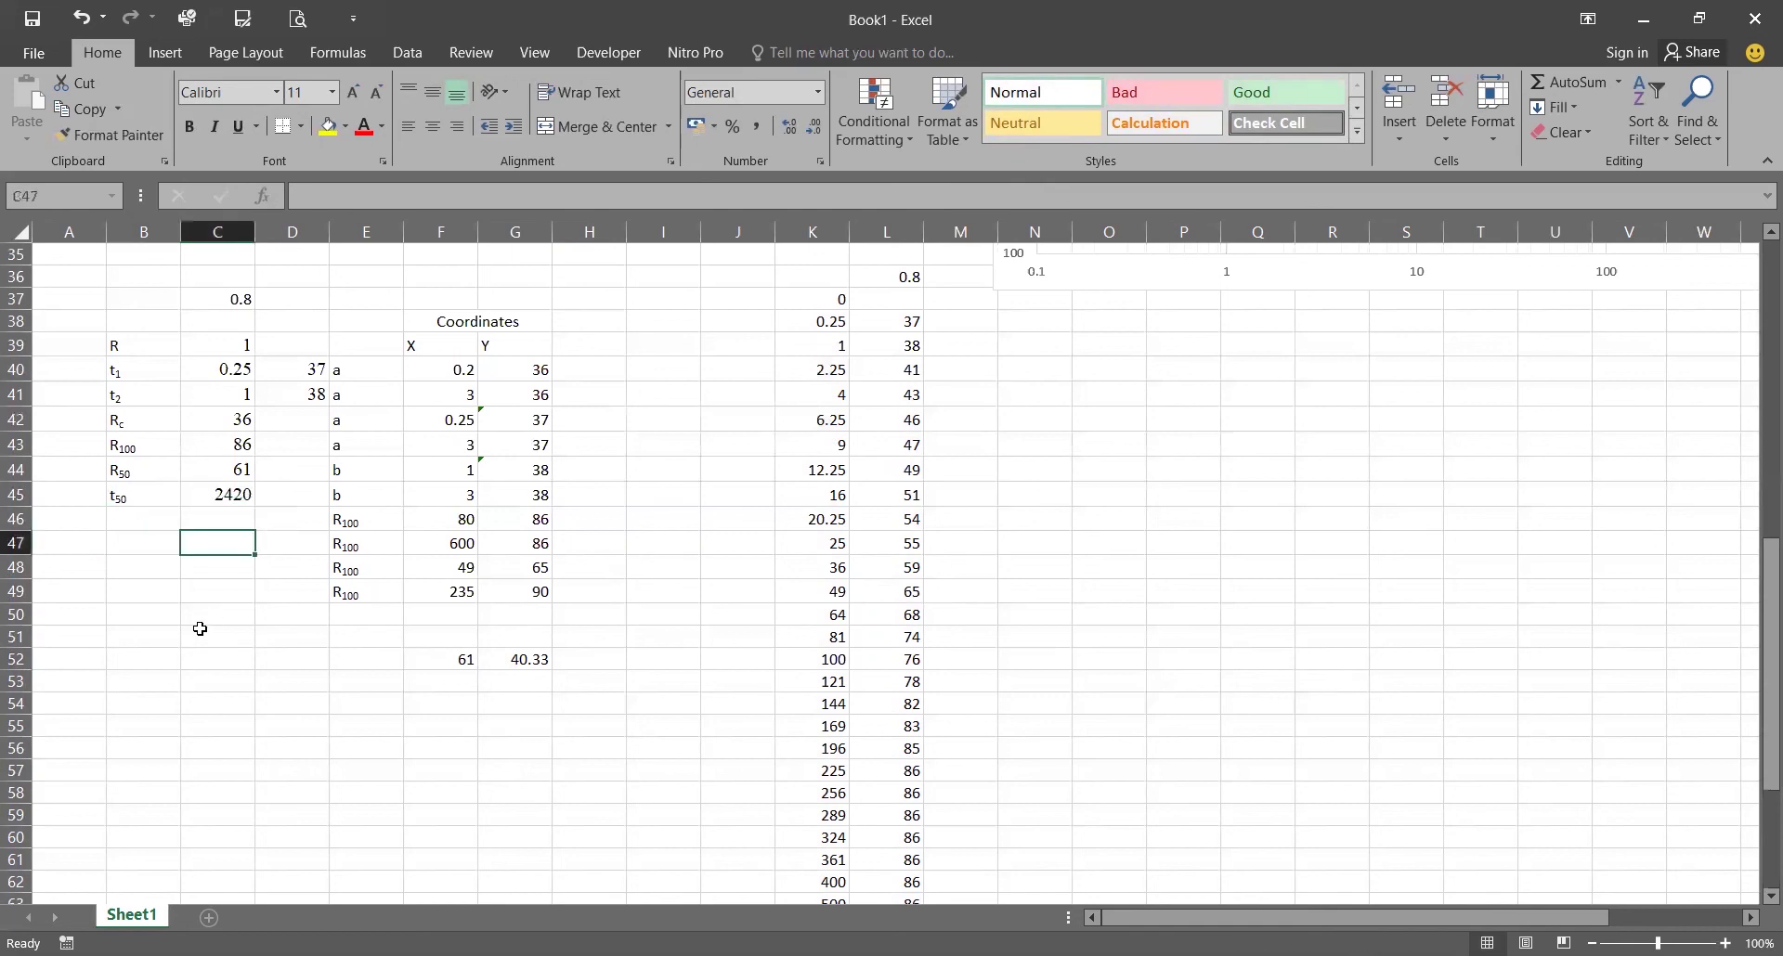